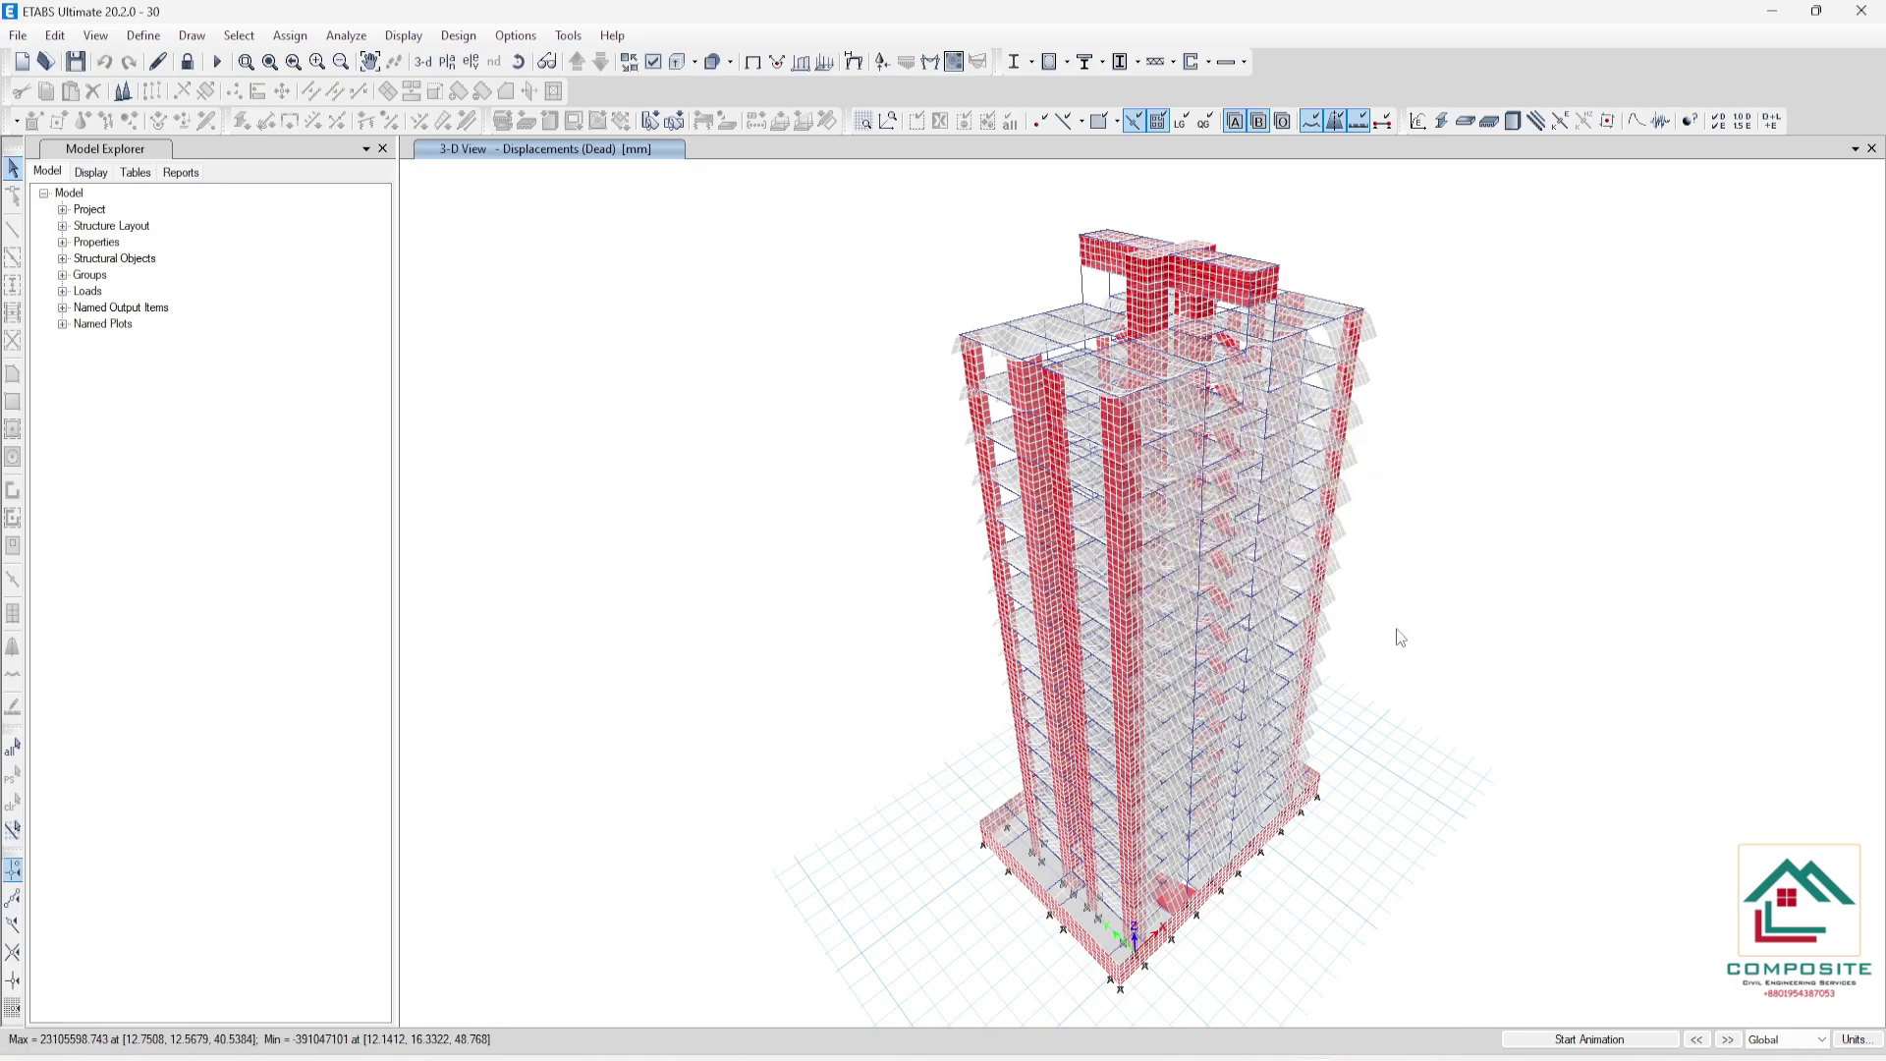
- Select all walls with the RW 10 wall property and show only those walls in the 3D view
click(239, 36)
mouse_move(253, 61)
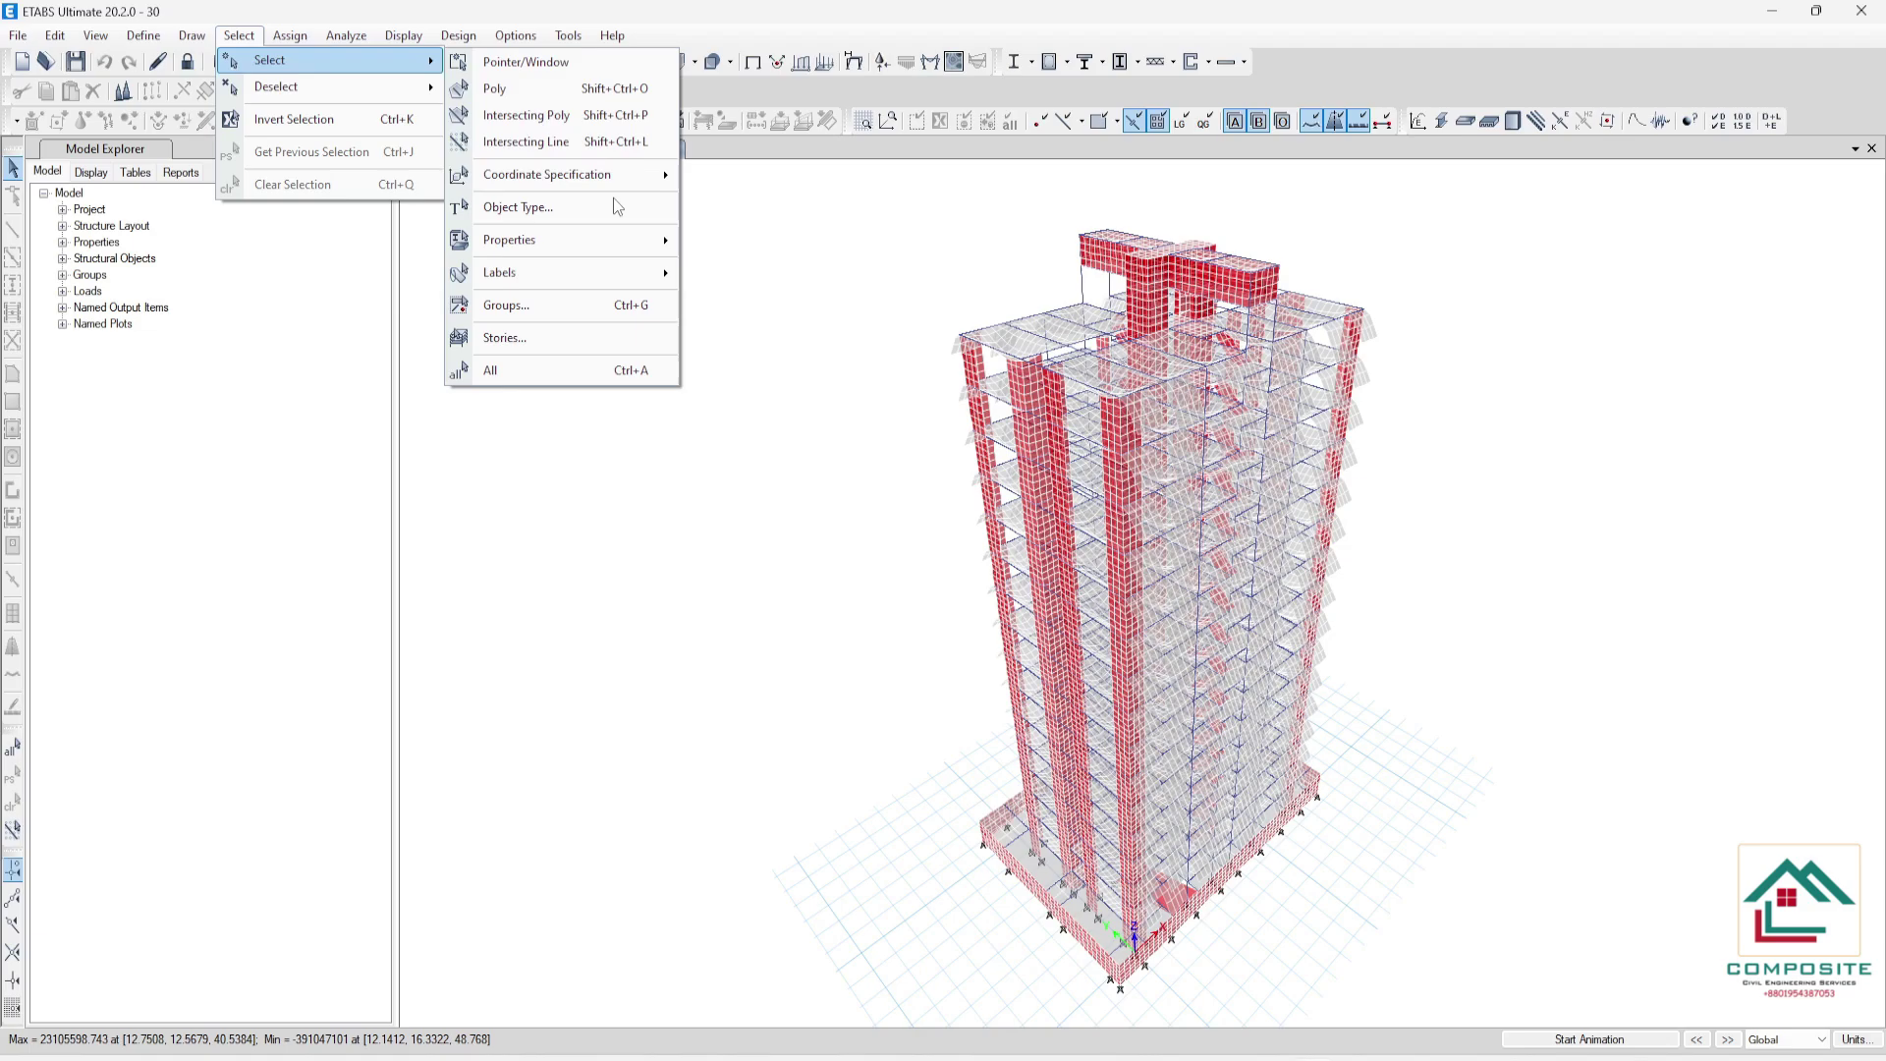
mouse_move(615, 233)
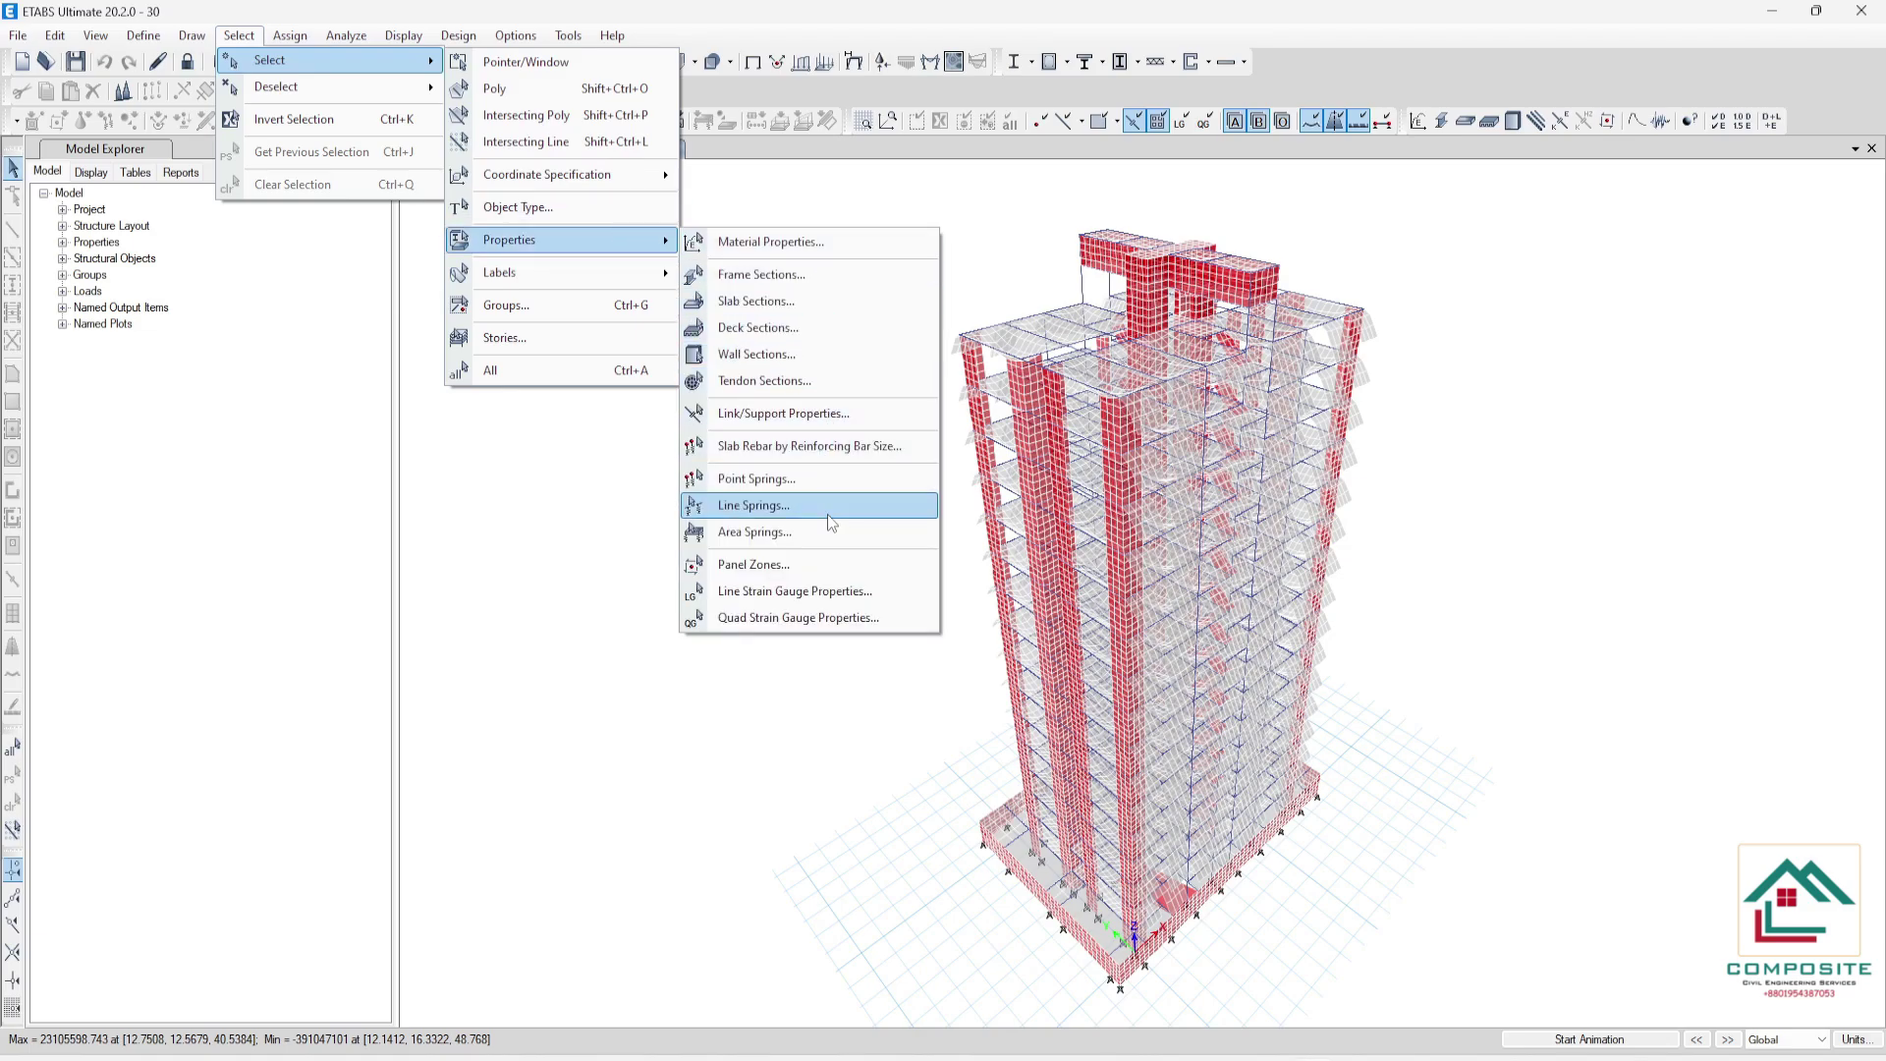
click(754, 355)
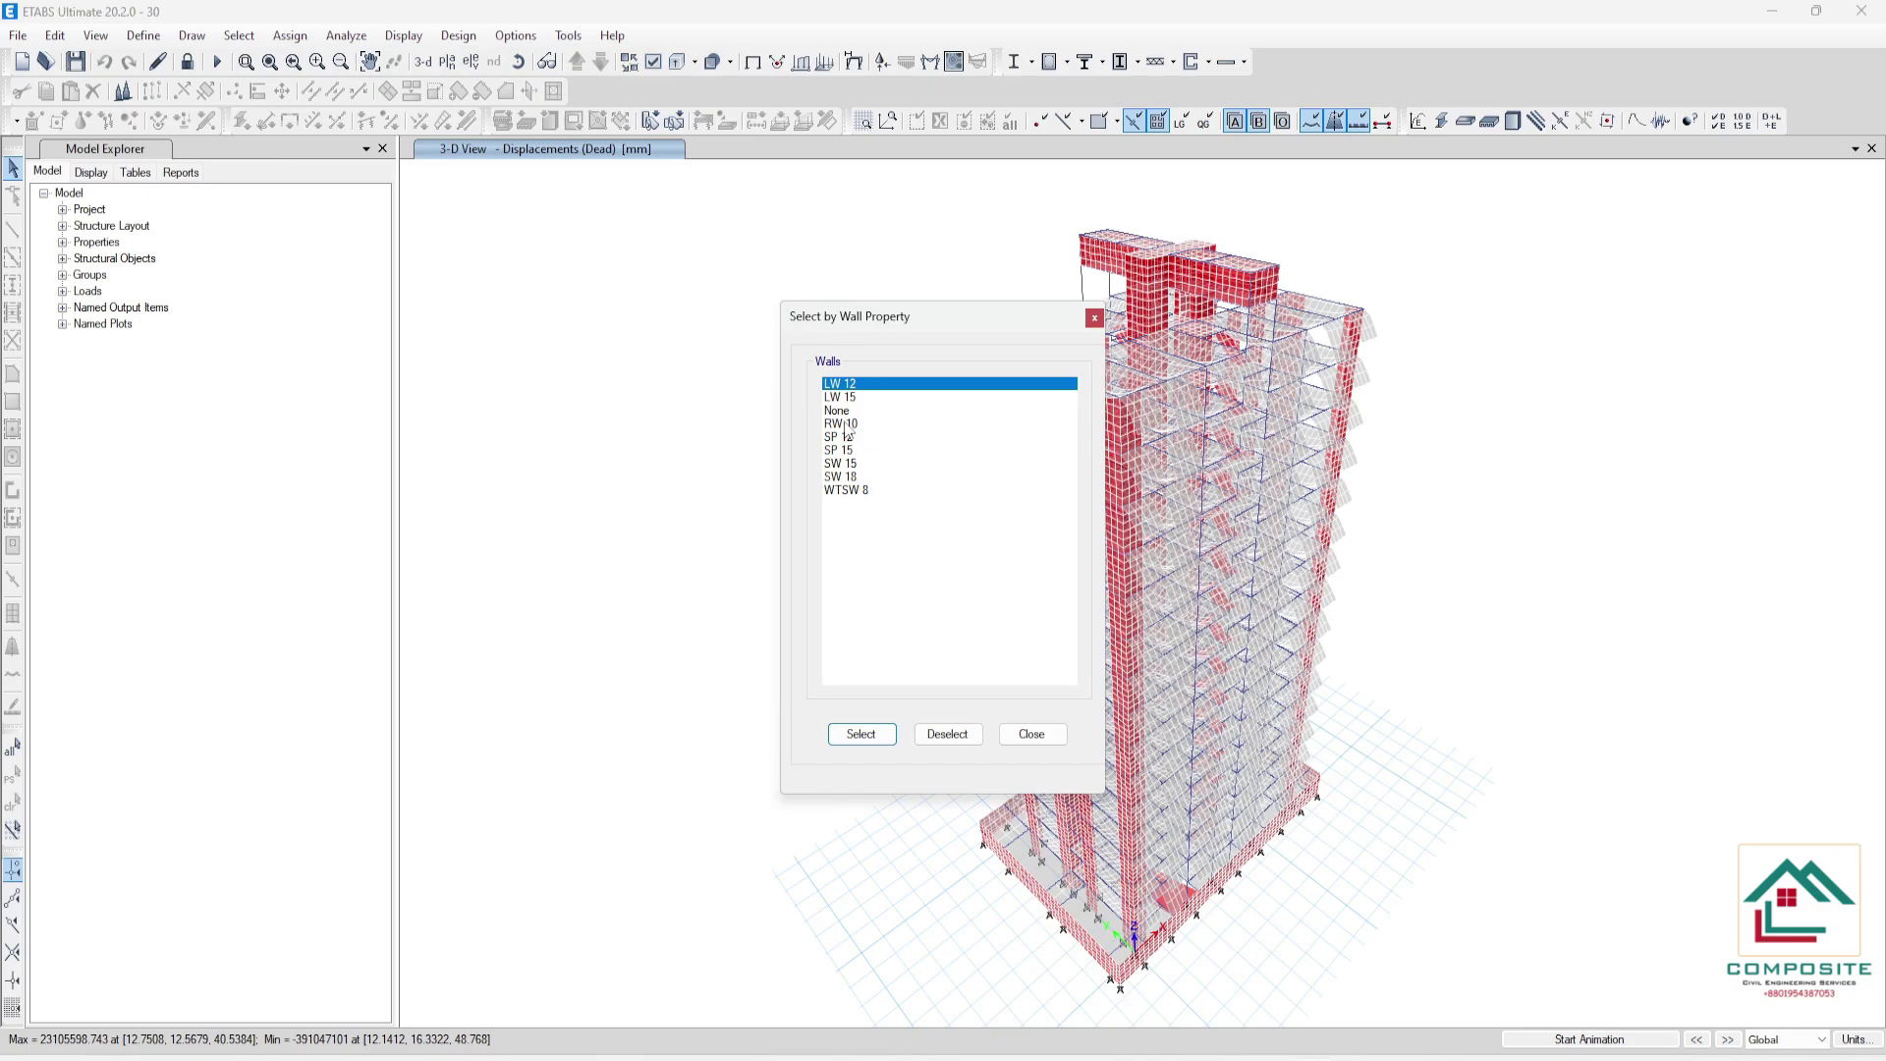
click(845, 425)
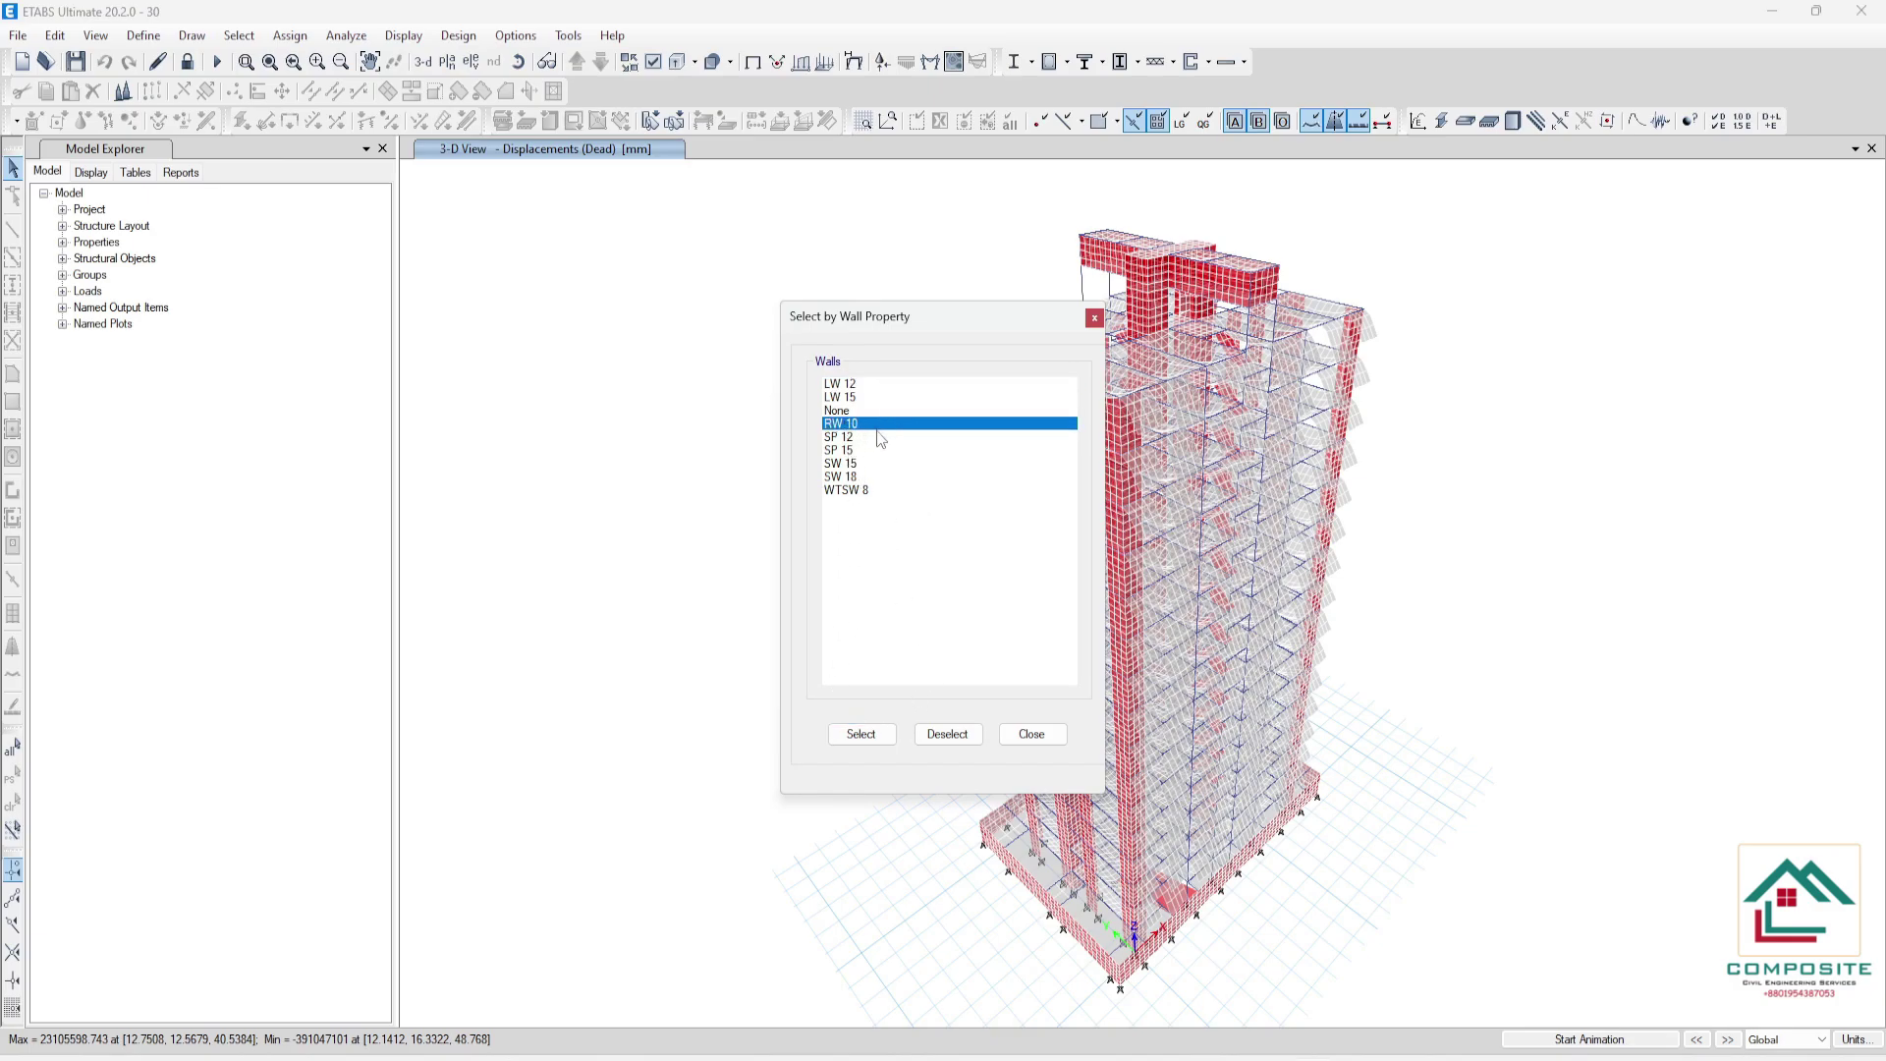
click(860, 734)
click(1032, 734)
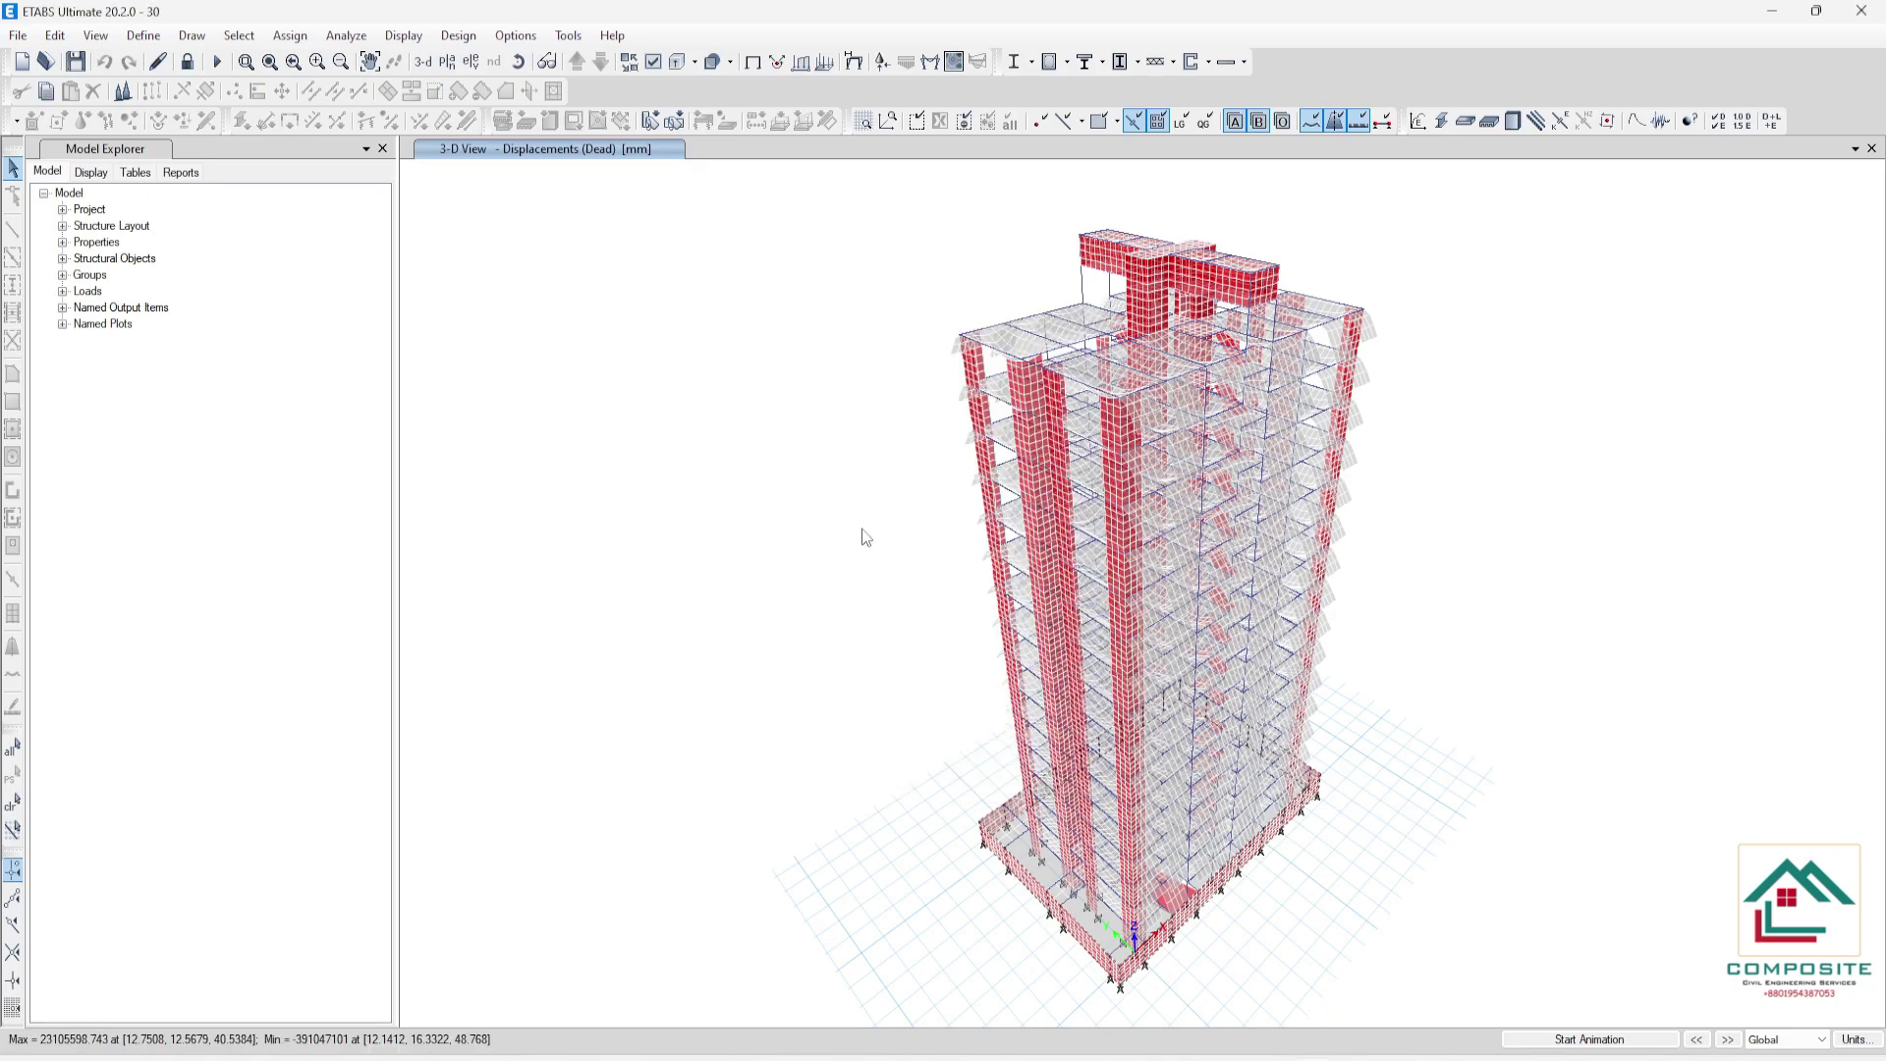
right_click(742, 423)
click(809, 539)
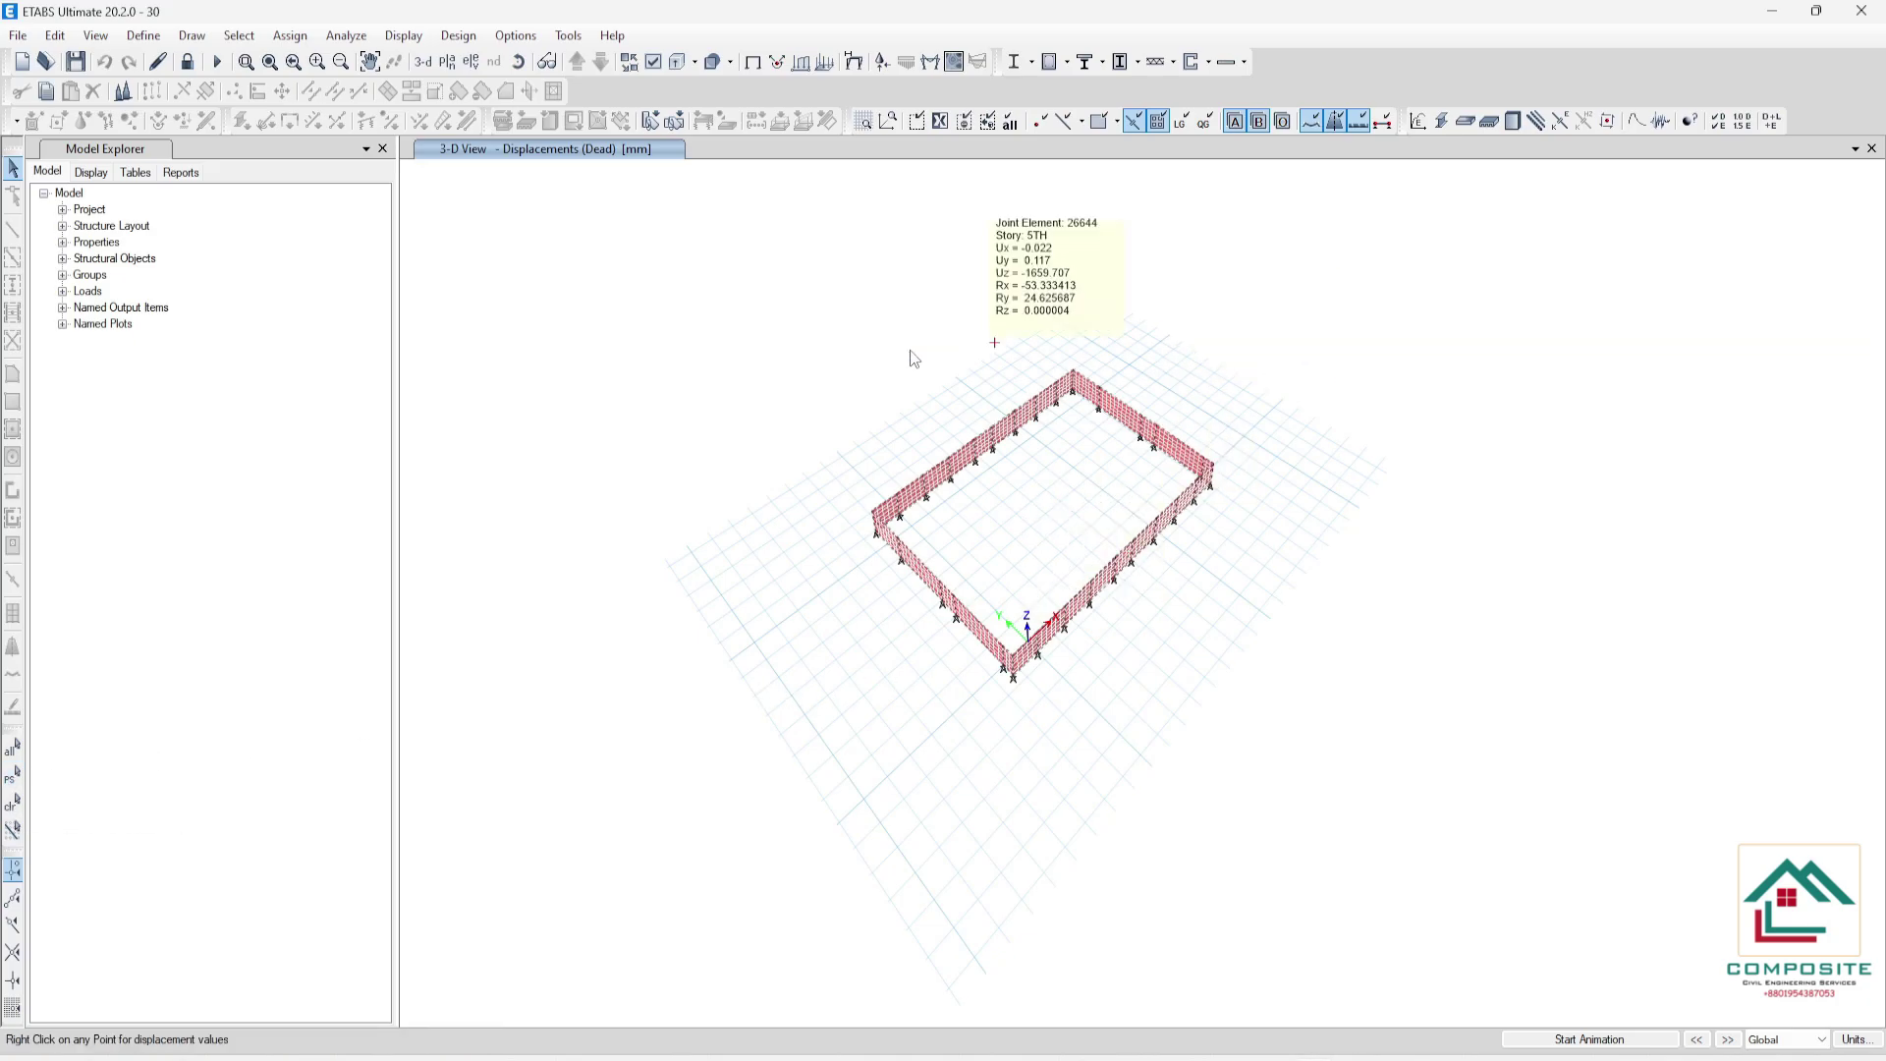
- Examine the uniform reinforcing assignment settings for shear wall pier sections
click(468, 43)
mouse_move(542, 232)
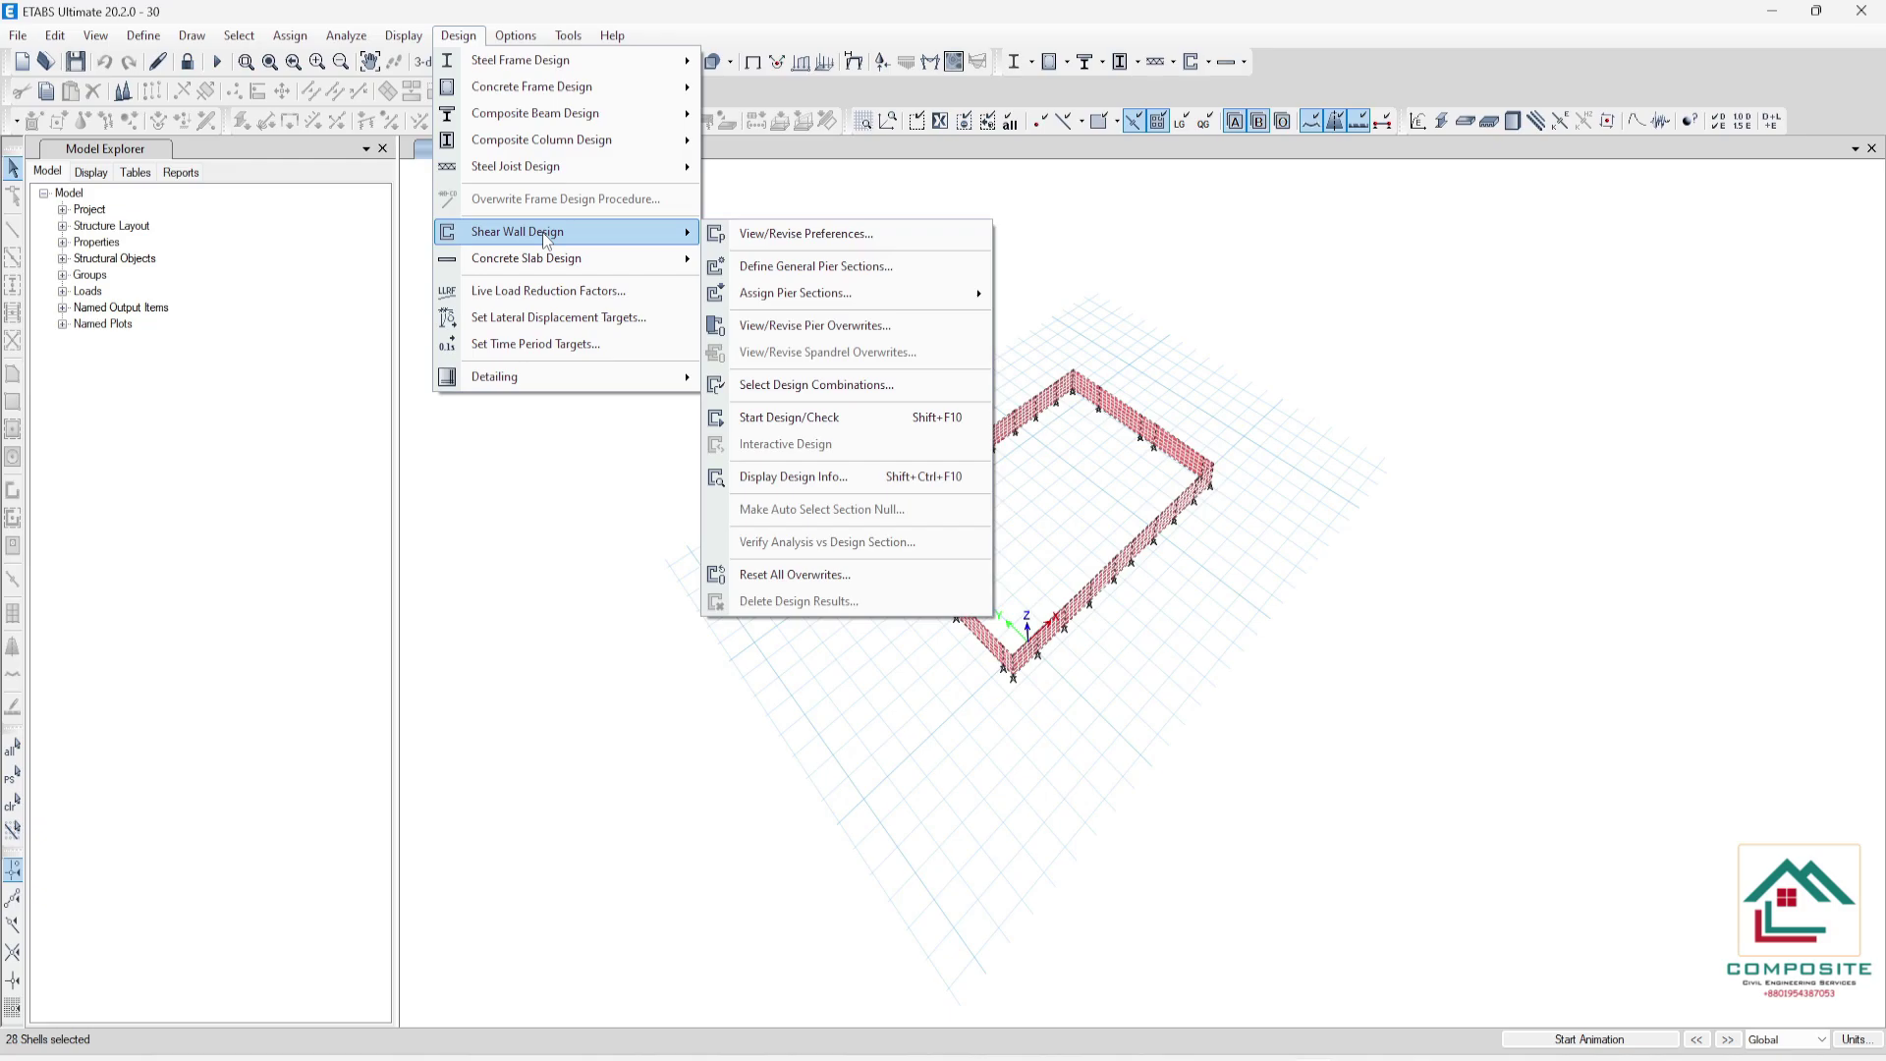
mouse_move(828, 295)
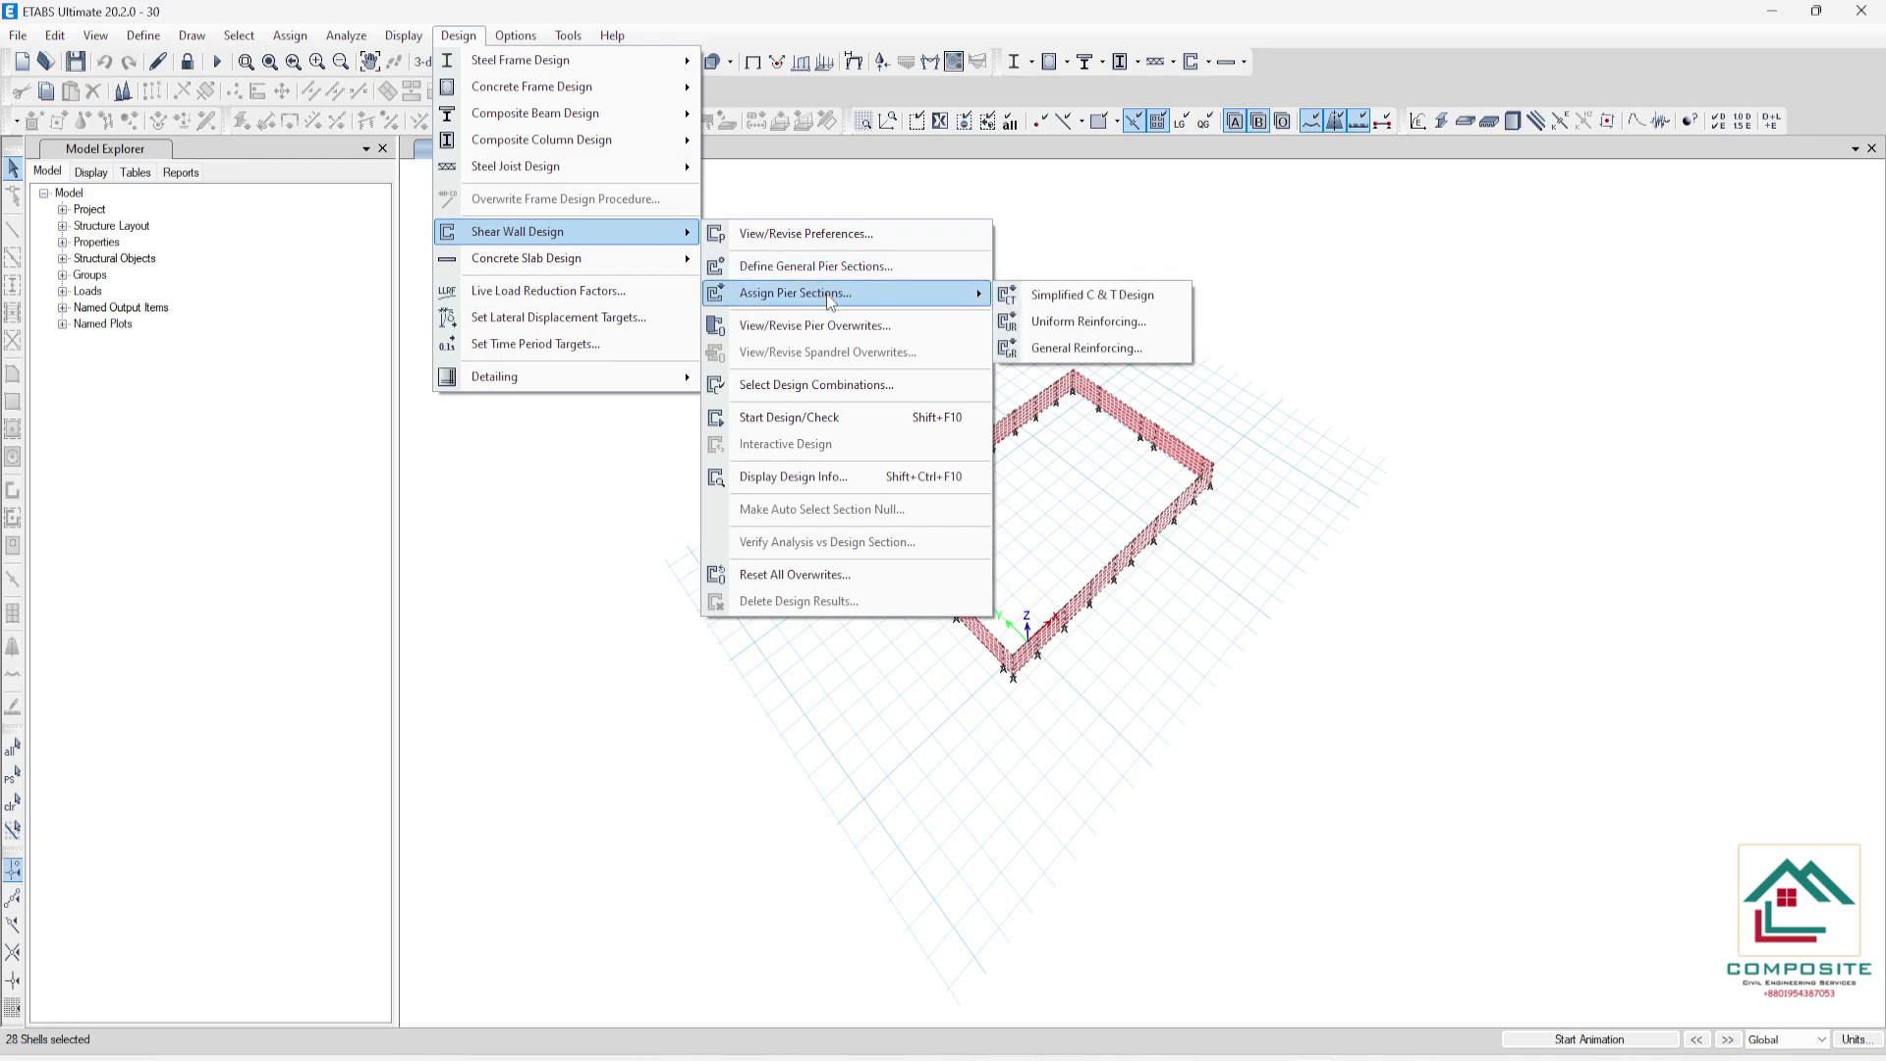
click(1083, 322)
drag(986, 328, 1294, 371)
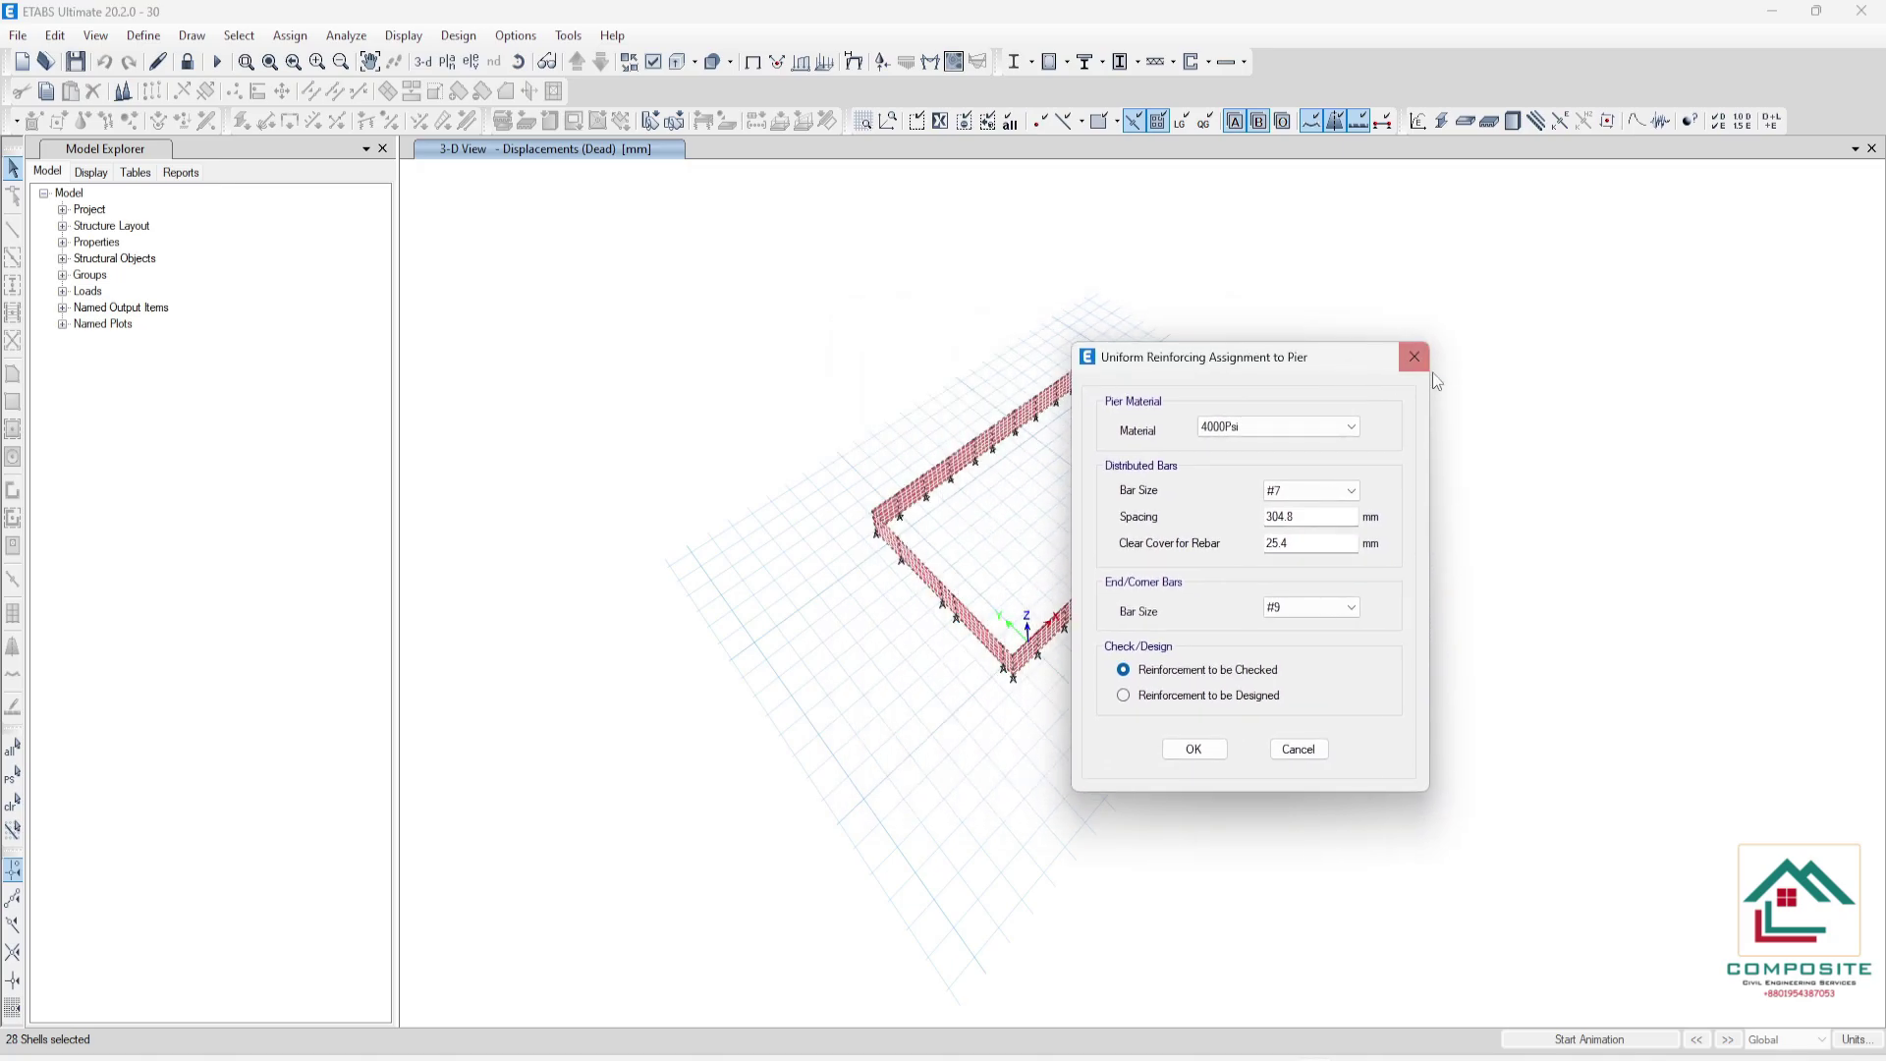
click(1415, 357)
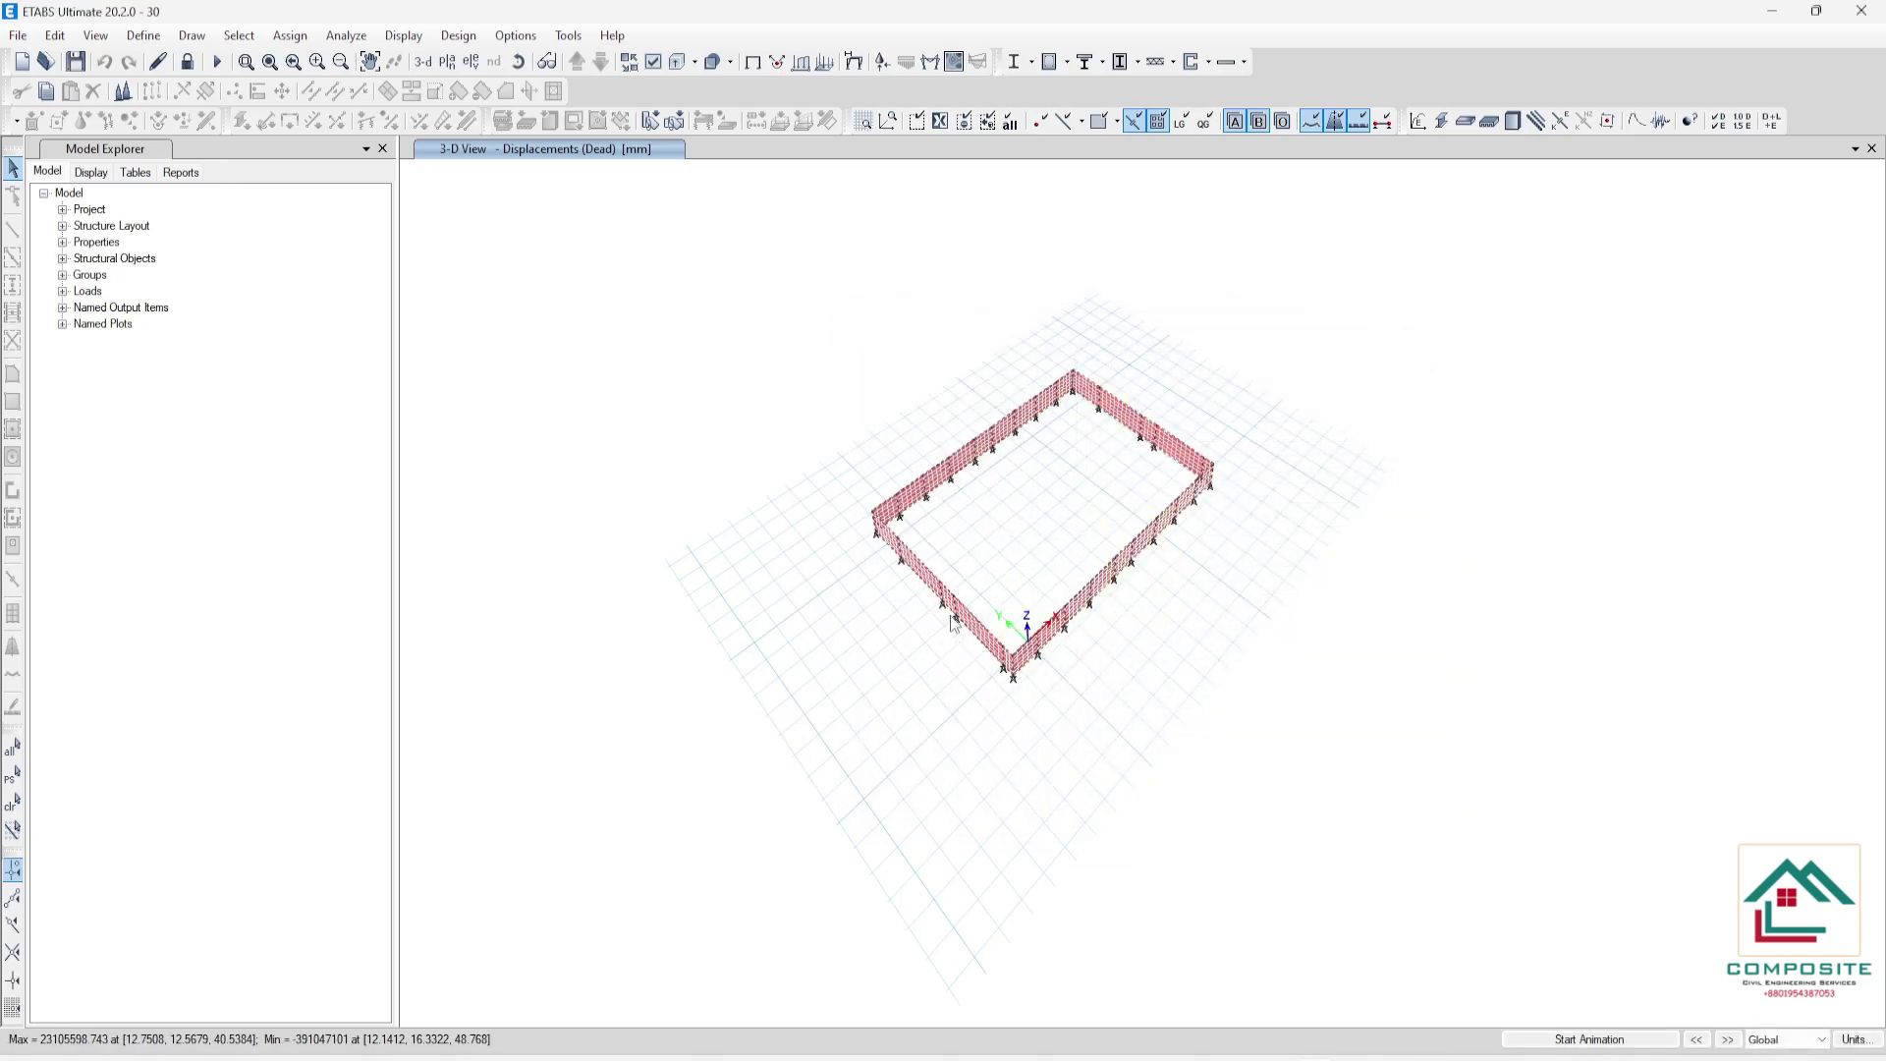
- Select one RW 10 wall panel on the short side near the origin corner and show only that panel
scroll(998, 636, up, 5)
scroll(971, 643, down, 2)
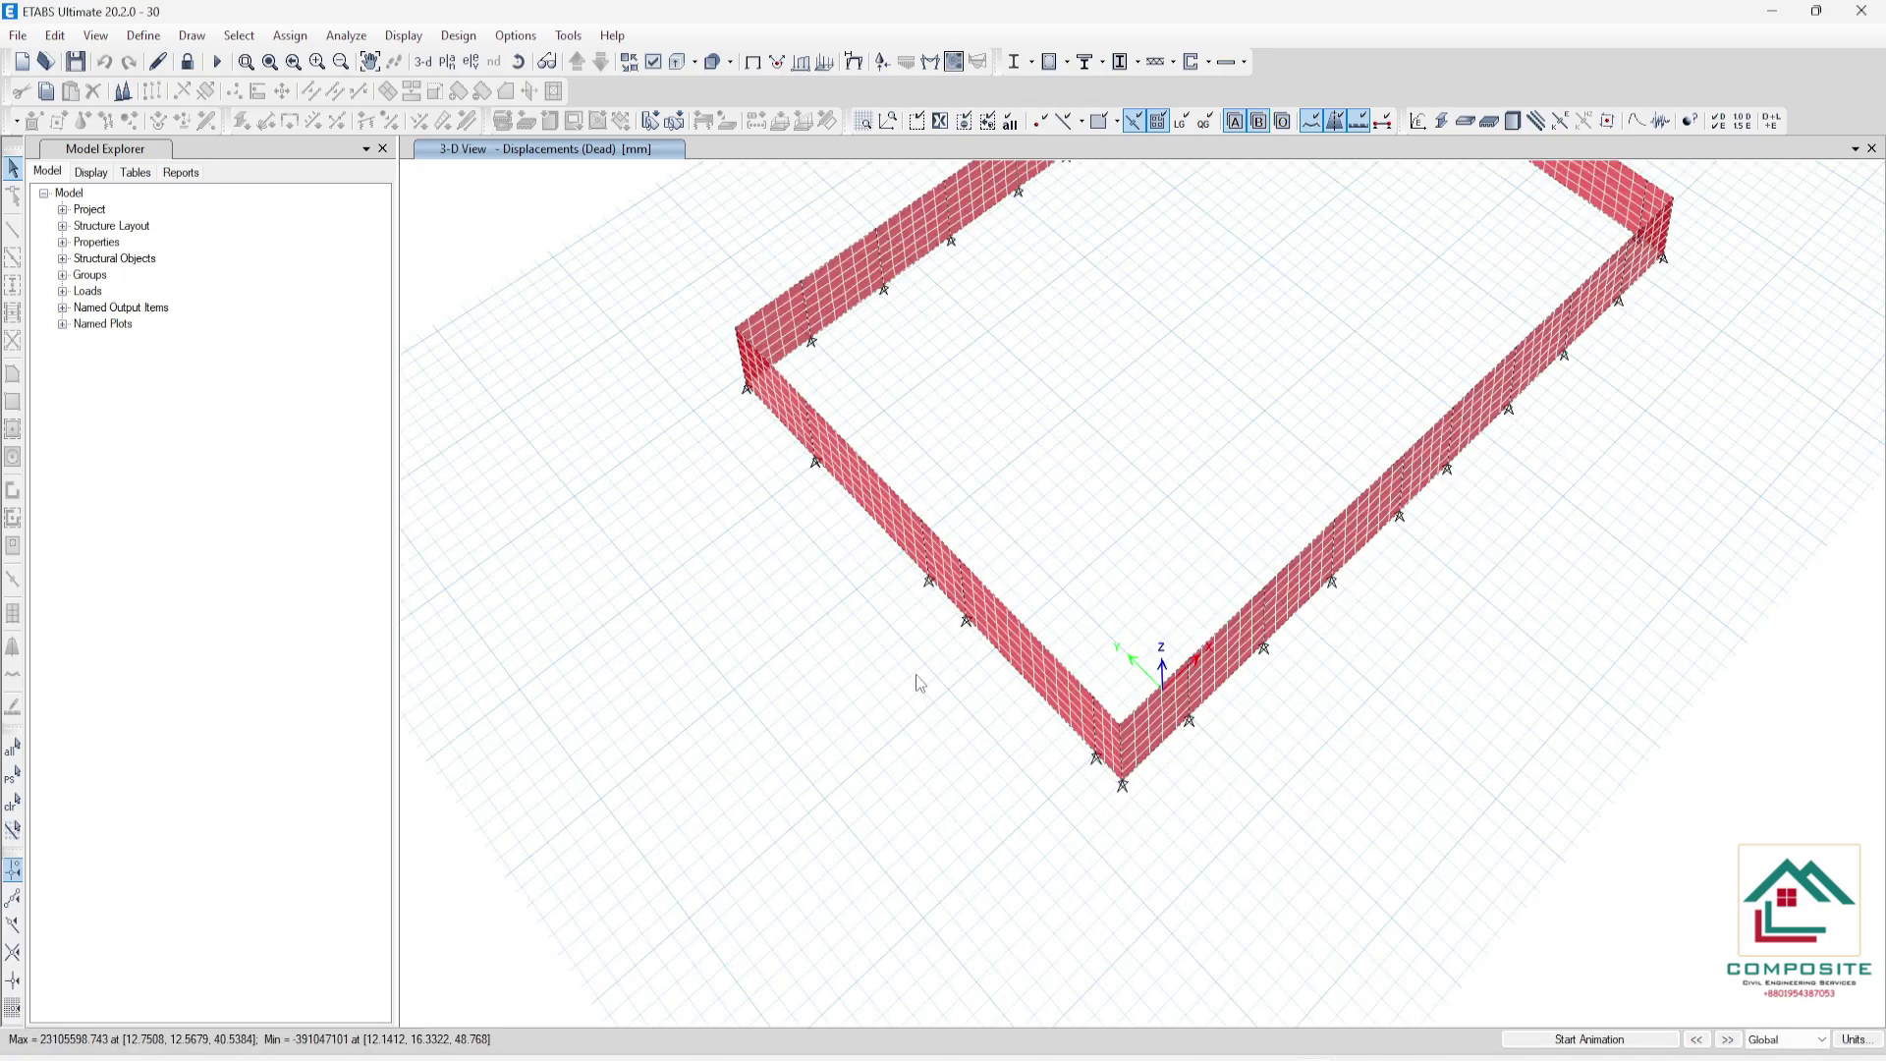
scroll(816, 724, up, 3)
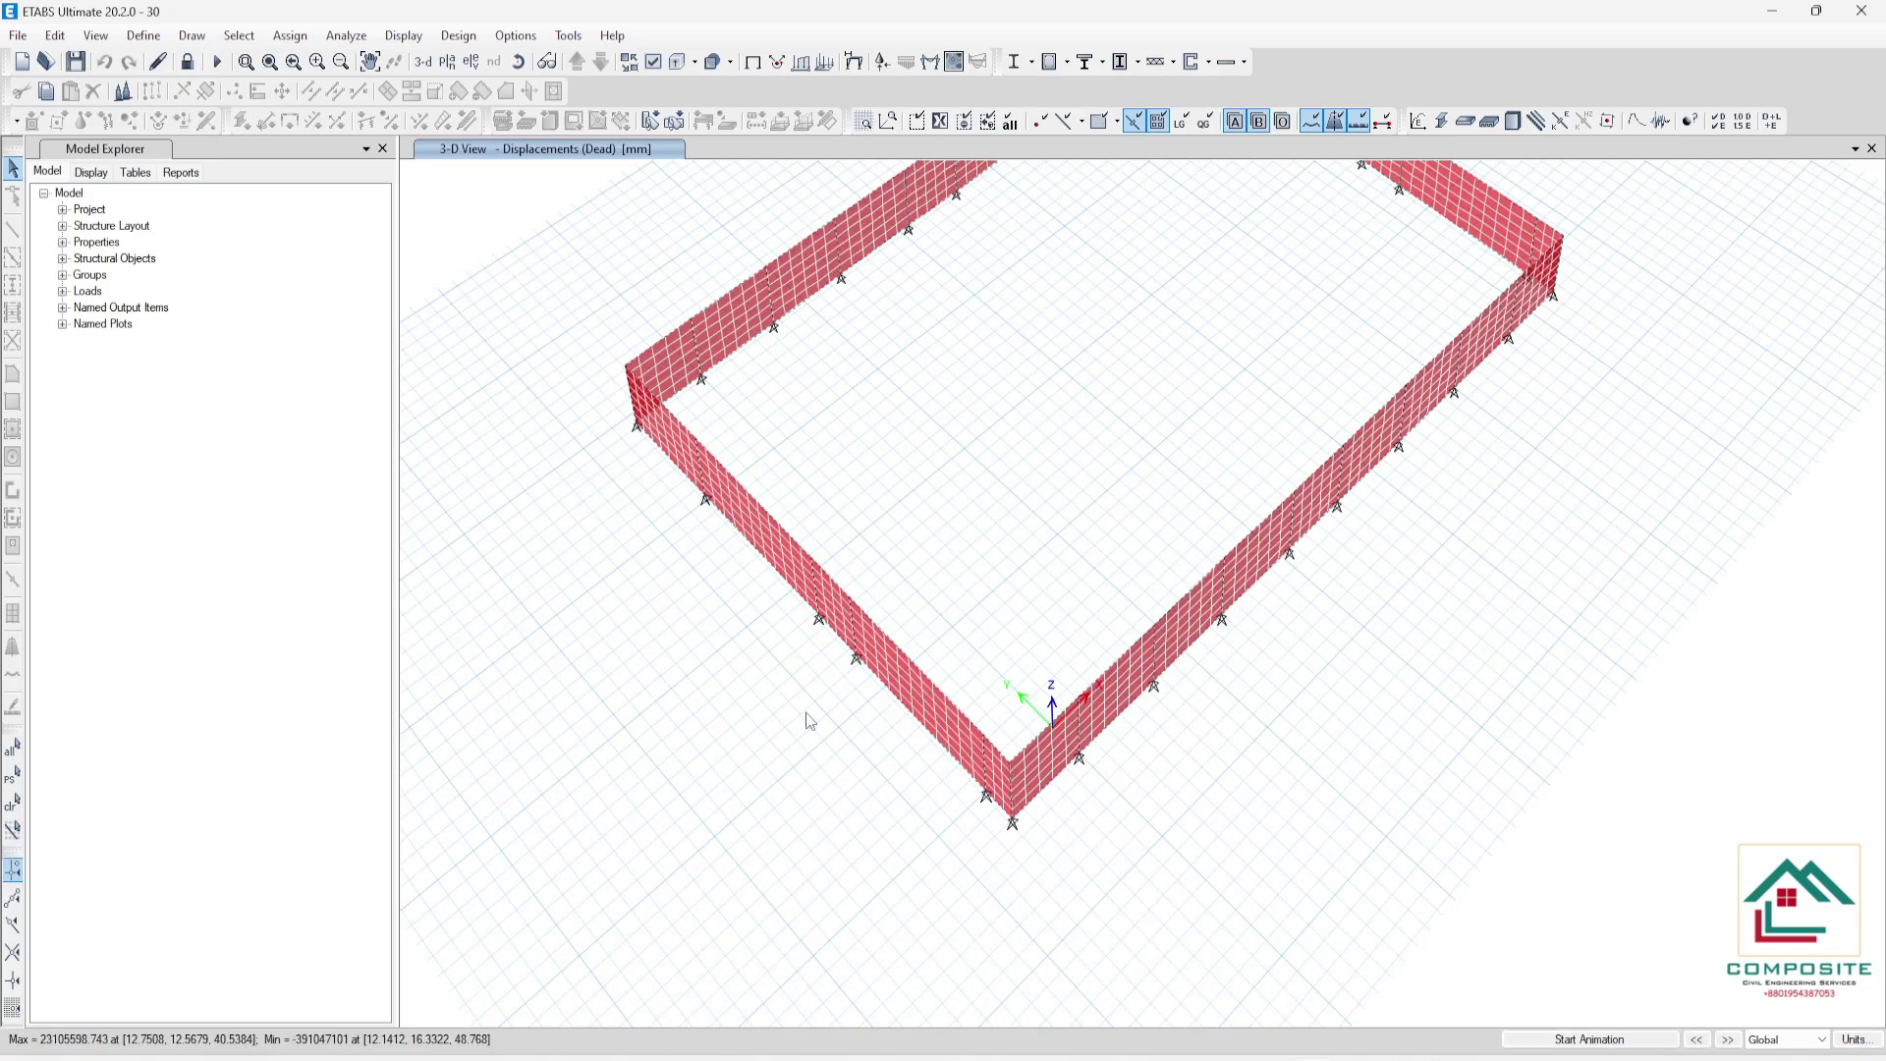
scroll(914, 701, down, 2)
scroll(913, 700, up, 5)
click(909, 705)
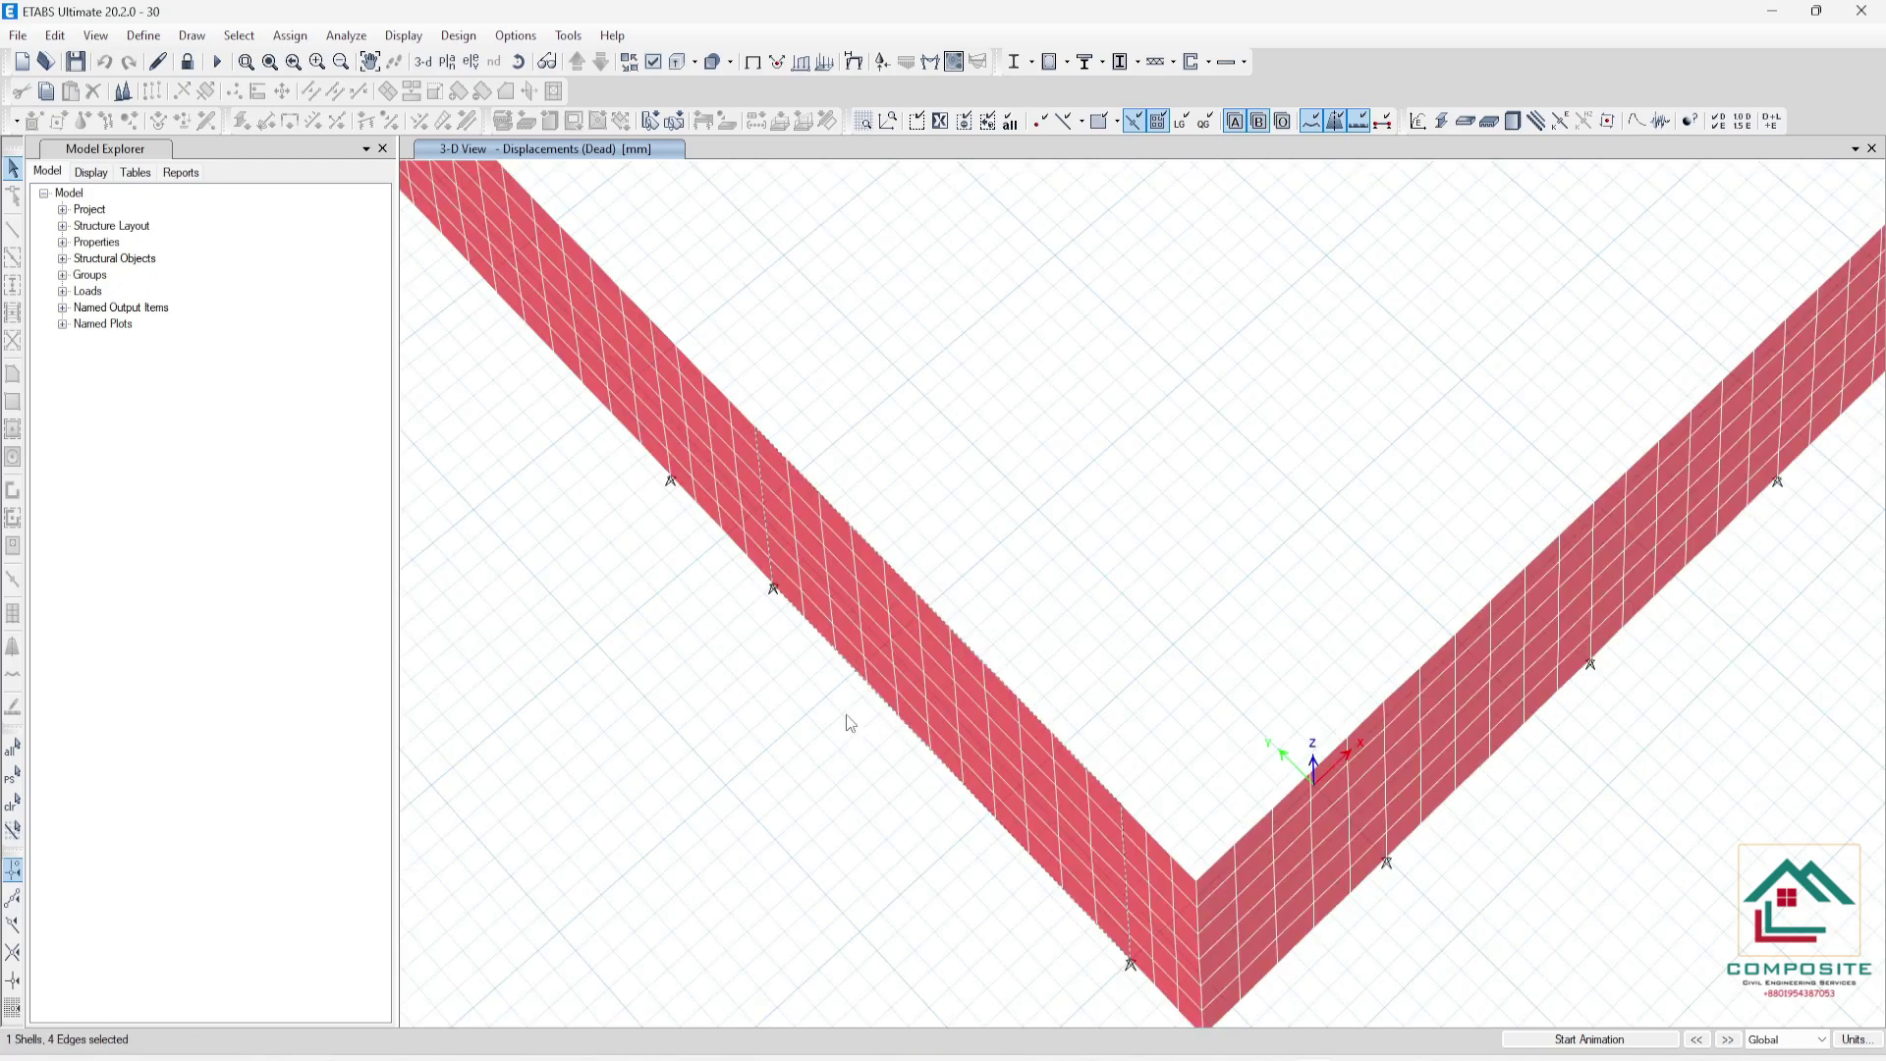
scroll(850, 724, down, 5)
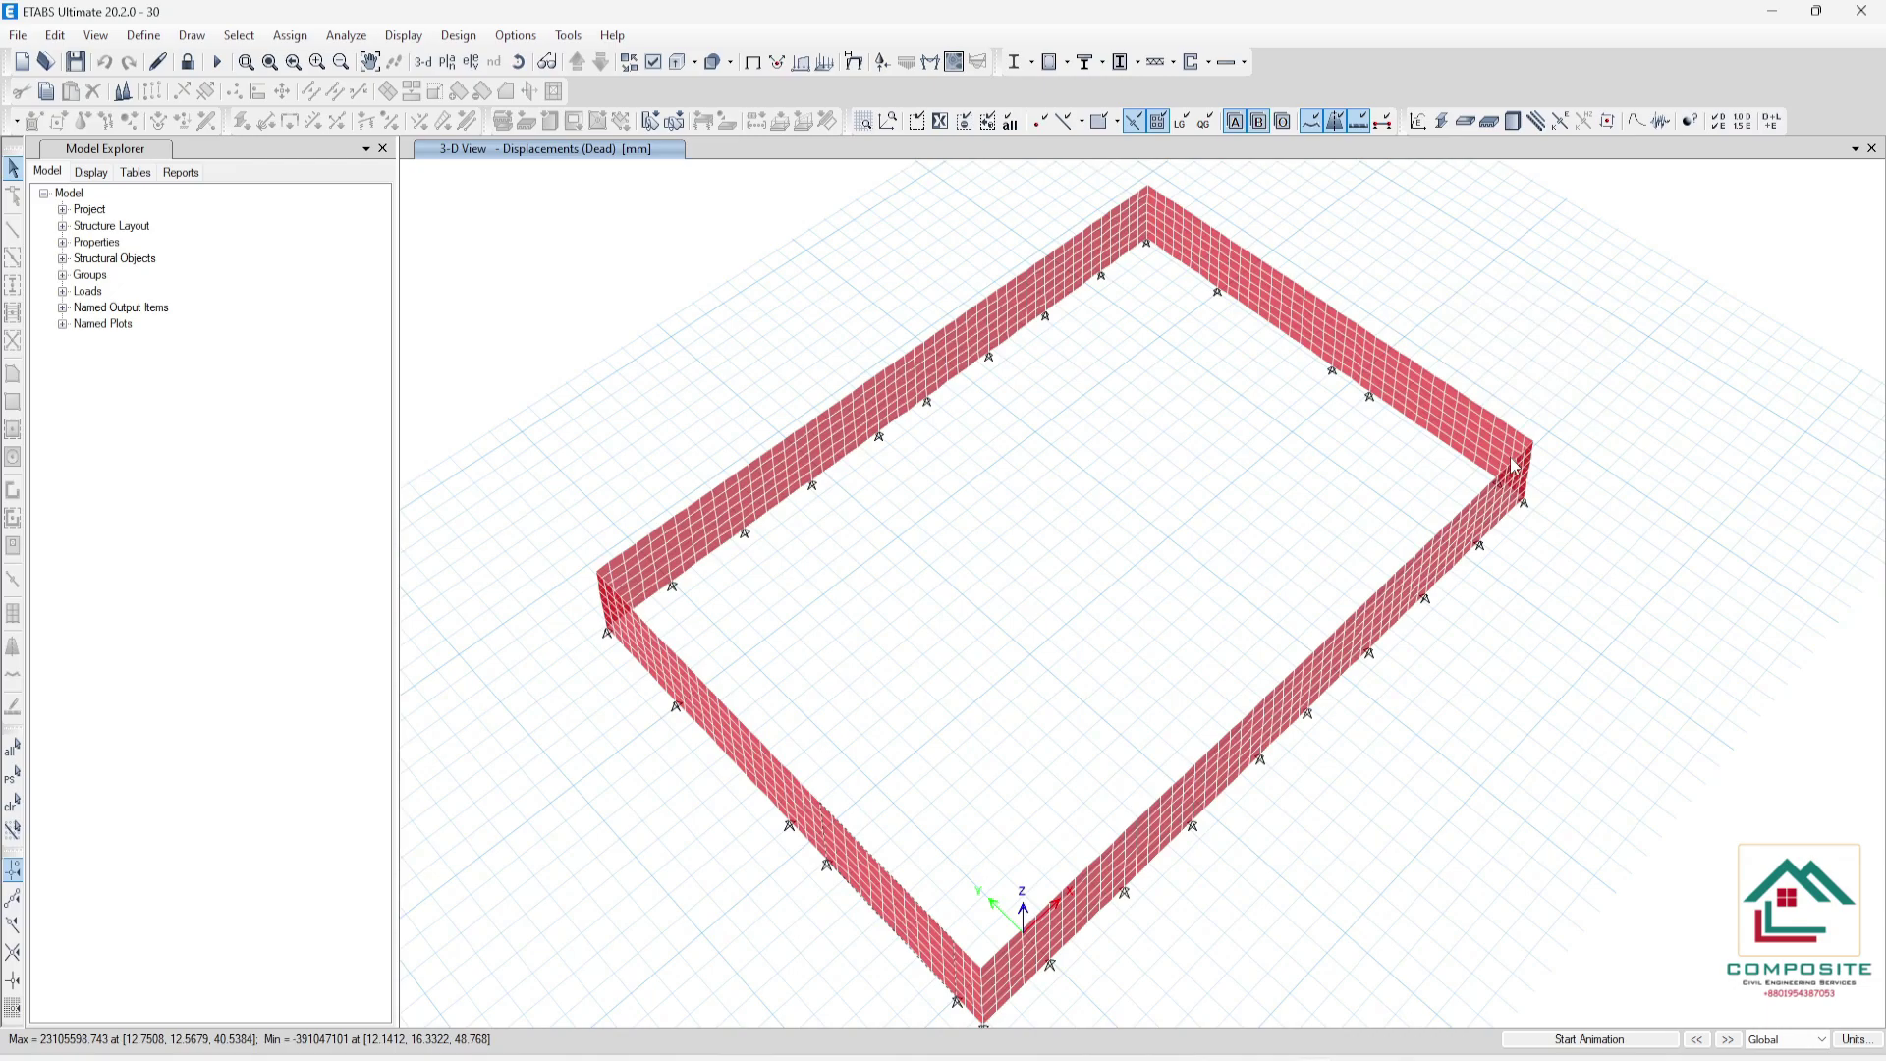
mouse_move(1284, 704)
middle_drag(993, 823, 904, 540)
mouse_move(839, 649)
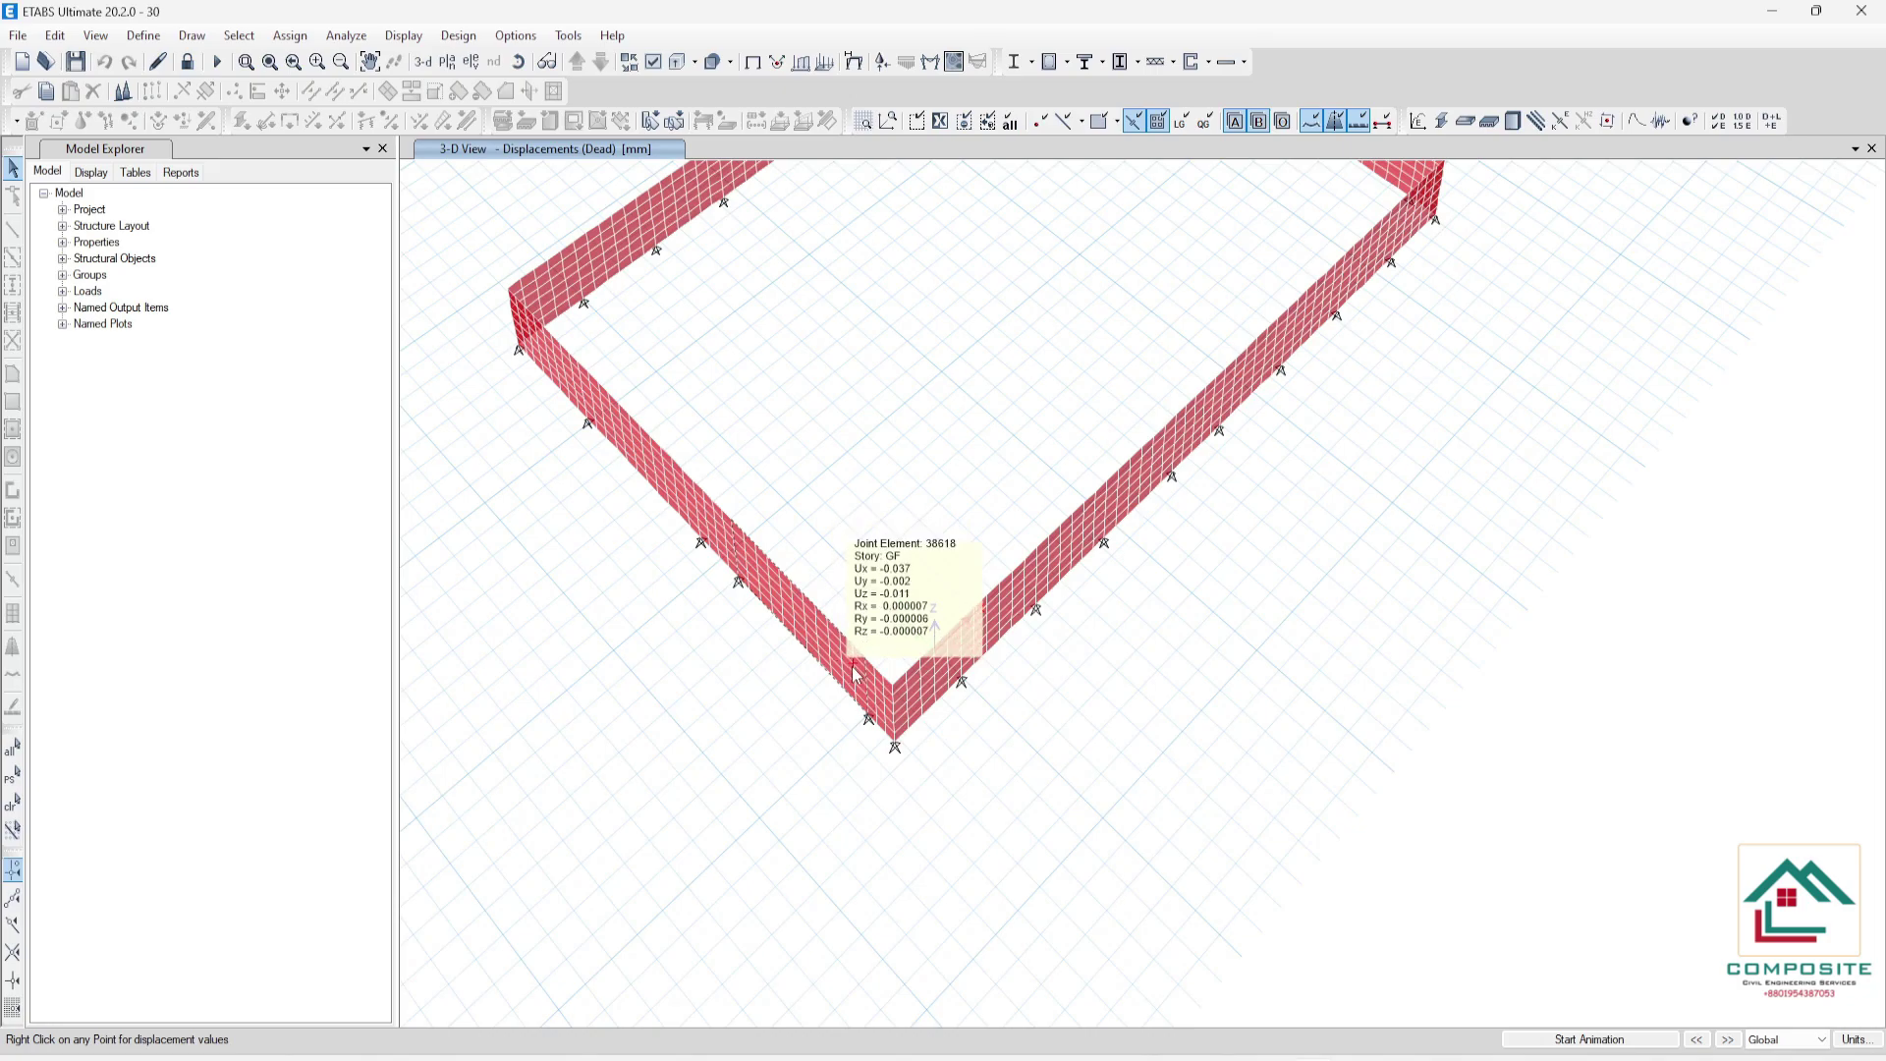
right_click(721, 675)
click(837, 791)
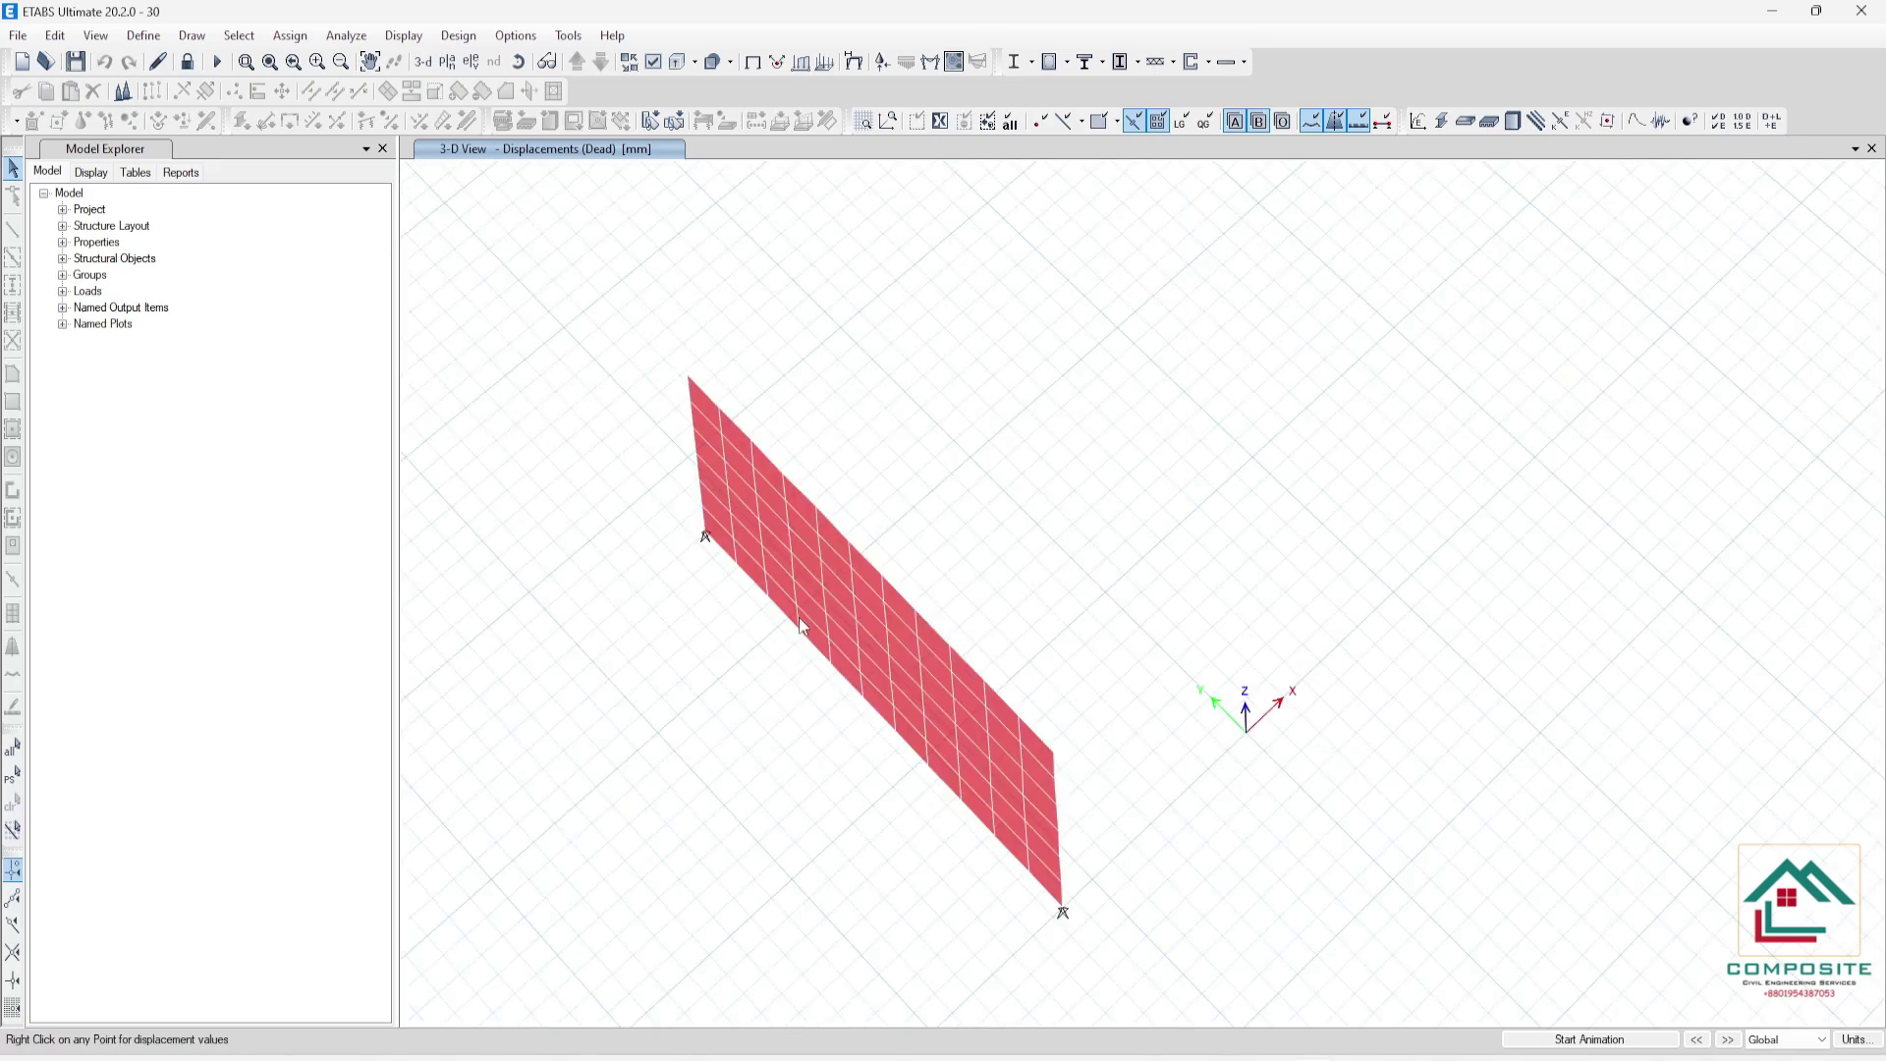
- Start a new load combination named ALL DEAD and add three extra load entries to it
click(144, 36)
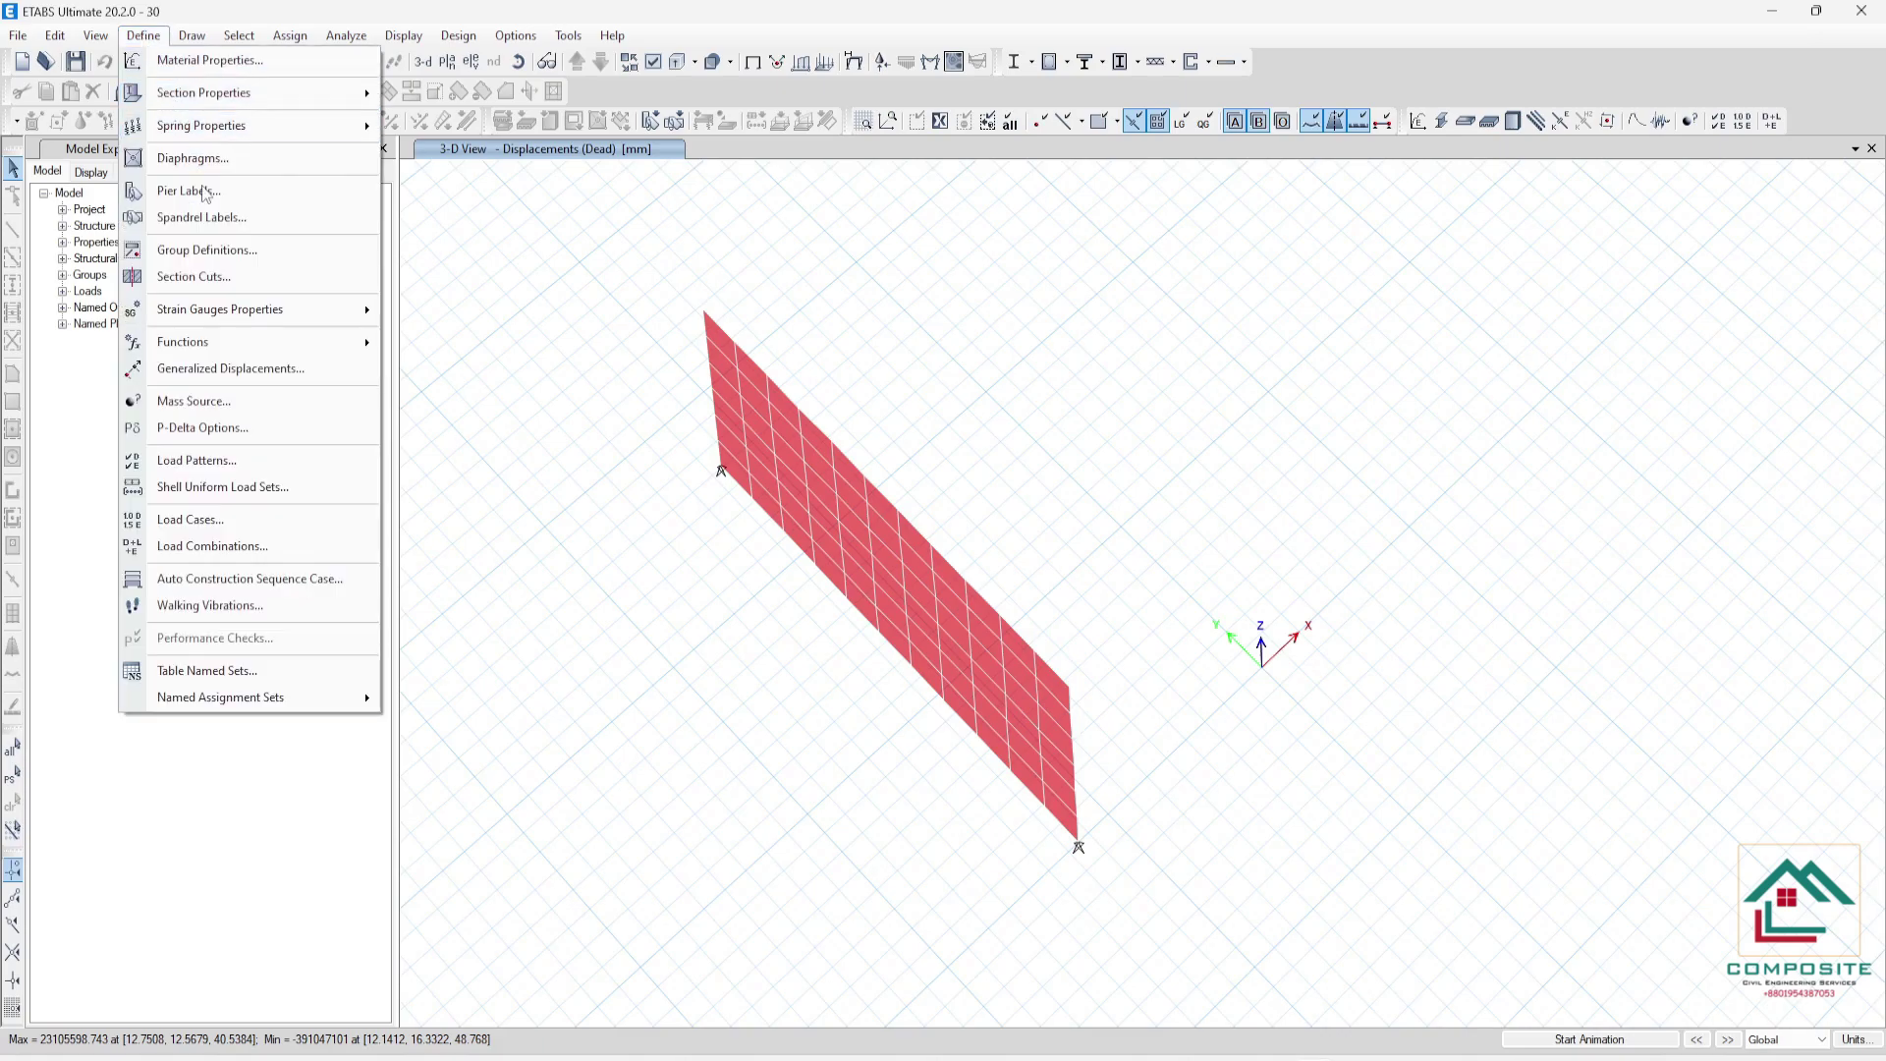
click(261, 545)
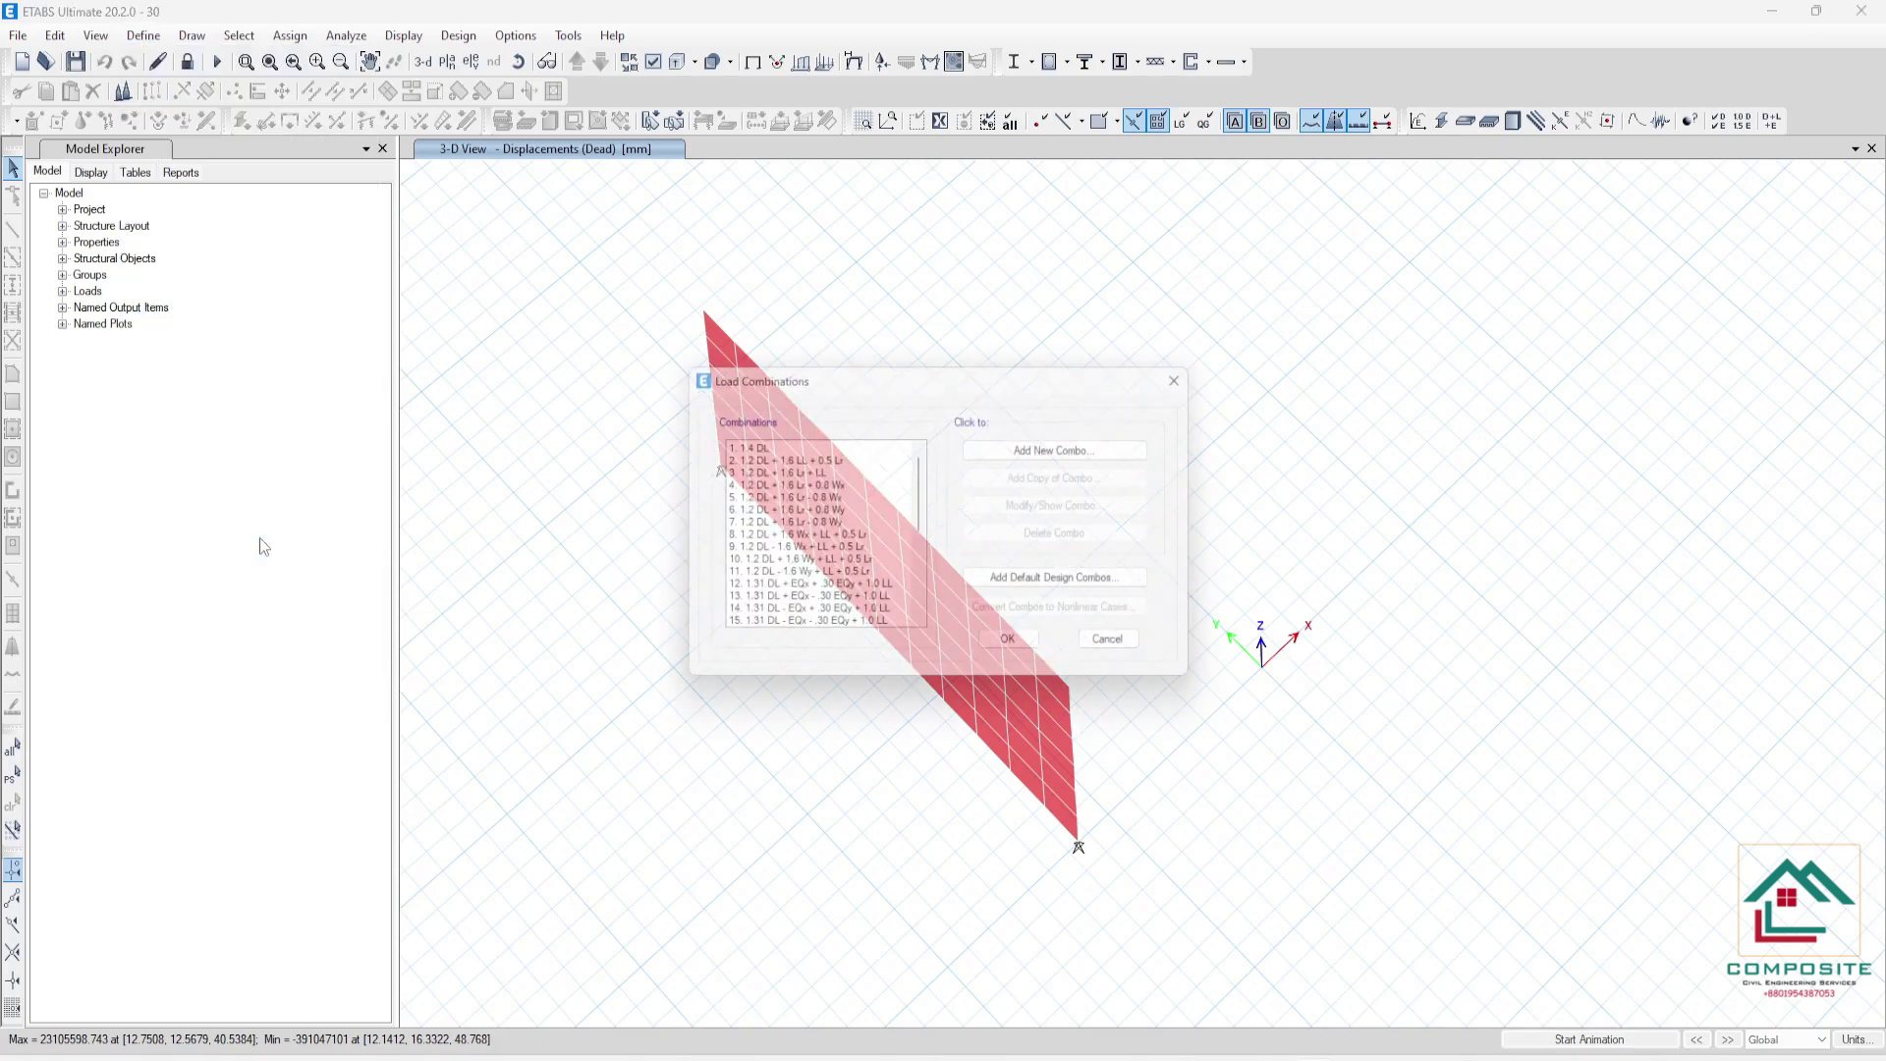
scroll(804, 546, down, 4)
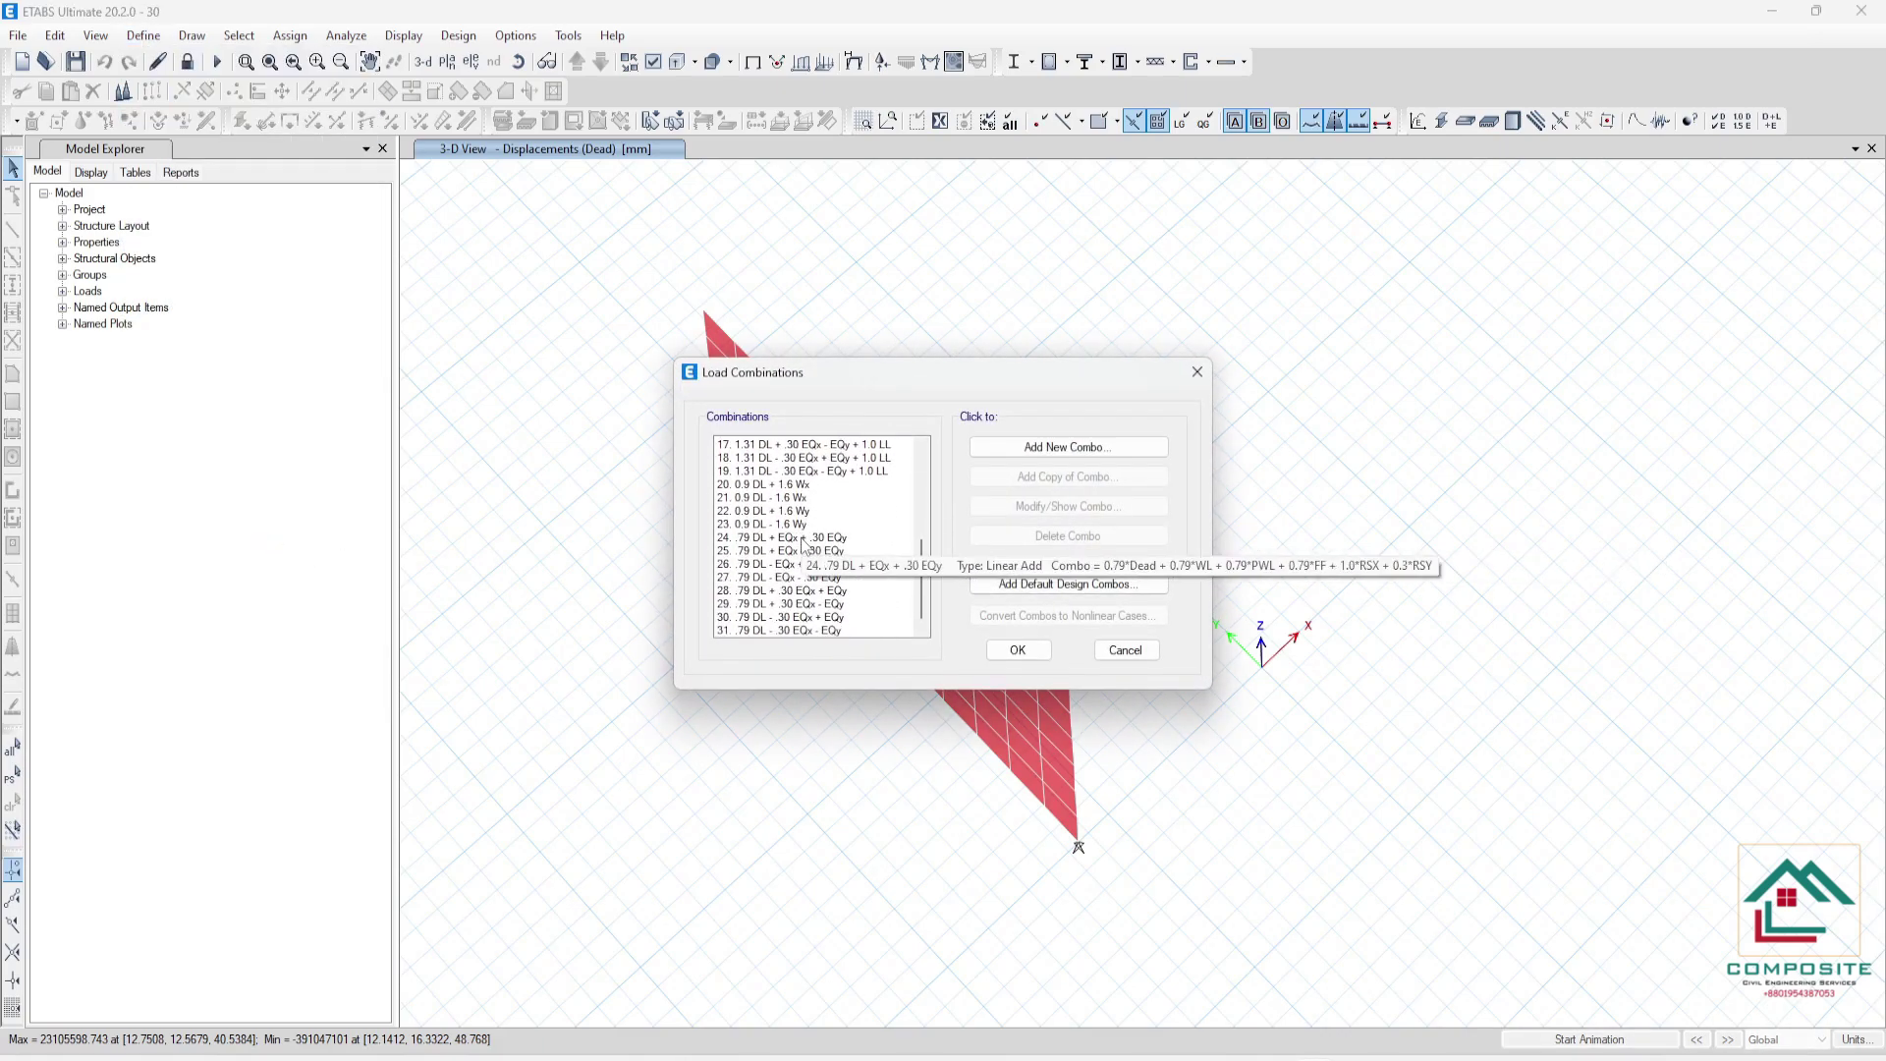
click(1098, 447)
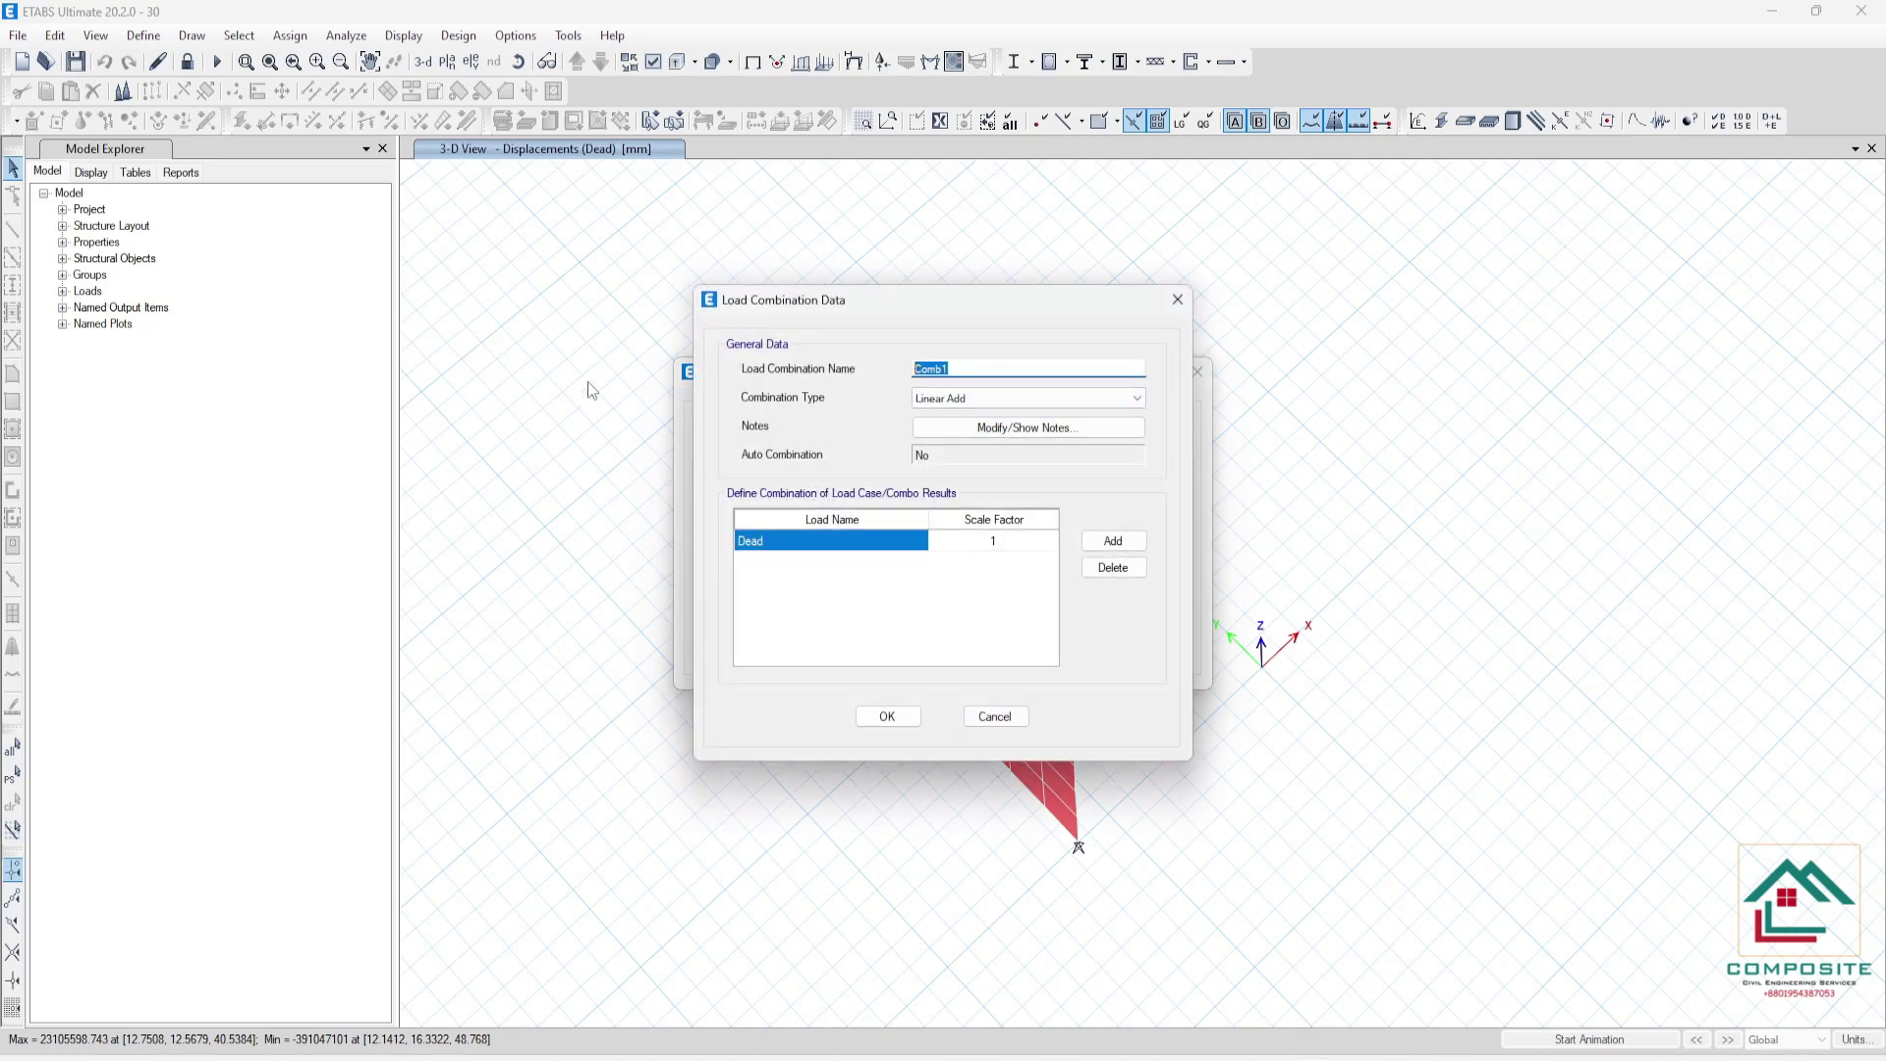
key(BackSpace)
click(1113, 540)
click(1113, 540)
click(1112, 540)
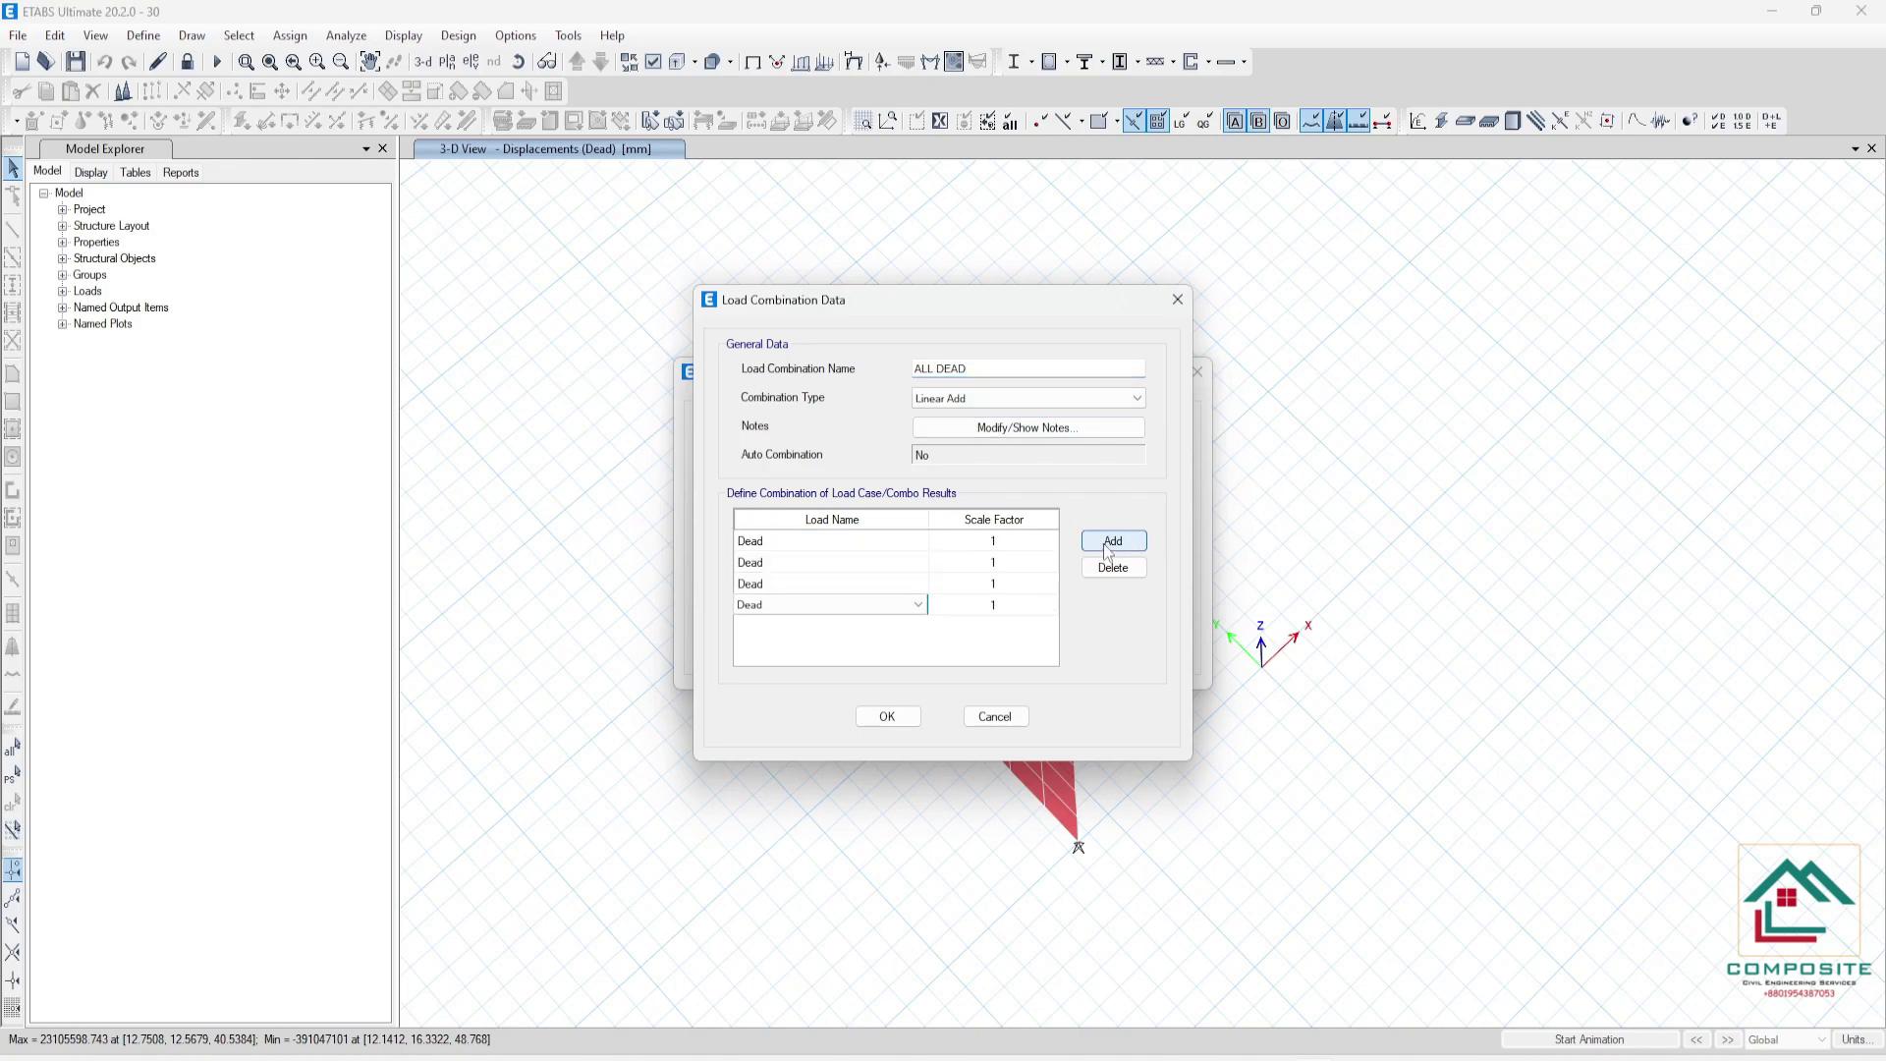
- Set the three extra loads of the ALL DEAD combination to WL, PWL and FF, and save the combination
click(905, 568)
click(904, 567)
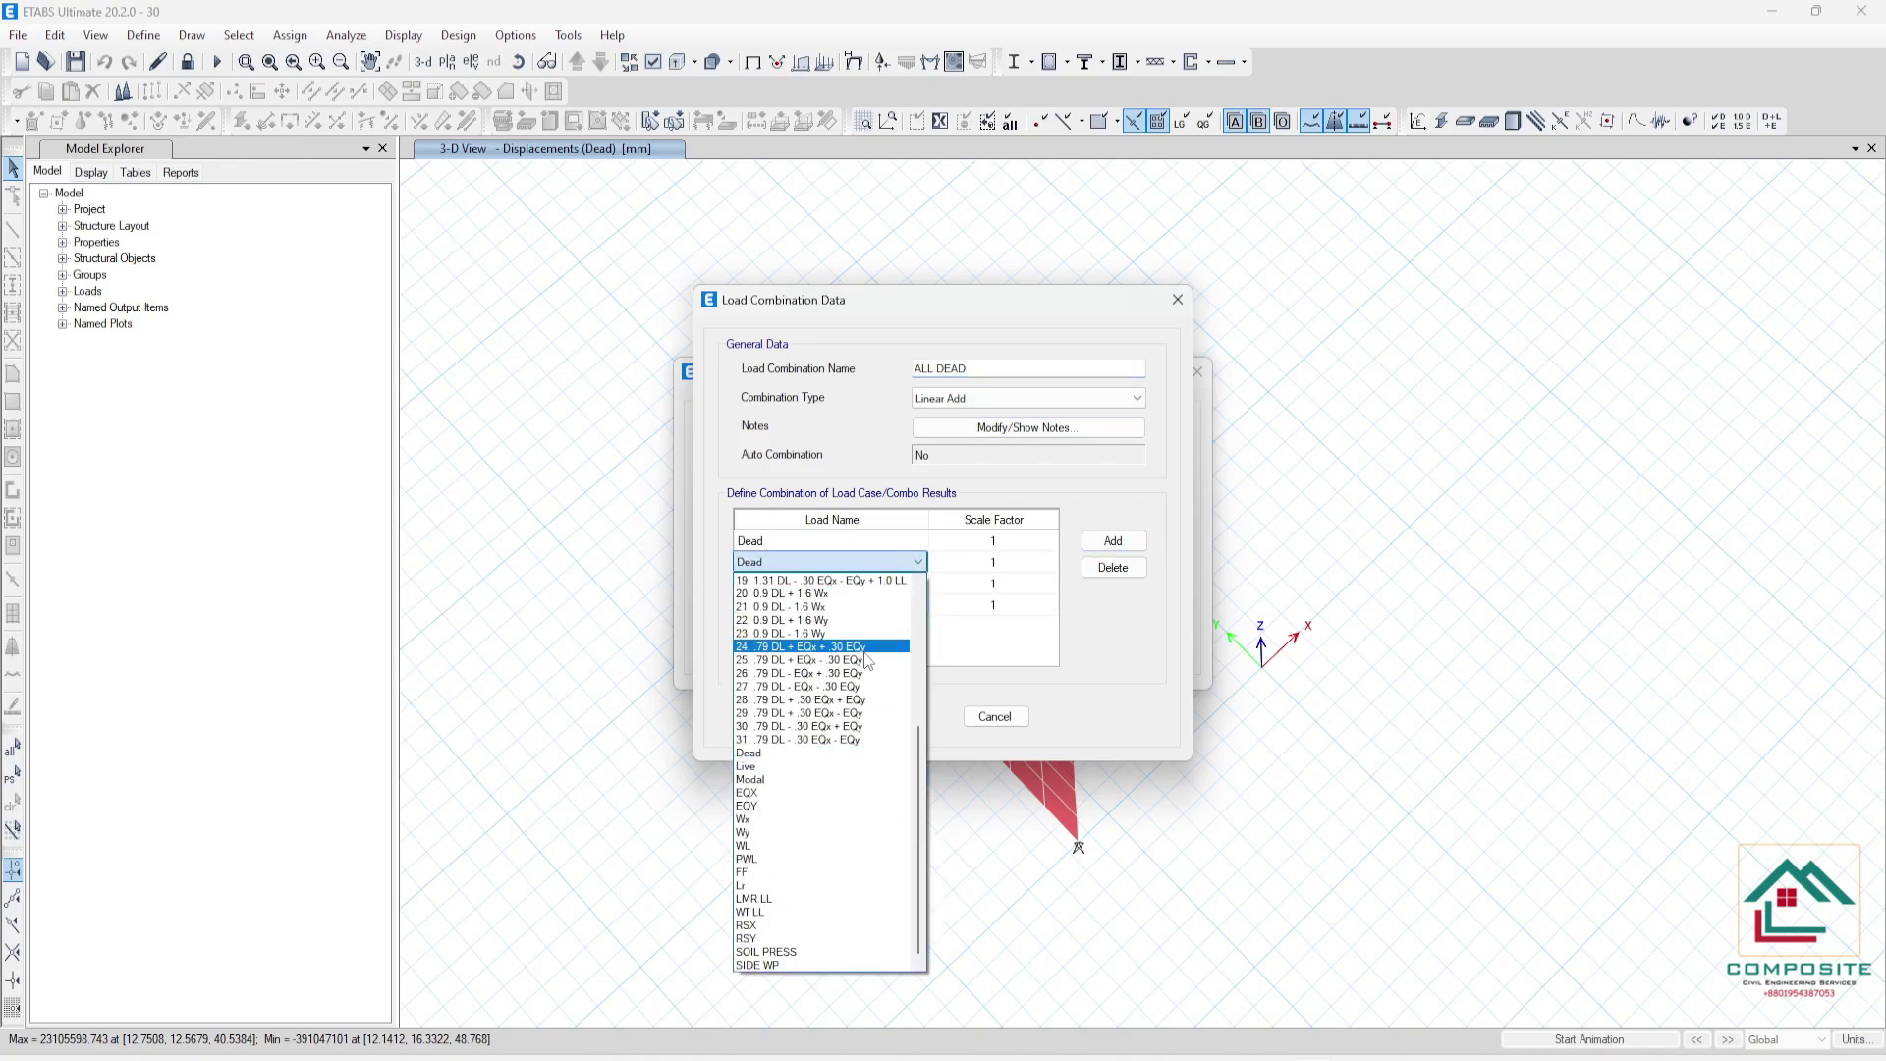
click(803, 845)
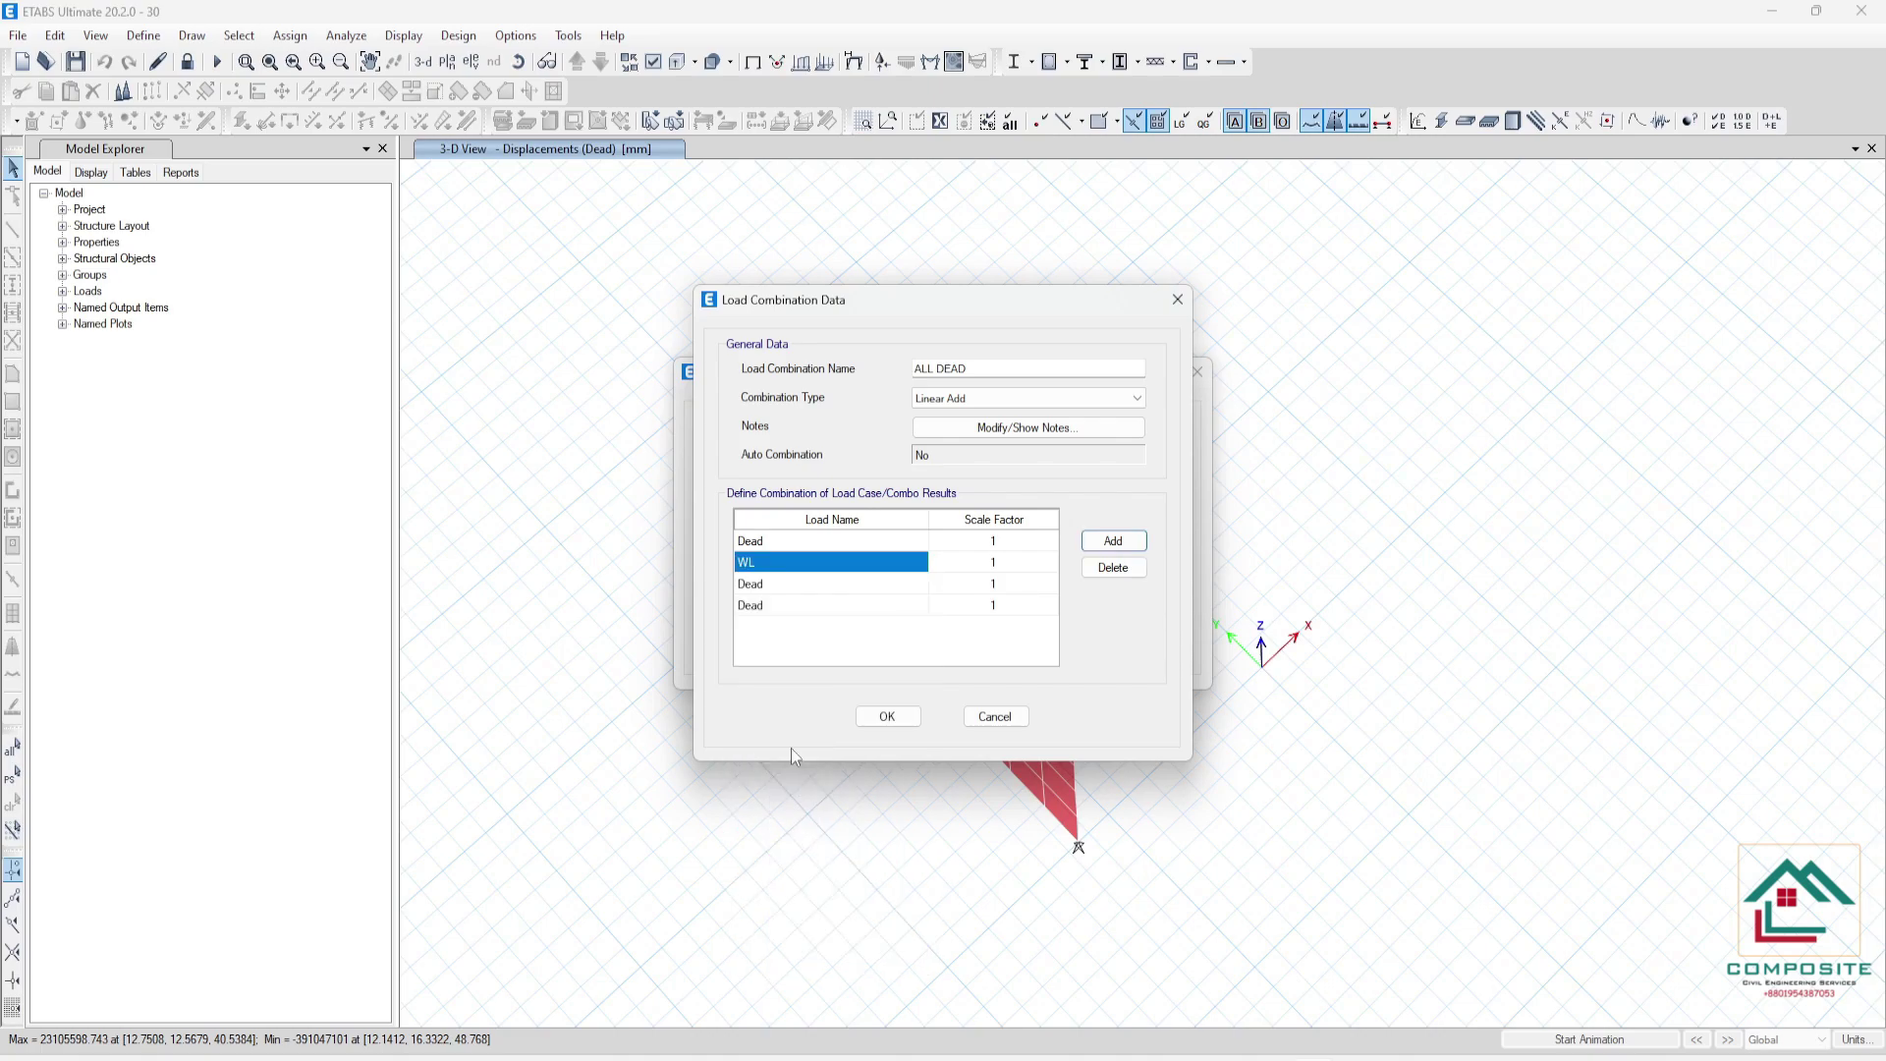
click(782, 584)
click(749, 880)
click(776, 604)
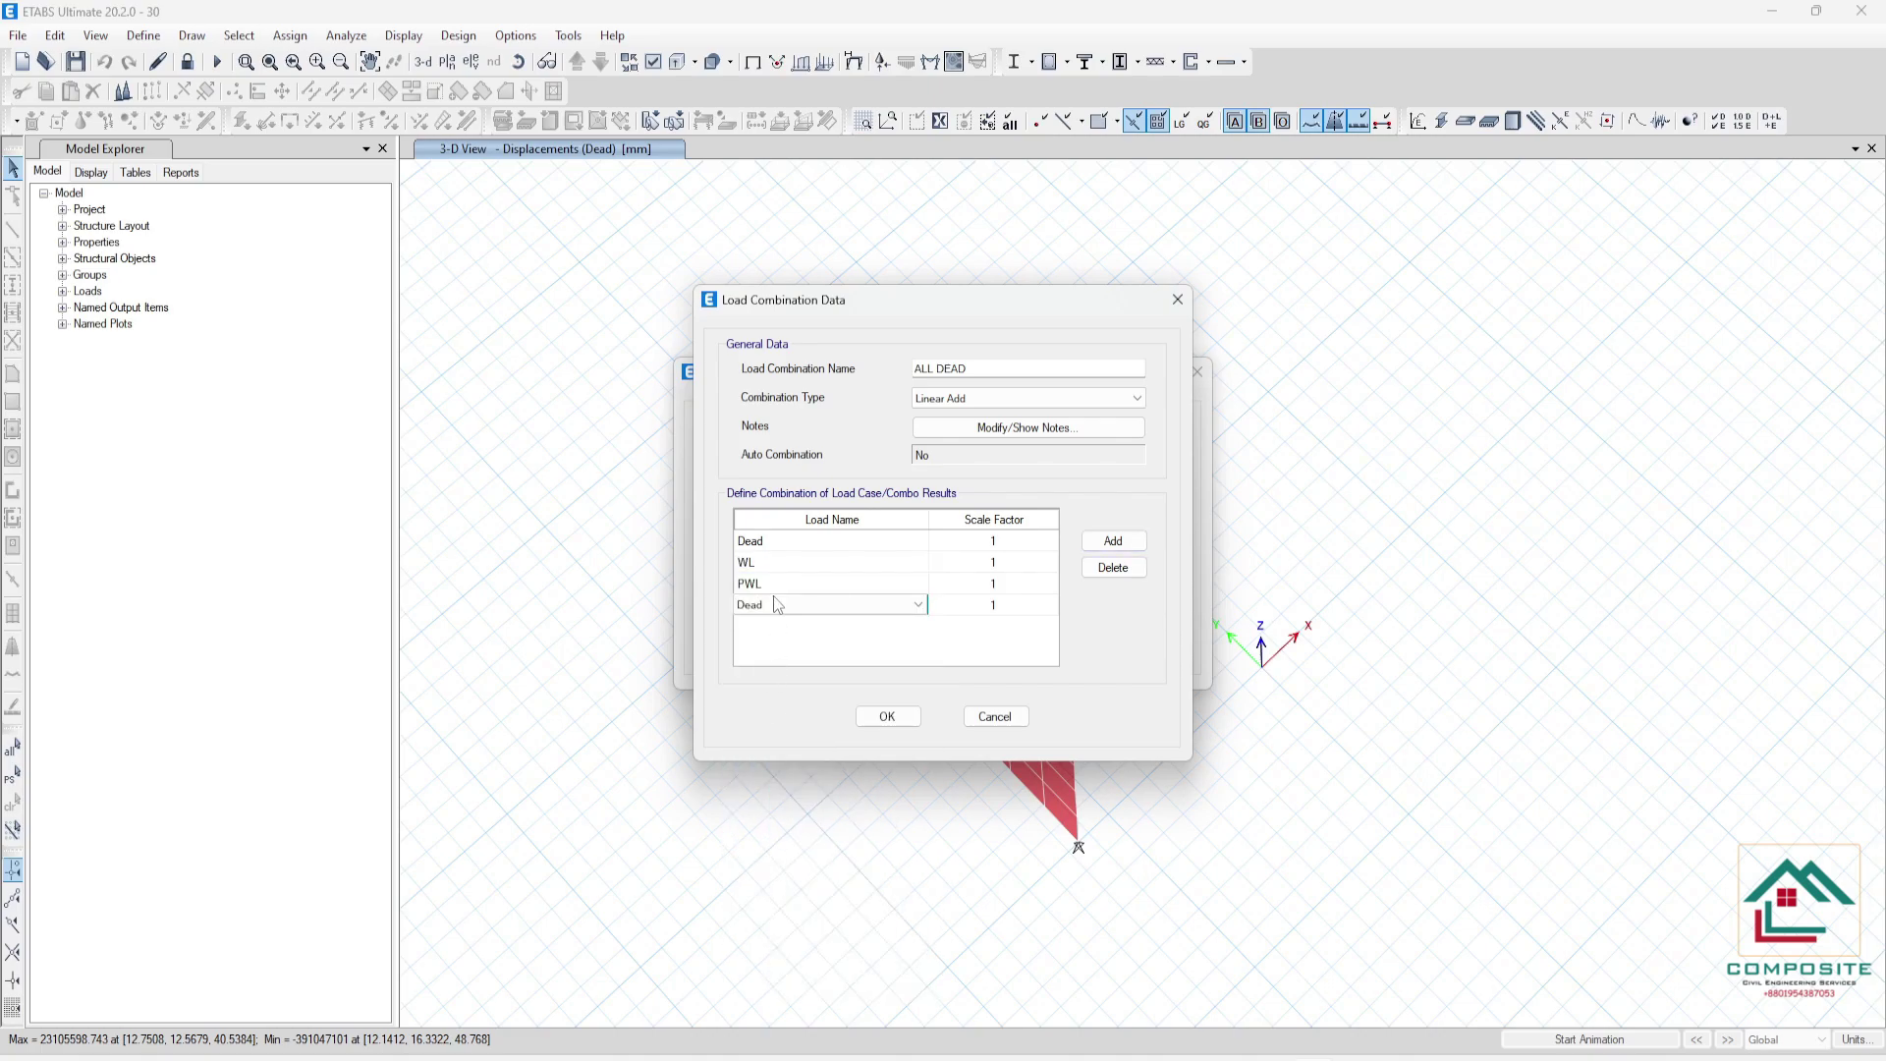
click(776, 604)
click(786, 915)
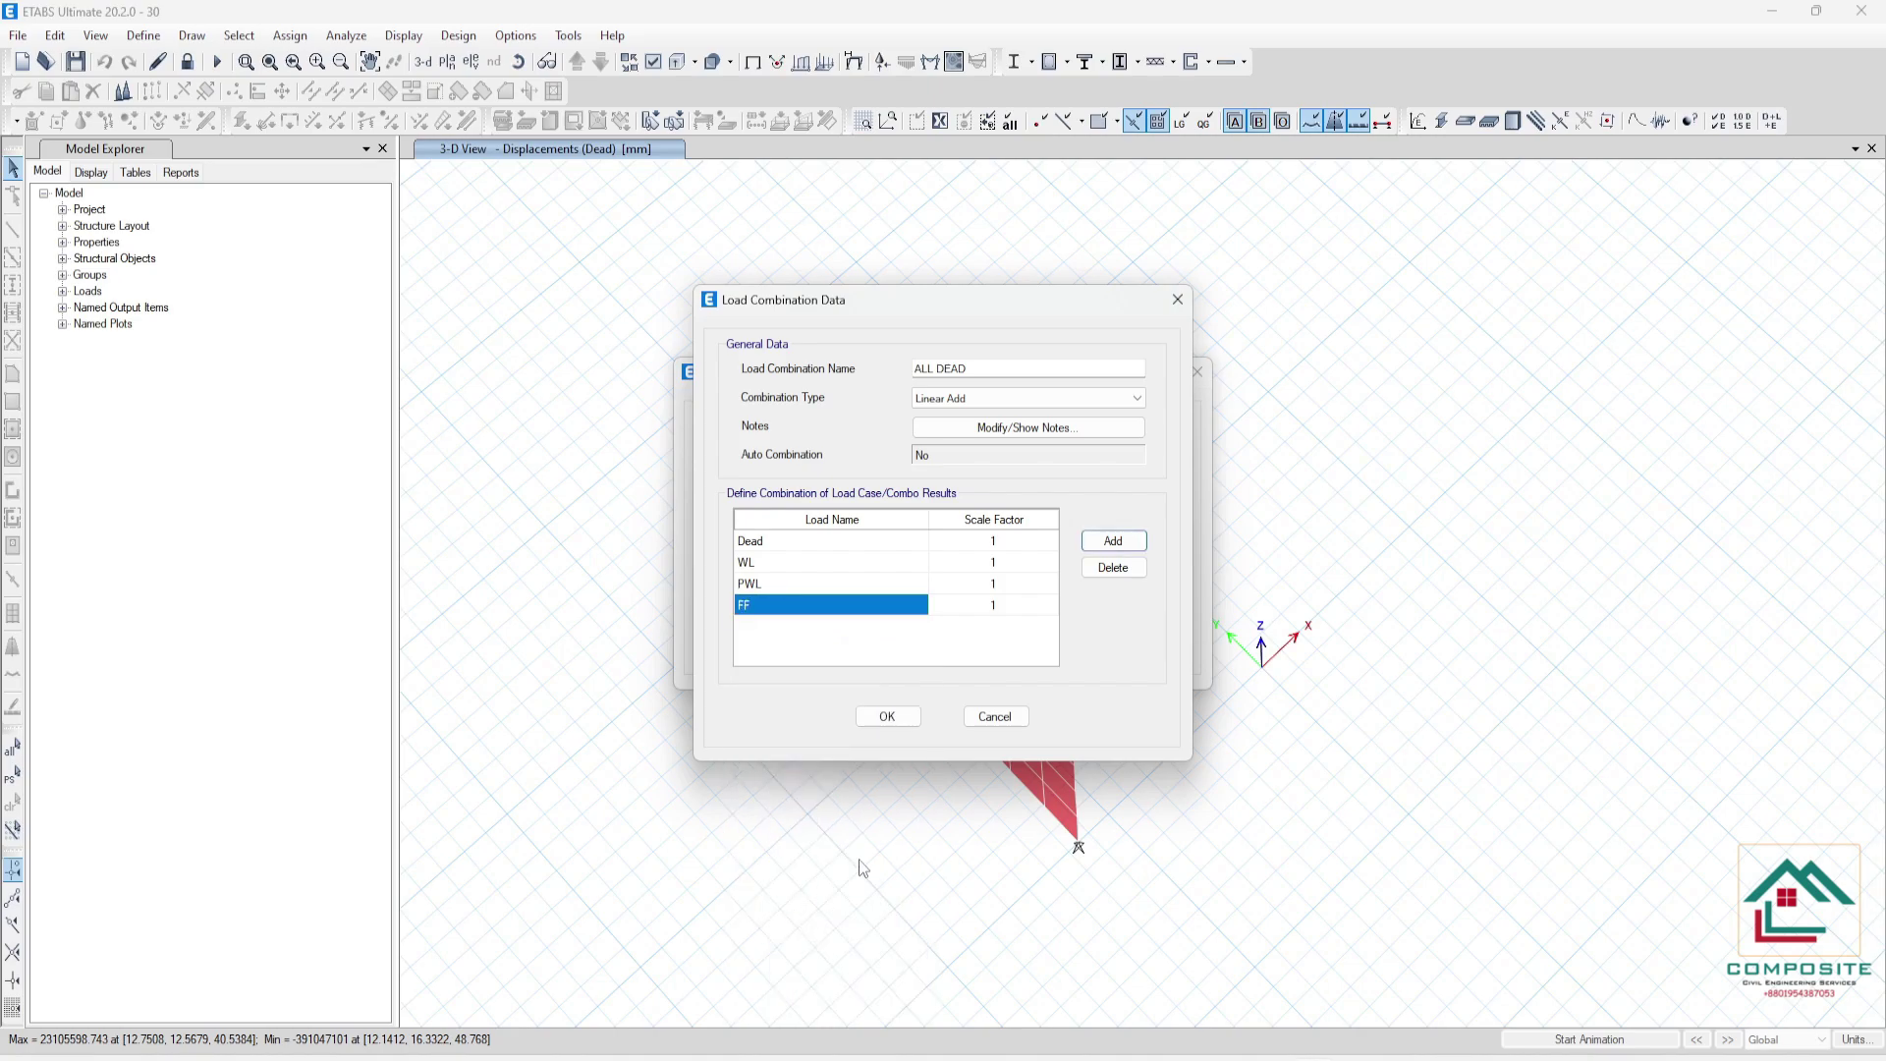
click(884, 717)
- Start a new load combination named ALL LIVE with Live as its first load
click(1039, 447)
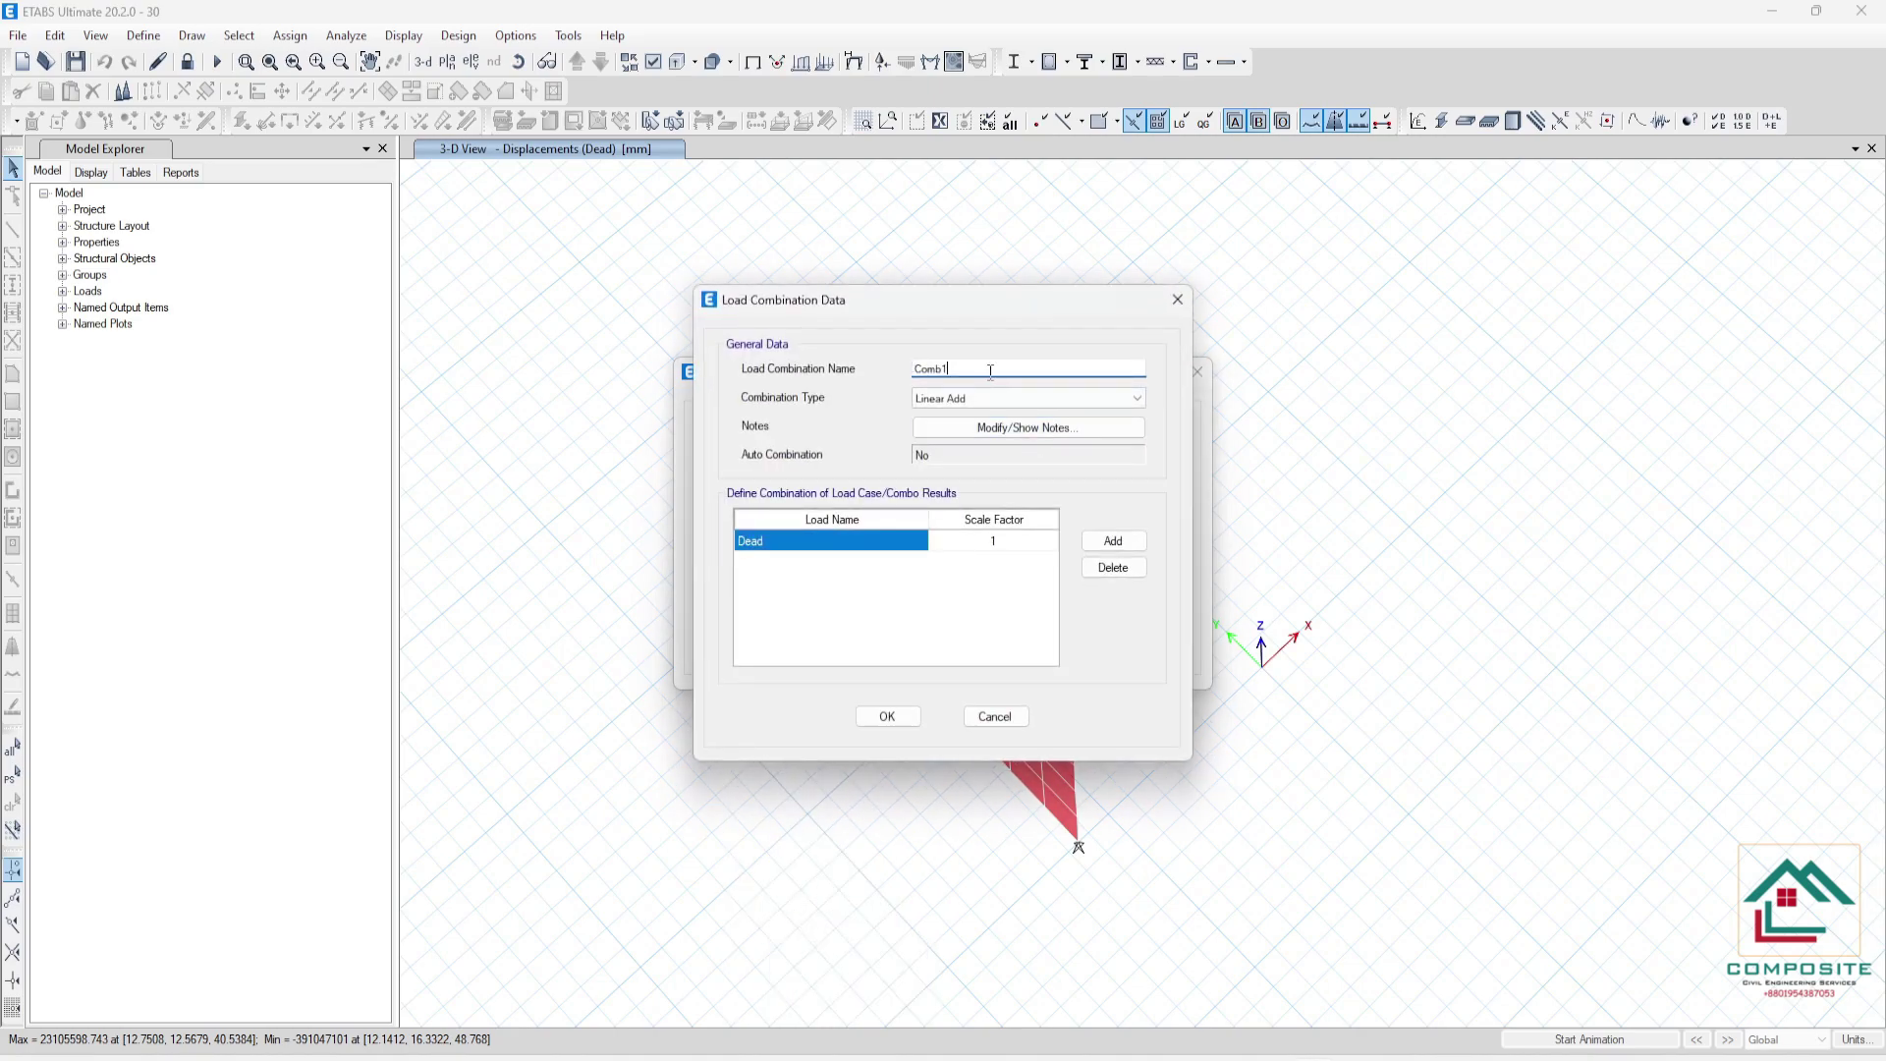
double_click(990, 371)
key(BackSpace)
click(823, 546)
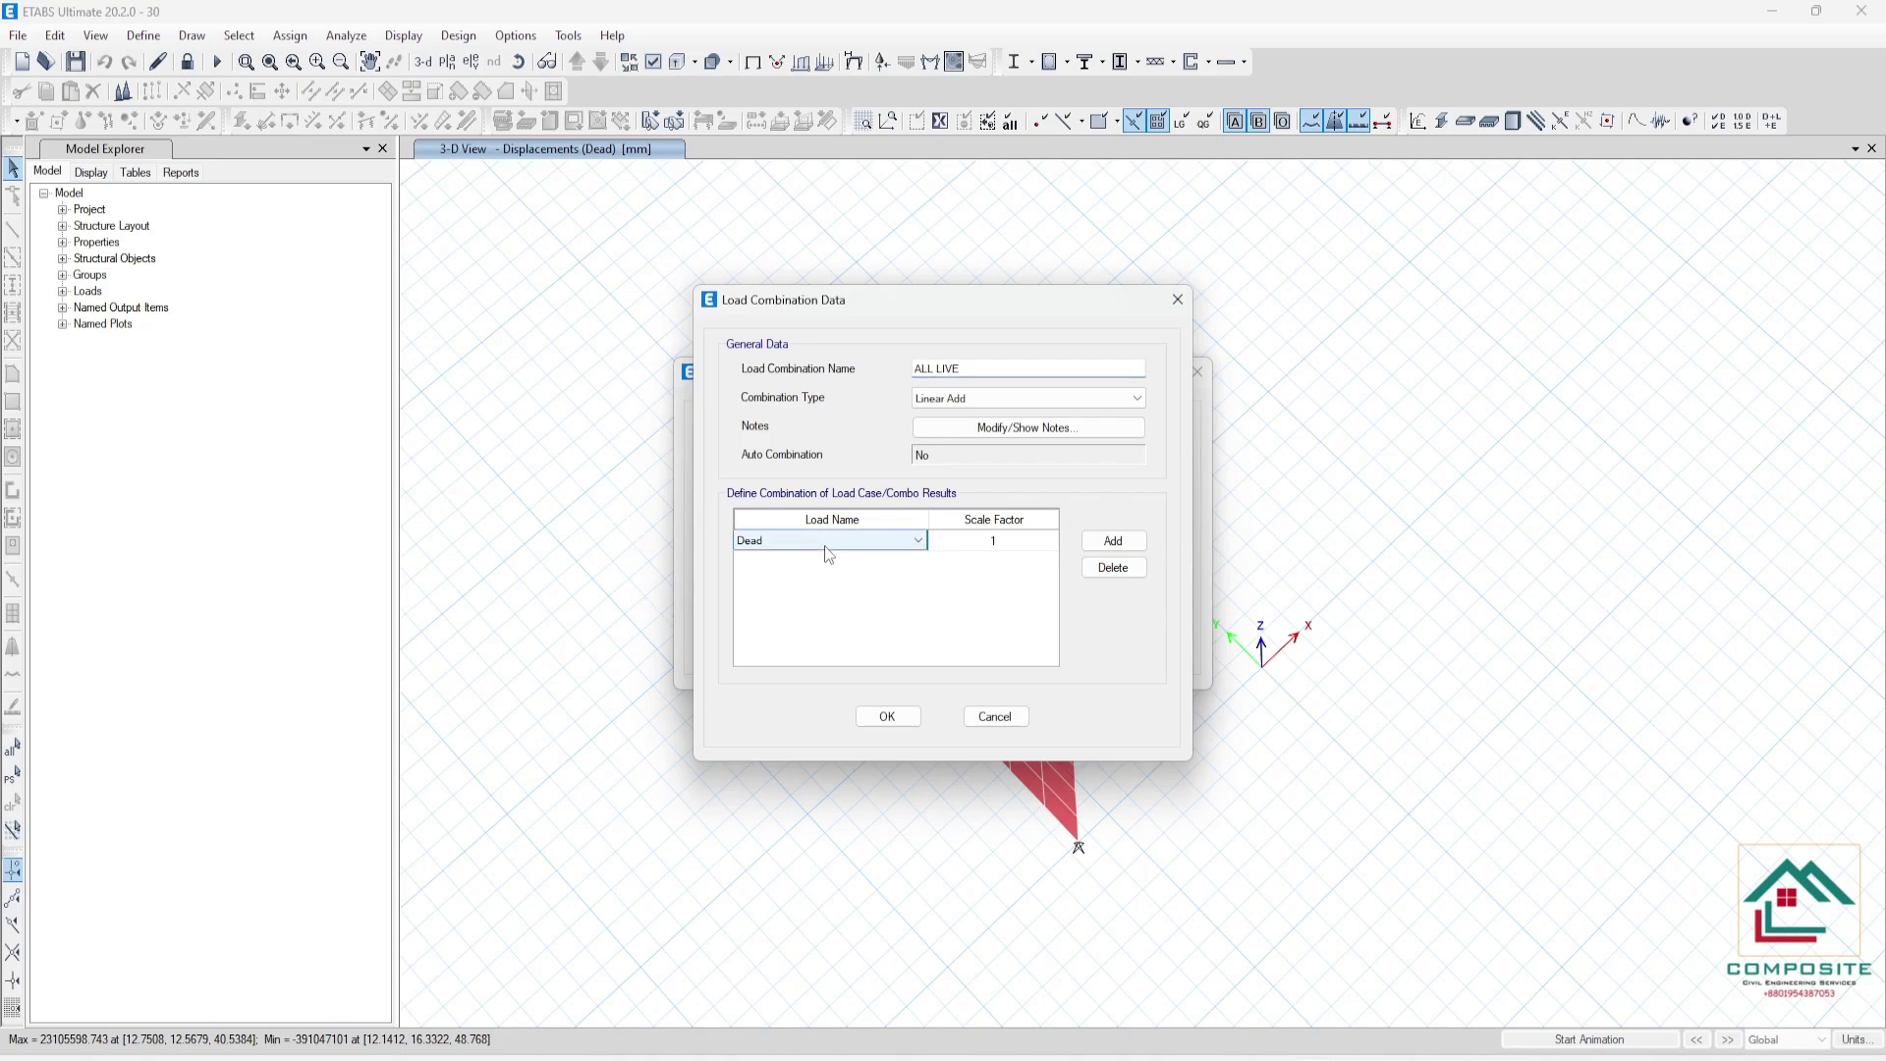
click(823, 545)
click(787, 746)
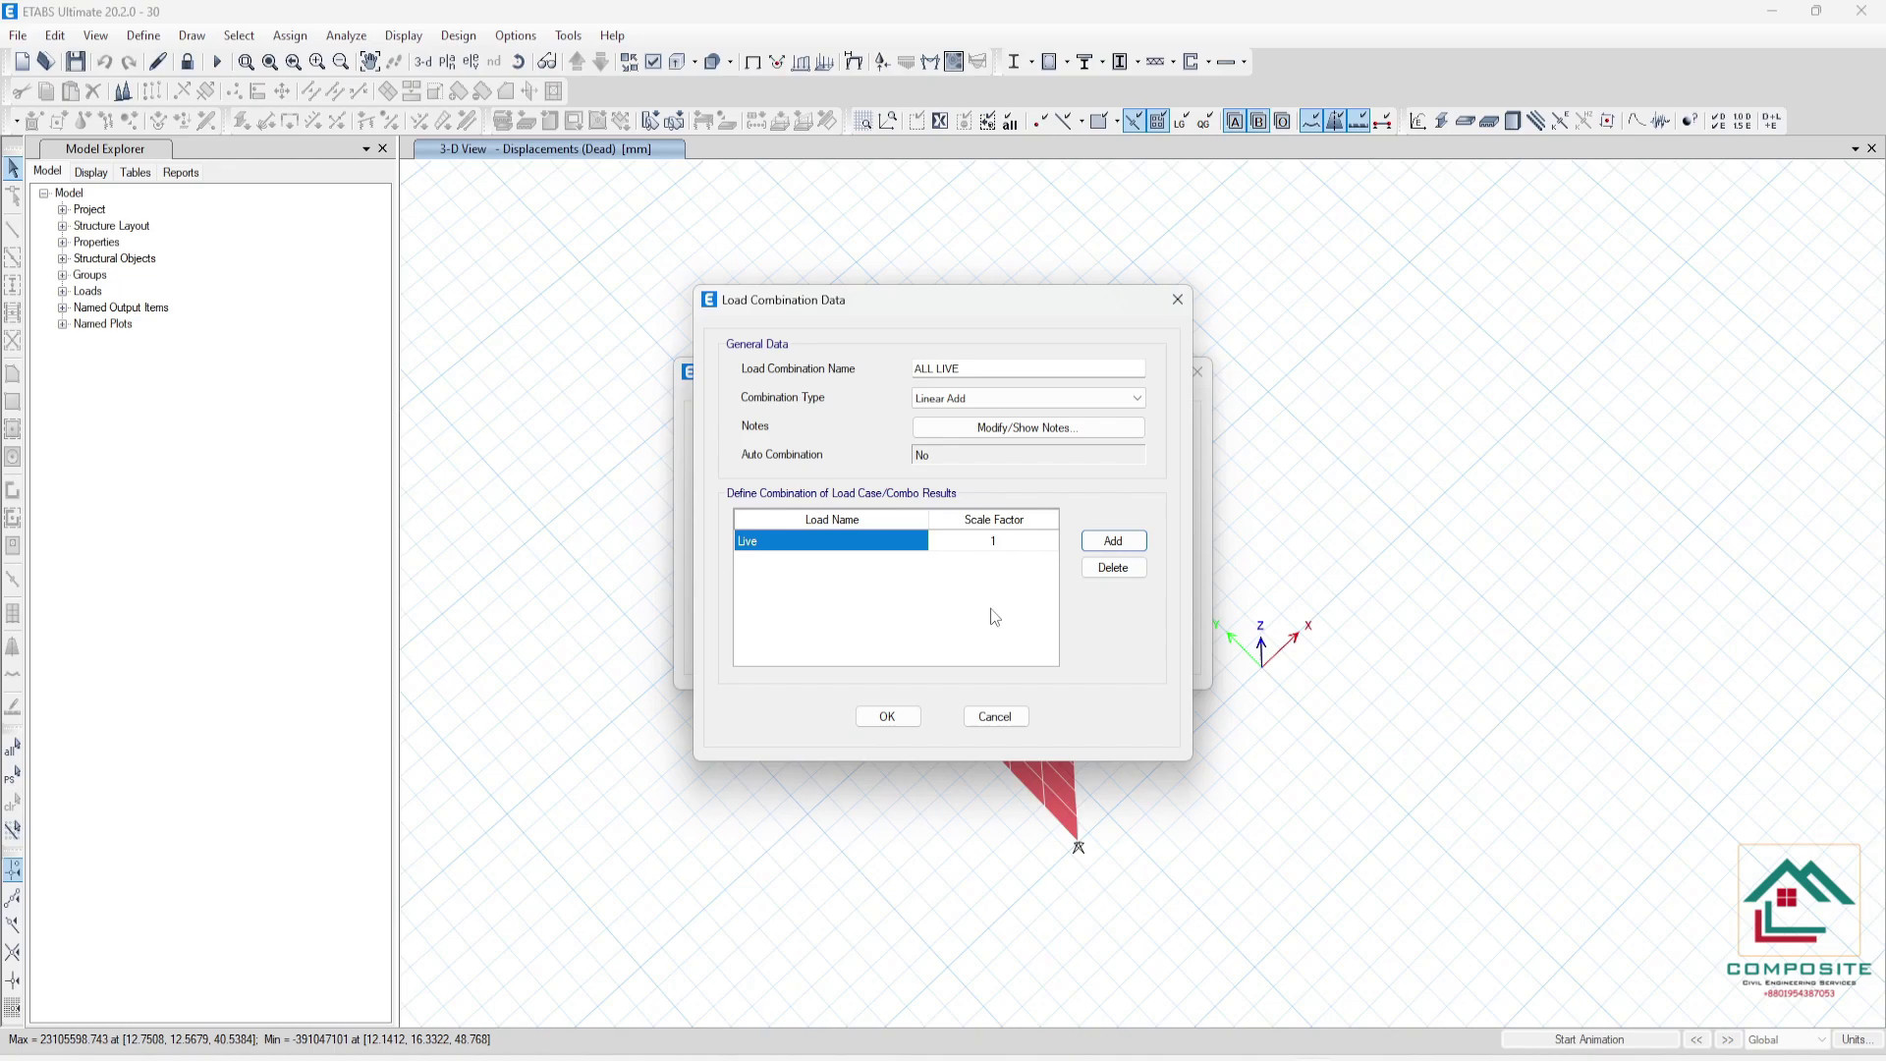
- Add the loads Lr, LMR LL and WT LL to the ALL LIVE combination and save it
click(1113, 541)
click(1113, 541)
click(1113, 542)
click(795, 563)
click(796, 562)
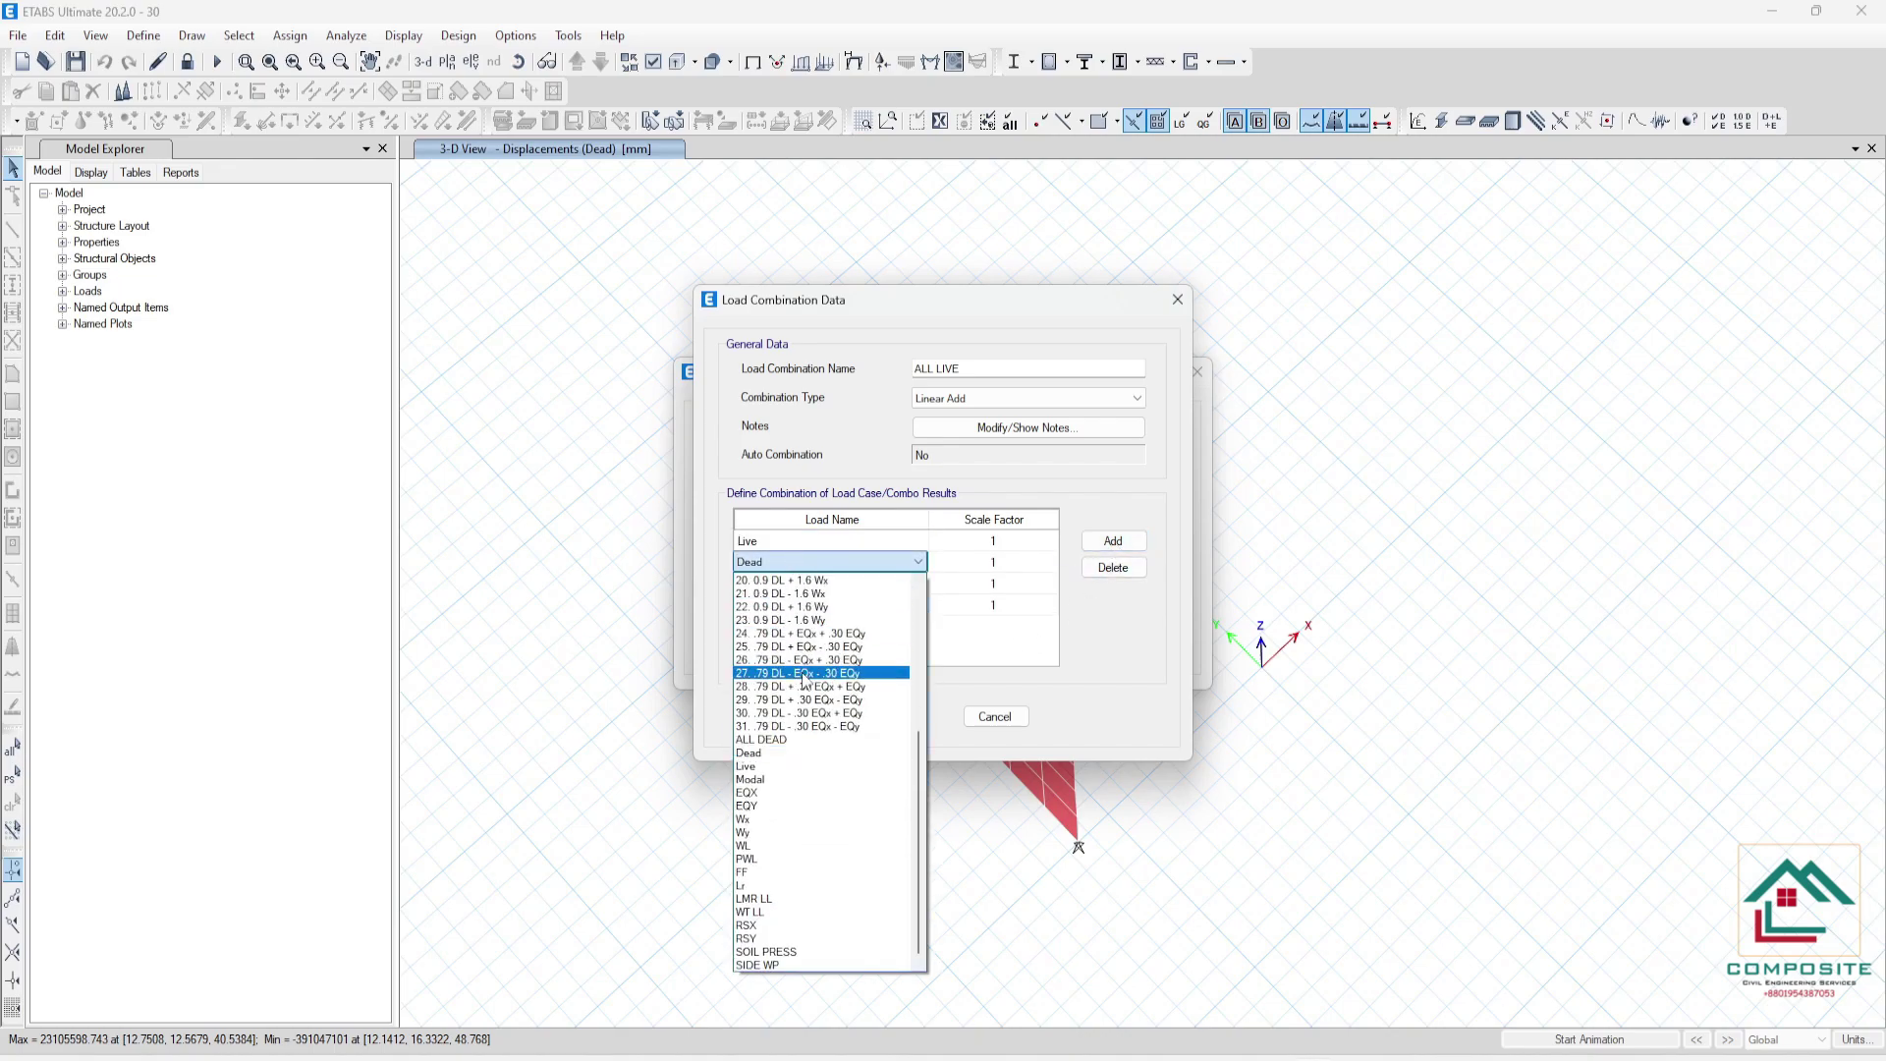
click(772, 890)
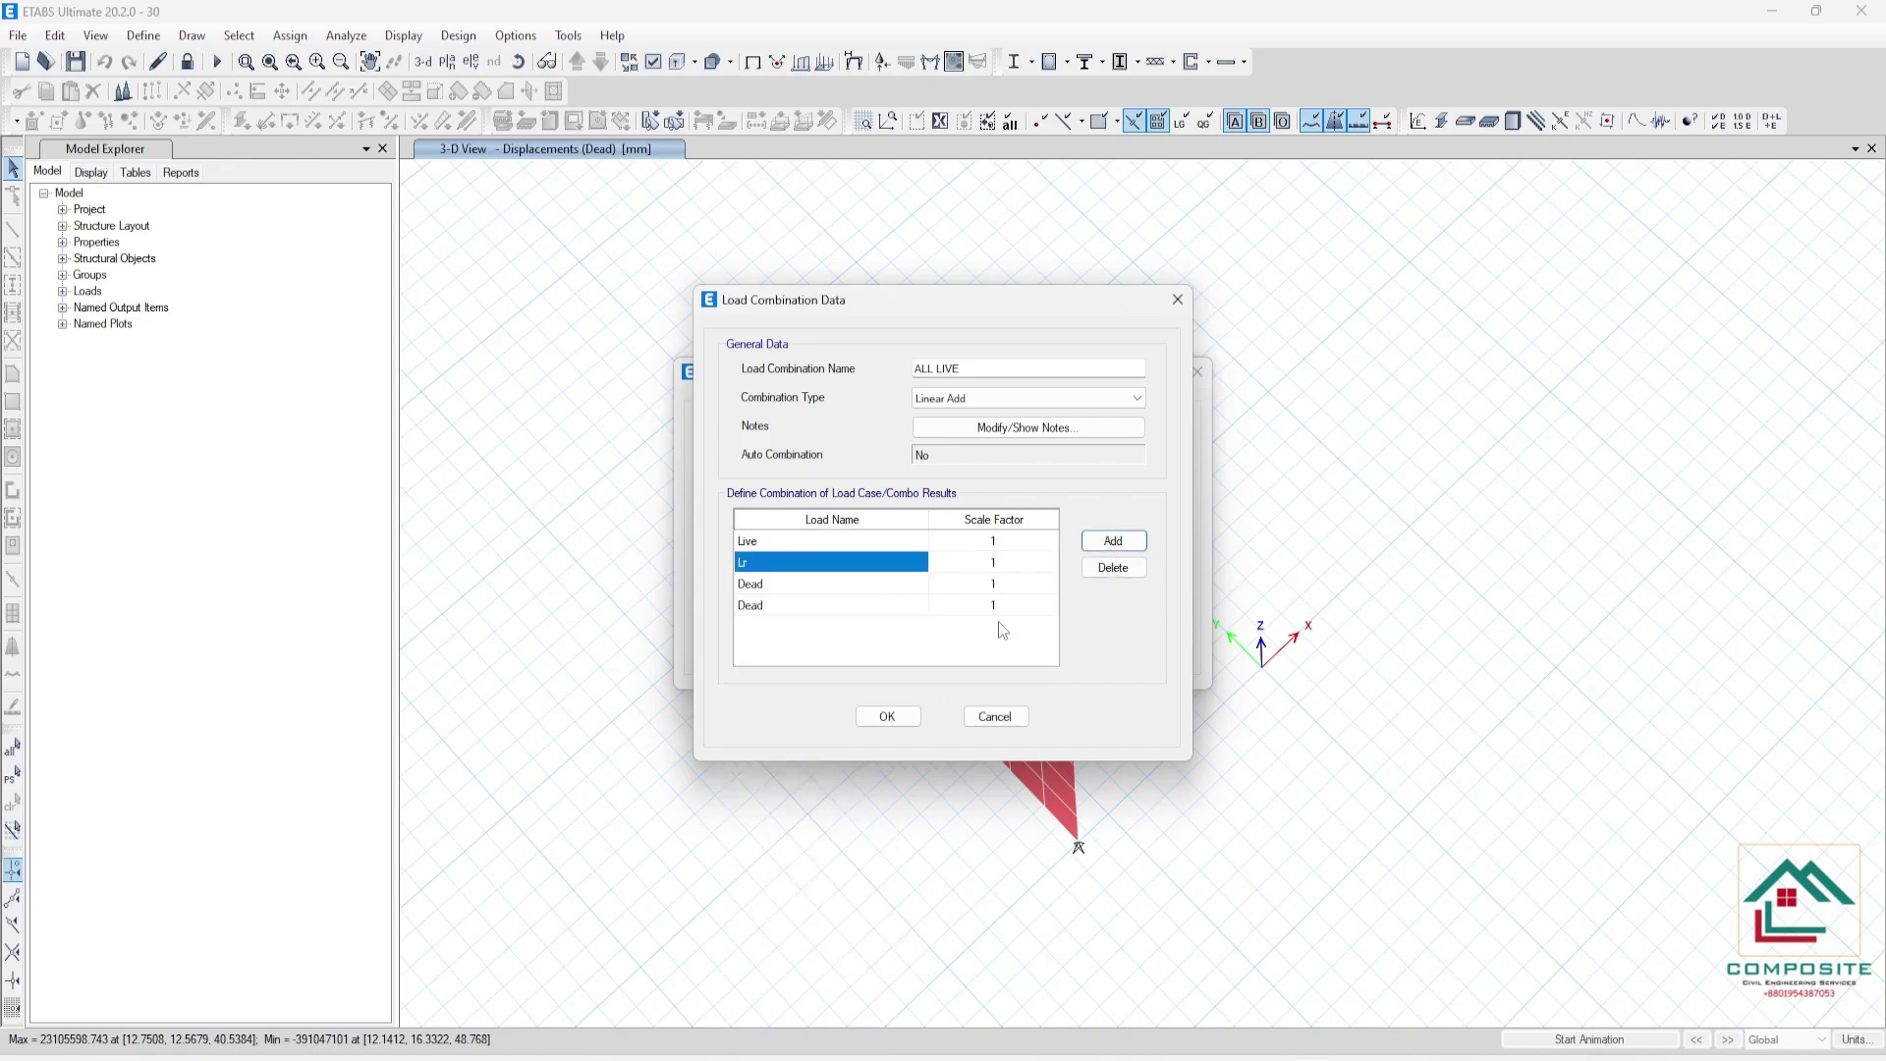
click(835, 583)
click(835, 584)
click(790, 921)
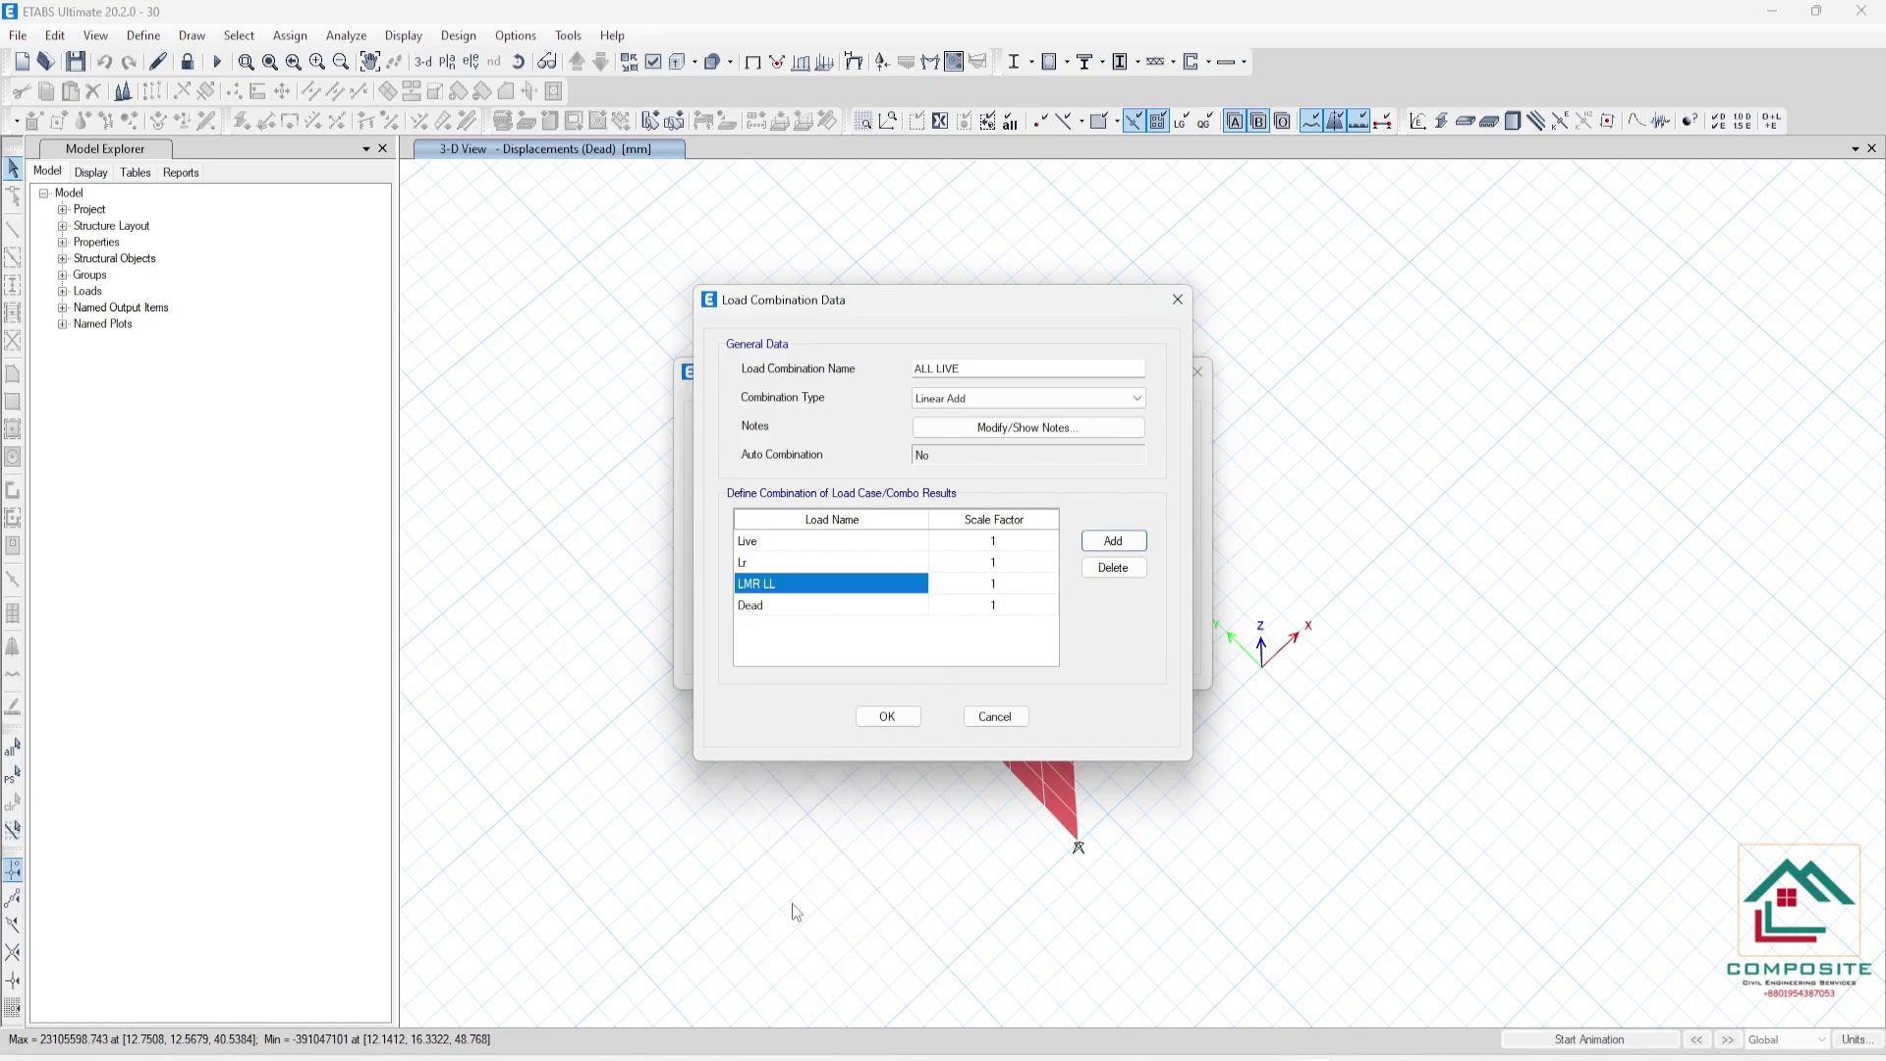
click(807, 605)
click(807, 605)
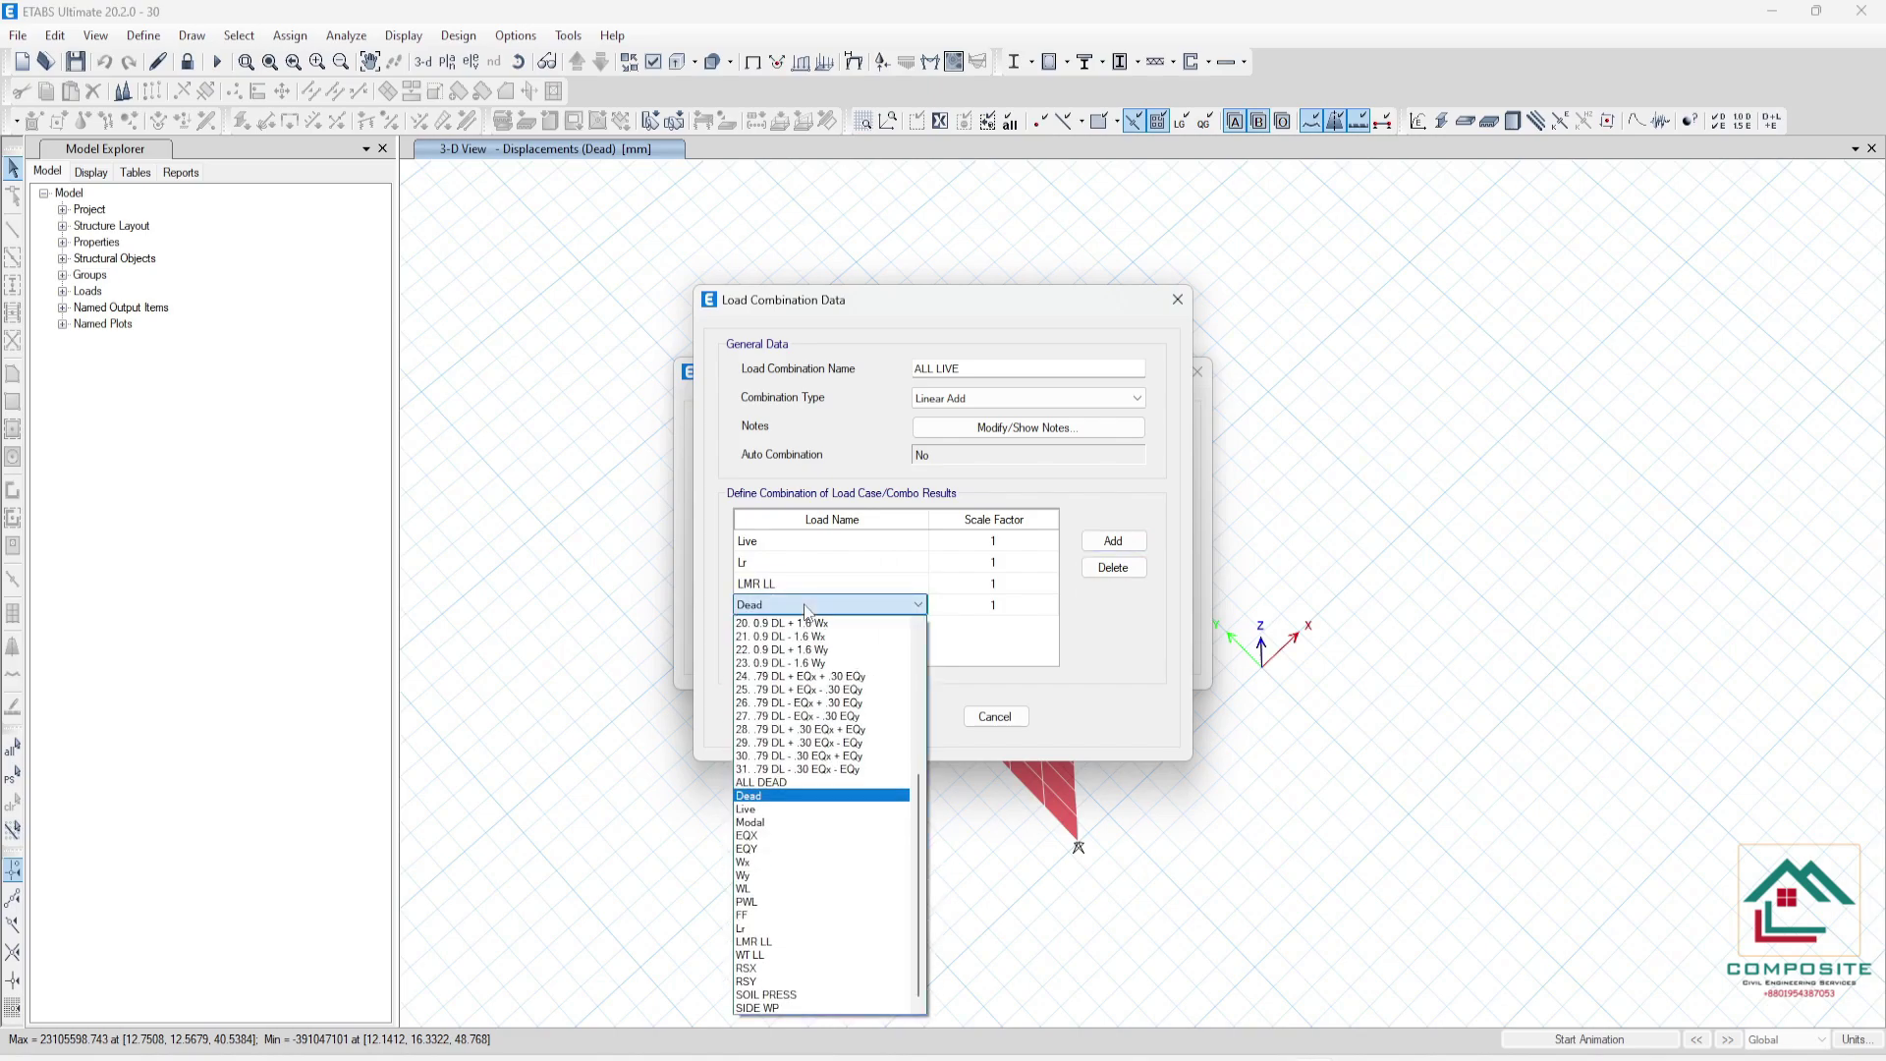
click(769, 955)
click(890, 716)
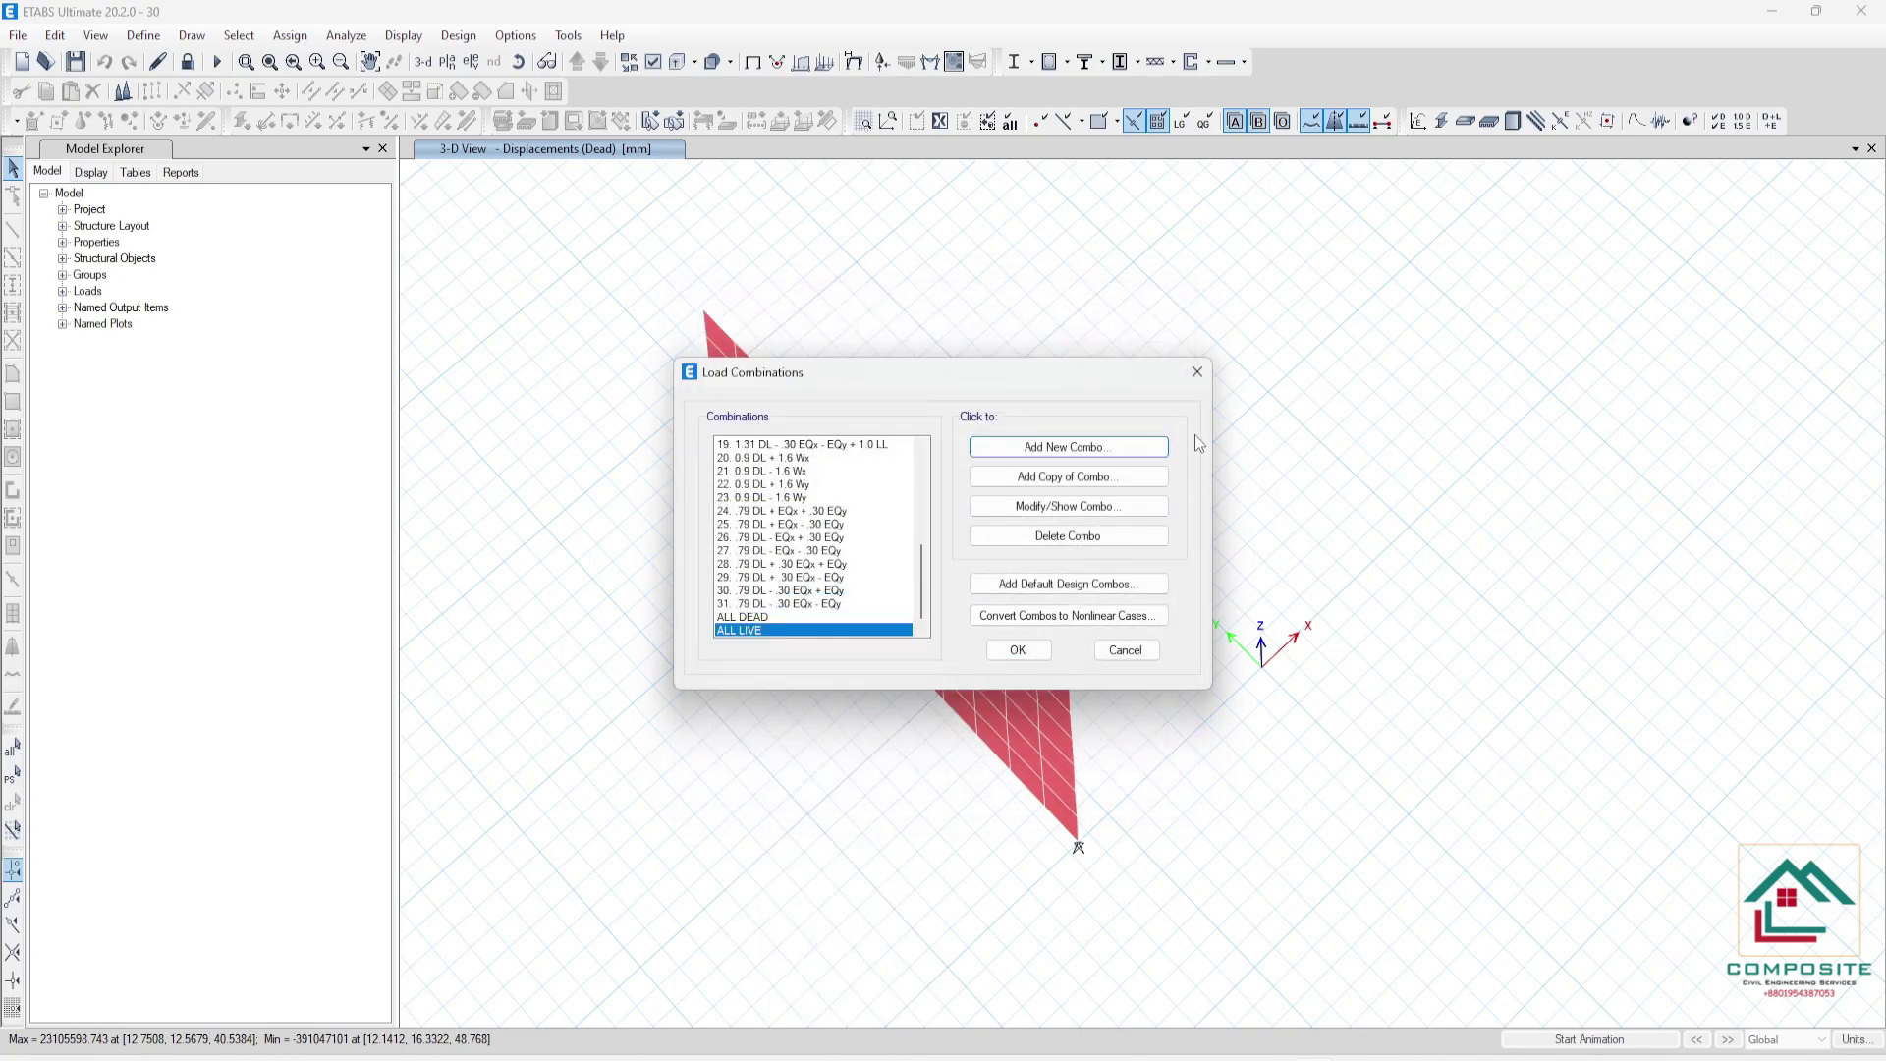
- Create a load combination named SER from ALL DEAD and ALL LIVE, and save the combinations
click(1088, 447)
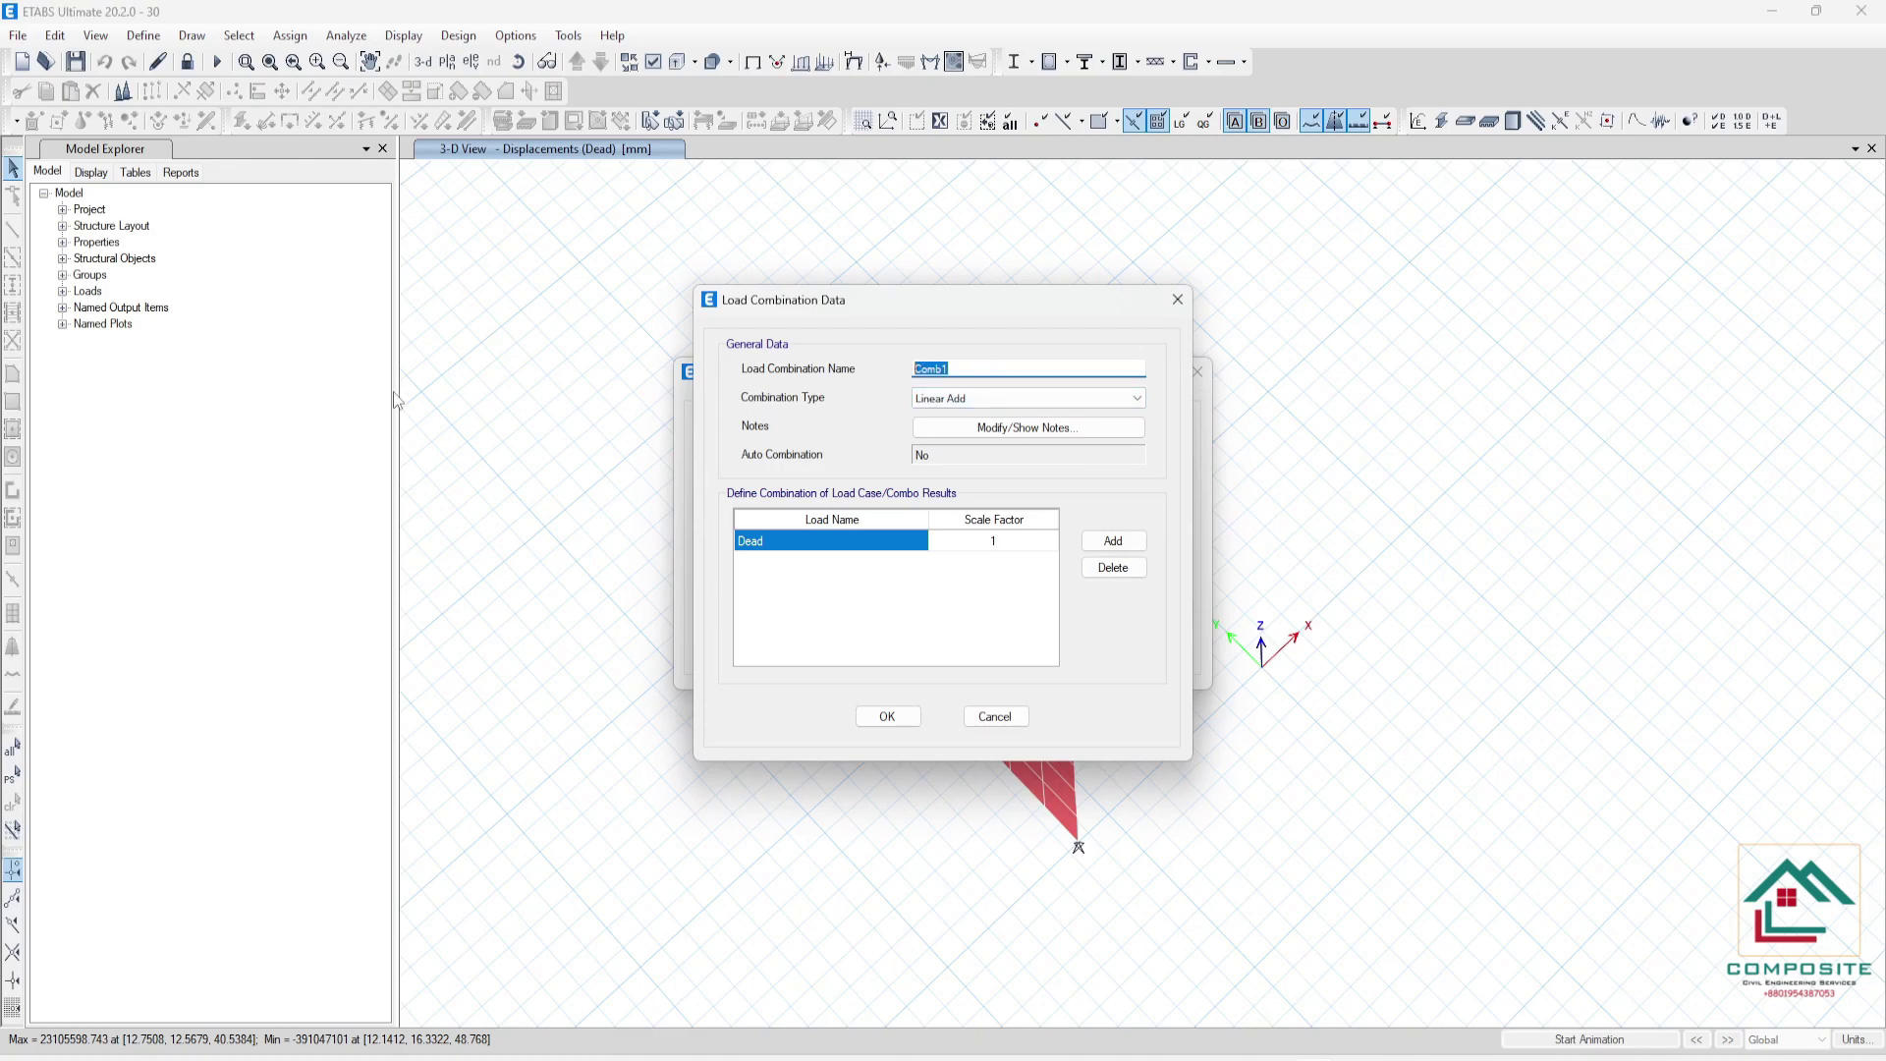
text(SER)
click(830, 540)
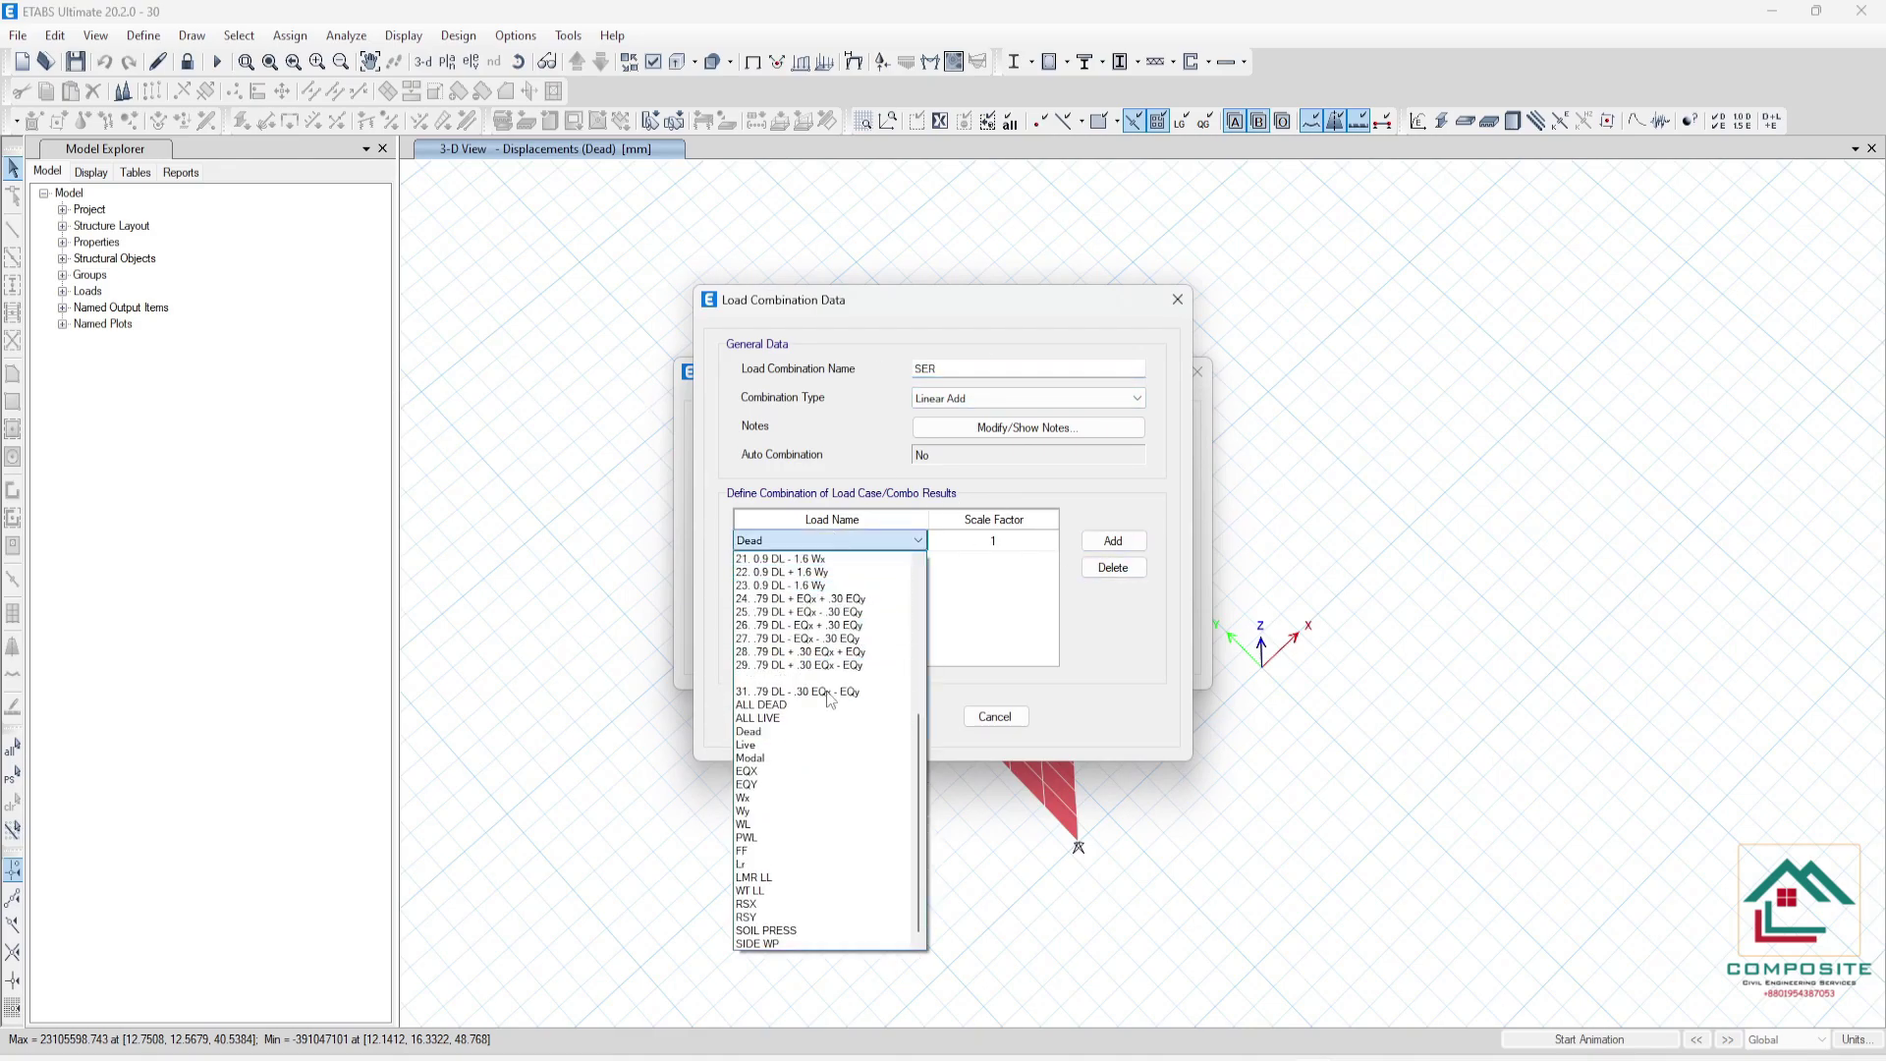
click(794, 706)
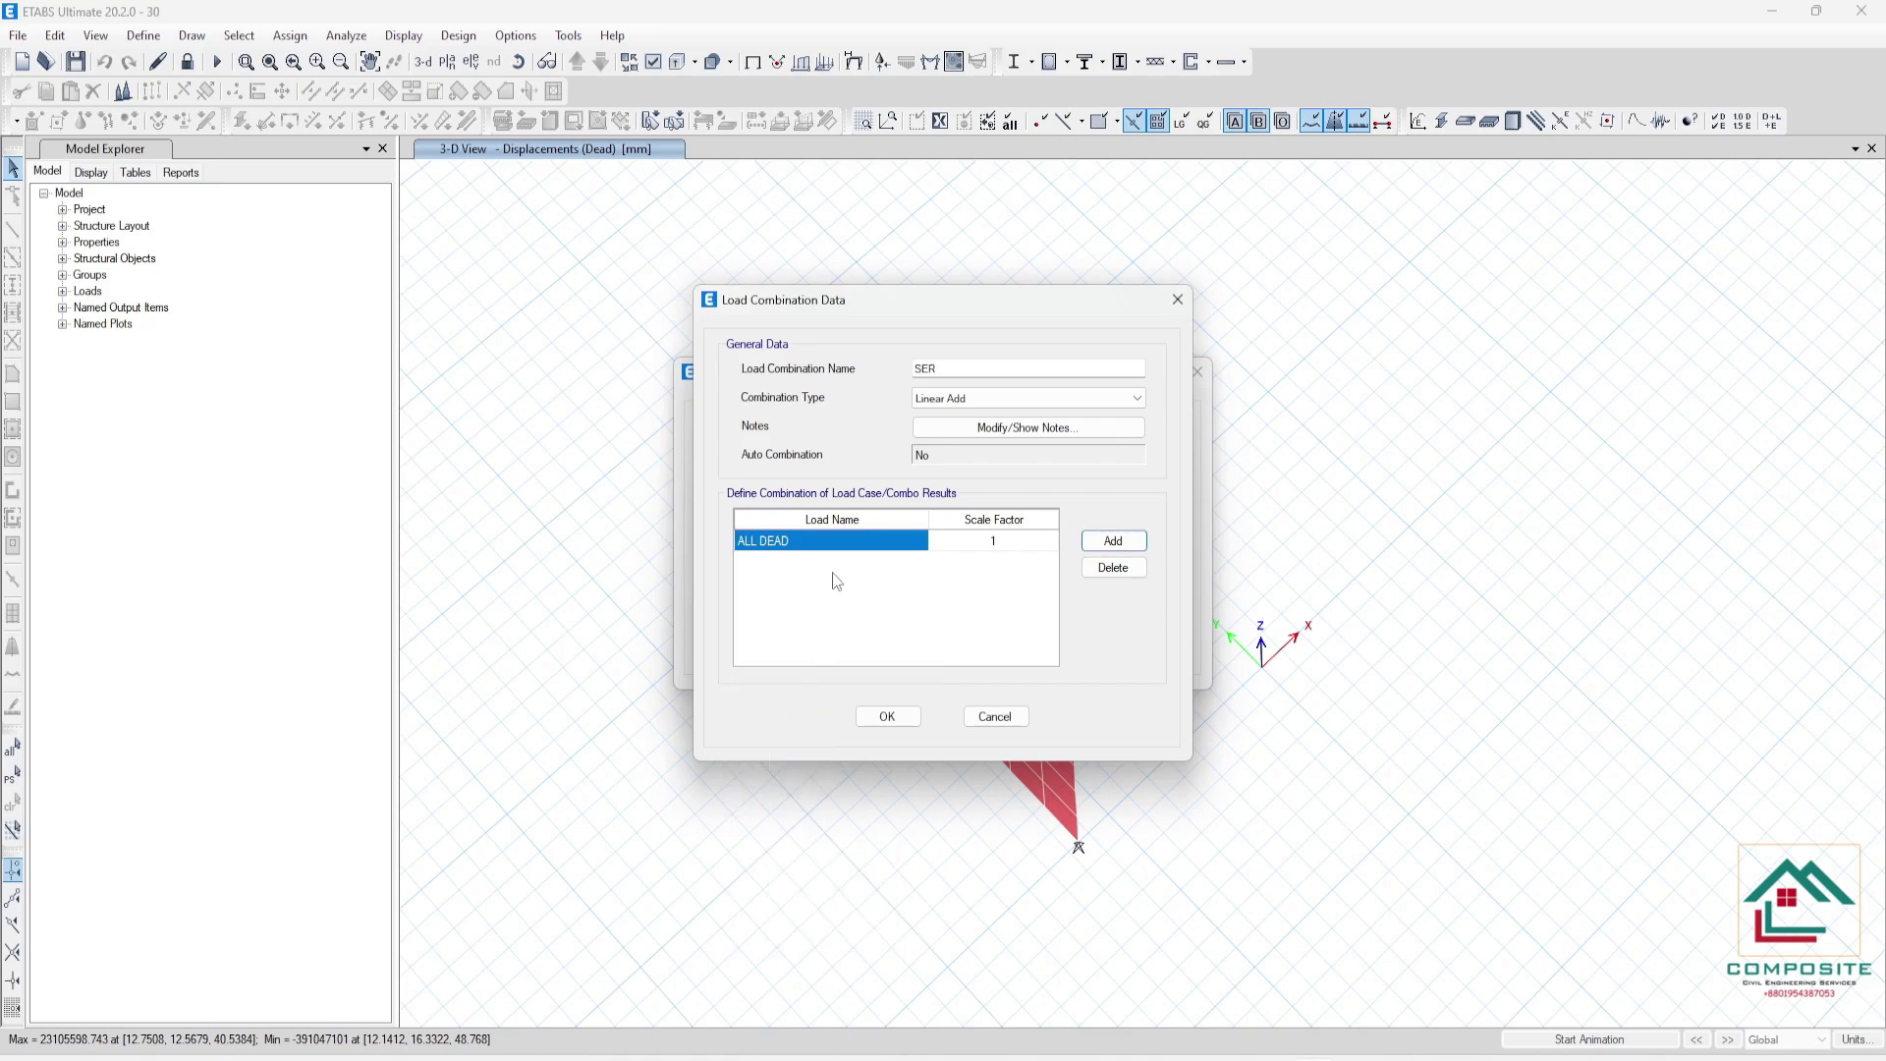
click(1113, 541)
click(823, 562)
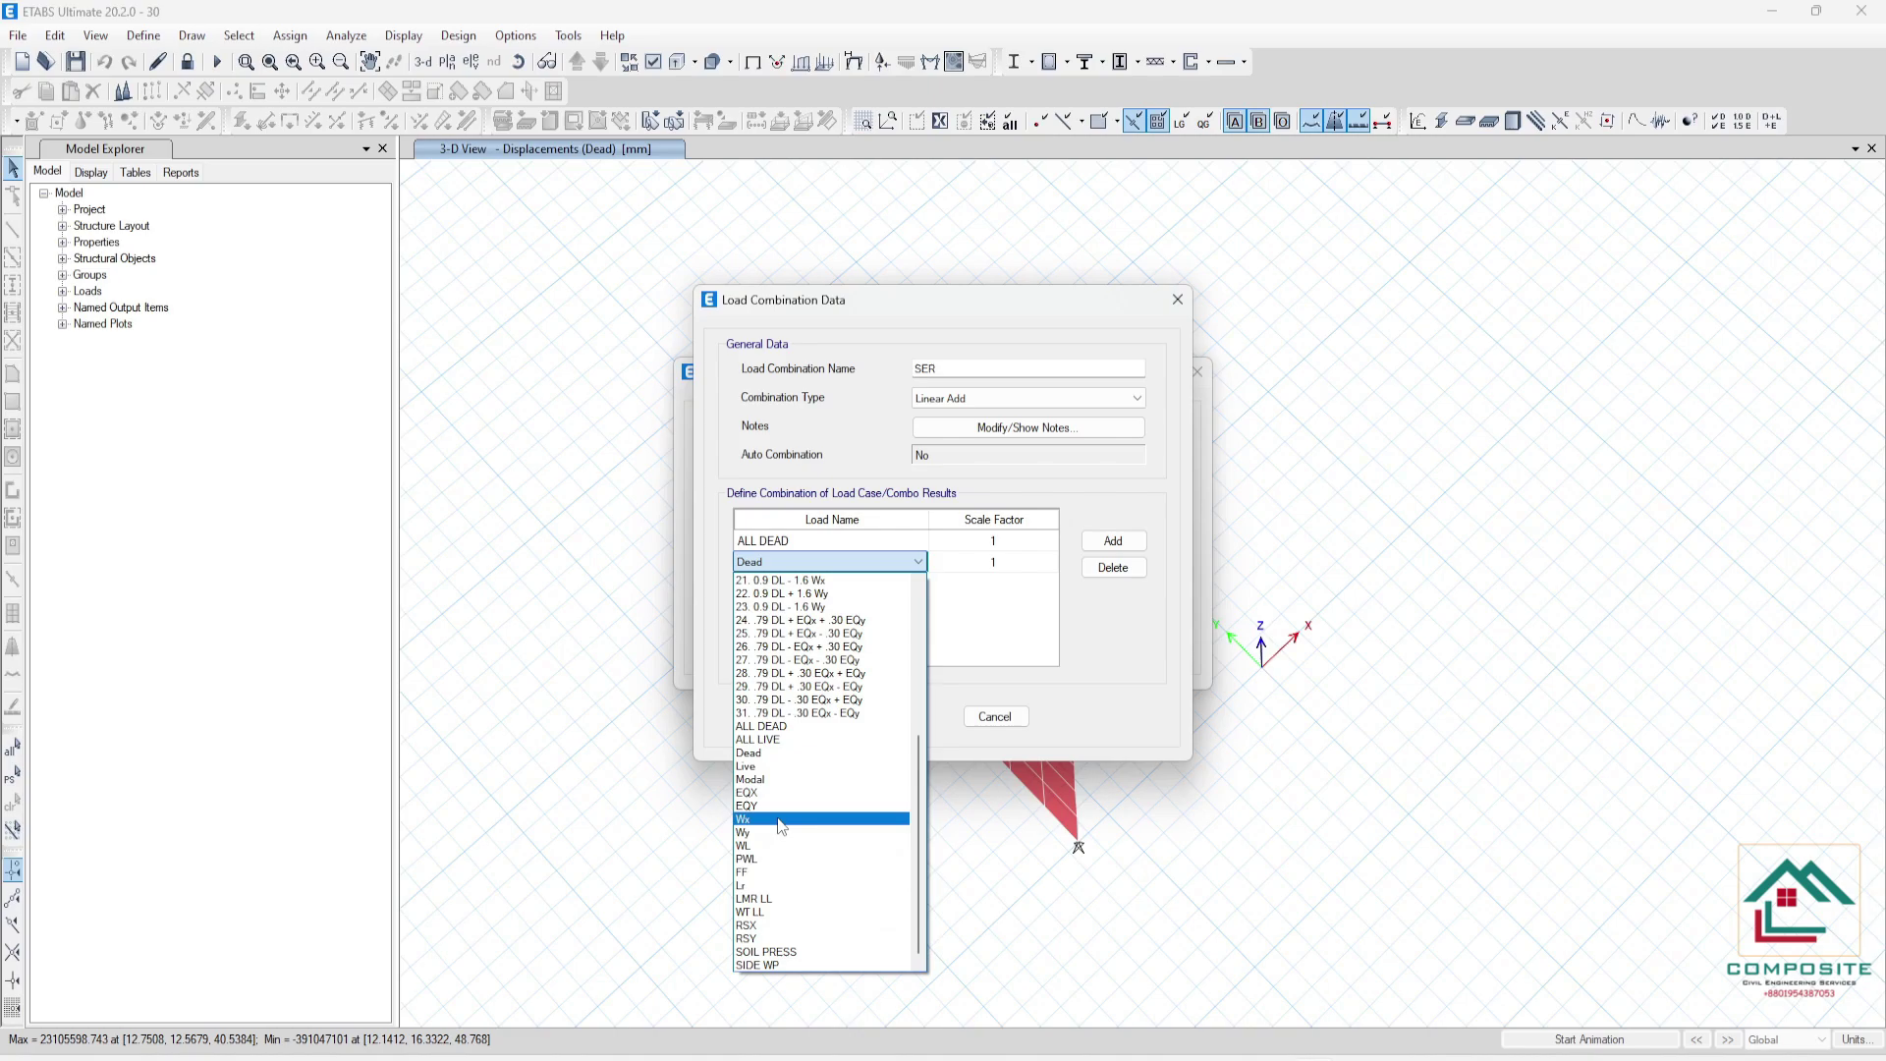
click(784, 738)
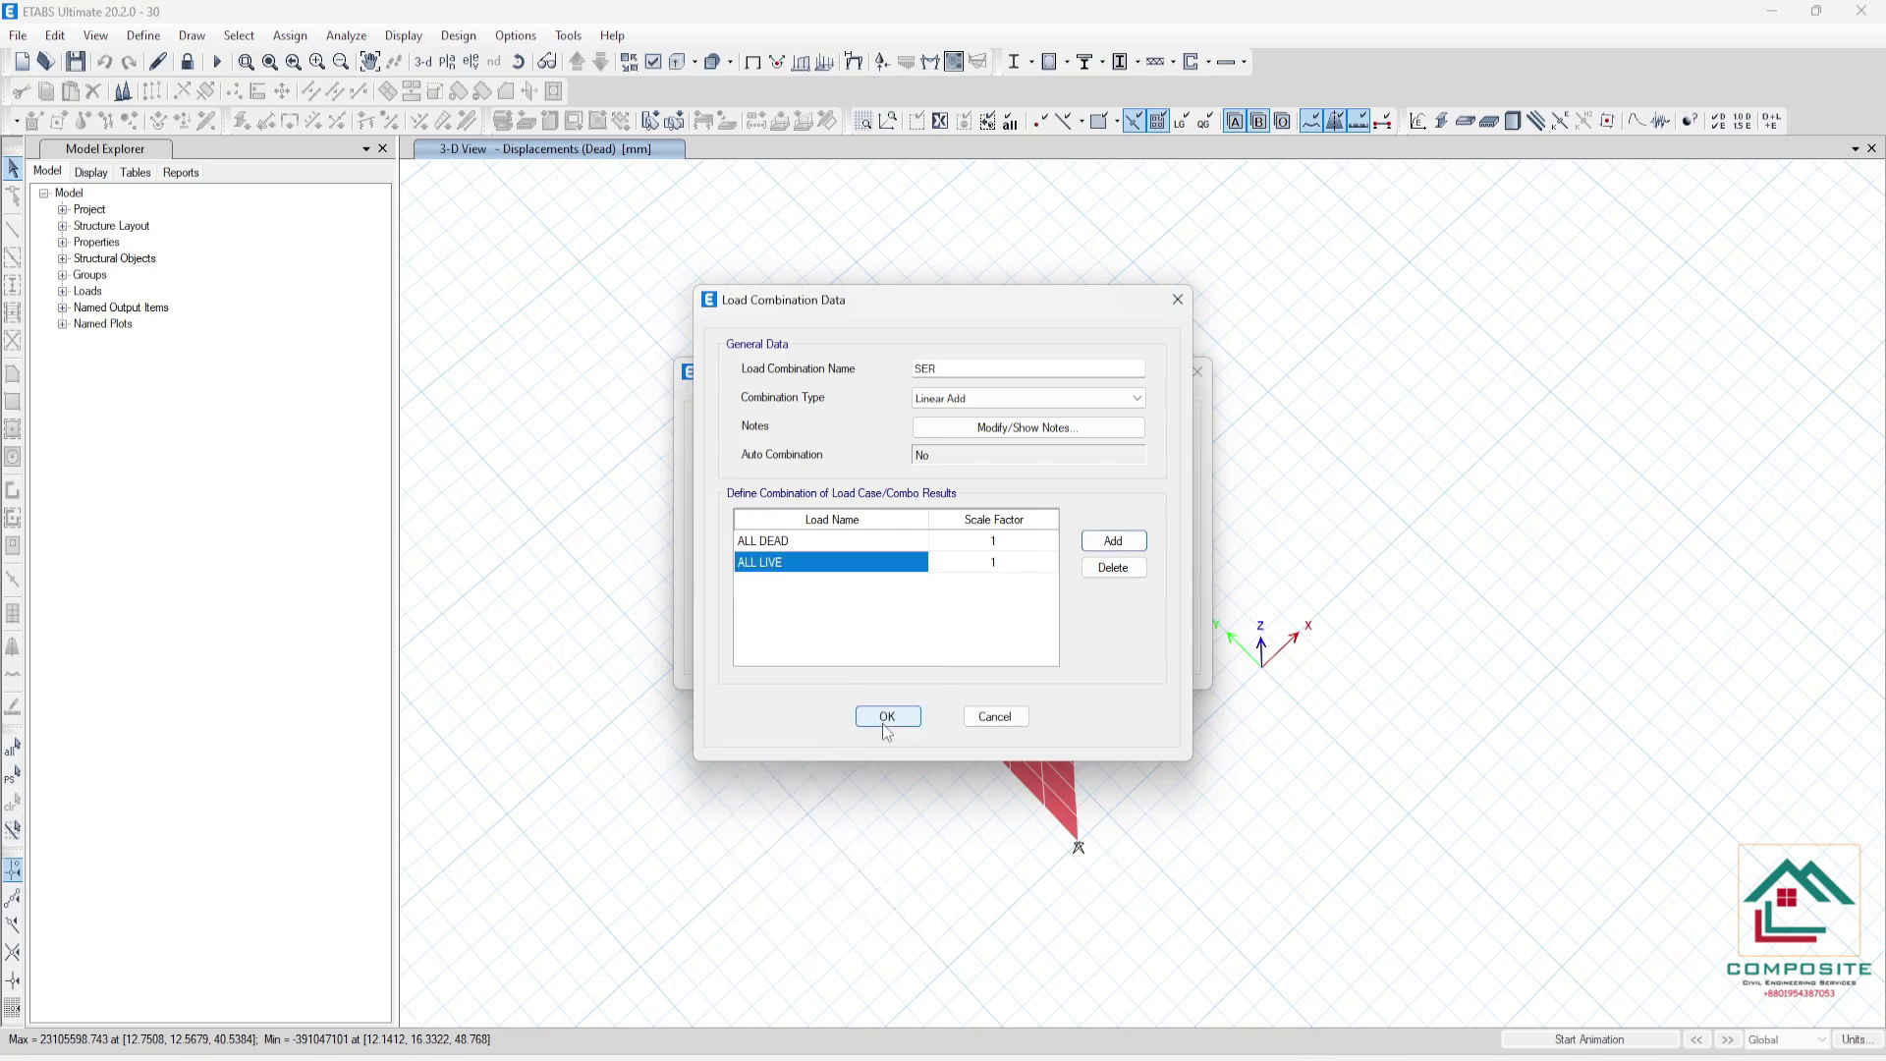
click(885, 722)
click(1025, 648)
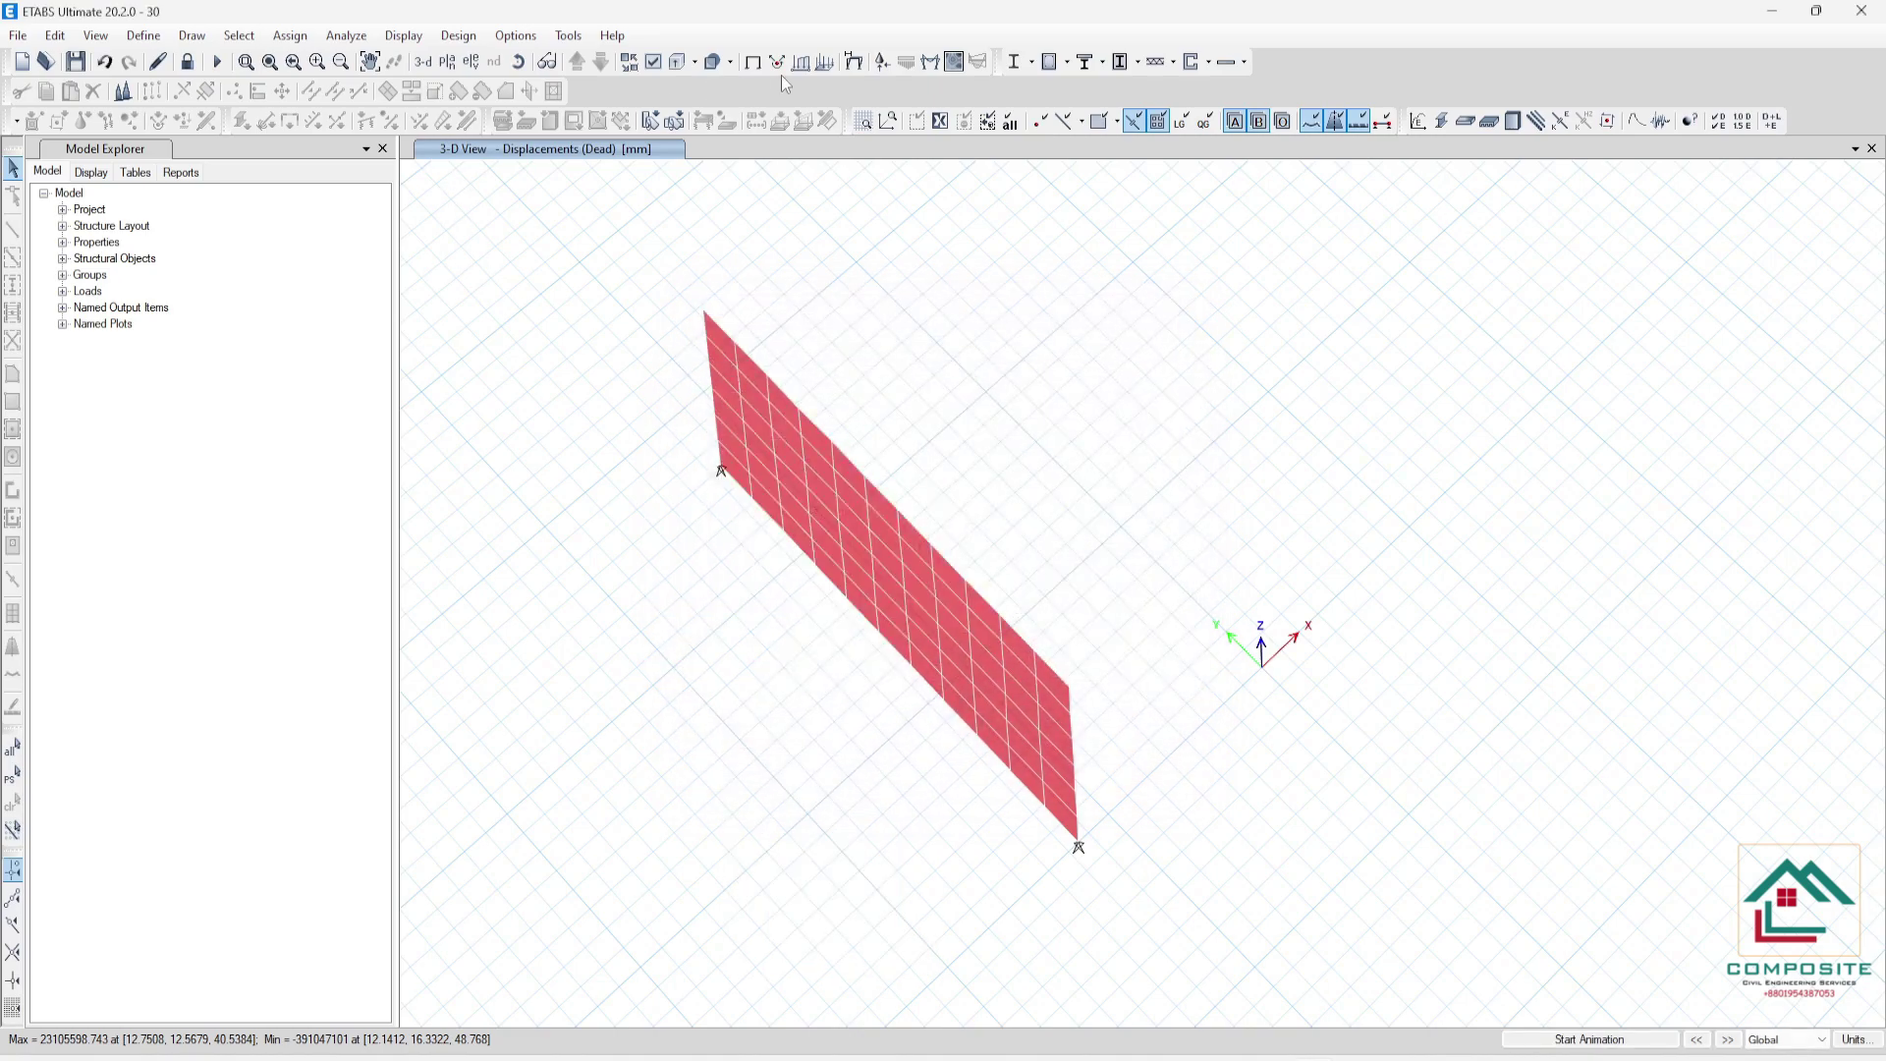
- Display the wall's vertical Fz point reactions as arrows for the SER load combination
click(881, 61)
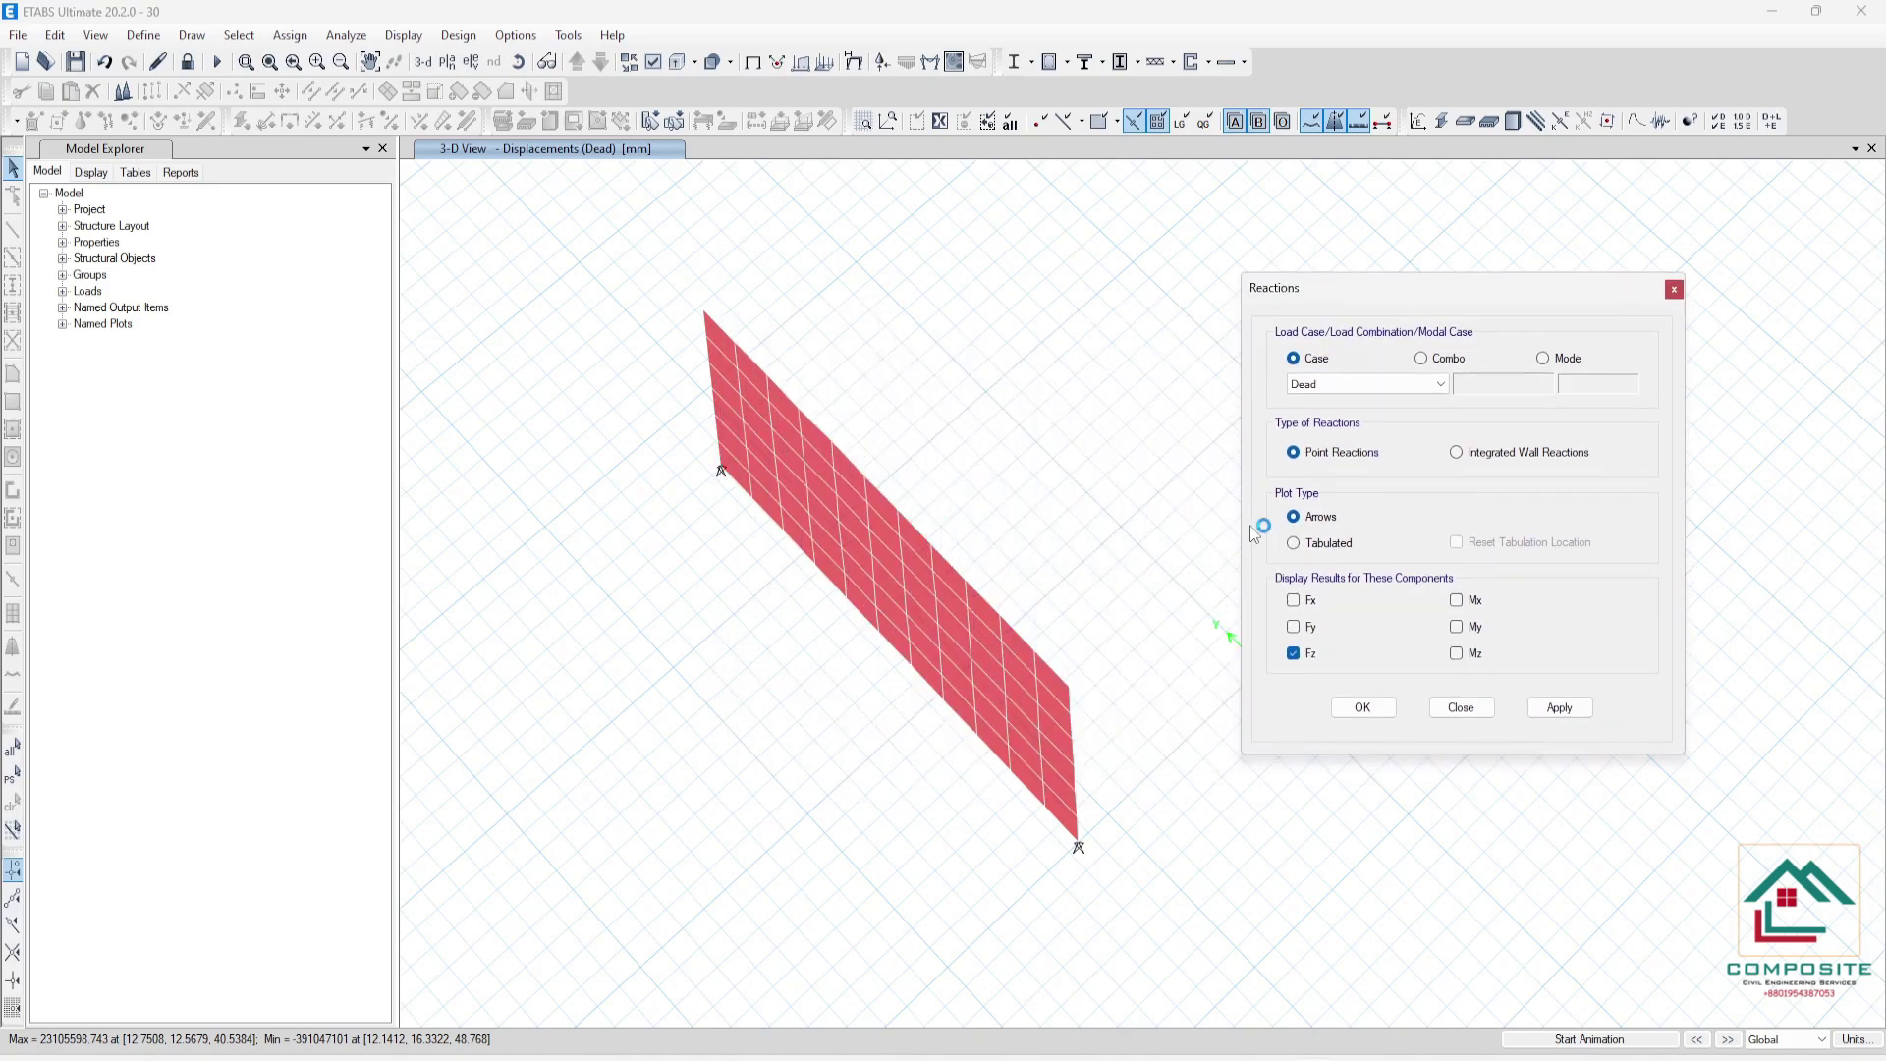
click(1421, 358)
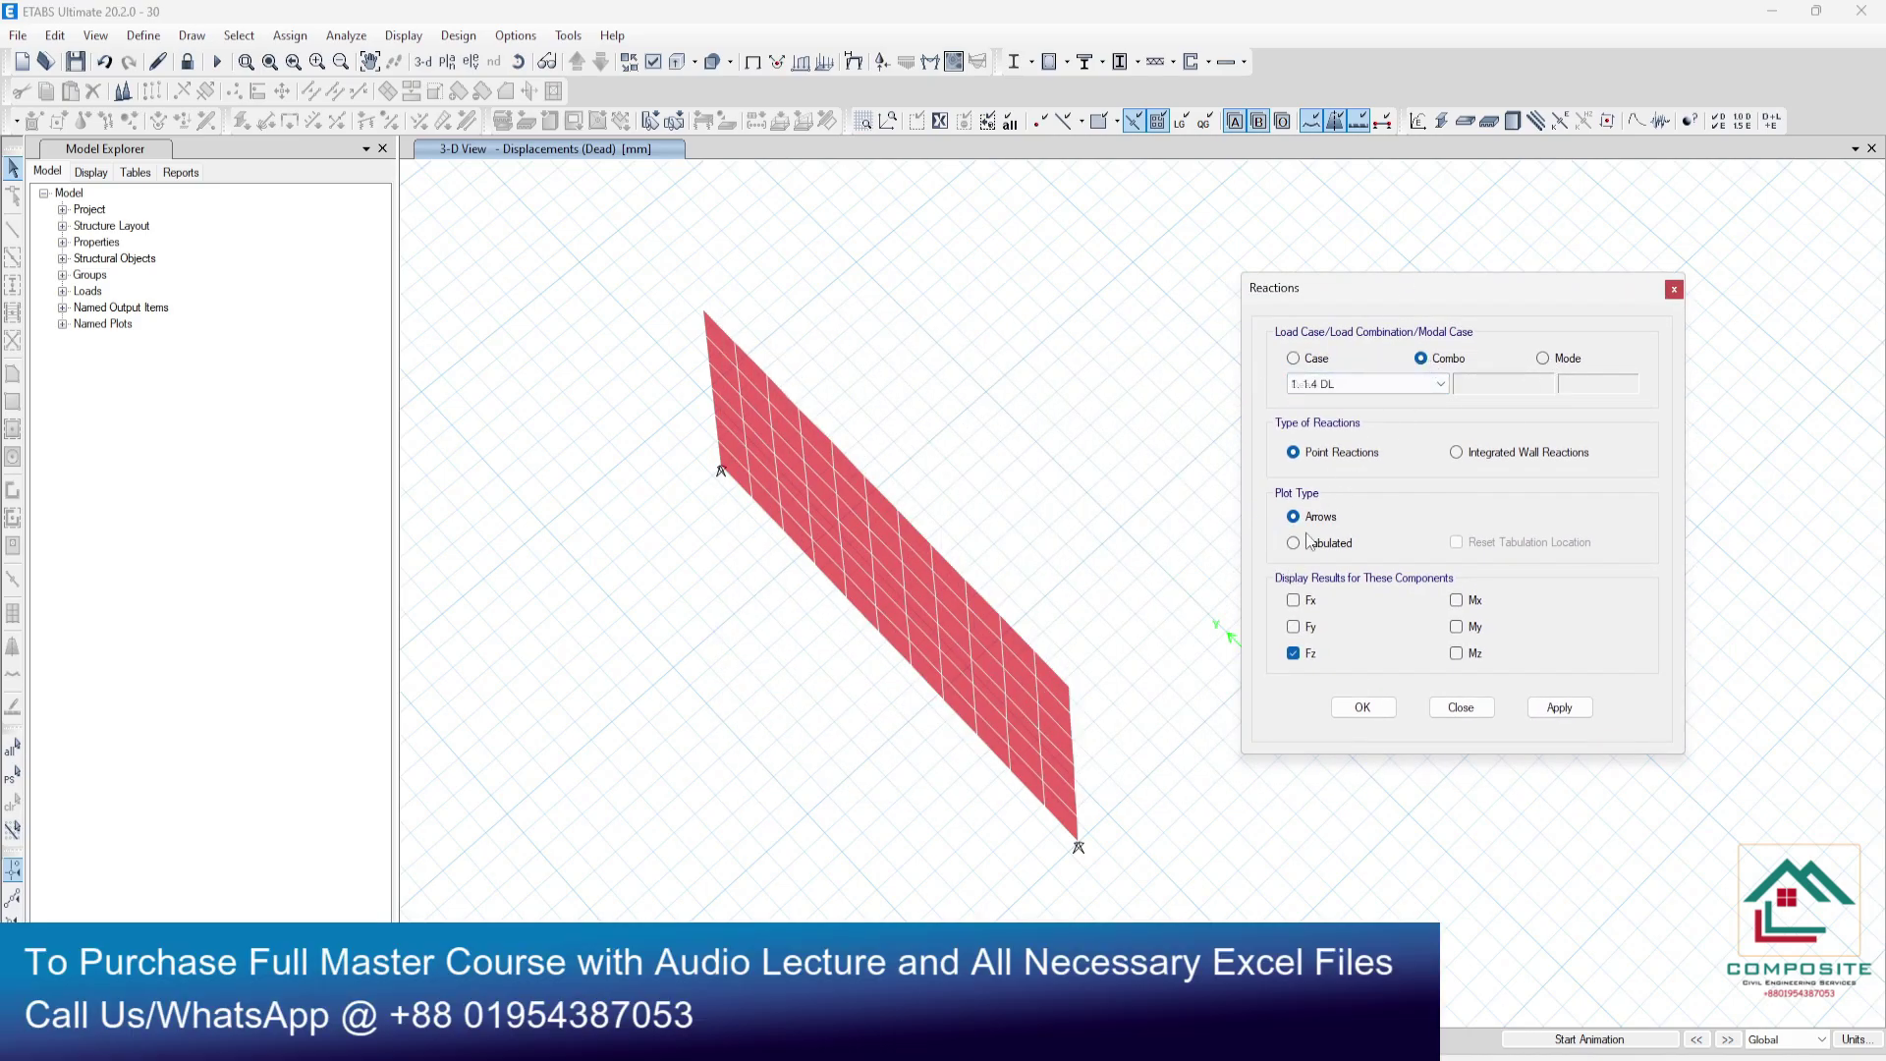
click(1565, 714)
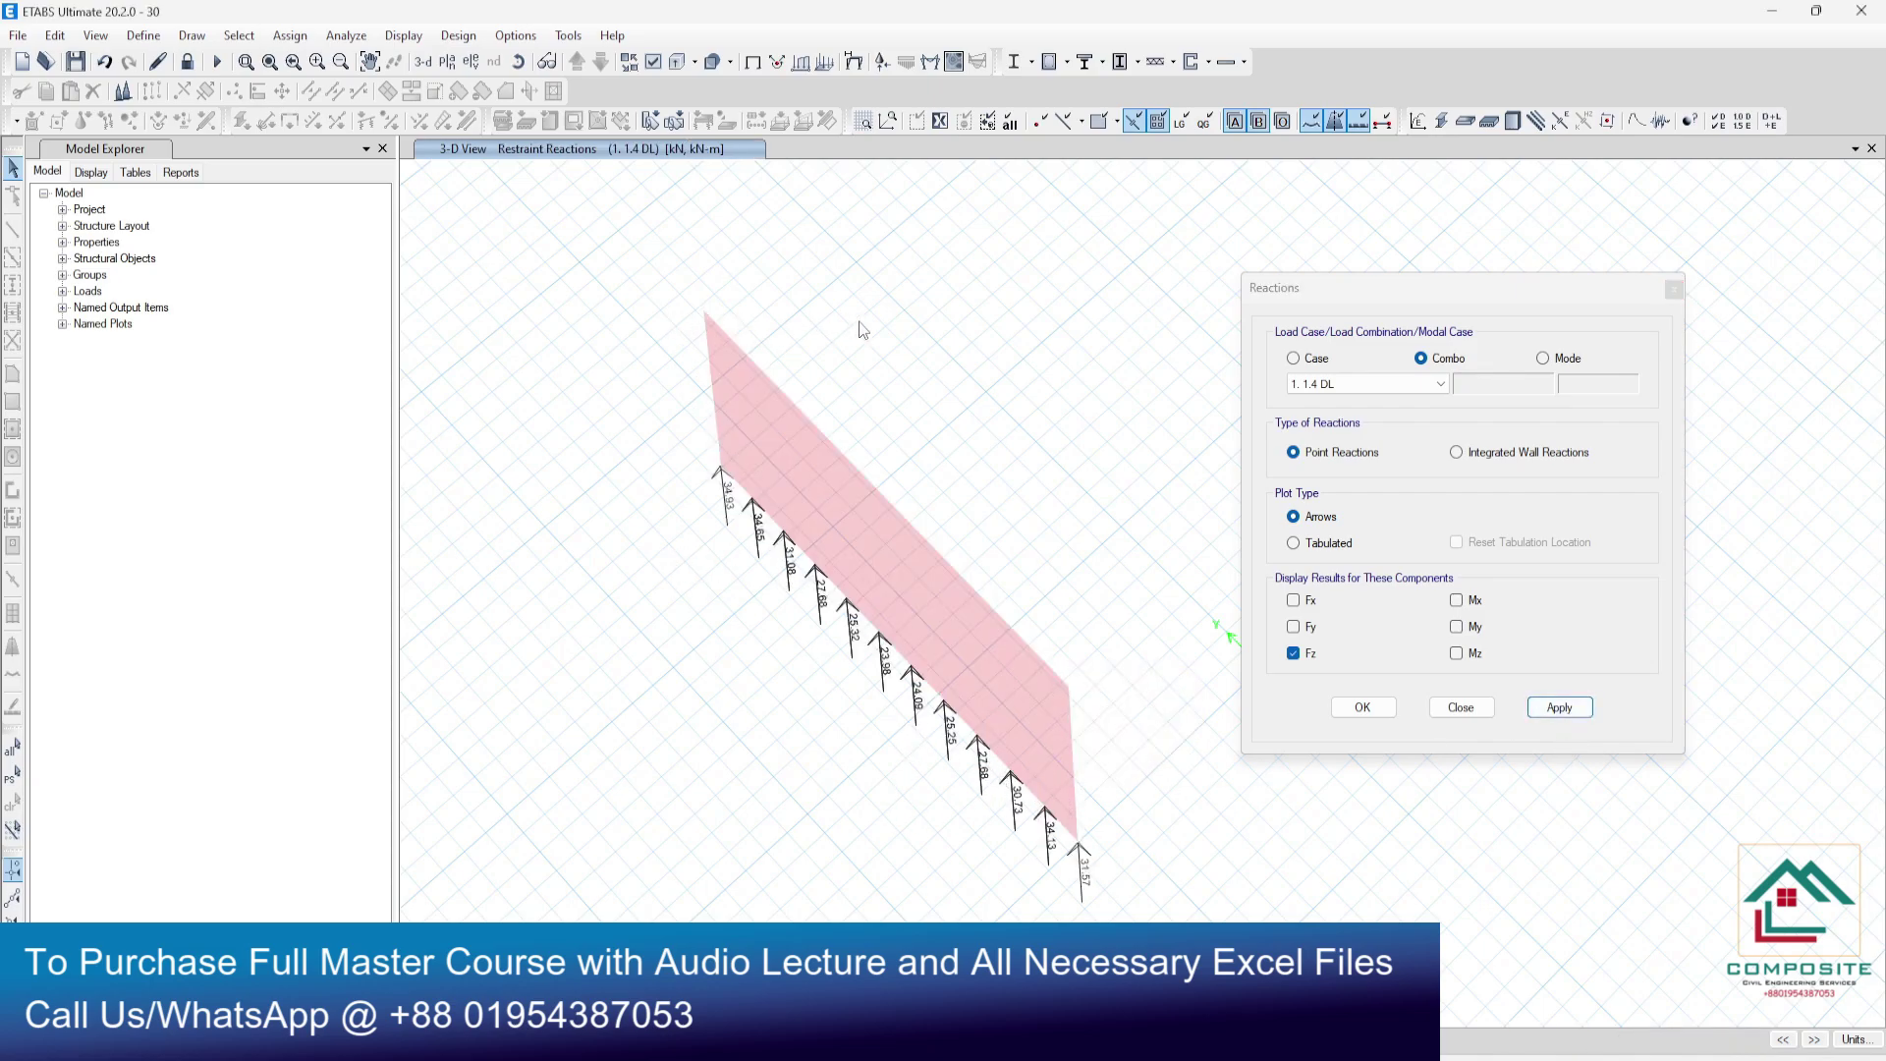
click(1433, 381)
scroll(1326, 757, down, 2)
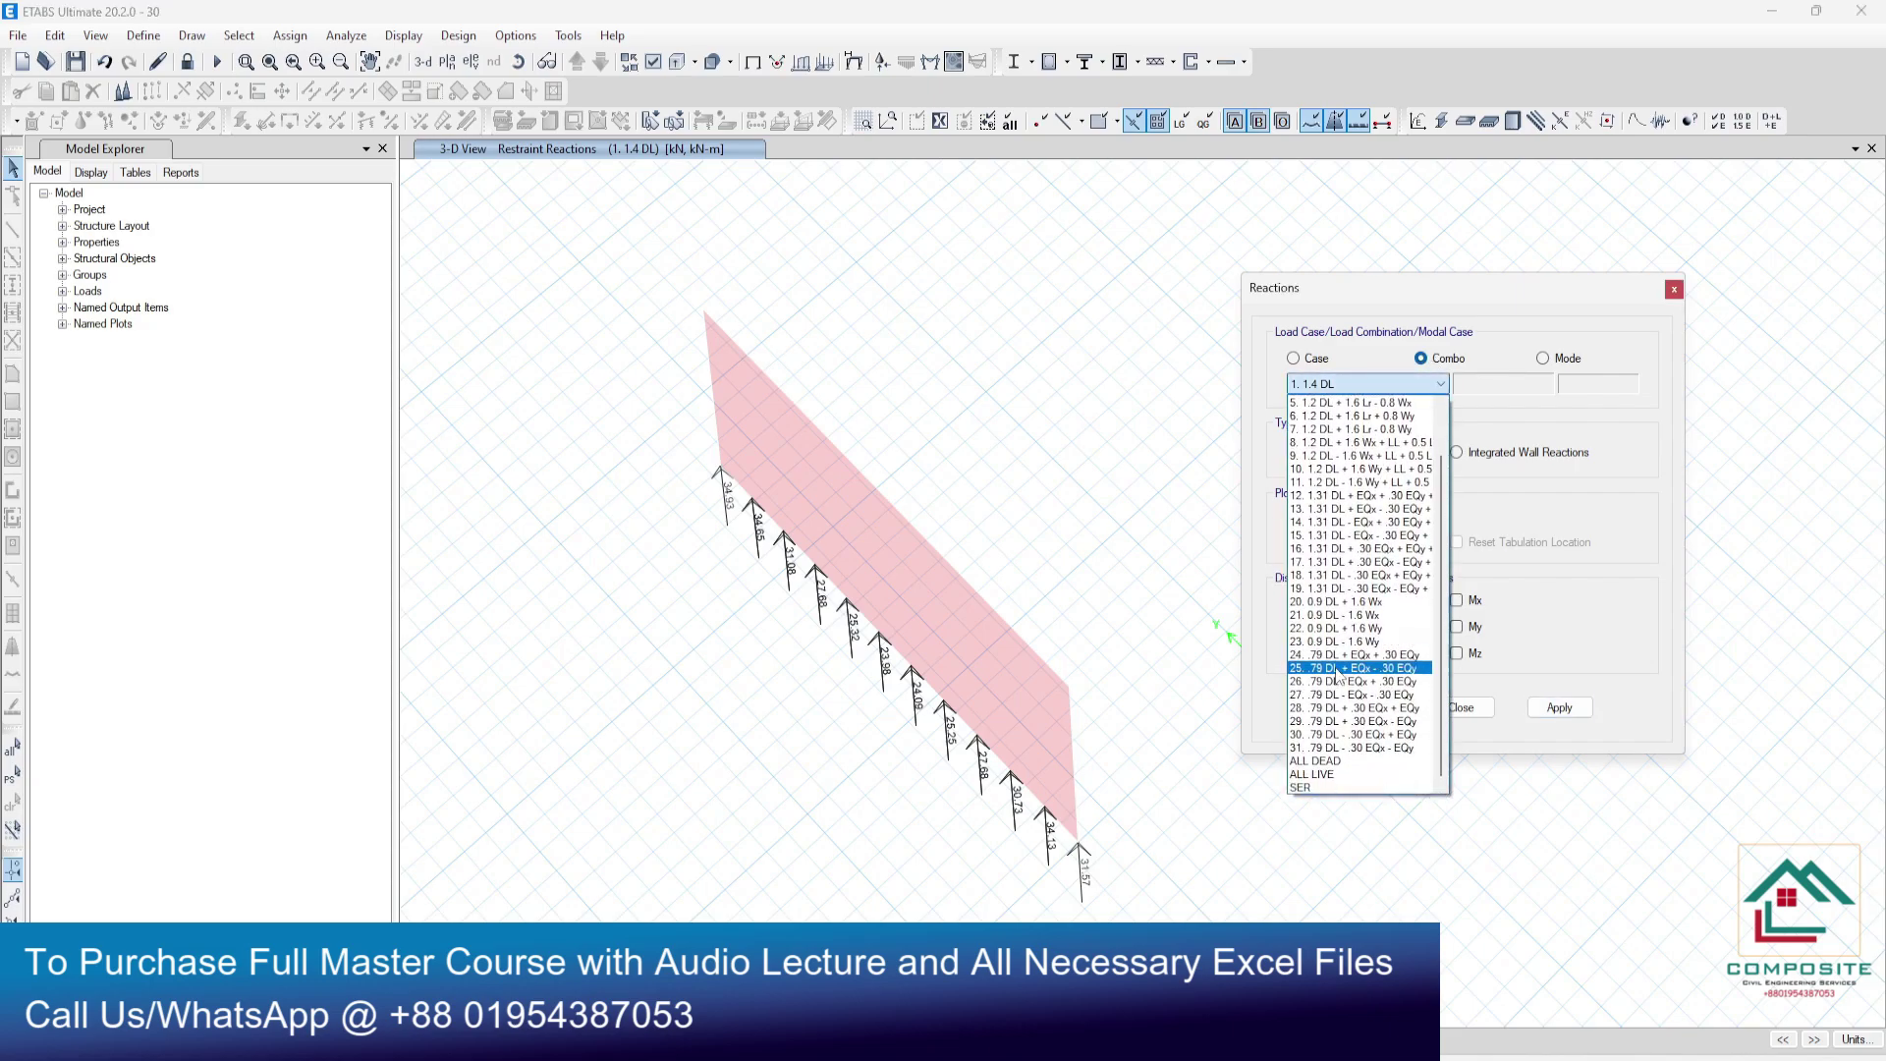
click(1328, 788)
click(1559, 707)
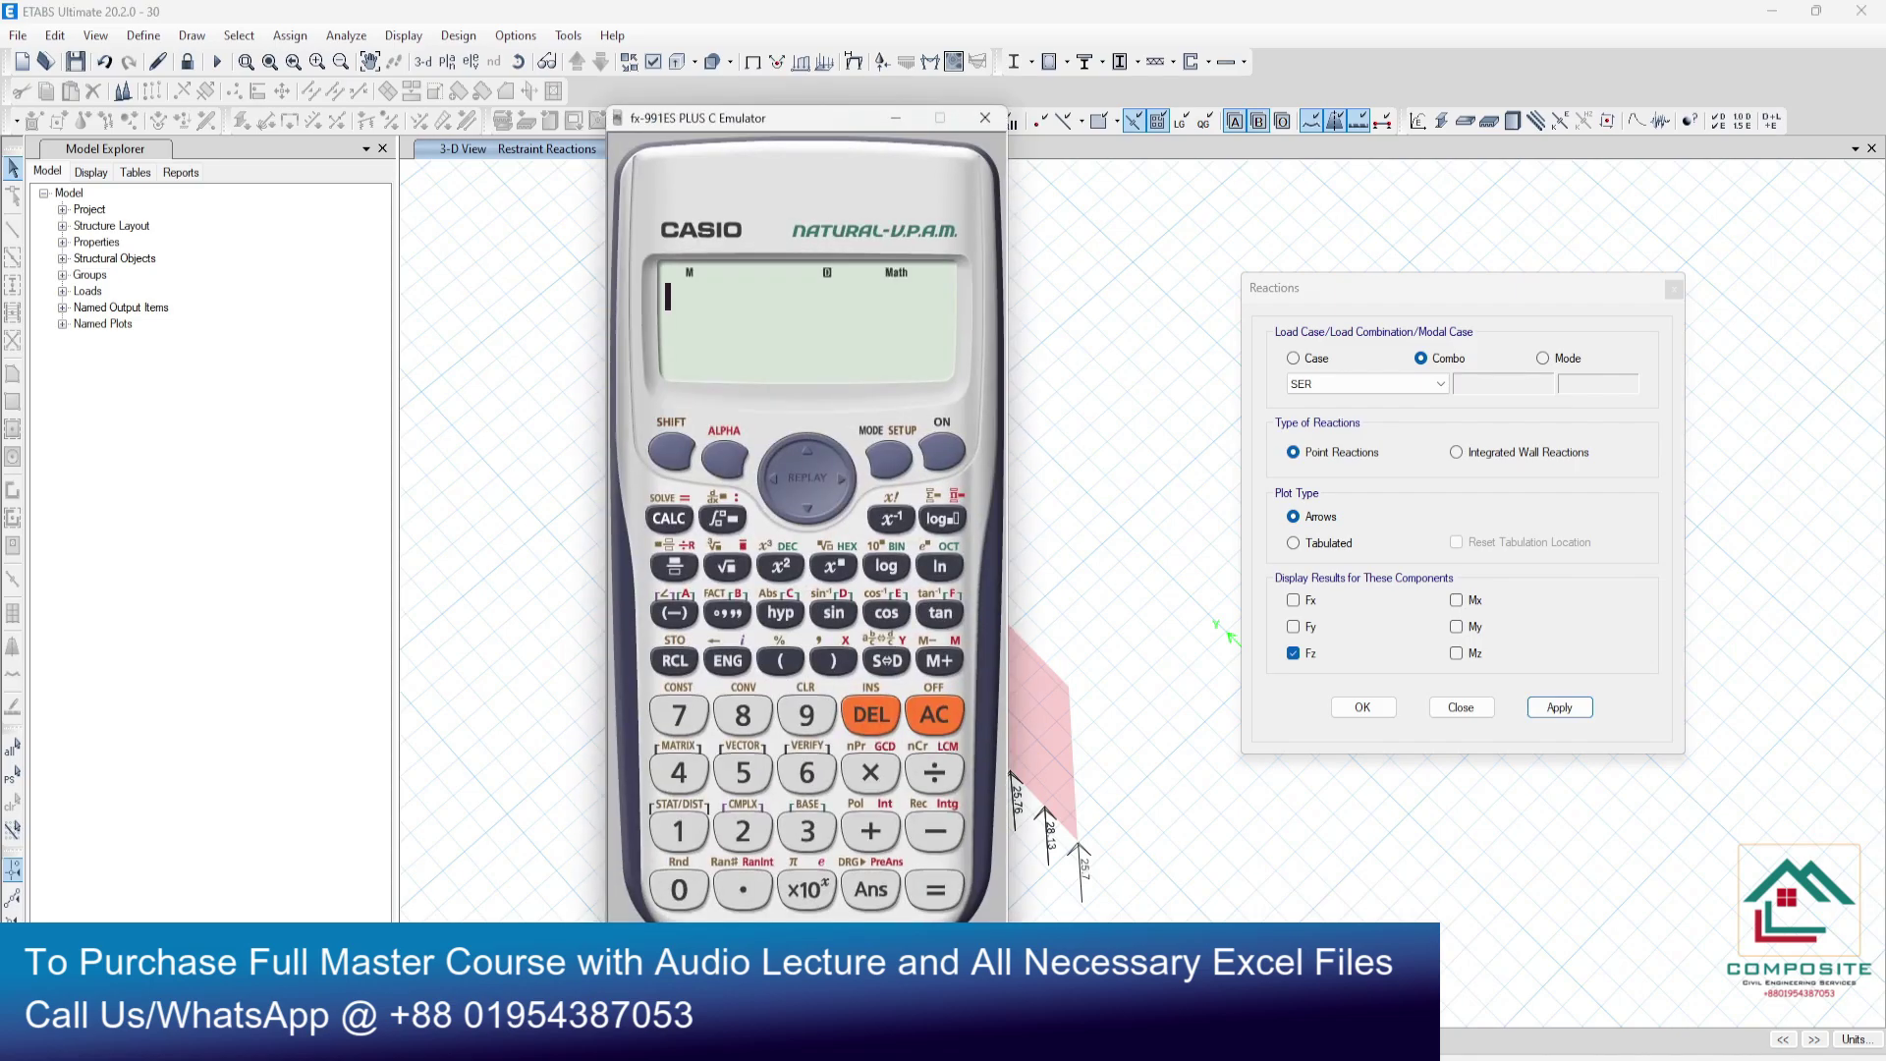
- Place the calculator clear of the wall reactions and start summing them, rounded, with 29 + 29 + 27
drag(820, 142, 1323, 191)
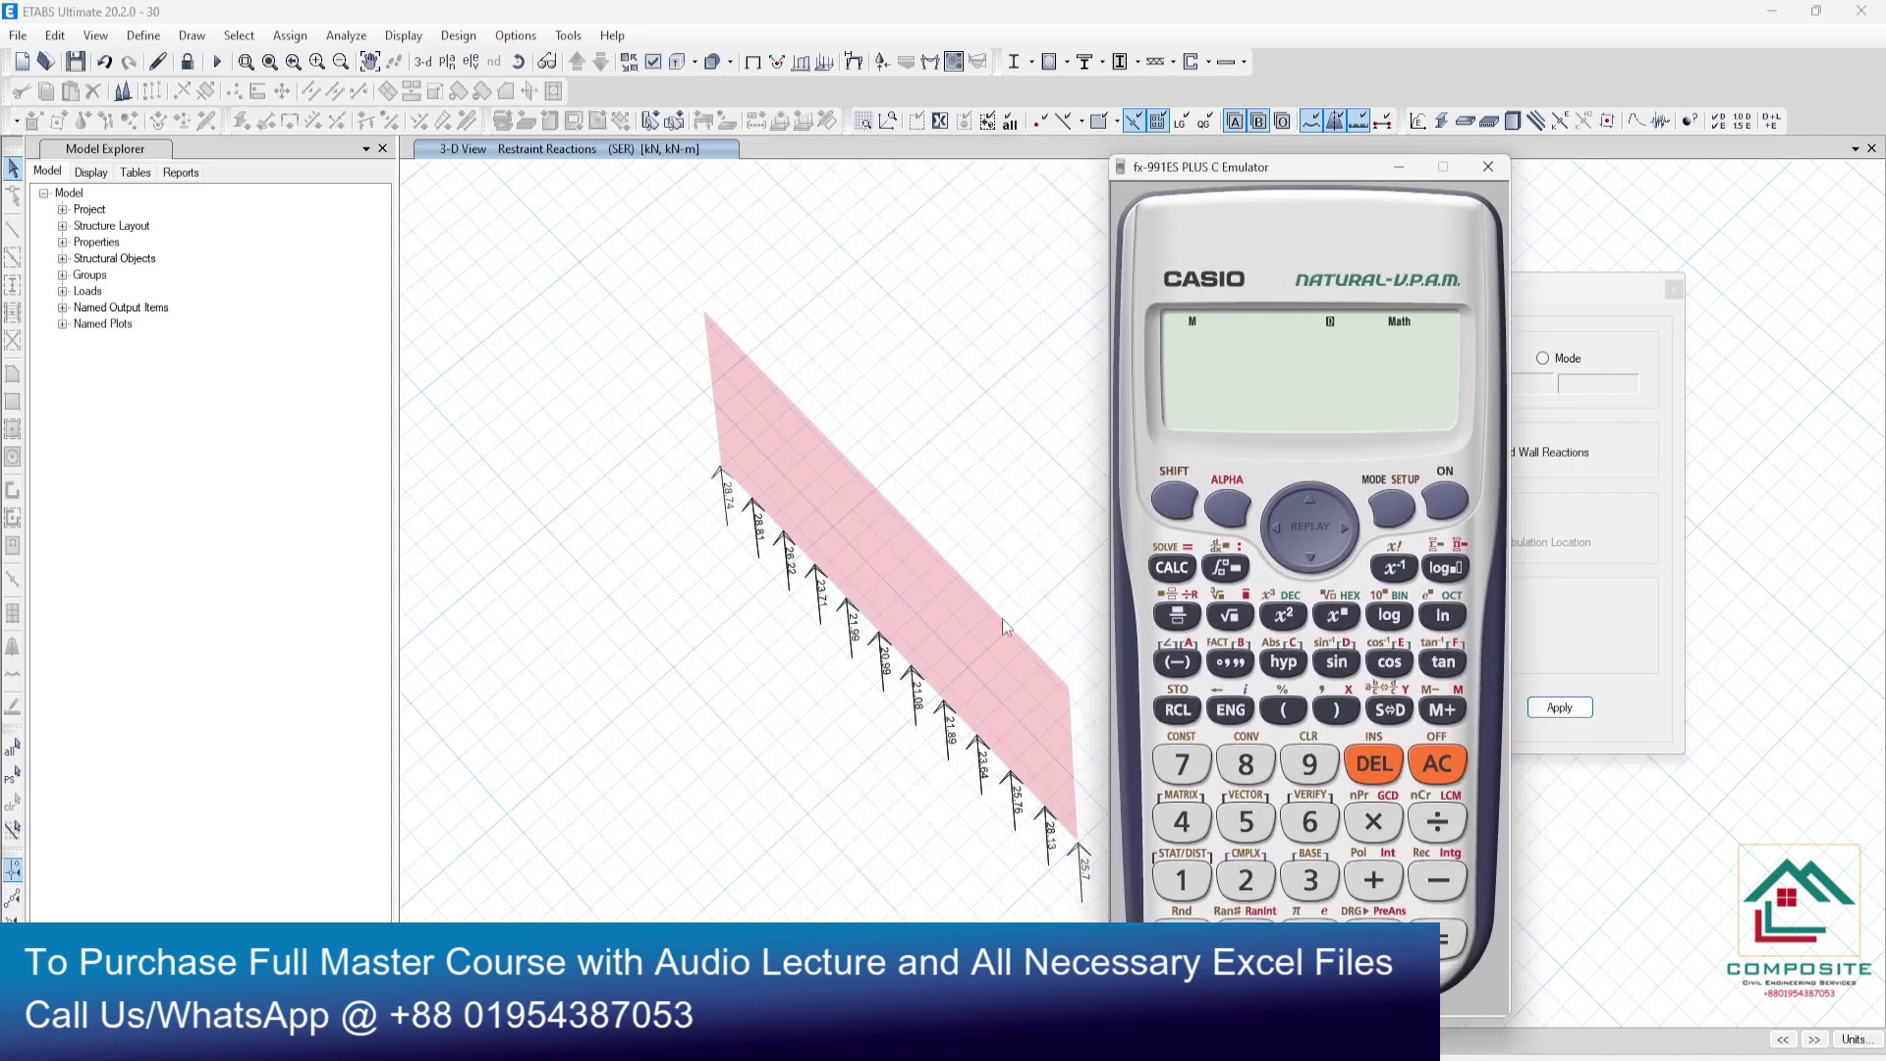
click(1248, 884)
click(1311, 771)
click(1375, 884)
click(1245, 881)
click(1316, 766)
click(1373, 881)
click(1245, 879)
click(1182, 765)
click(1373, 882)
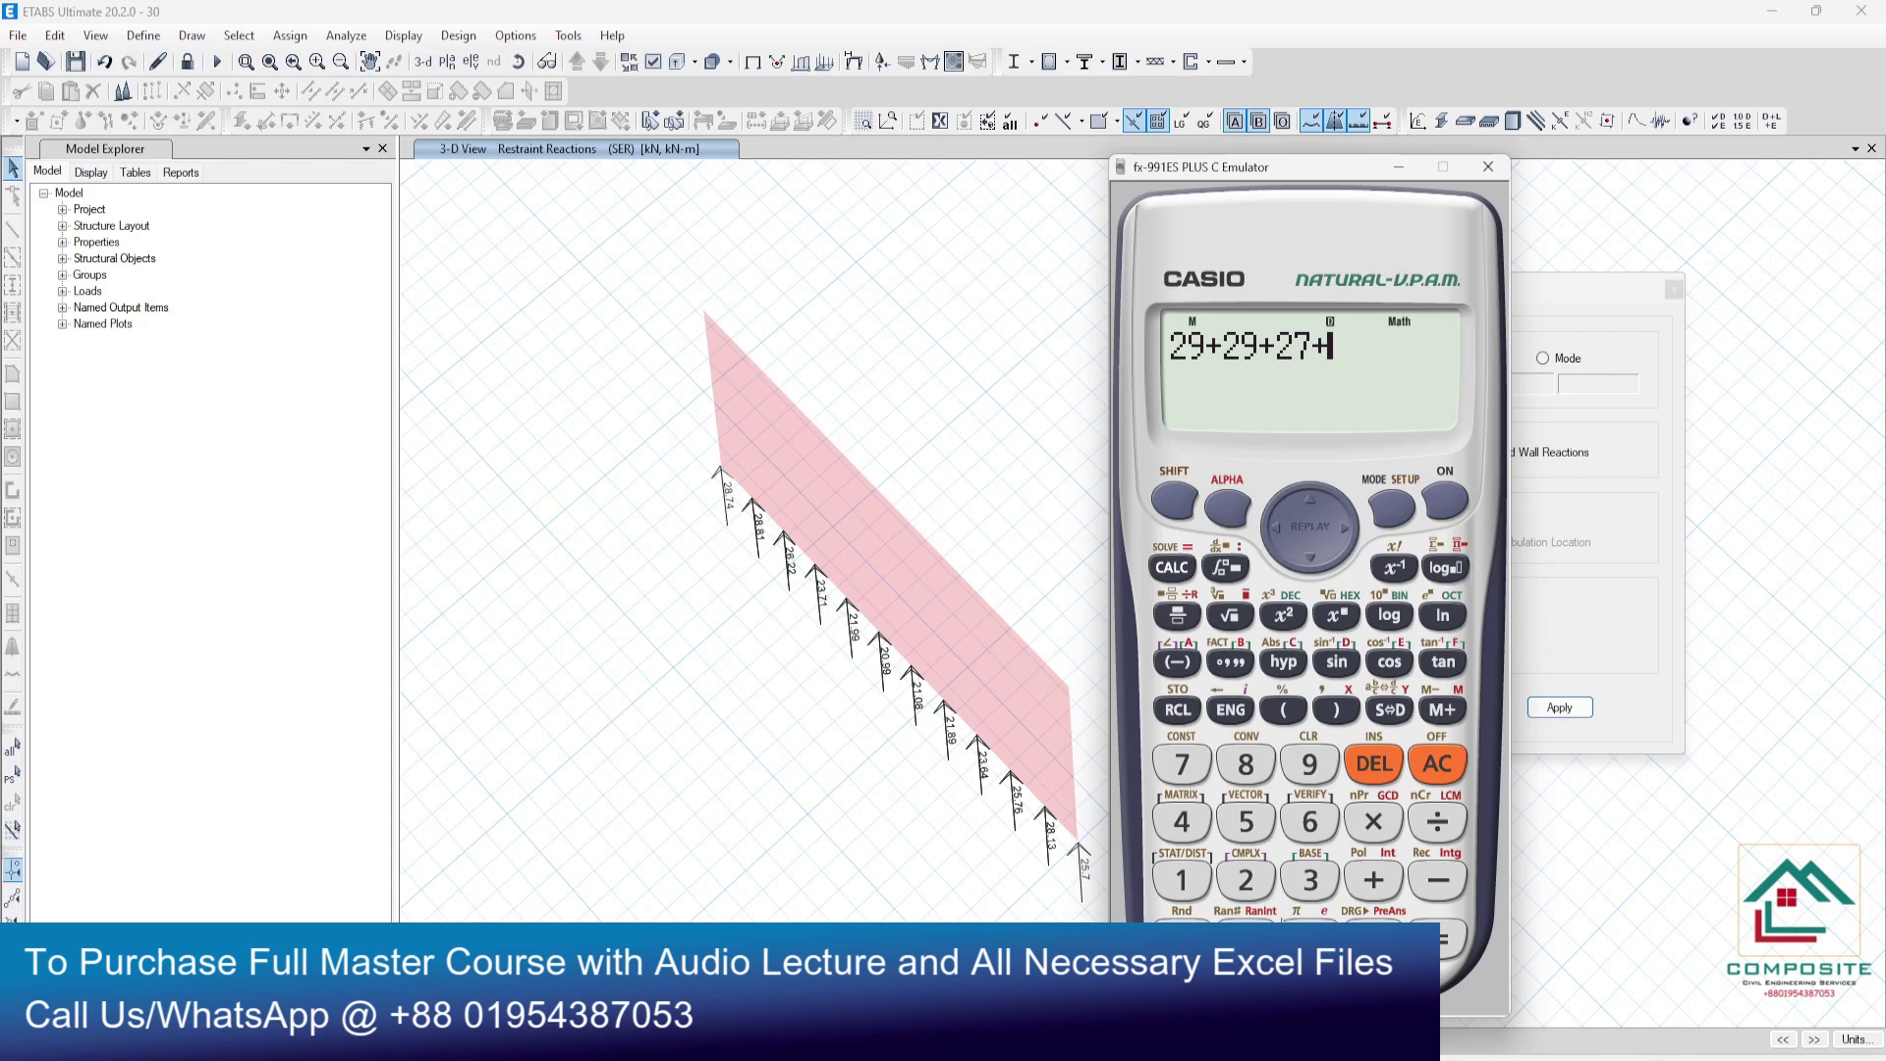
- Continue the reaction sum in the calculator with 24 + 22 + 21 + 22
click(1250, 887)
click(1182, 834)
click(1361, 881)
click(1243, 881)
click(1243, 882)
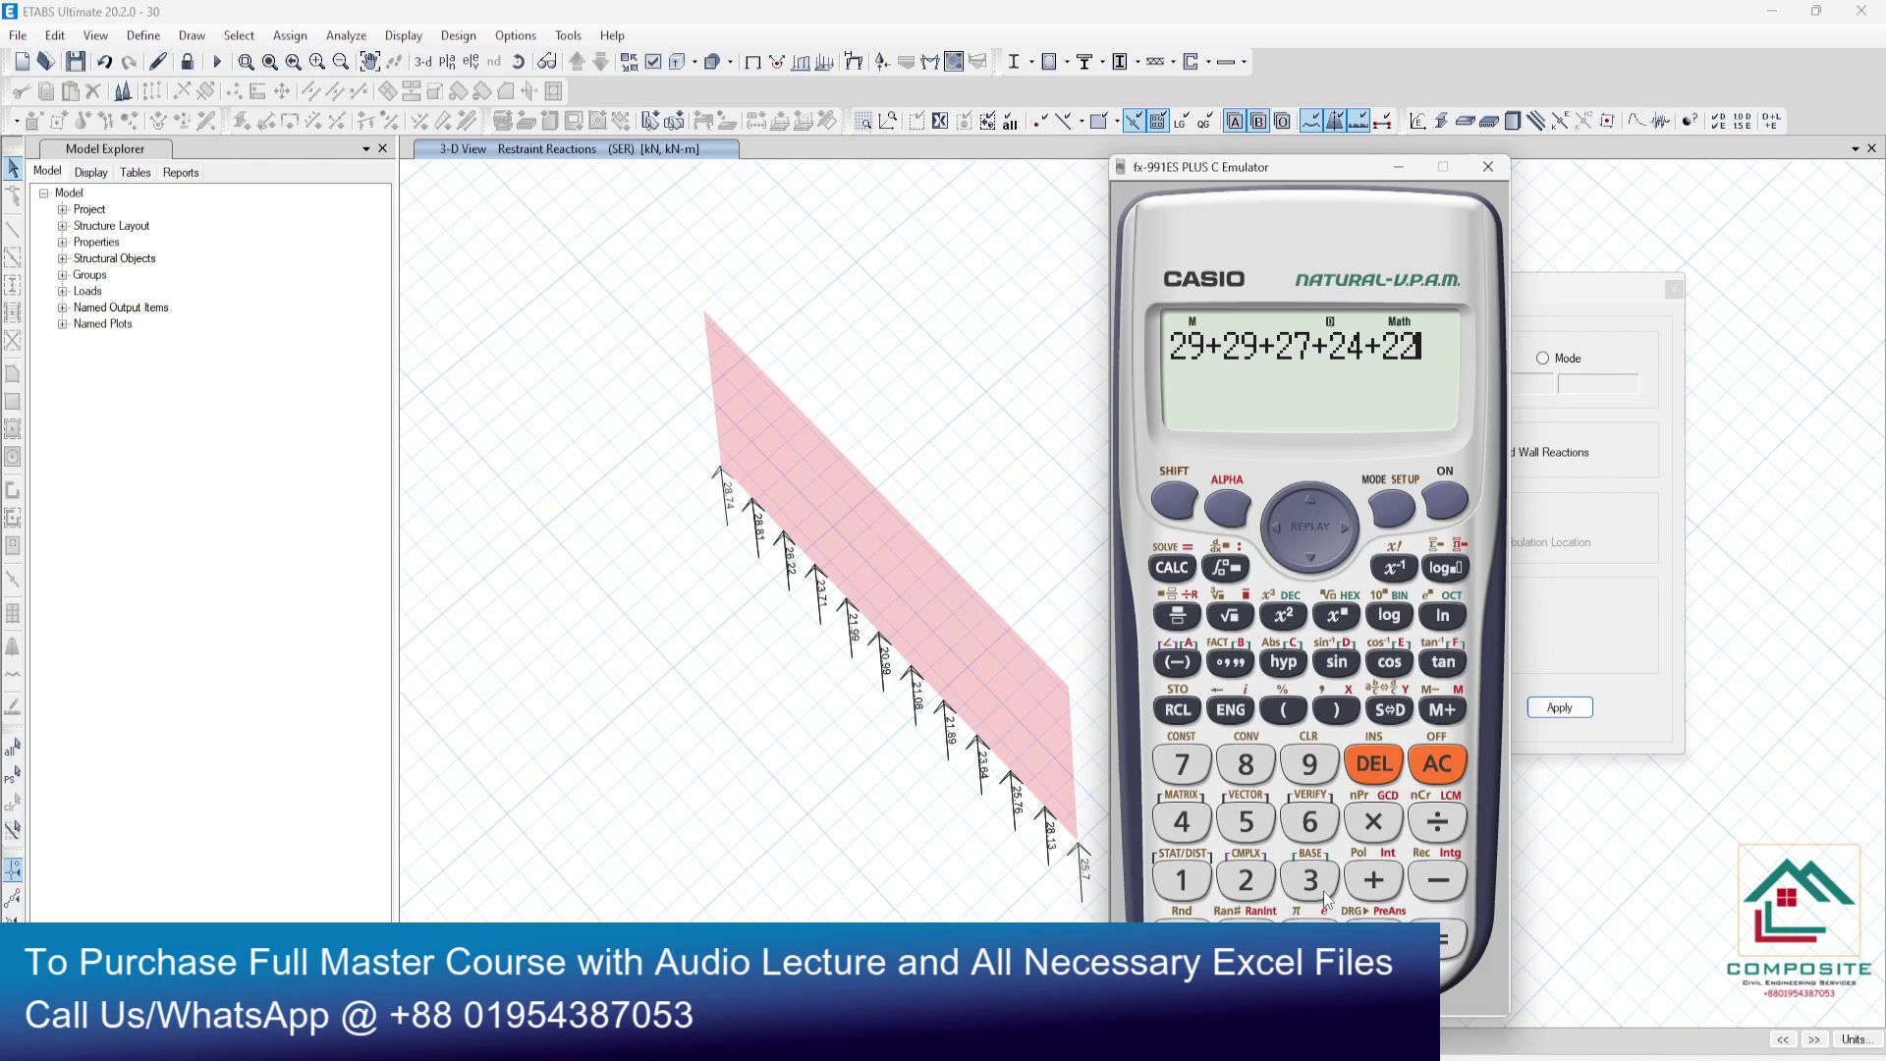
click(1373, 880)
click(1245, 880)
click(1183, 880)
click(1373, 880)
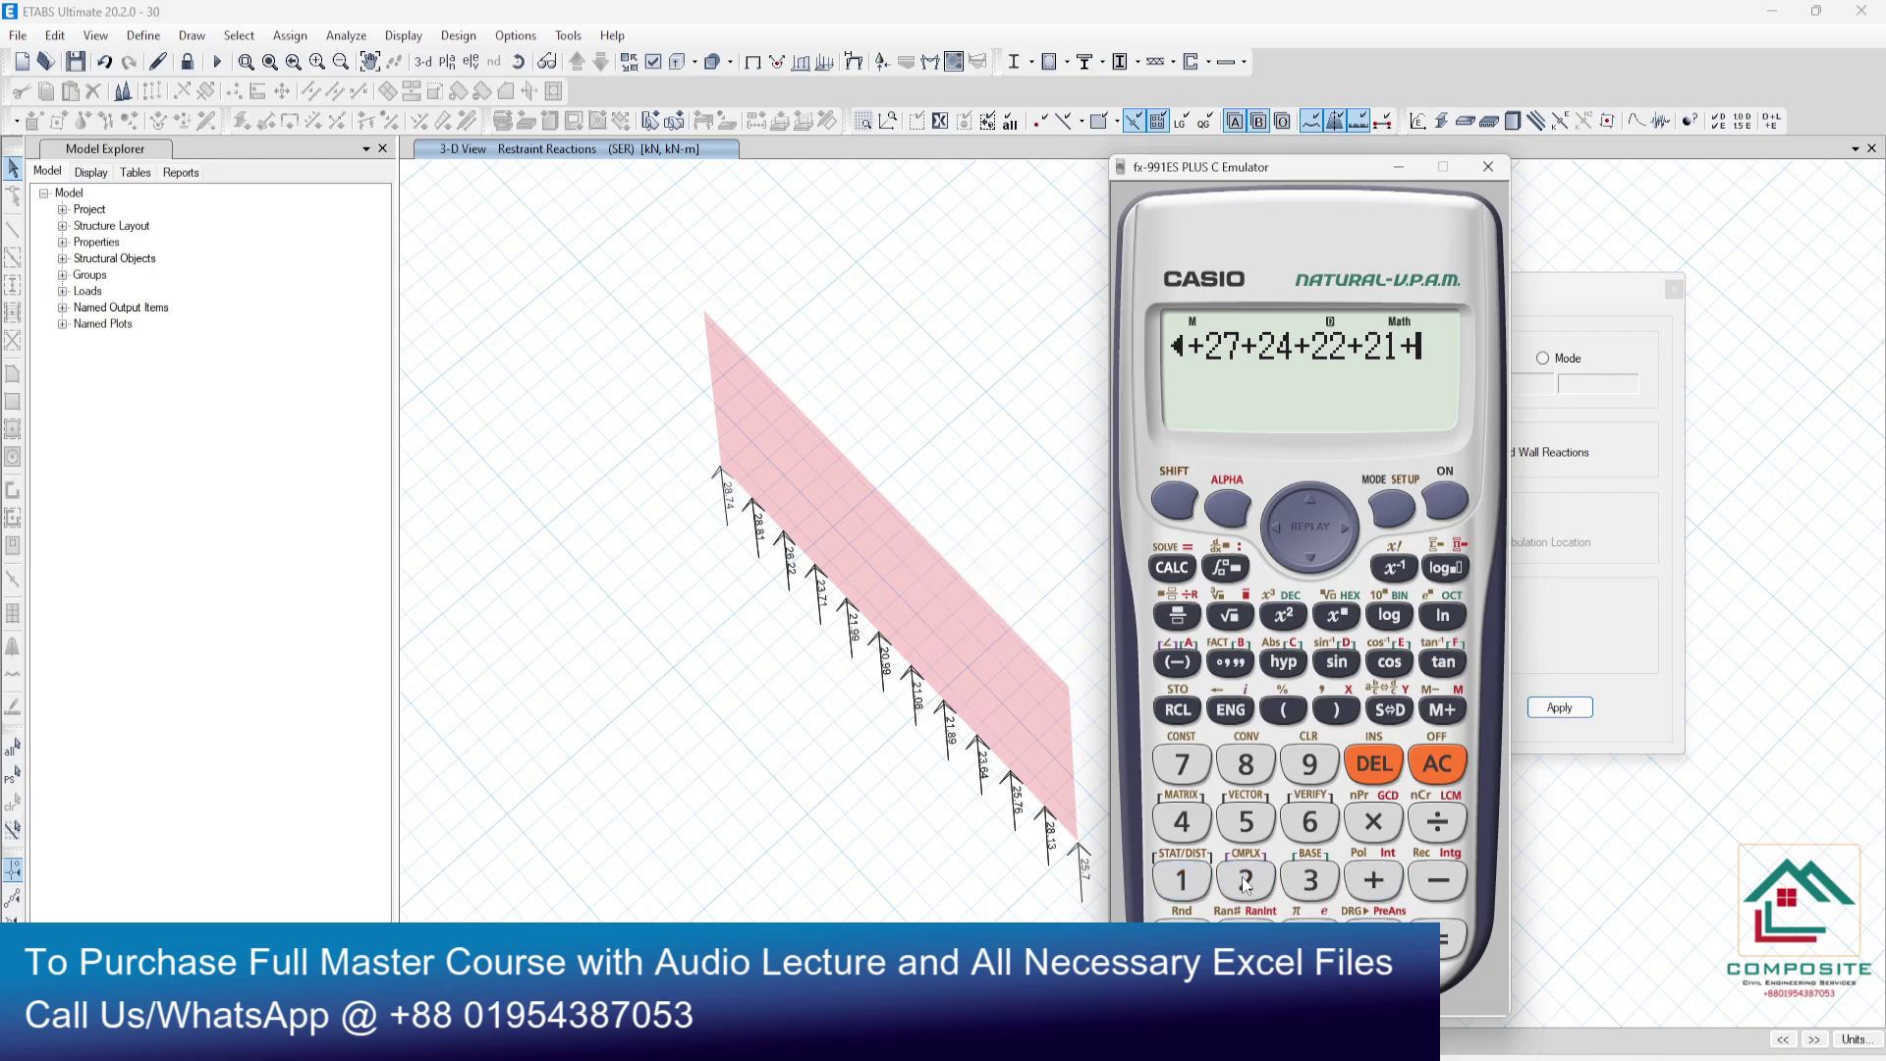
click(1243, 881)
click(1244, 881)
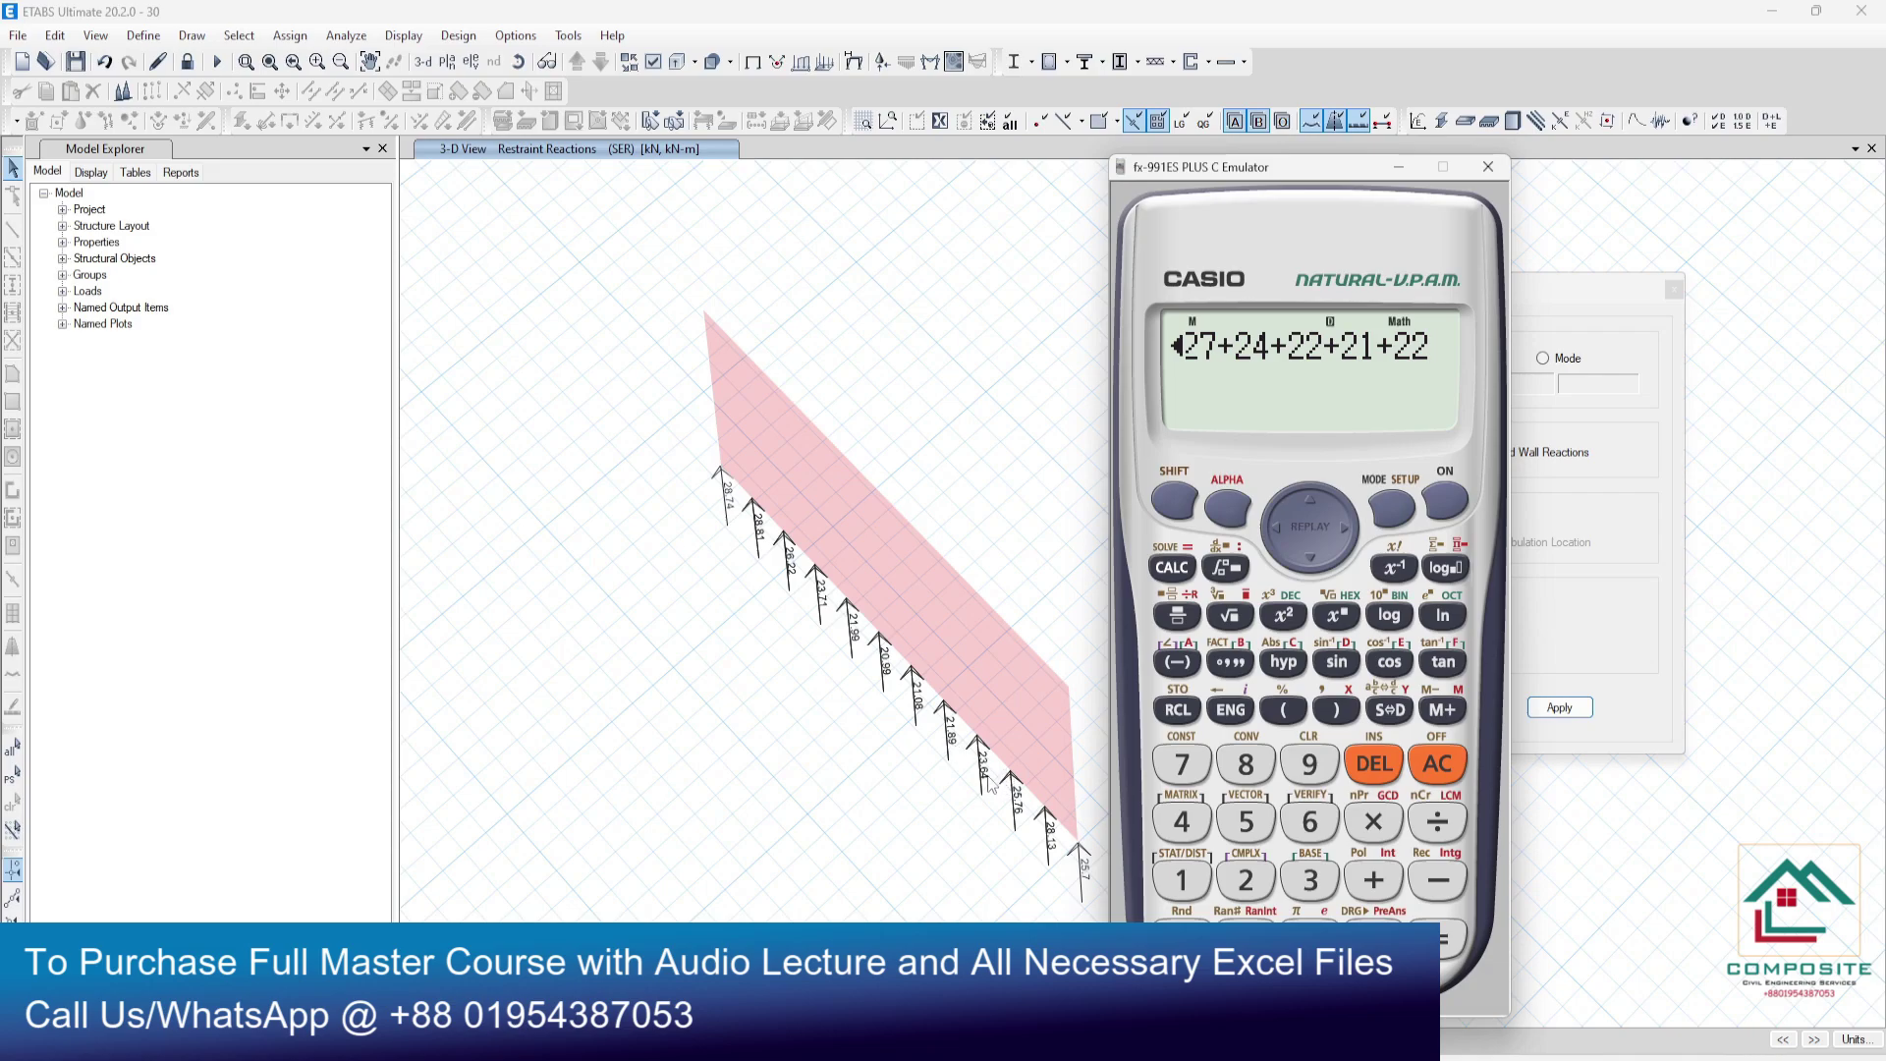
- Add 24, 26, 29 and the last reaction to the calculator sum and evaluate the total
click(1373, 879)
click(1247, 880)
click(1365, 884)
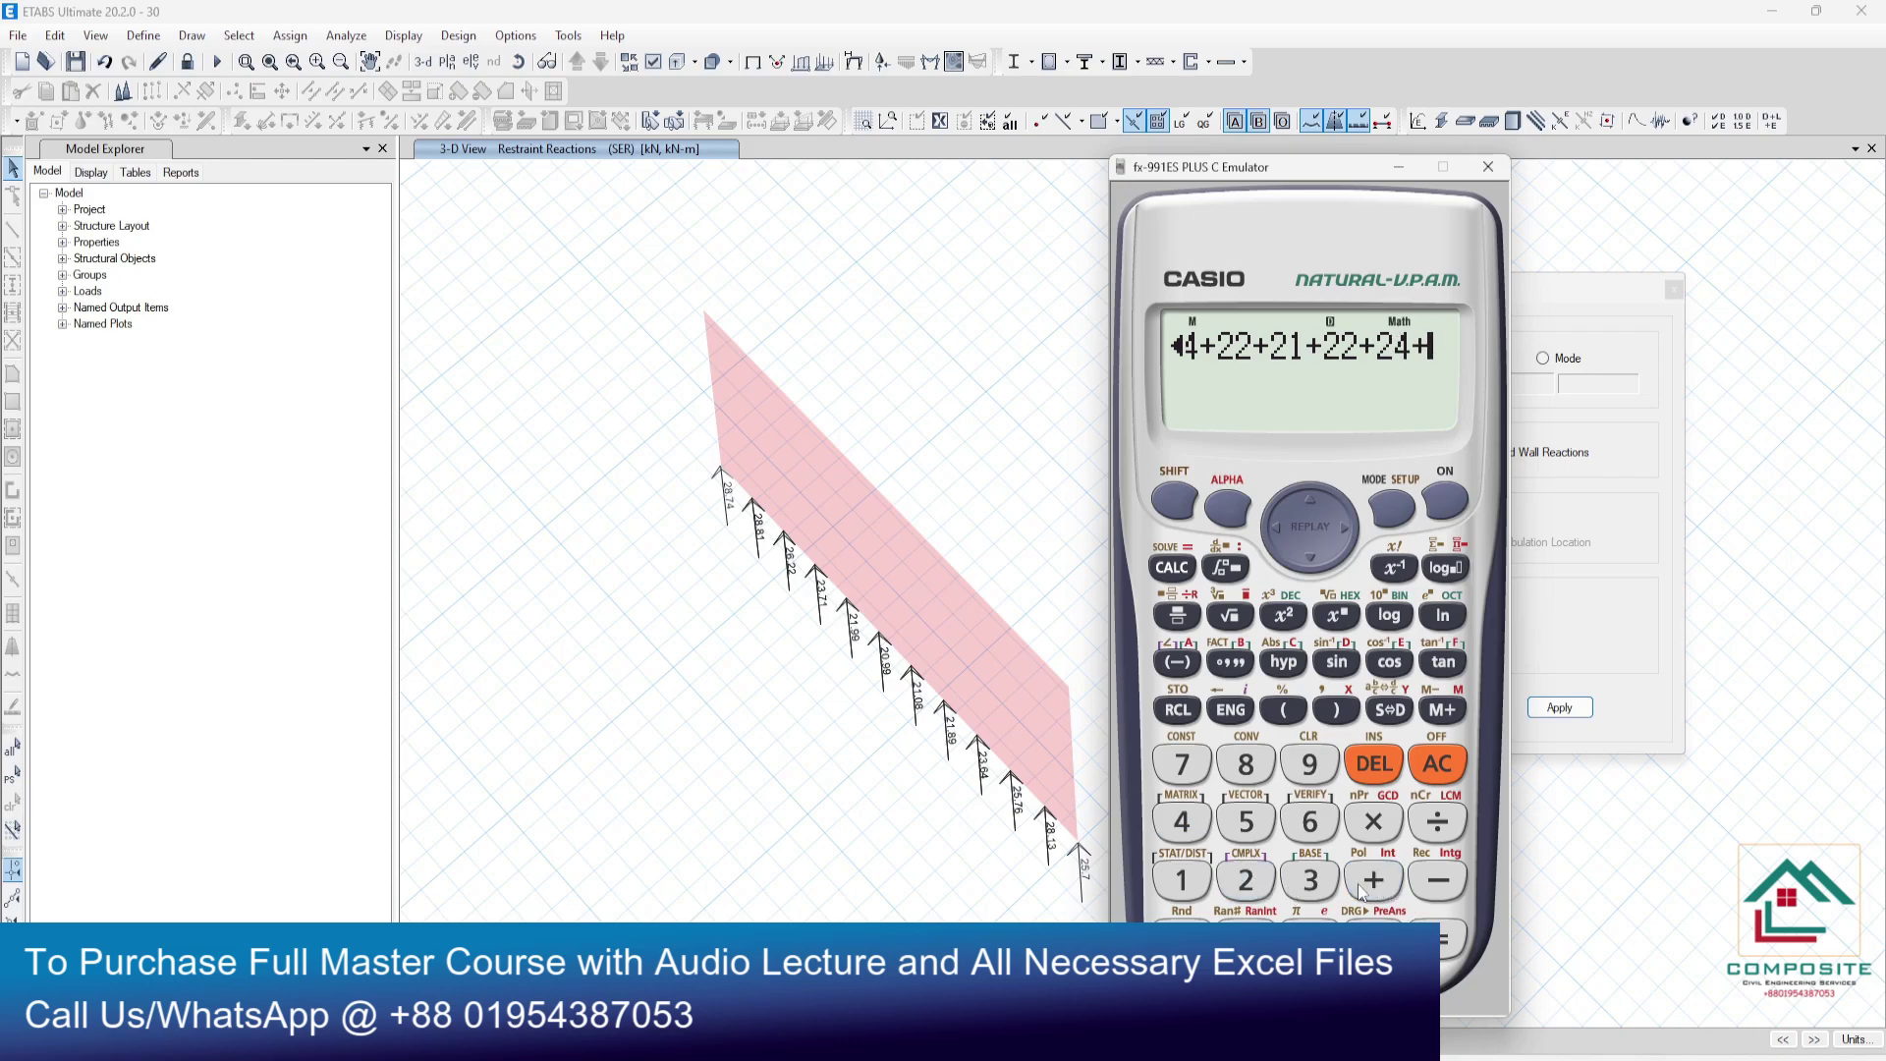
middle_drag(1060, 825, 965, 757)
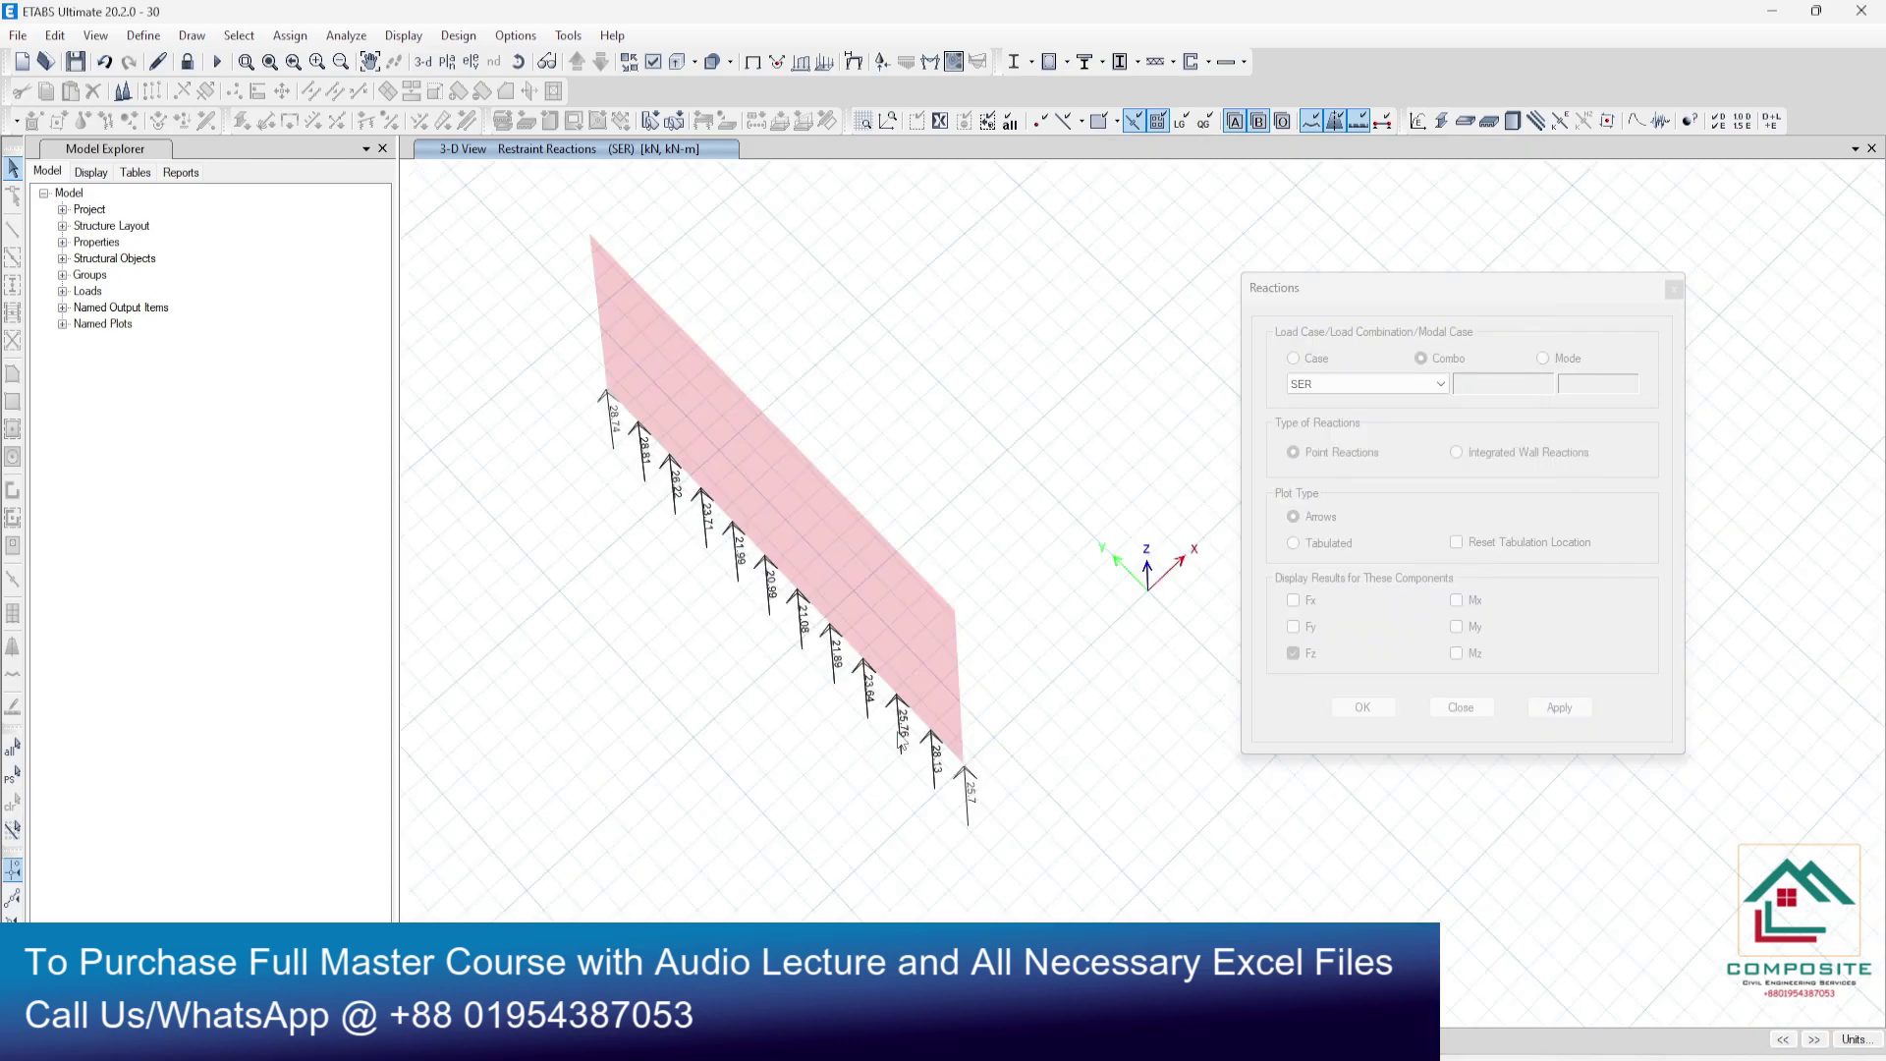
key(alt+Tab)
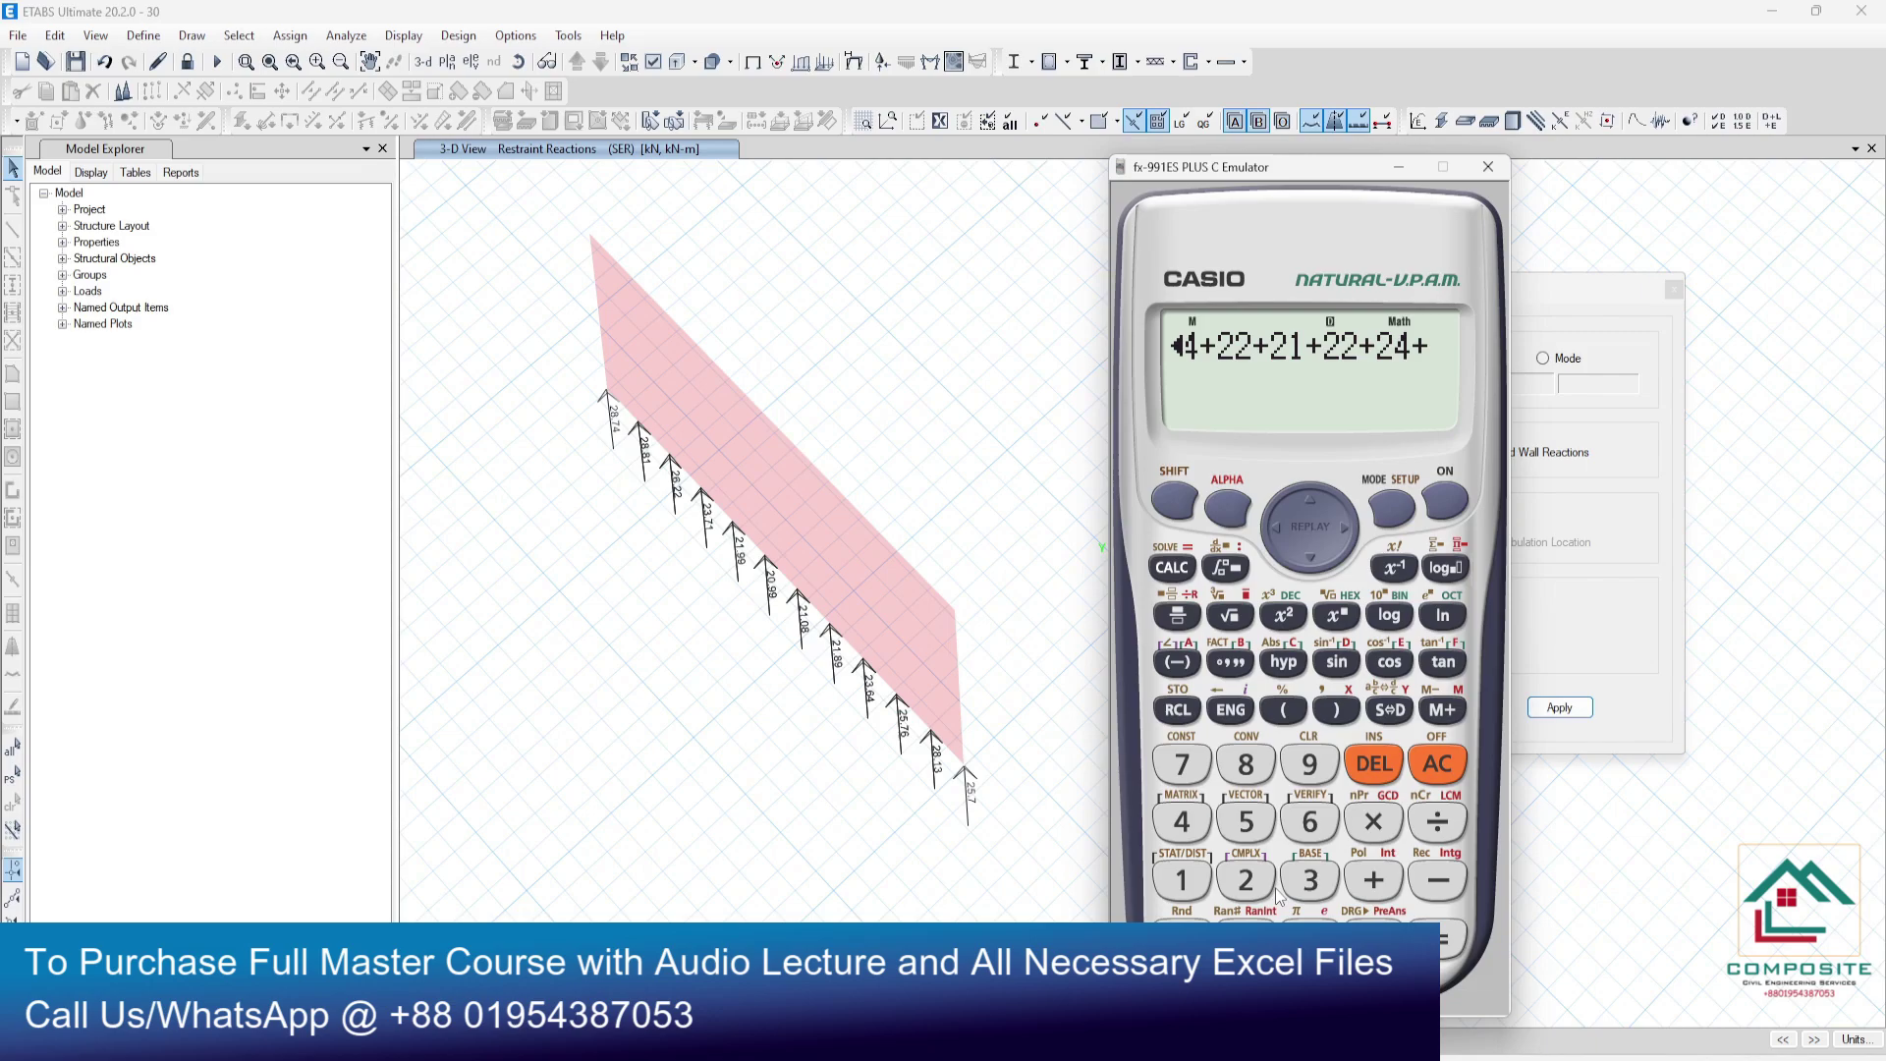
click(1247, 882)
click(1309, 828)
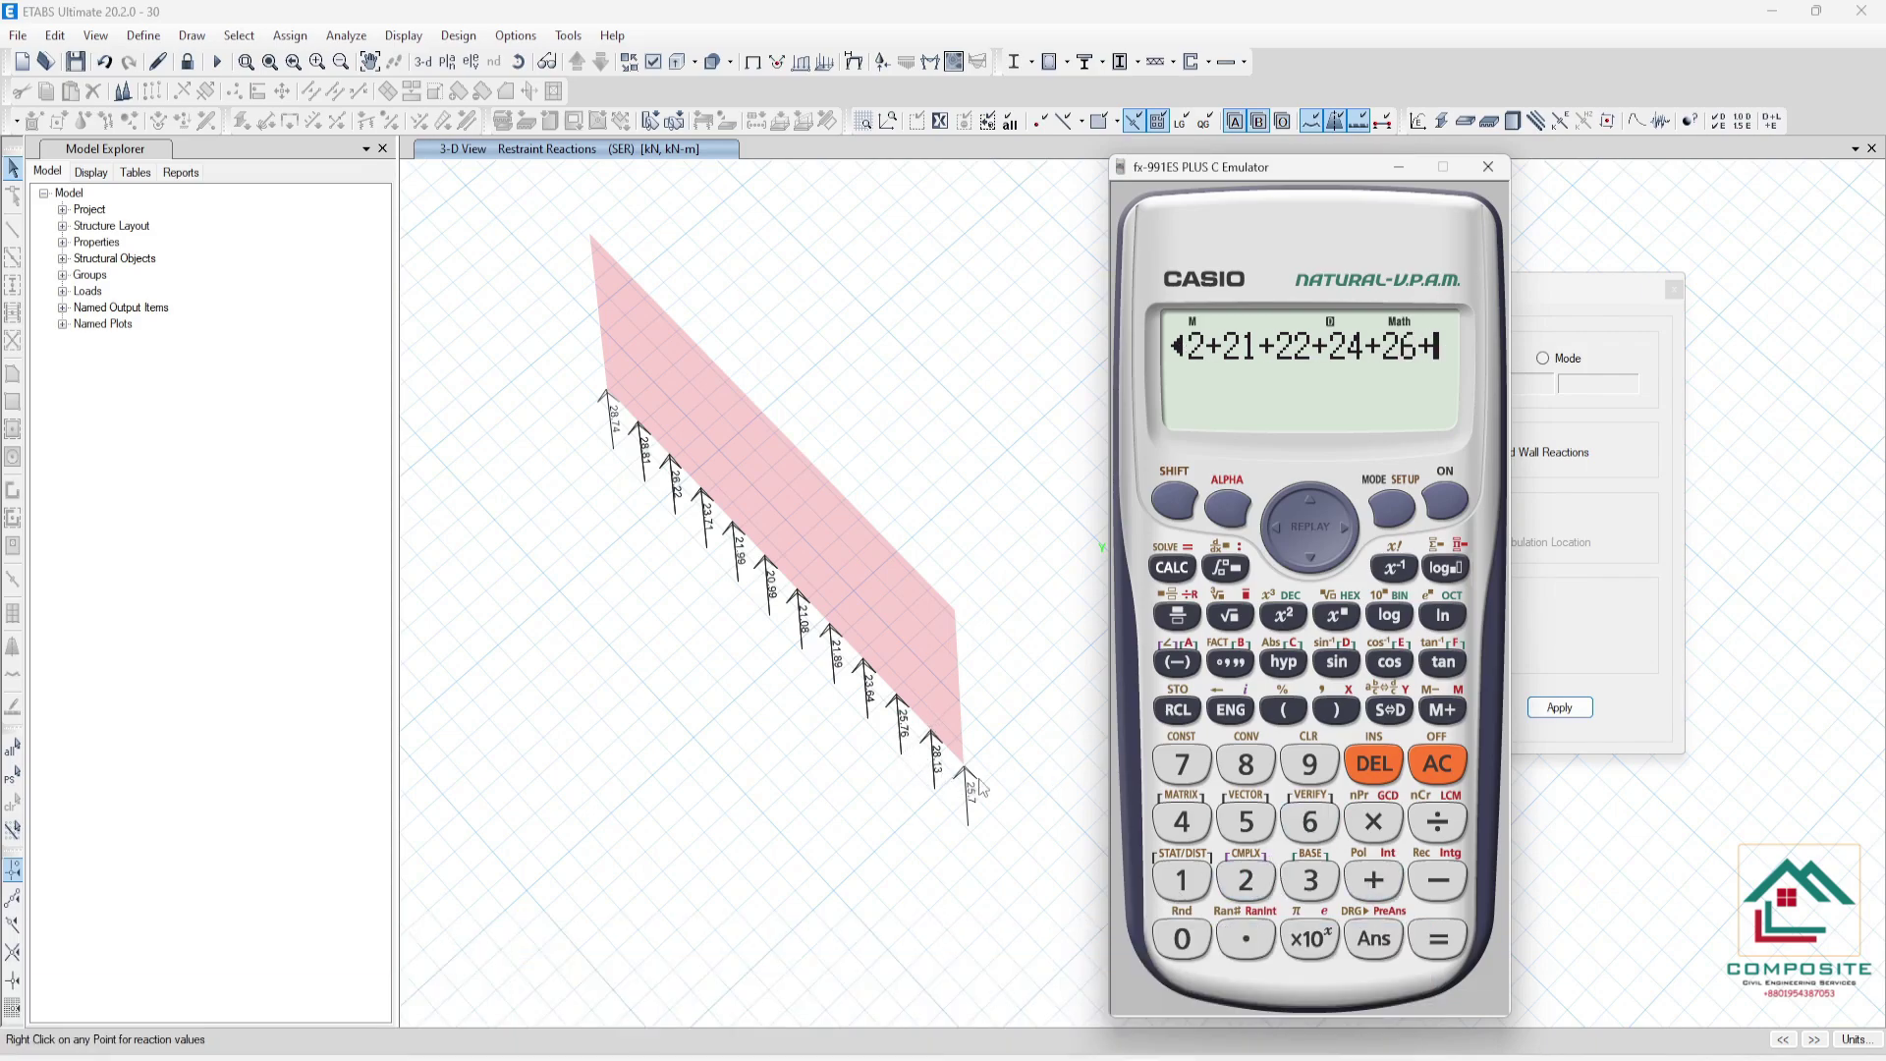
click(1240, 887)
click(1300, 776)
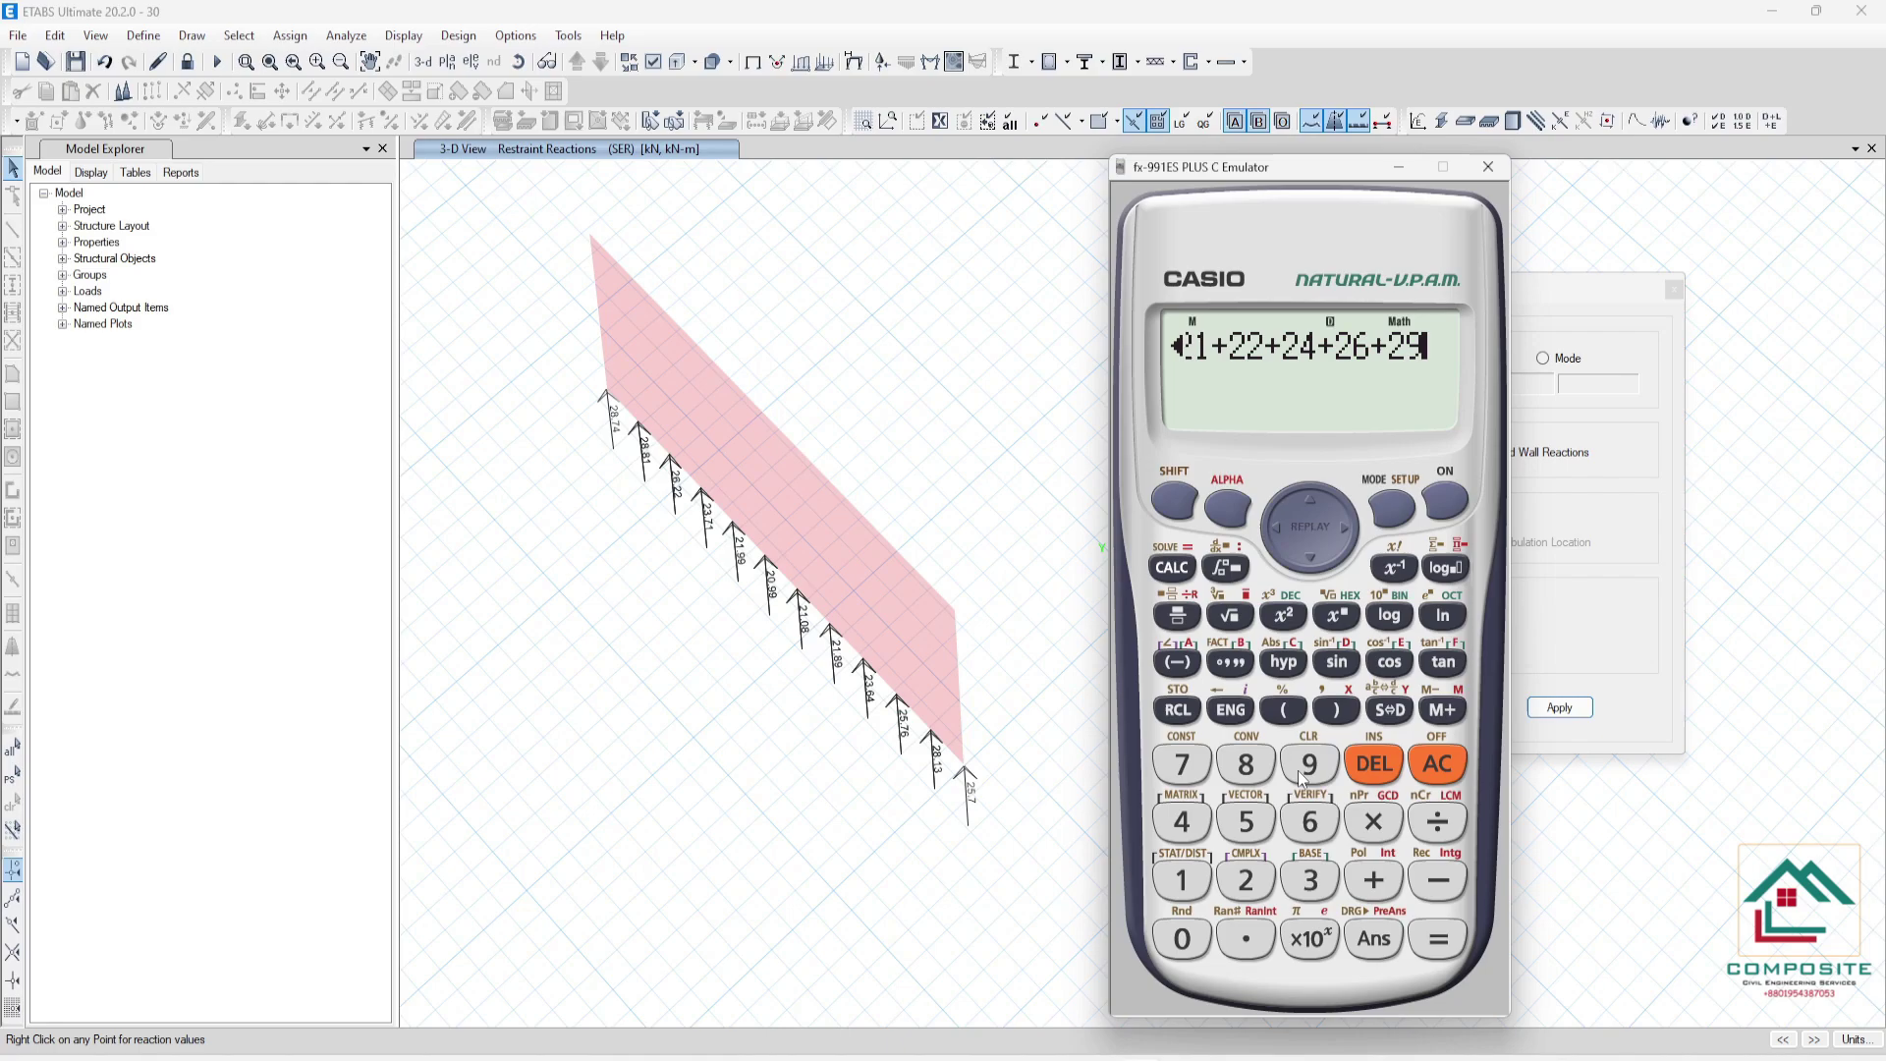
click(1359, 879)
click(1437, 938)
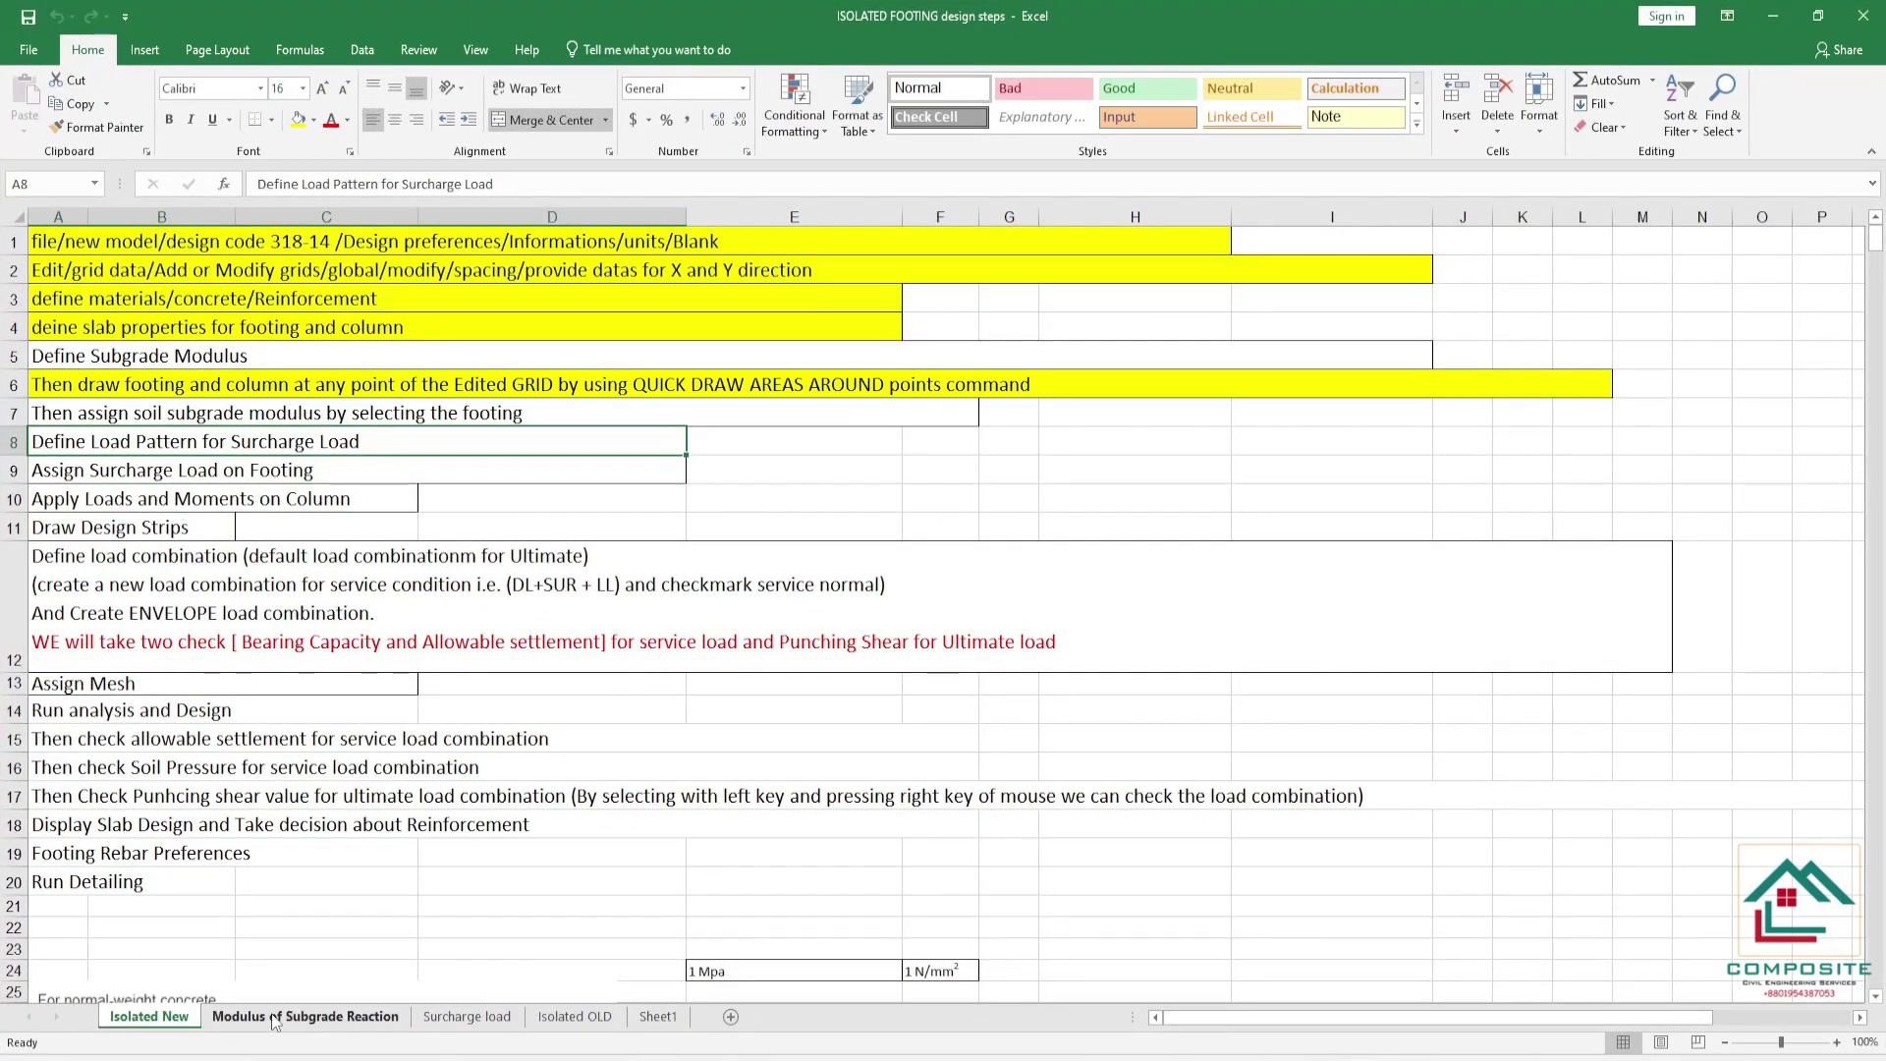
- In Sheet1 of the Excel footing workbook, set the LL load to 0 and the DL+WL+PWL+FF load to 279 kN
click(648, 1020)
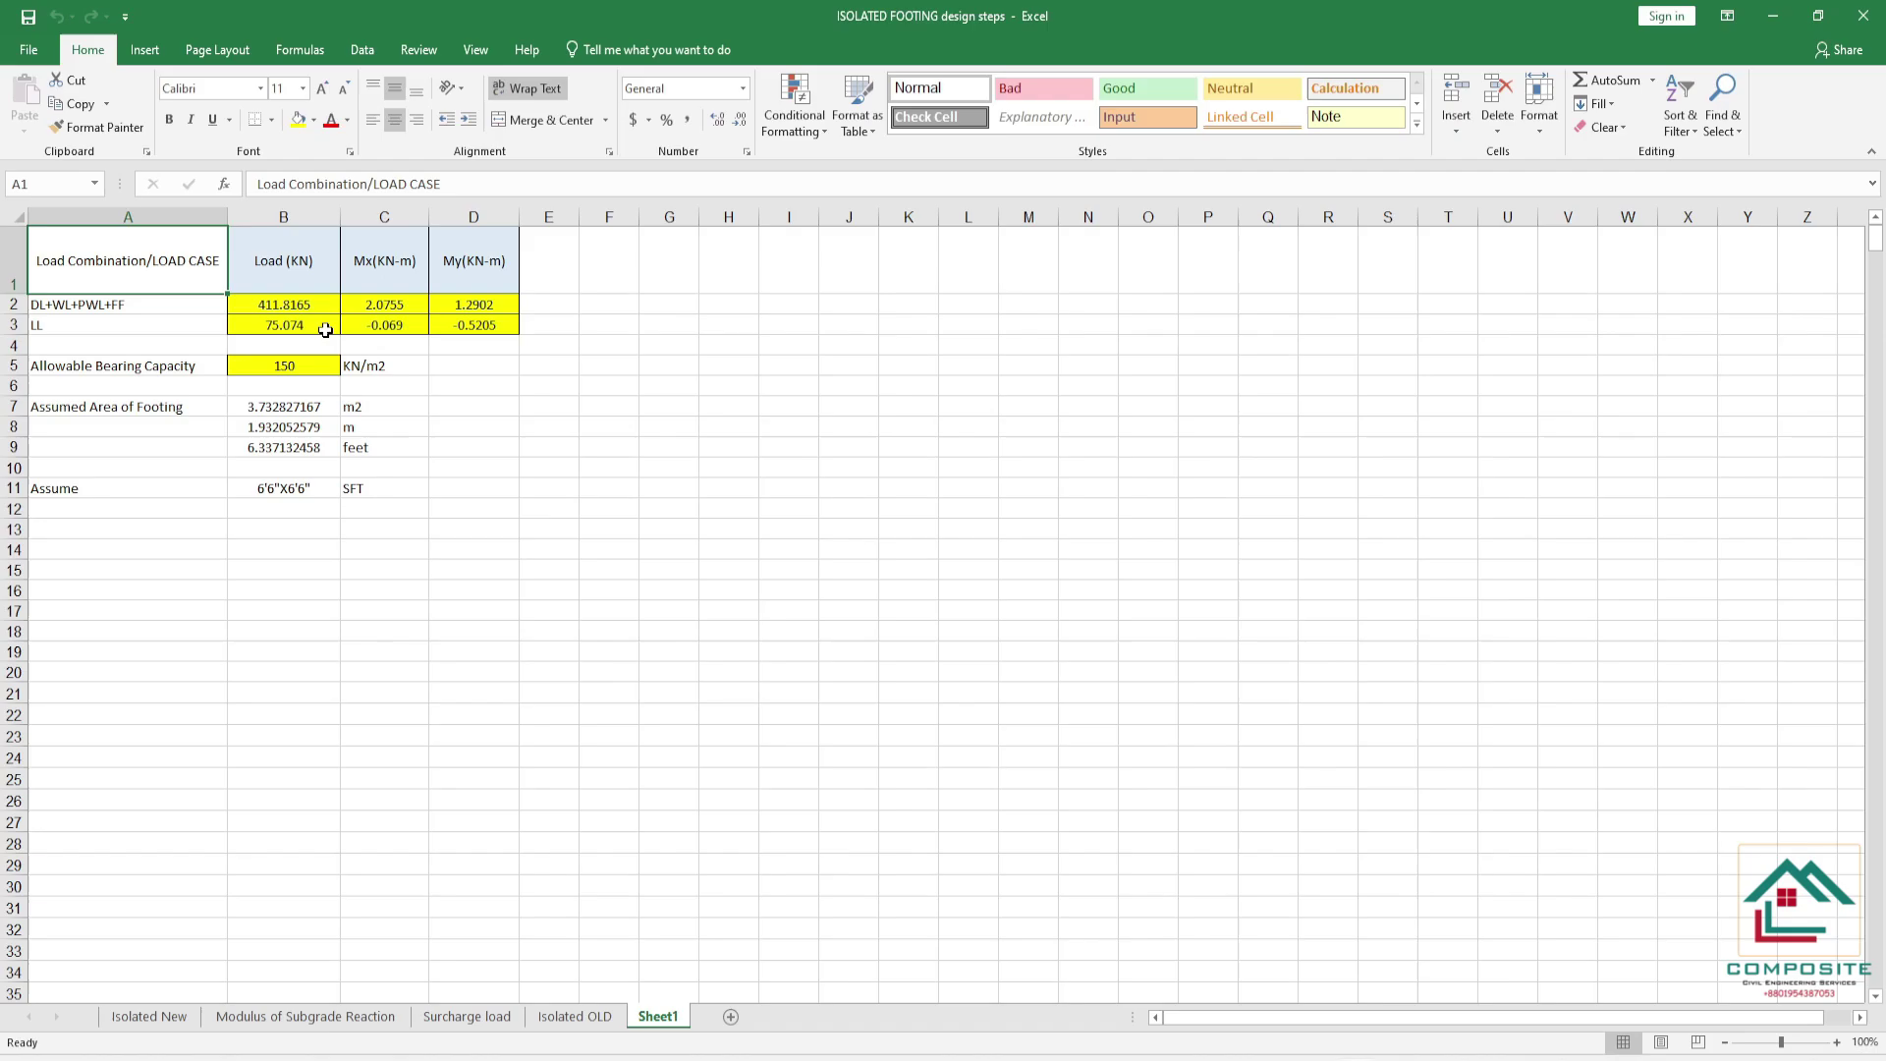
click(307, 321)
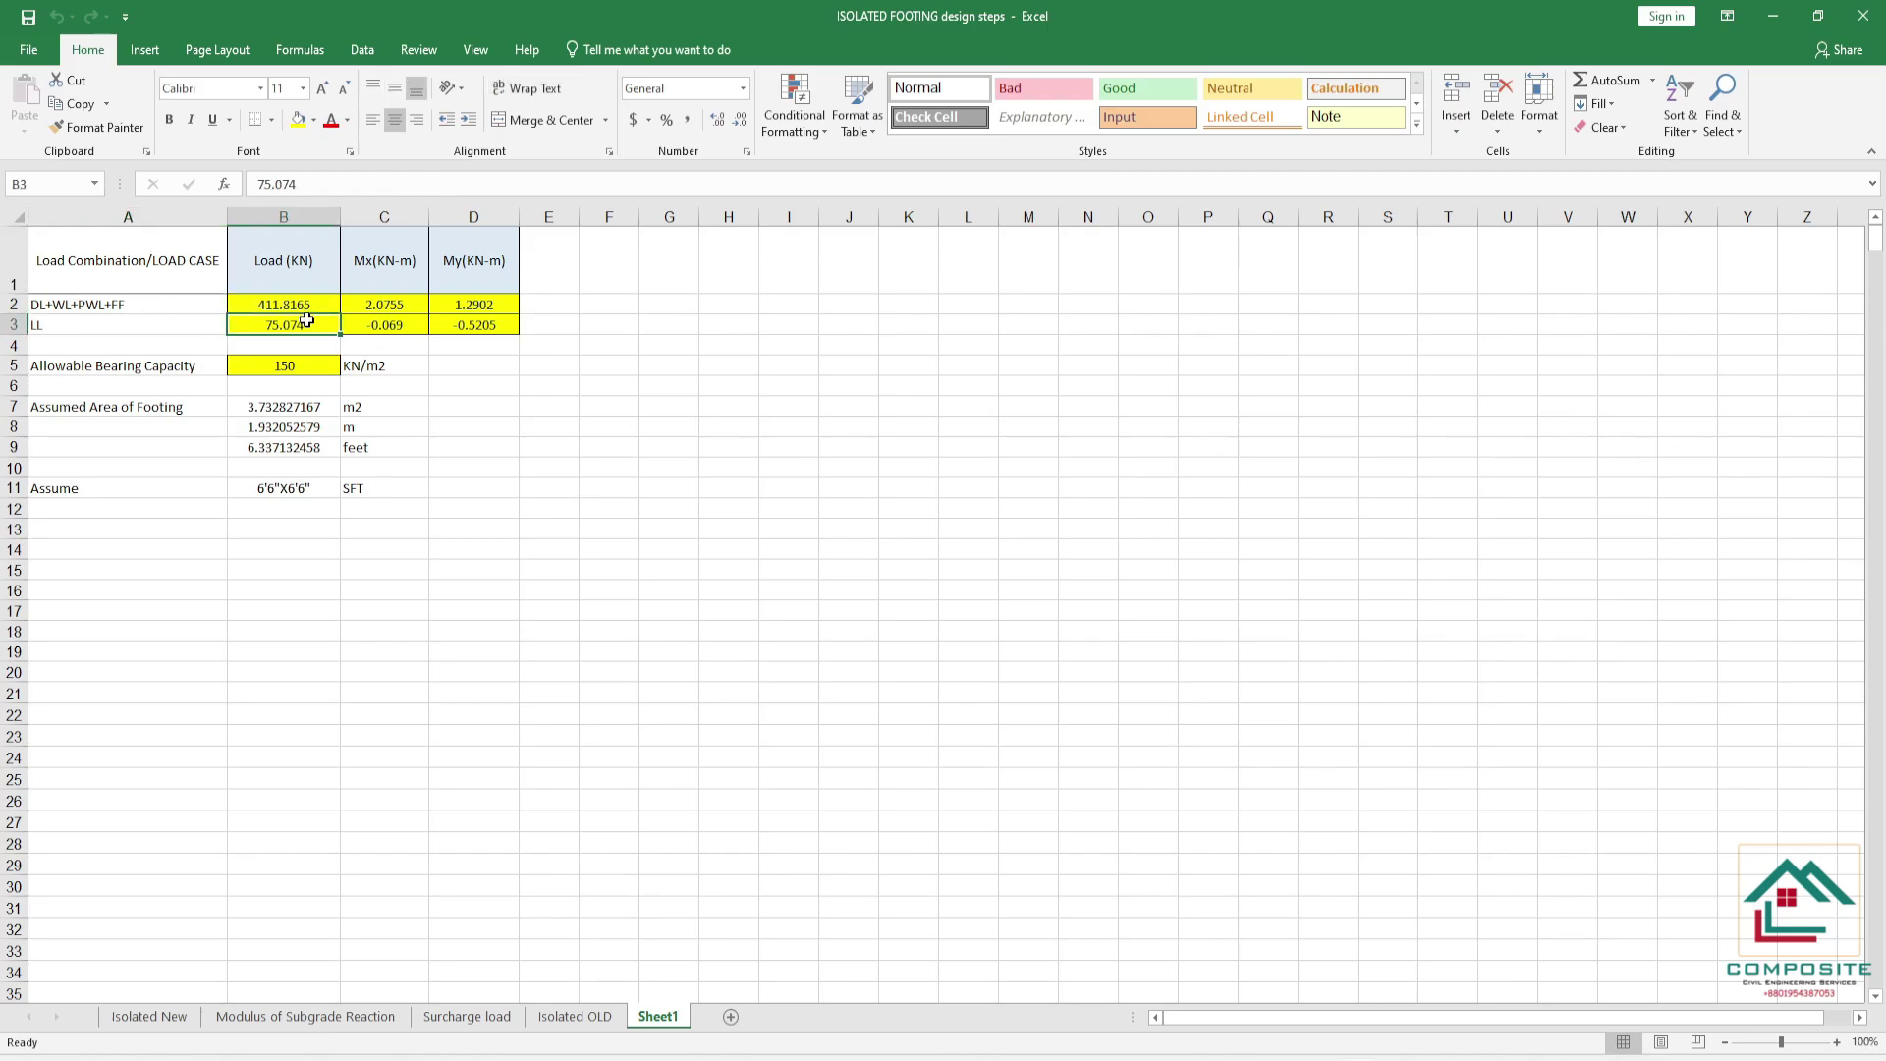
text(0)
click(308, 306)
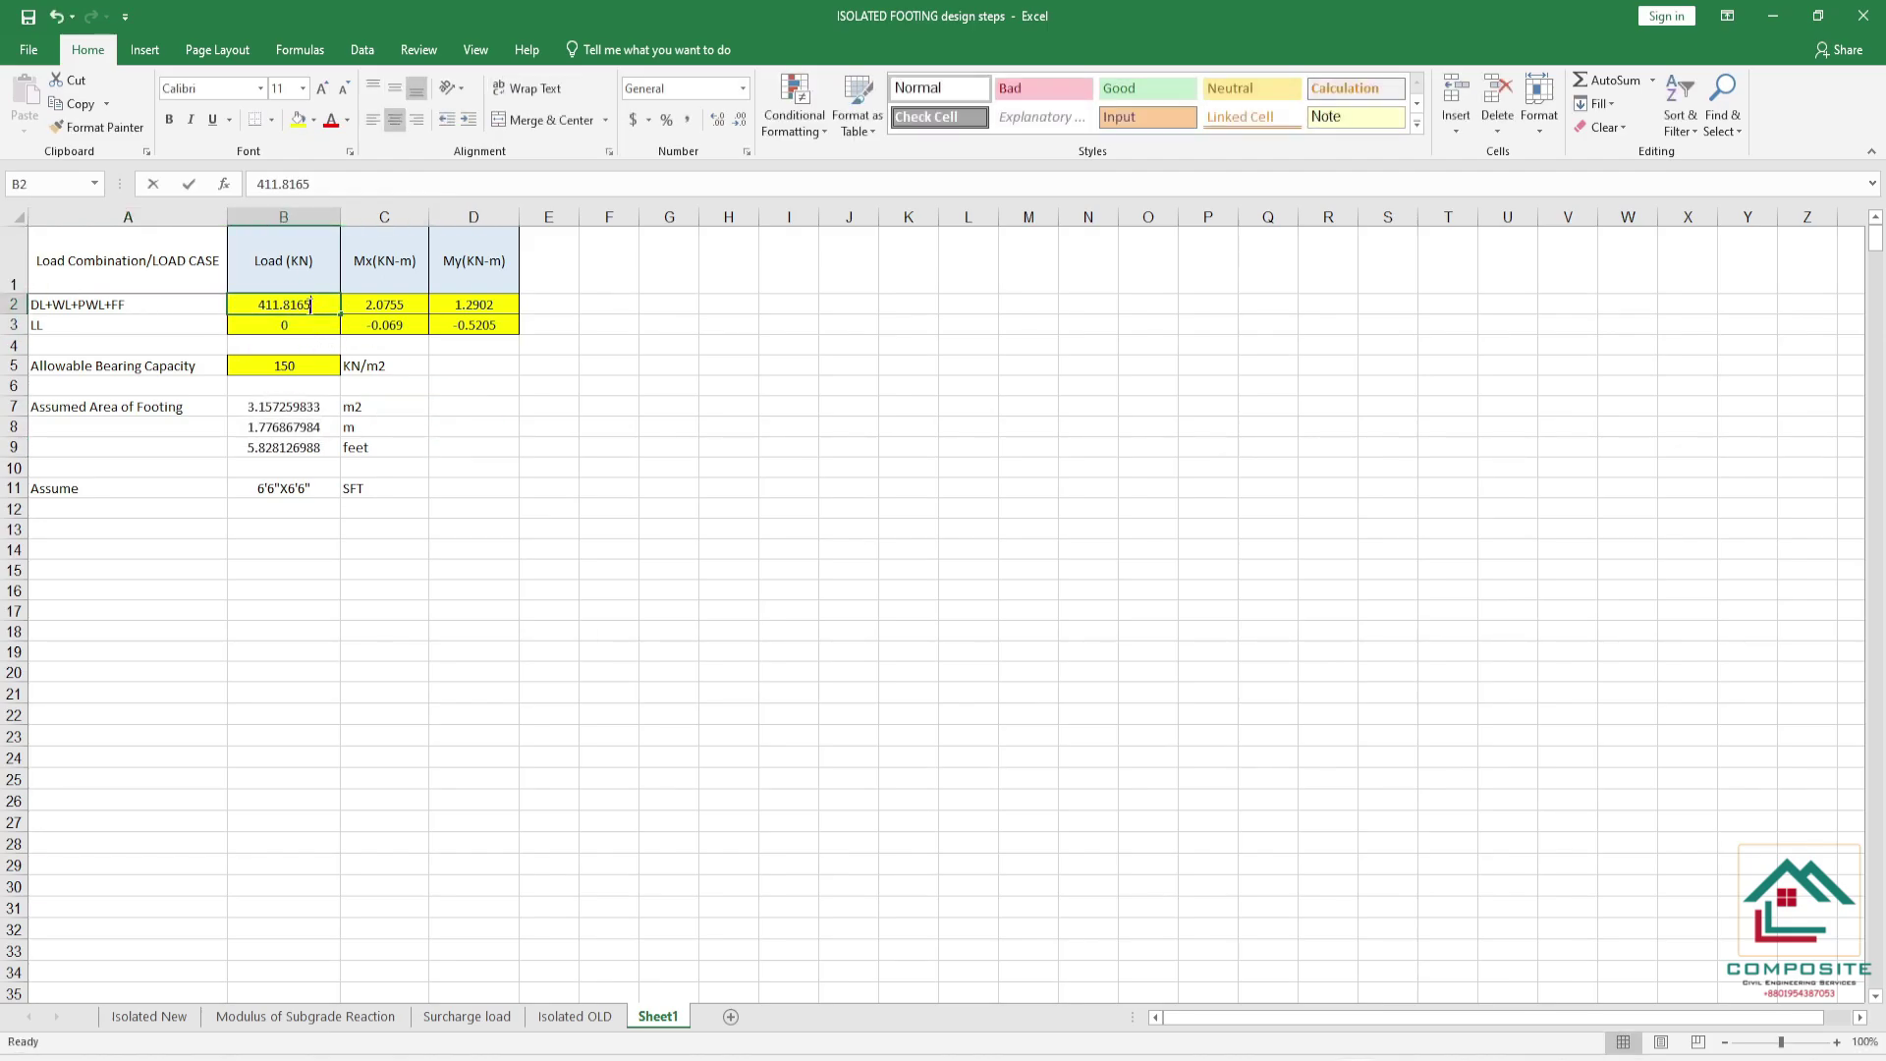
text(279)
click(680, 488)
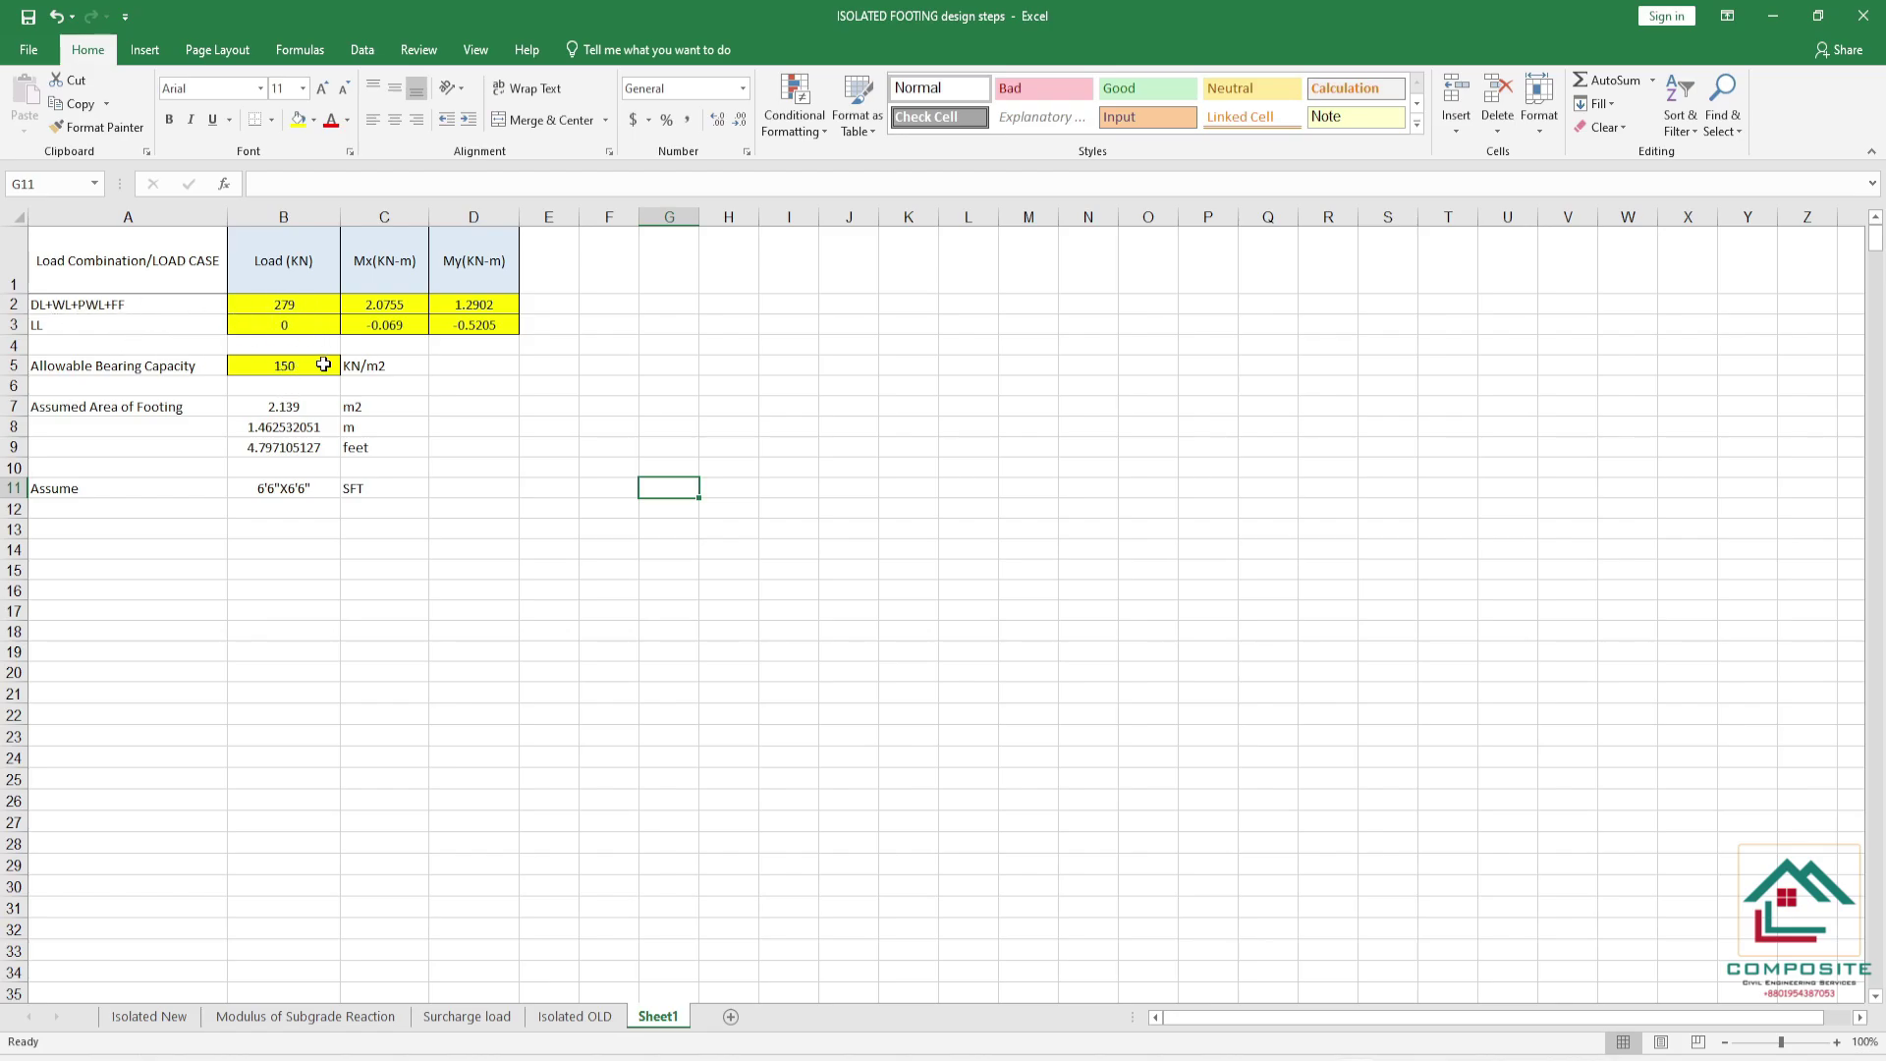
- Check the allowable bearing capacity and the footing width in feet, and clear the assumed footing size in B11
click(246, 371)
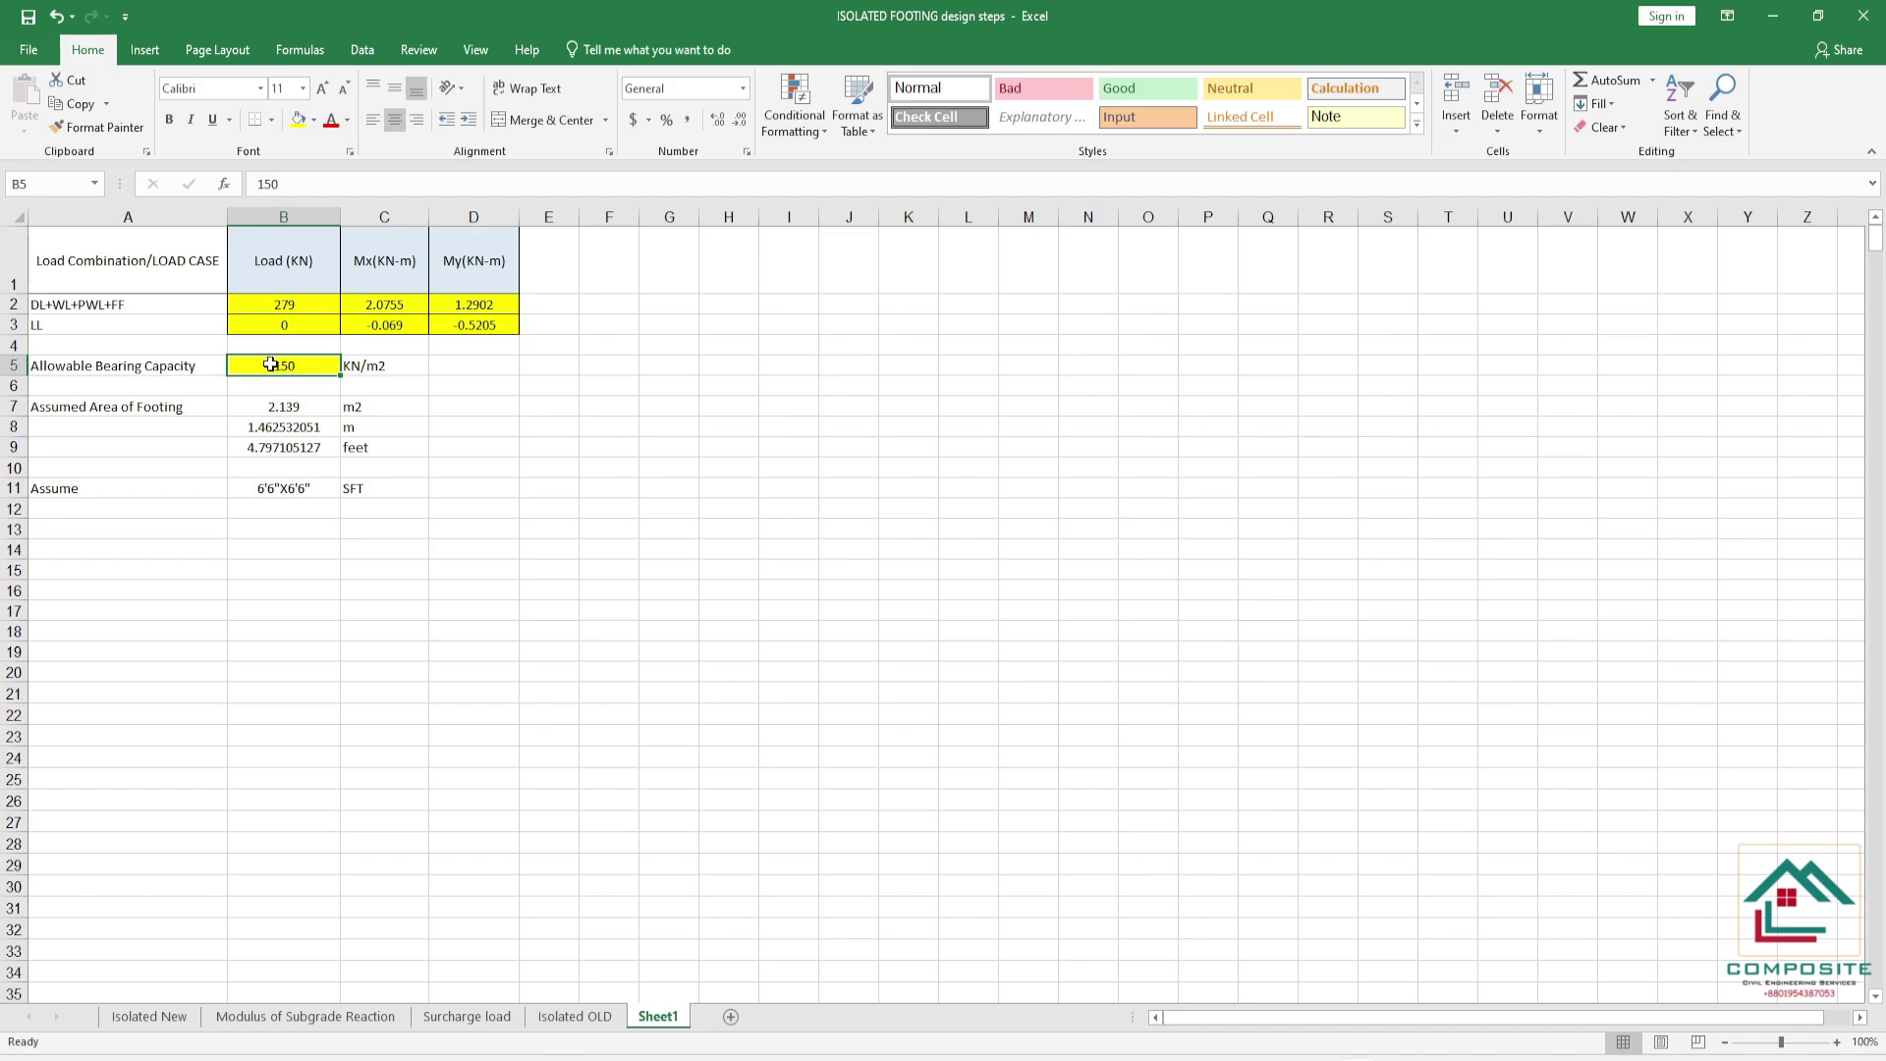
click(305, 446)
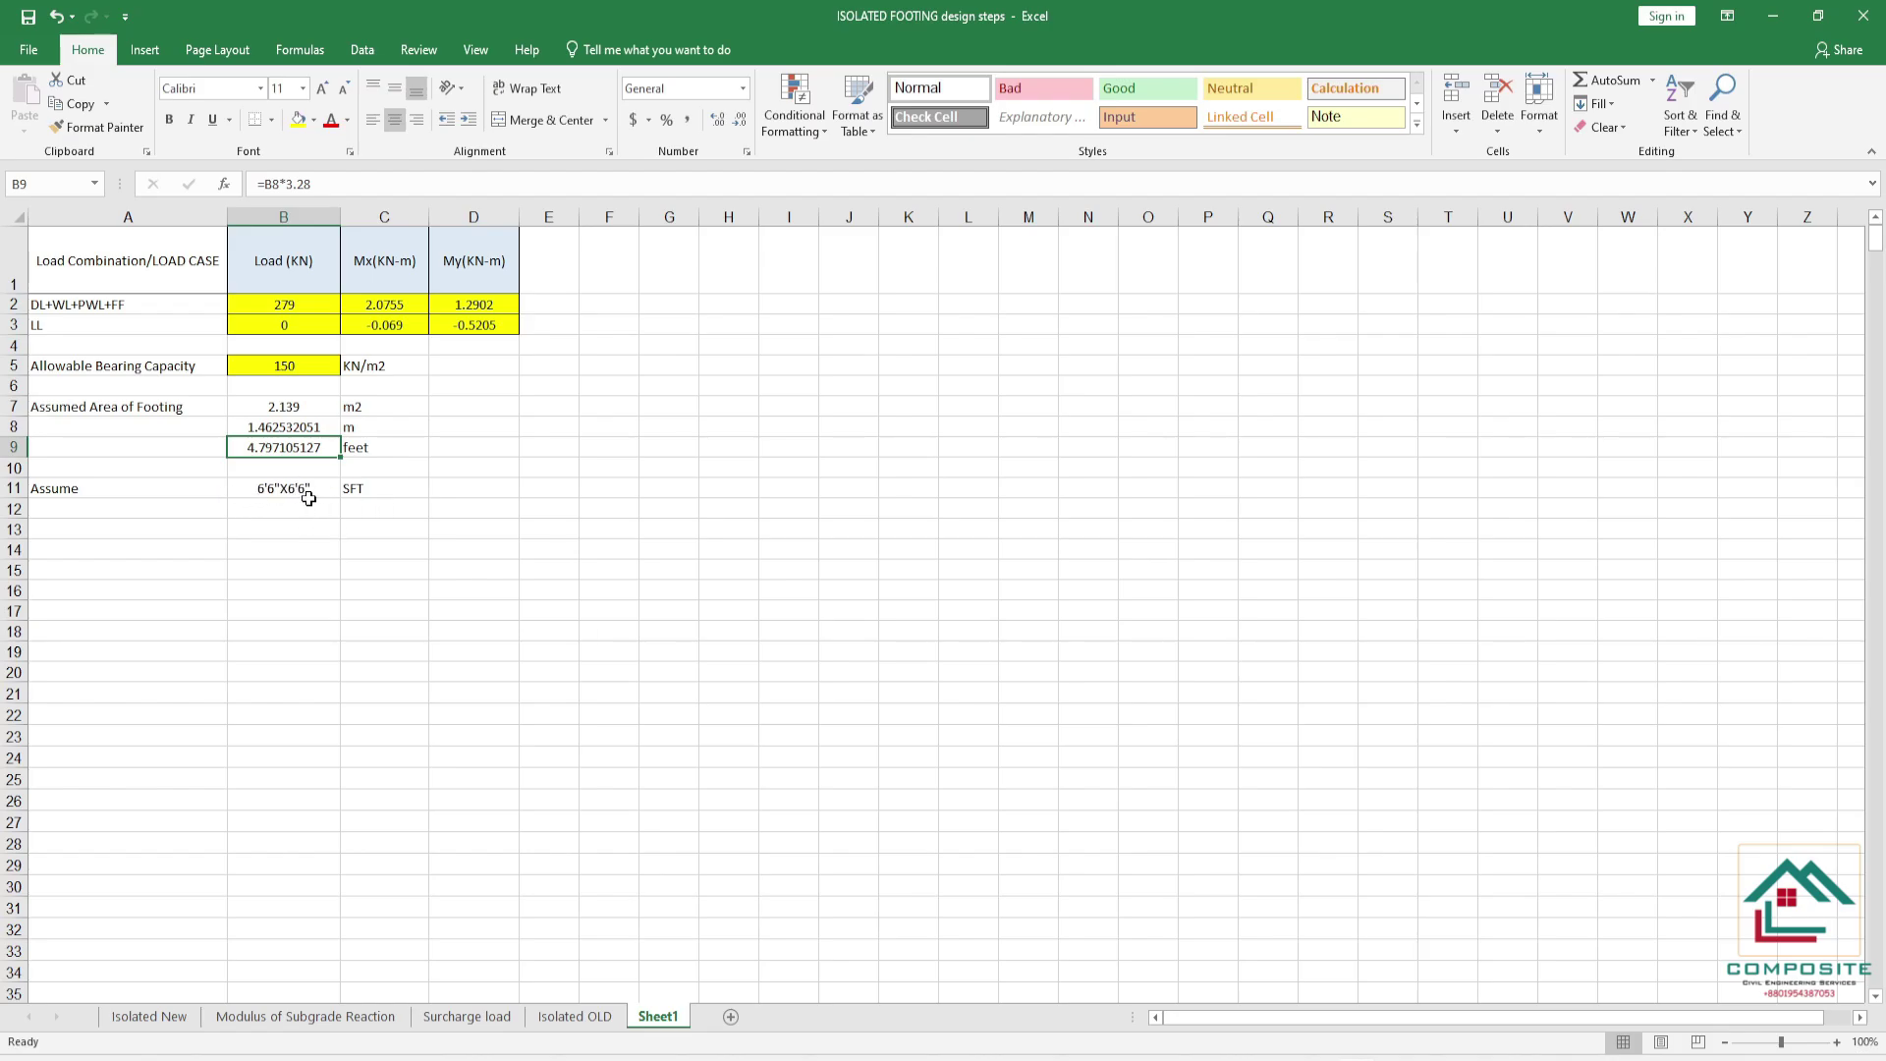
click(278, 491)
key(Delete)
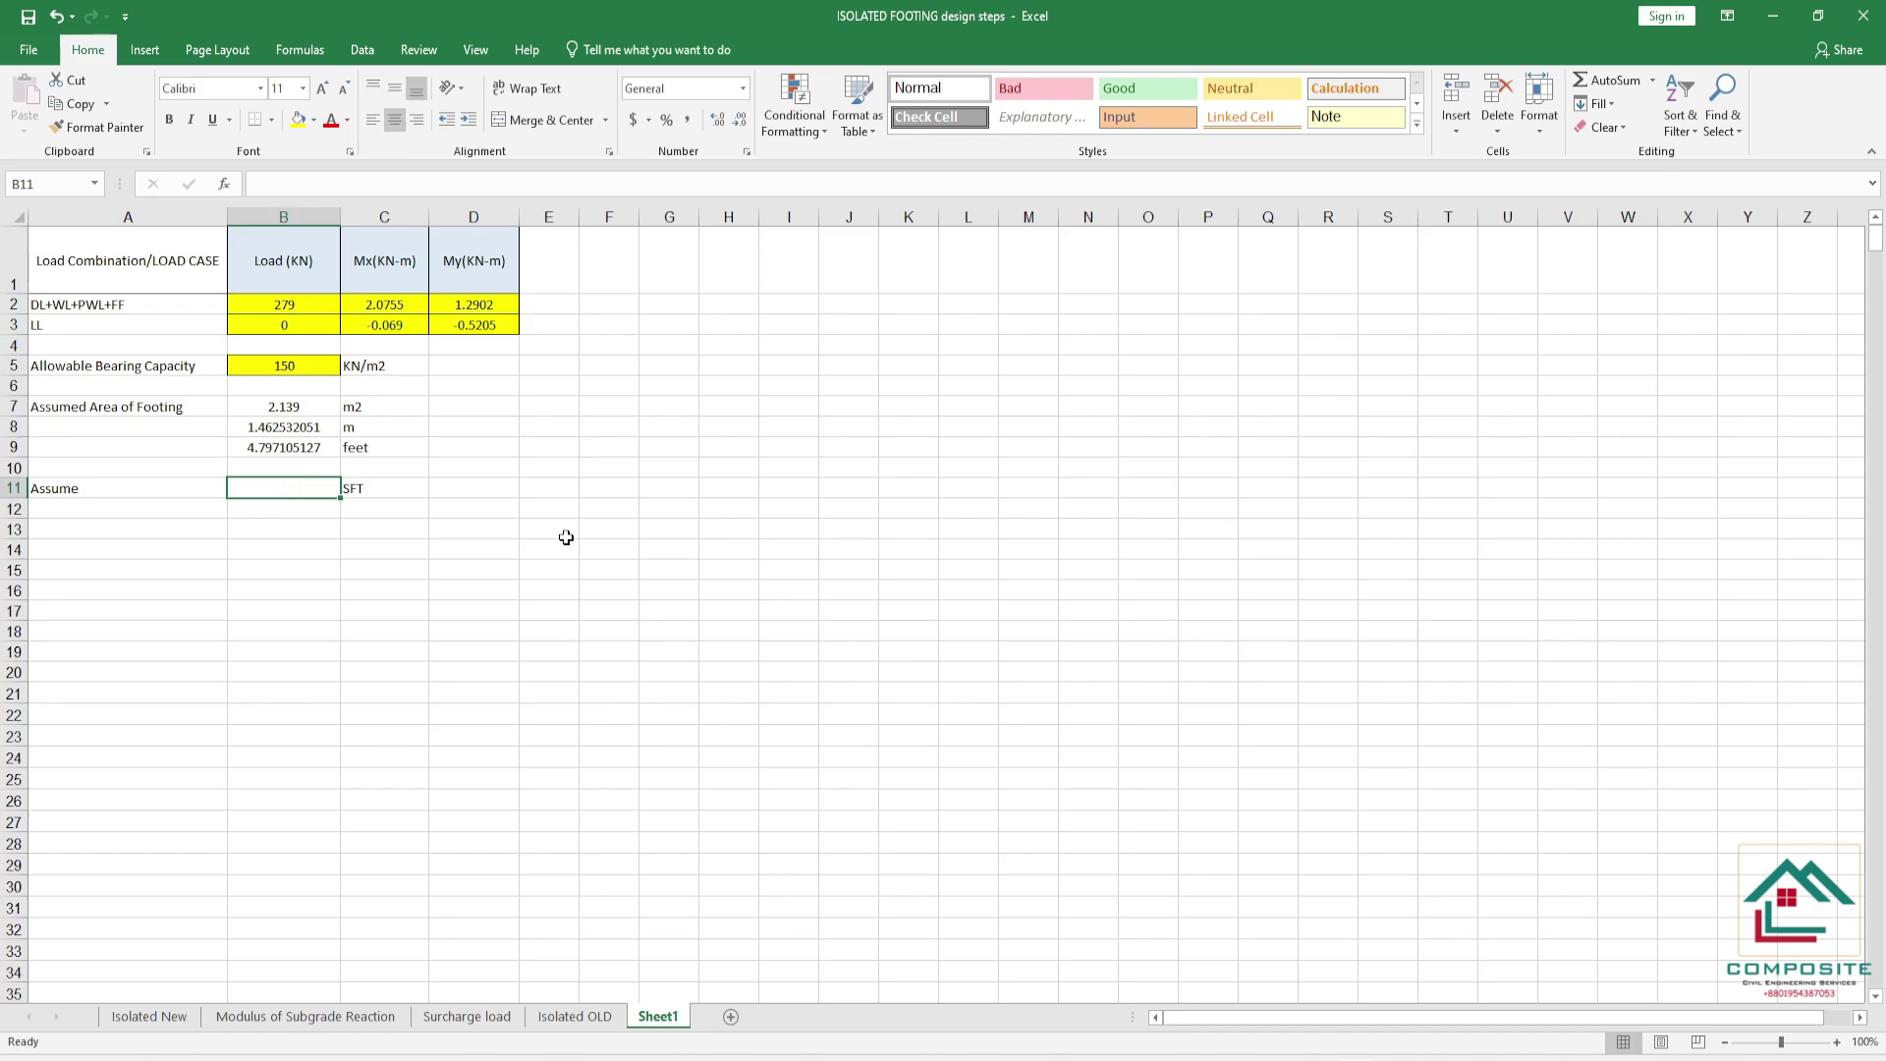
- Examine the formulas for the footing area and for its side length in metres and feet
click(283, 405)
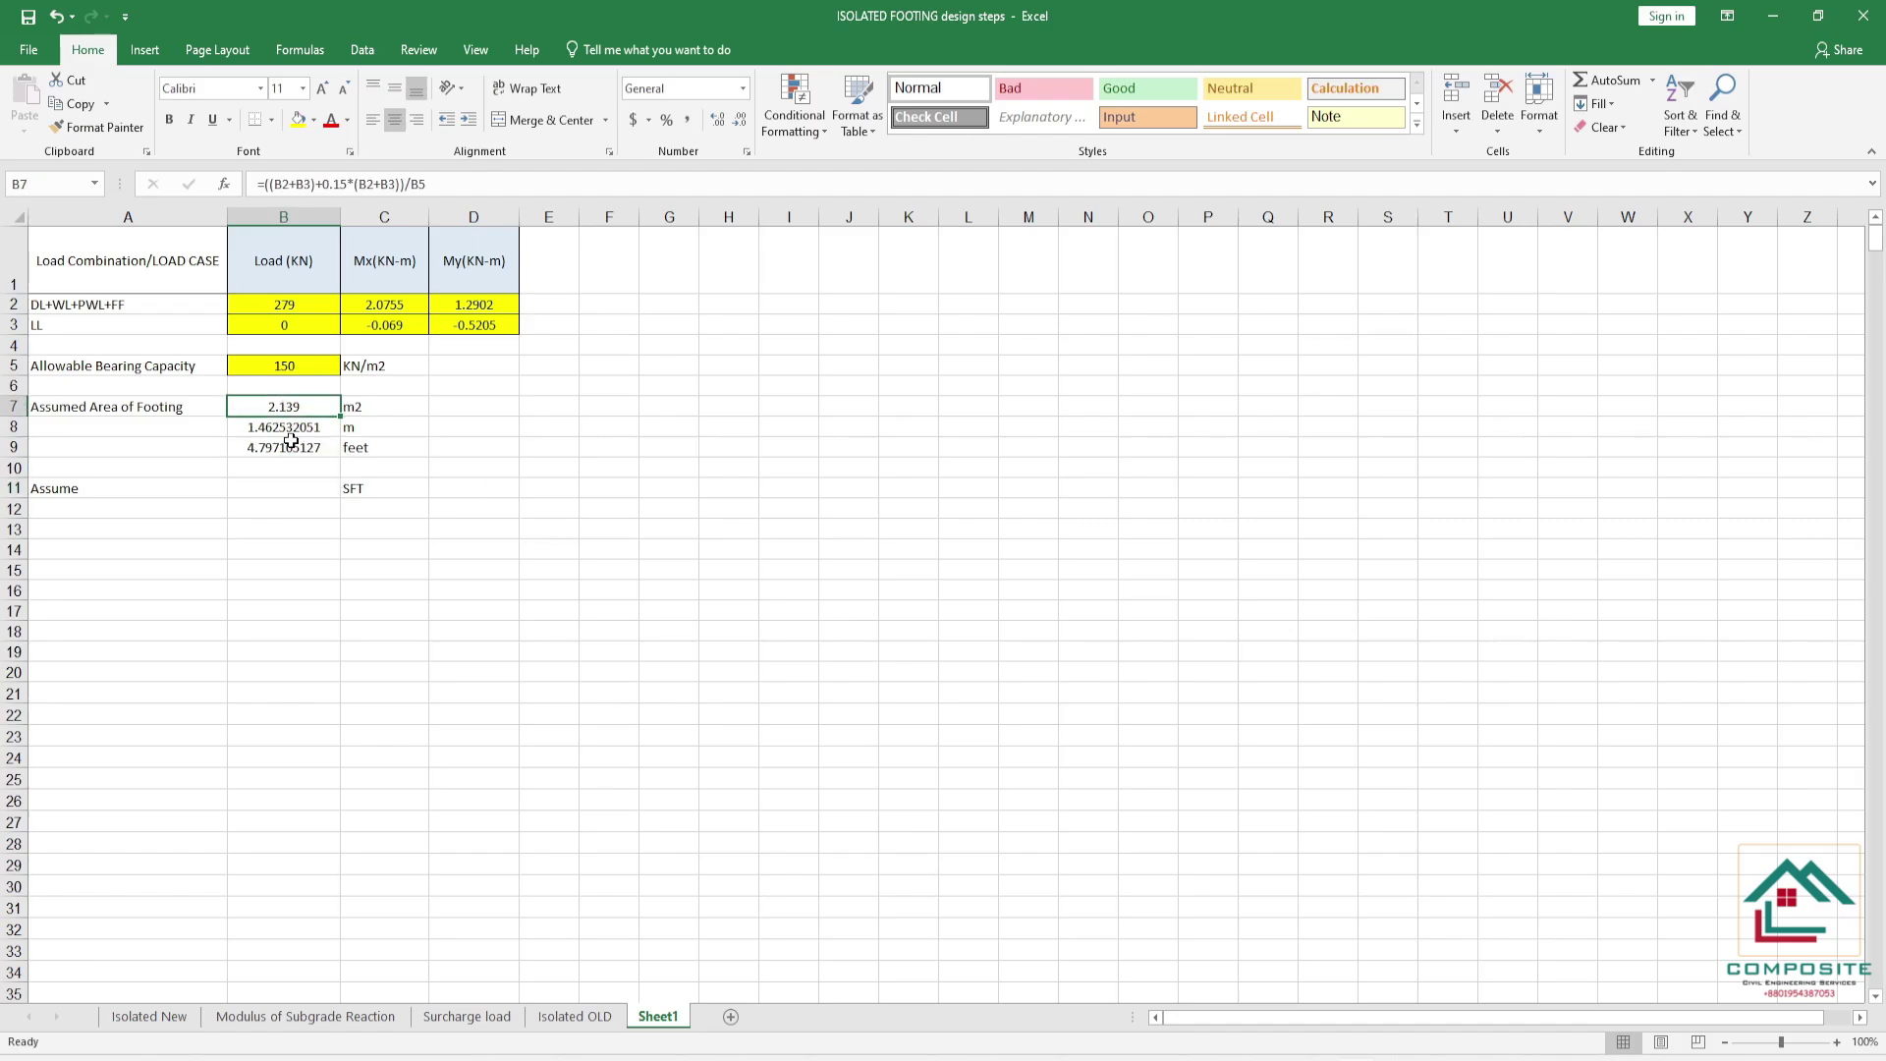
click(293, 429)
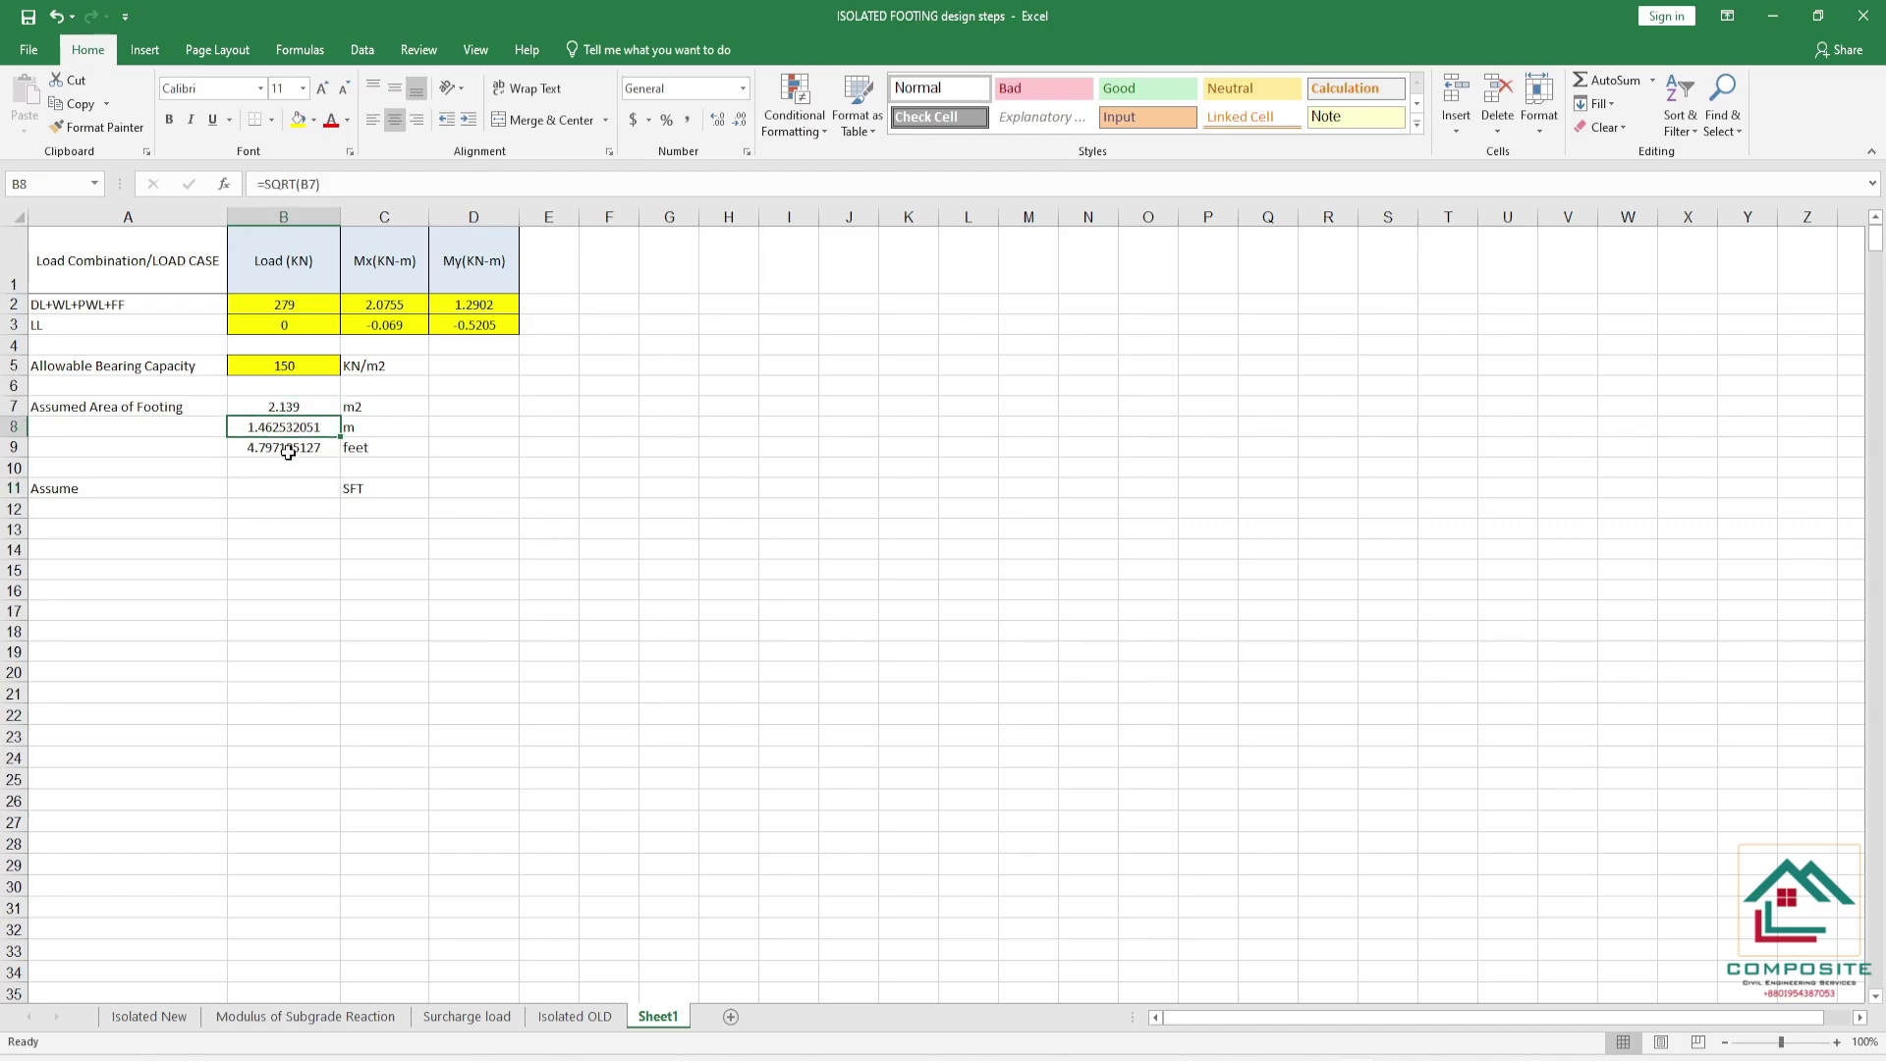
click(287, 450)
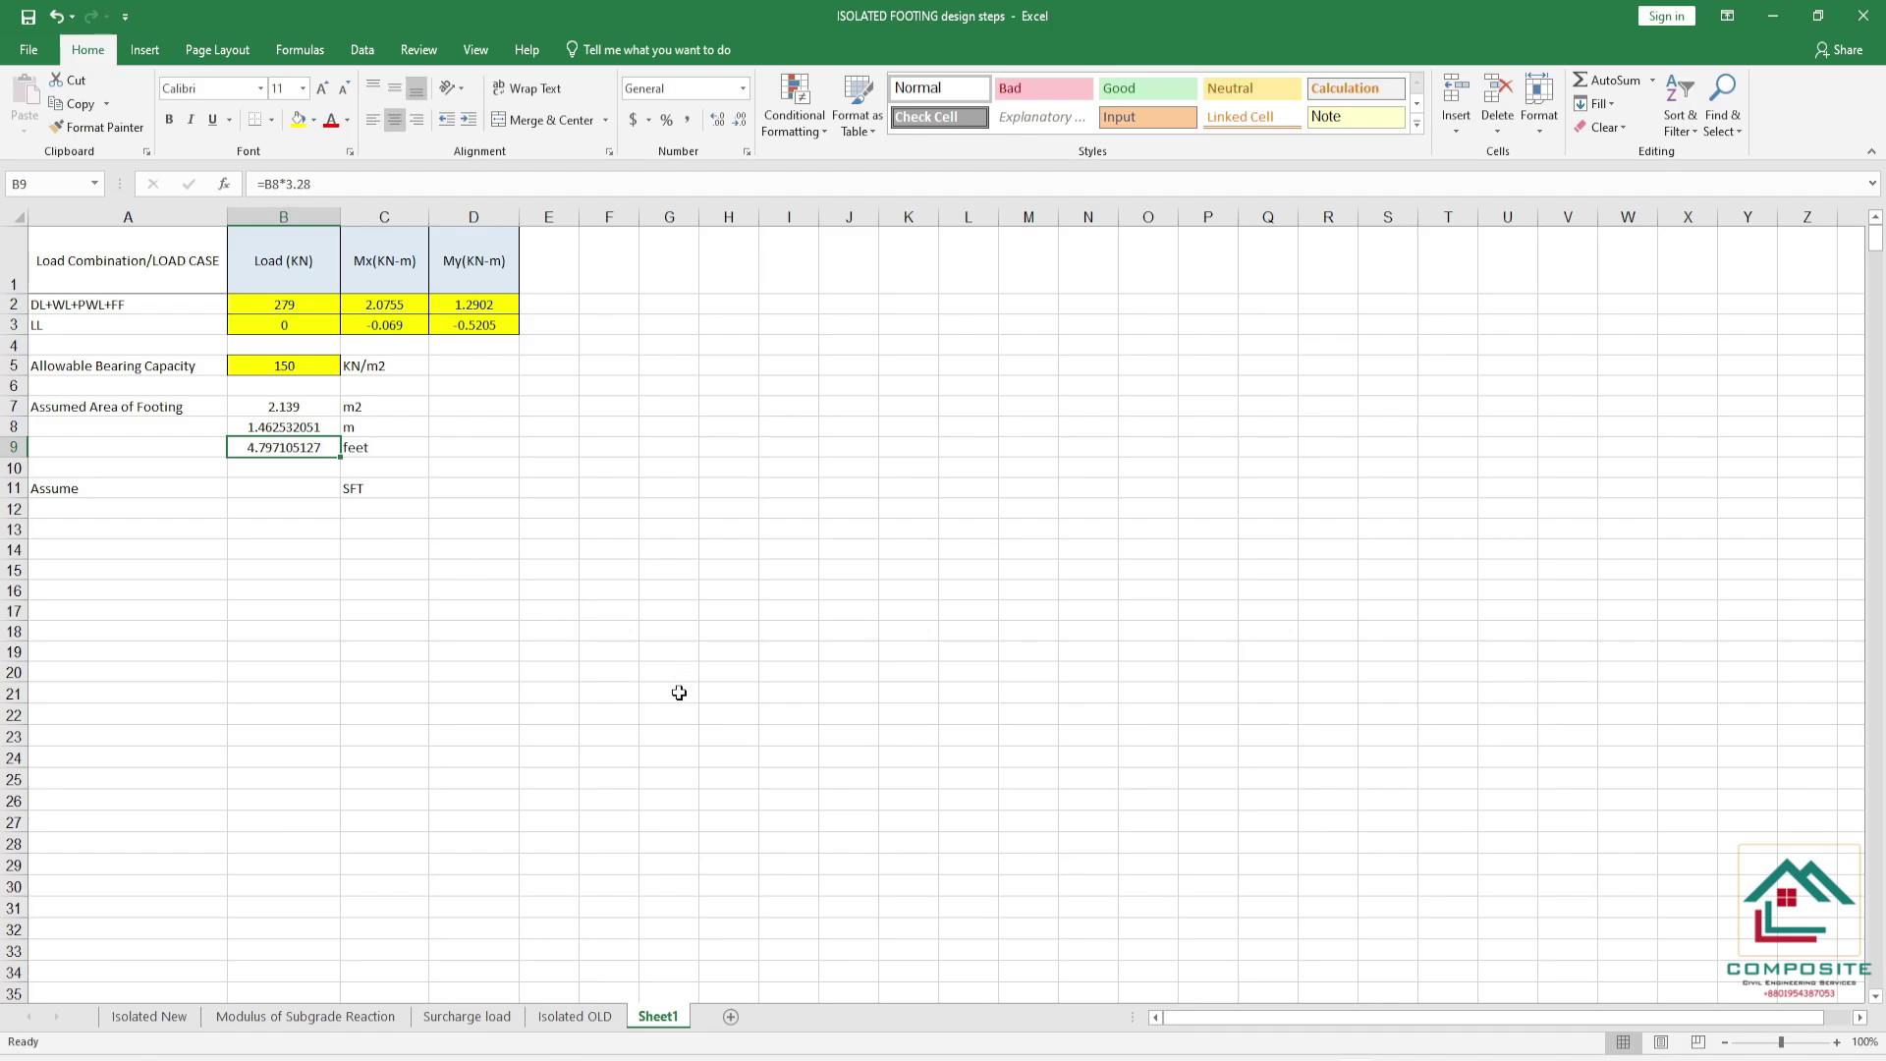
- Set the Mx and My moments to 0 for both the DL+WL+PWL+FF and LL rows
click(393, 310)
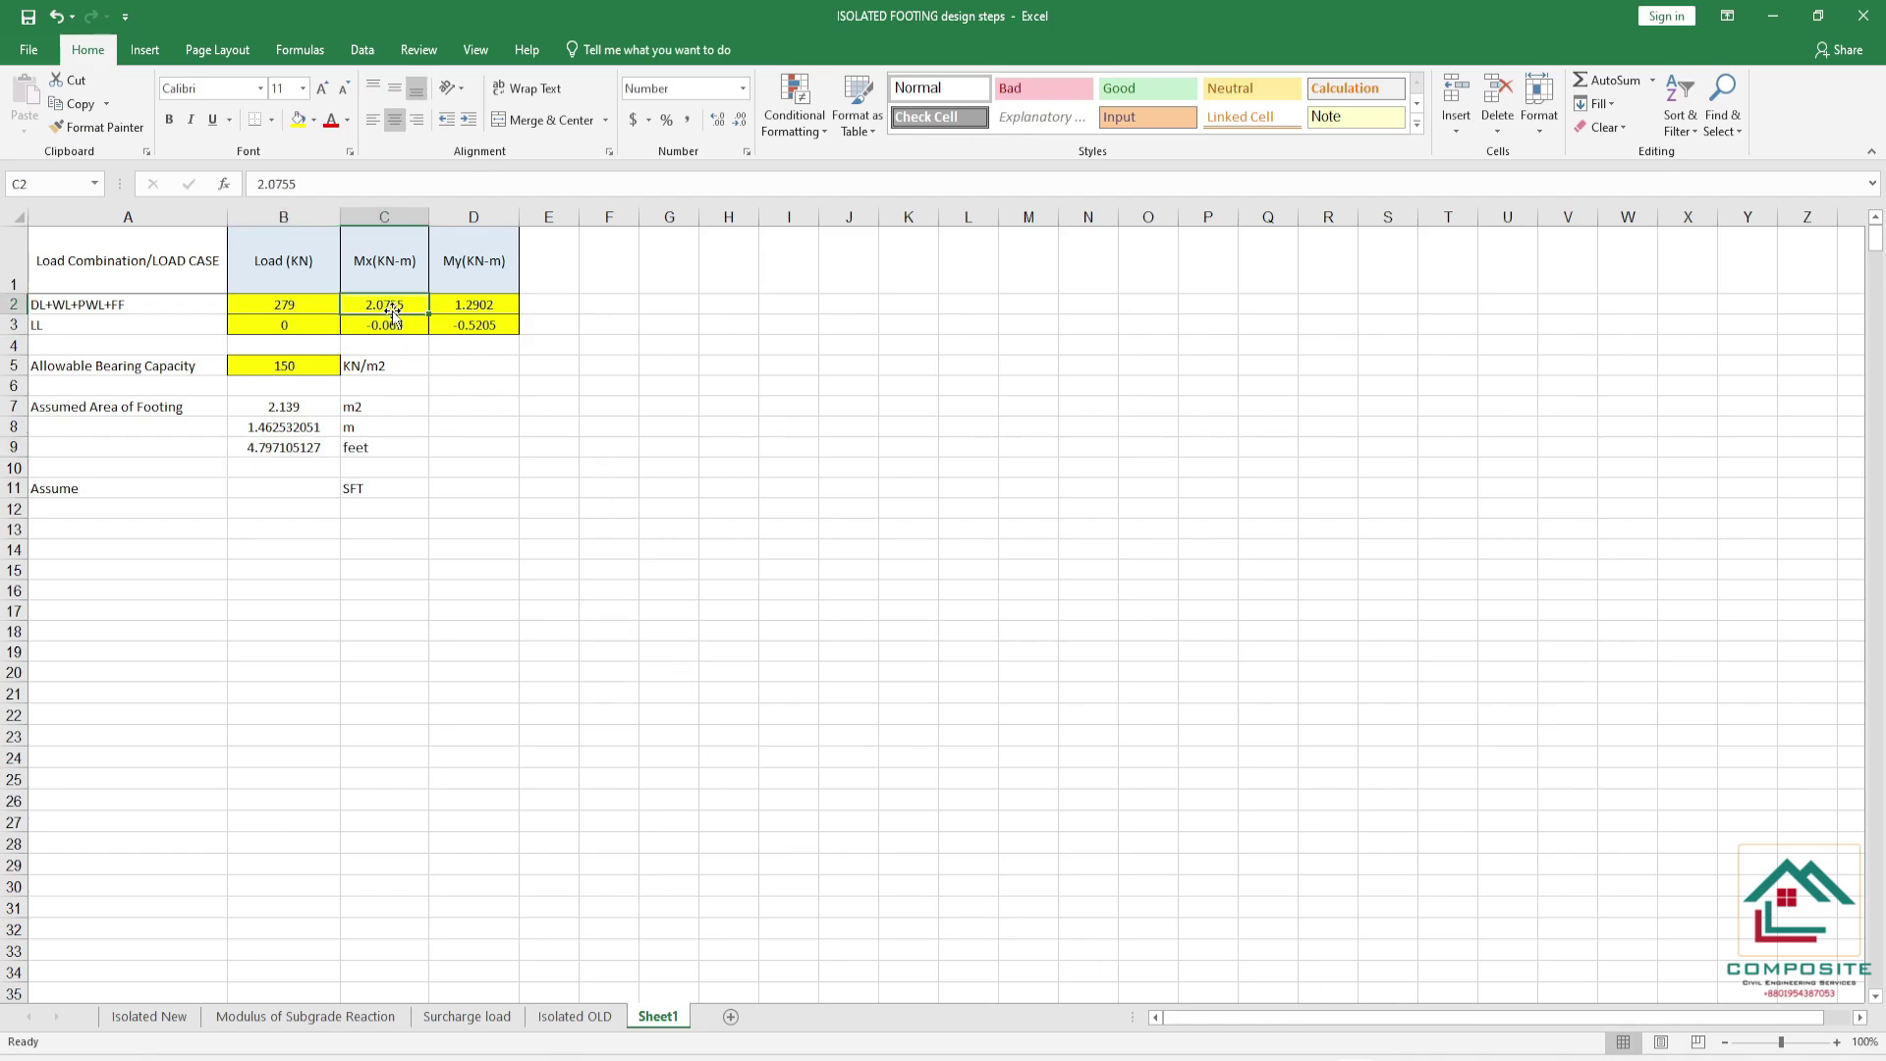
text(0)
click(508, 307)
text(0)
click(478, 334)
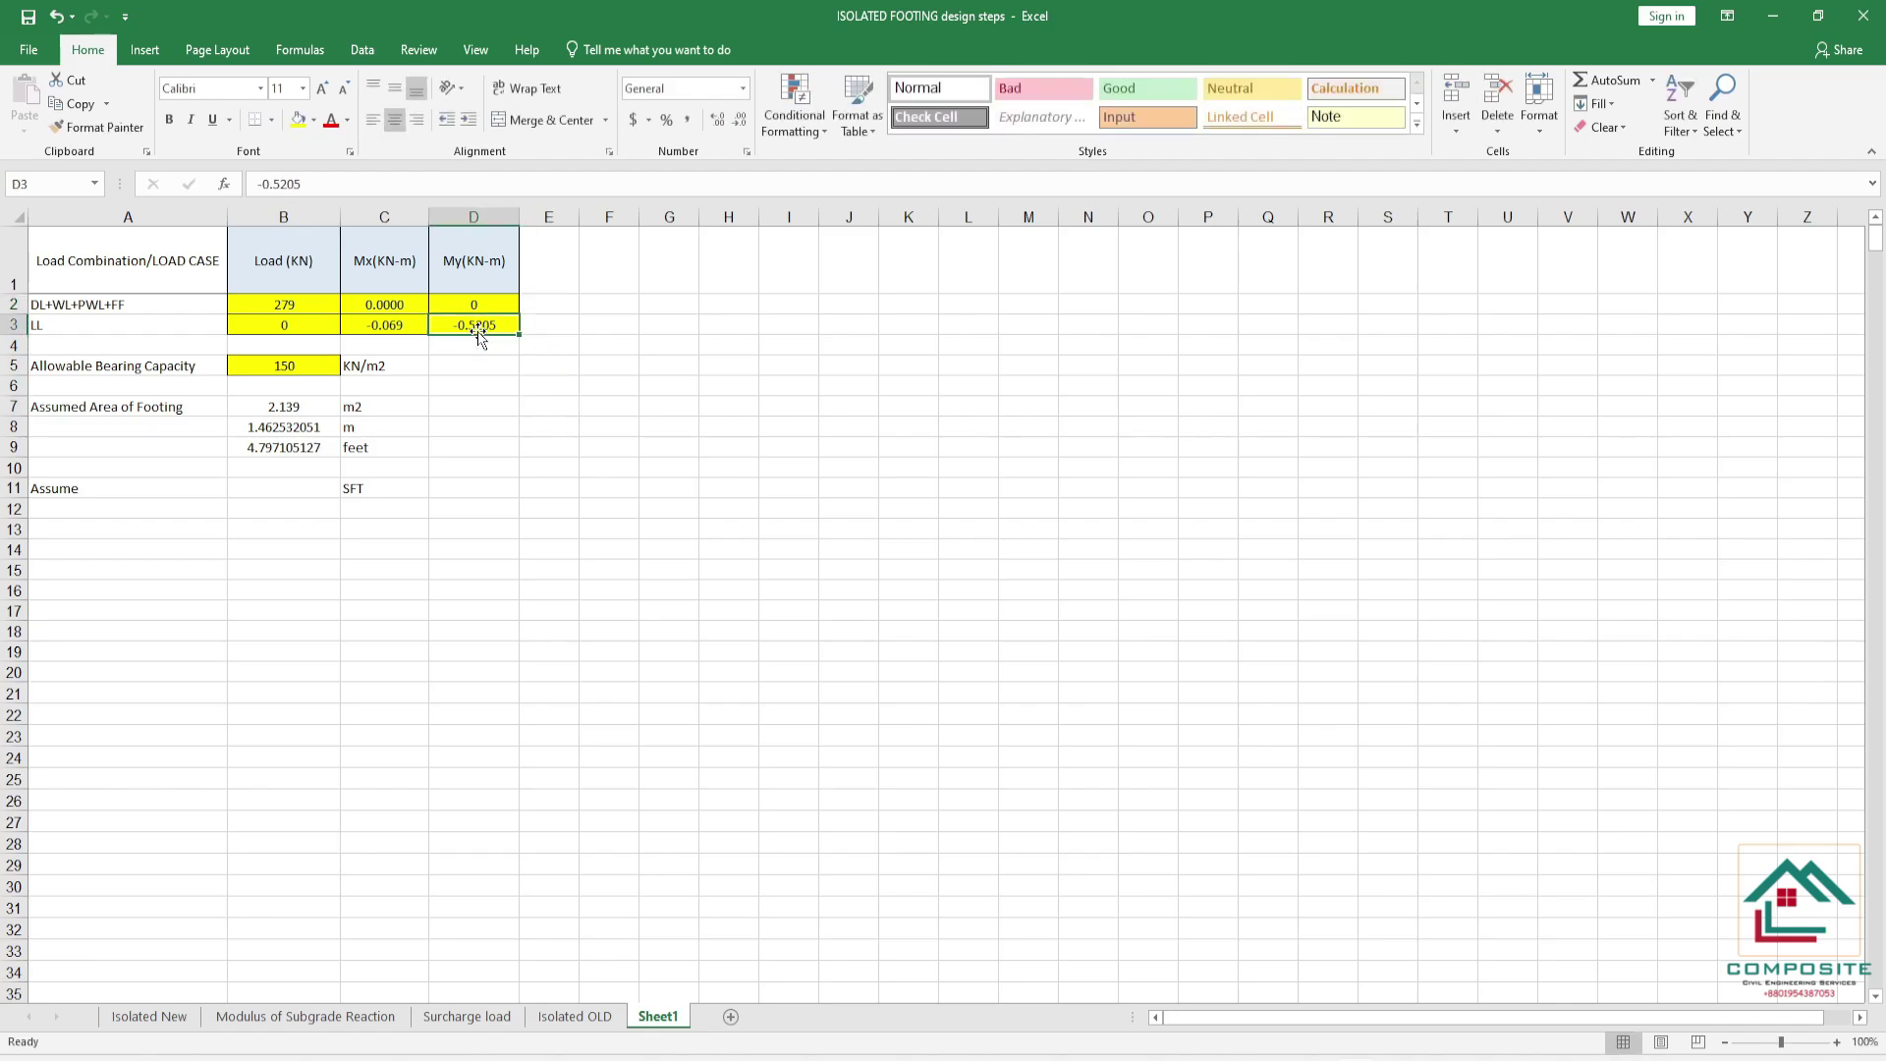
text(0)
click(548, 509)
click(405, 327)
text(0)
click(511, 593)
click(316, 432)
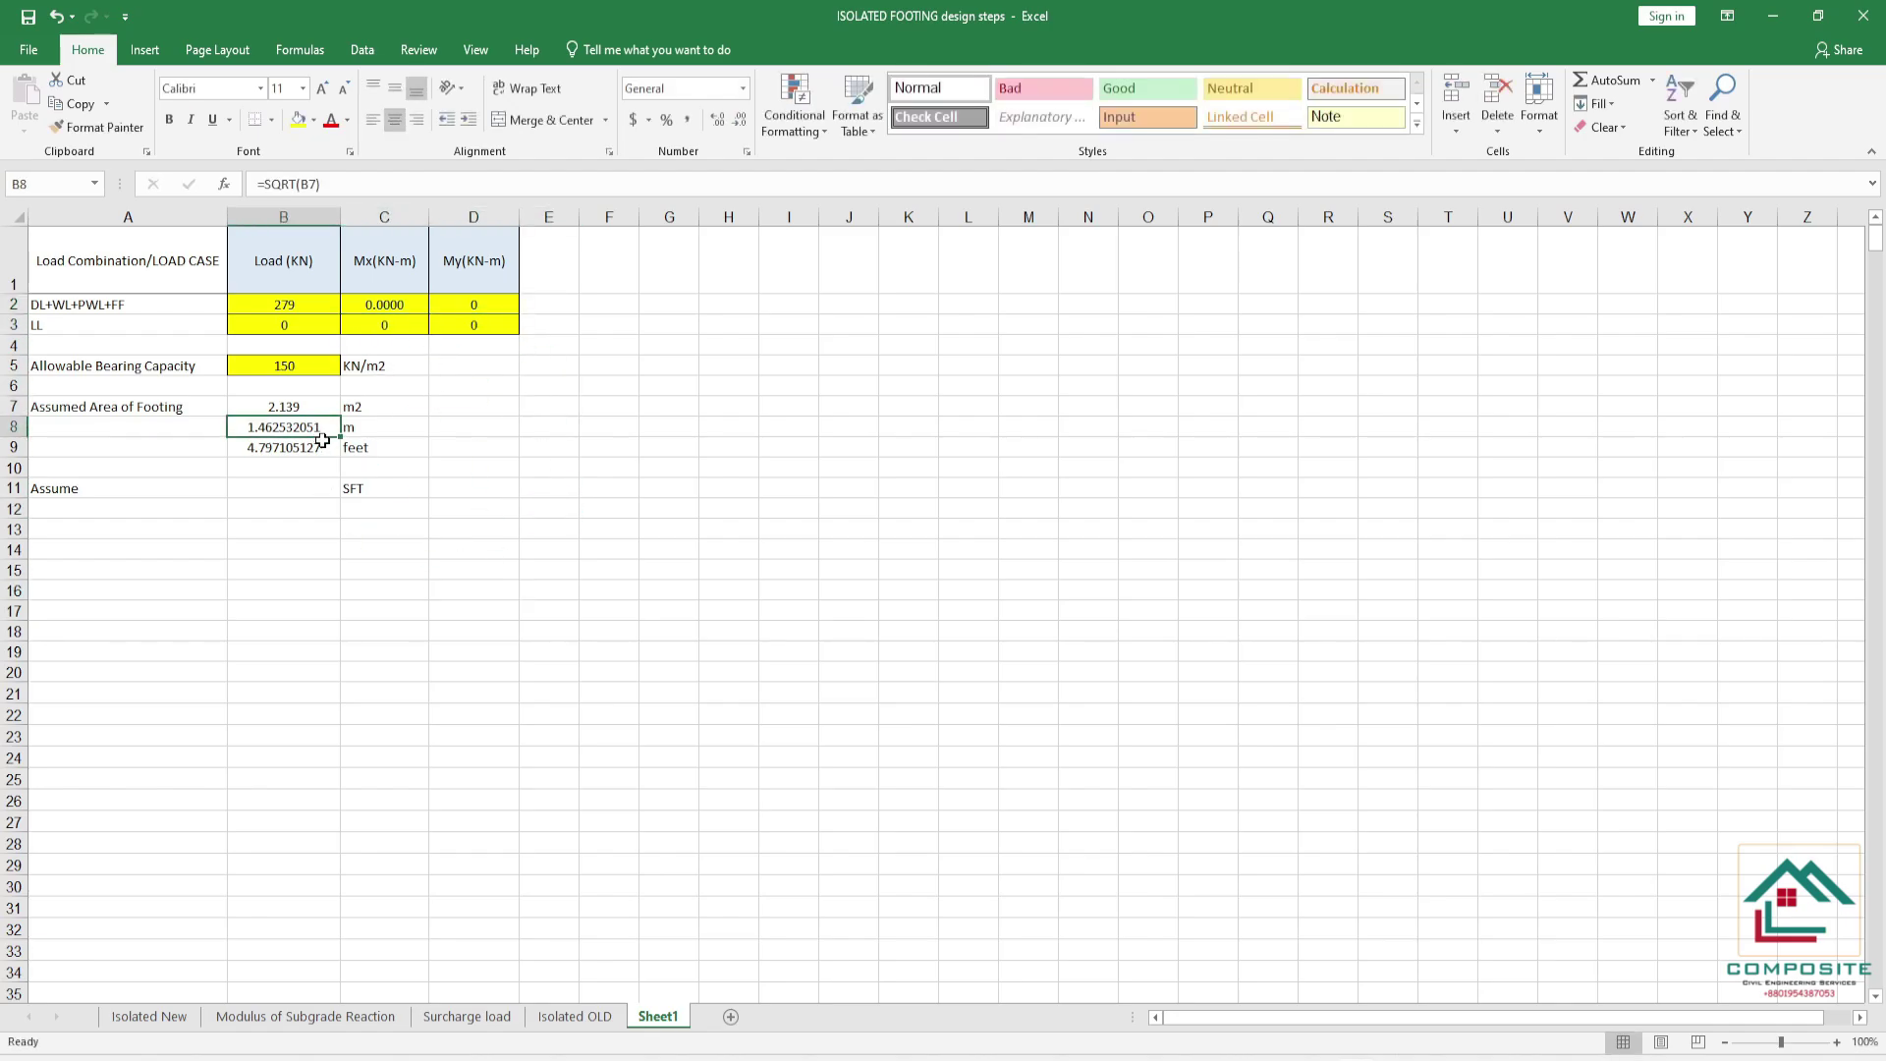
- Check the formula for the footing side length in feet and calculate 4.79 × 4.79 on the calculator
click(322, 444)
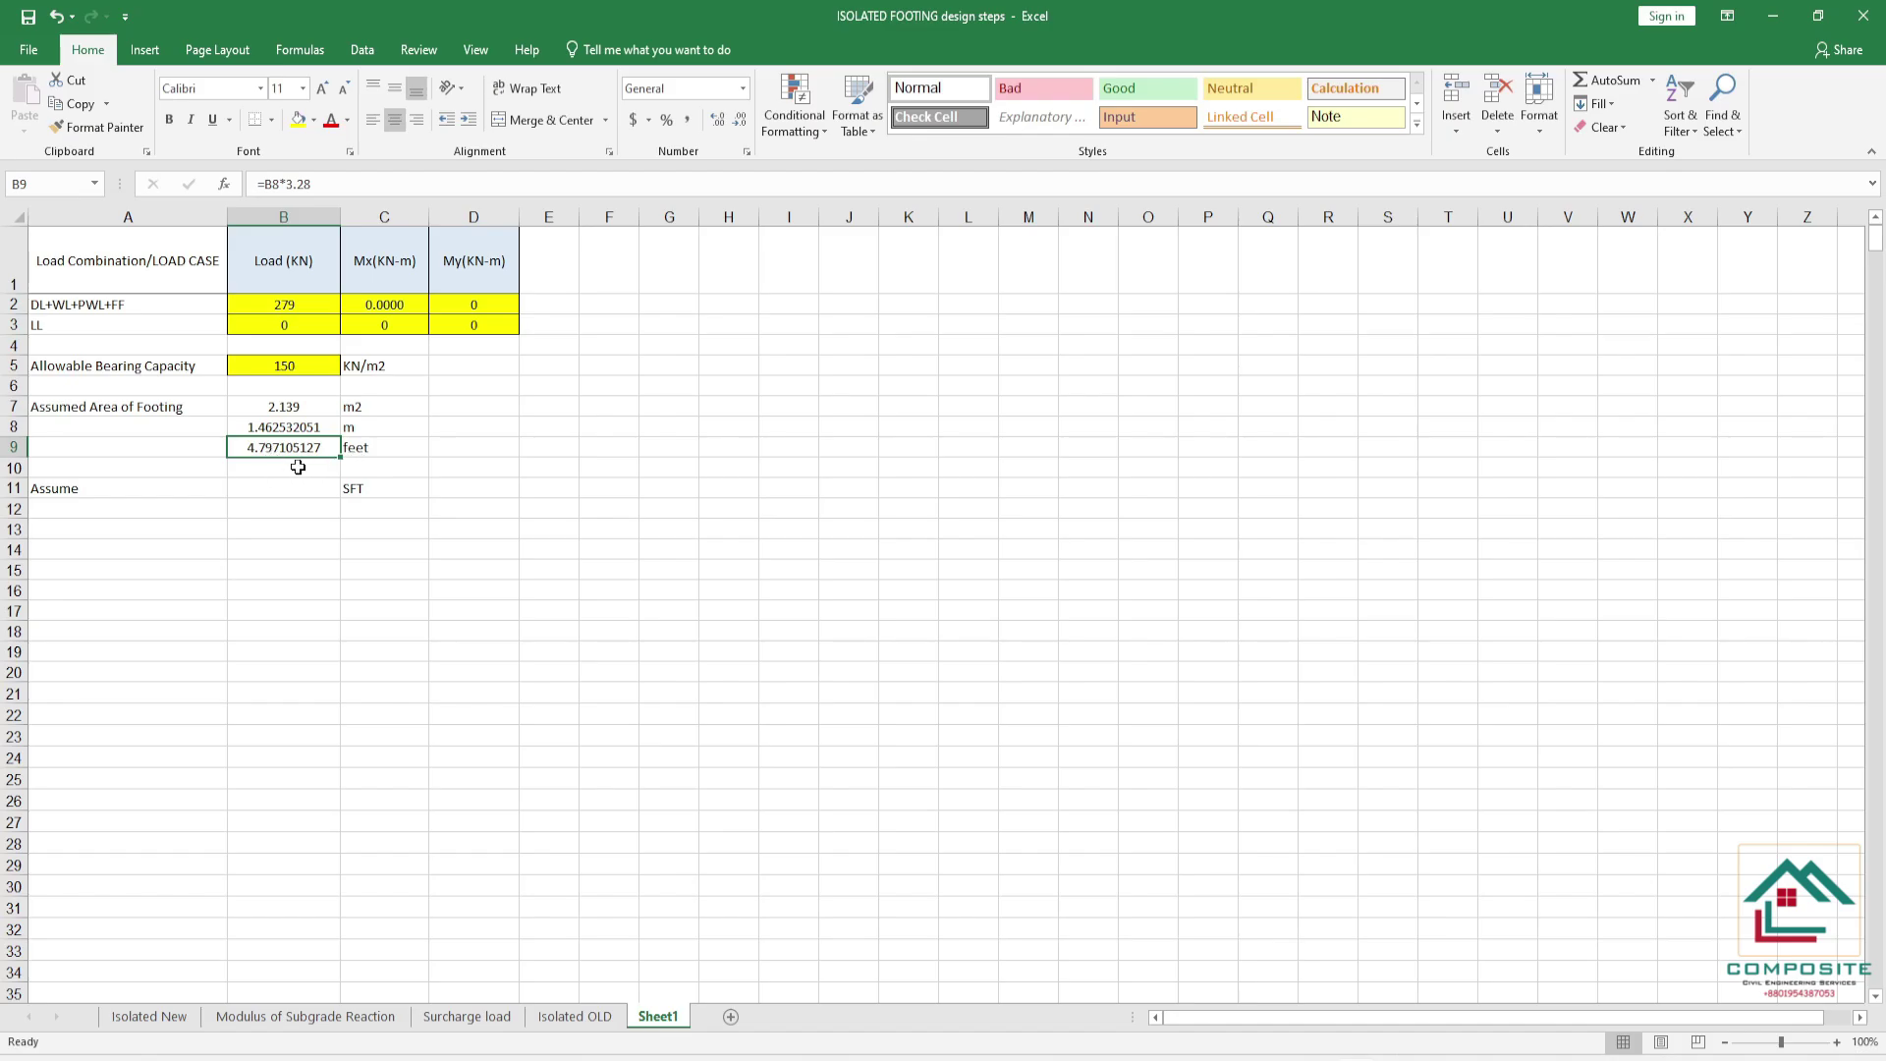
key(alt+Tab)
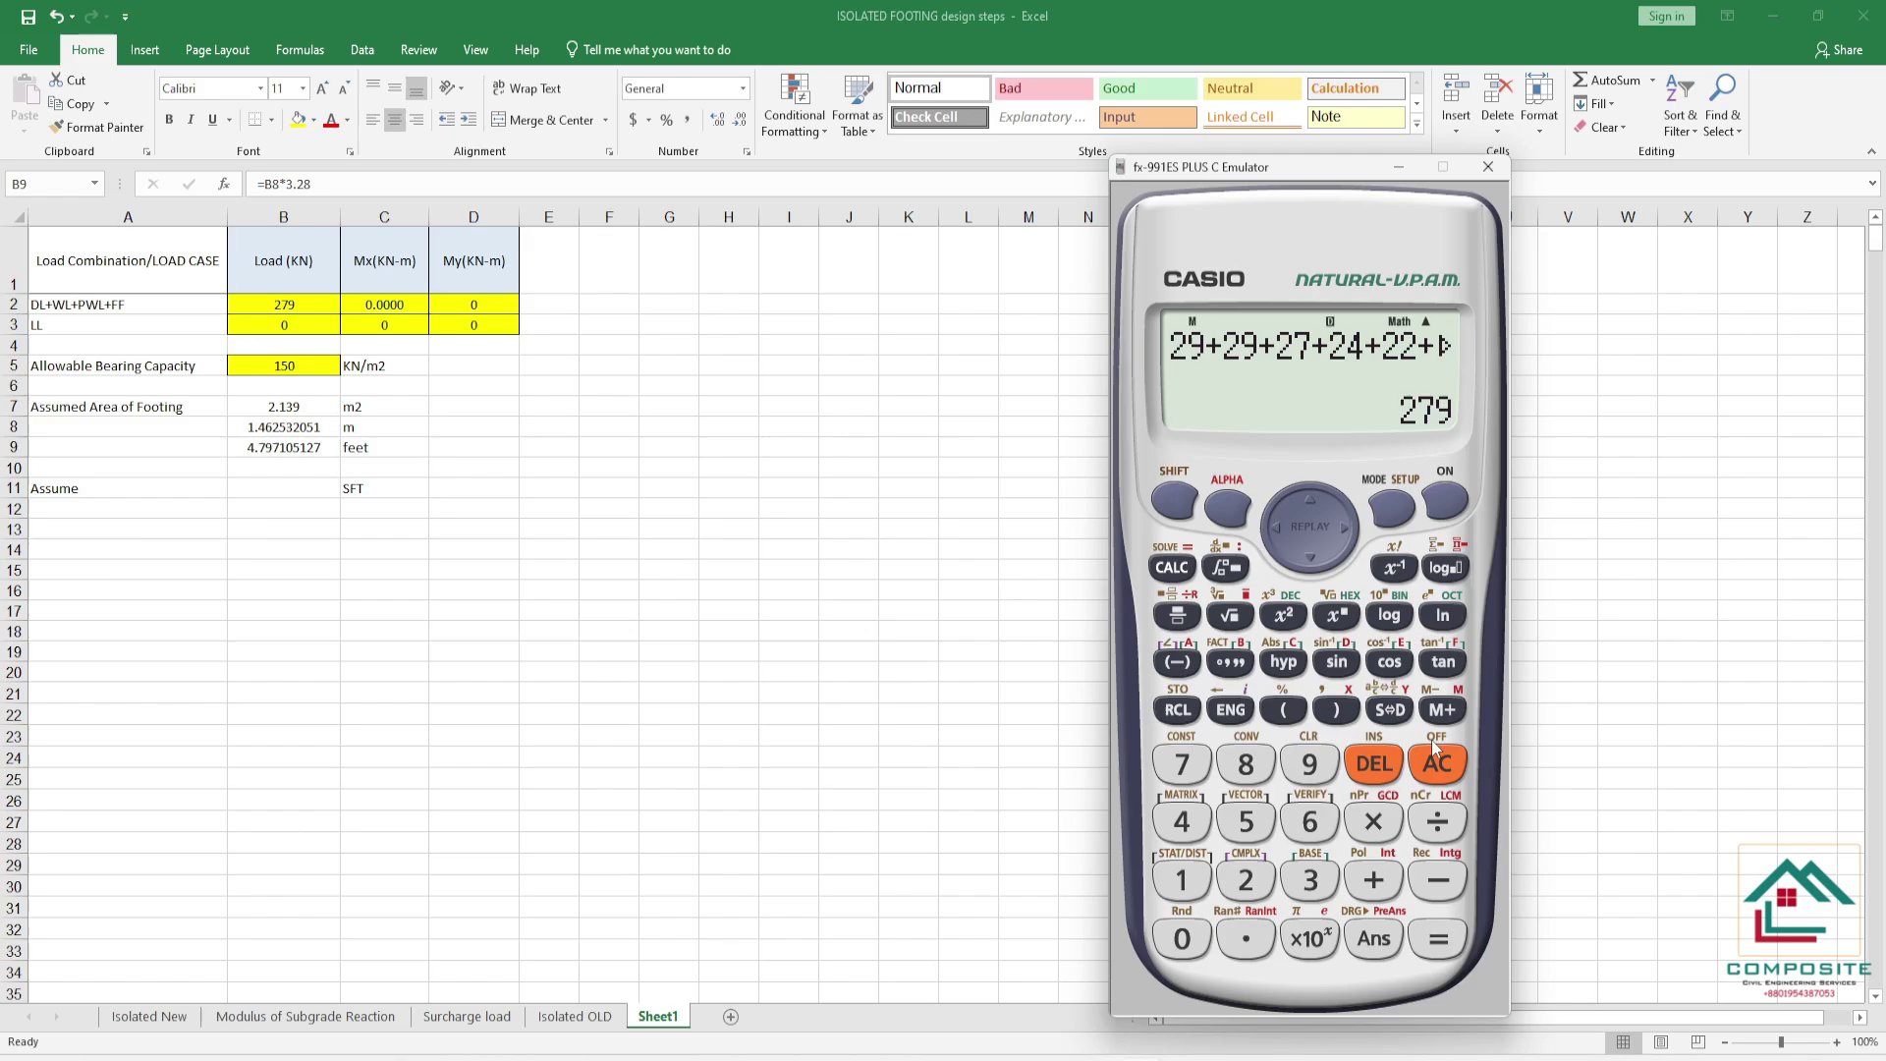
click(1437, 763)
click(1182, 822)
text(.)
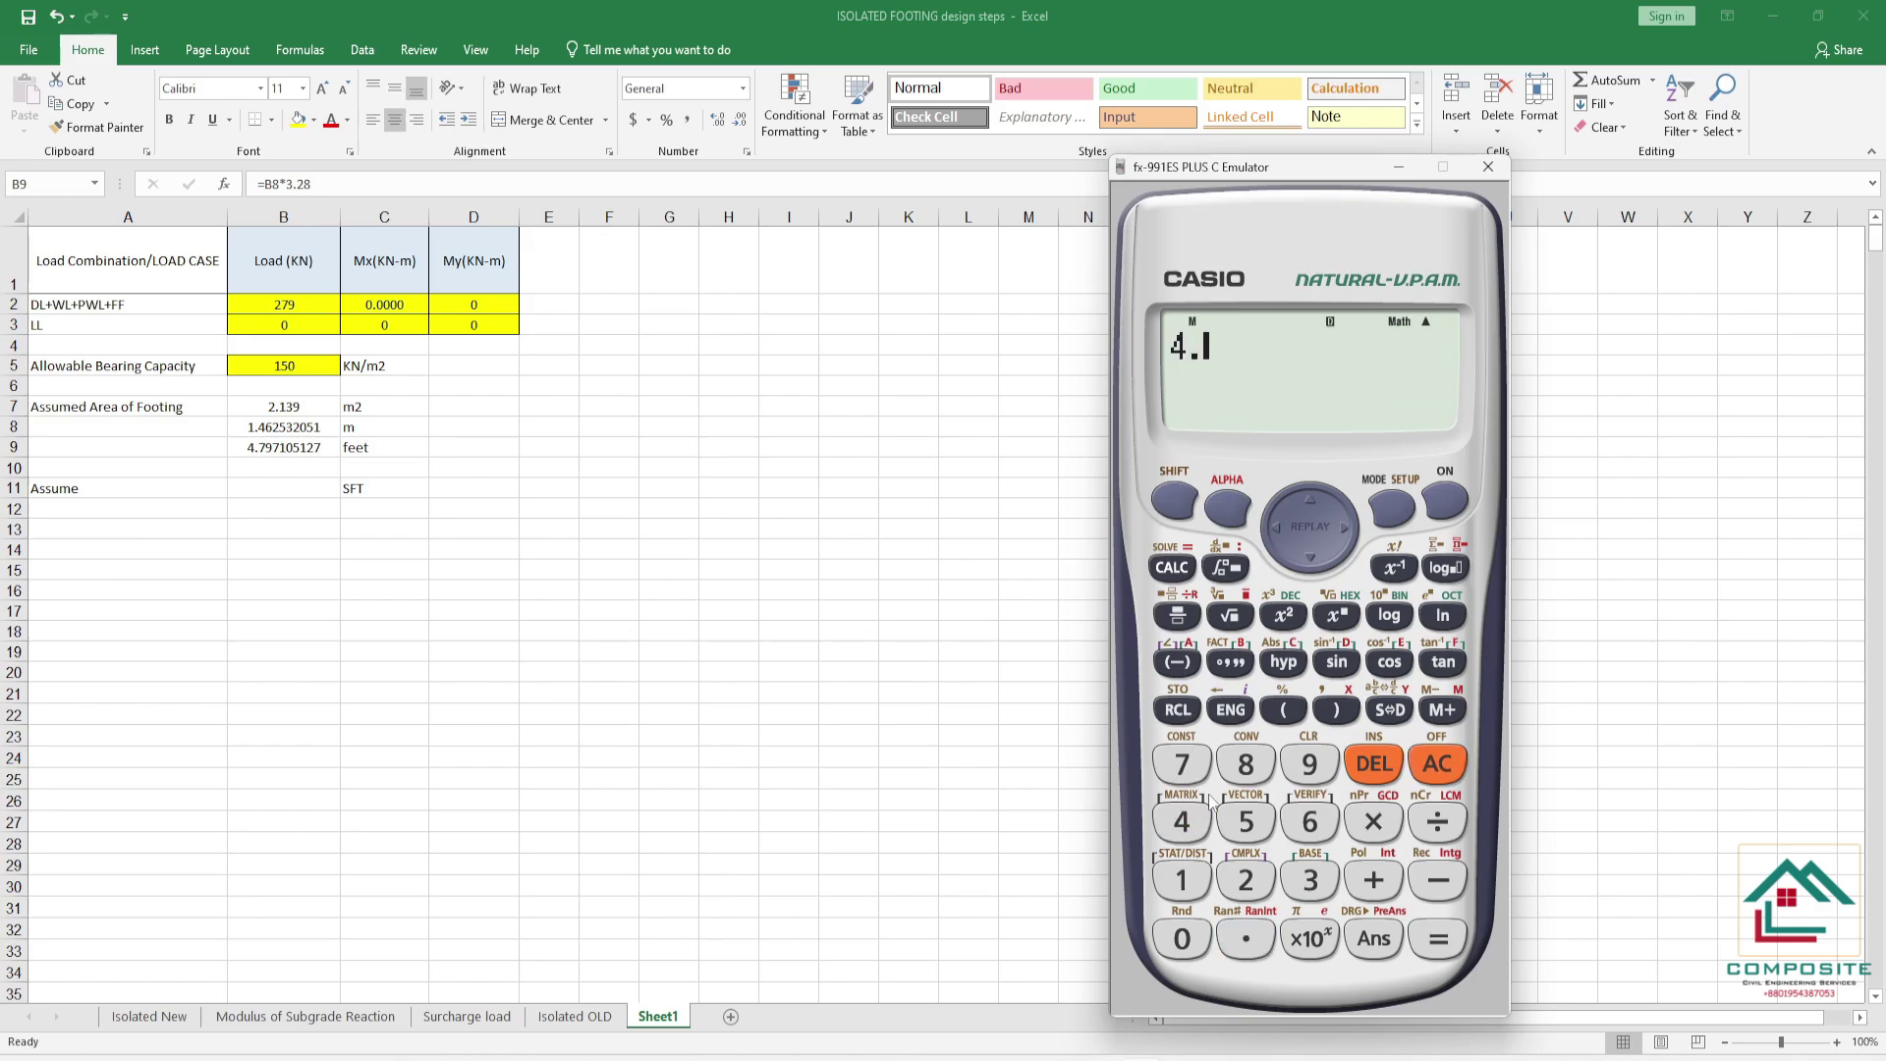
text(79*4.79)
key(Return)
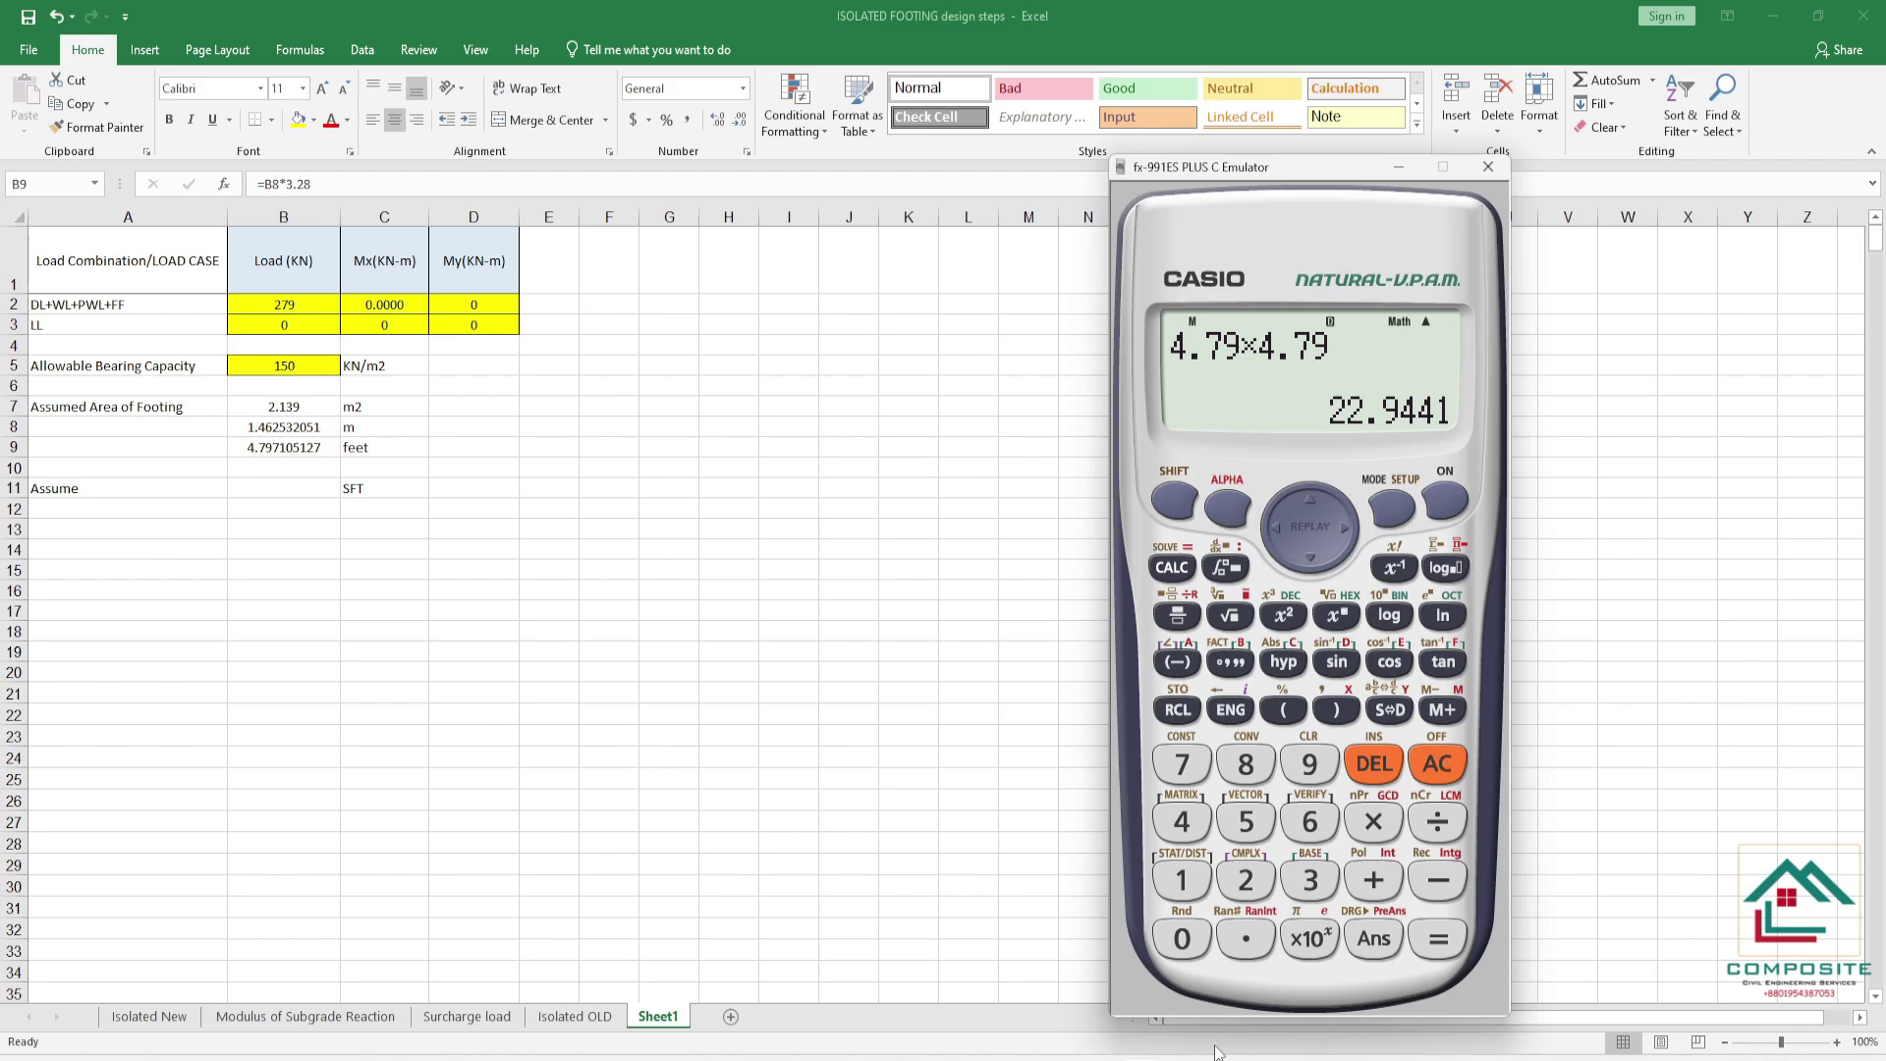
- Switch to ETABS, show the undeformed shape, and examine the assignments, loads and geometry of the GF retaining wall
click(1110, 909)
right_click(804, 537)
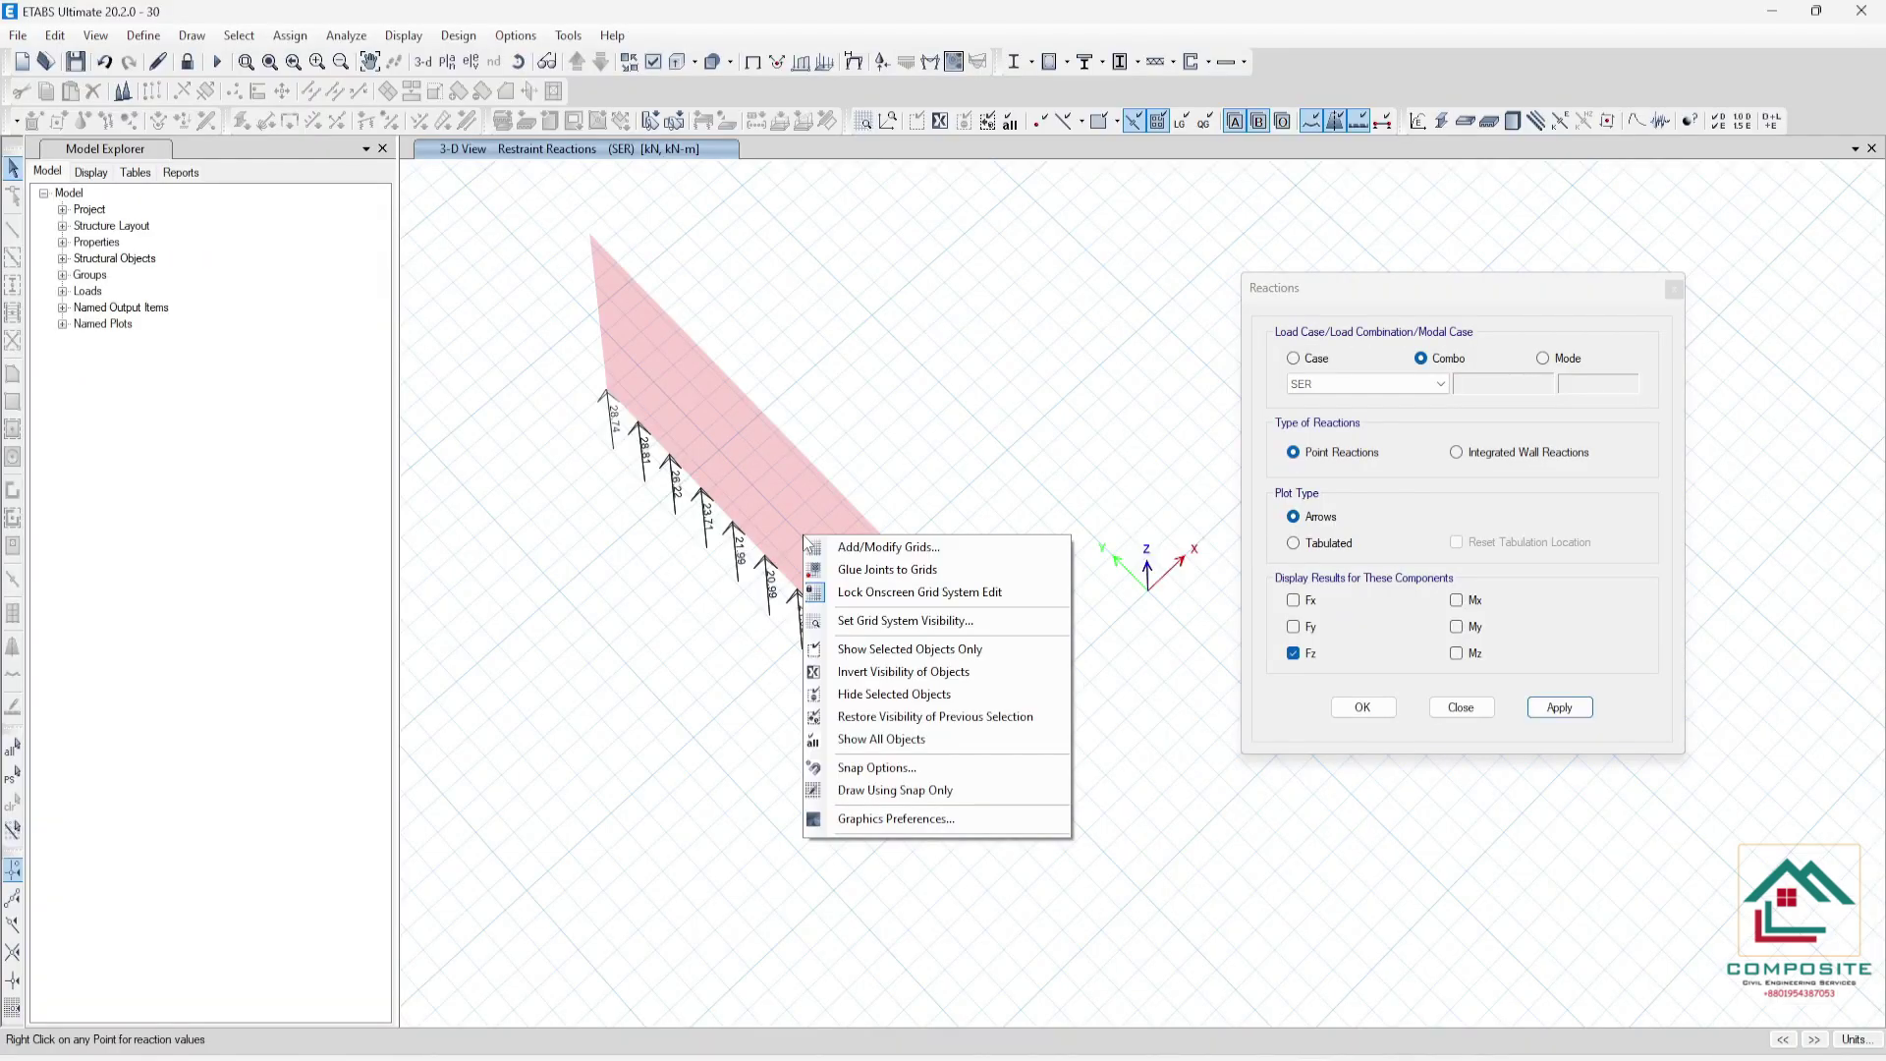
click(776, 475)
right_click(887, 568)
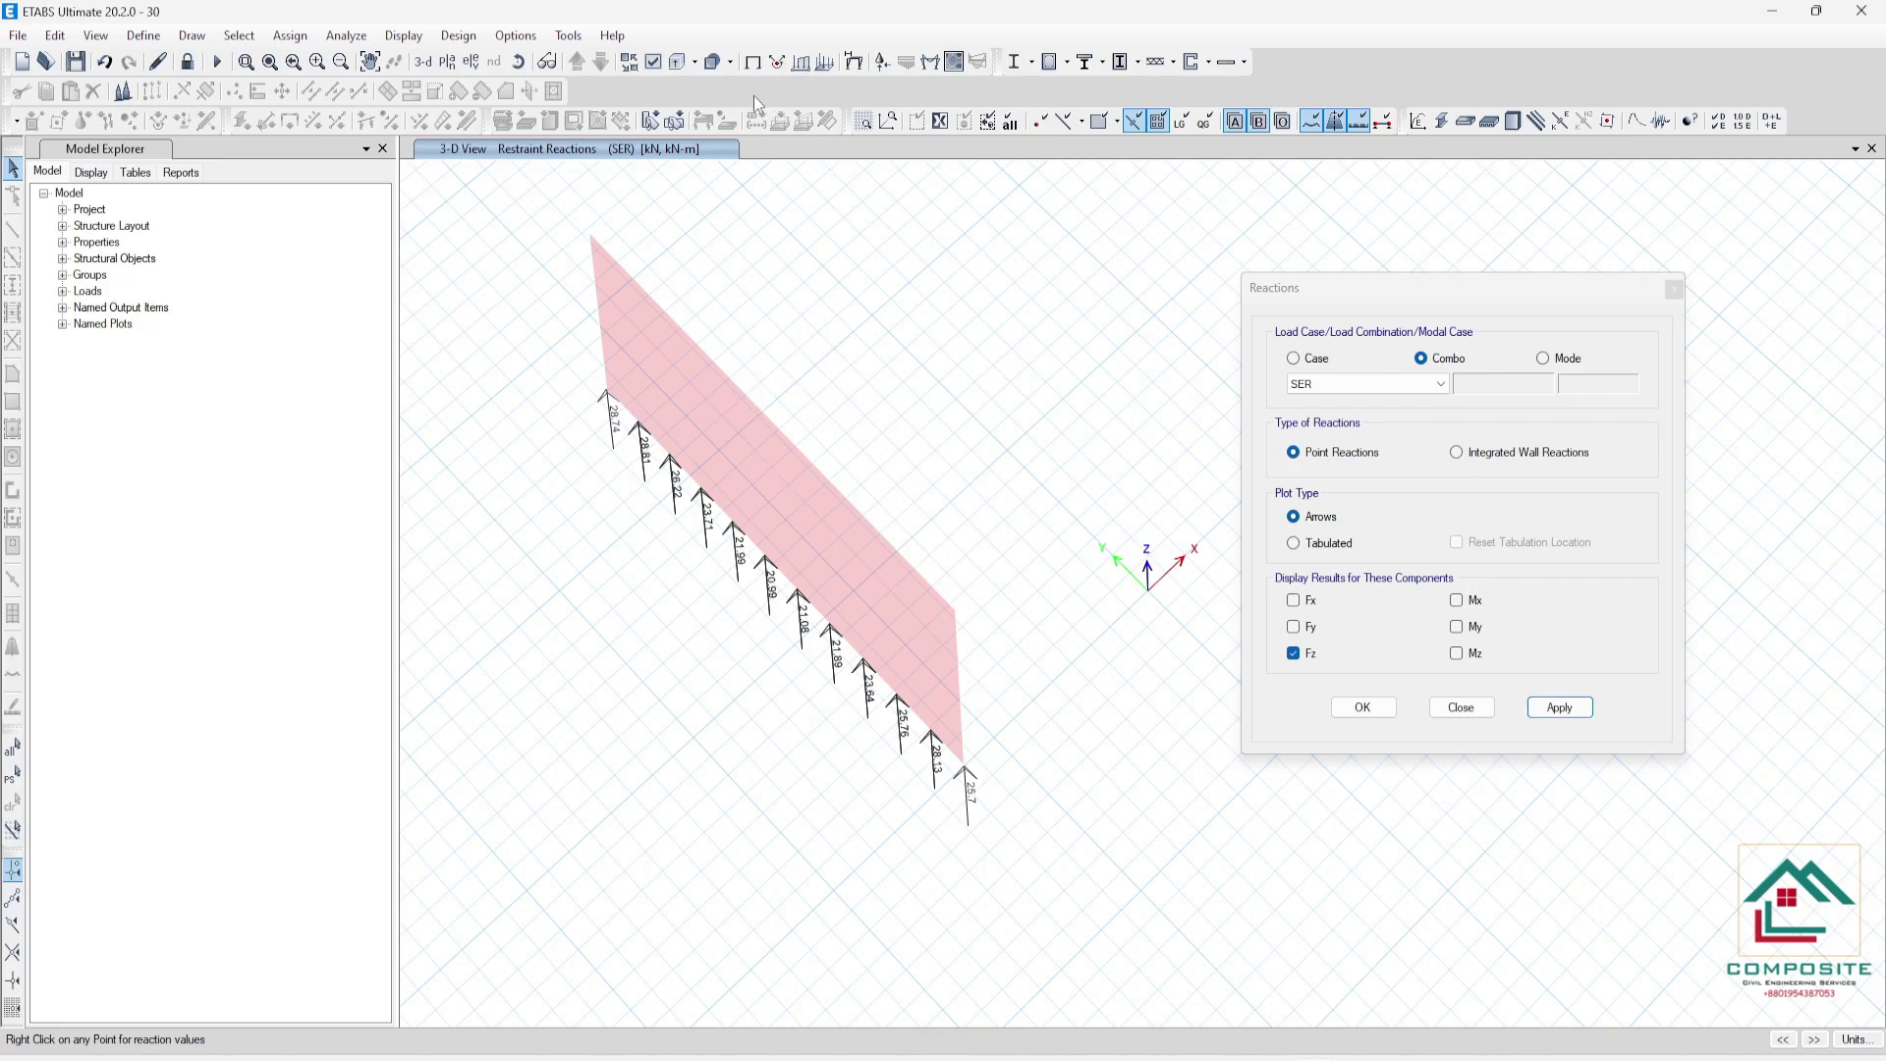
click(753, 60)
right_click(739, 458)
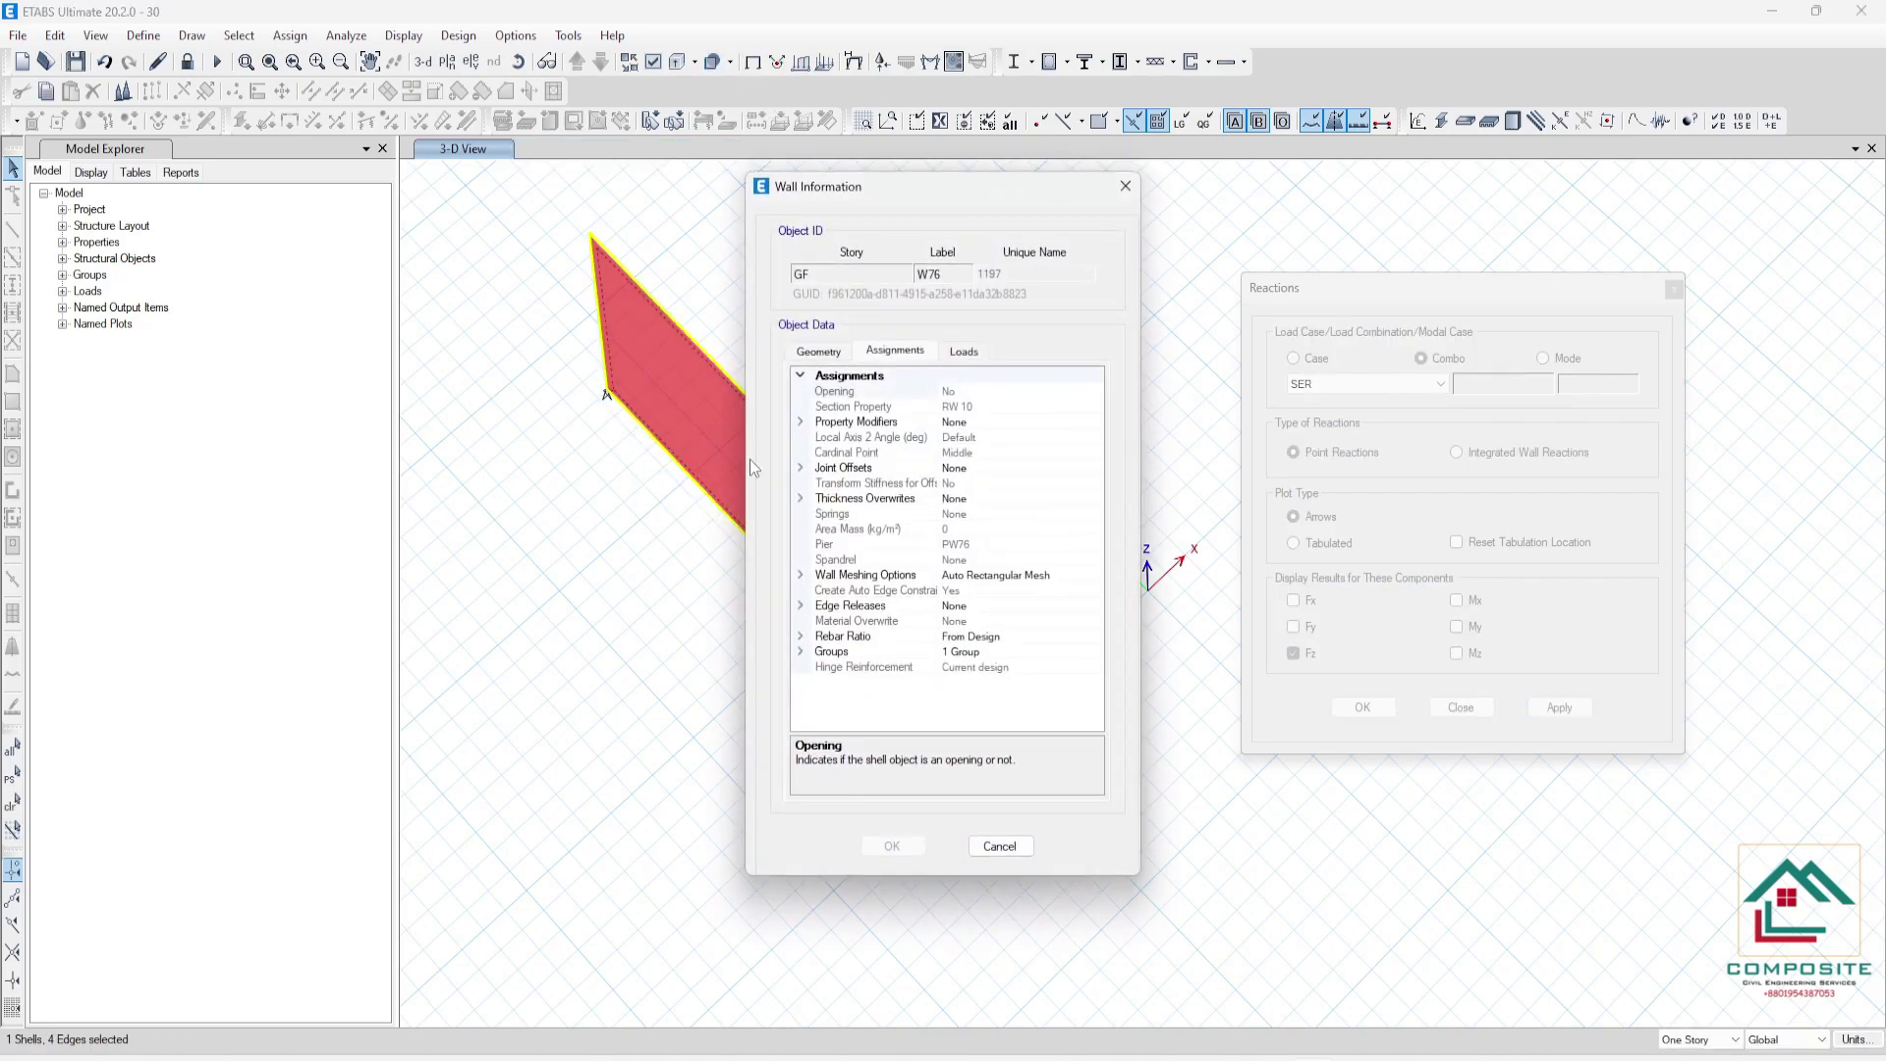
click(973, 352)
click(863, 353)
key(Escape)
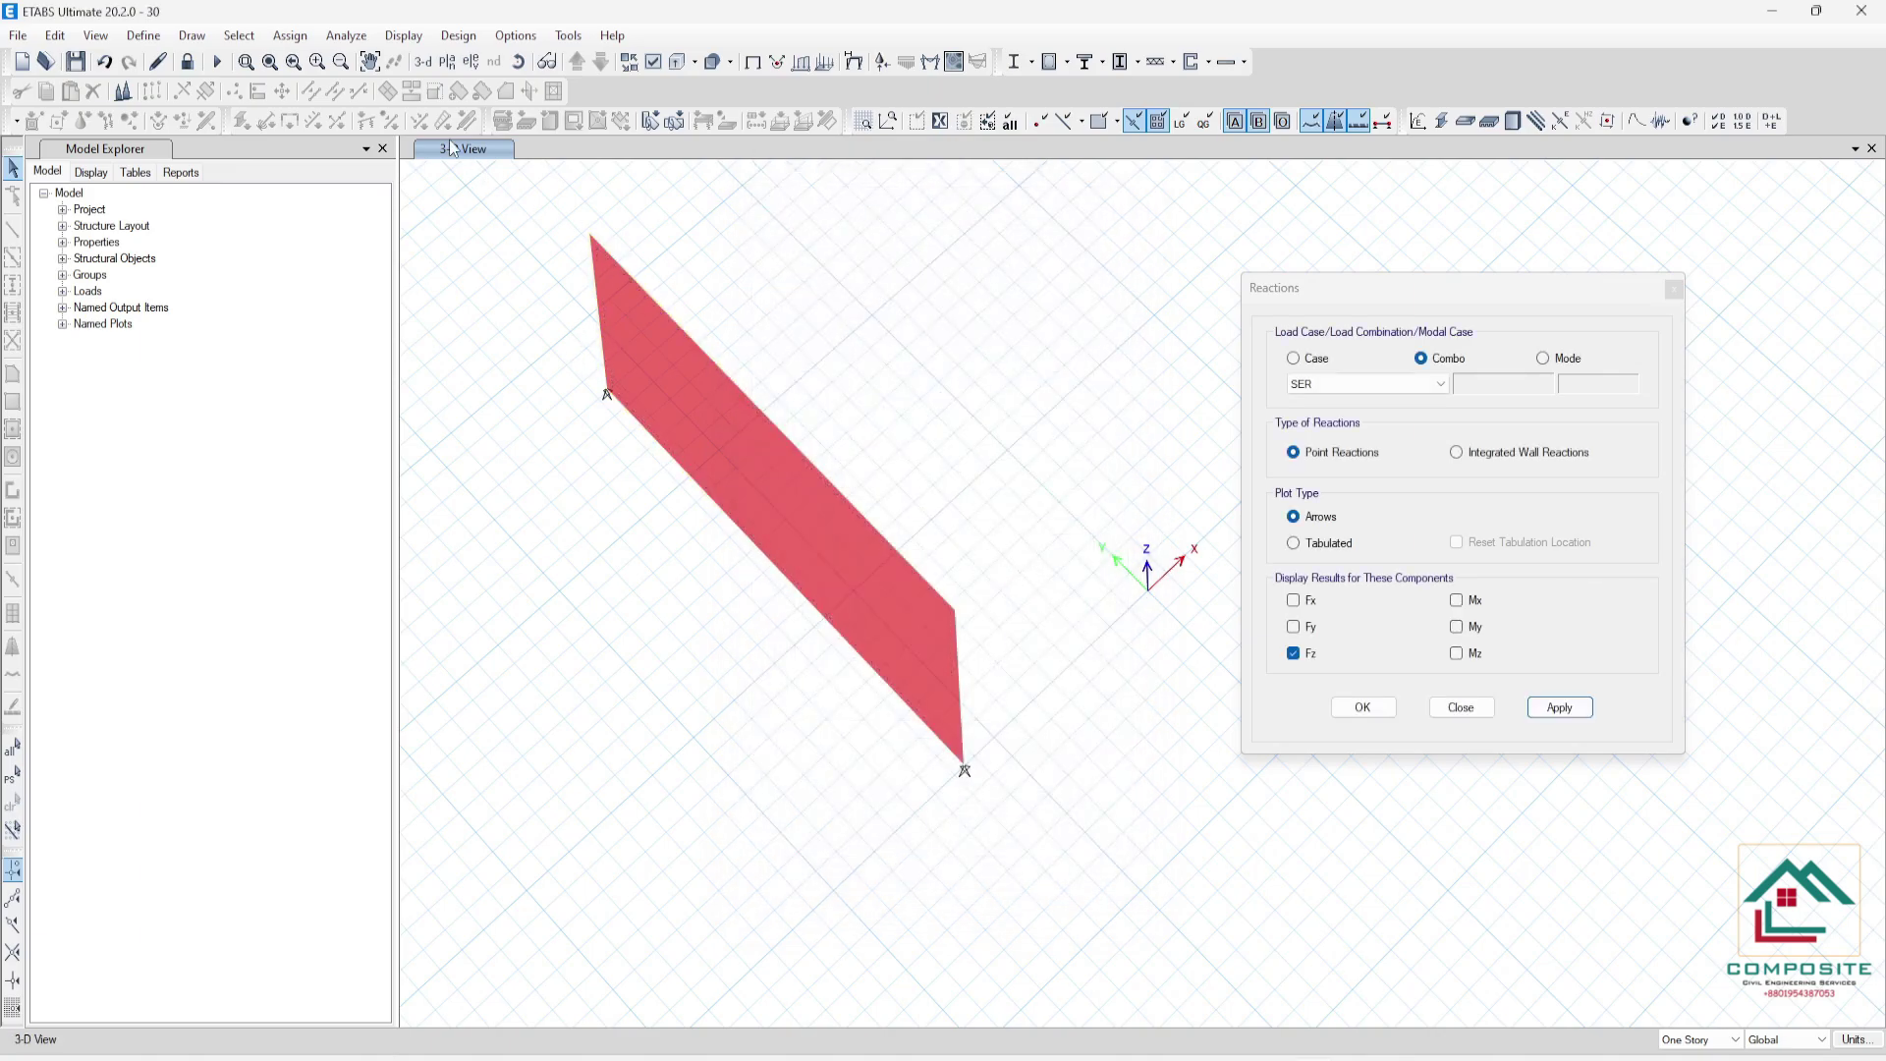
- In the GF plan view, draw a dimension line along the wall's full length and change the units to U.S. Defaults
click(192, 37)
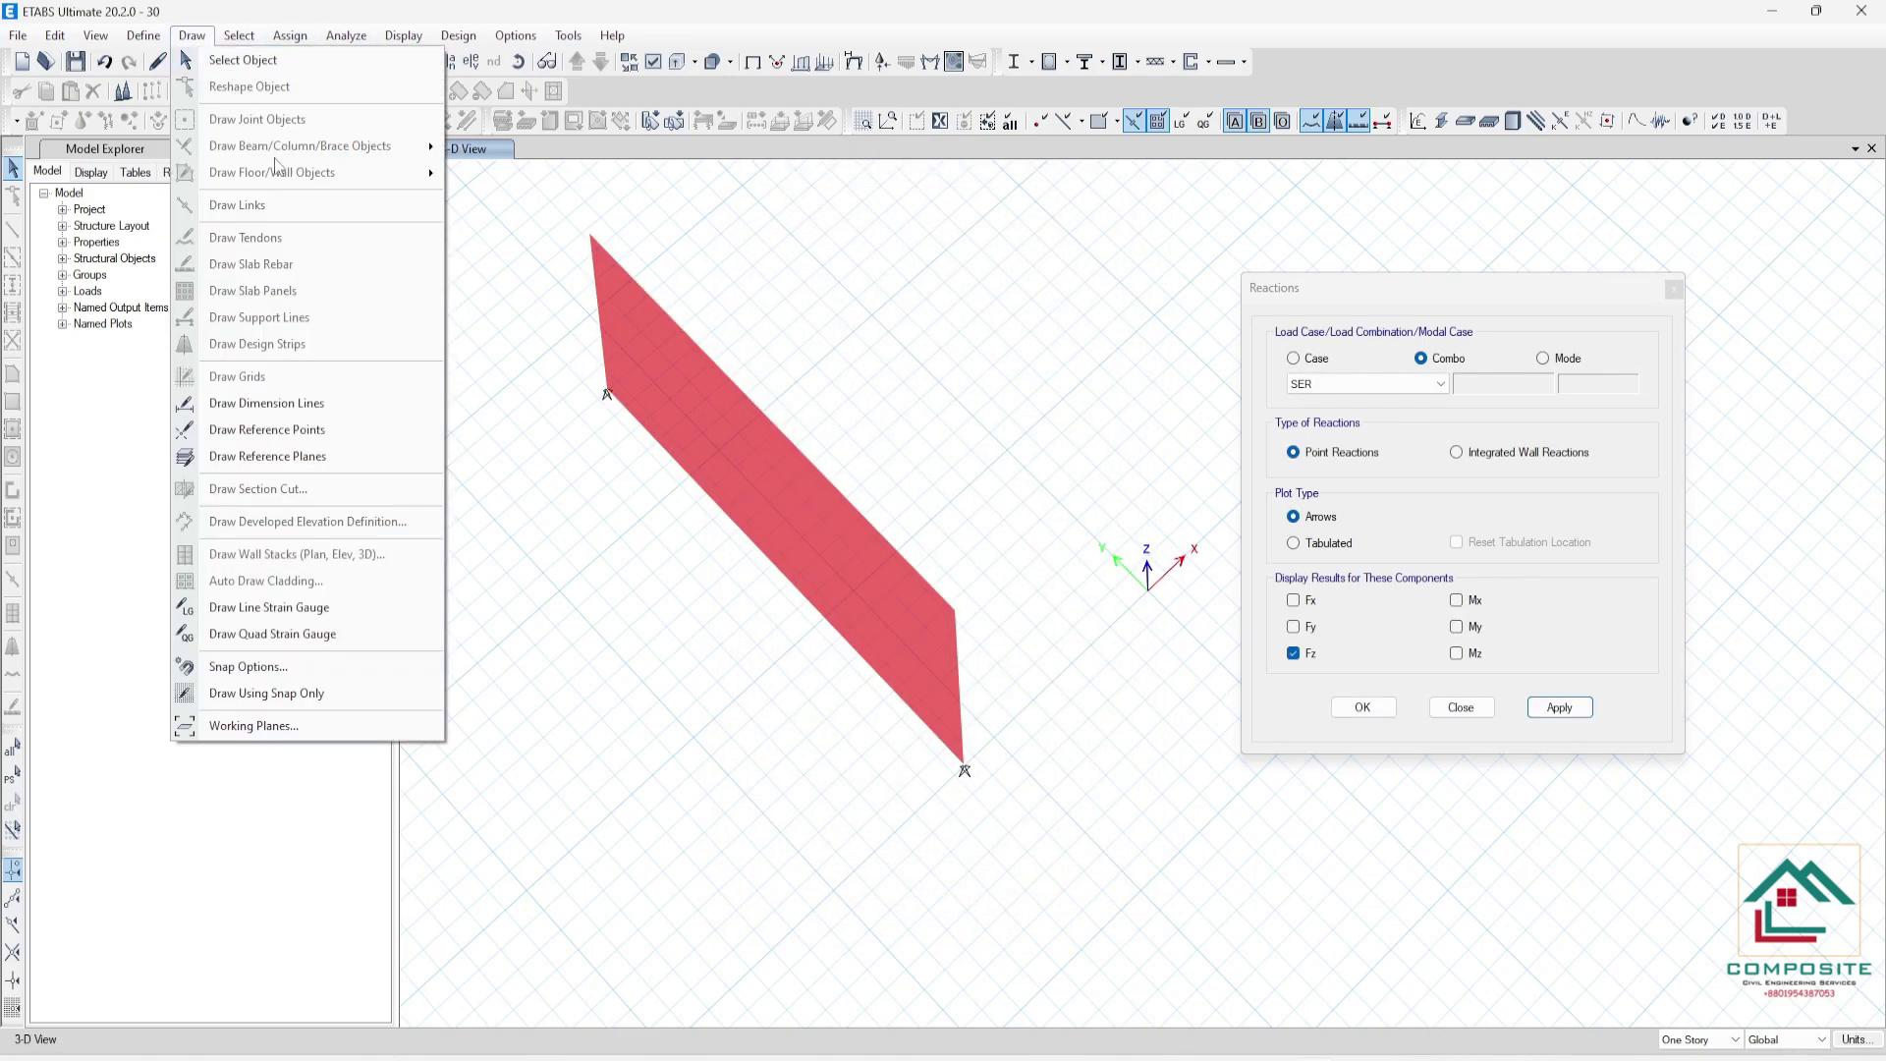
click(307, 405)
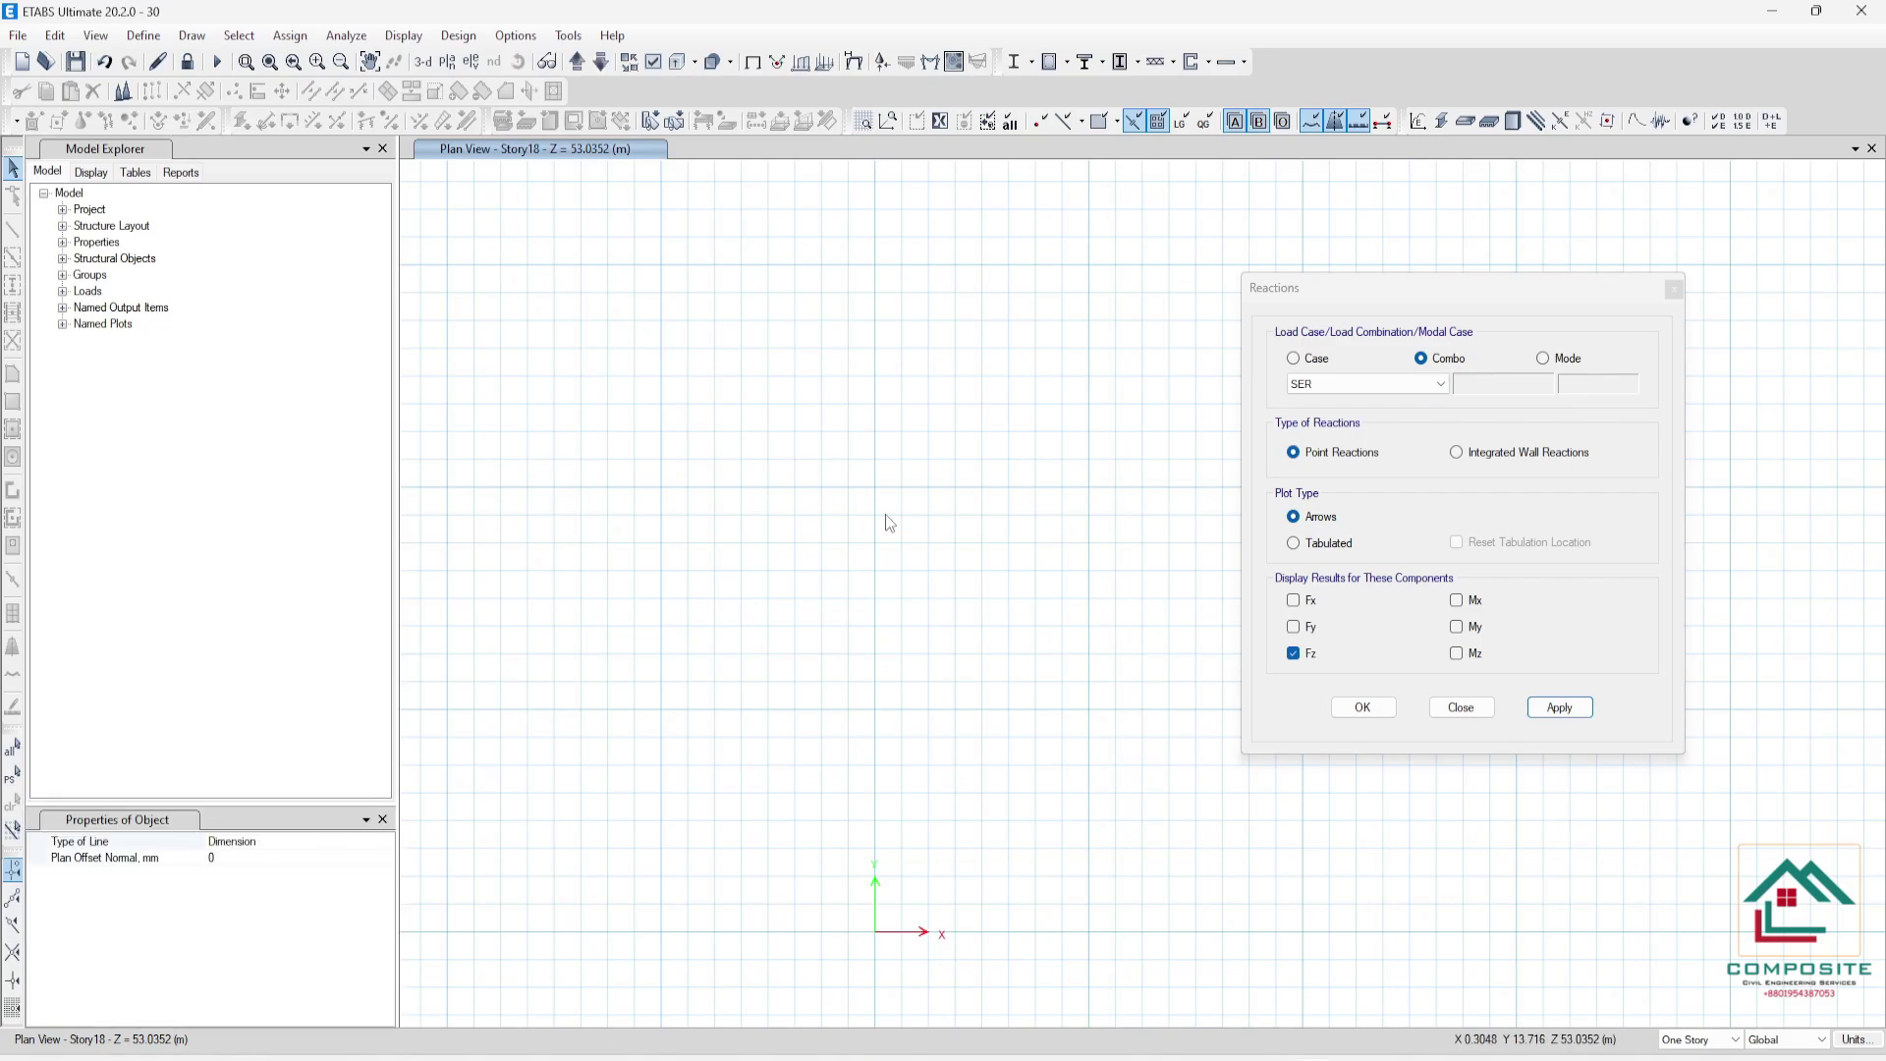
click(447, 62)
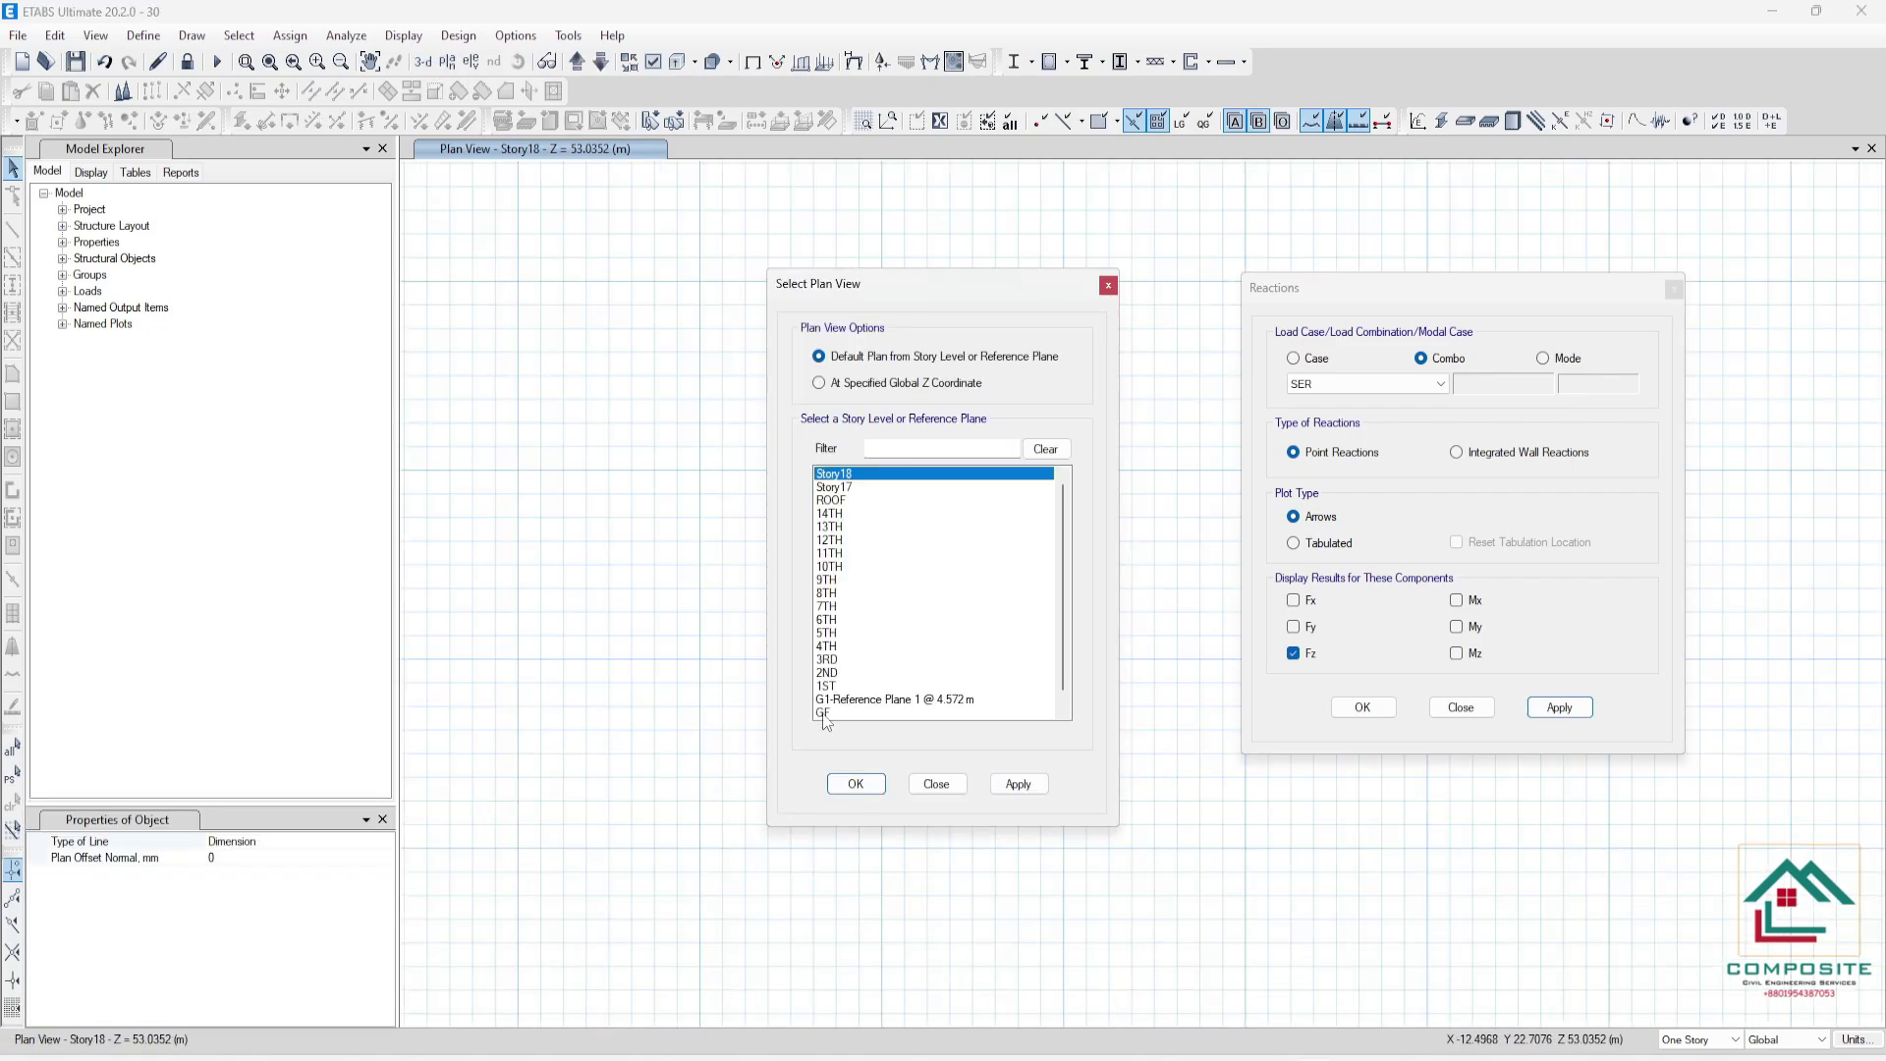
click(828, 712)
click(1017, 782)
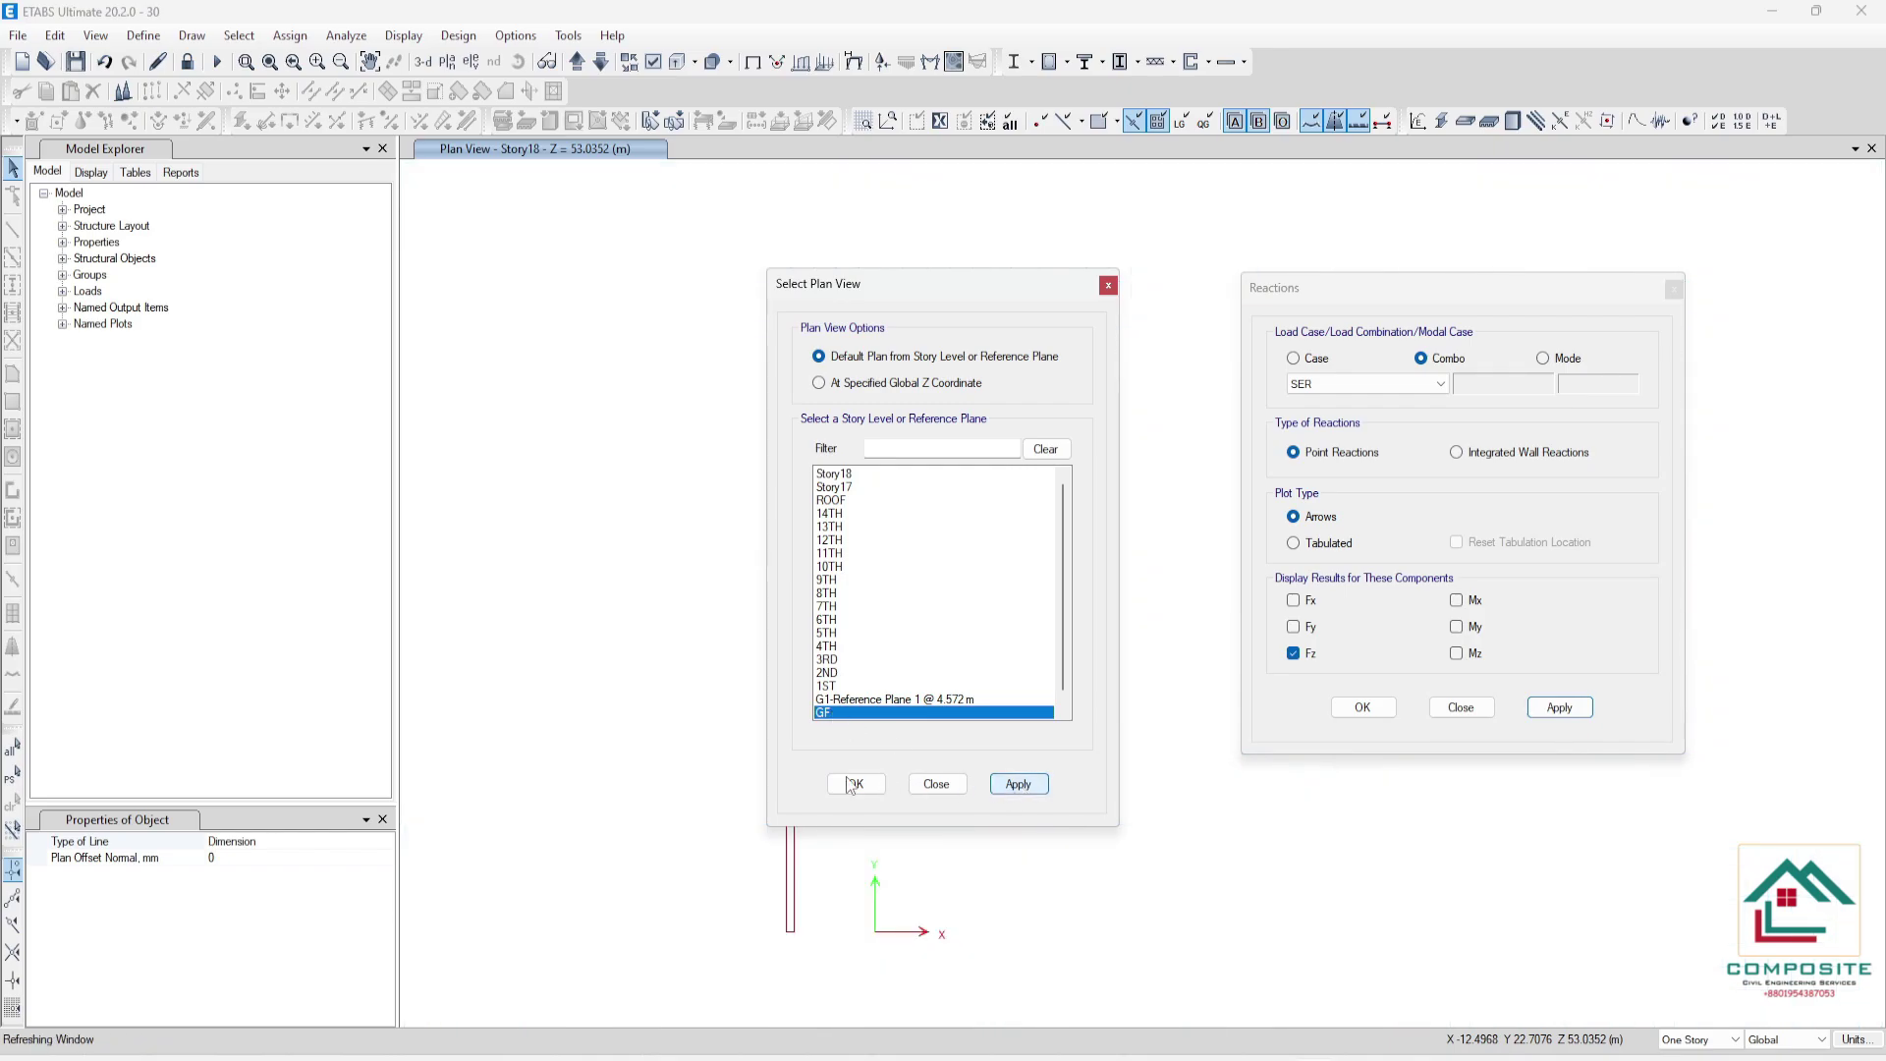
key(Return)
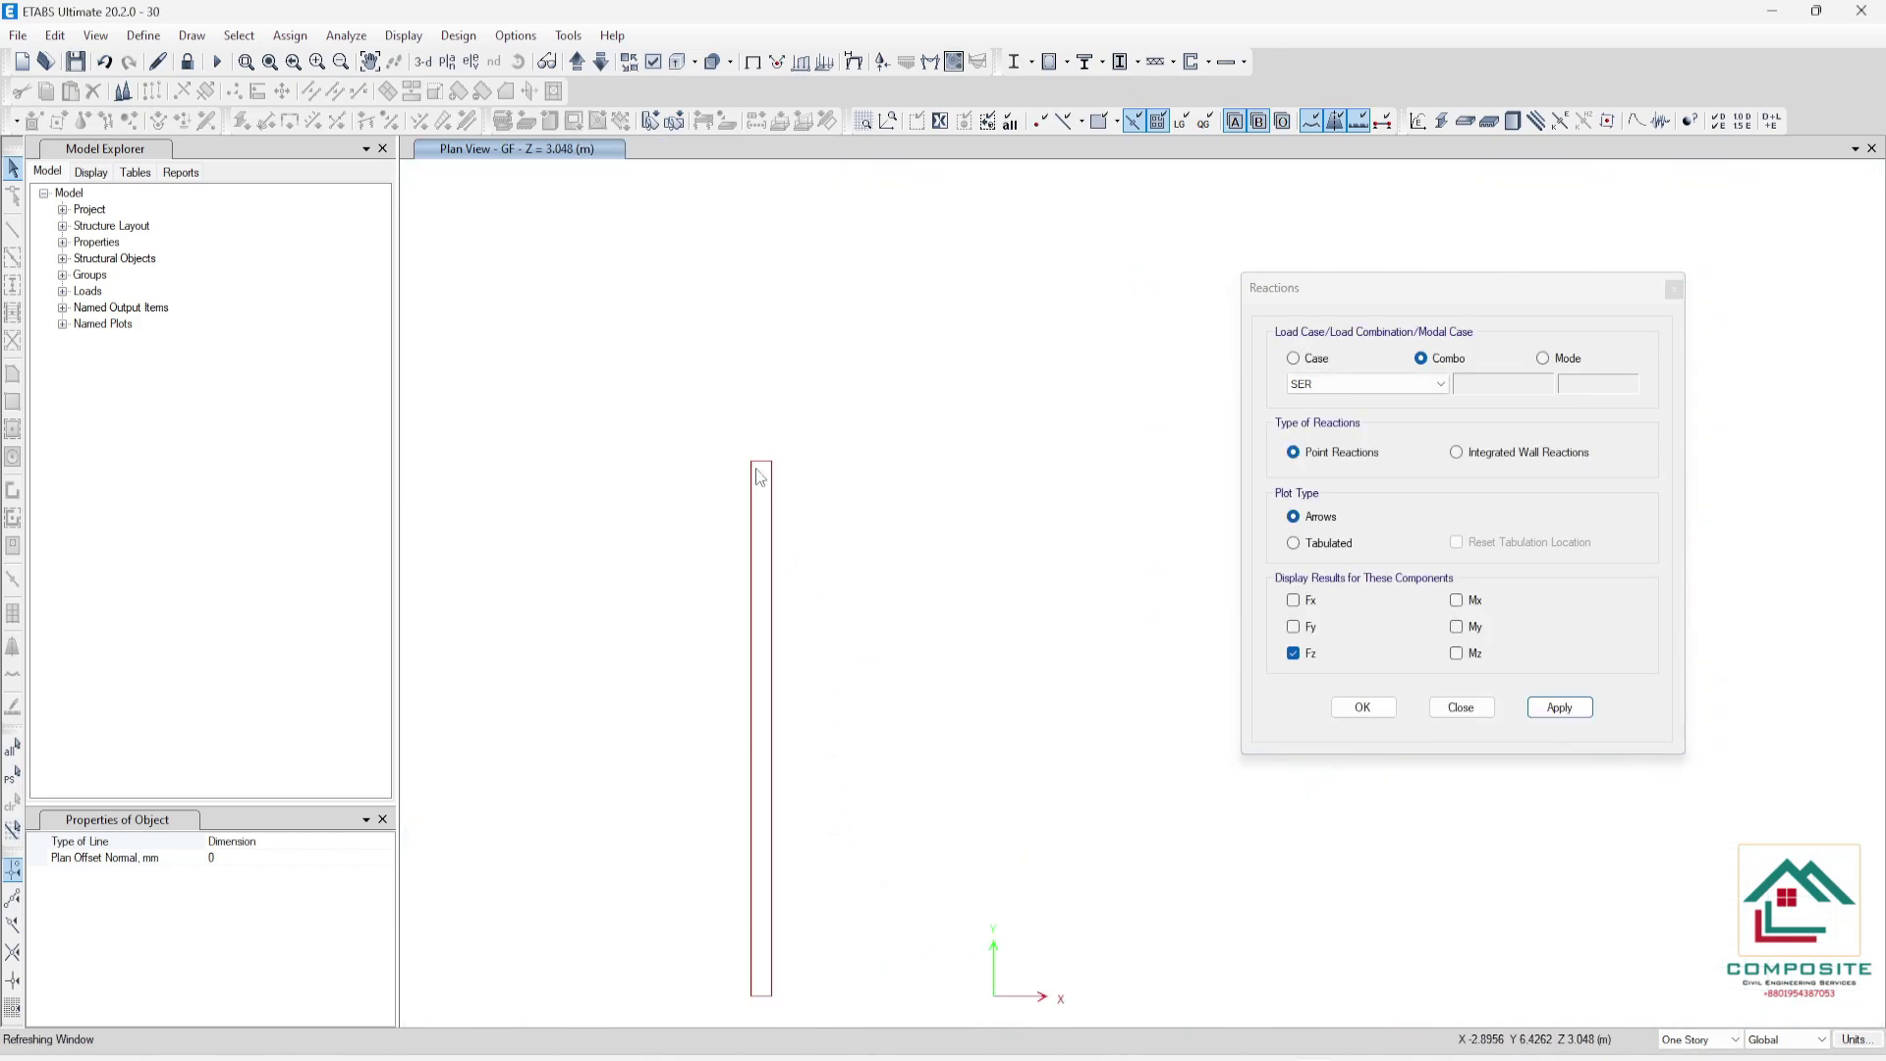
click(765, 464)
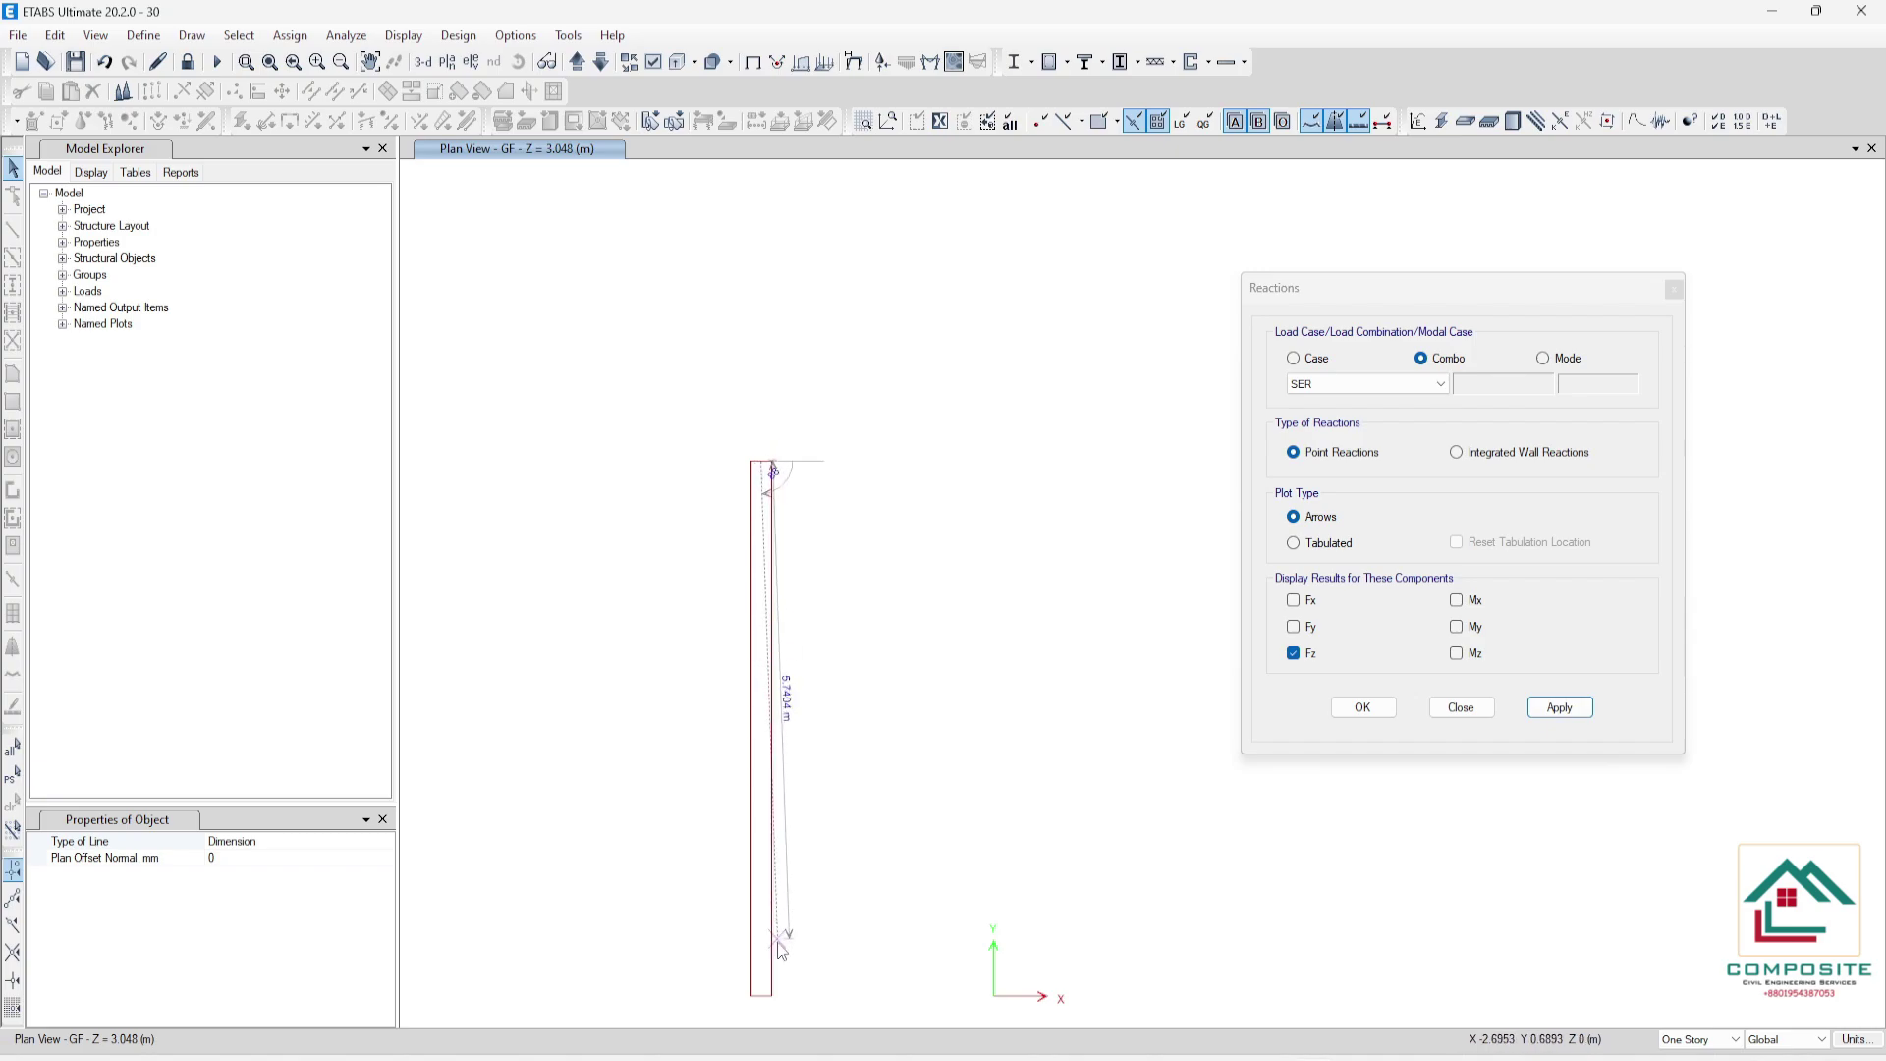
click(762, 995)
click(911, 957)
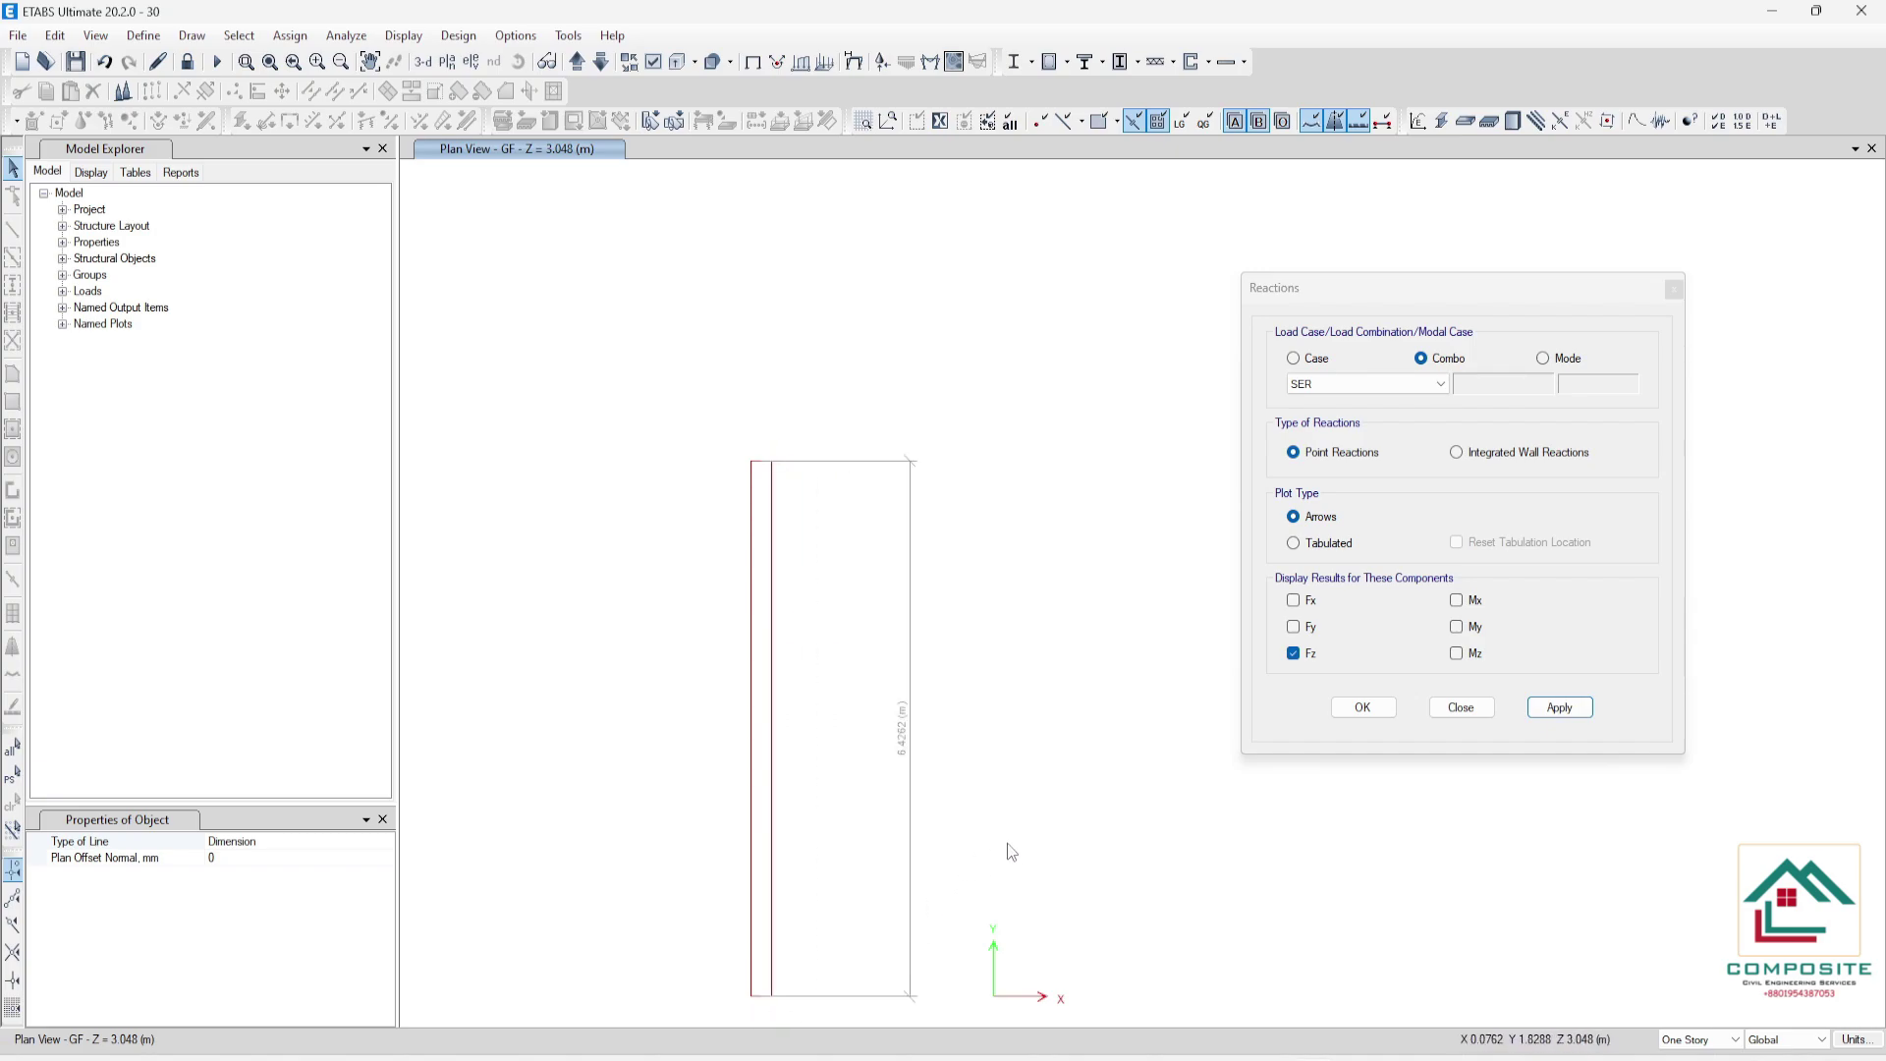
click(1864, 1045)
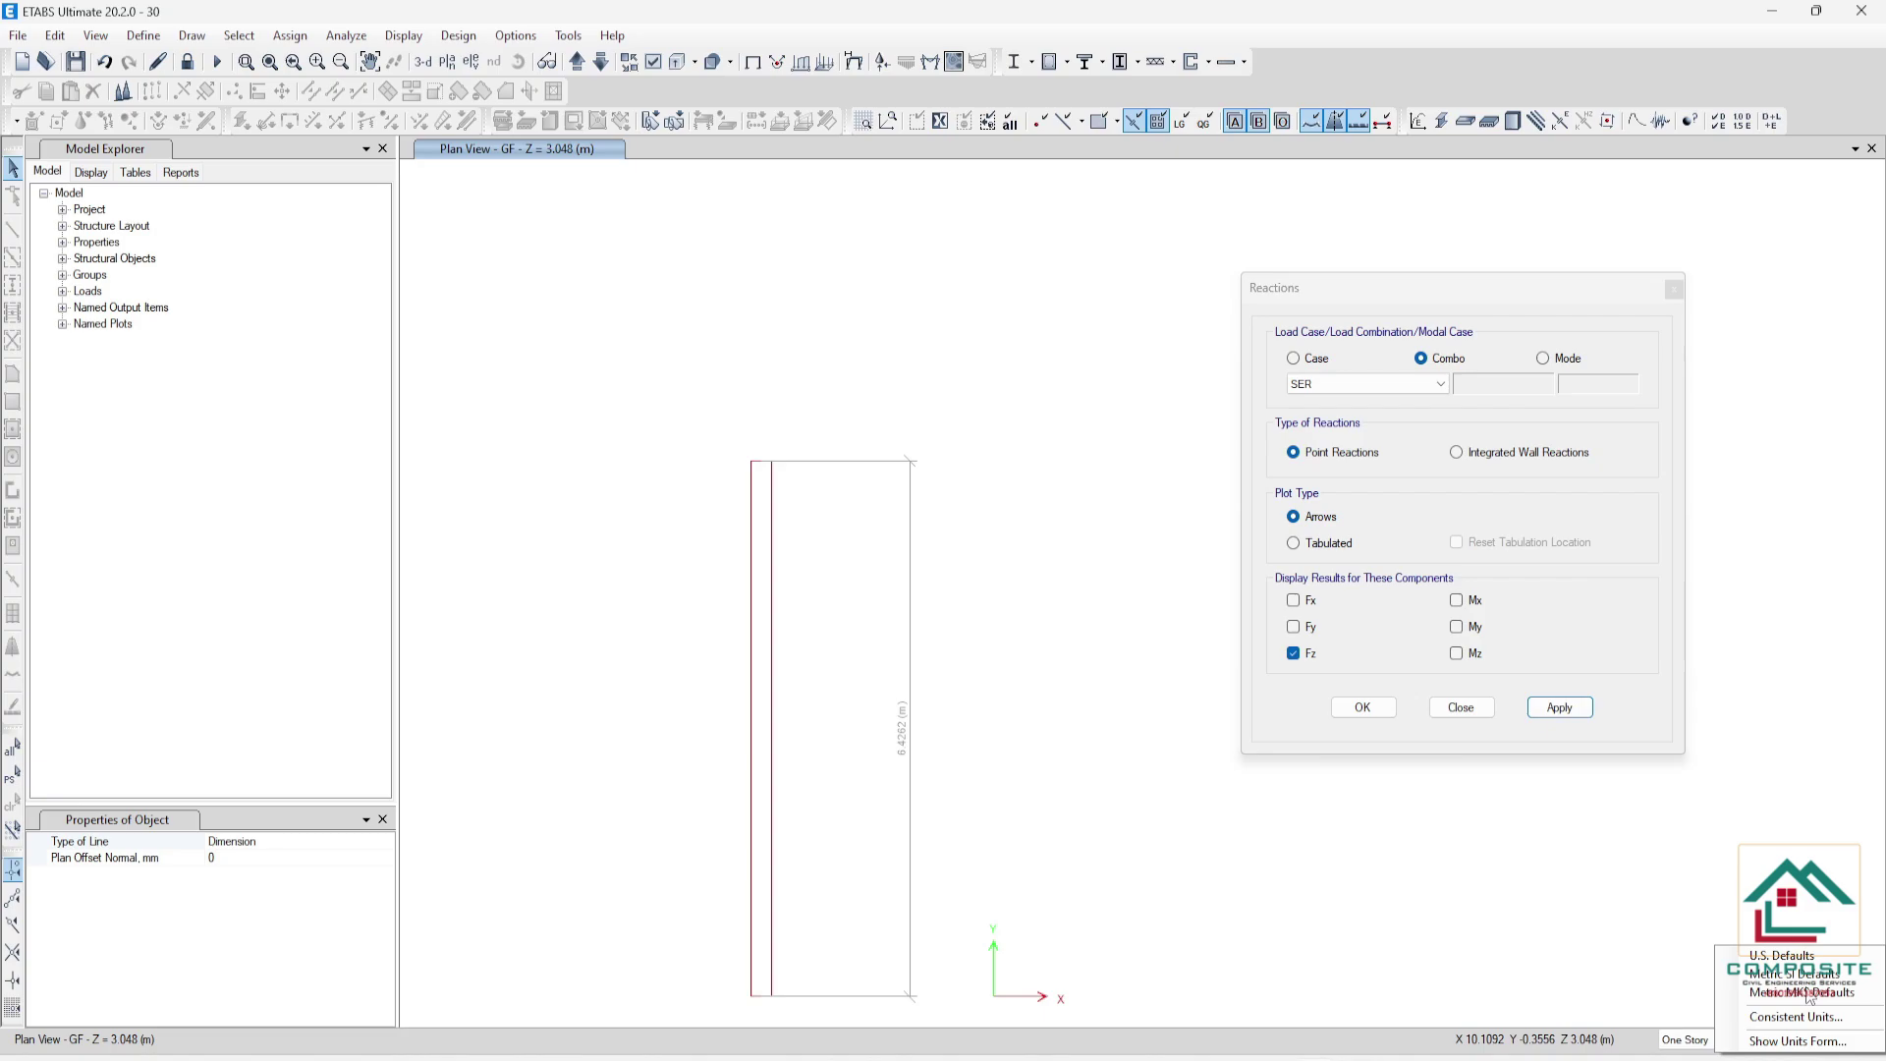
click(1781, 955)
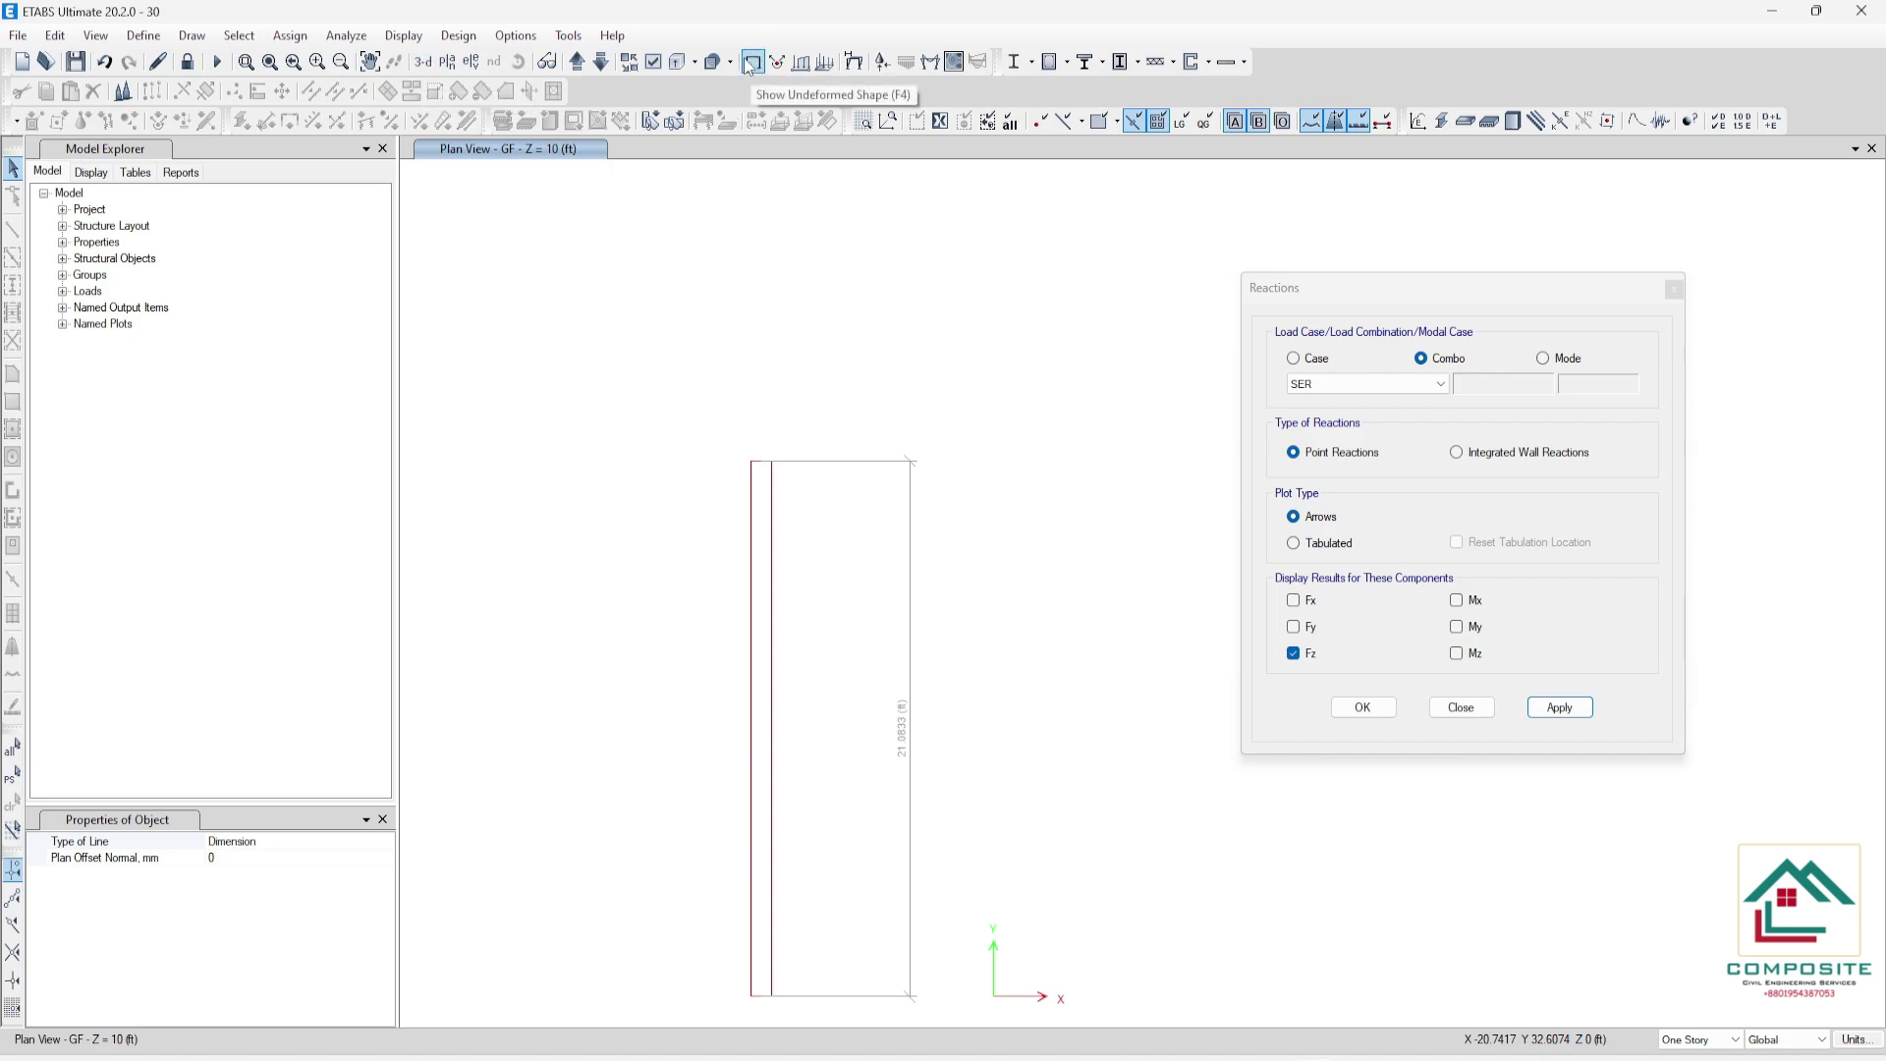
- Display the Fz point reactions of the SER combination as arrows on the wall in the 3-D view
click(906, 63)
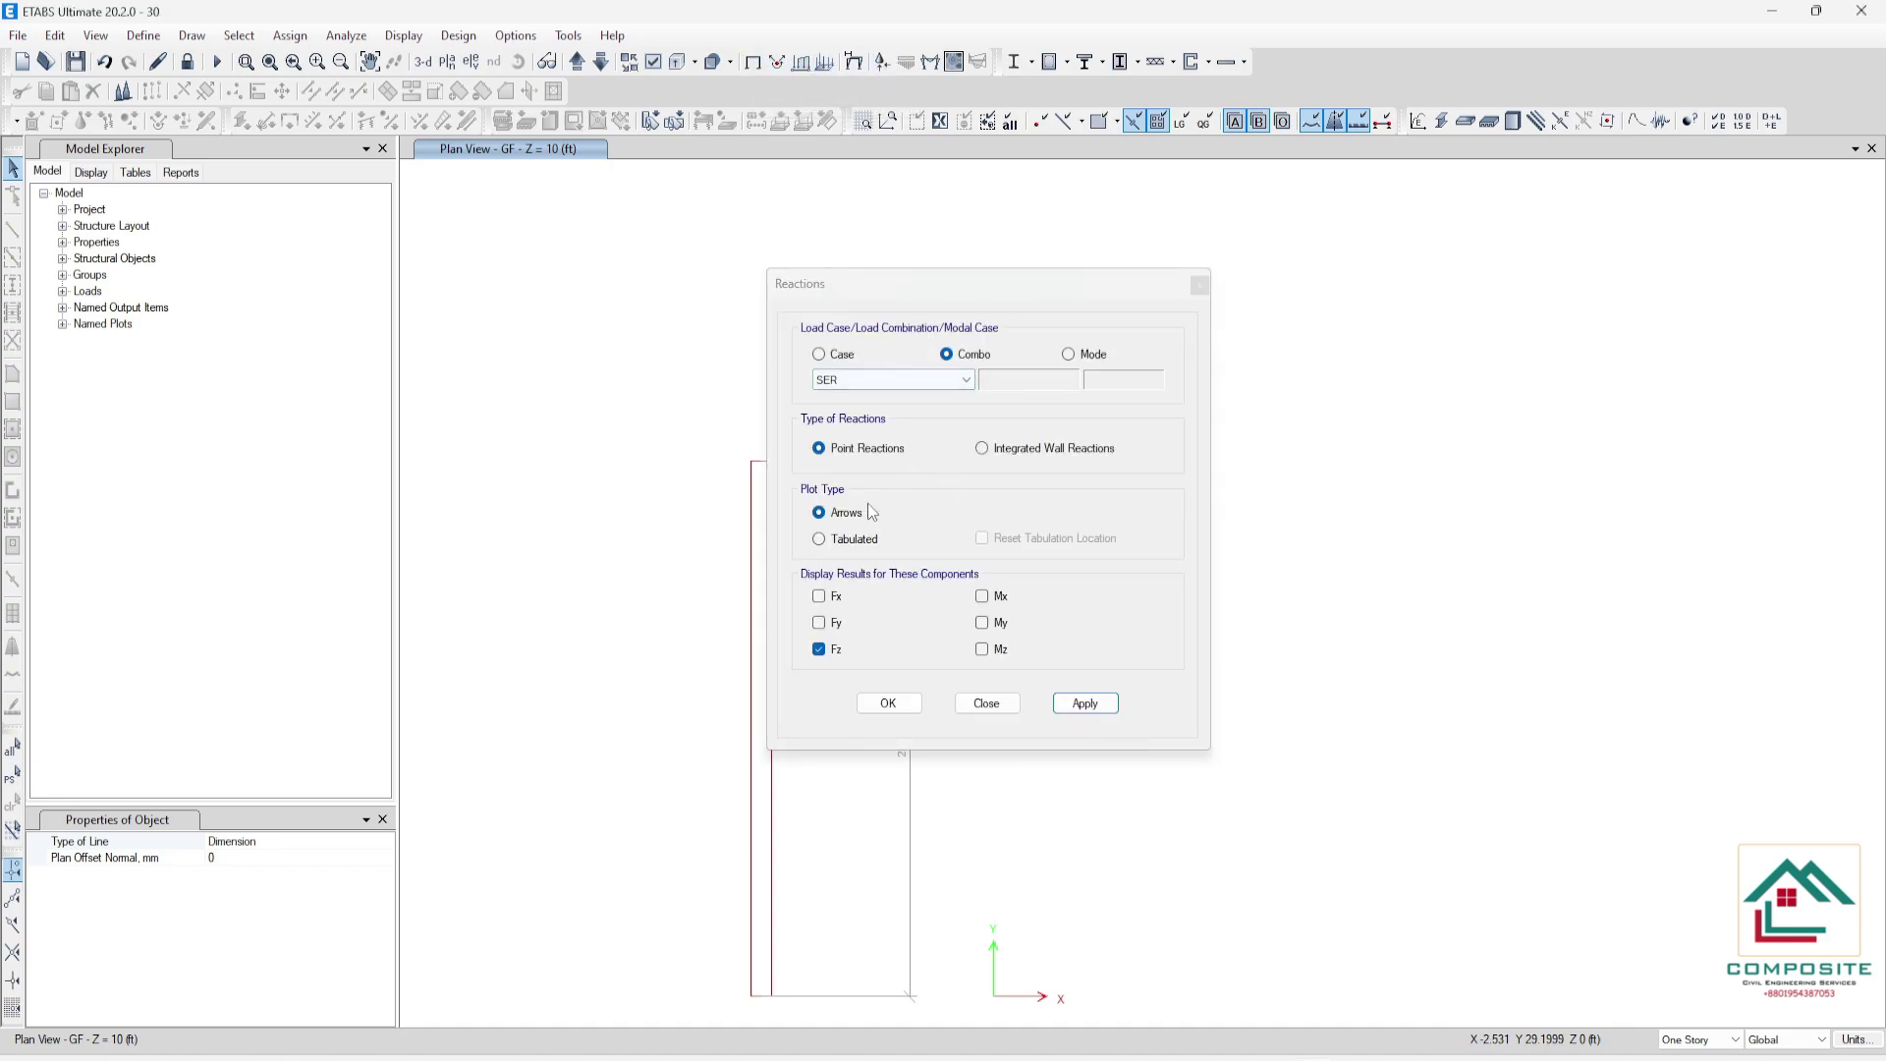
click(1082, 703)
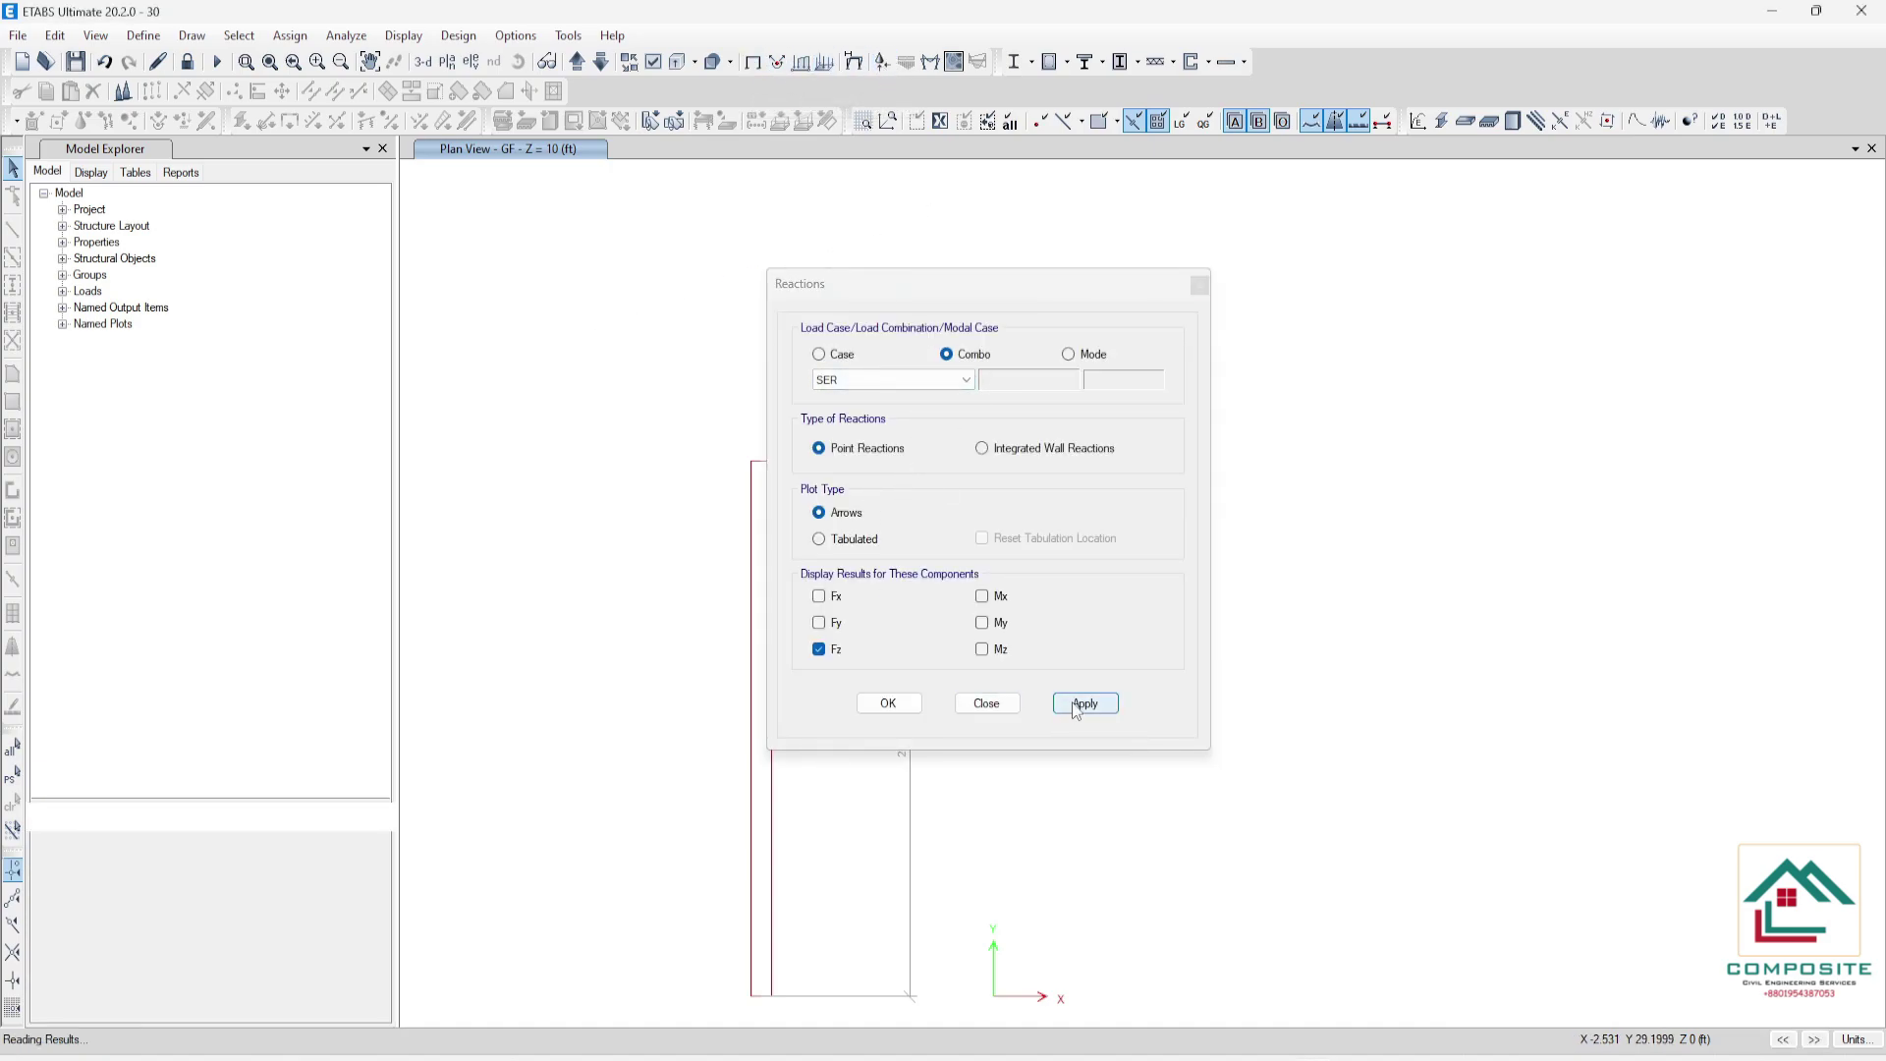
click(422, 63)
drag(933, 287, 1445, 241)
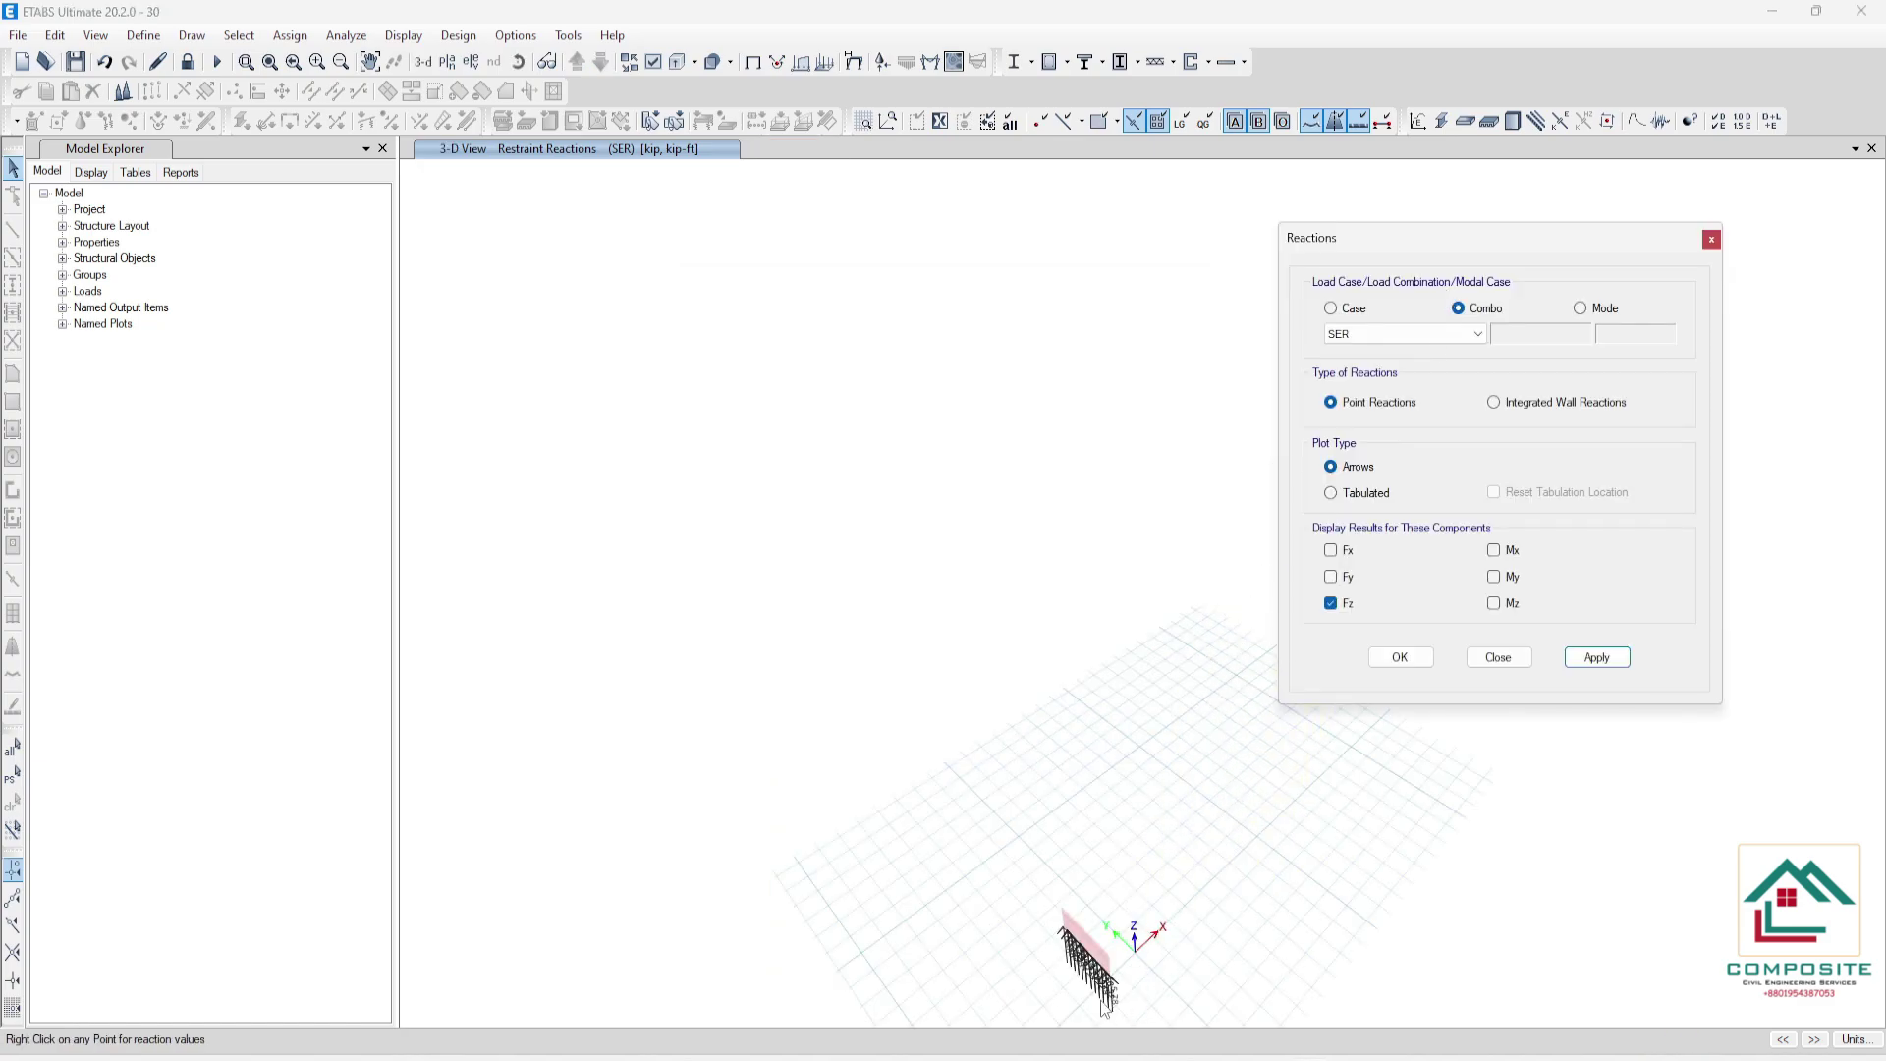
scroll(1105, 1004, up, 5)
scroll(835, 864, down, 2)
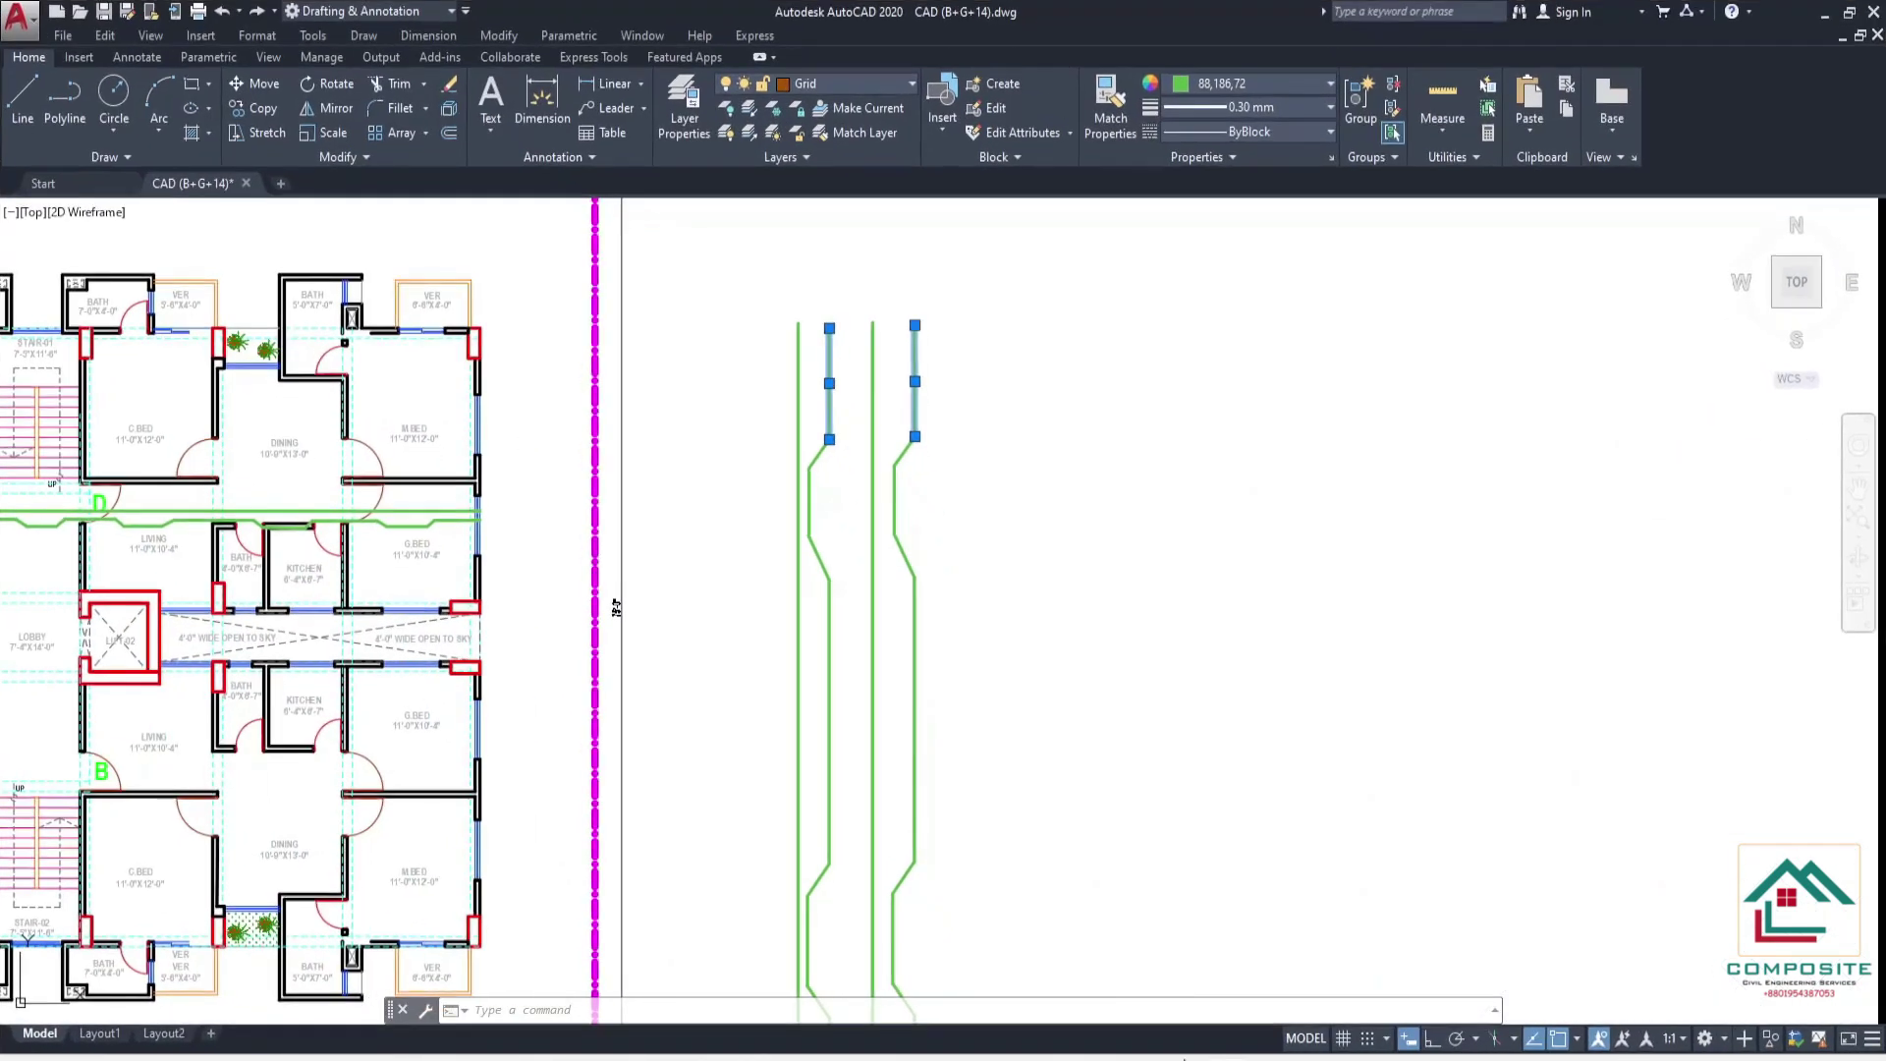
- Switch to AutoCAD and draw a rectangle 4' wide by 8' high in an empty area of the drawing
scroll(674, 399, down, 5)
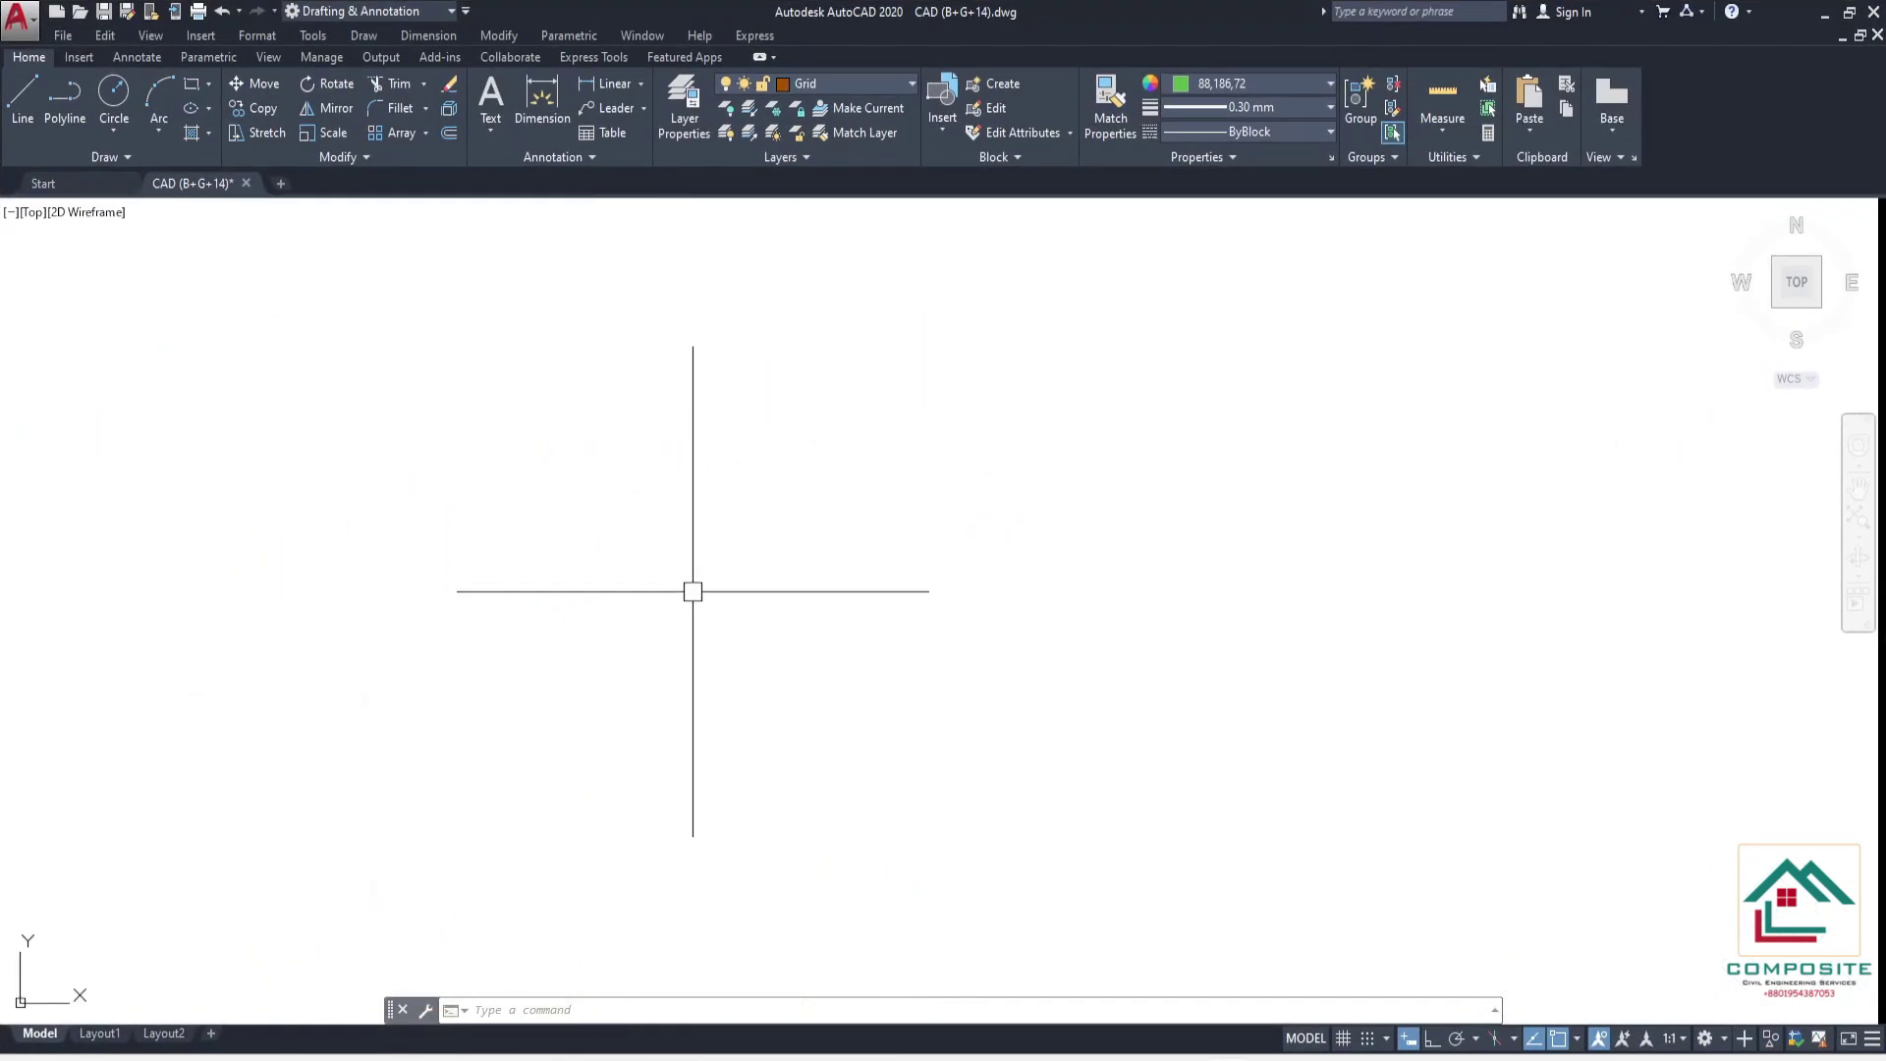
click(192, 84)
click(876, 348)
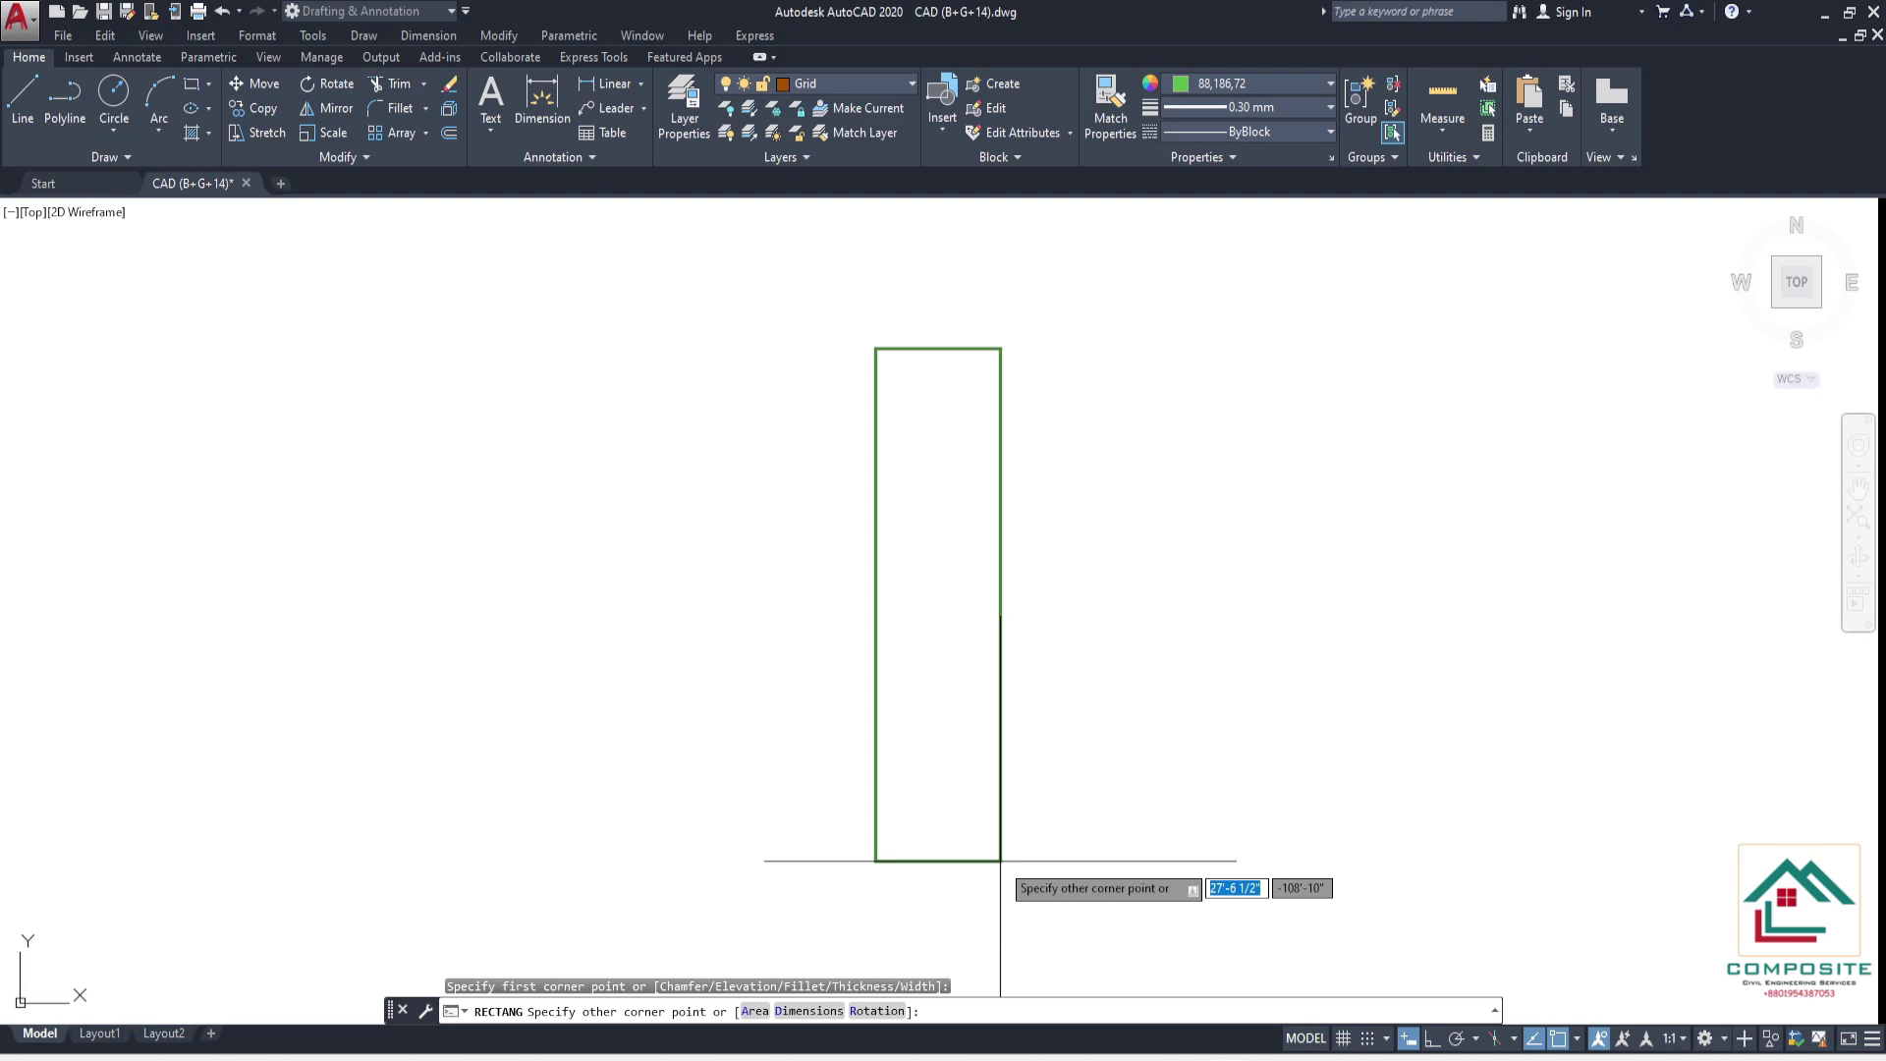
text(4')
key(Tab)
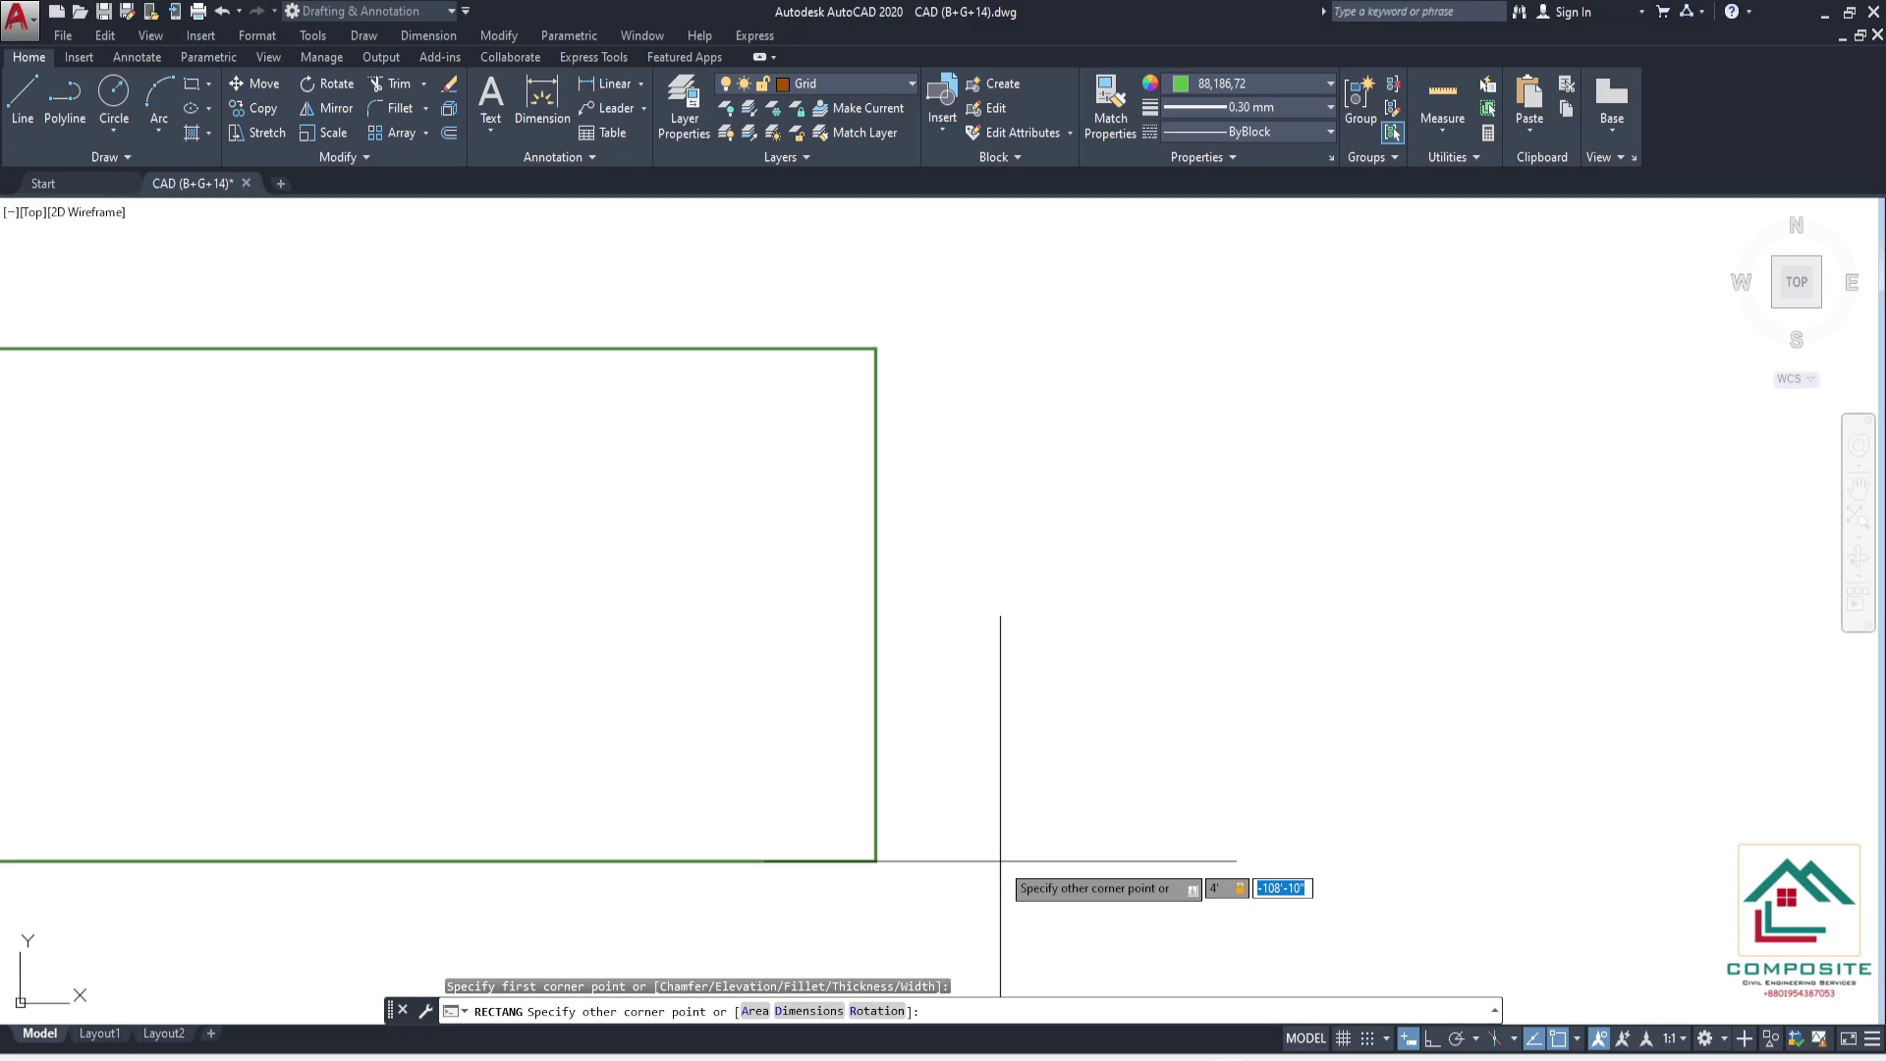
text(8')
key(Return)
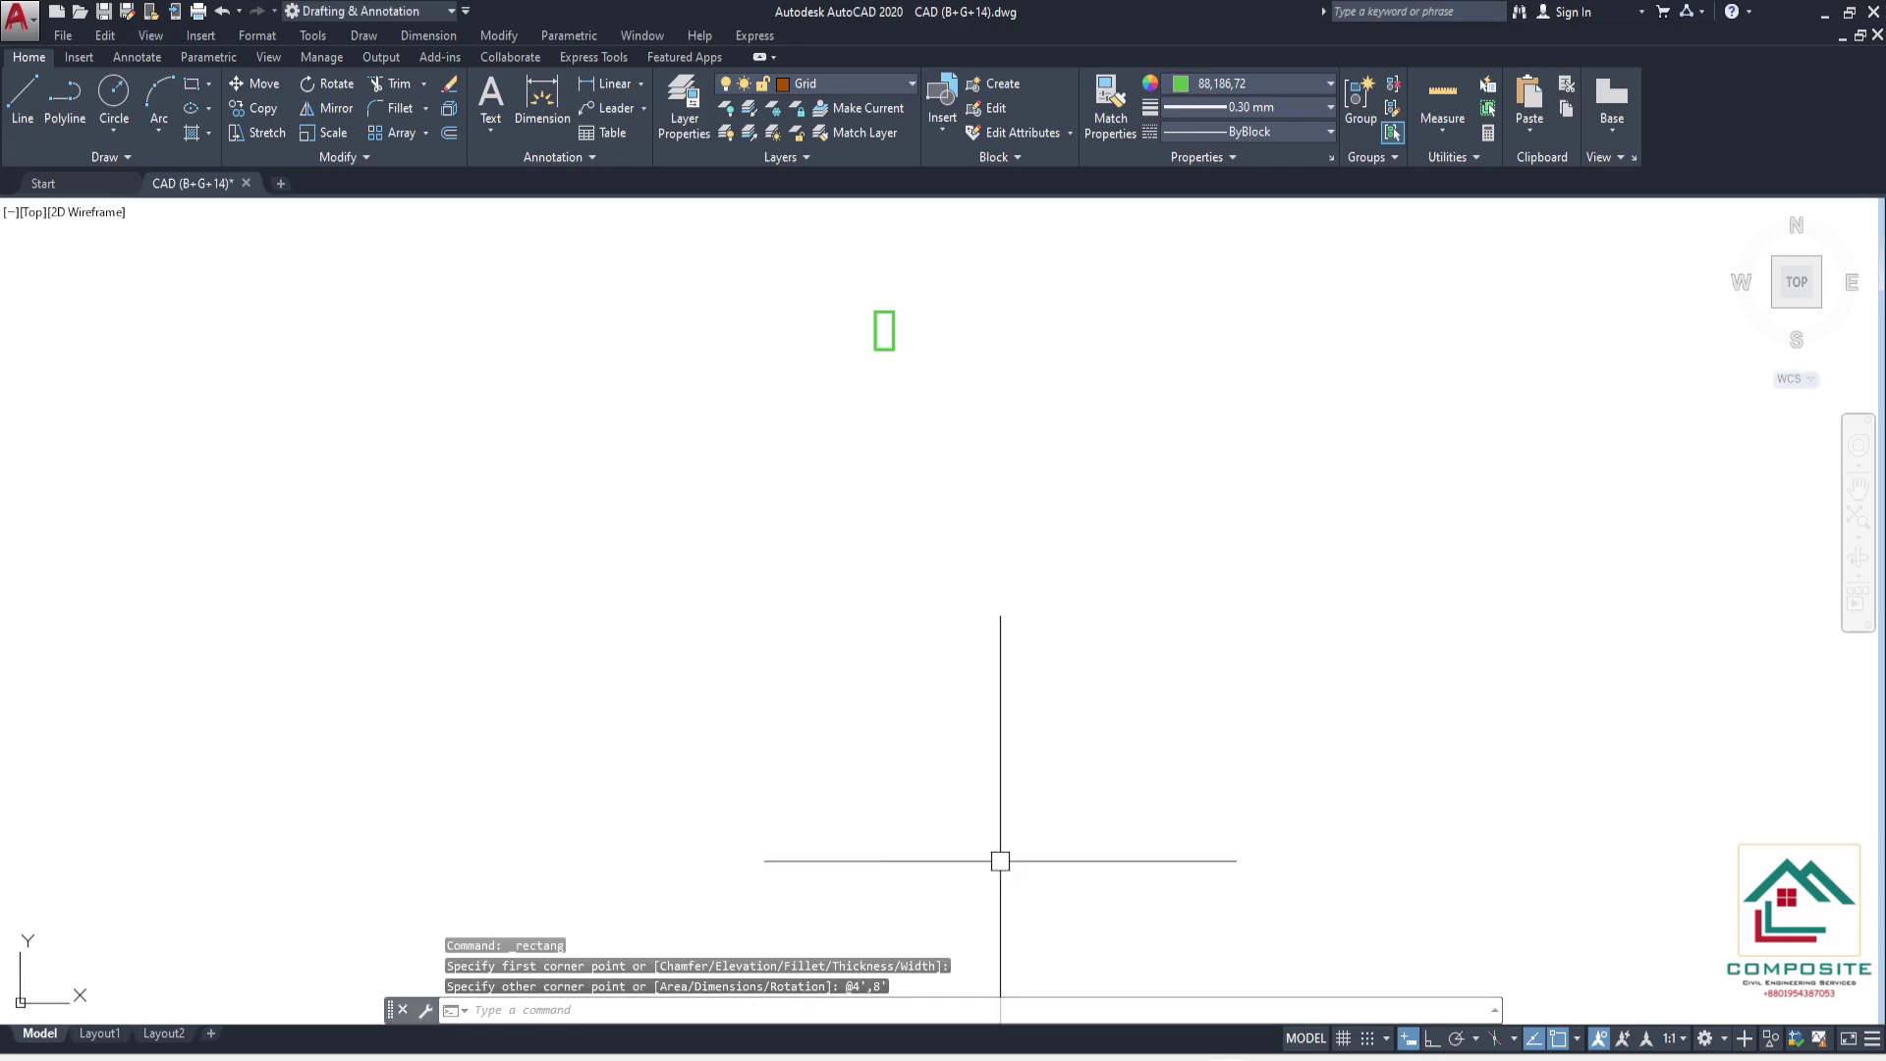
- Draw a narrow full-height rectangle inside the 4' by 8' rectangle, along its left edge
scroll(817, 307, up, 5)
middle_drag(818, 307, 990, 417)
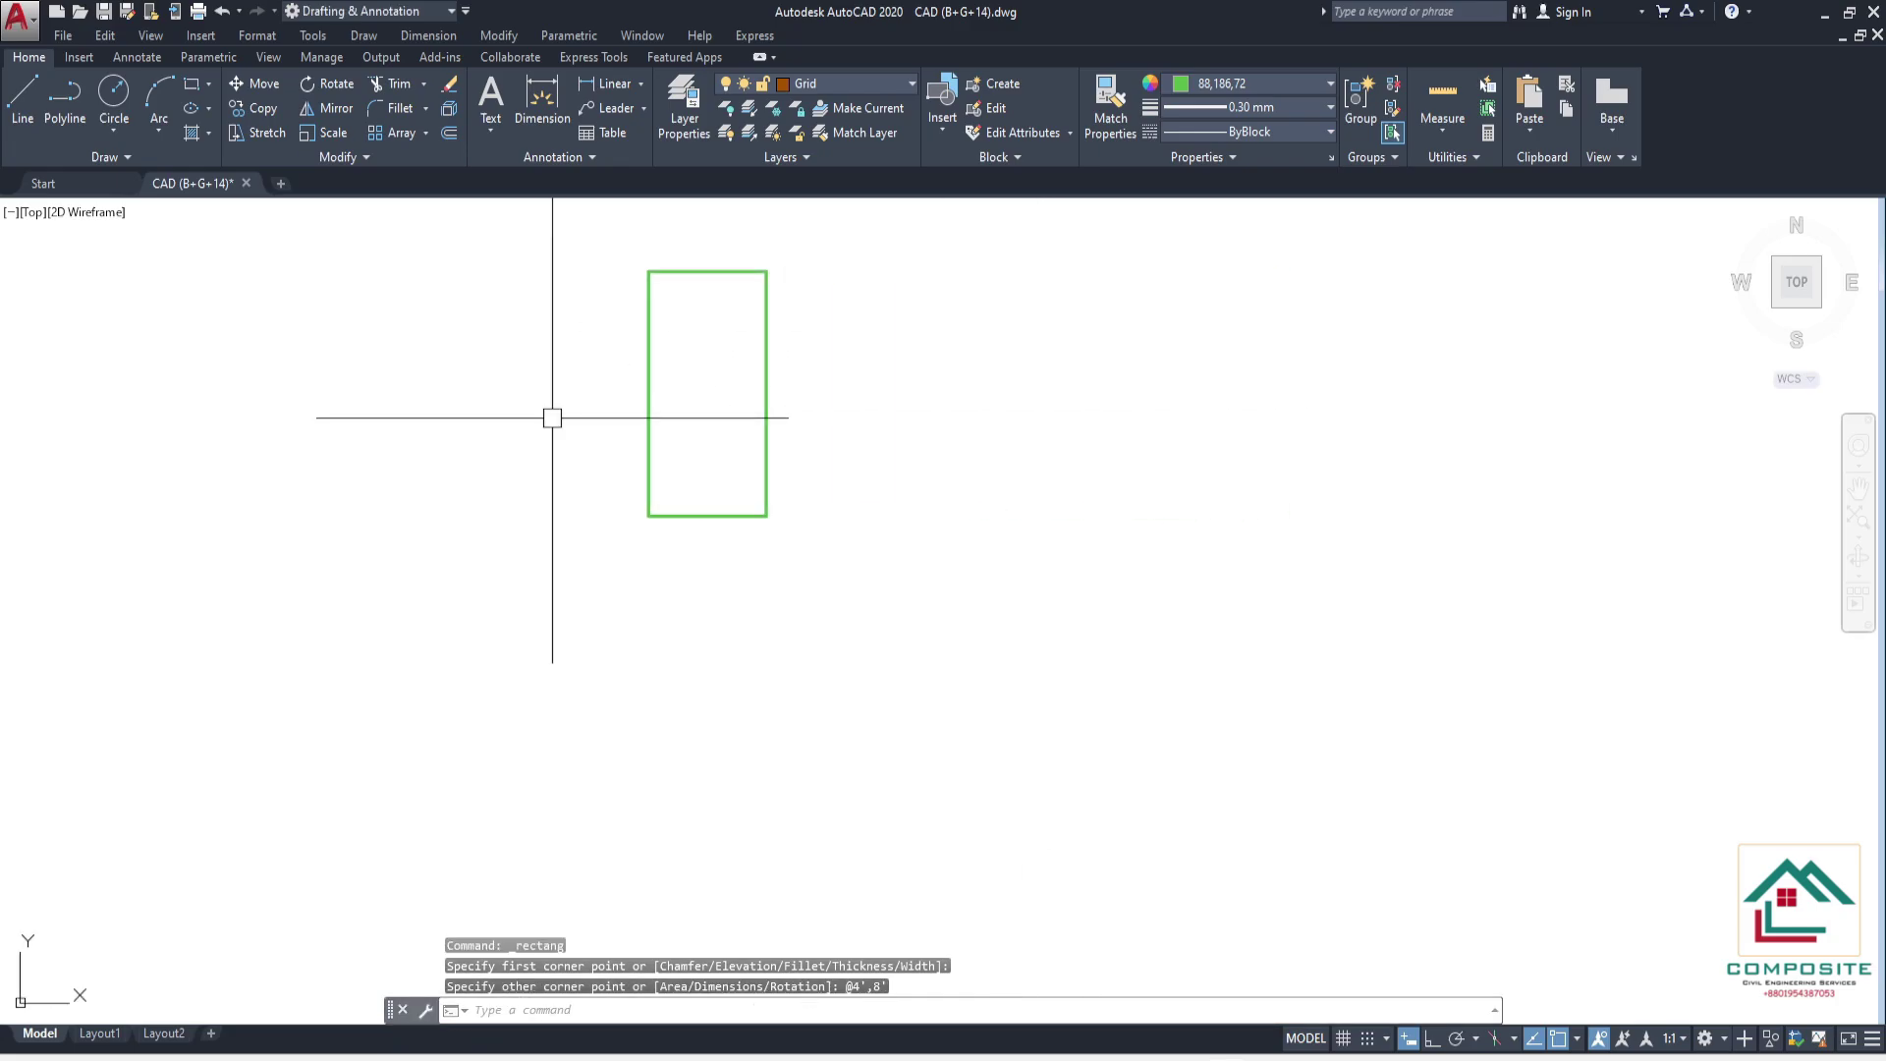
scroll(681, 387, up, 2)
middle_drag(682, 387, 707, 639)
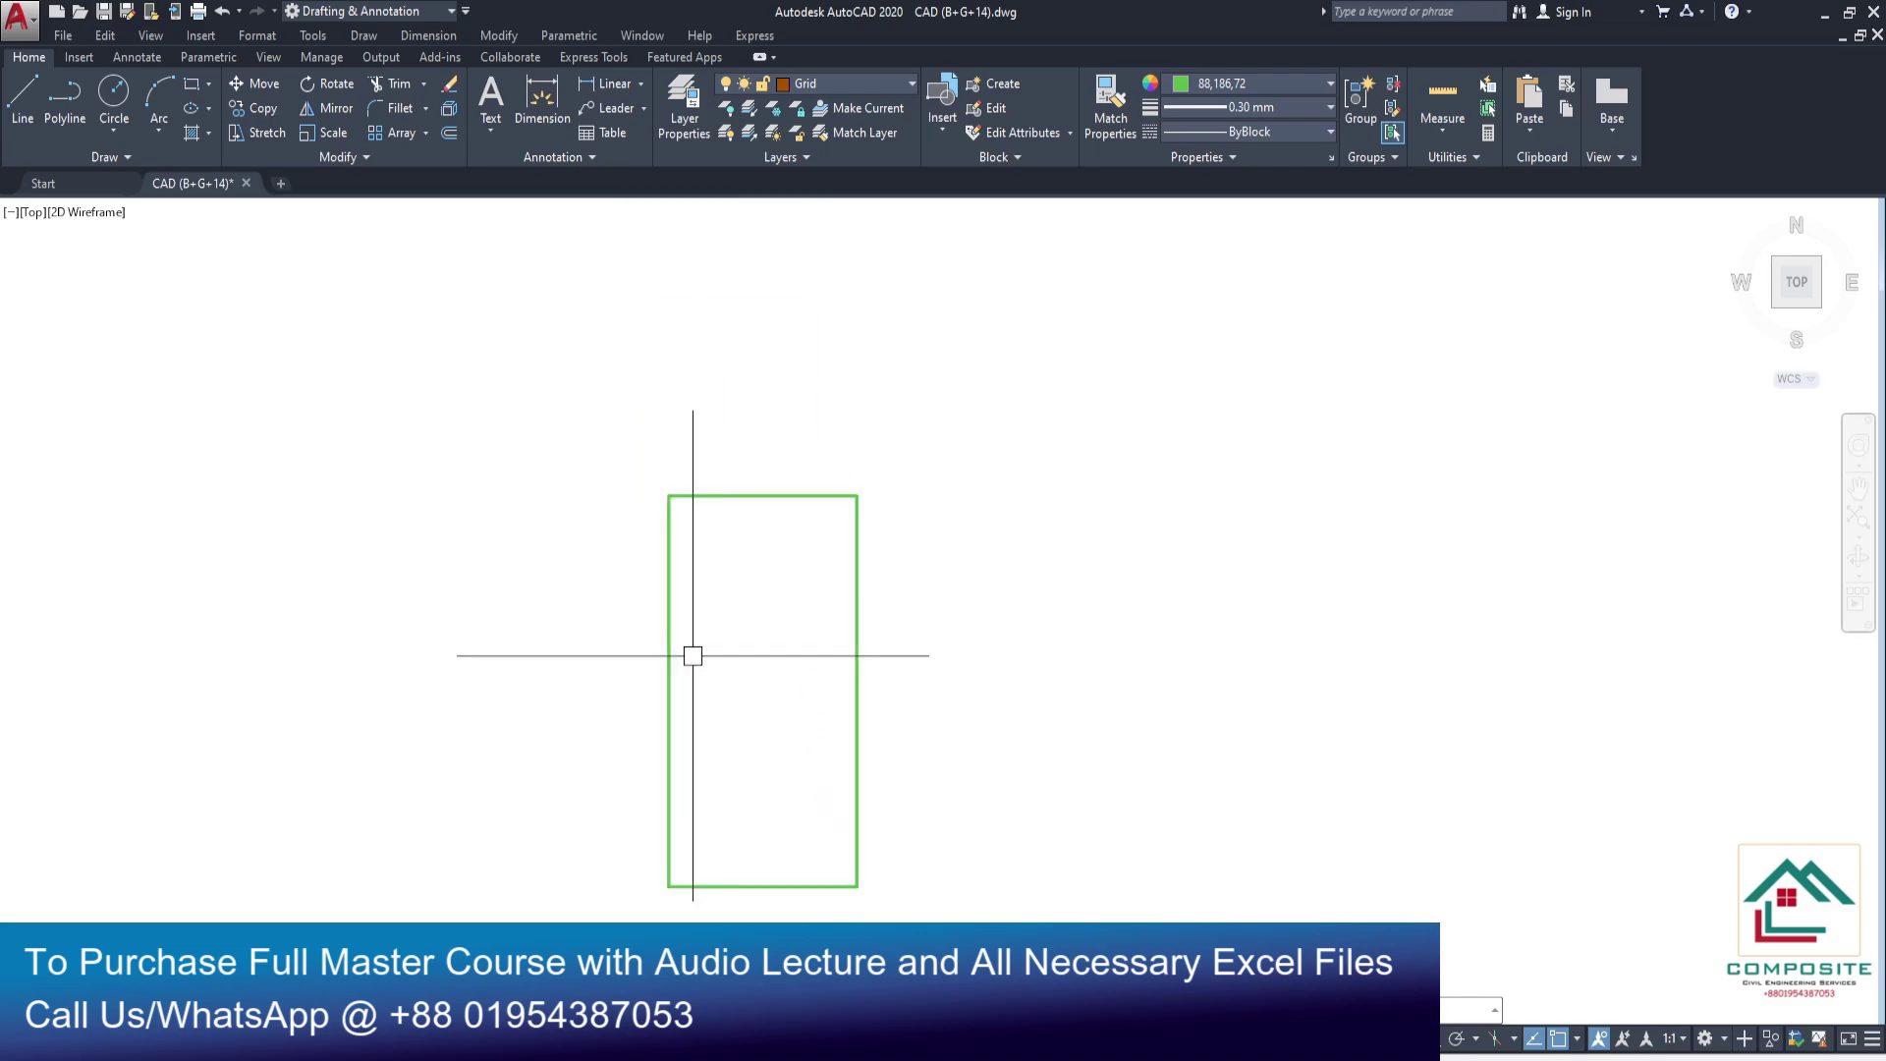
middle_drag(693, 655, 609, 452)
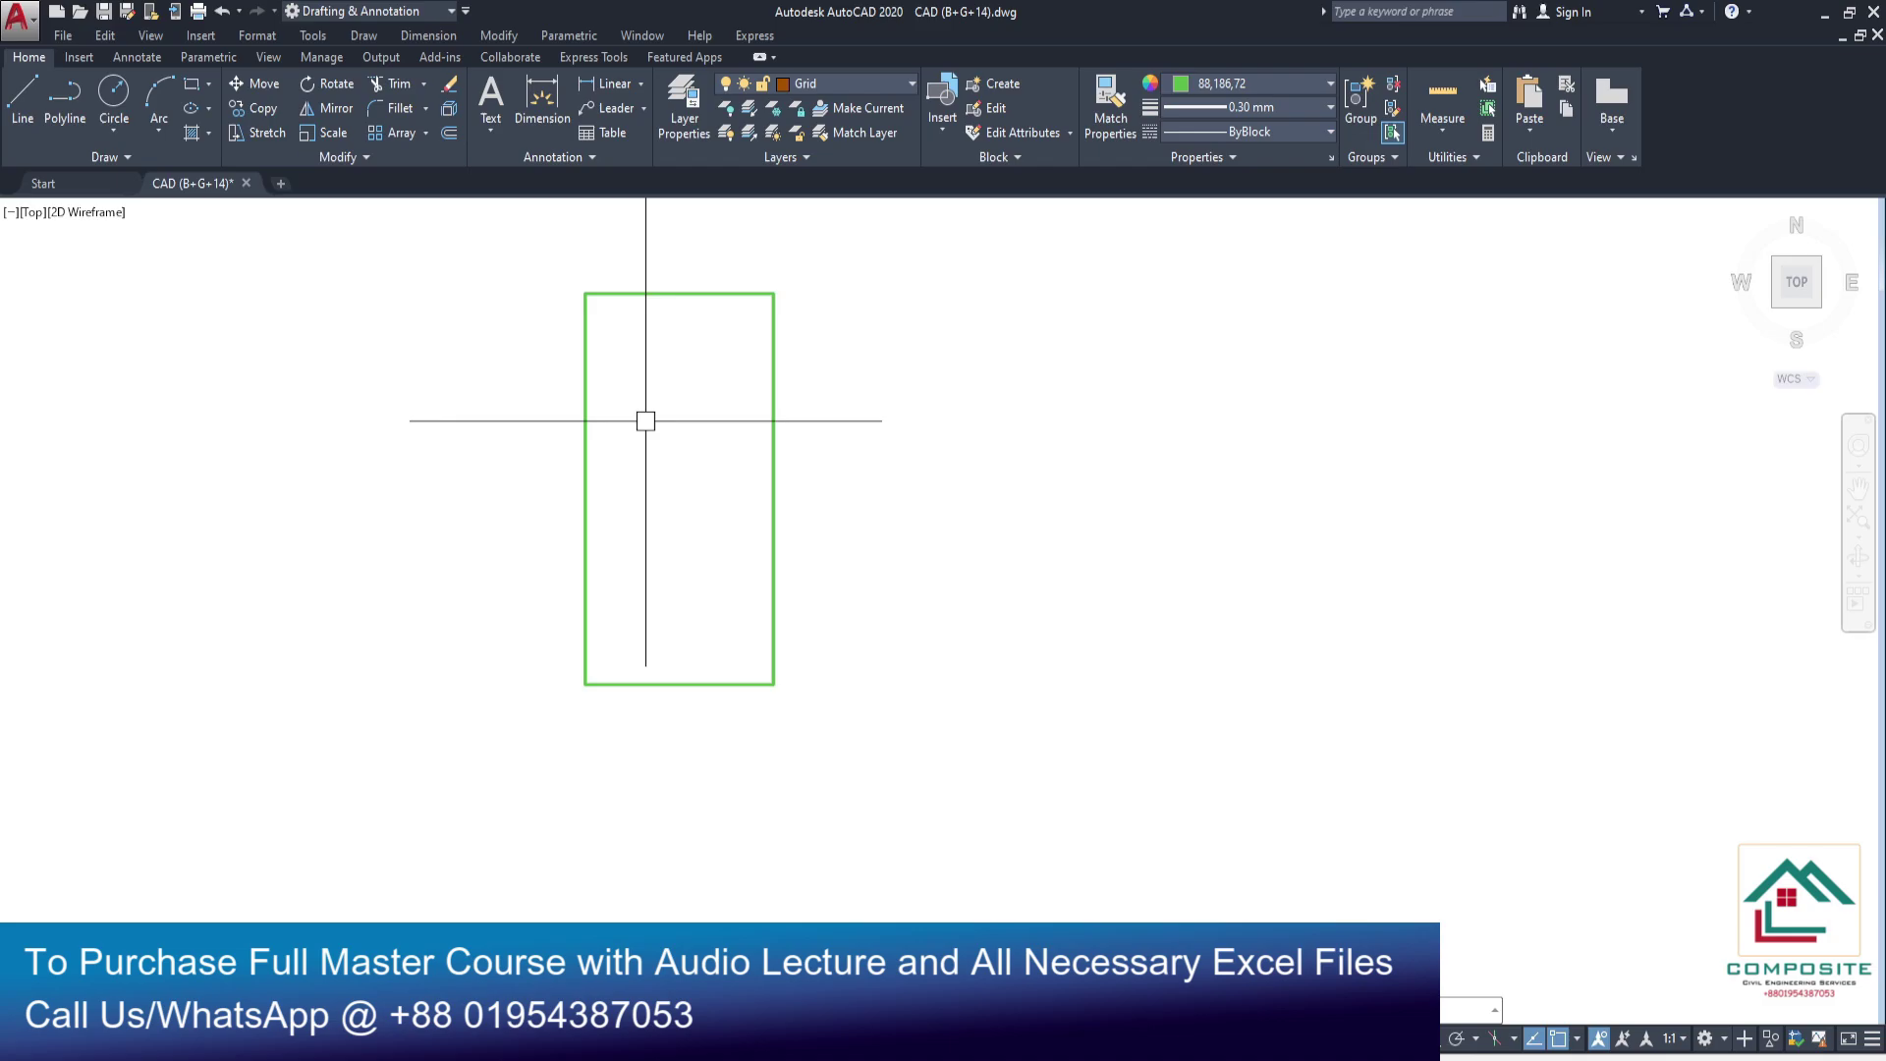
click(192, 83)
scroll(582, 324, up, 2)
click(584, 273)
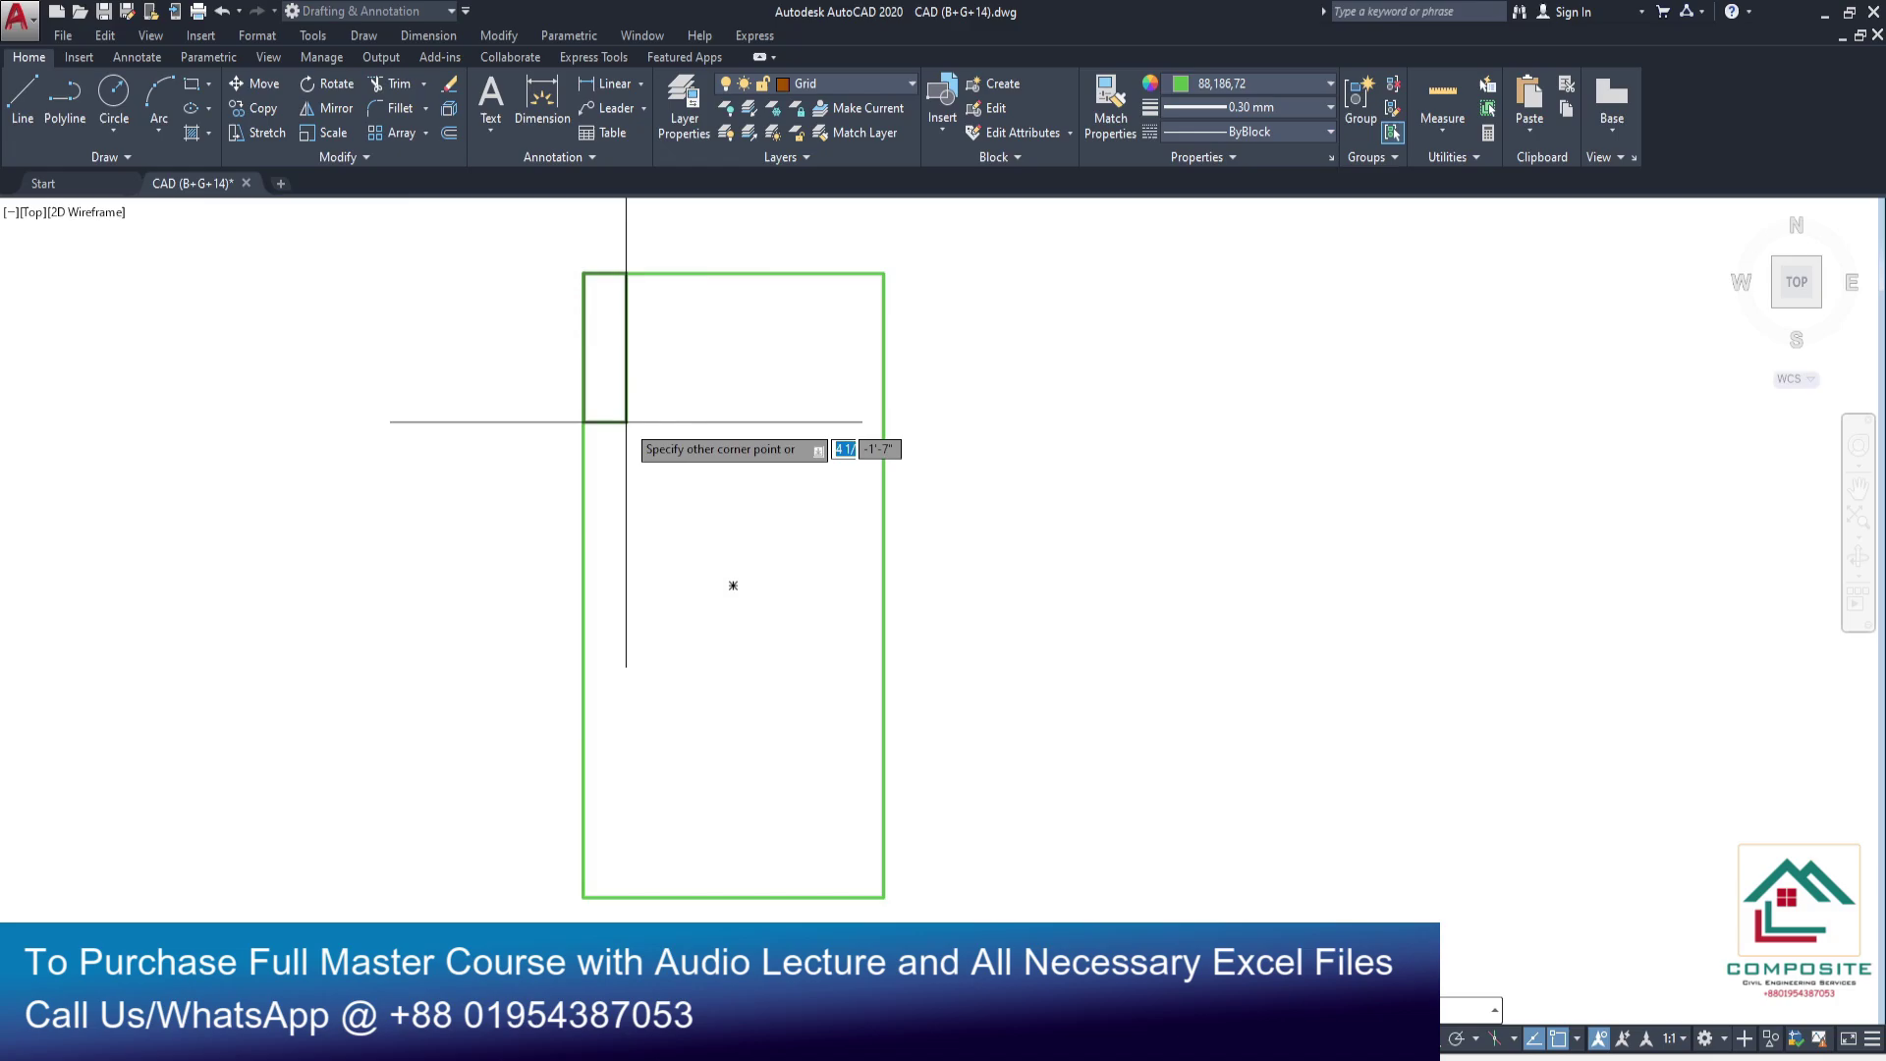
click(615, 896)
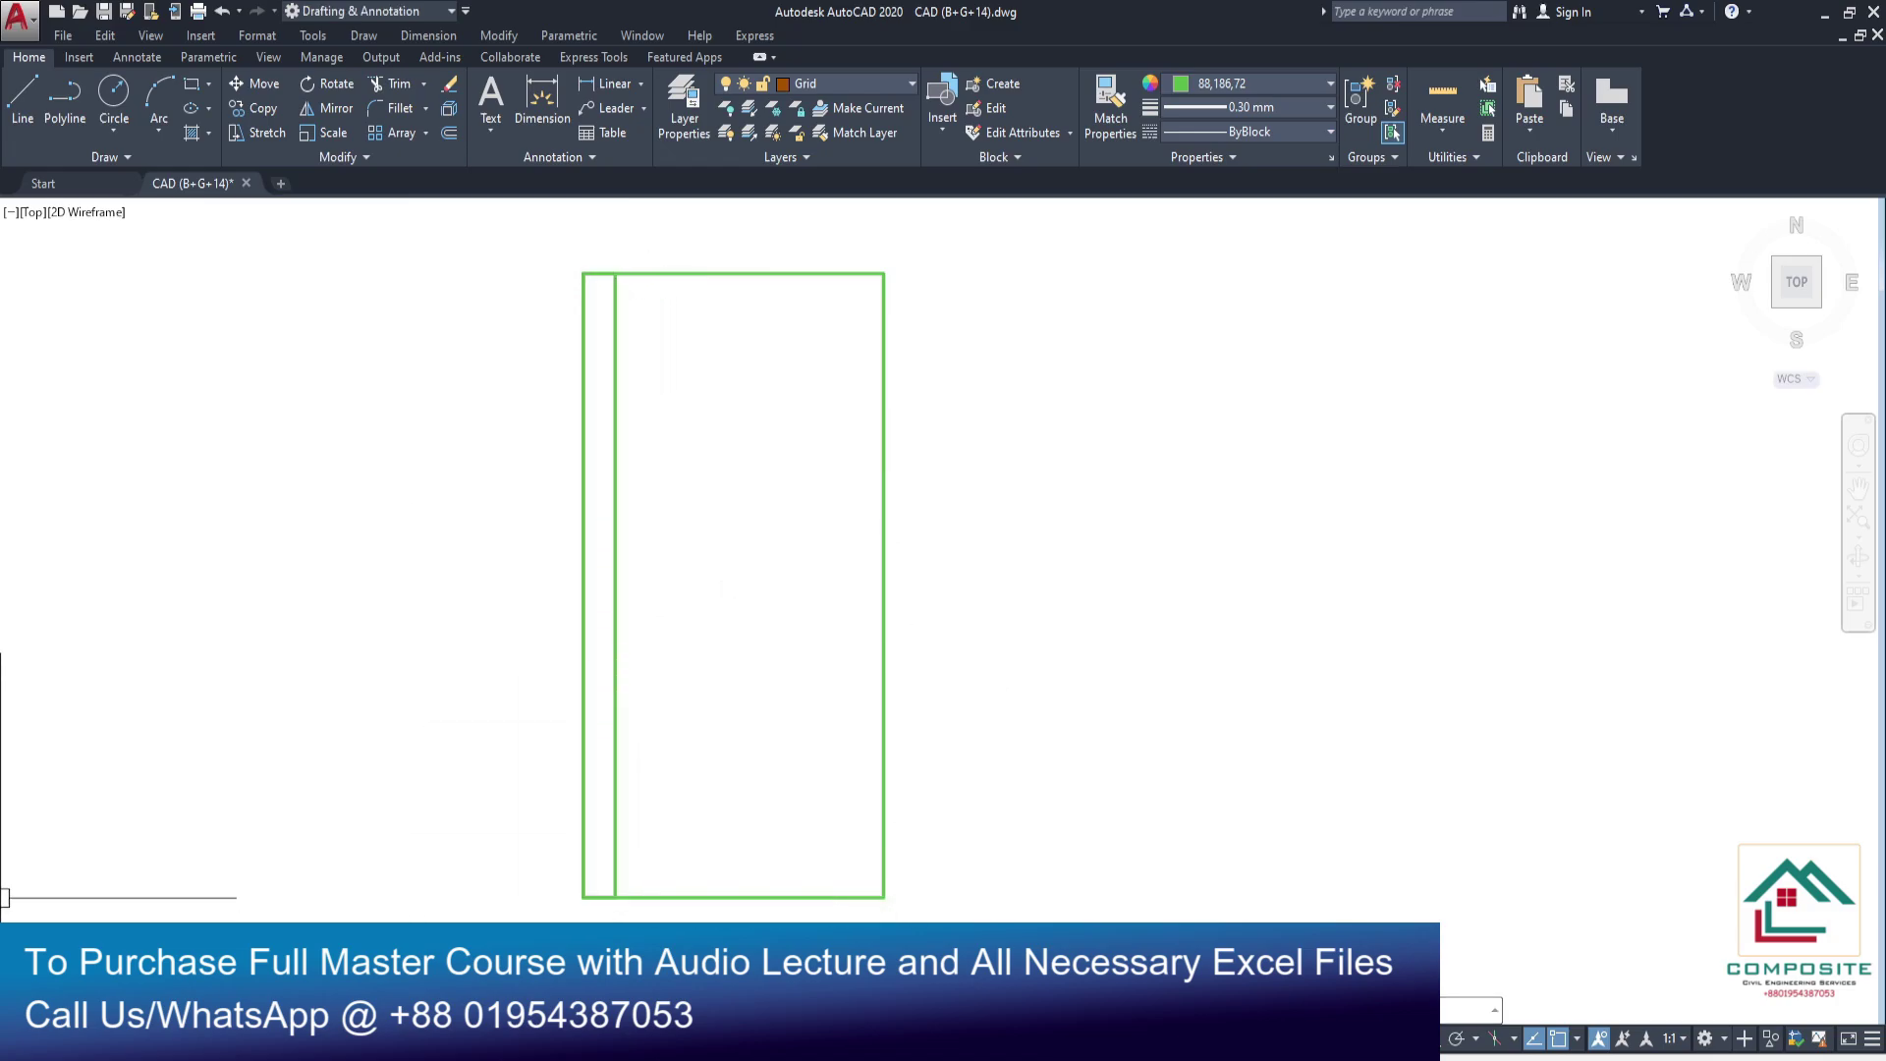
- Add a linear dimension for the narrow rectangle's width, starting from its upper-left corner
click(616, 547)
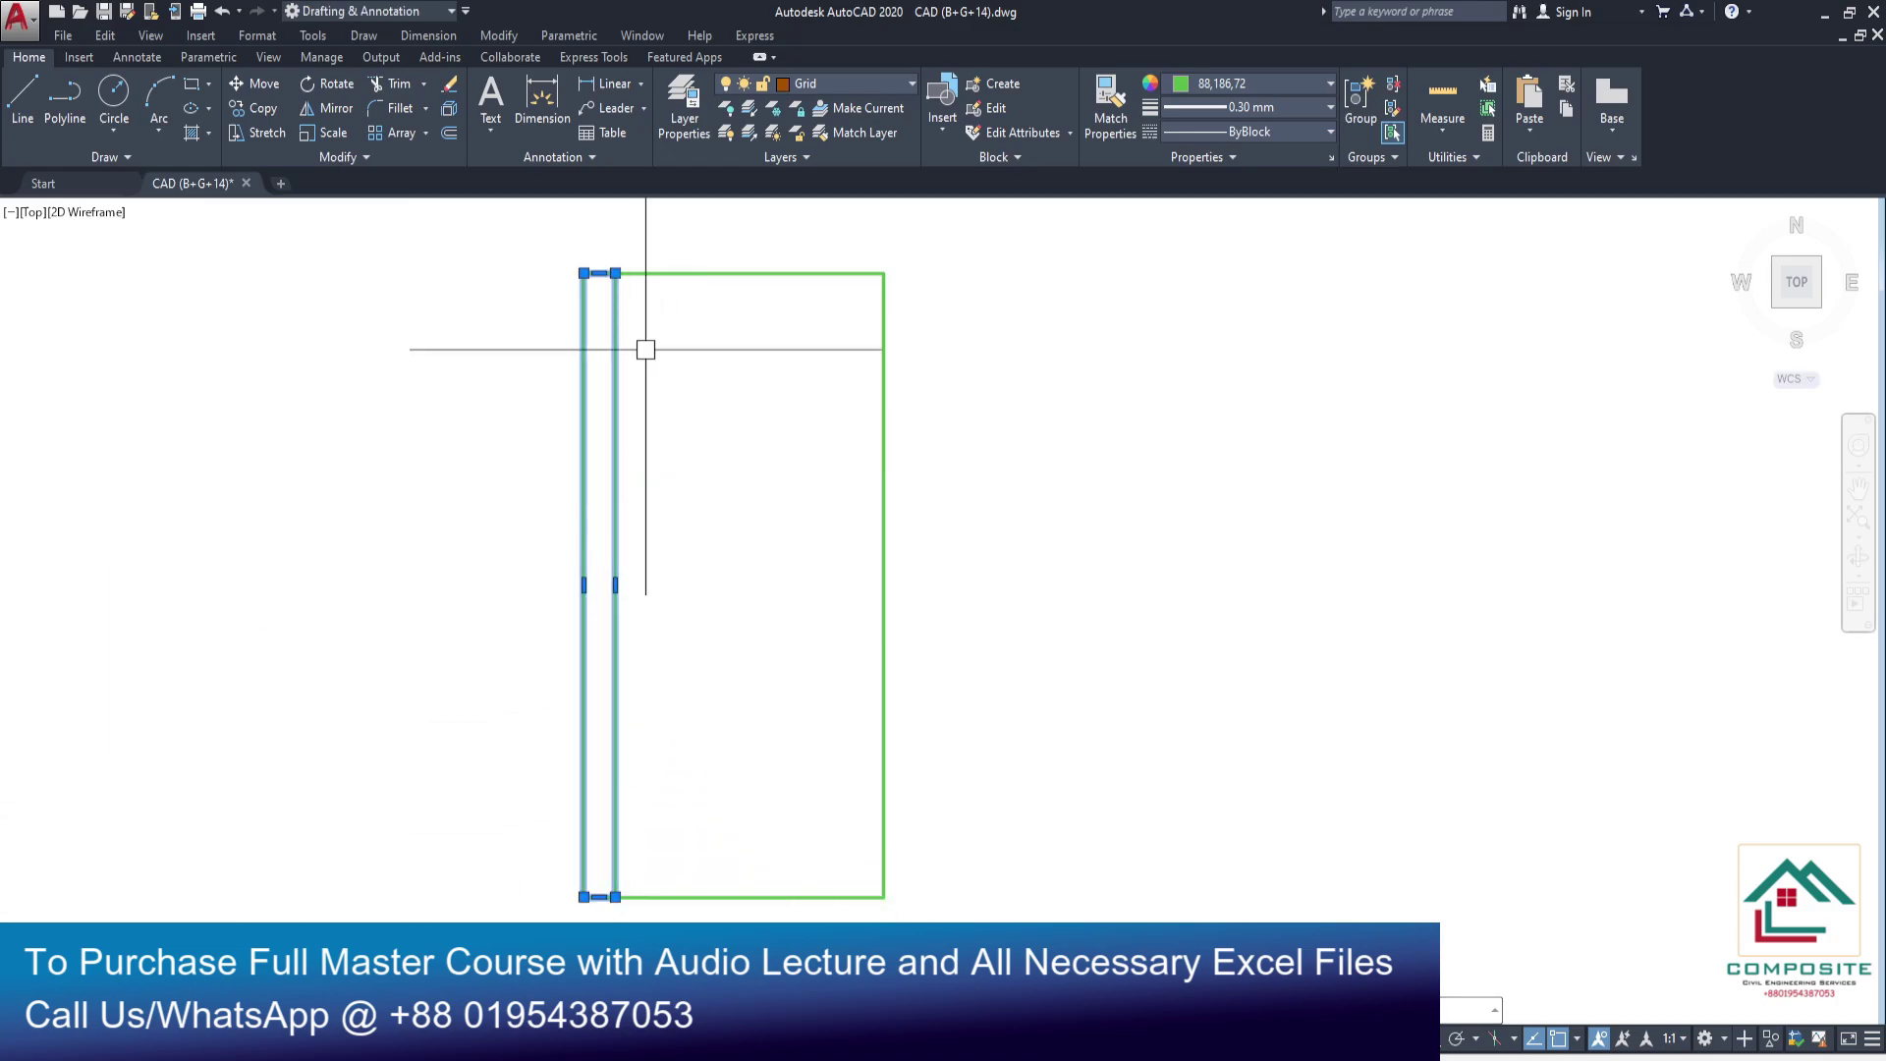
click(615, 83)
scroll(584, 236, up, 5)
click(580, 428)
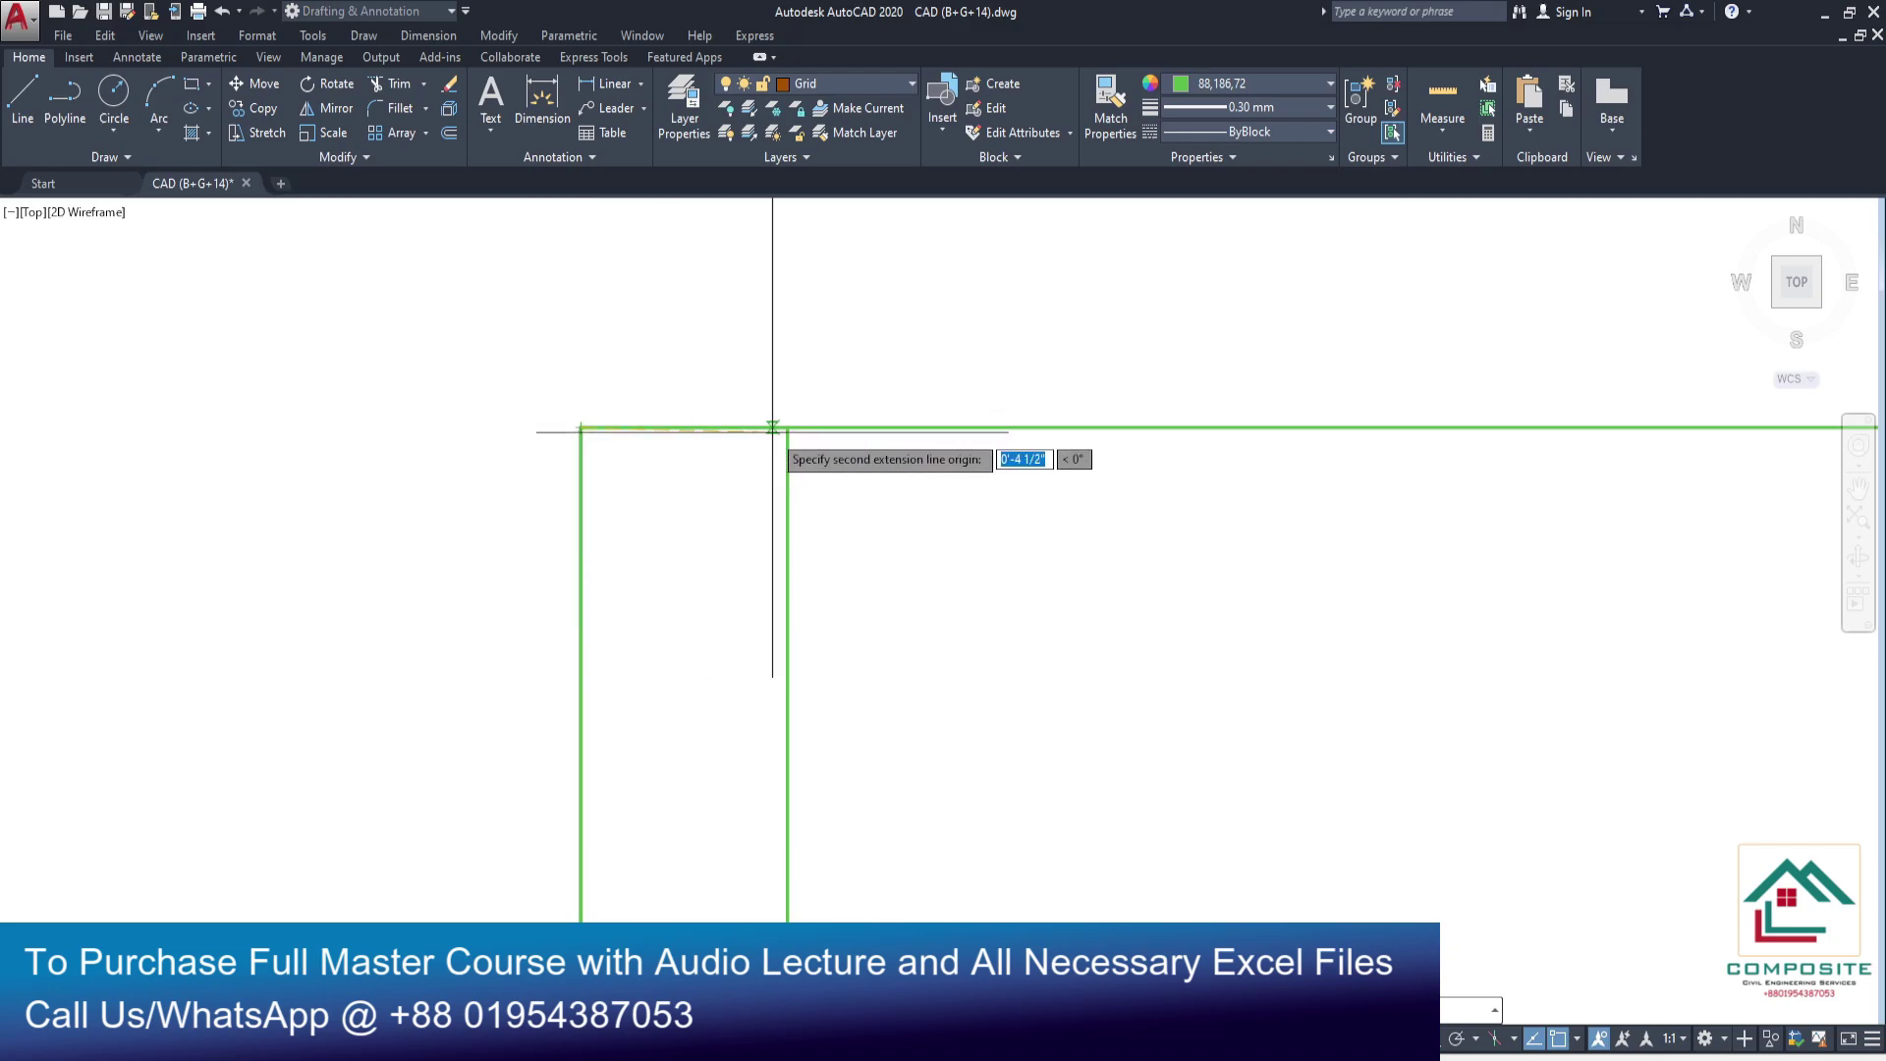
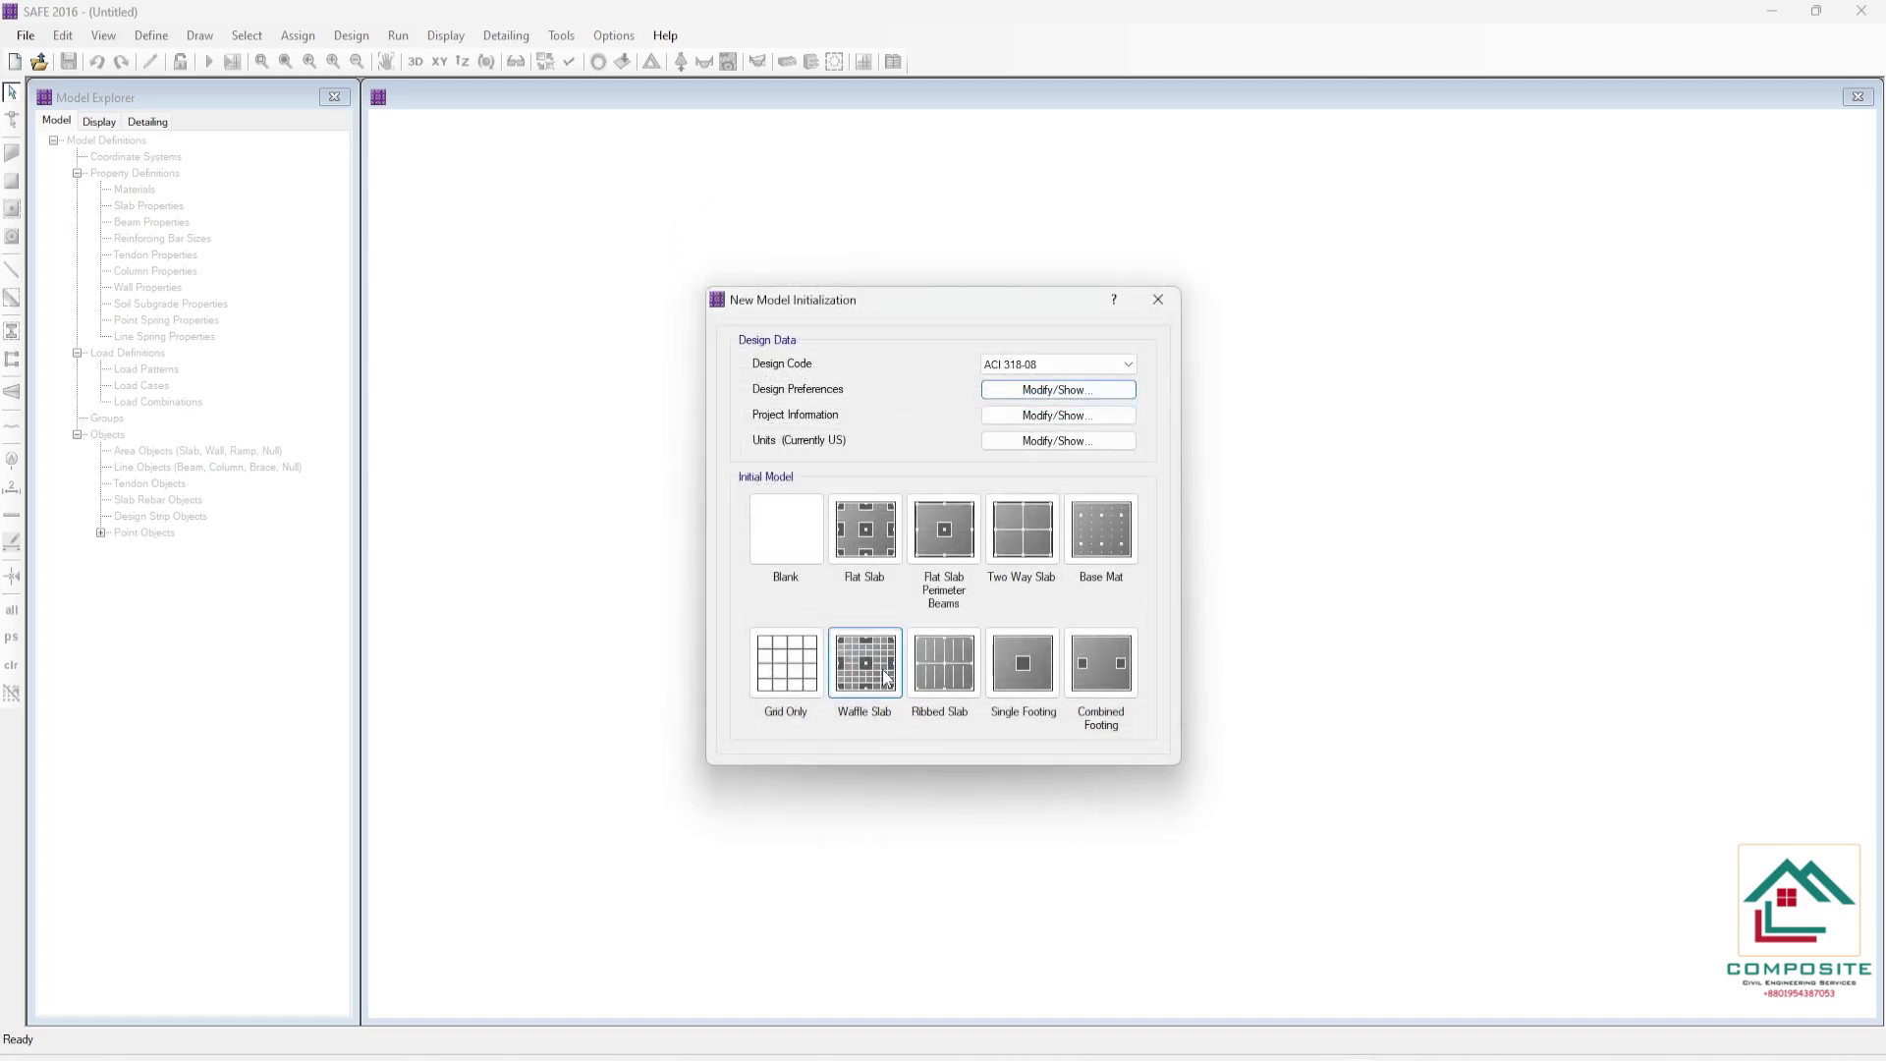
- Start the new SAFE model from the Blank template
click(785, 531)
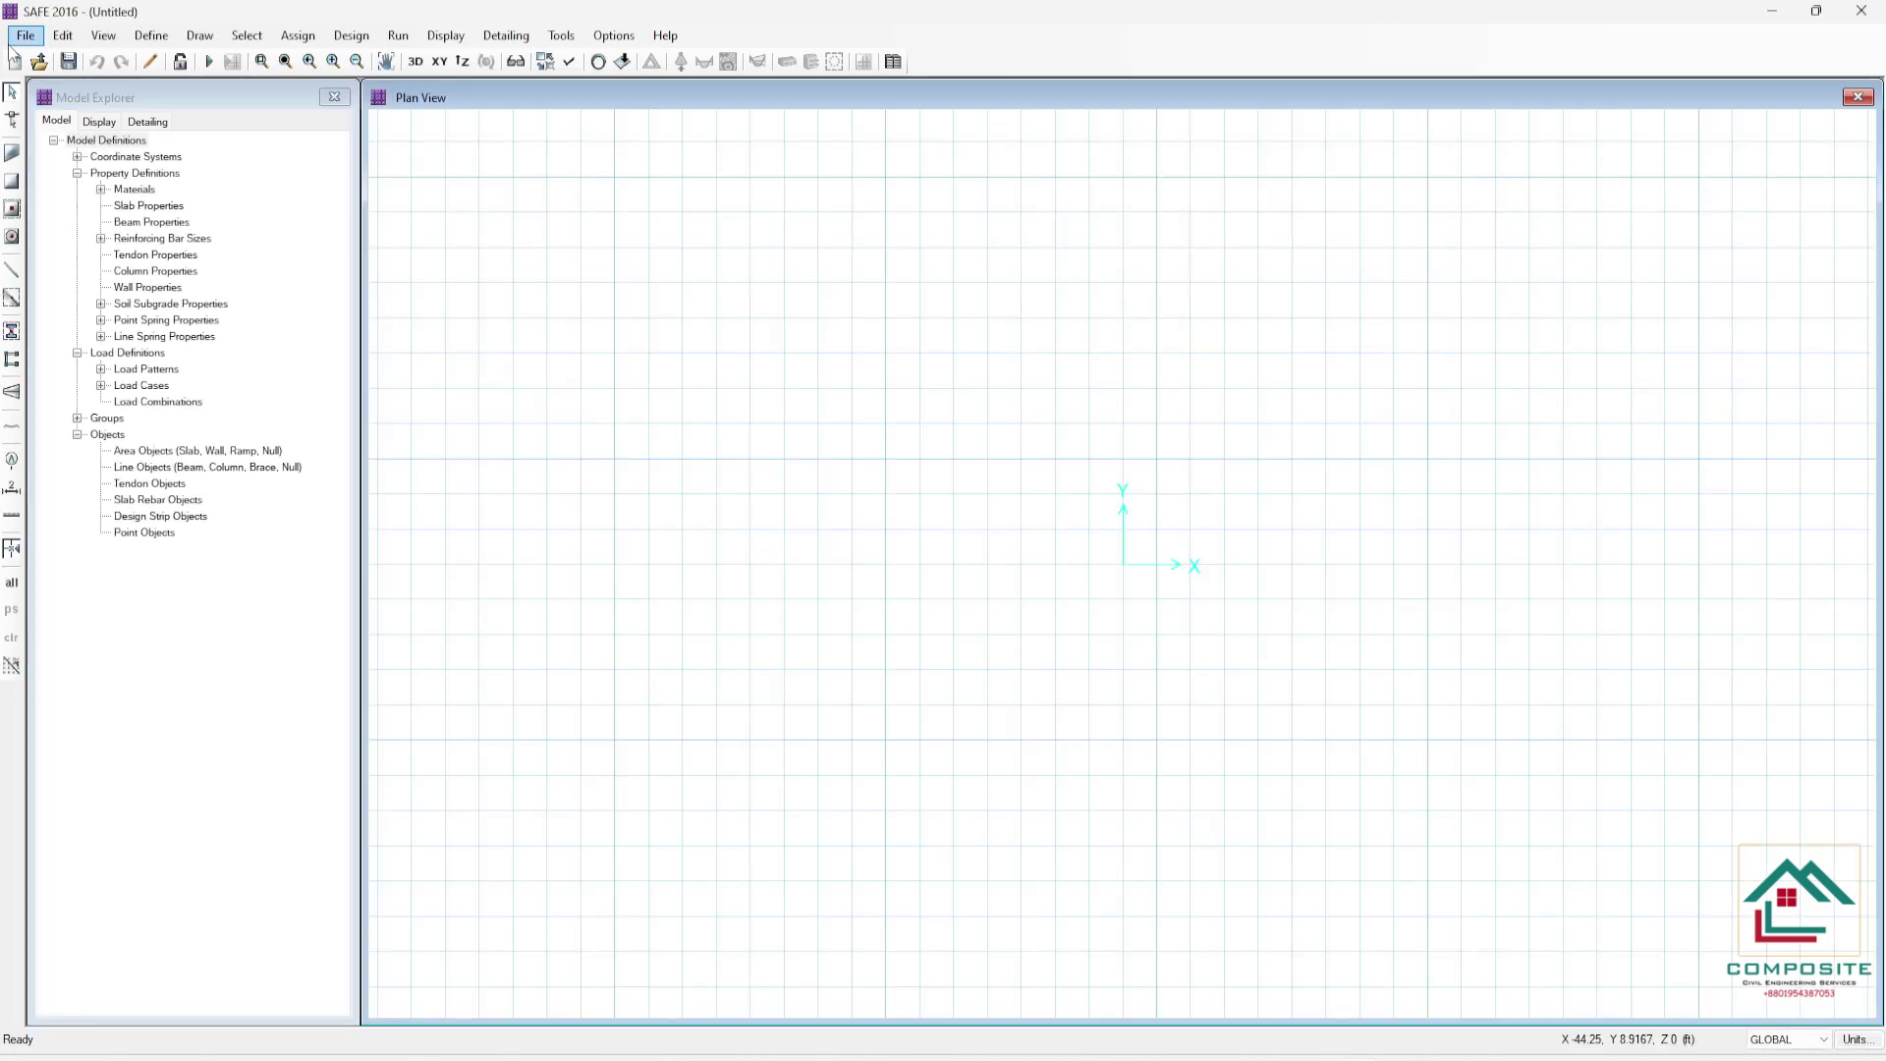
click(68, 61)
click(920, 40)
- Open CAD (B+G+14)C.dwg from the EP30 FOOTING BASEMENT WALL folder in AutoCAD and move both footing rectangles to the LOGO layer
click(1241, 981)
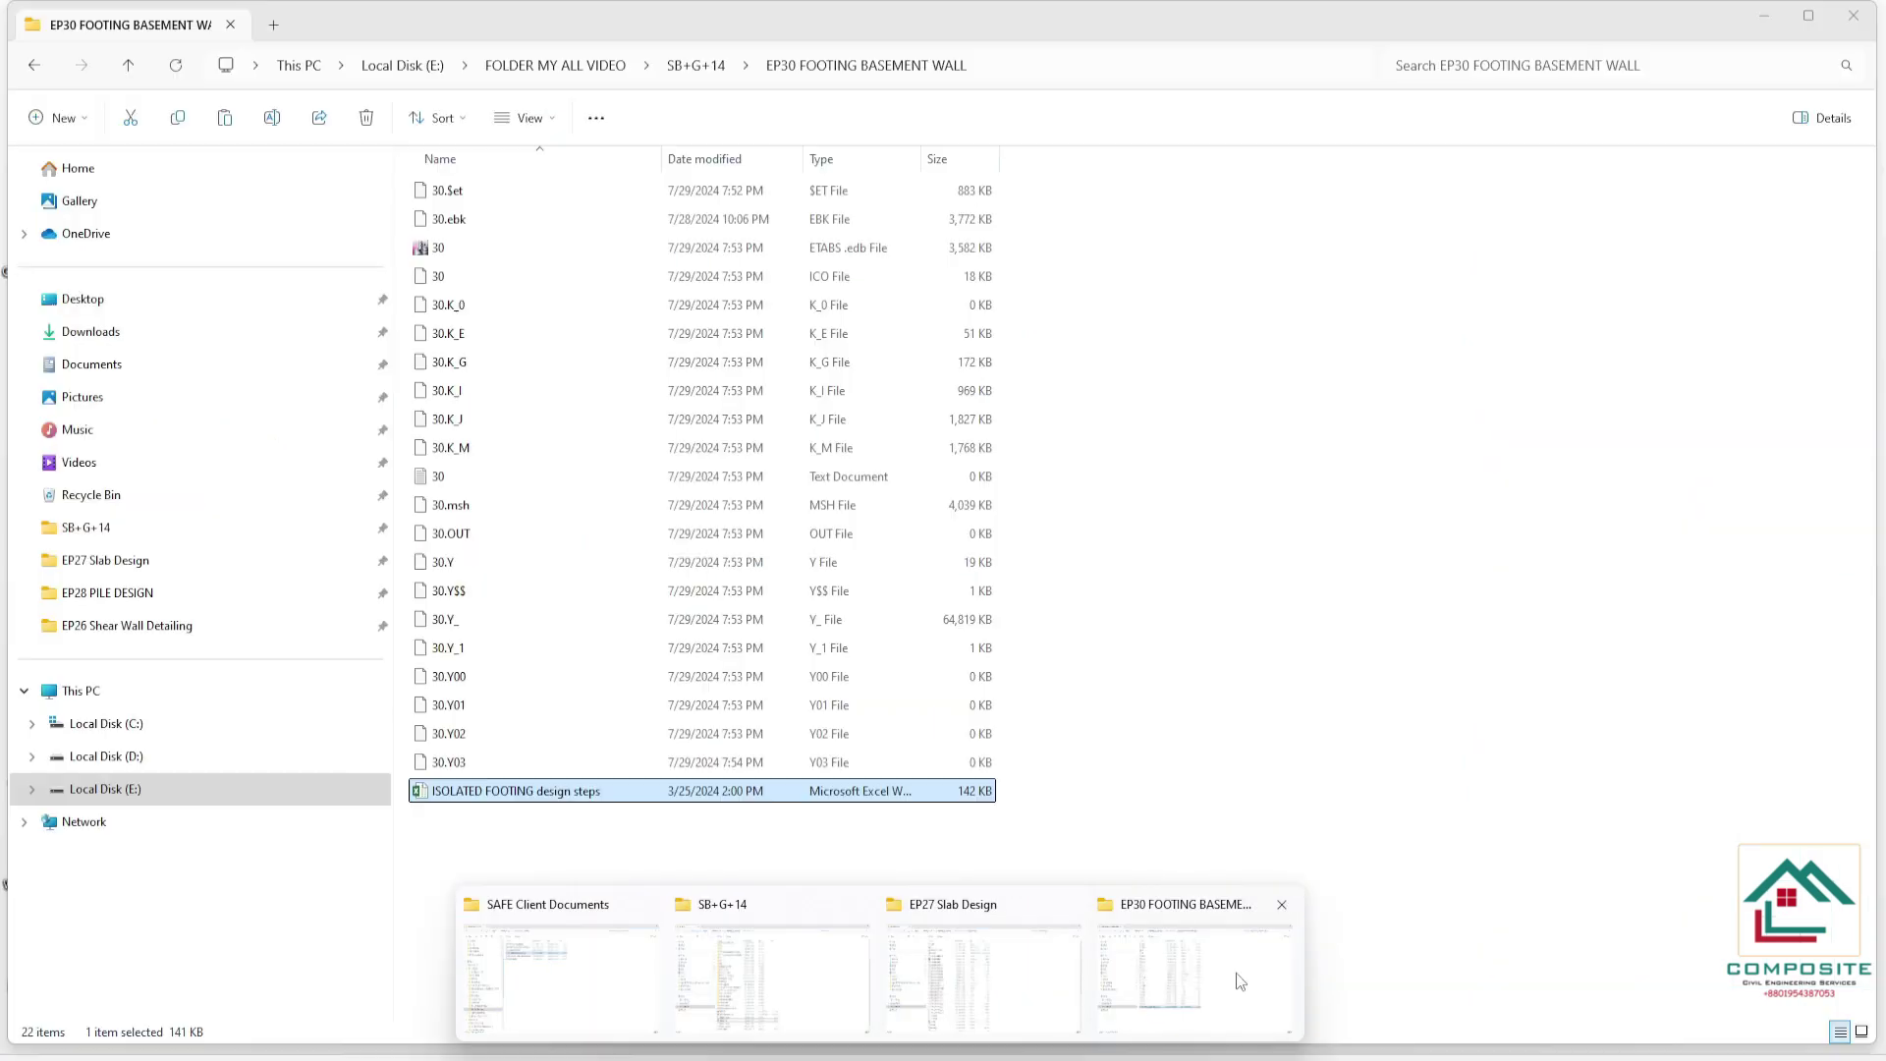
double_click(531, 877)
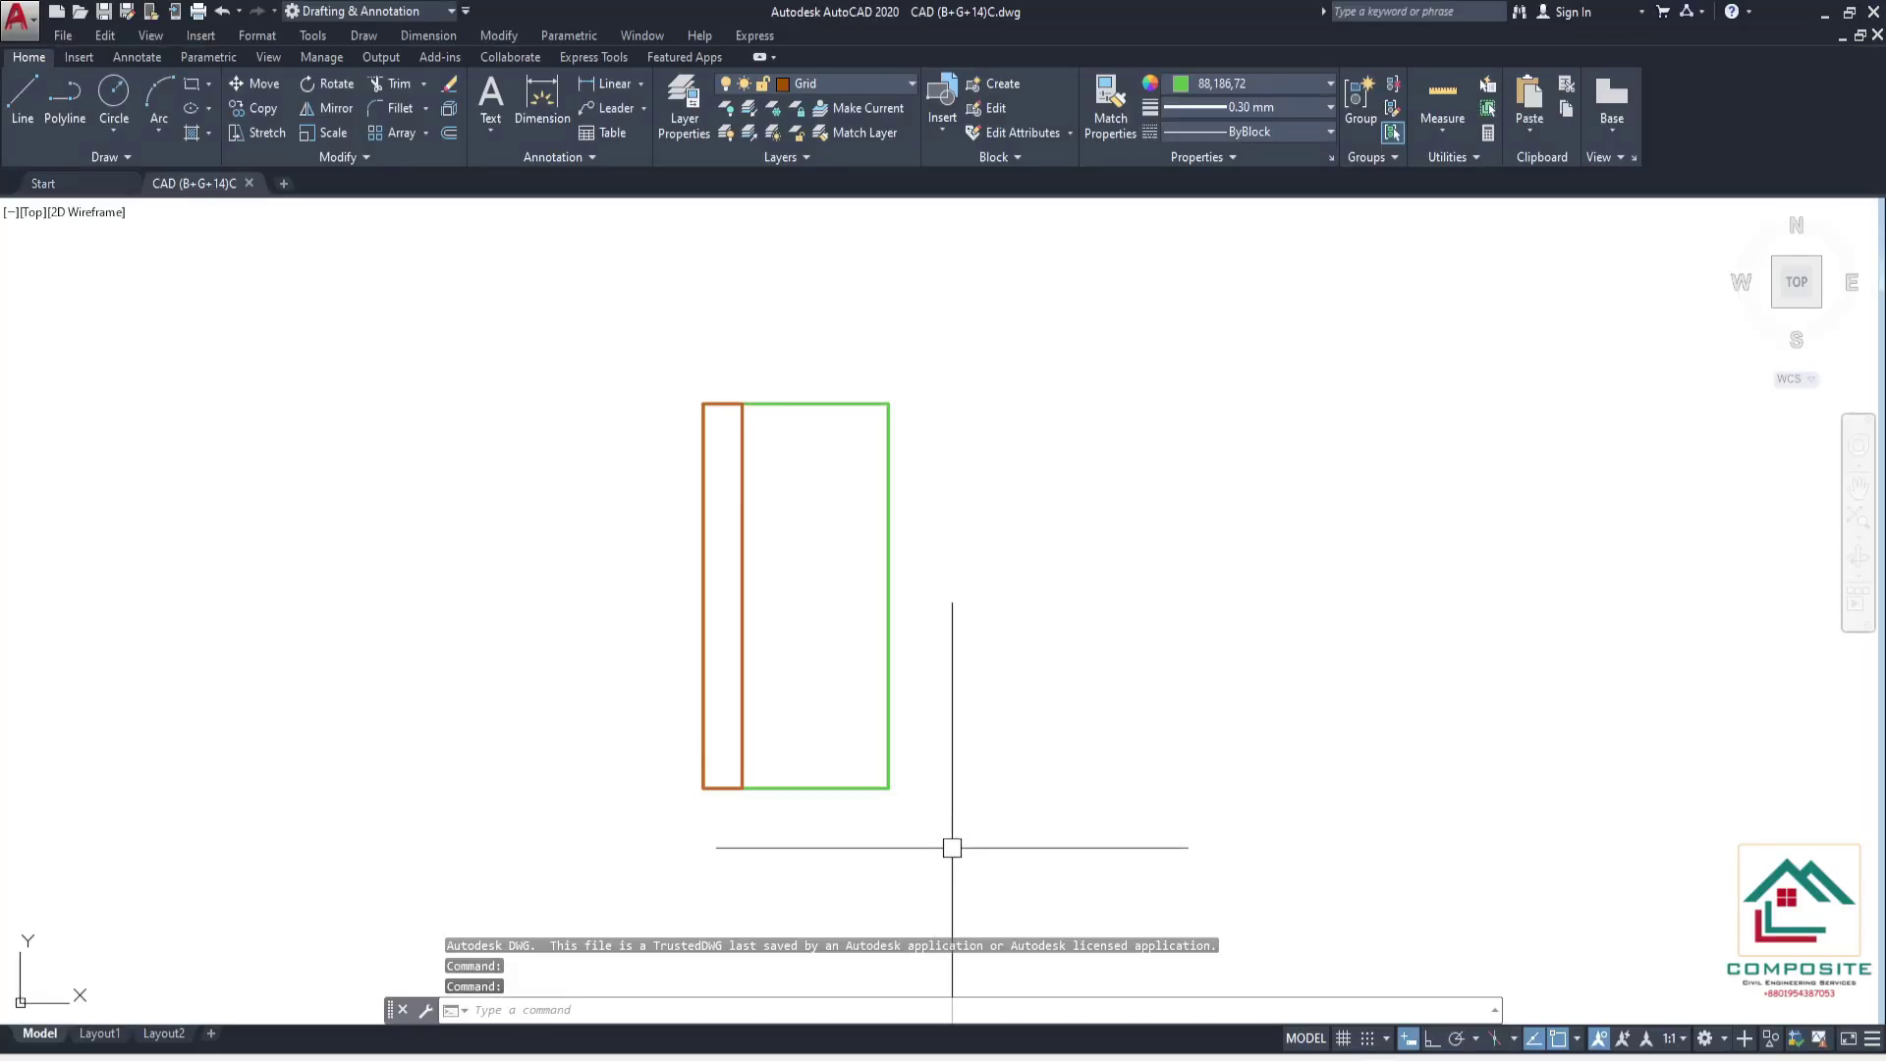
click(952, 847)
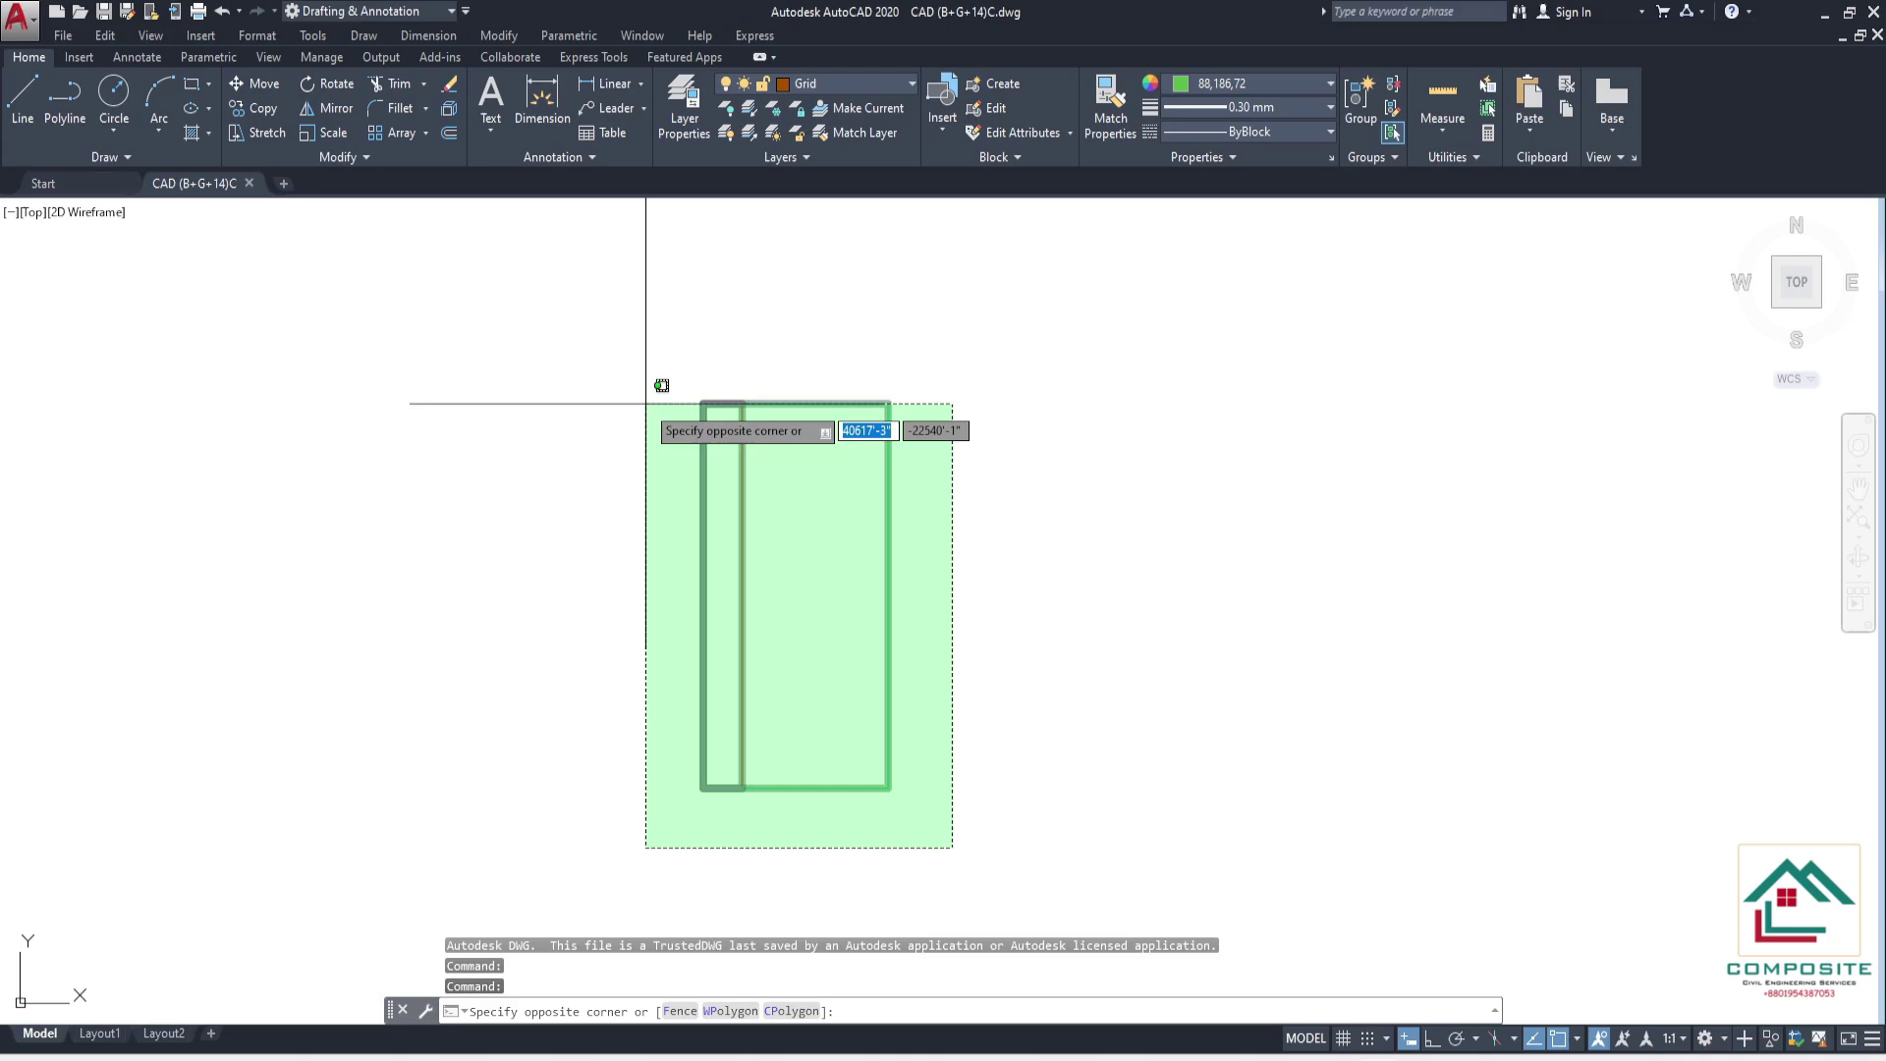
click(643, 358)
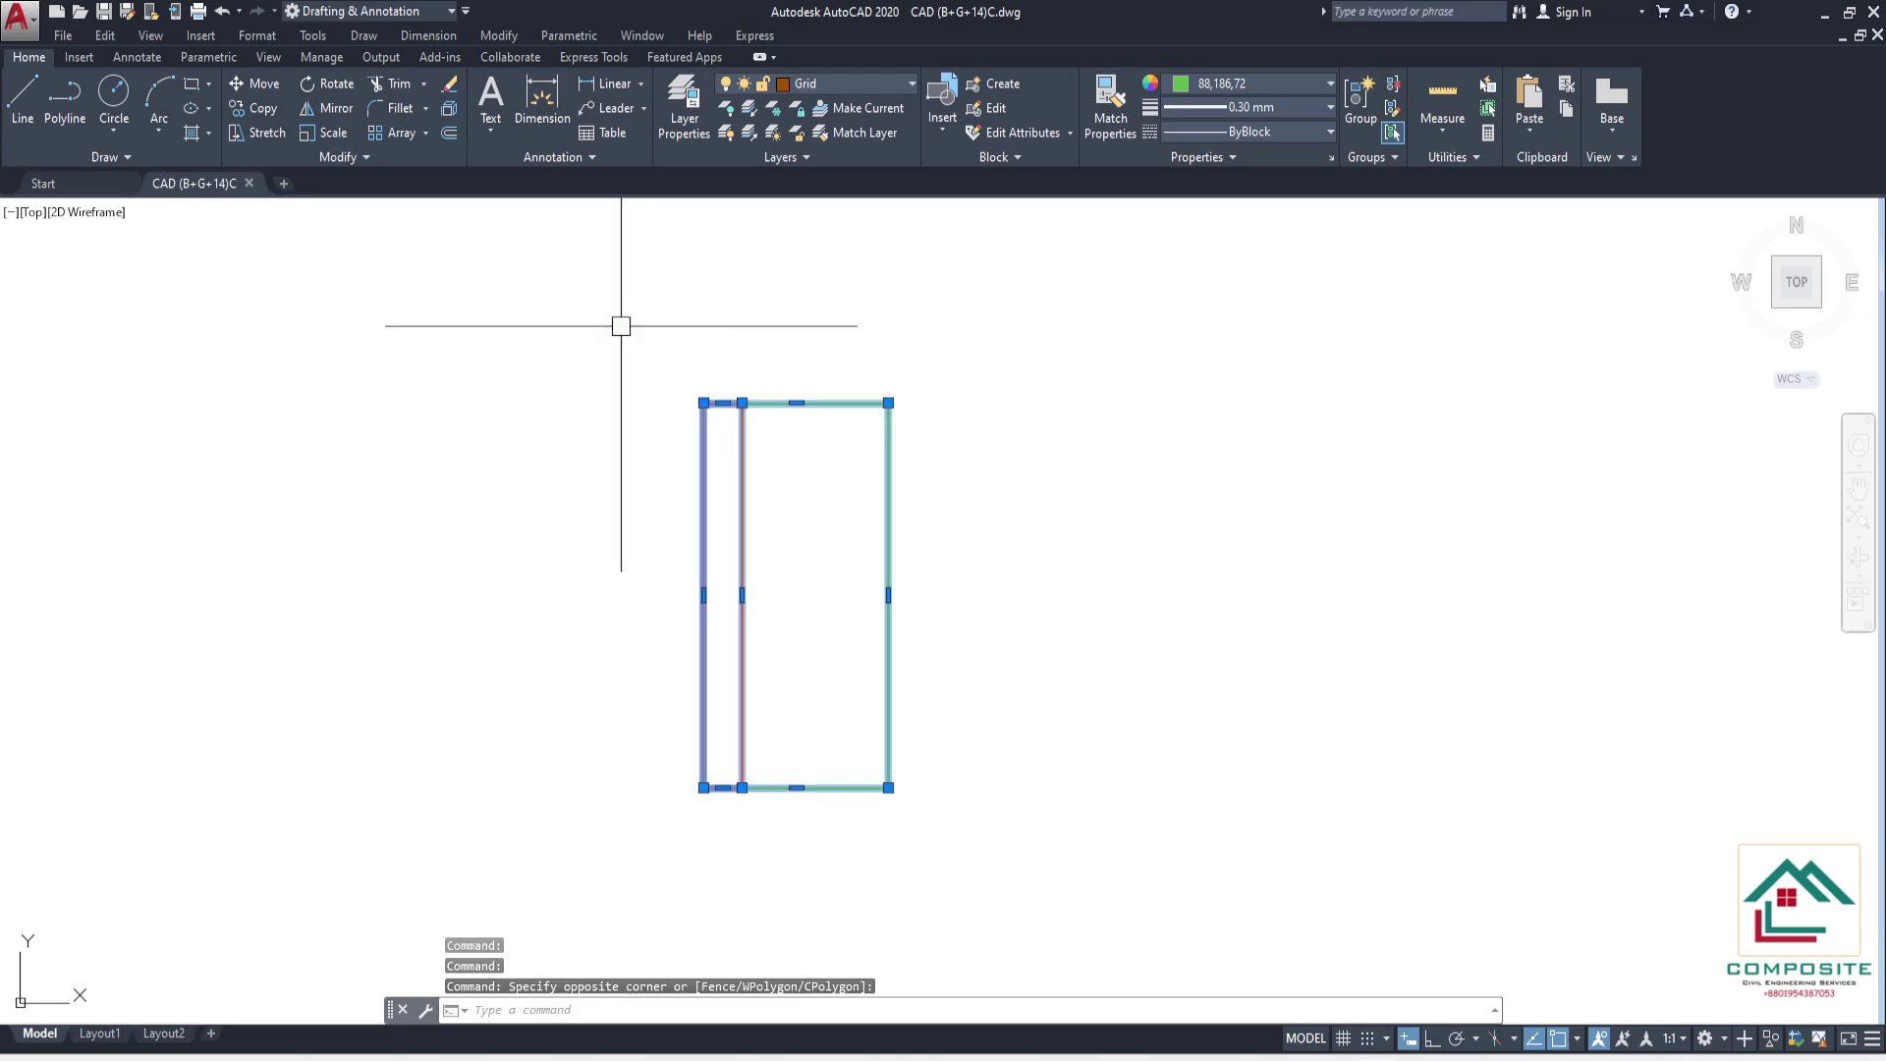
click(831, 85)
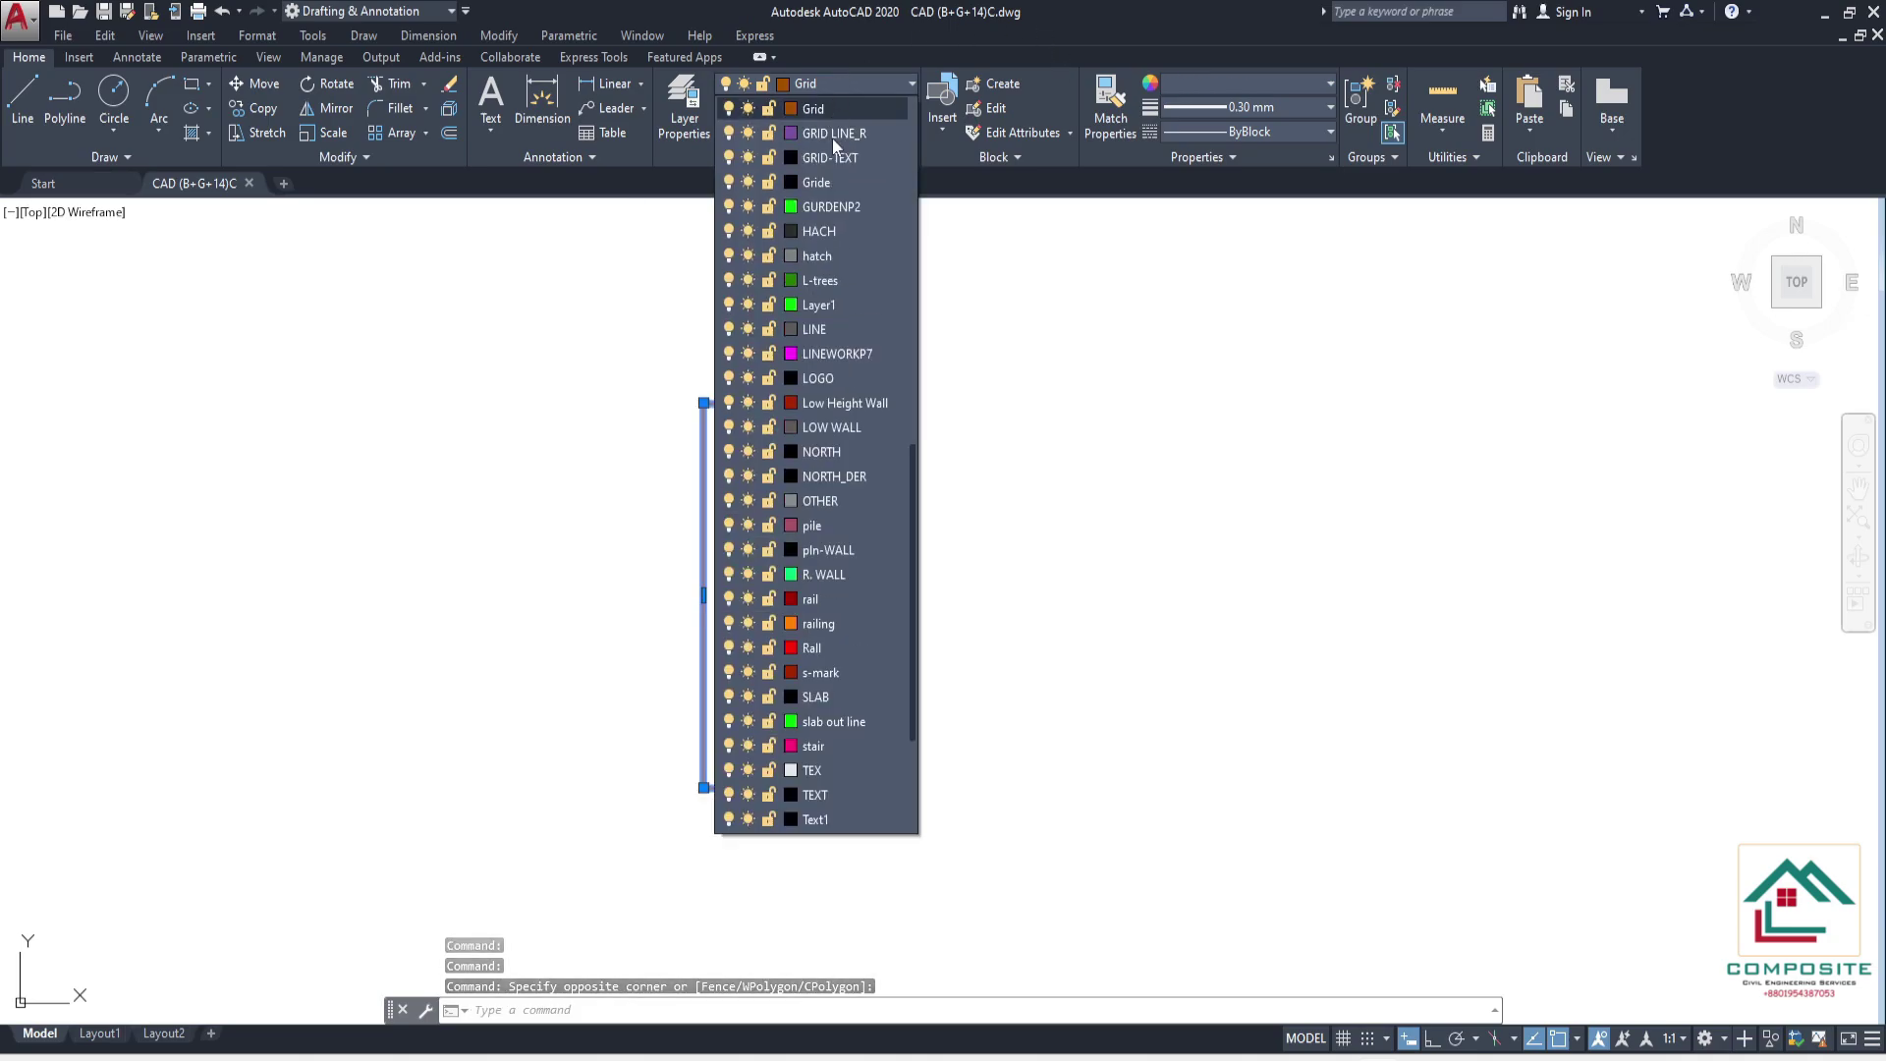
click(841, 397)
- Set the color, lineweight and linetype of both rectangles to ByLayer and save the drawing
click(1229, 83)
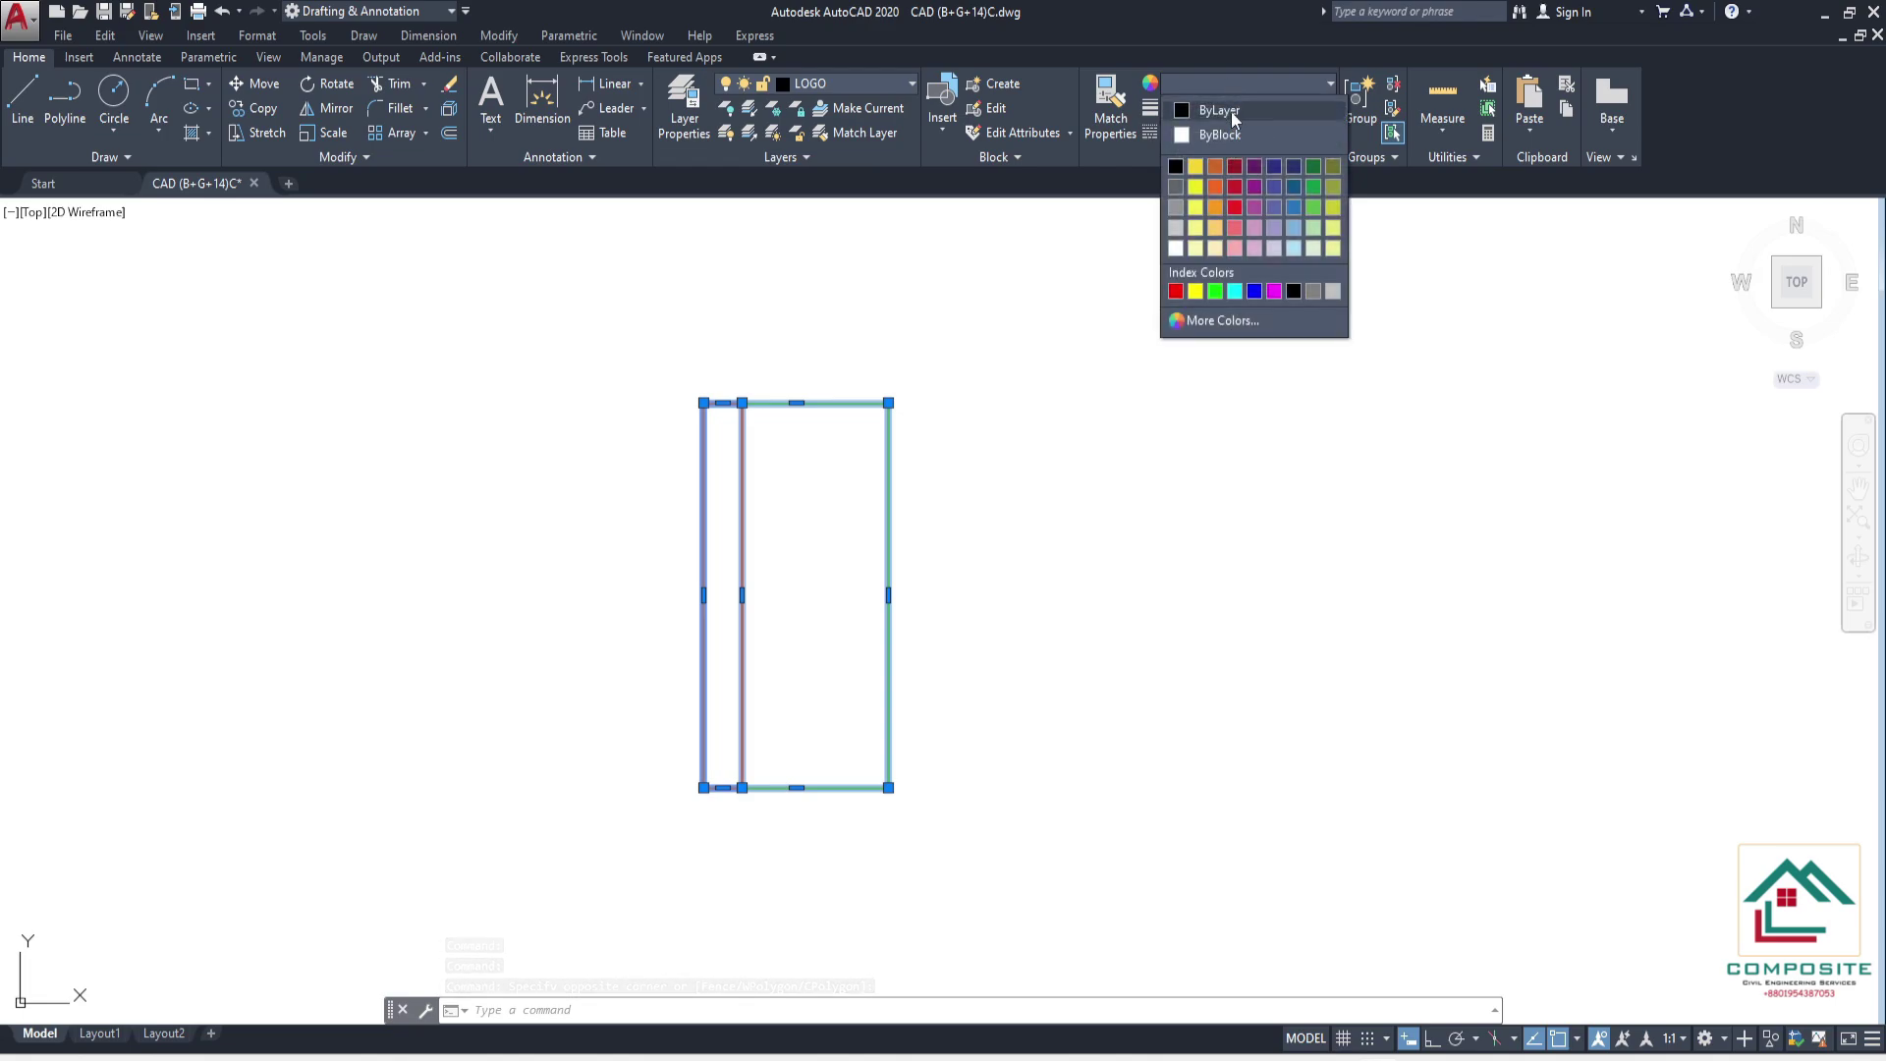
click(1218, 104)
click(1239, 107)
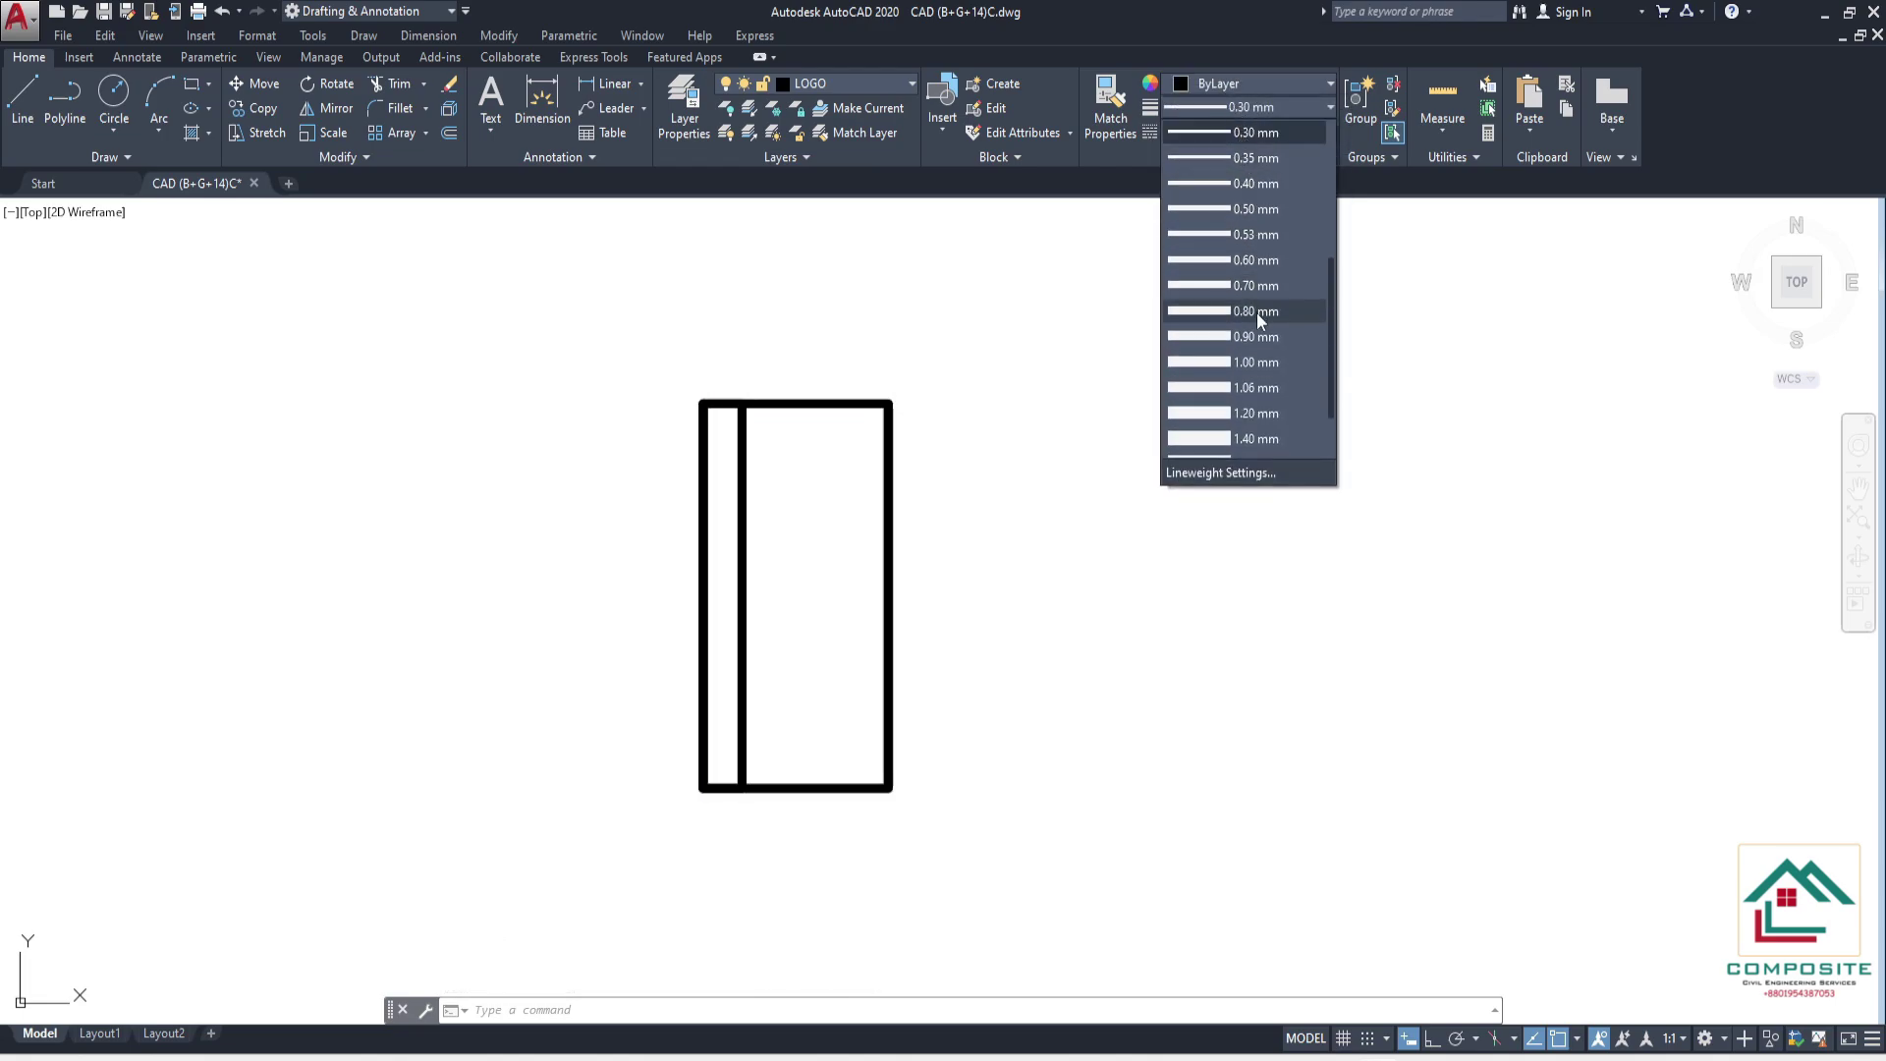
scroll(1257, 312, up, 4)
click(1231, 144)
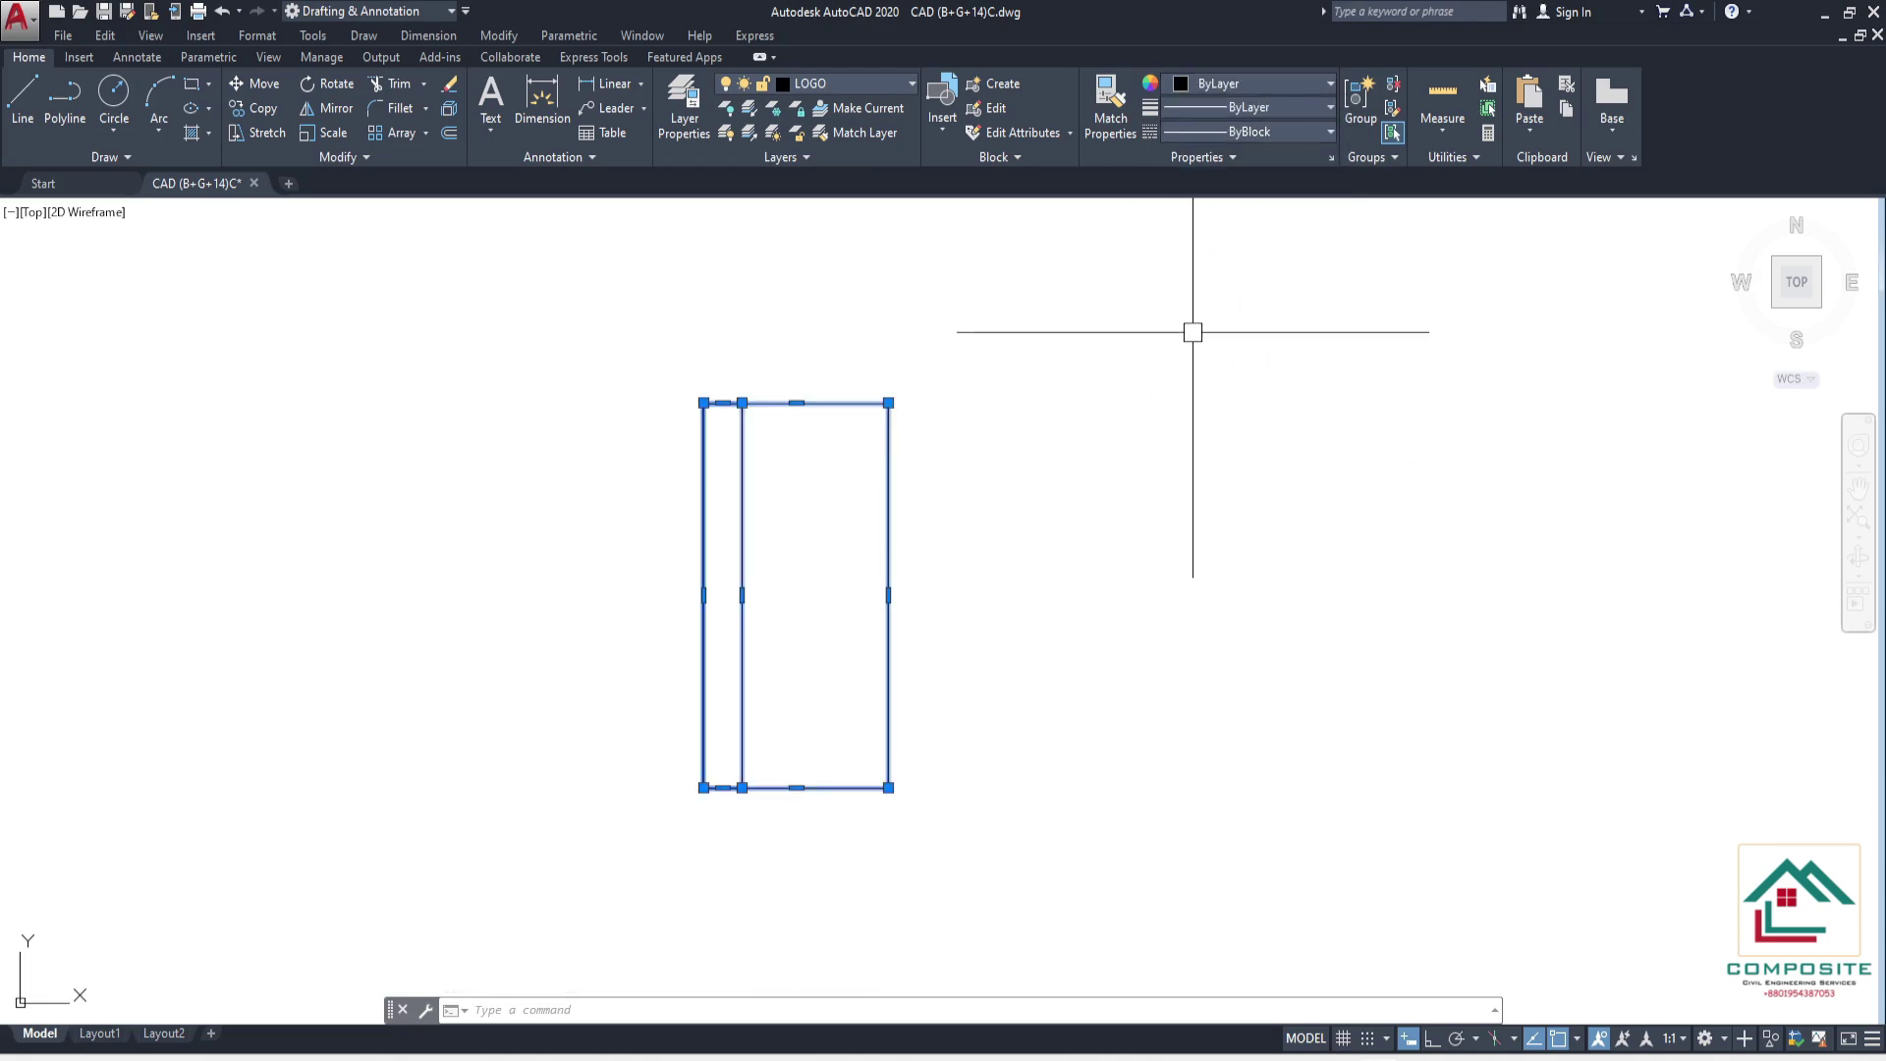
click(1235, 132)
click(1236, 157)
click(1138, 504)
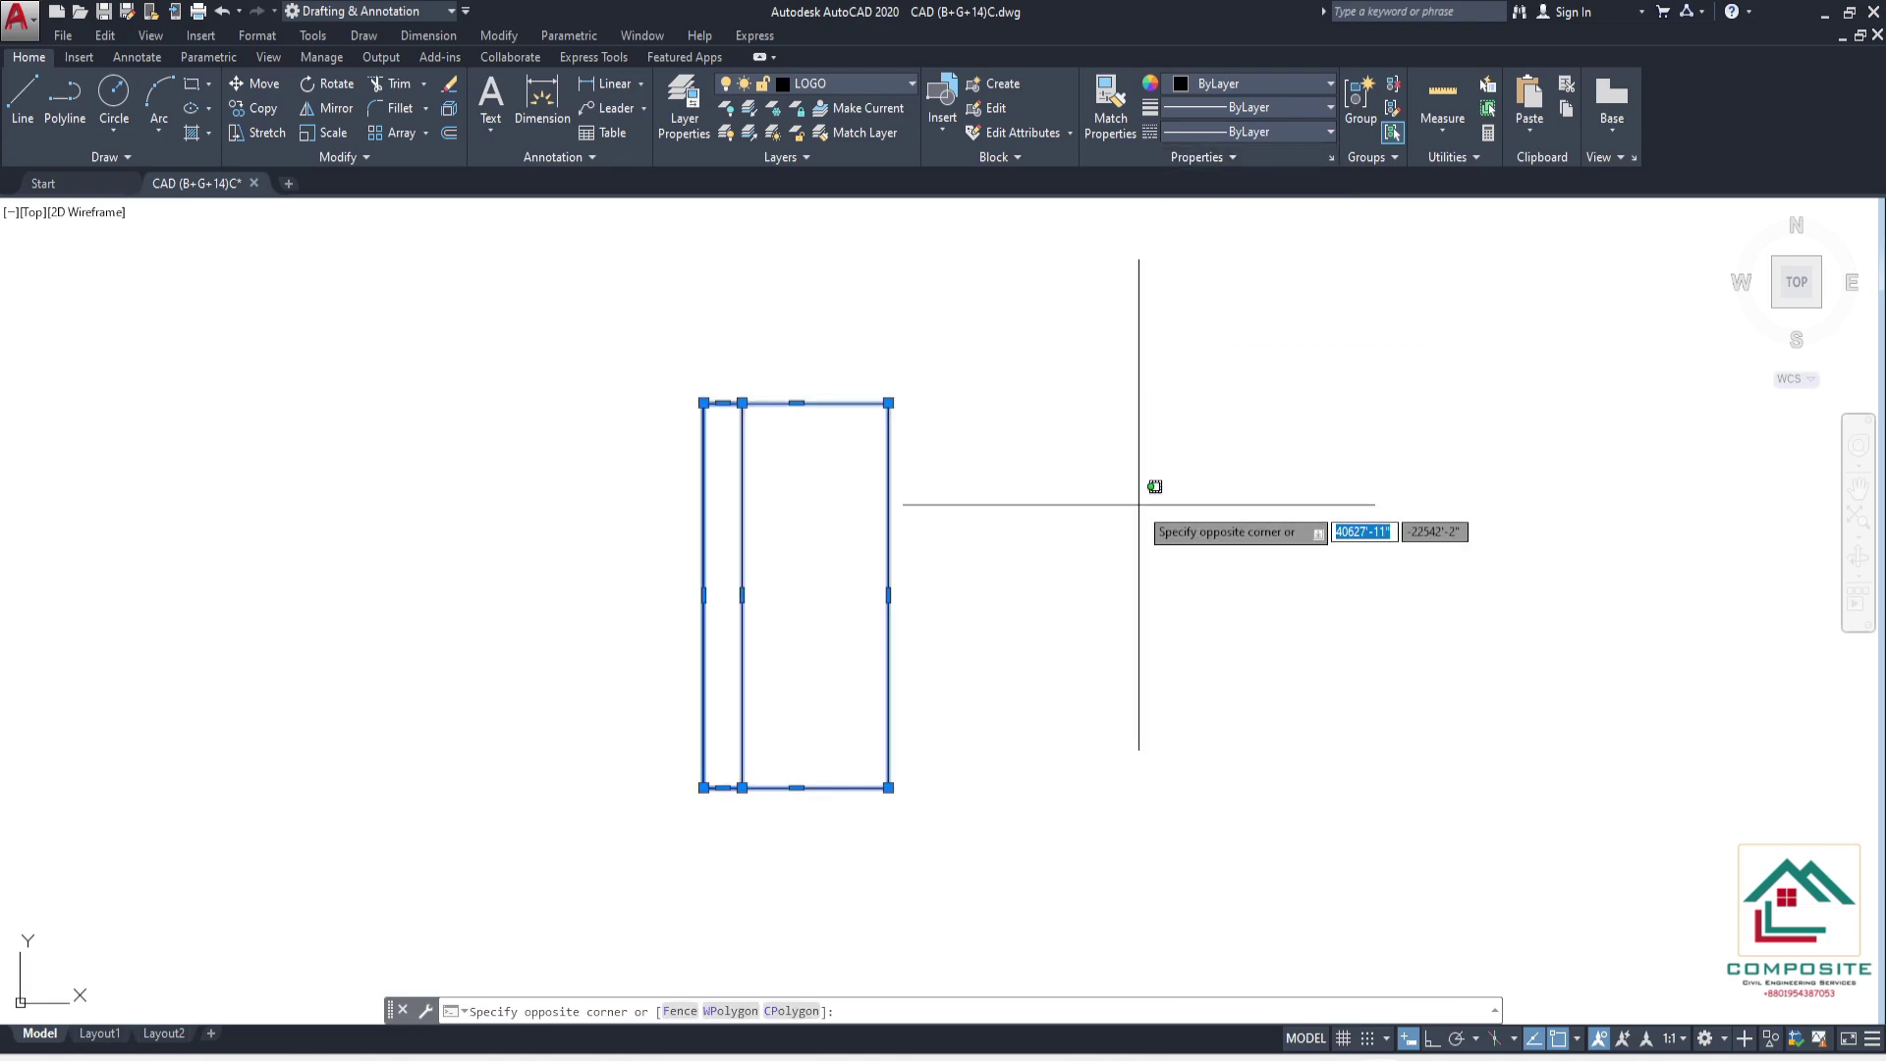
key(Escape)
key(Escape)
key(ctrl+s)
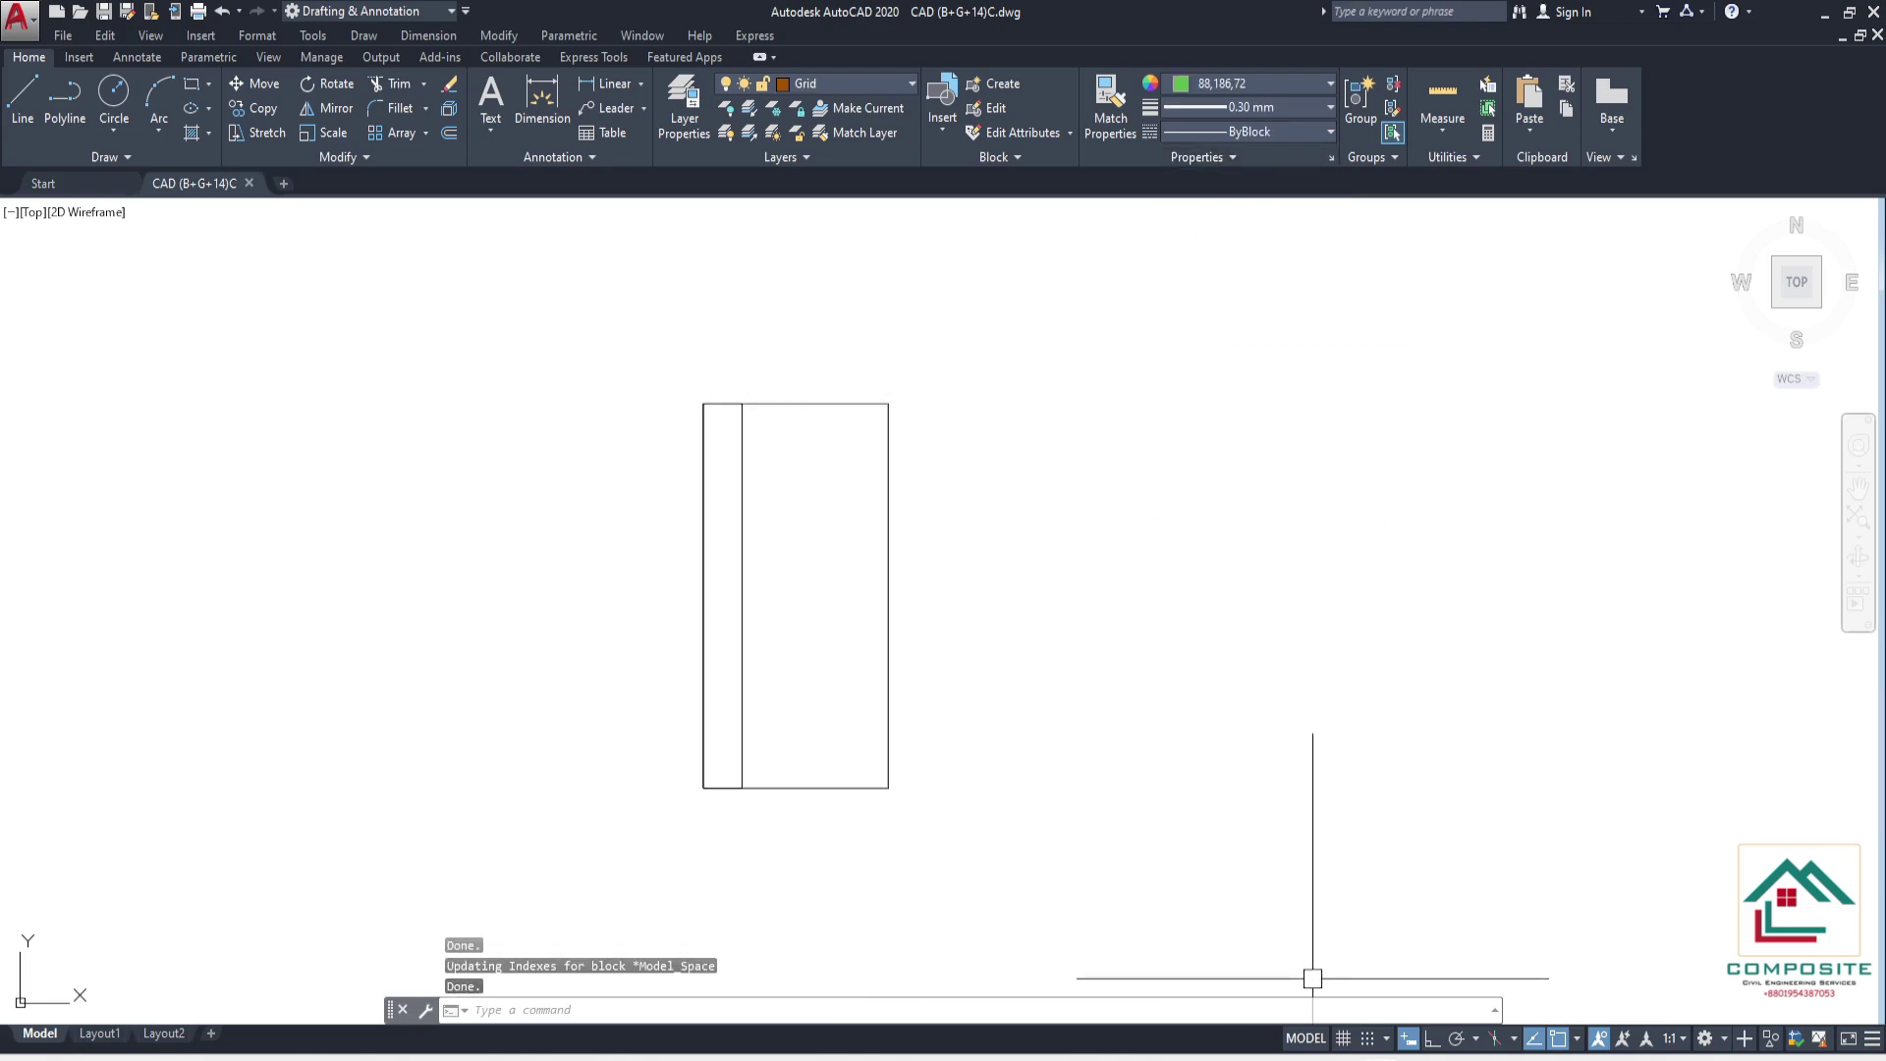
click(1875, 12)
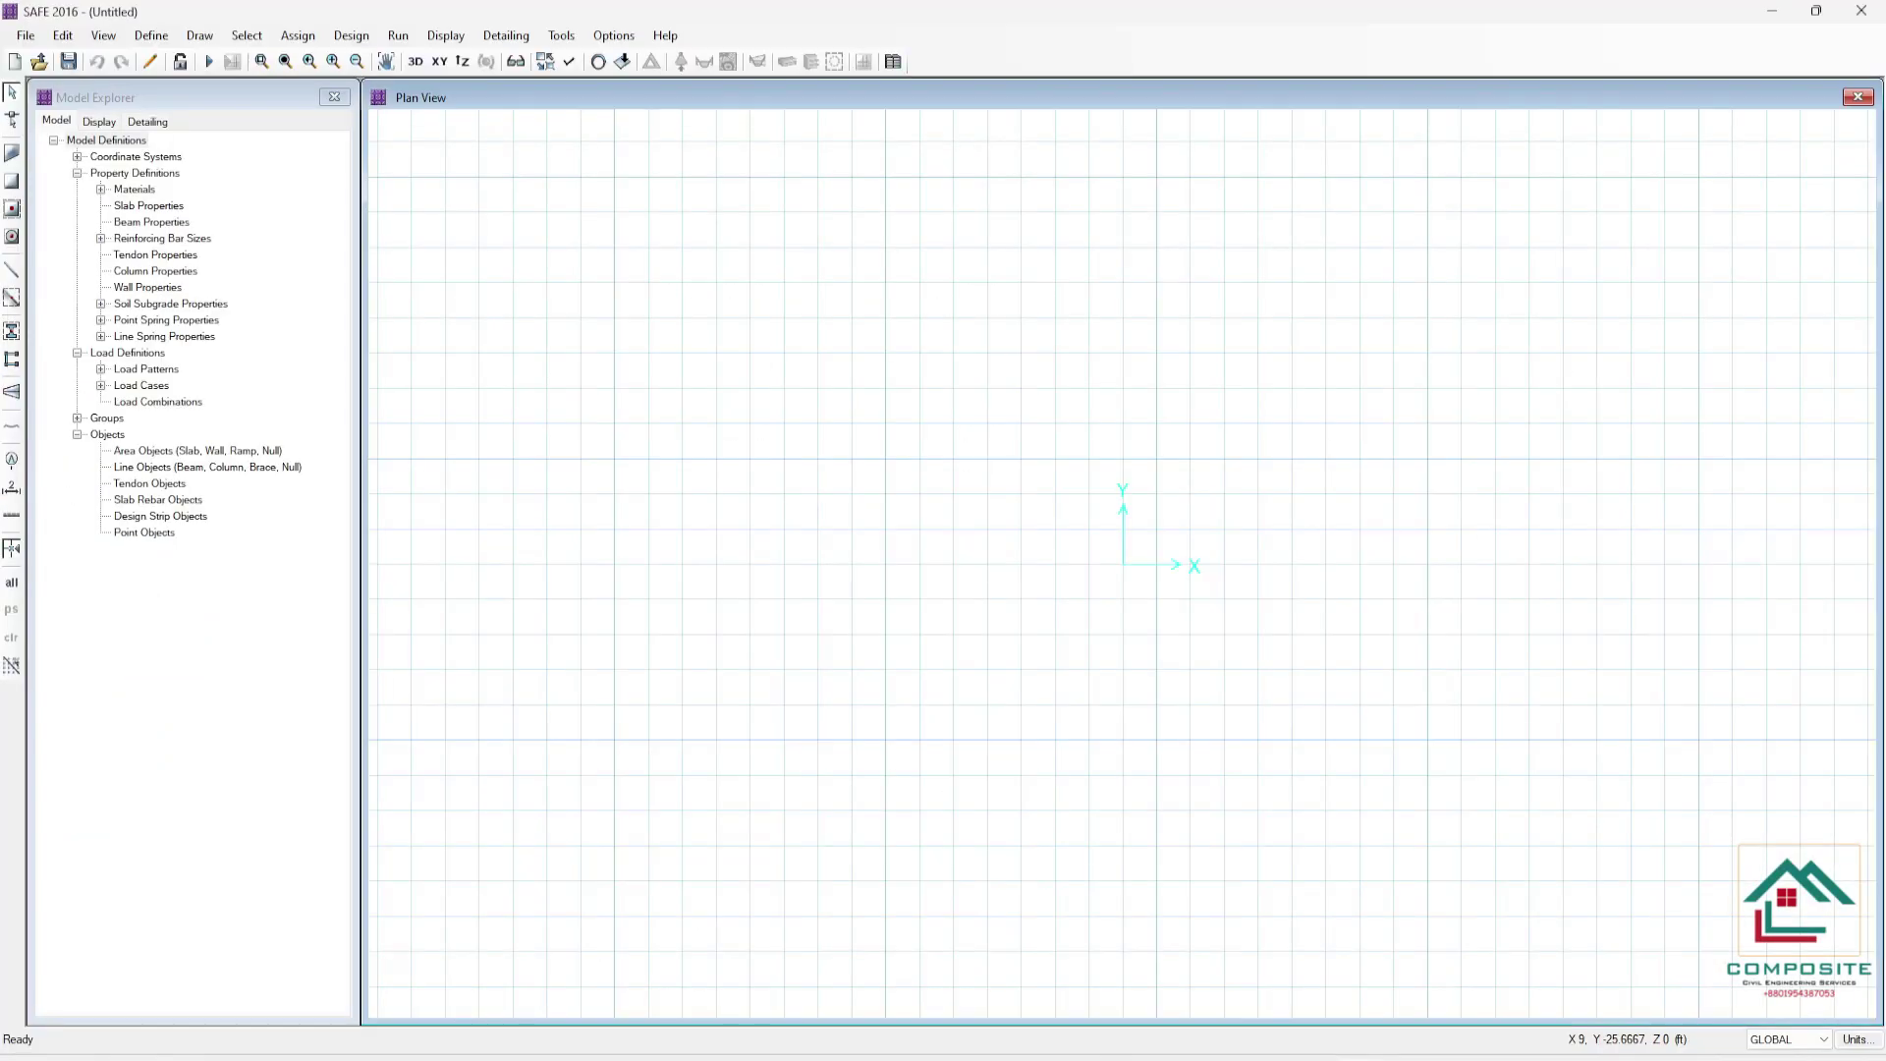
- Import the CAD (B+G+14) COPY DWG from EP28 PILE DESIGN into SAFE as an architectural plan in inches
click(26, 34)
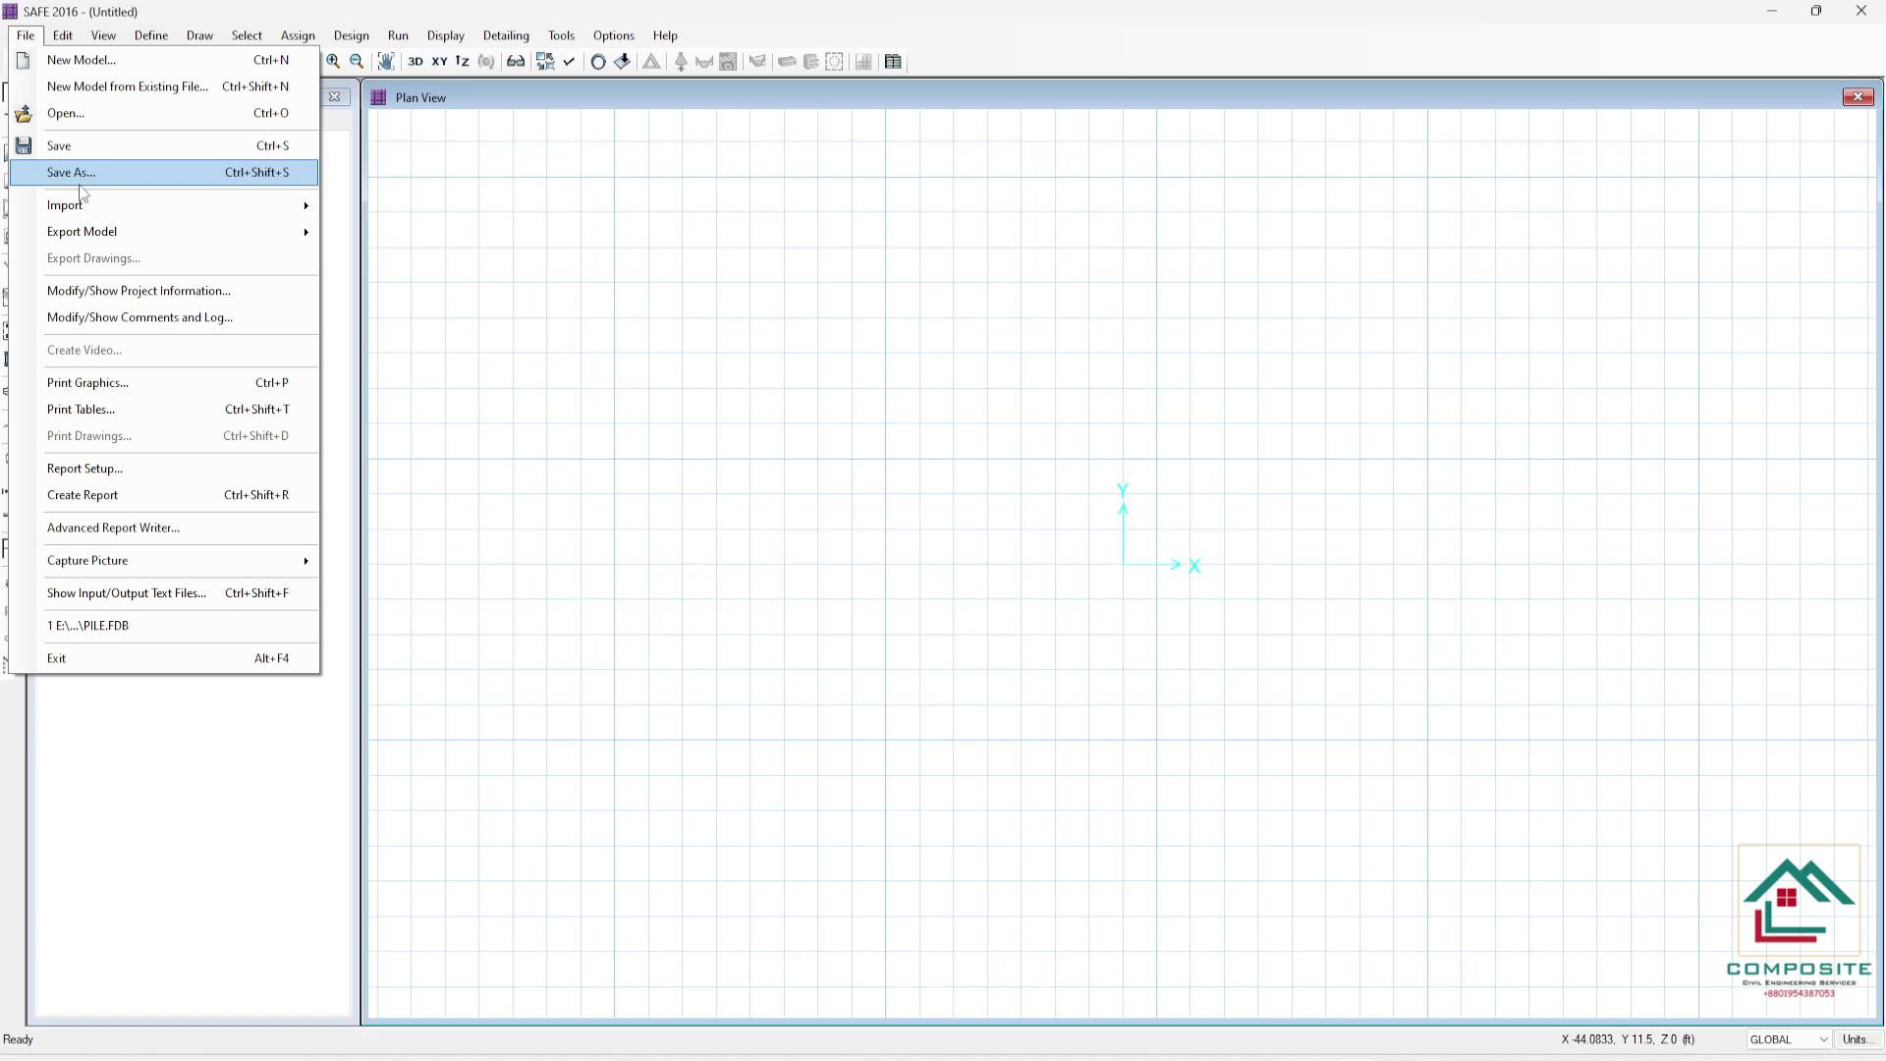
mouse_move(99, 214)
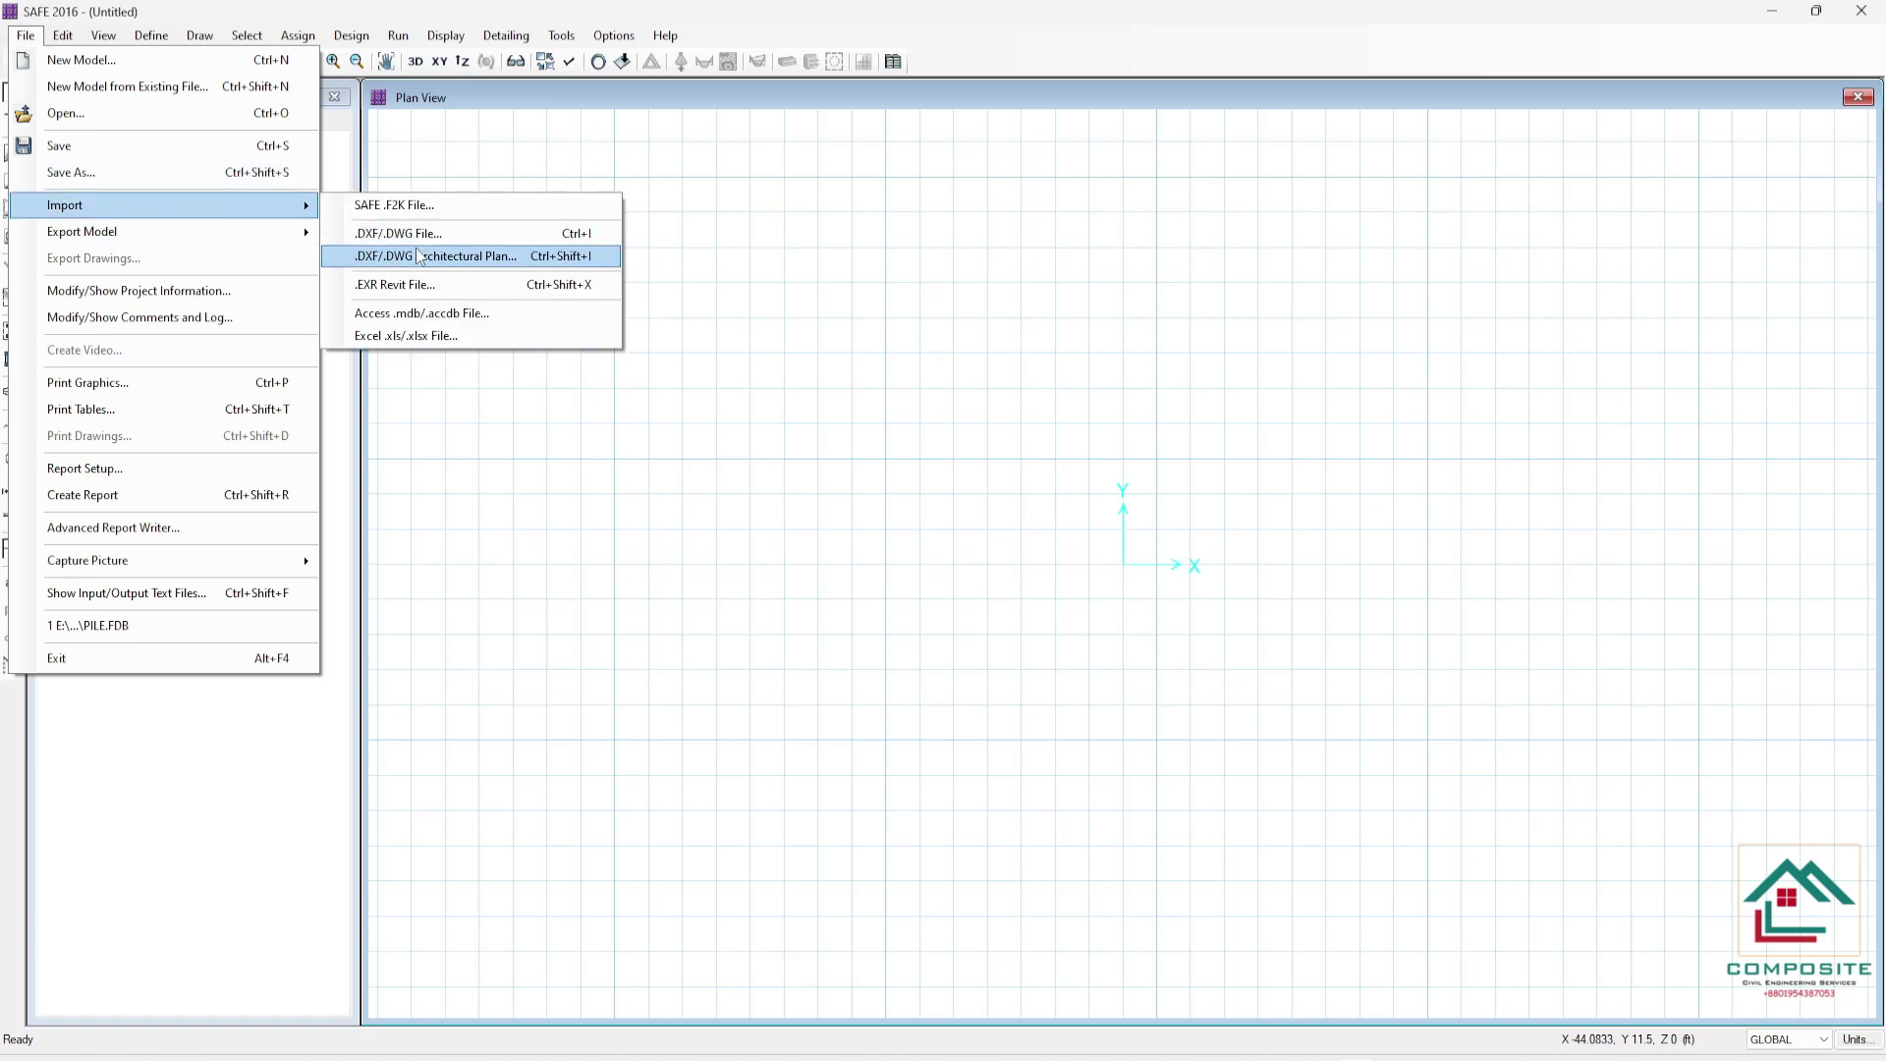
click(432, 261)
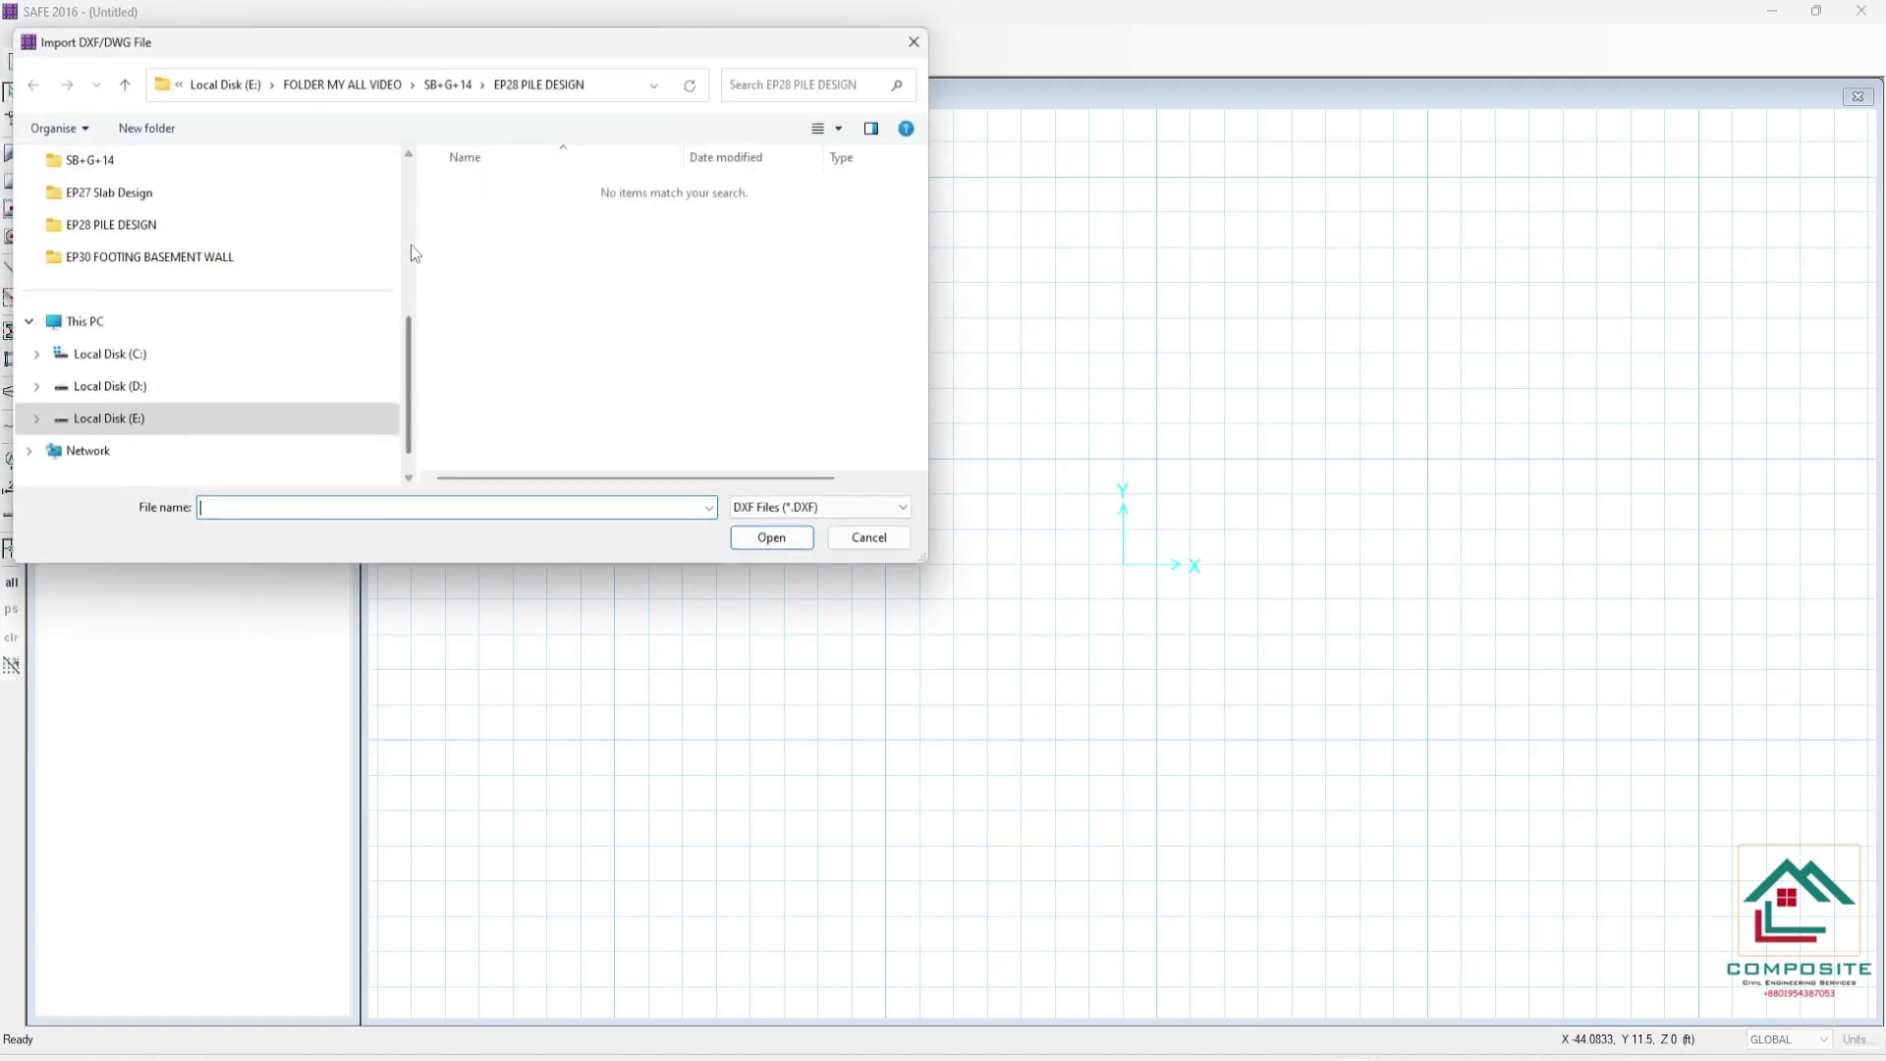
click(863, 511)
click(829, 543)
double_click(522, 187)
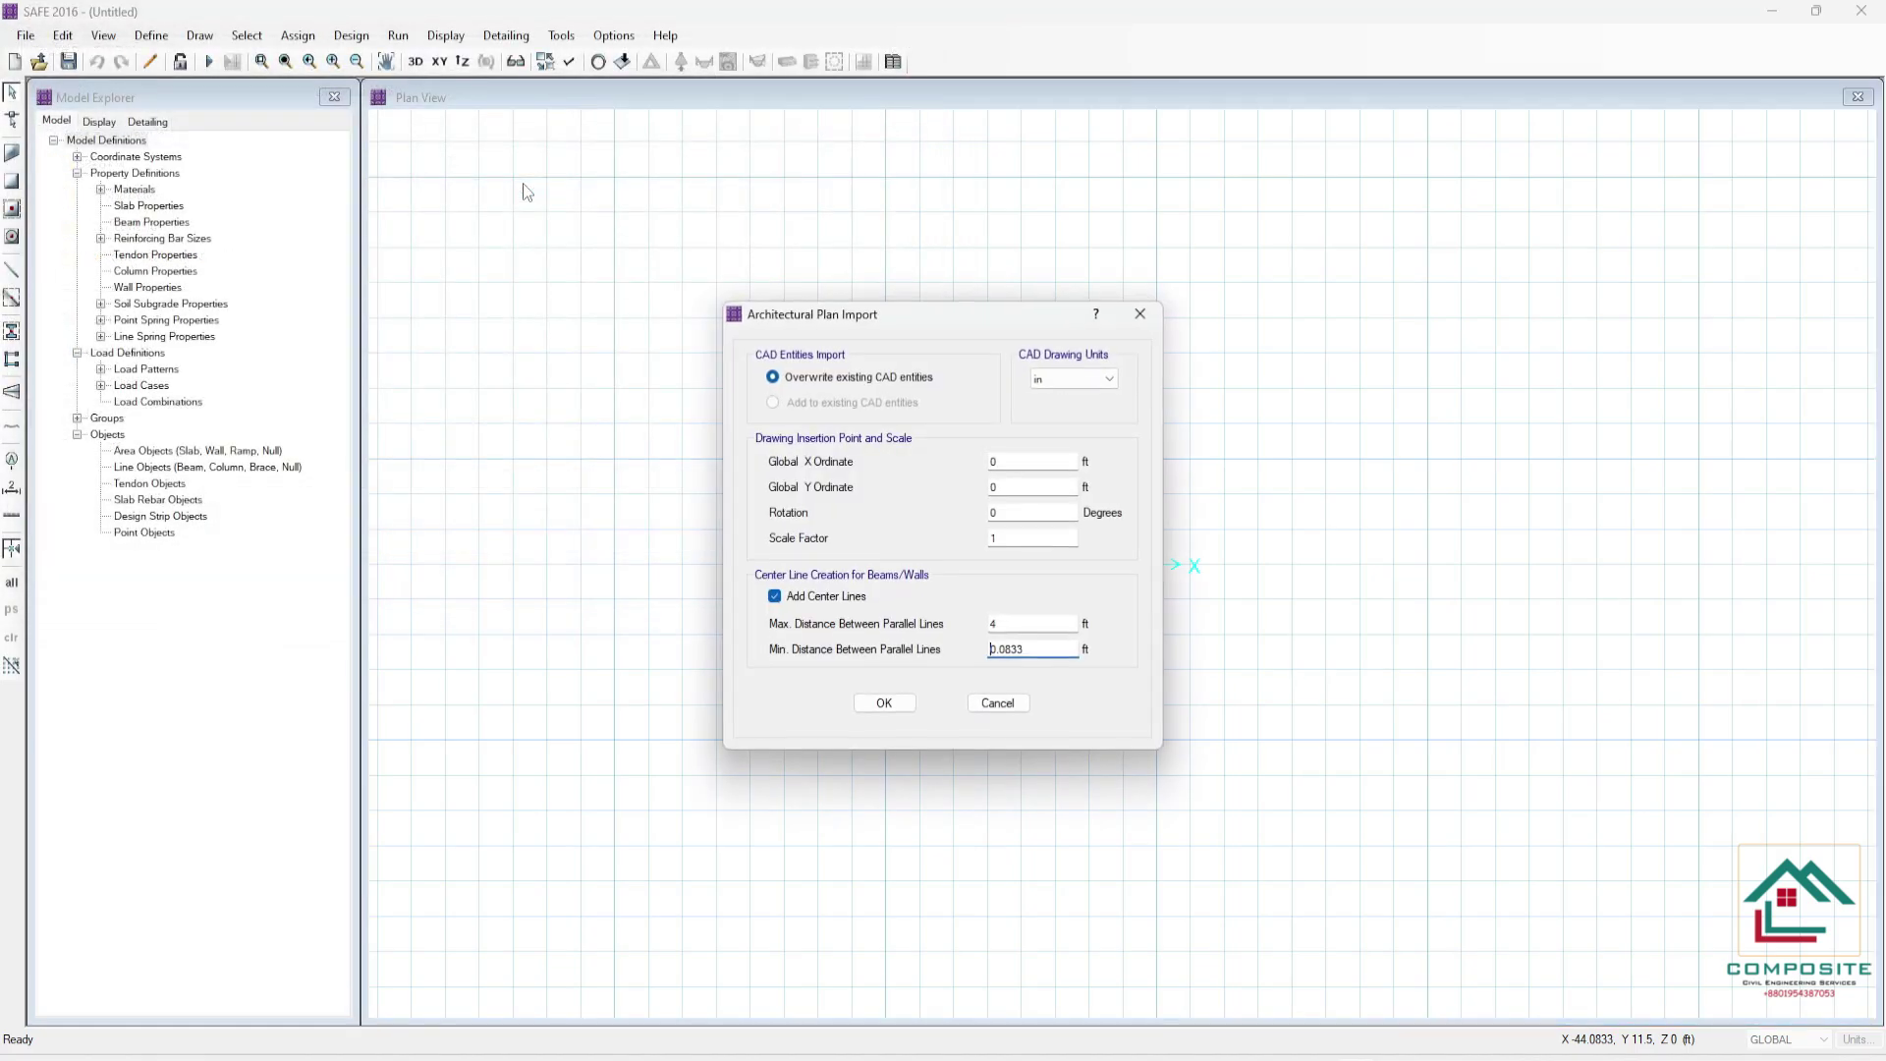
click(884, 702)
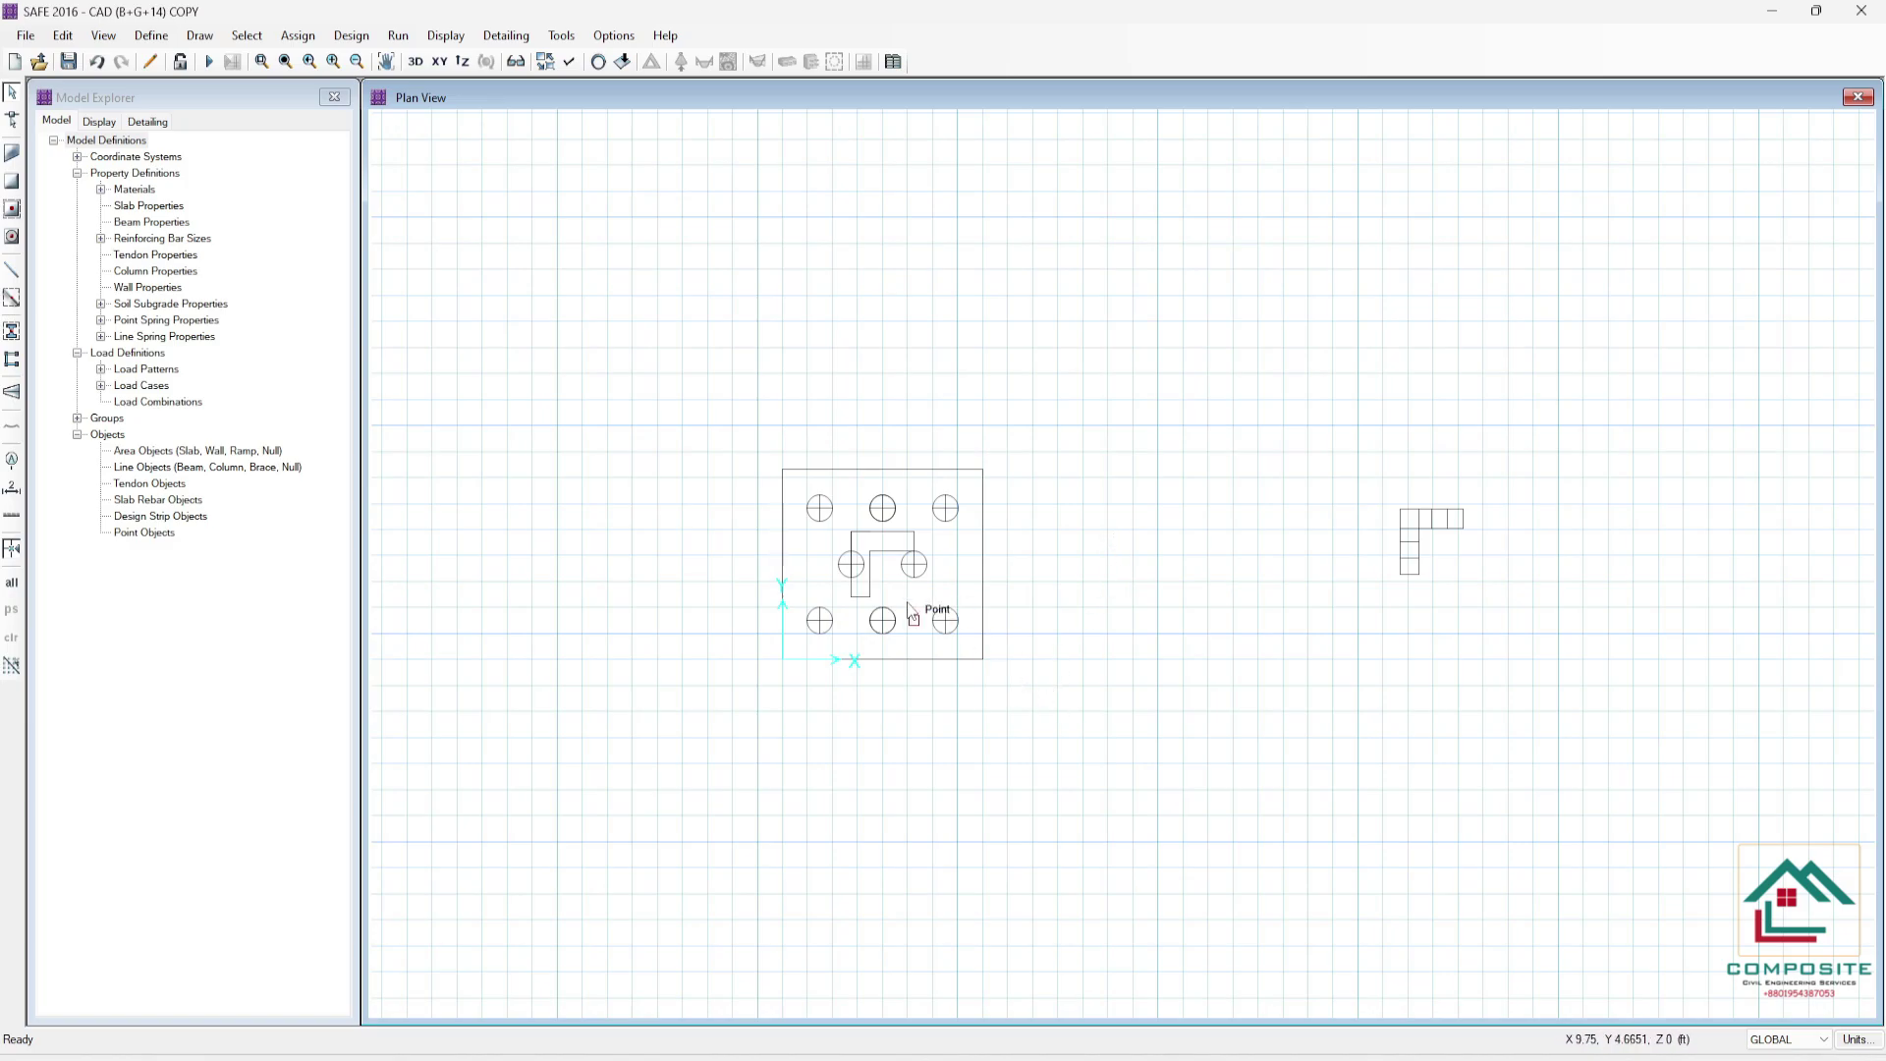
- Undo the import of the CAD (B+G+14) COPY plan
drag(1044, 744, 739, 385)
click(97, 63)
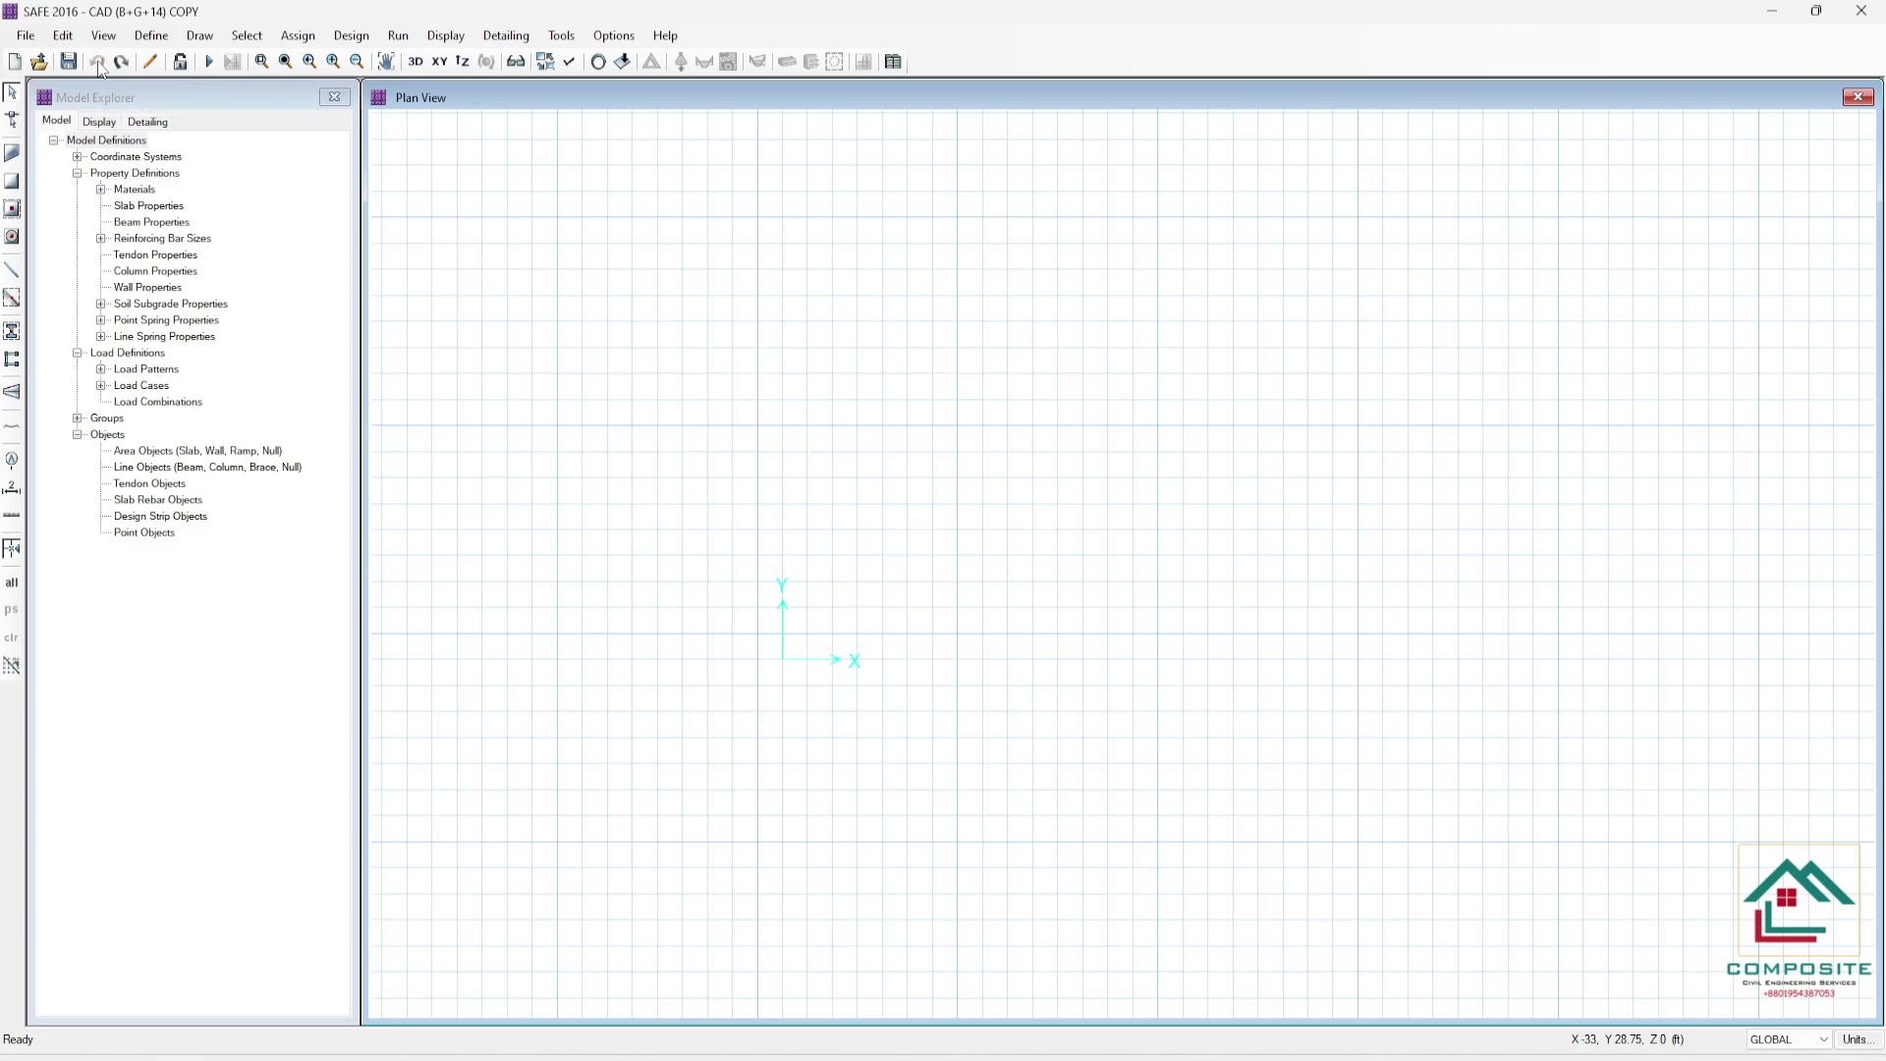
click(25, 36)
click(69, 114)
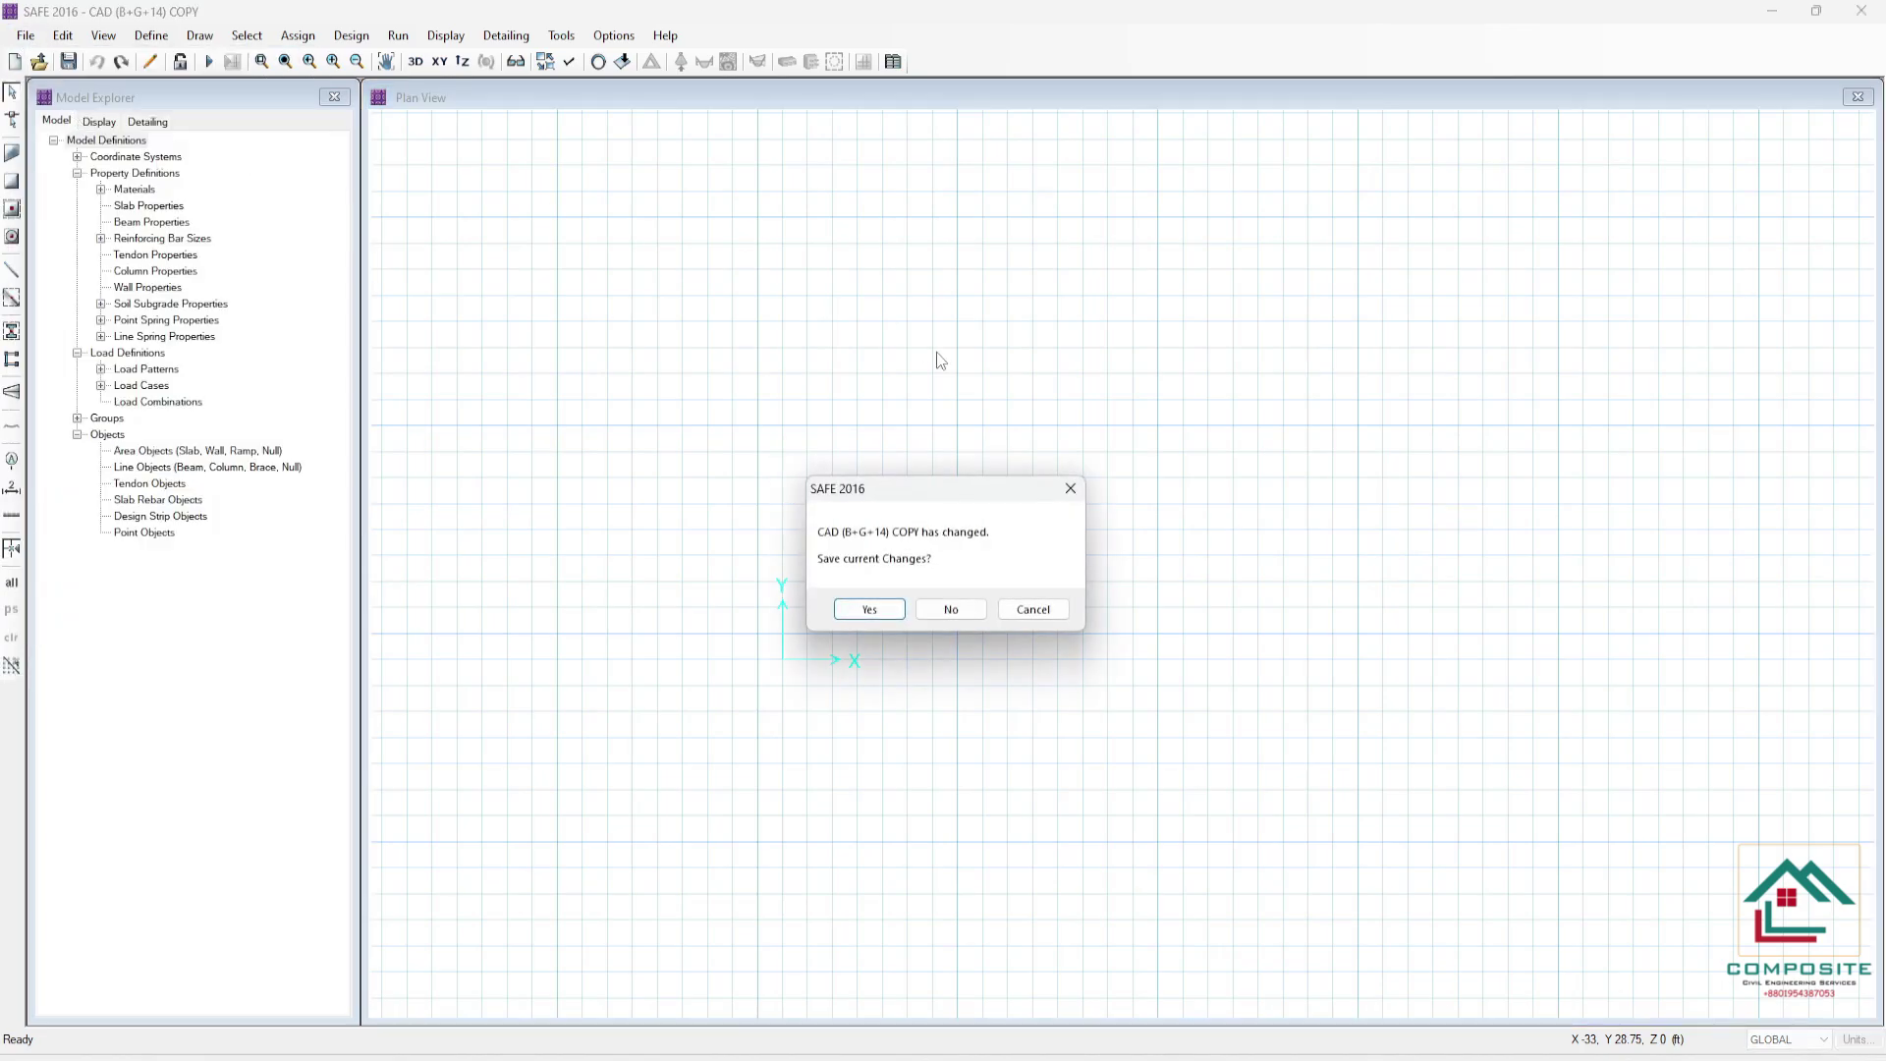
click(1032, 609)
- Import CAD (B+G+14)C.dwg from the EP30 FOOTING BASEMENT WALL folder as an architectural plan and save the model
click(25, 36)
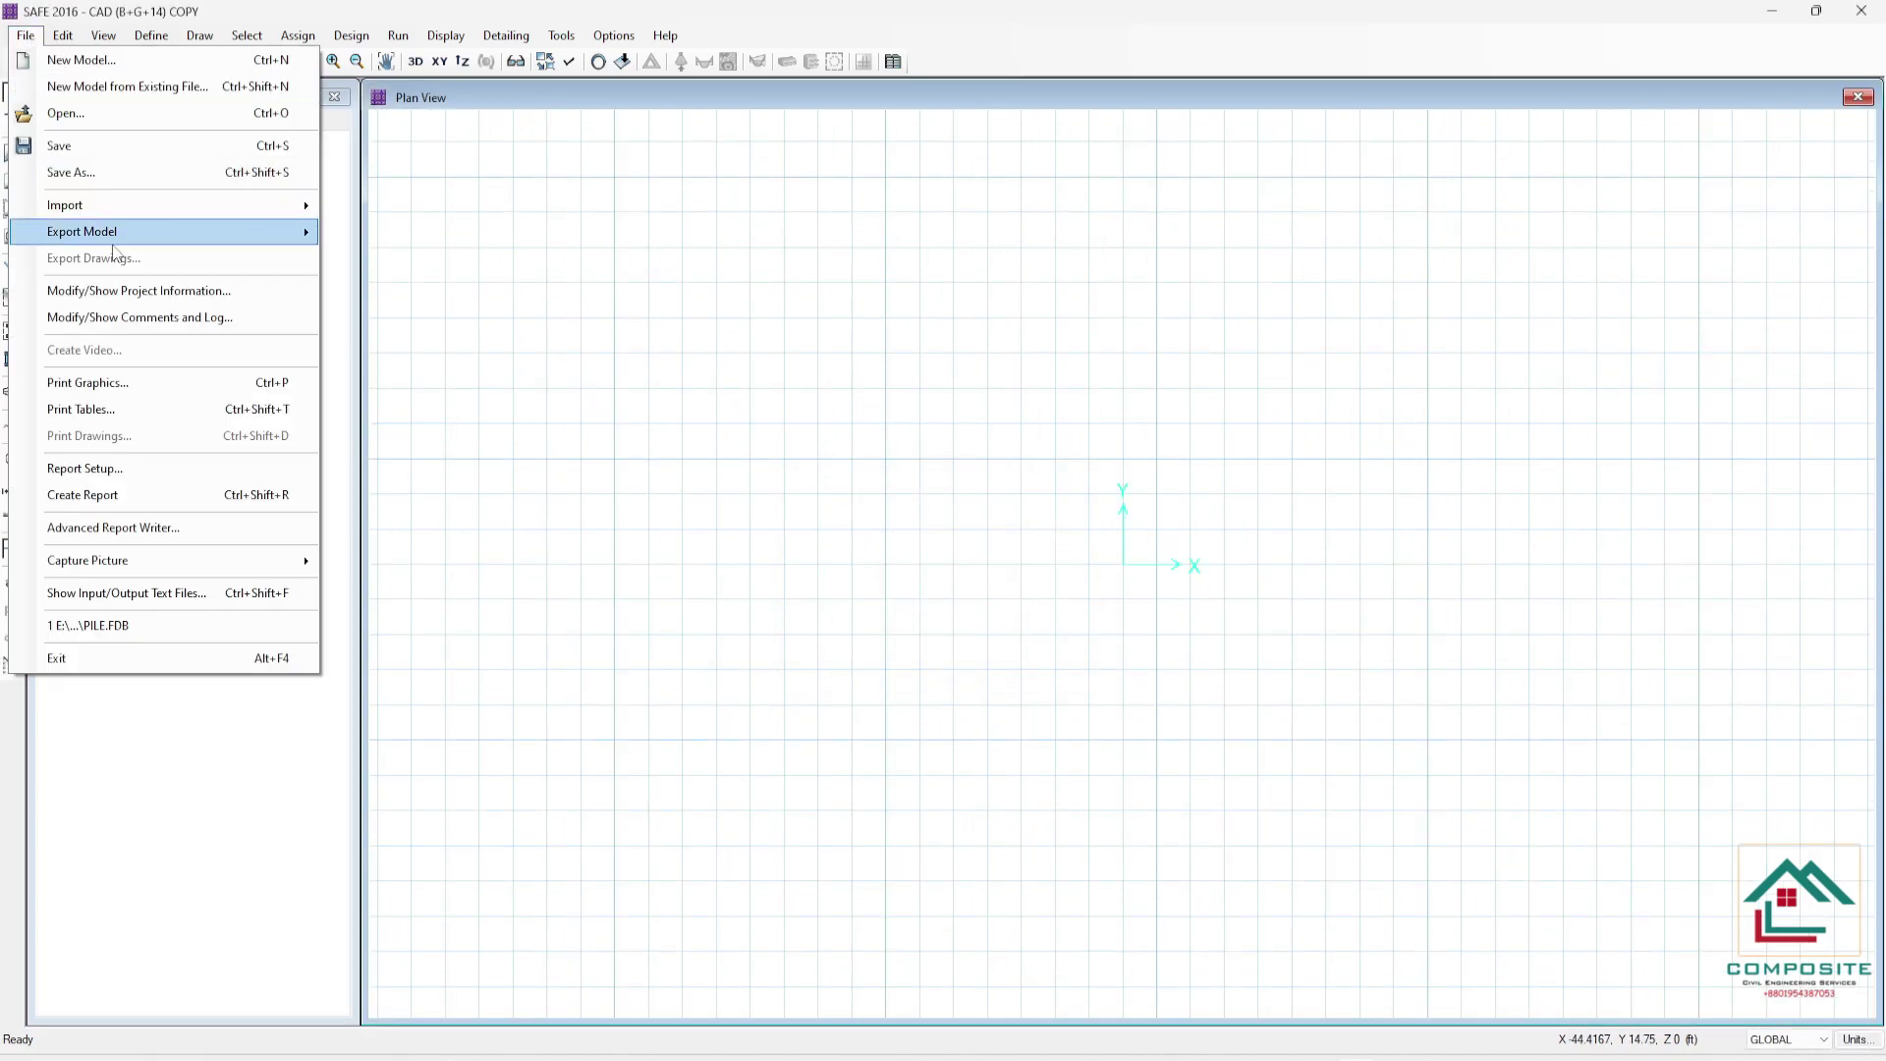
mouse_move(115, 206)
click(485, 257)
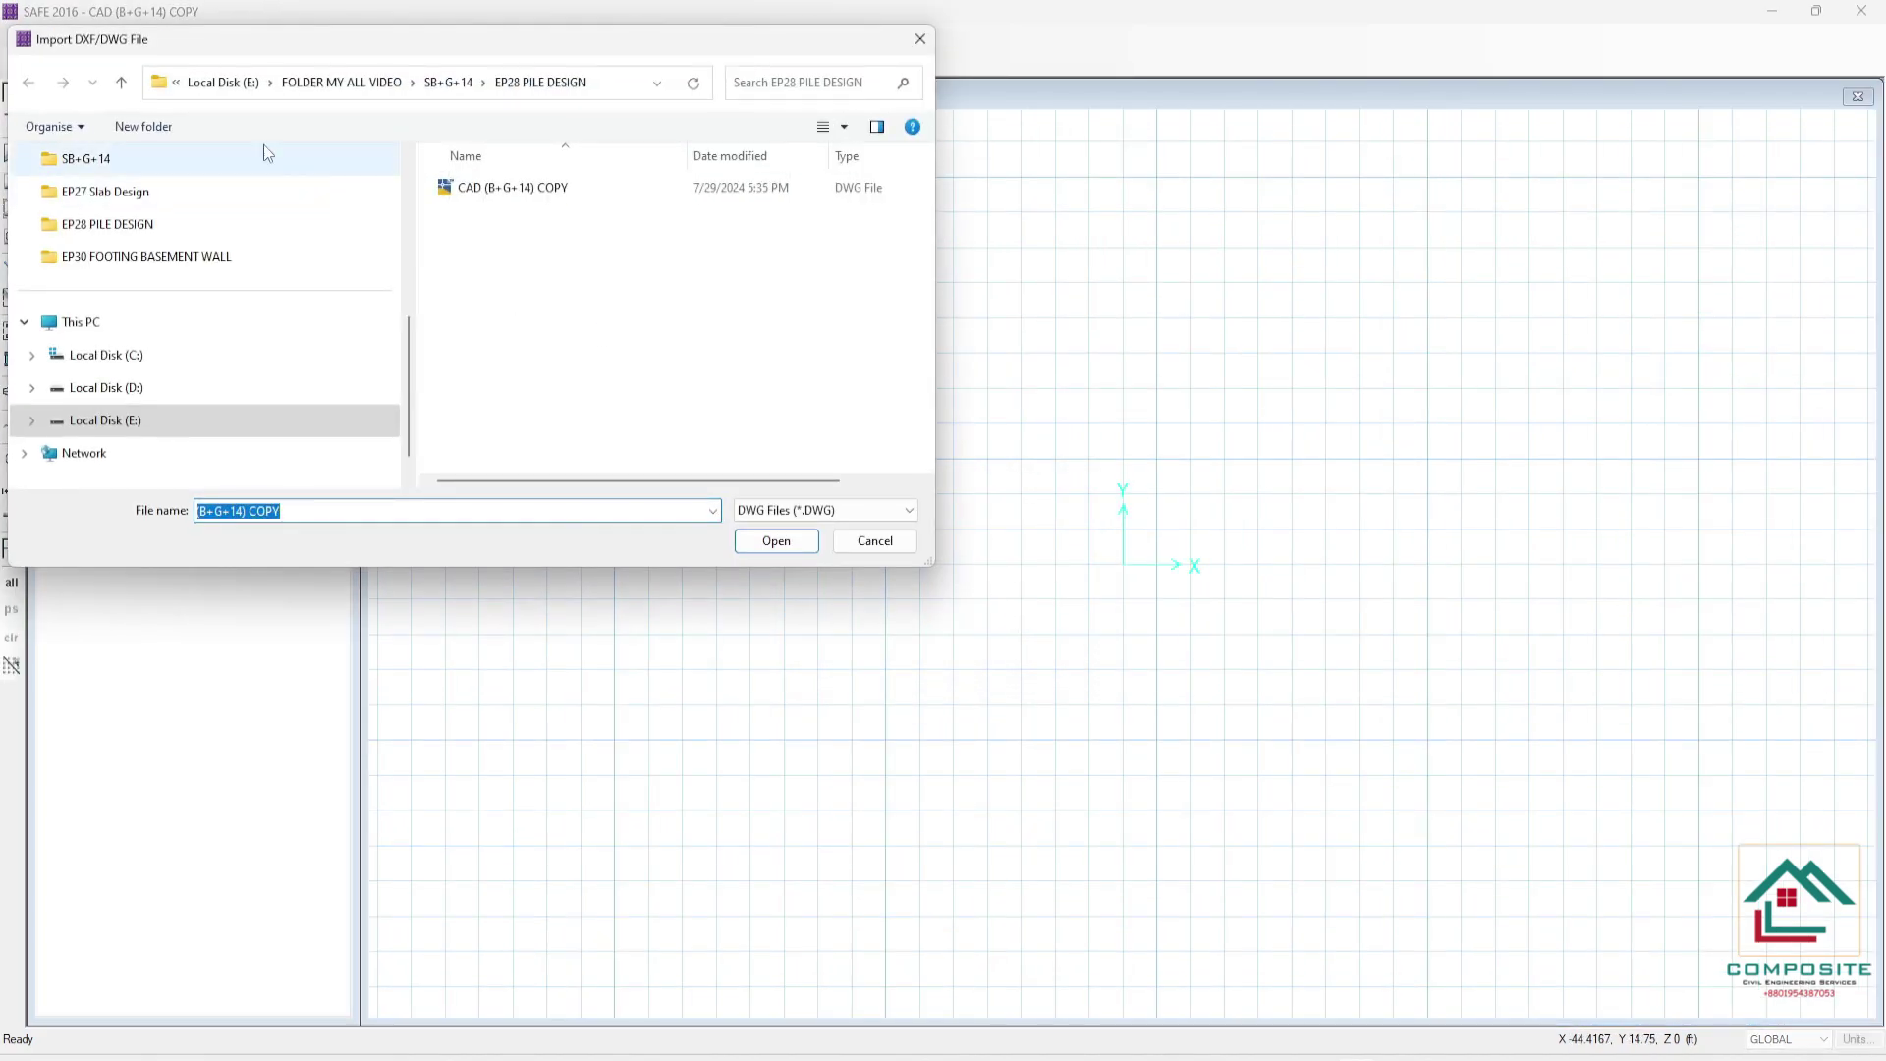
click(120, 82)
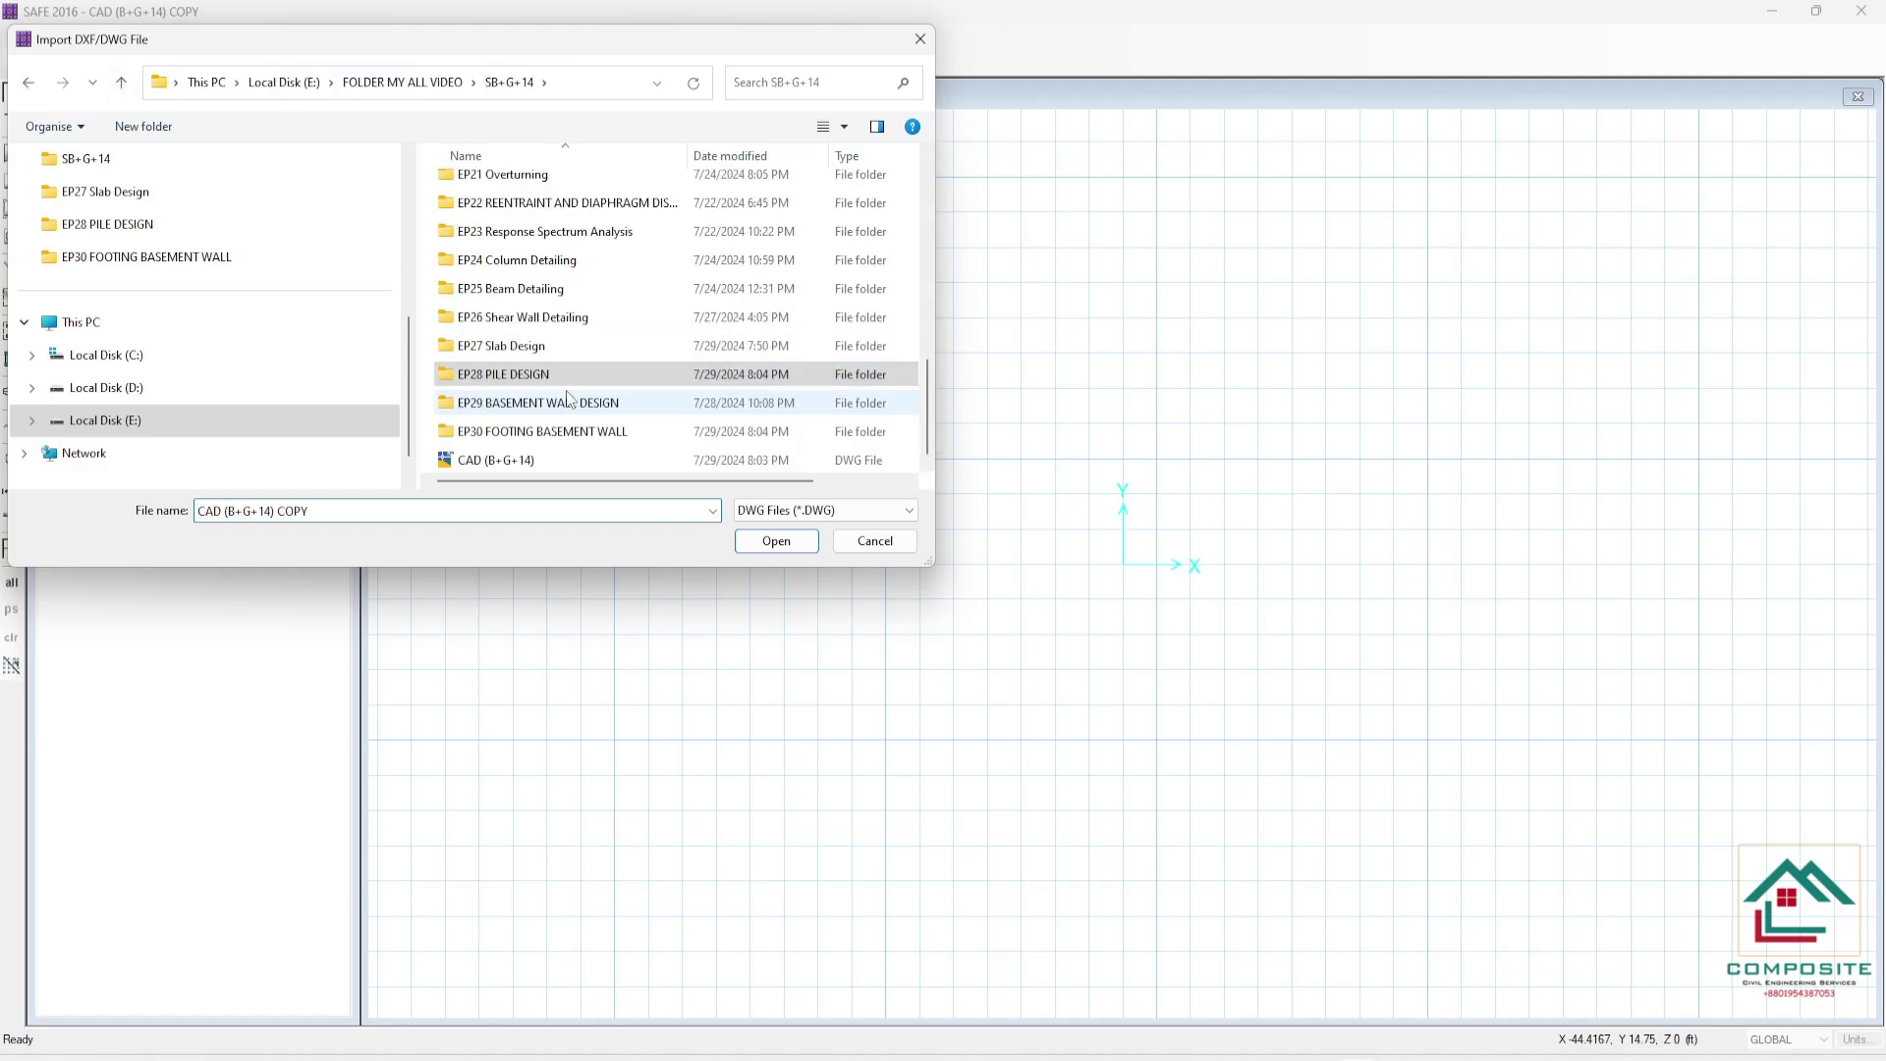
double_click(501, 432)
click(506, 189)
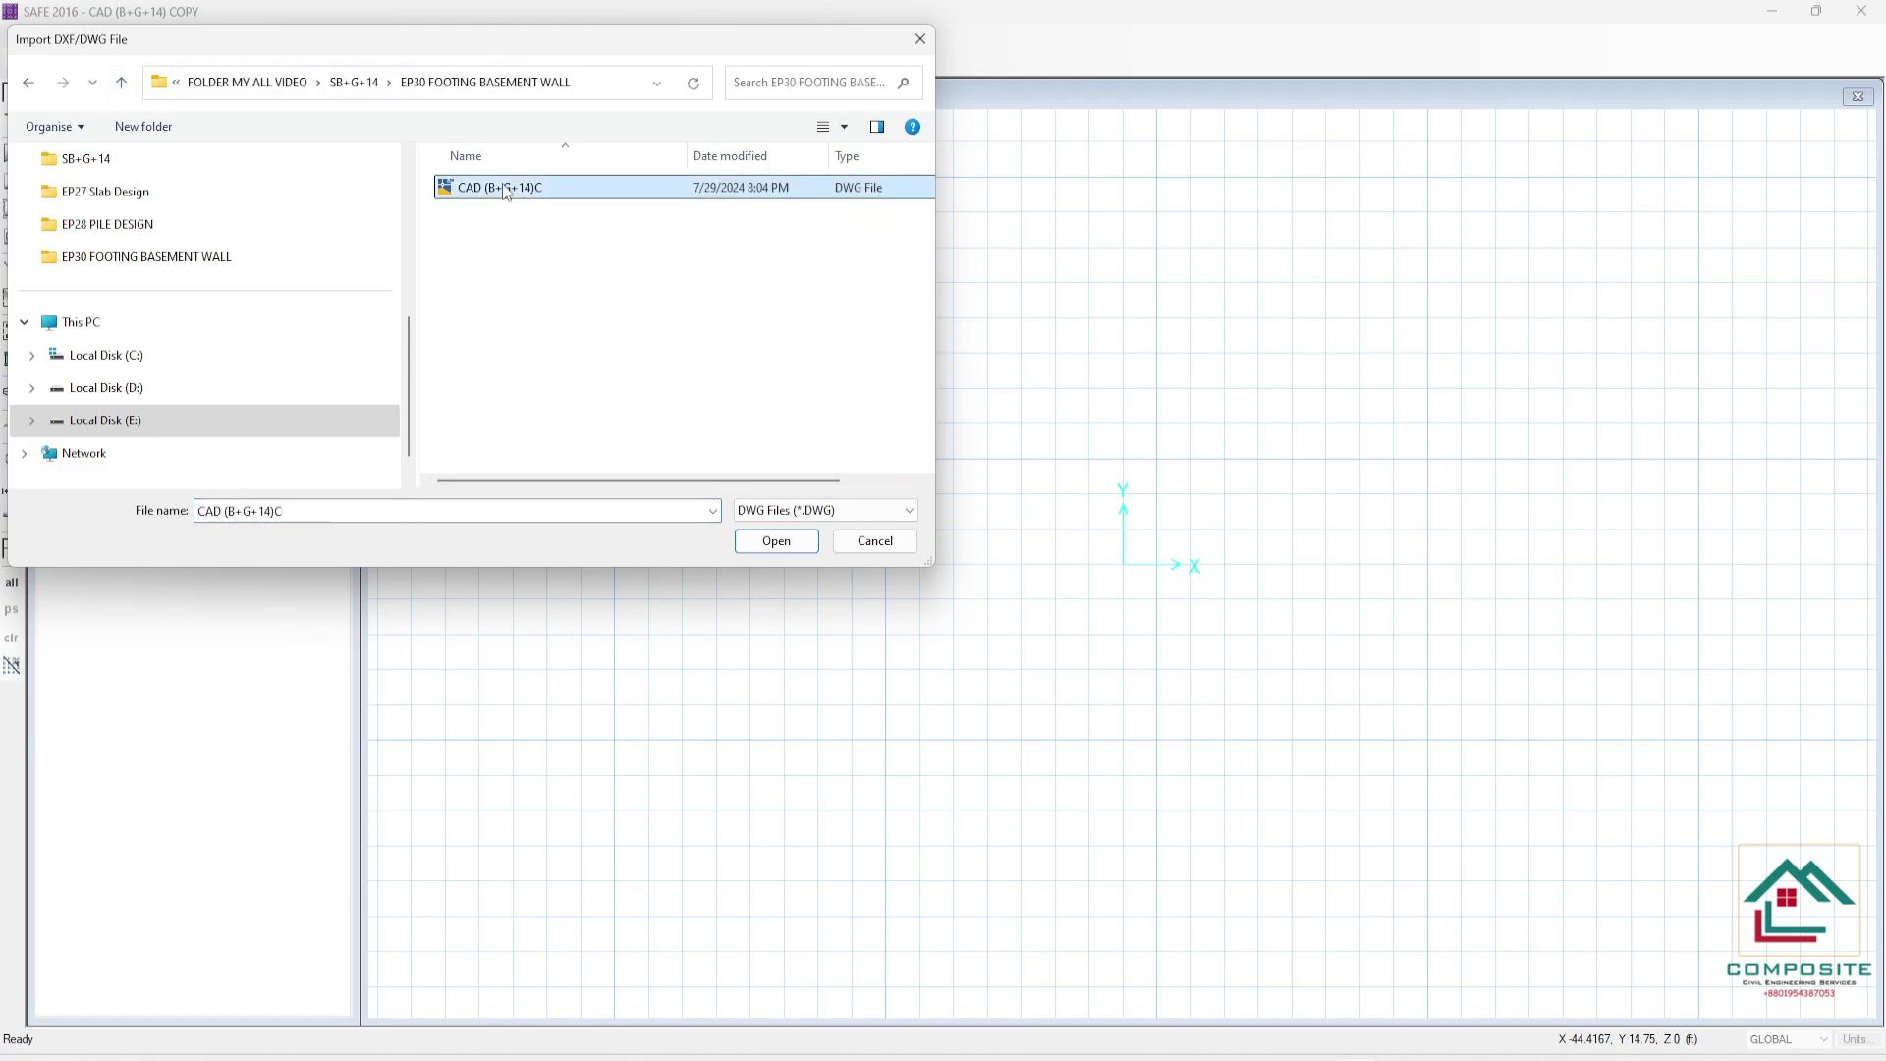
click(776, 540)
click(886, 703)
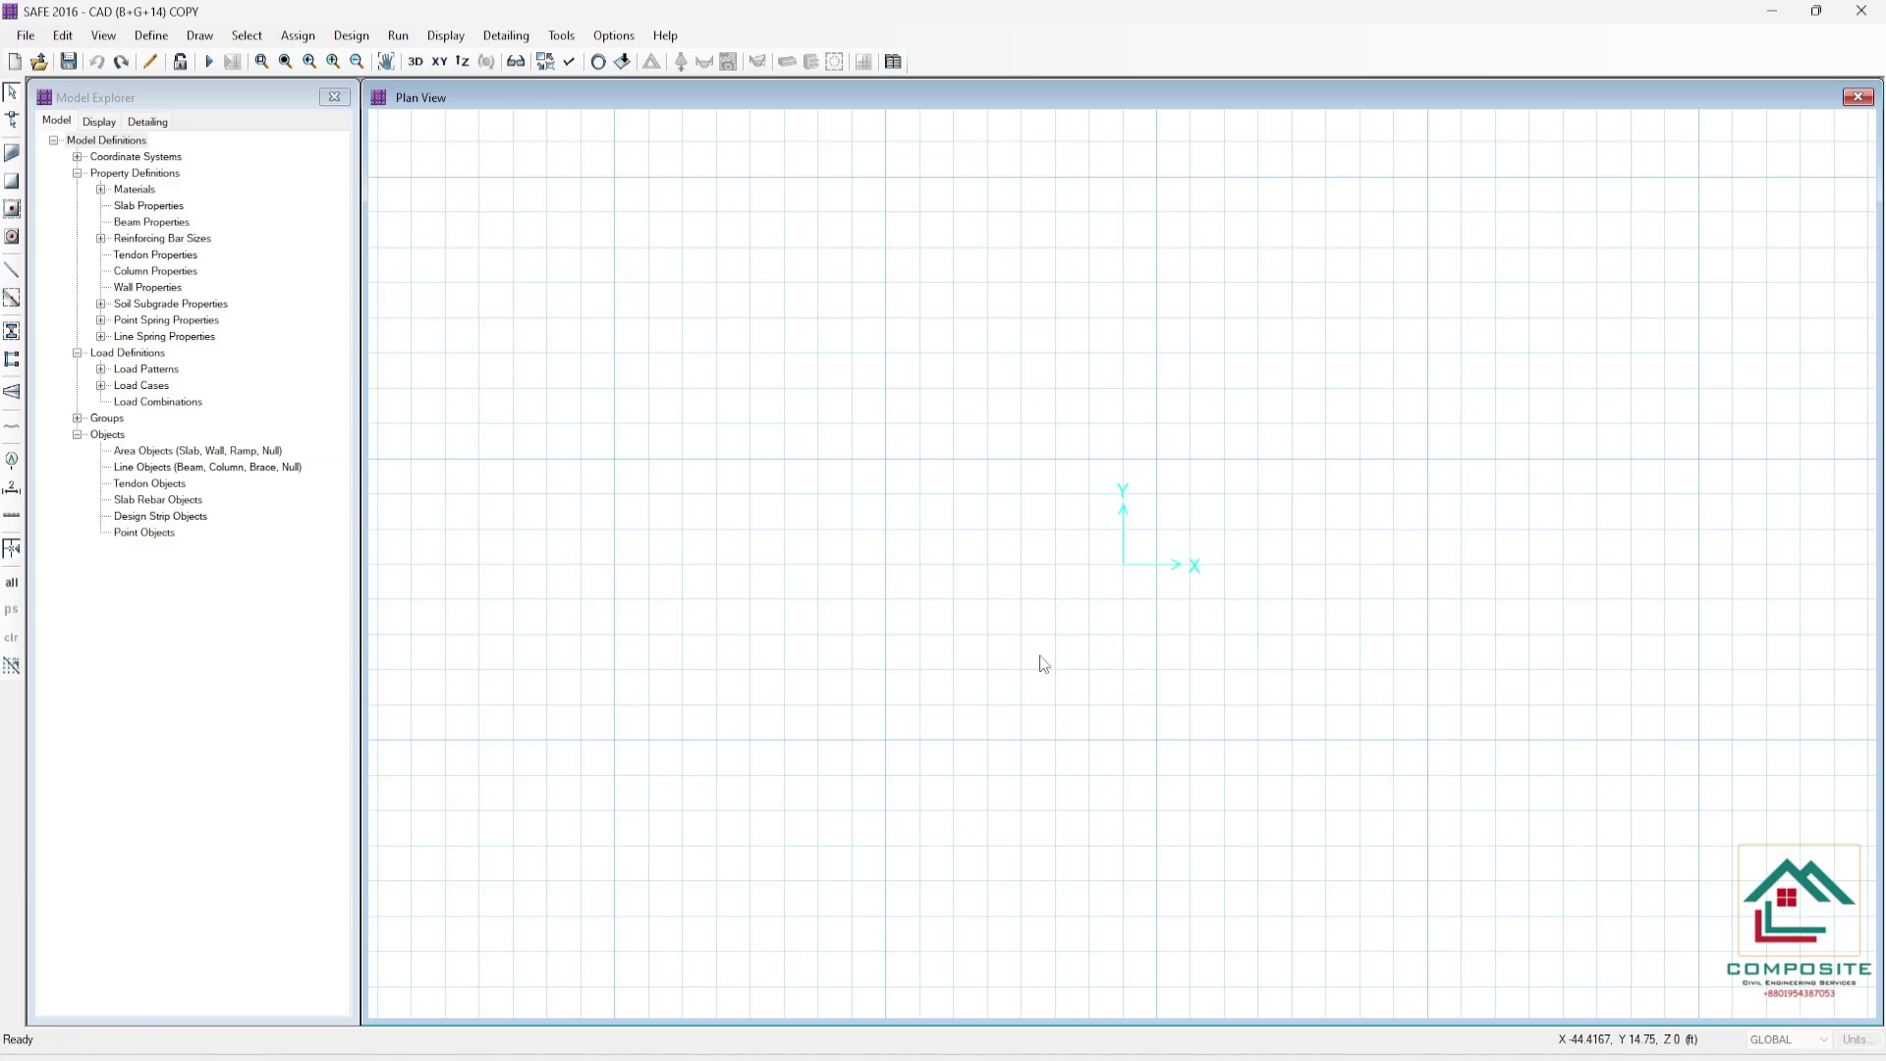
scroll(1140, 566, up, 3)
middle_drag(1139, 566, 954, 601)
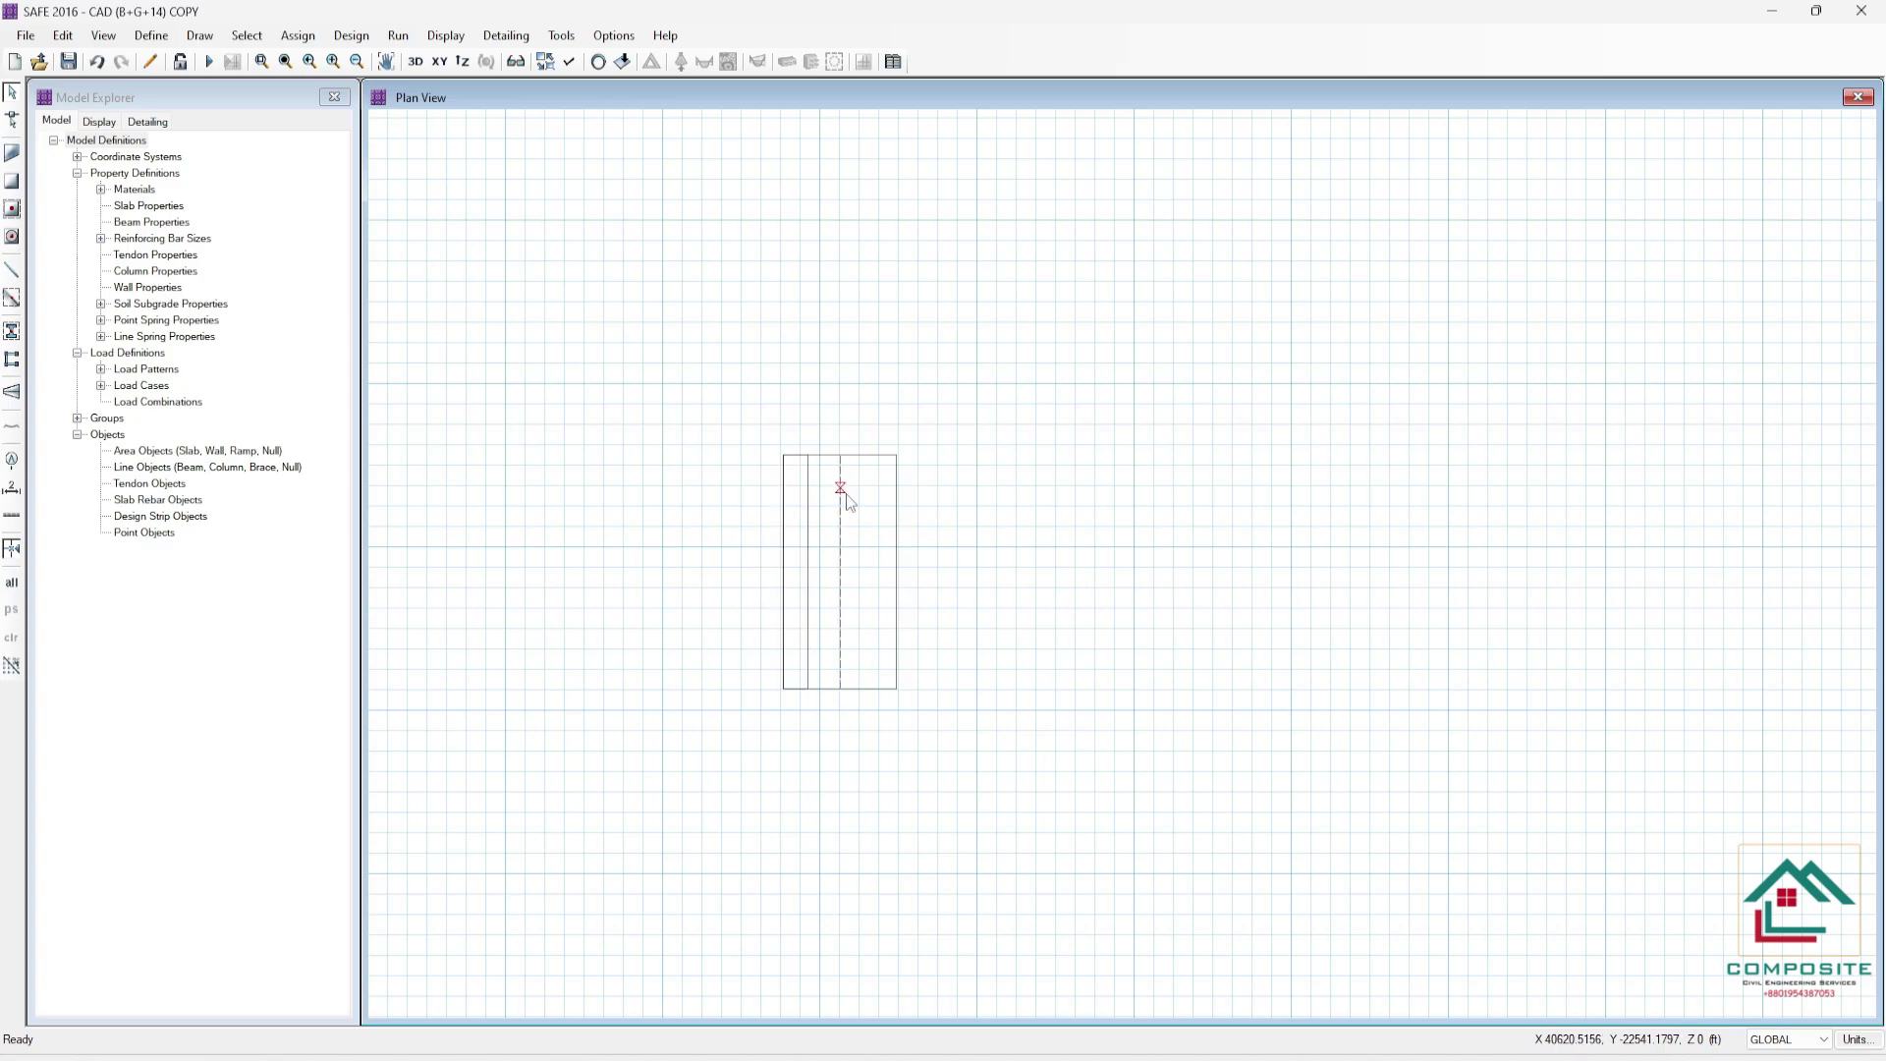
click(71, 62)
- Switch to the Isolated New sheet of the Excel design-steps workbook and fill rows 1 to 6 with yellow
key(alt+Tab)
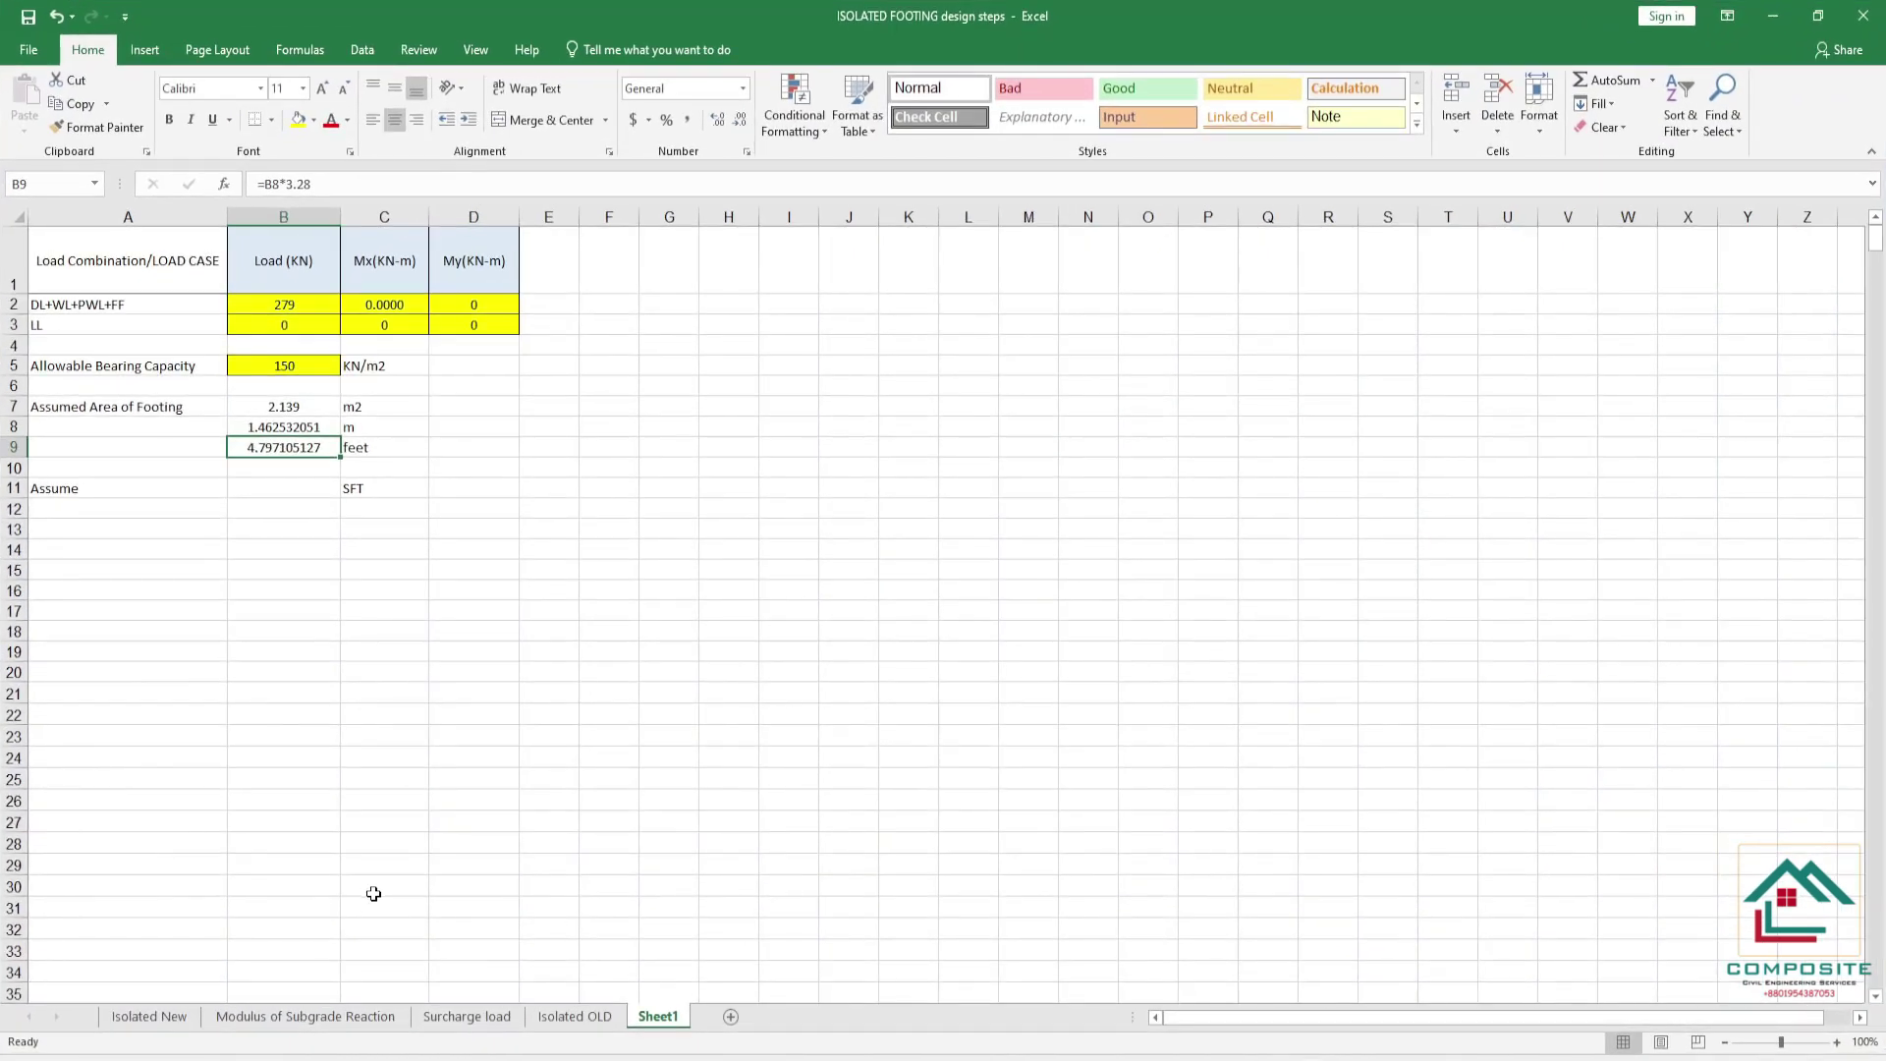
click(149, 1016)
drag(153, 239, 213, 390)
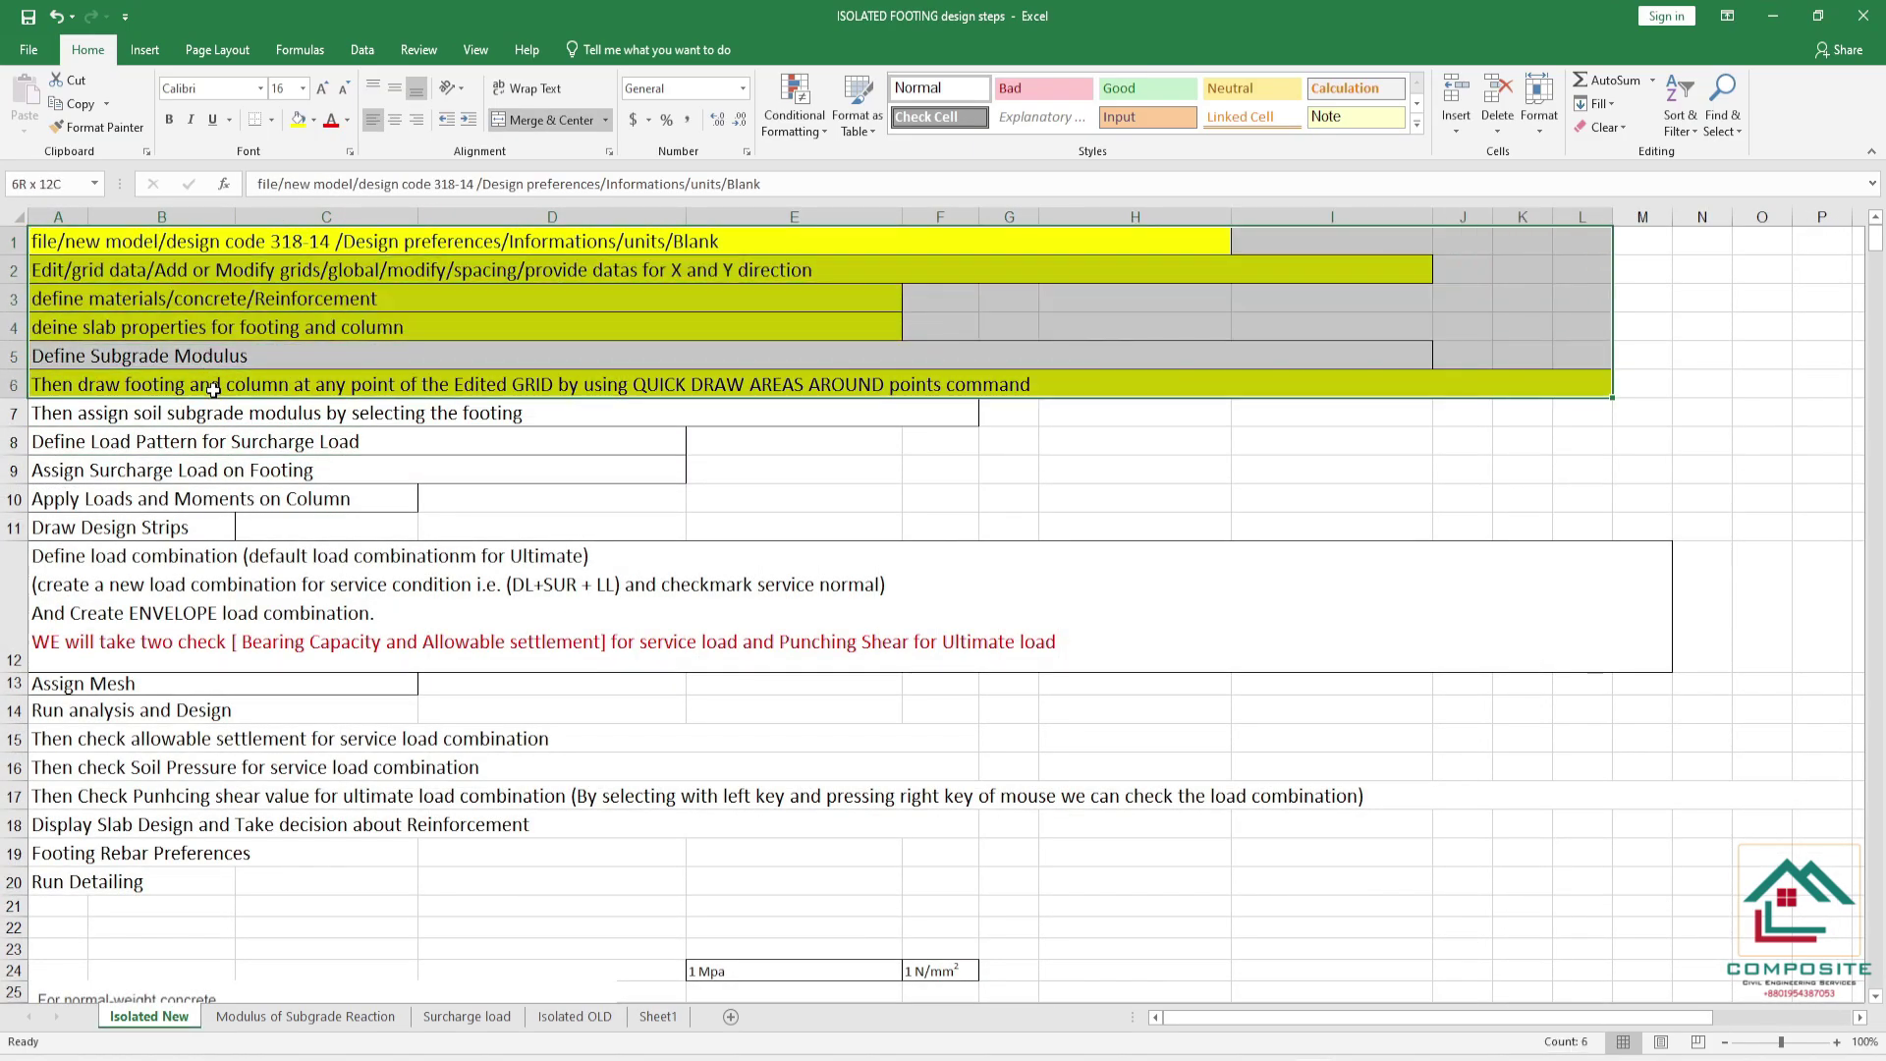
click(298, 119)
click(274, 336)
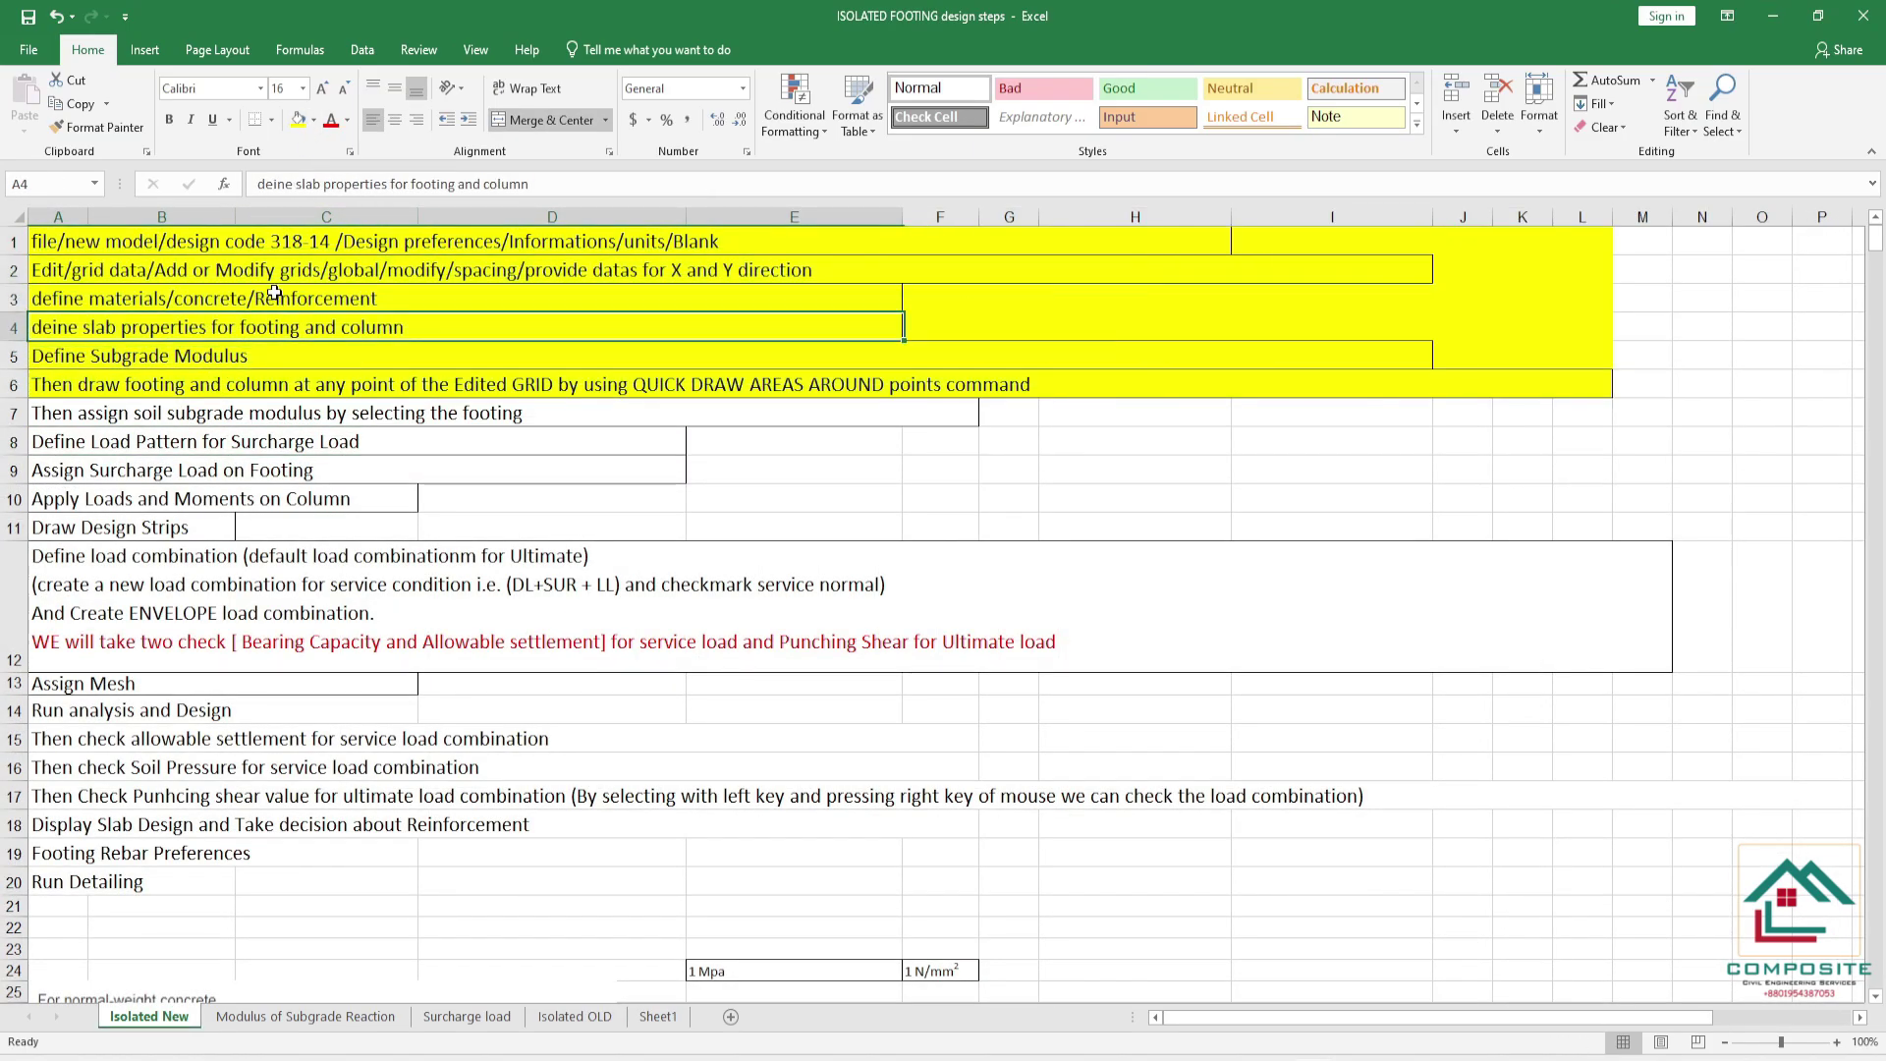
drag(211, 245, 222, 269)
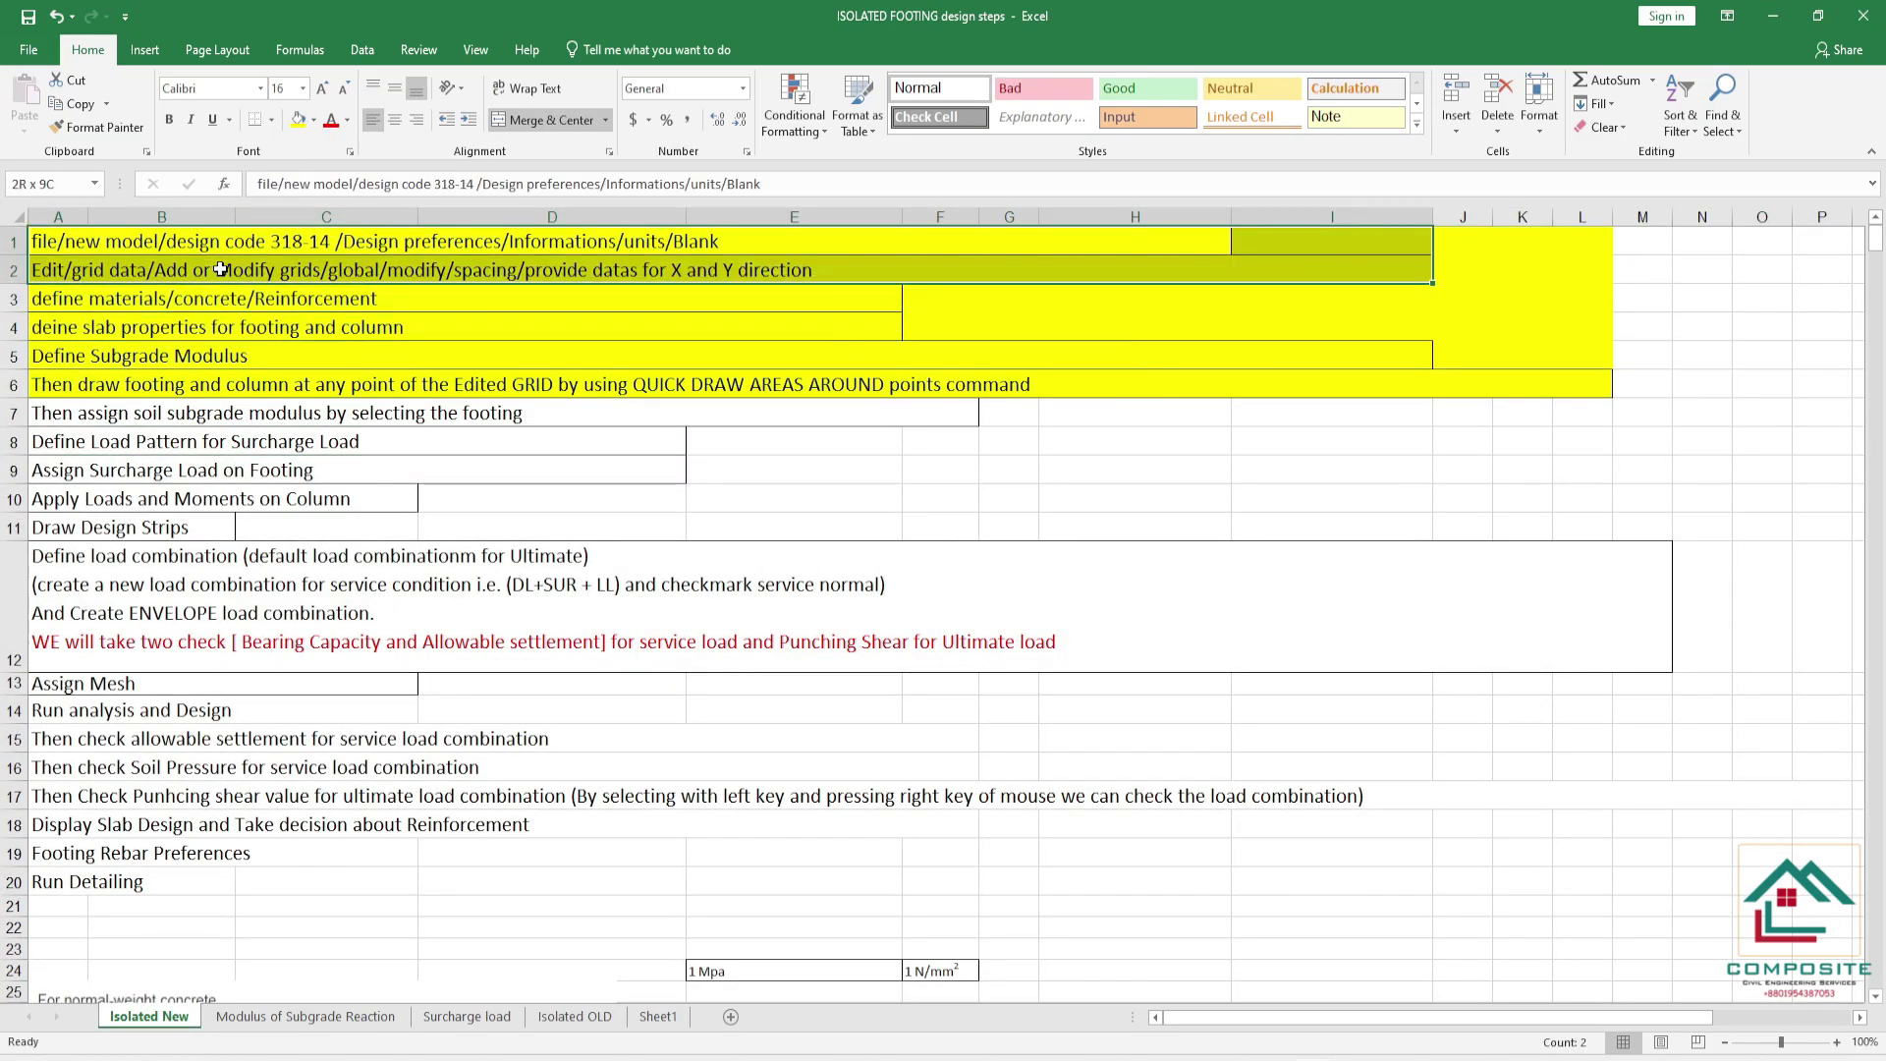
click(73, 303)
click(467, 471)
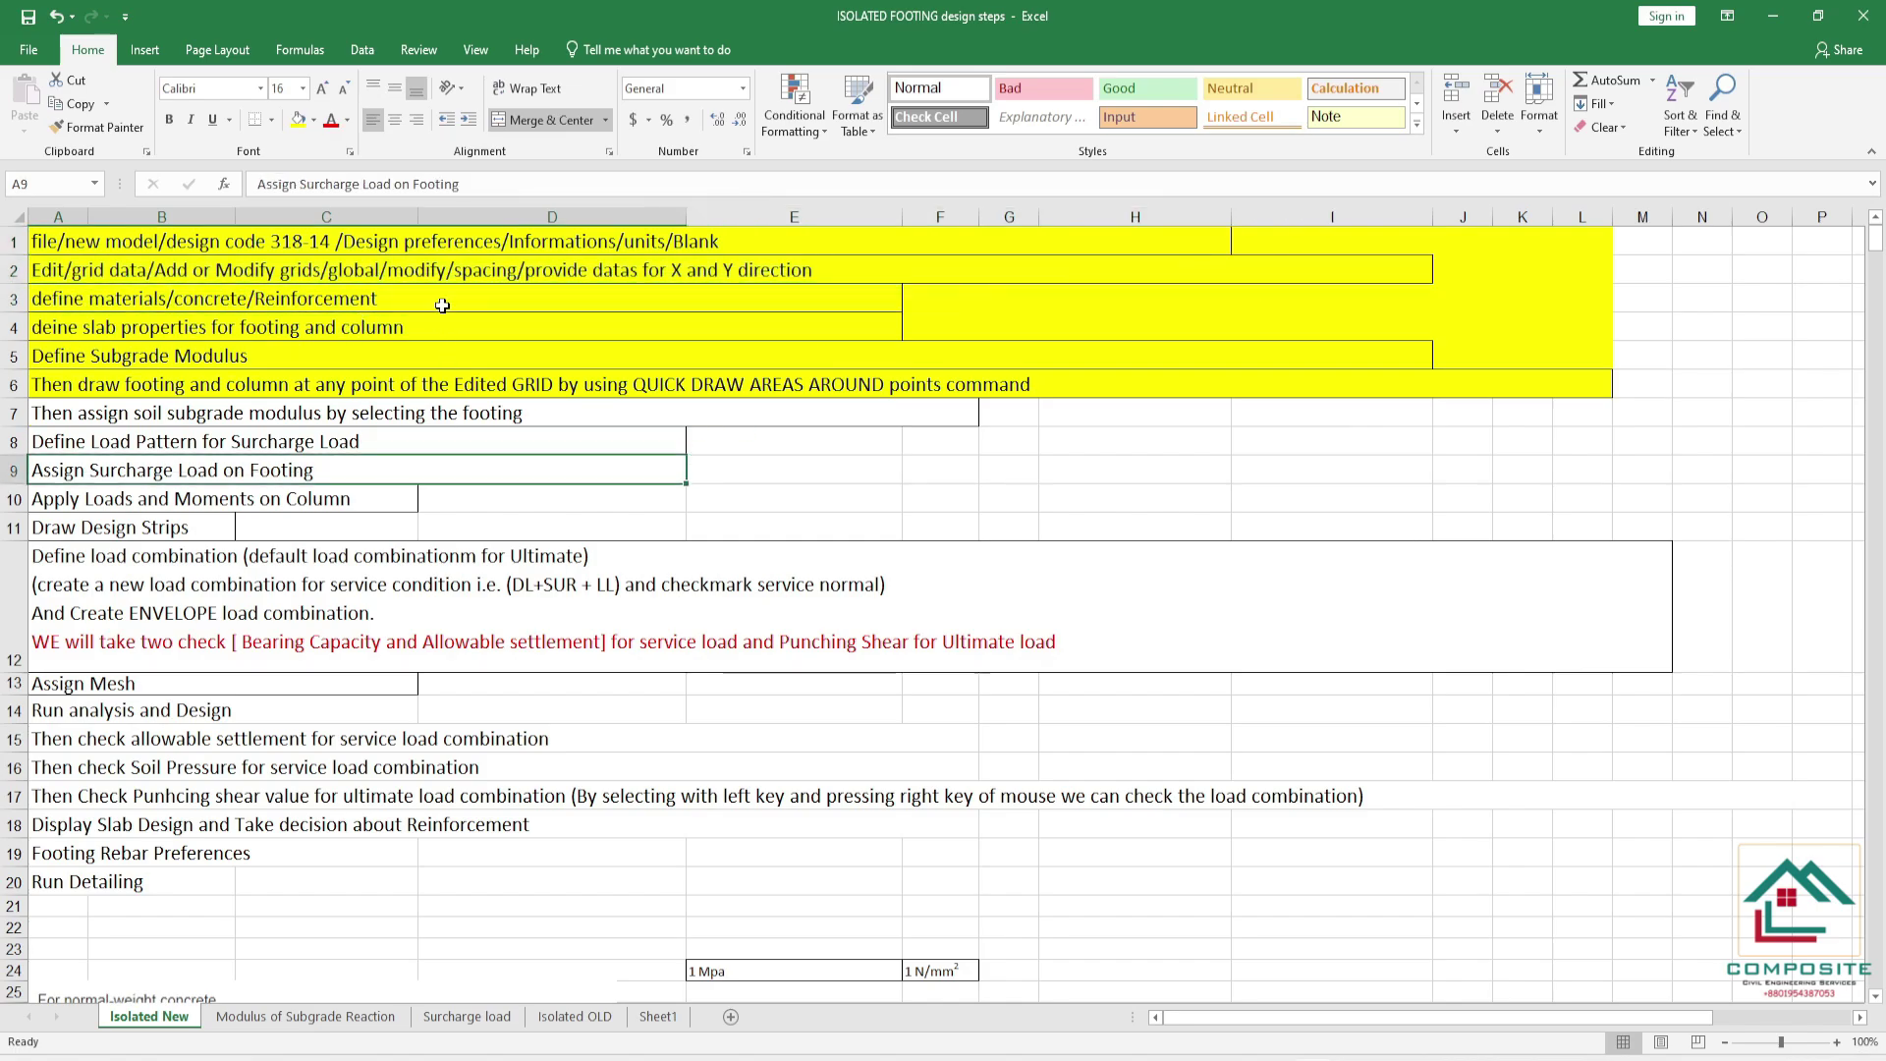
- Remove the fill color from rows 3 to 6 of the design-steps list
mouse_move(373, 303)
mouse_down()
mouse_move(505, 367)
mouse_move(447, 383)
mouse_up()
click(314, 119)
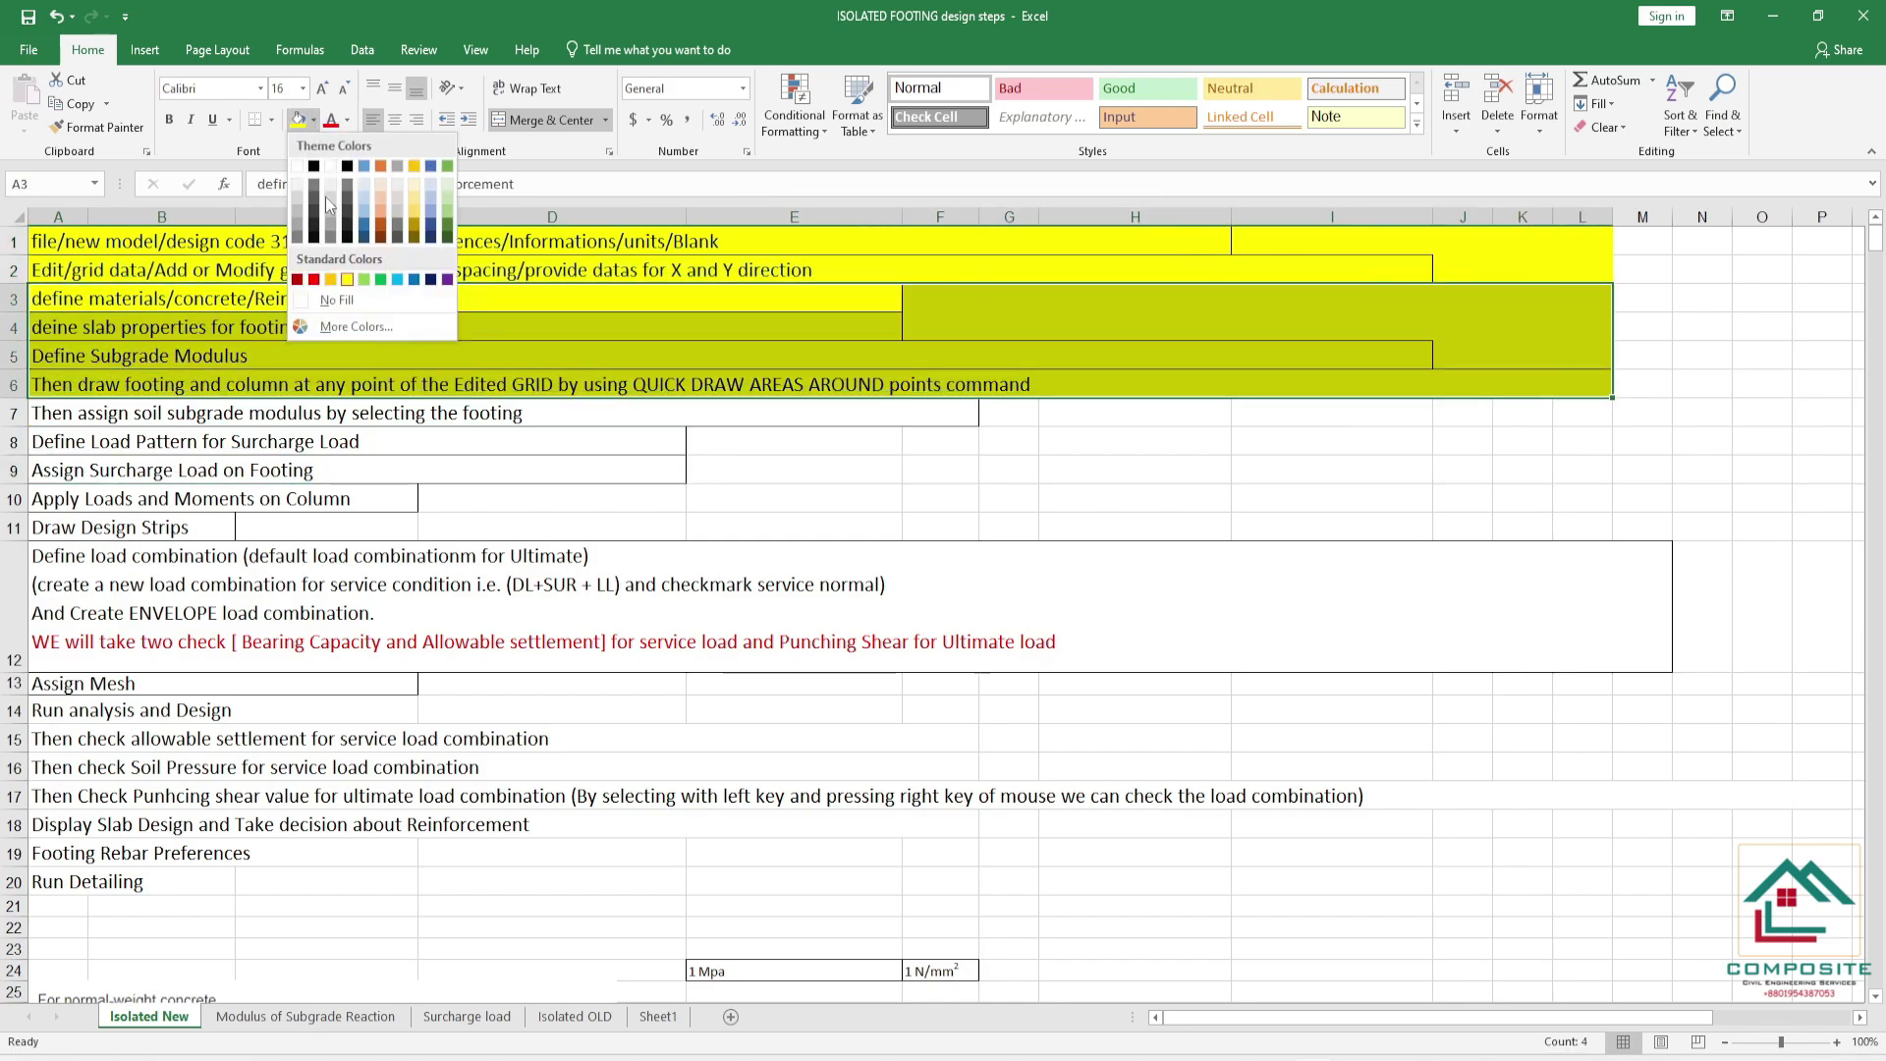
click(329, 312)
drag(339, 470, 712, 469)
- Fill the row 3 step "define materials/concrete/Reinforcement" with yellow
click(73, 300)
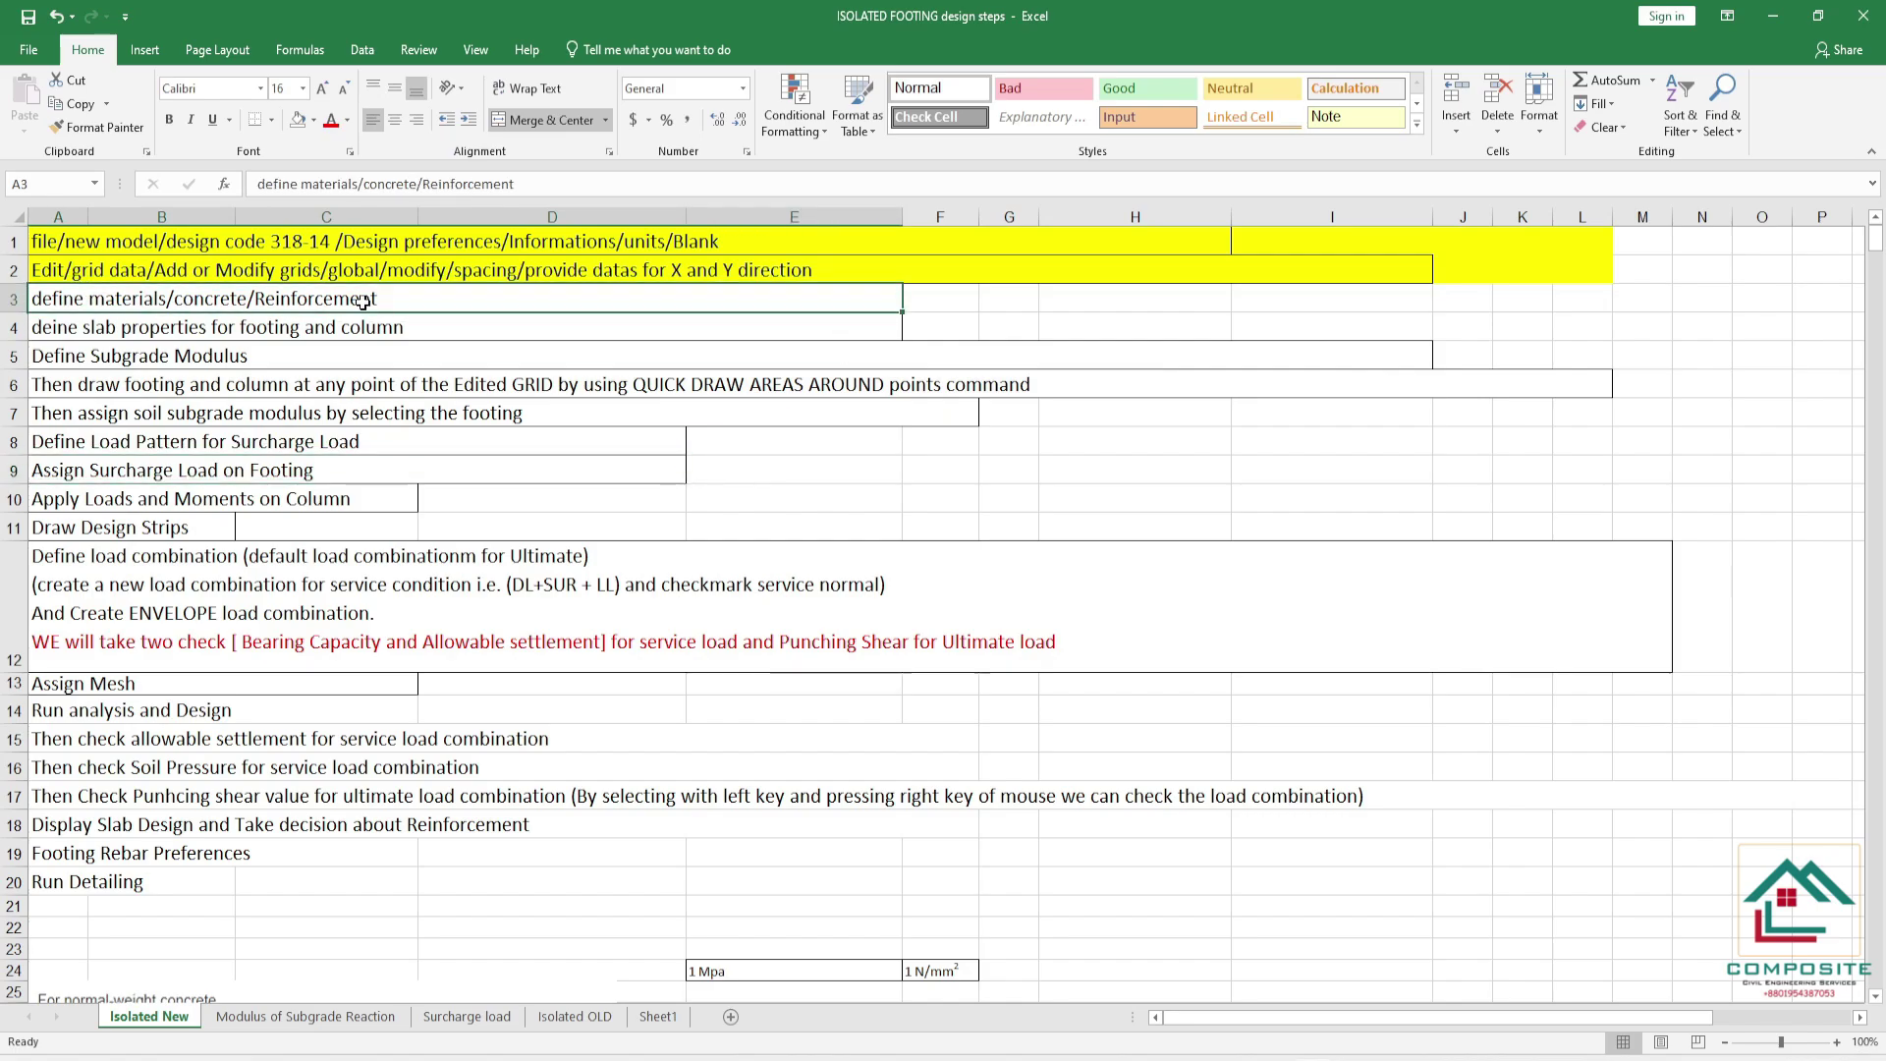
click(314, 119)
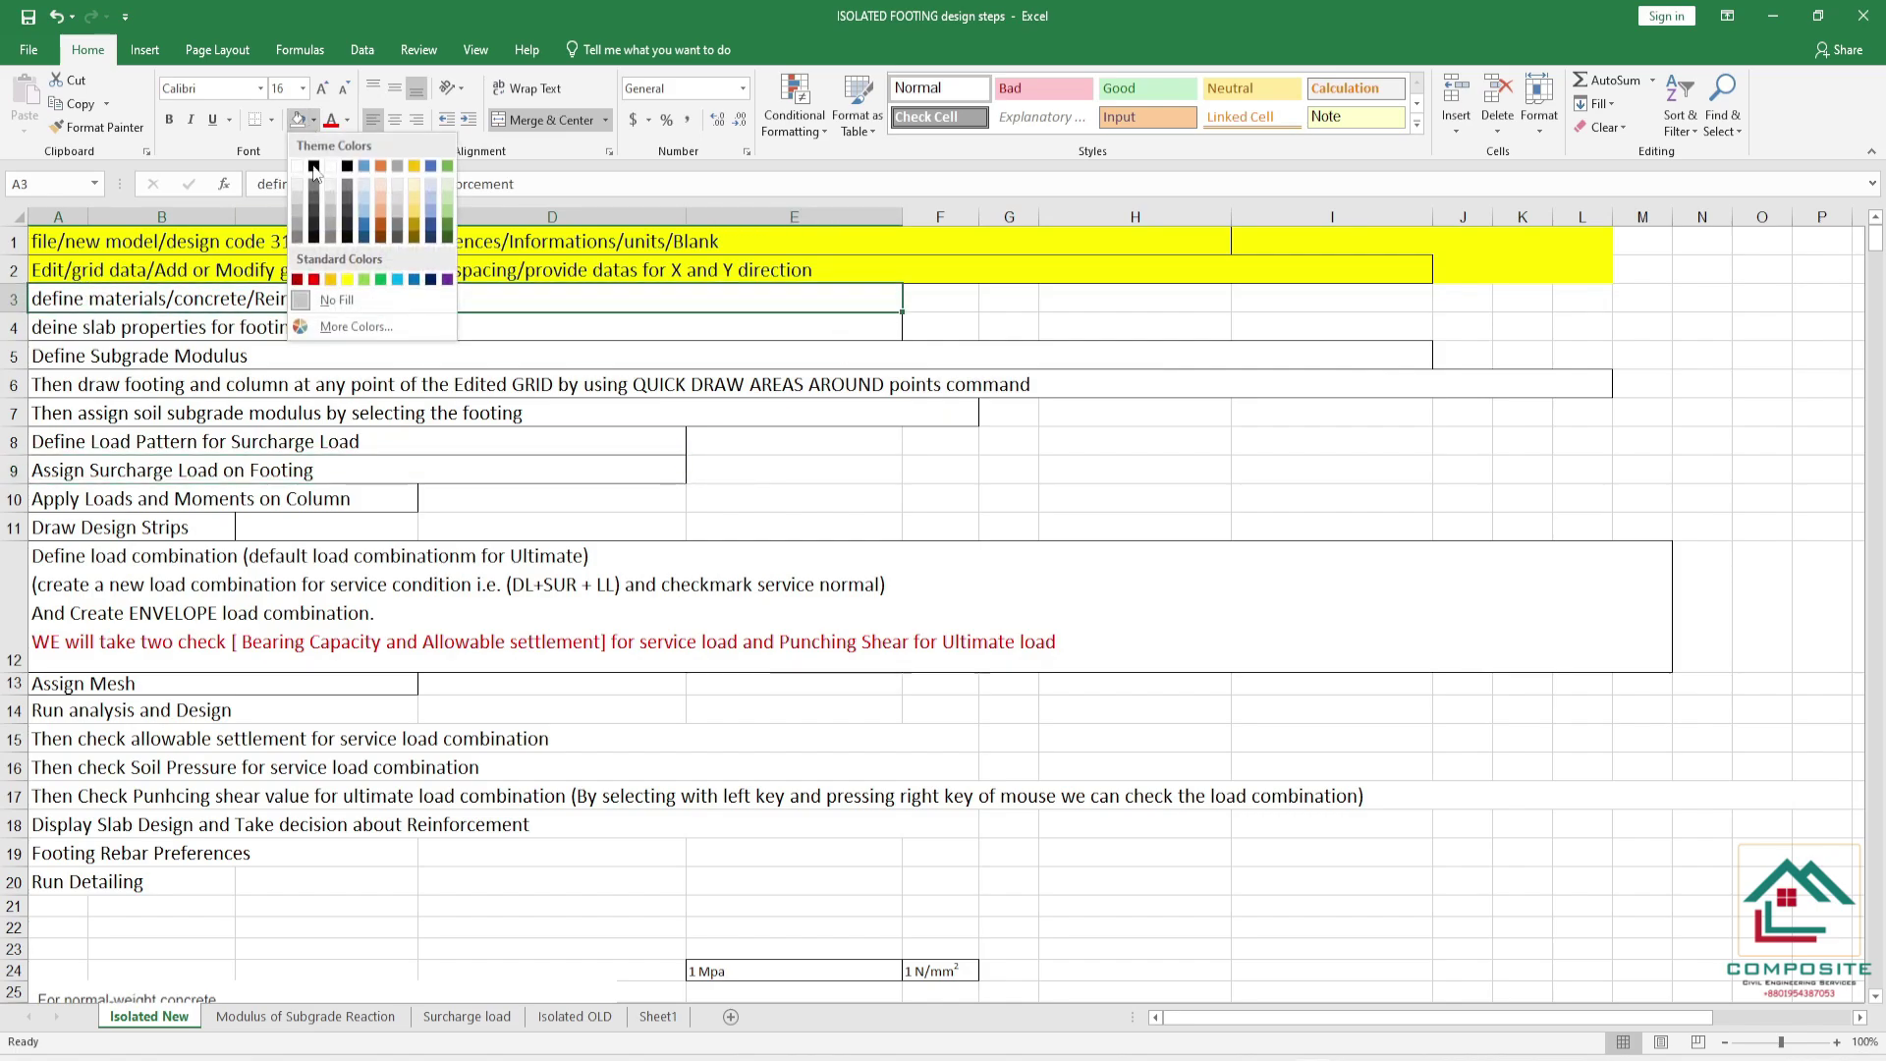
click(338, 277)
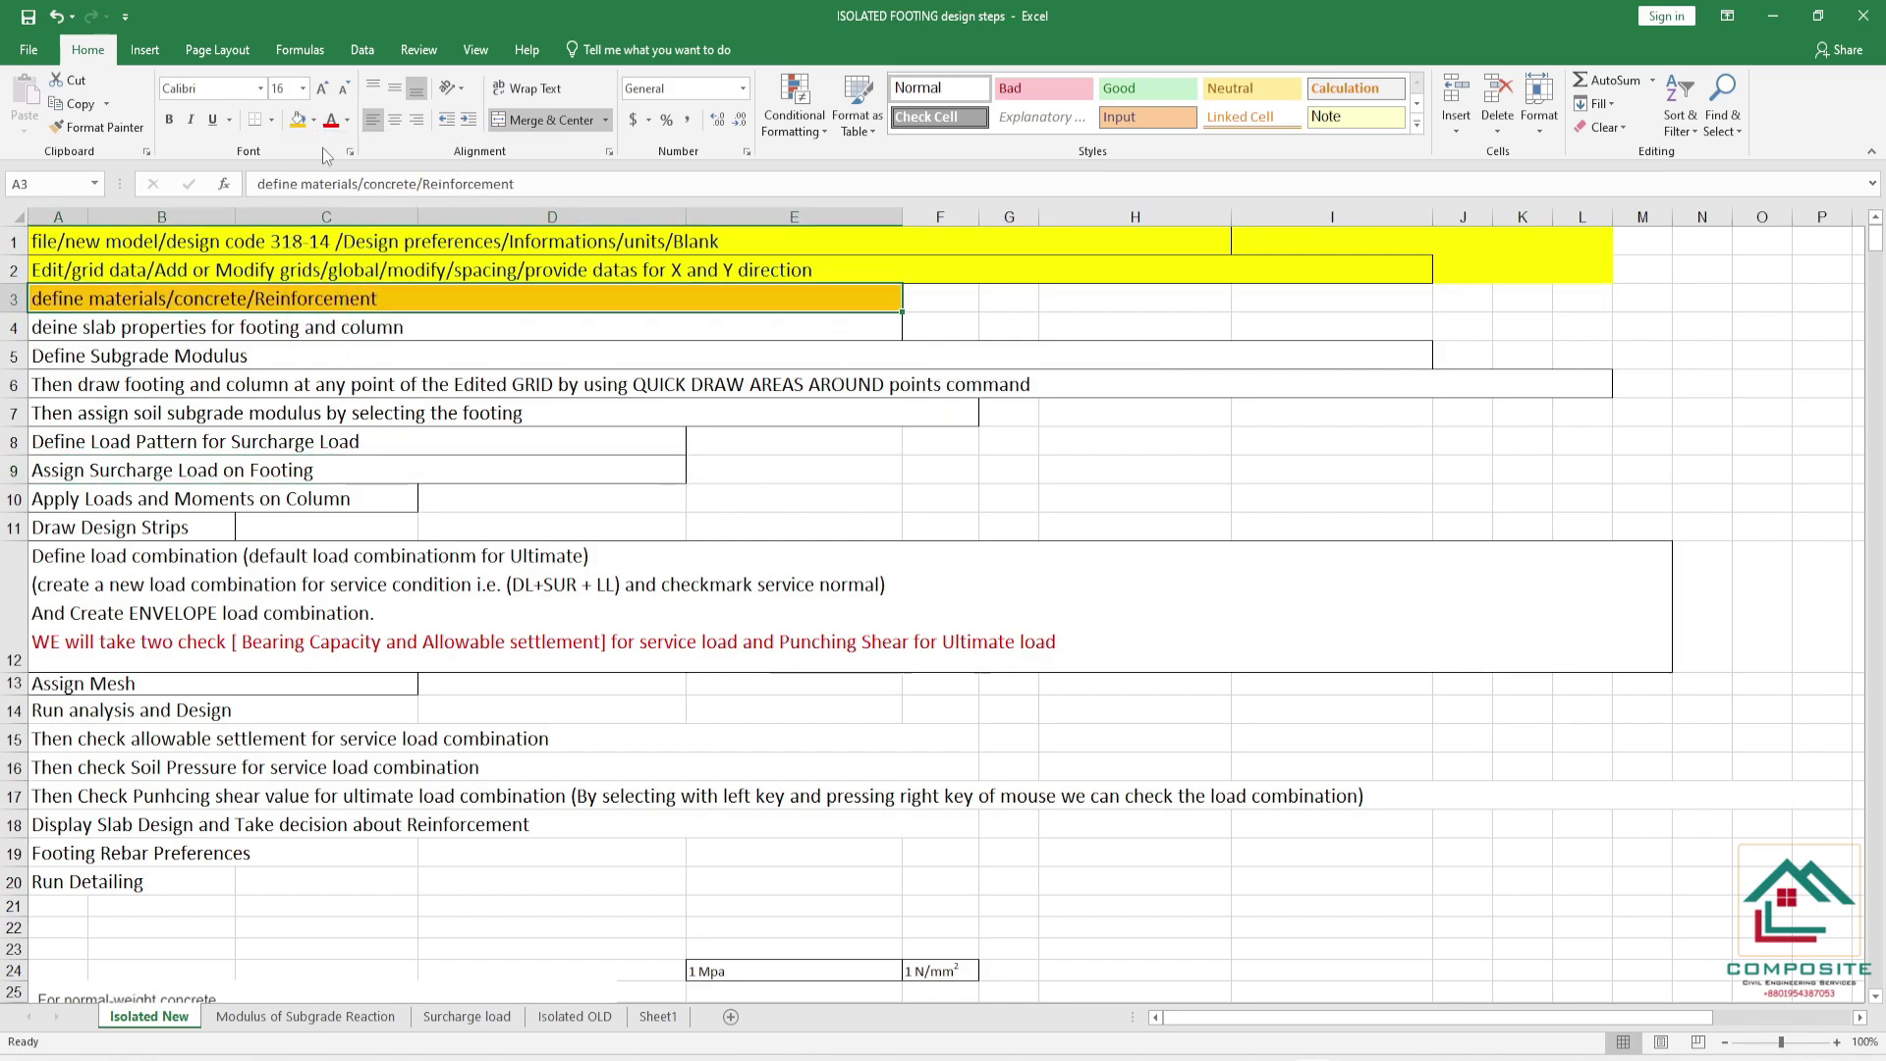
click(313, 120)
click(346, 279)
click(794, 498)
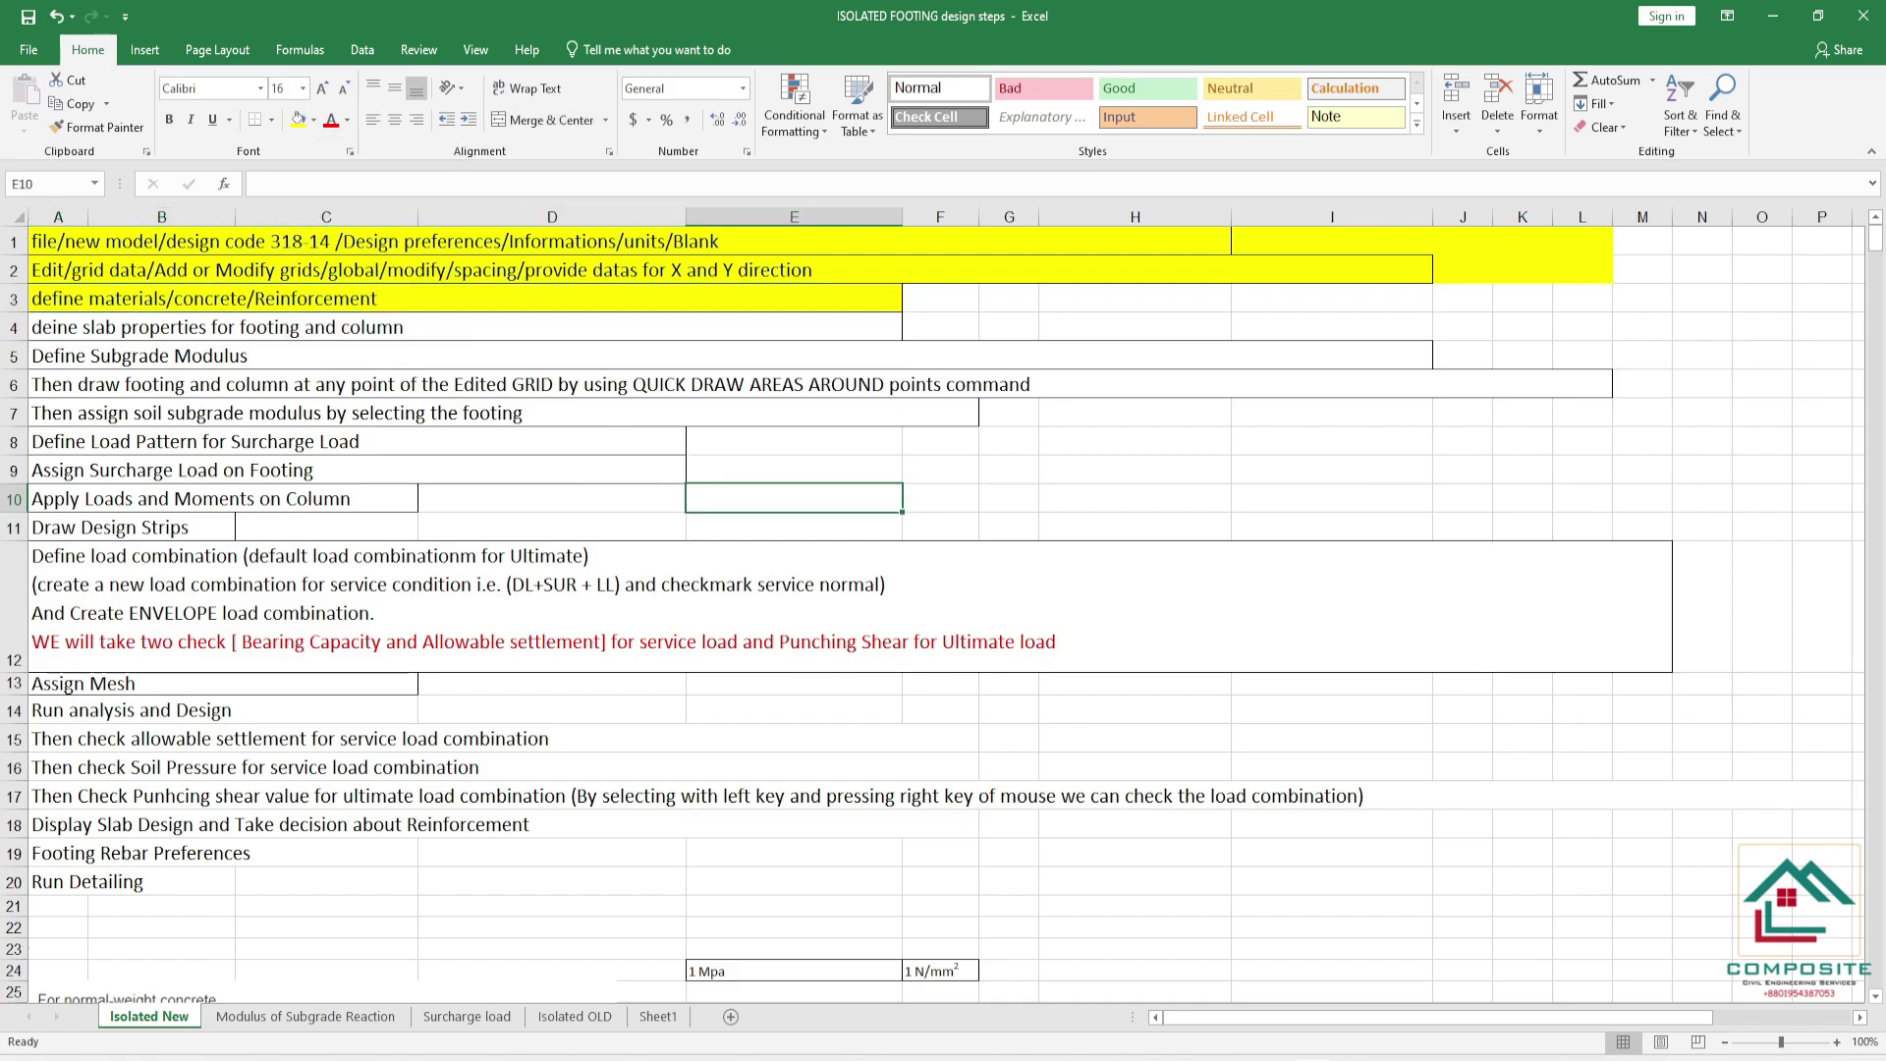
- Switch to the SAFE model and add a quick concrete material with the f'c 3000 psi specification
mouse_move(1264, 1056)
click(1267, 967)
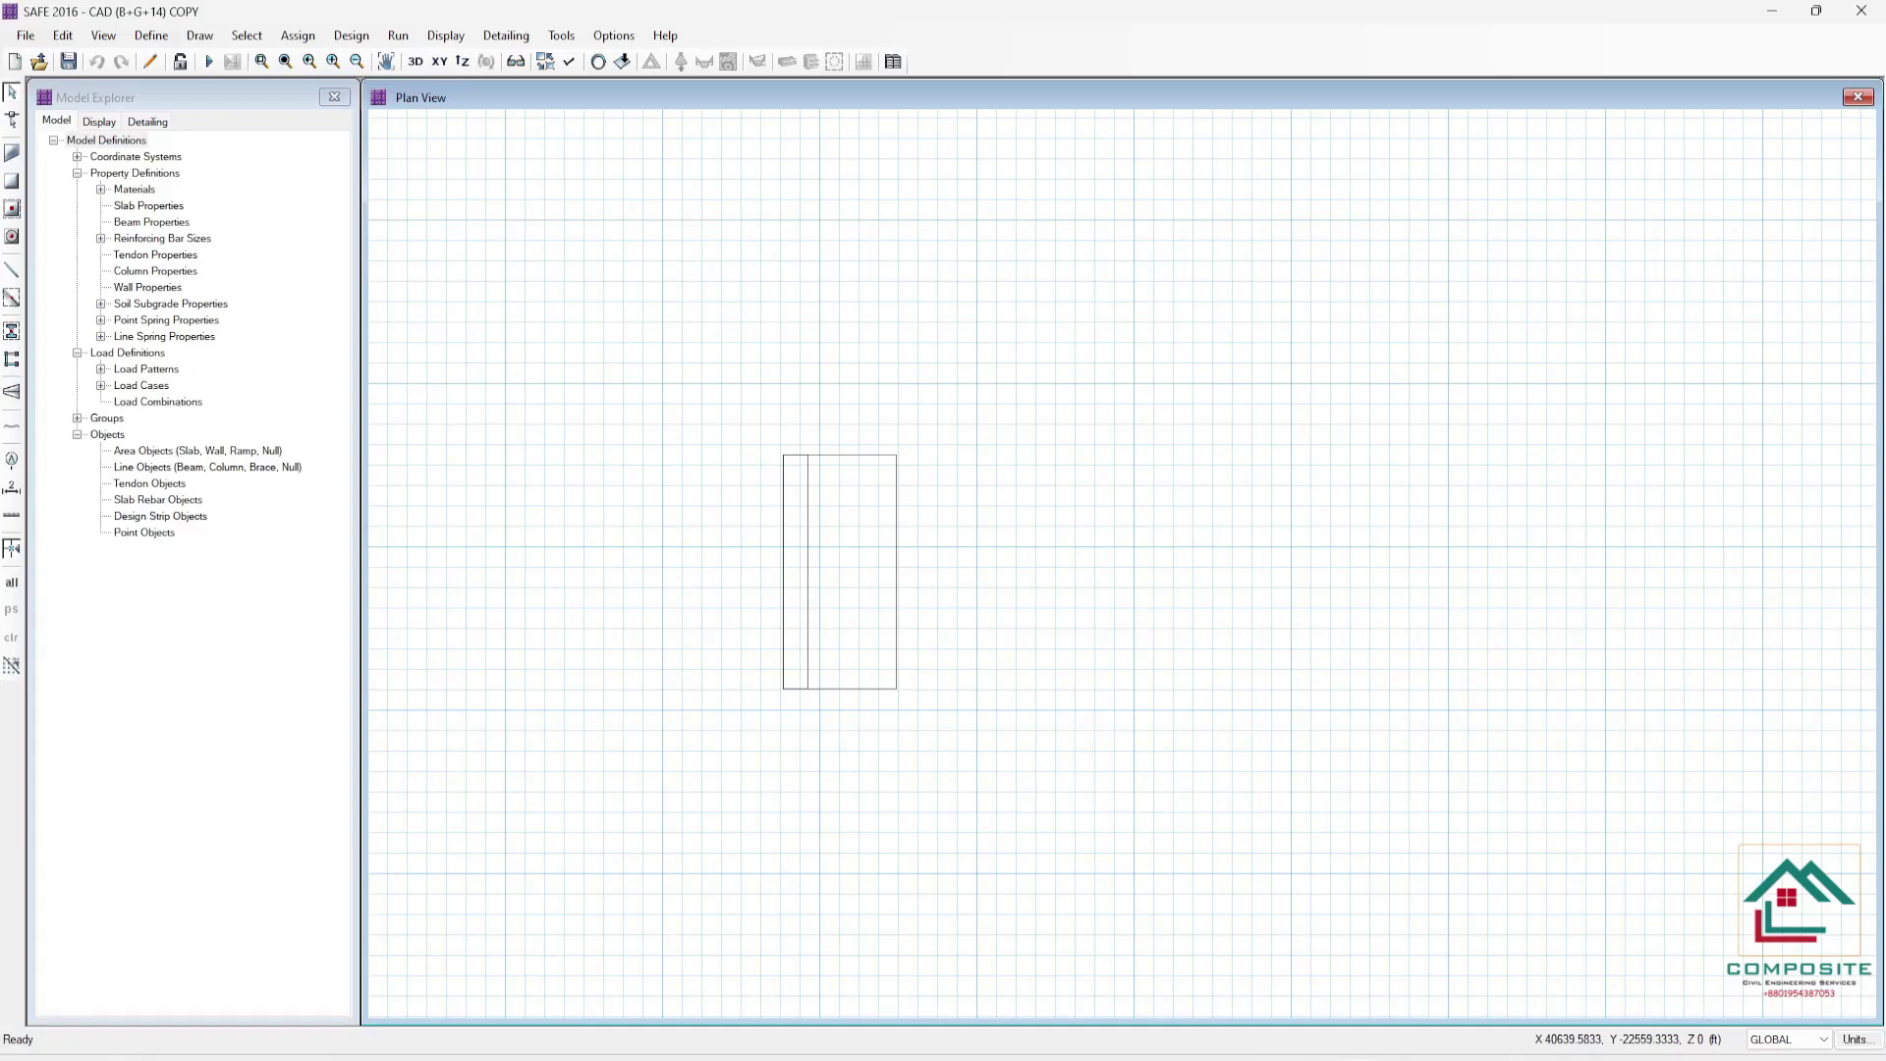
click(172, 35)
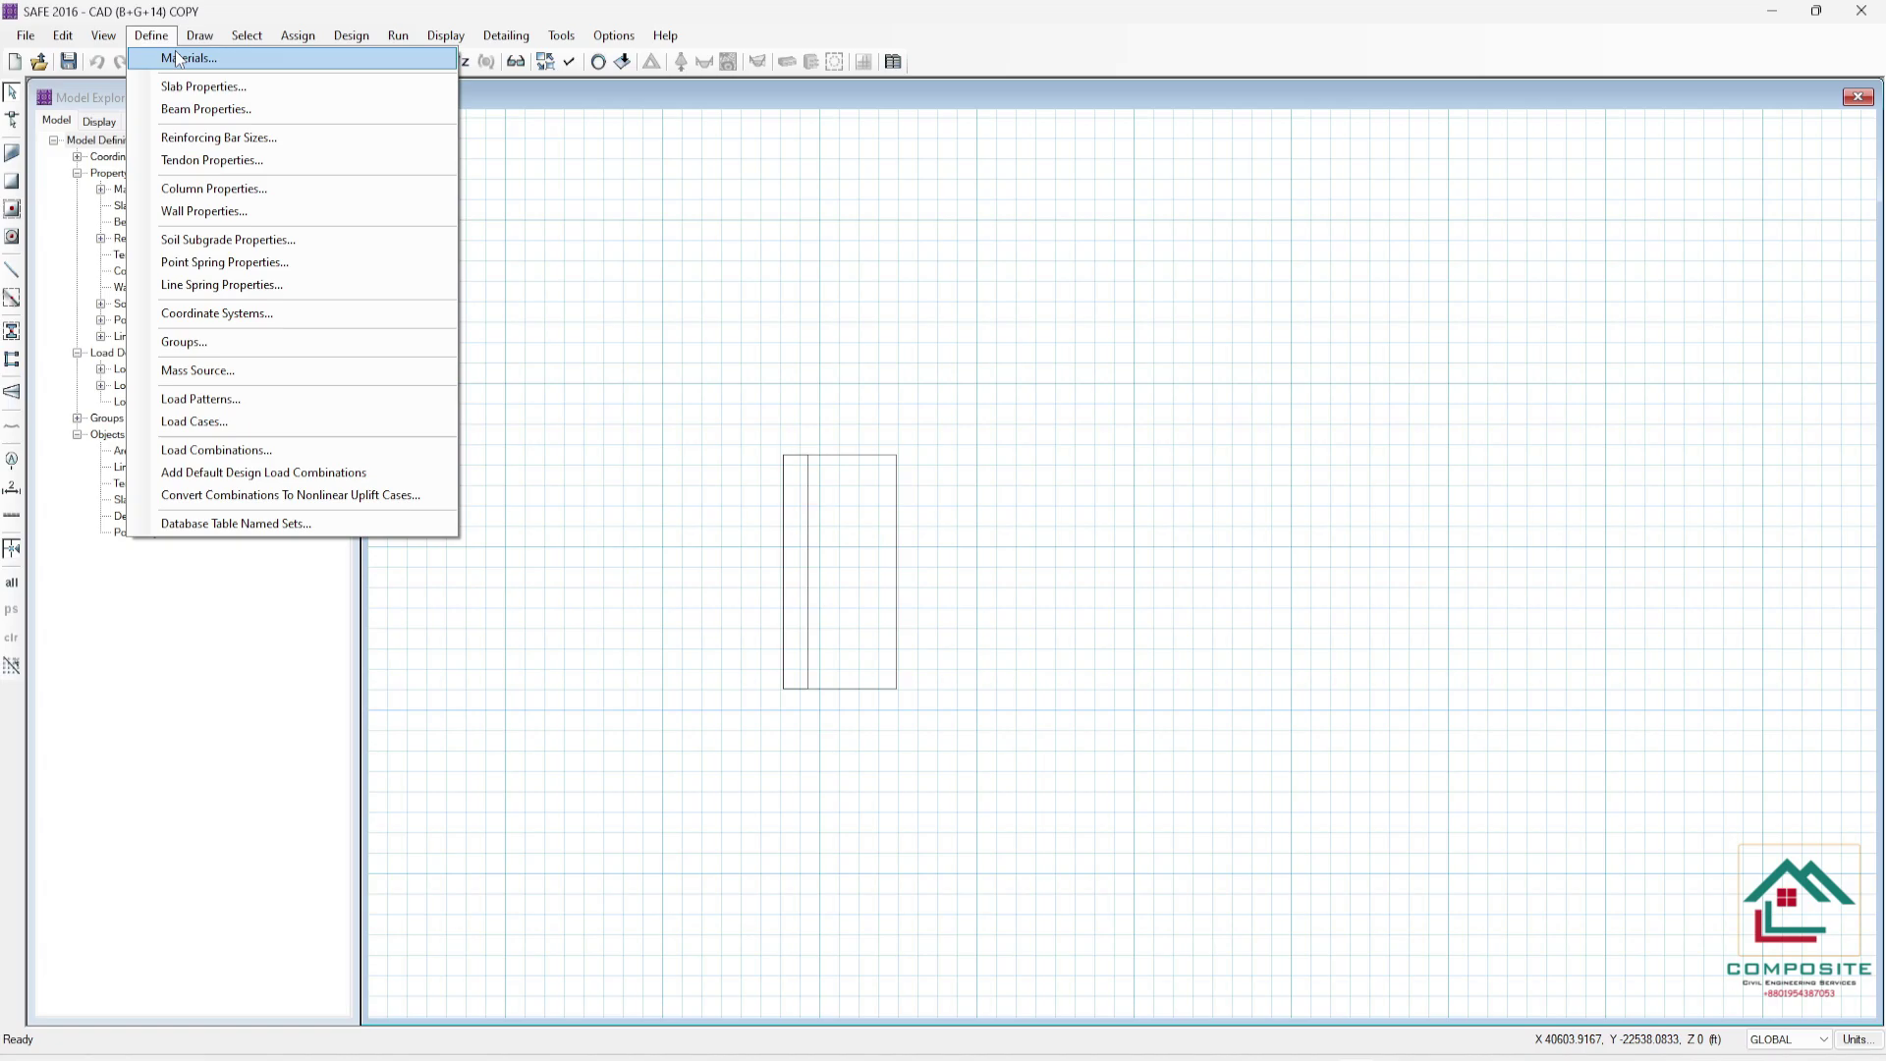
click(175, 54)
click(1041, 449)
click(989, 502)
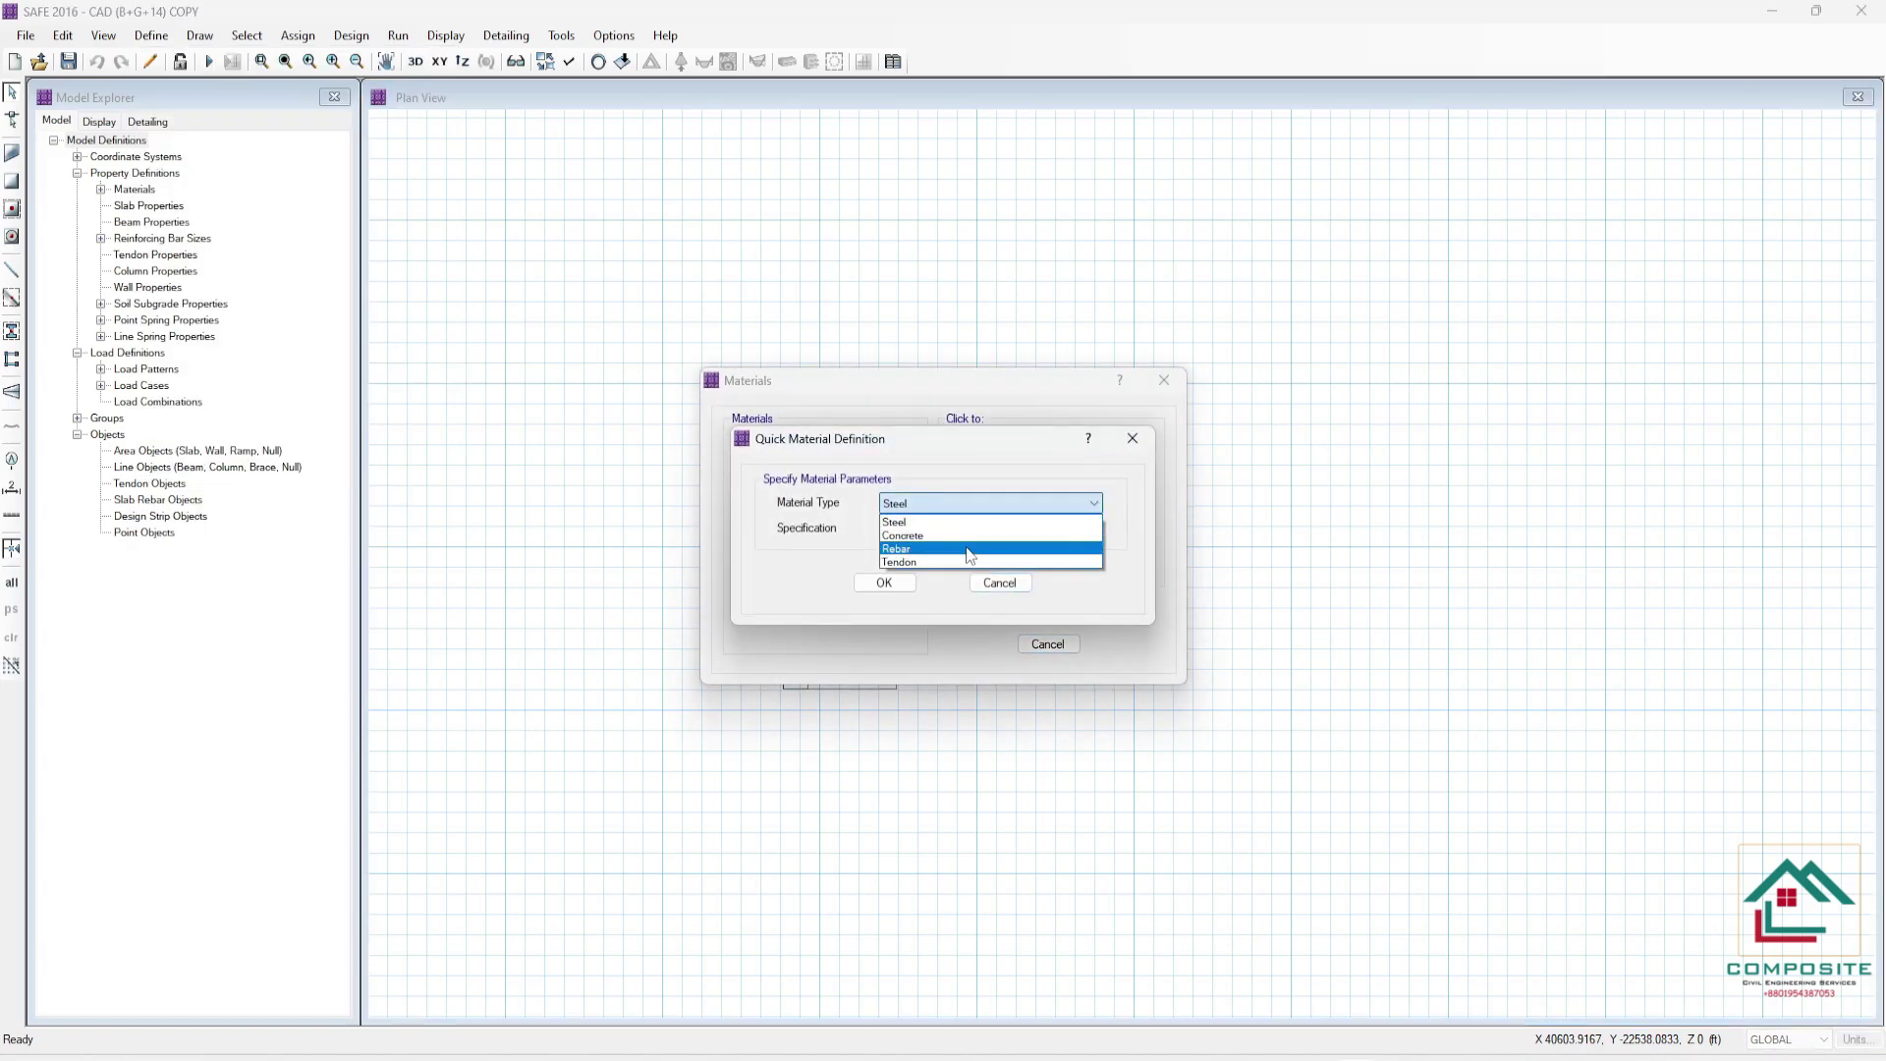
click(967, 531)
click(905, 531)
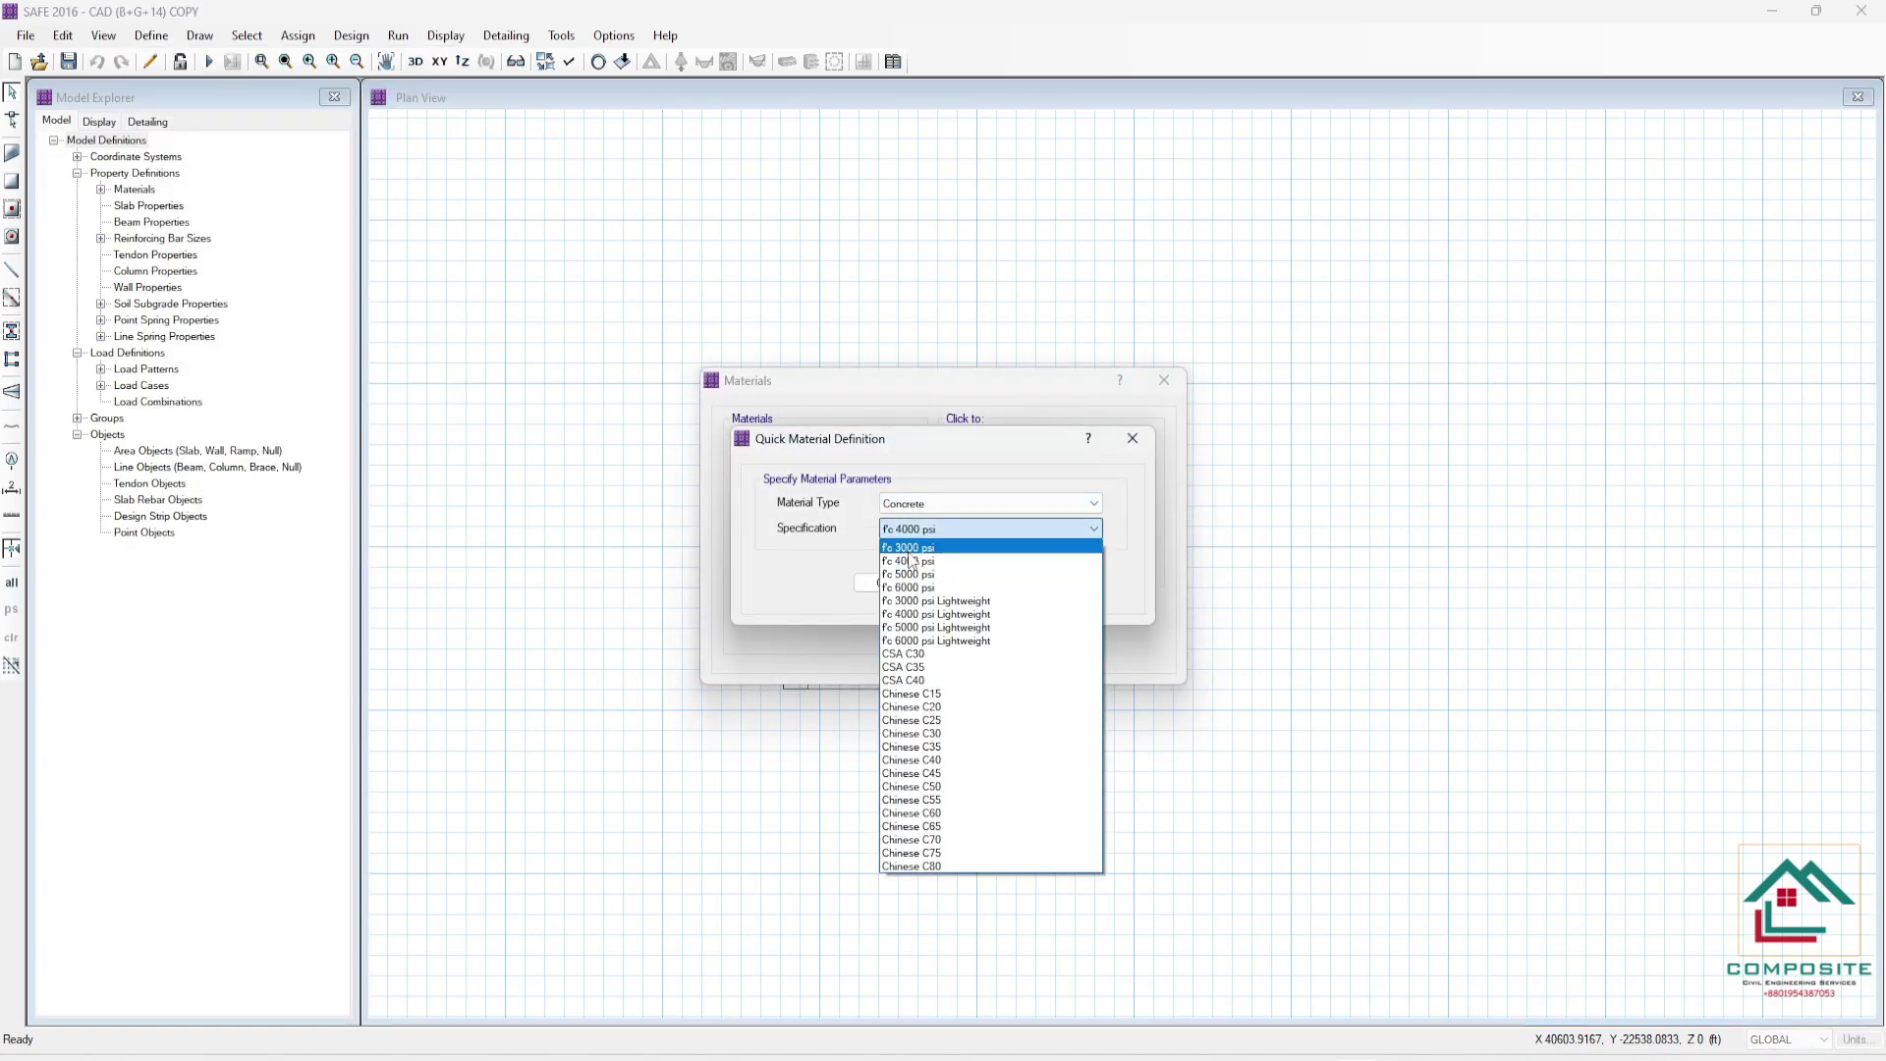
click(909, 541)
click(884, 582)
- Rename the new 3000 psi concrete material as C 3000Psi
click(1037, 537)
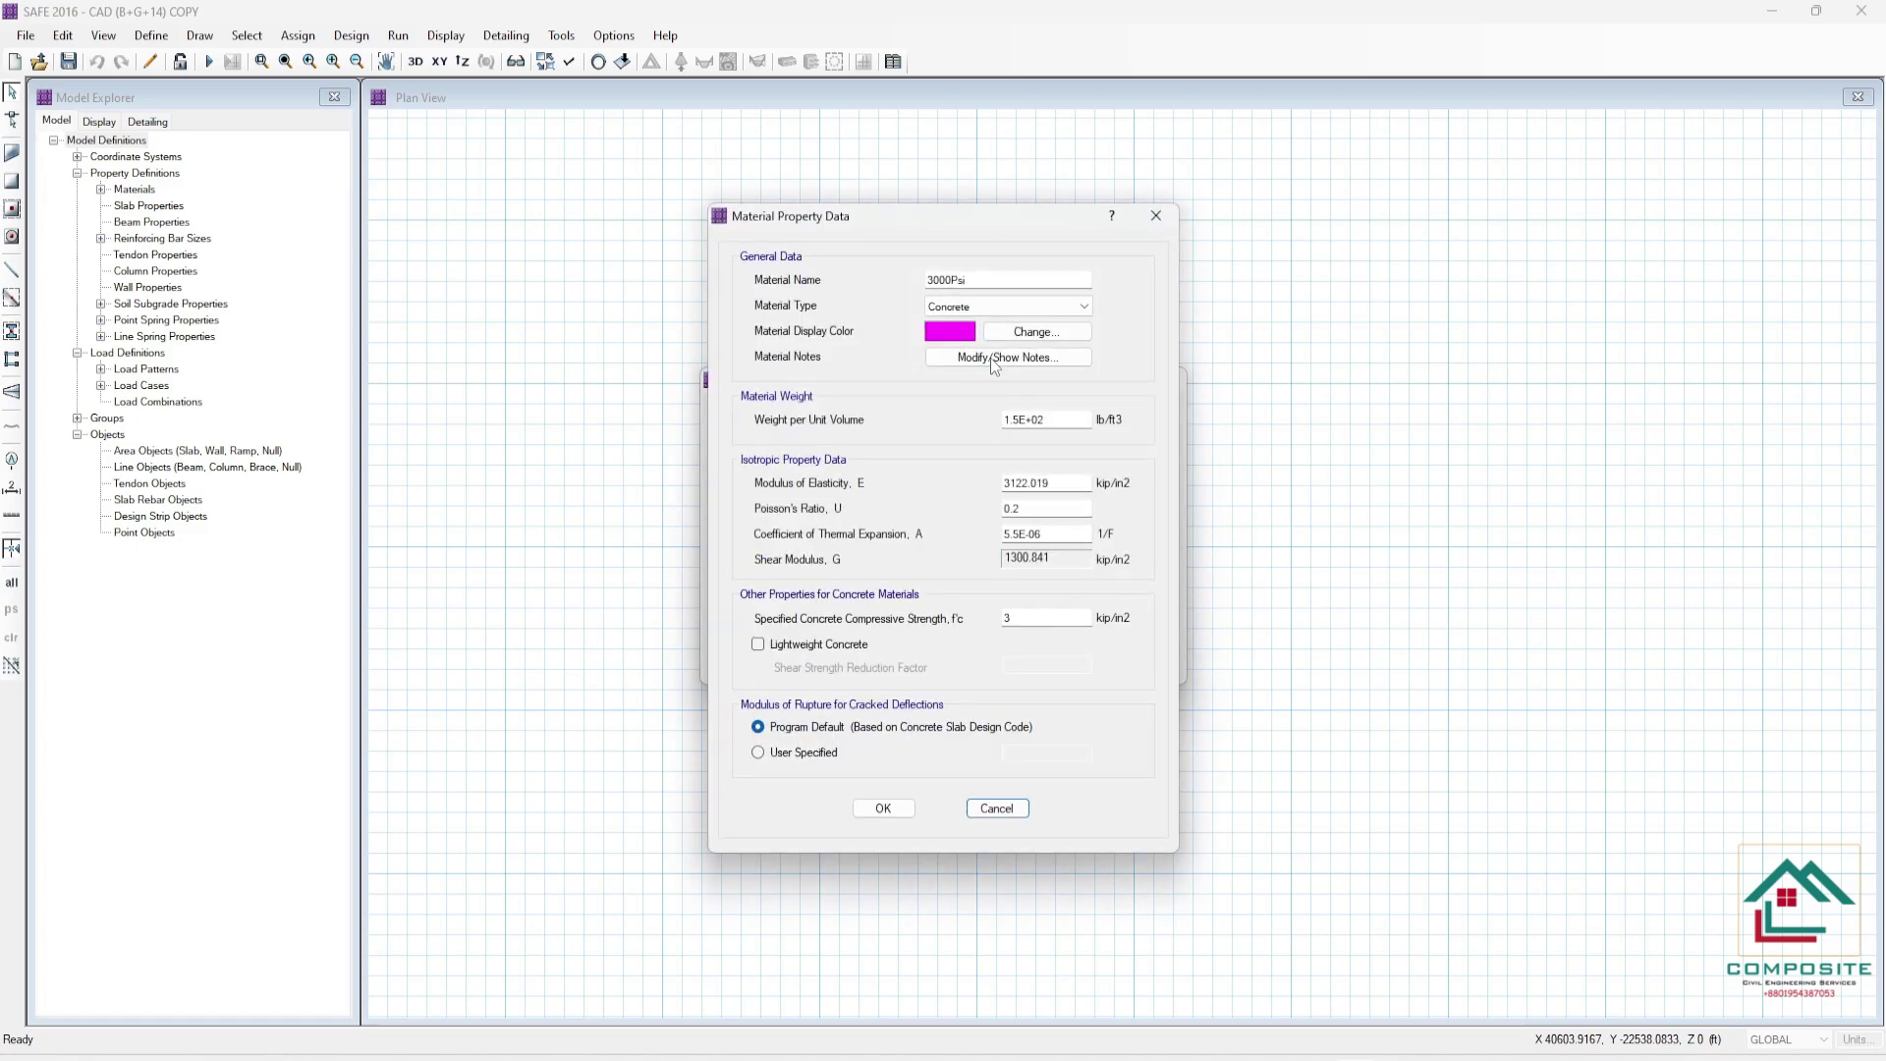
click(931, 280)
key(BackSpace)
text(5C)
click(884, 807)
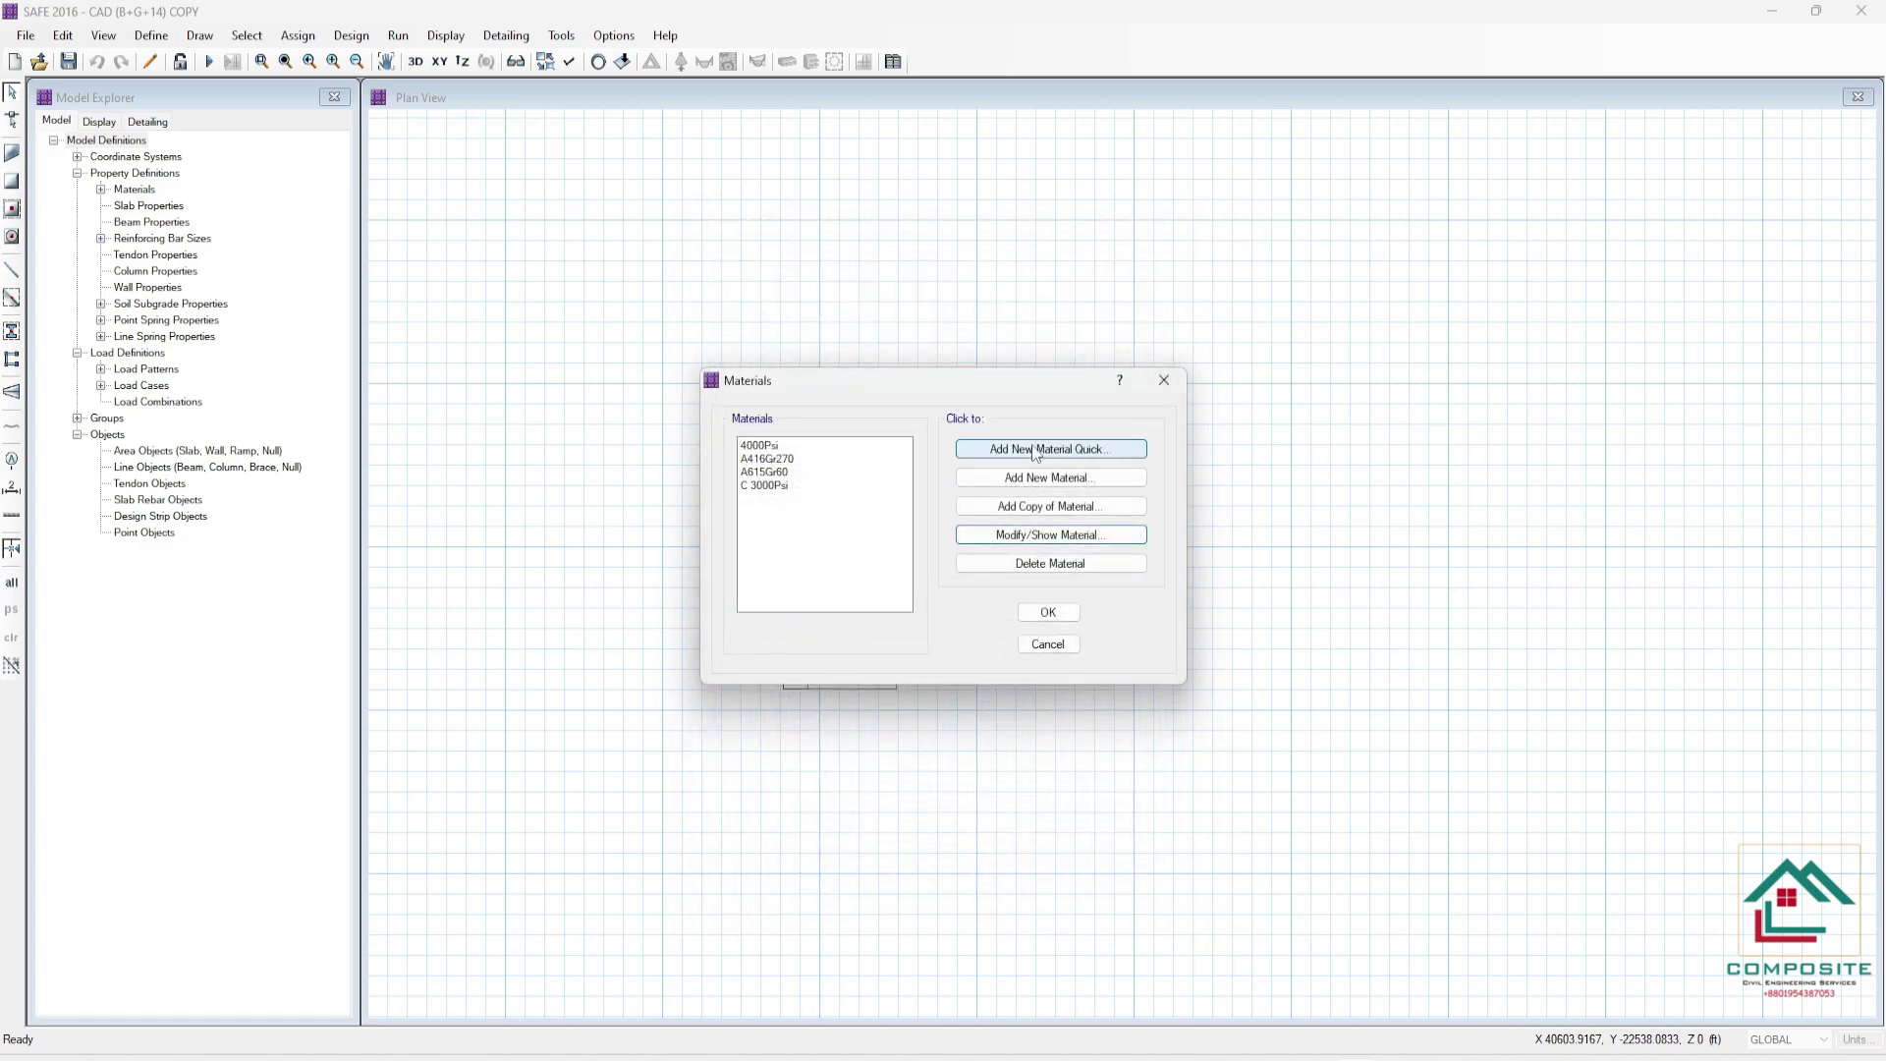
- Add a quick rebar material with the ASTM A615 Grade 60 specification
click(1035, 450)
click(992, 503)
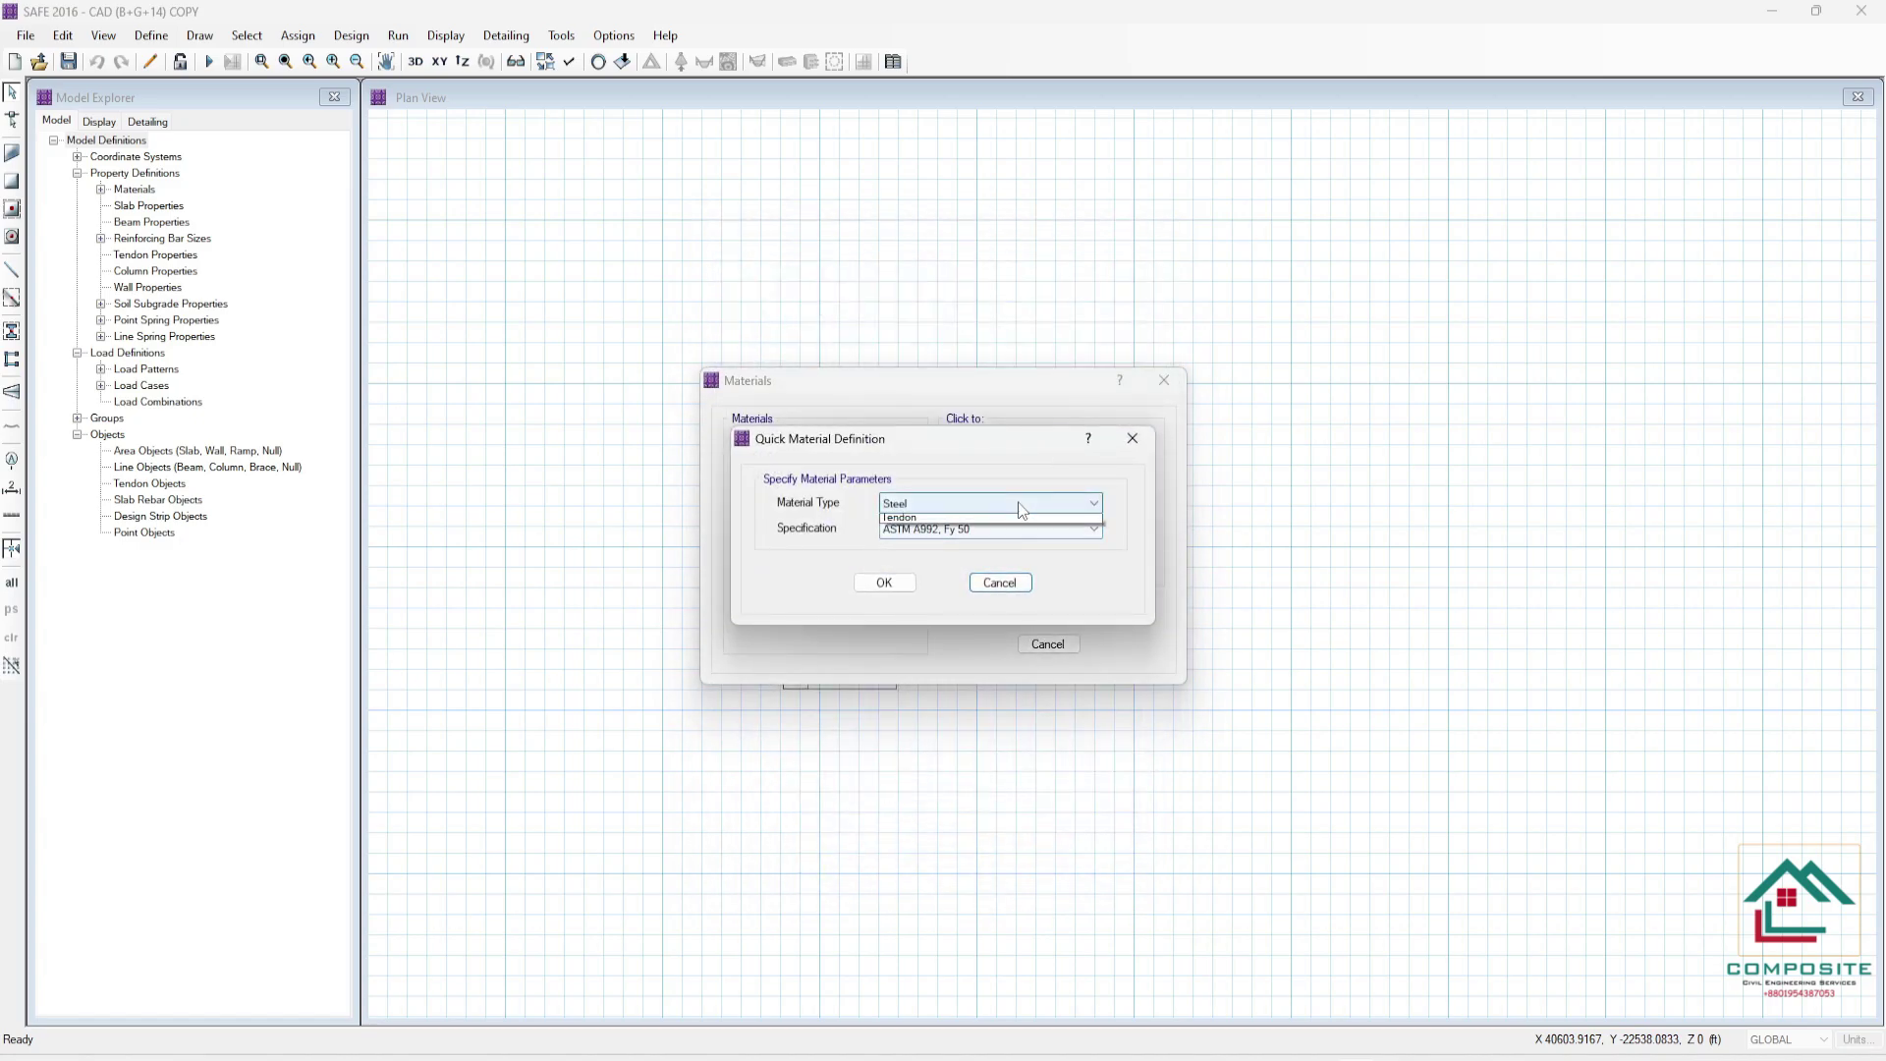
click(970, 556)
click(884, 582)
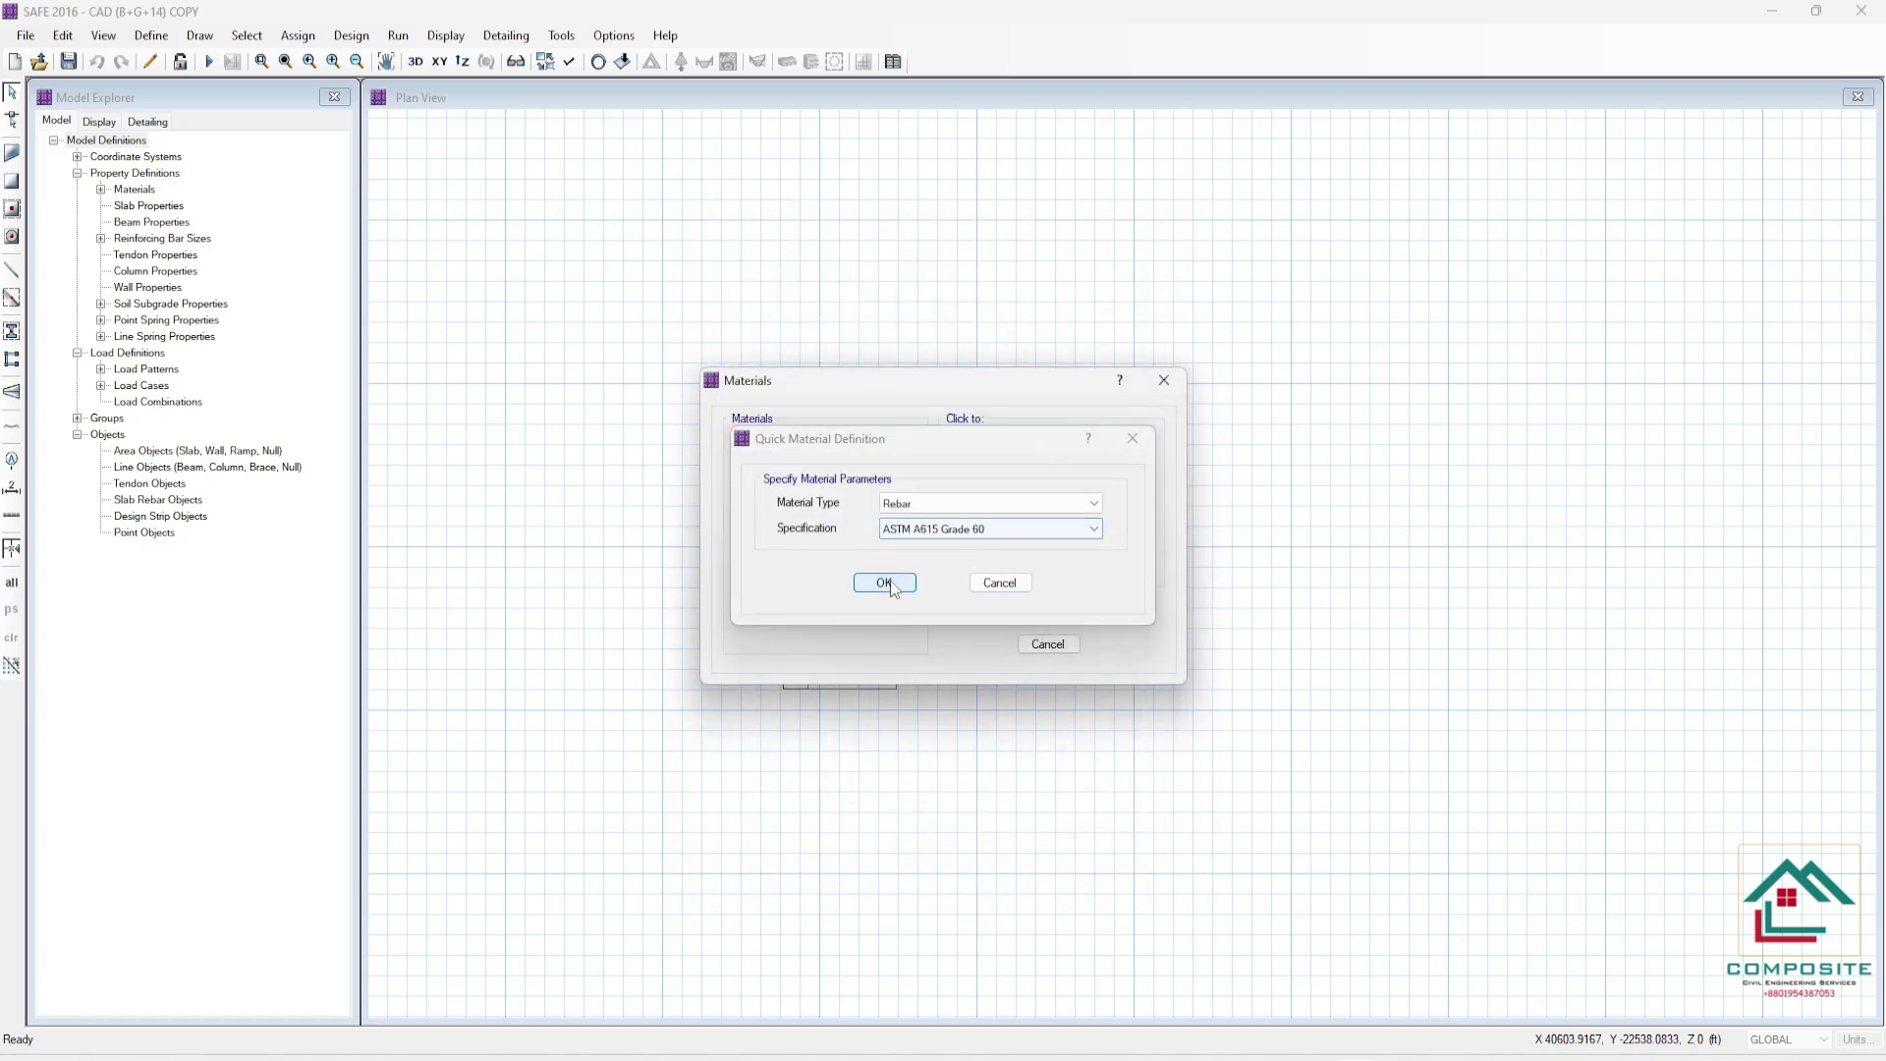
- Rename the new Grade 60 rebar material as R 60 and accept the material definitions
click(1012, 538)
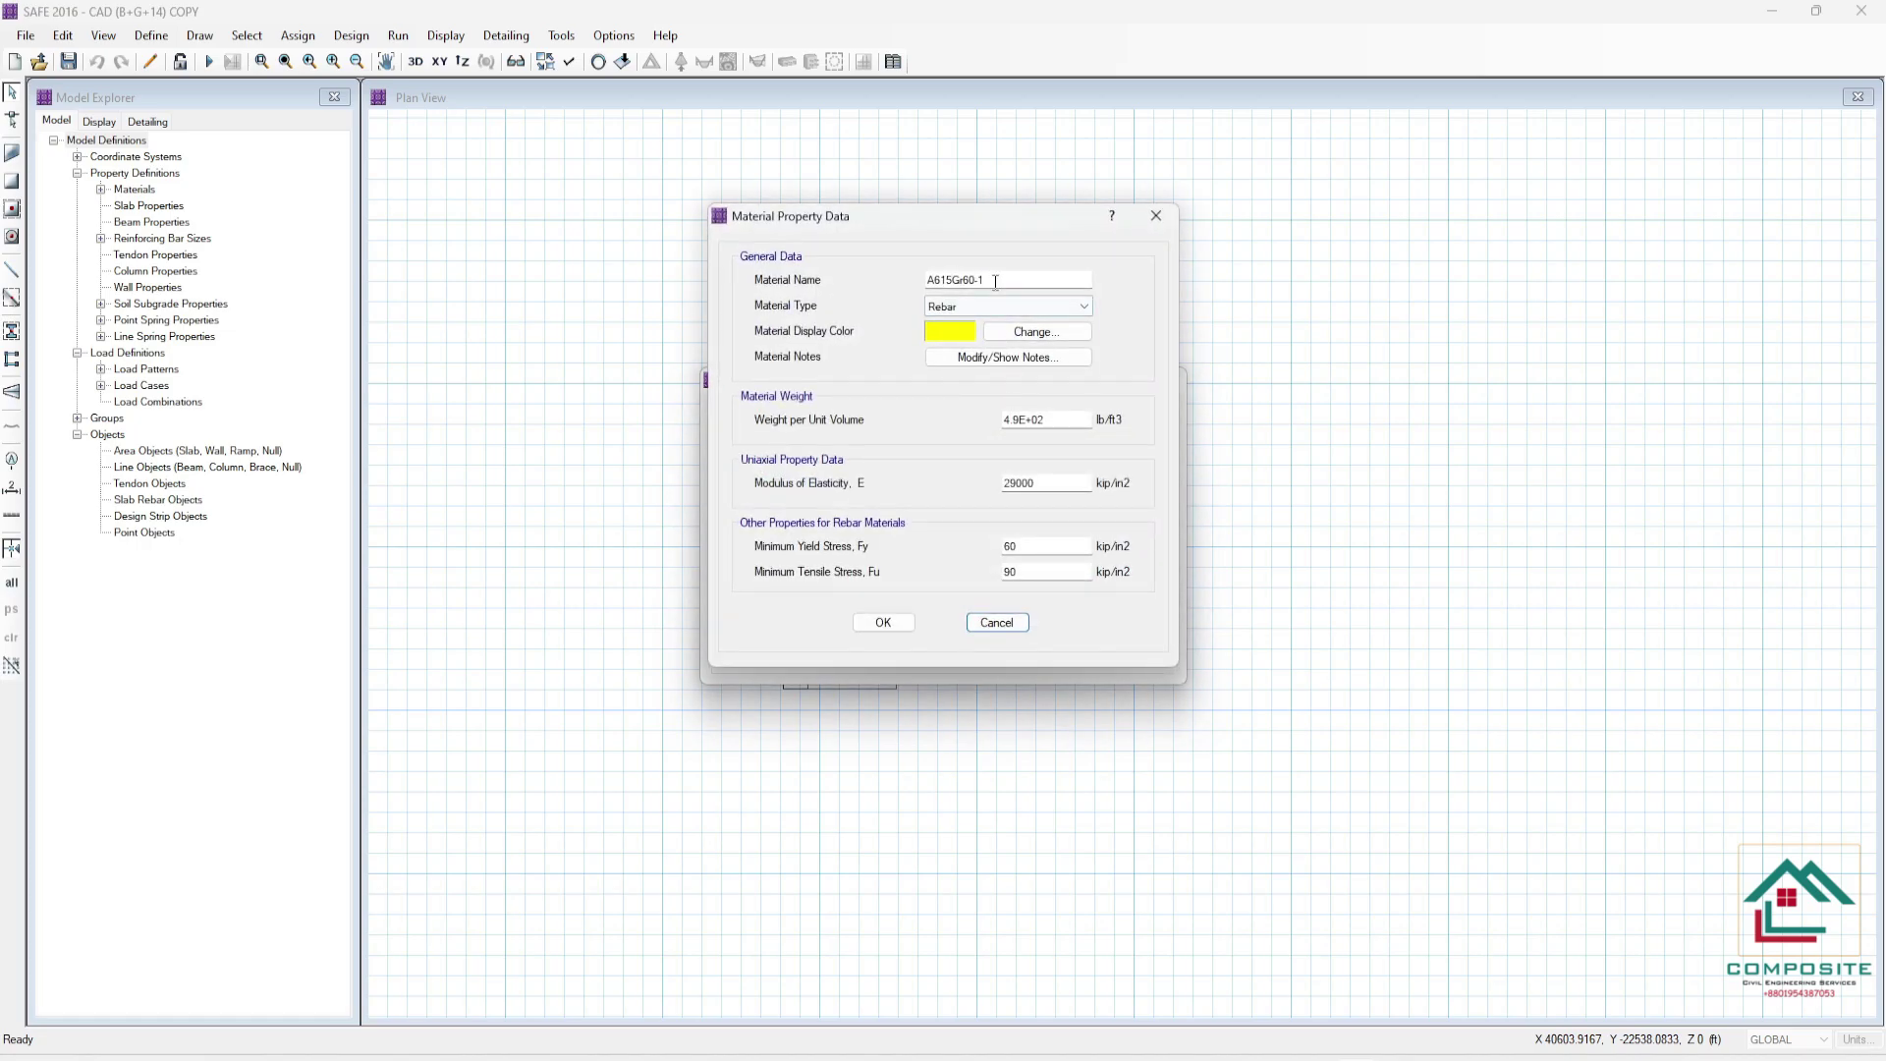
double_click(995, 282)
text(R 60)
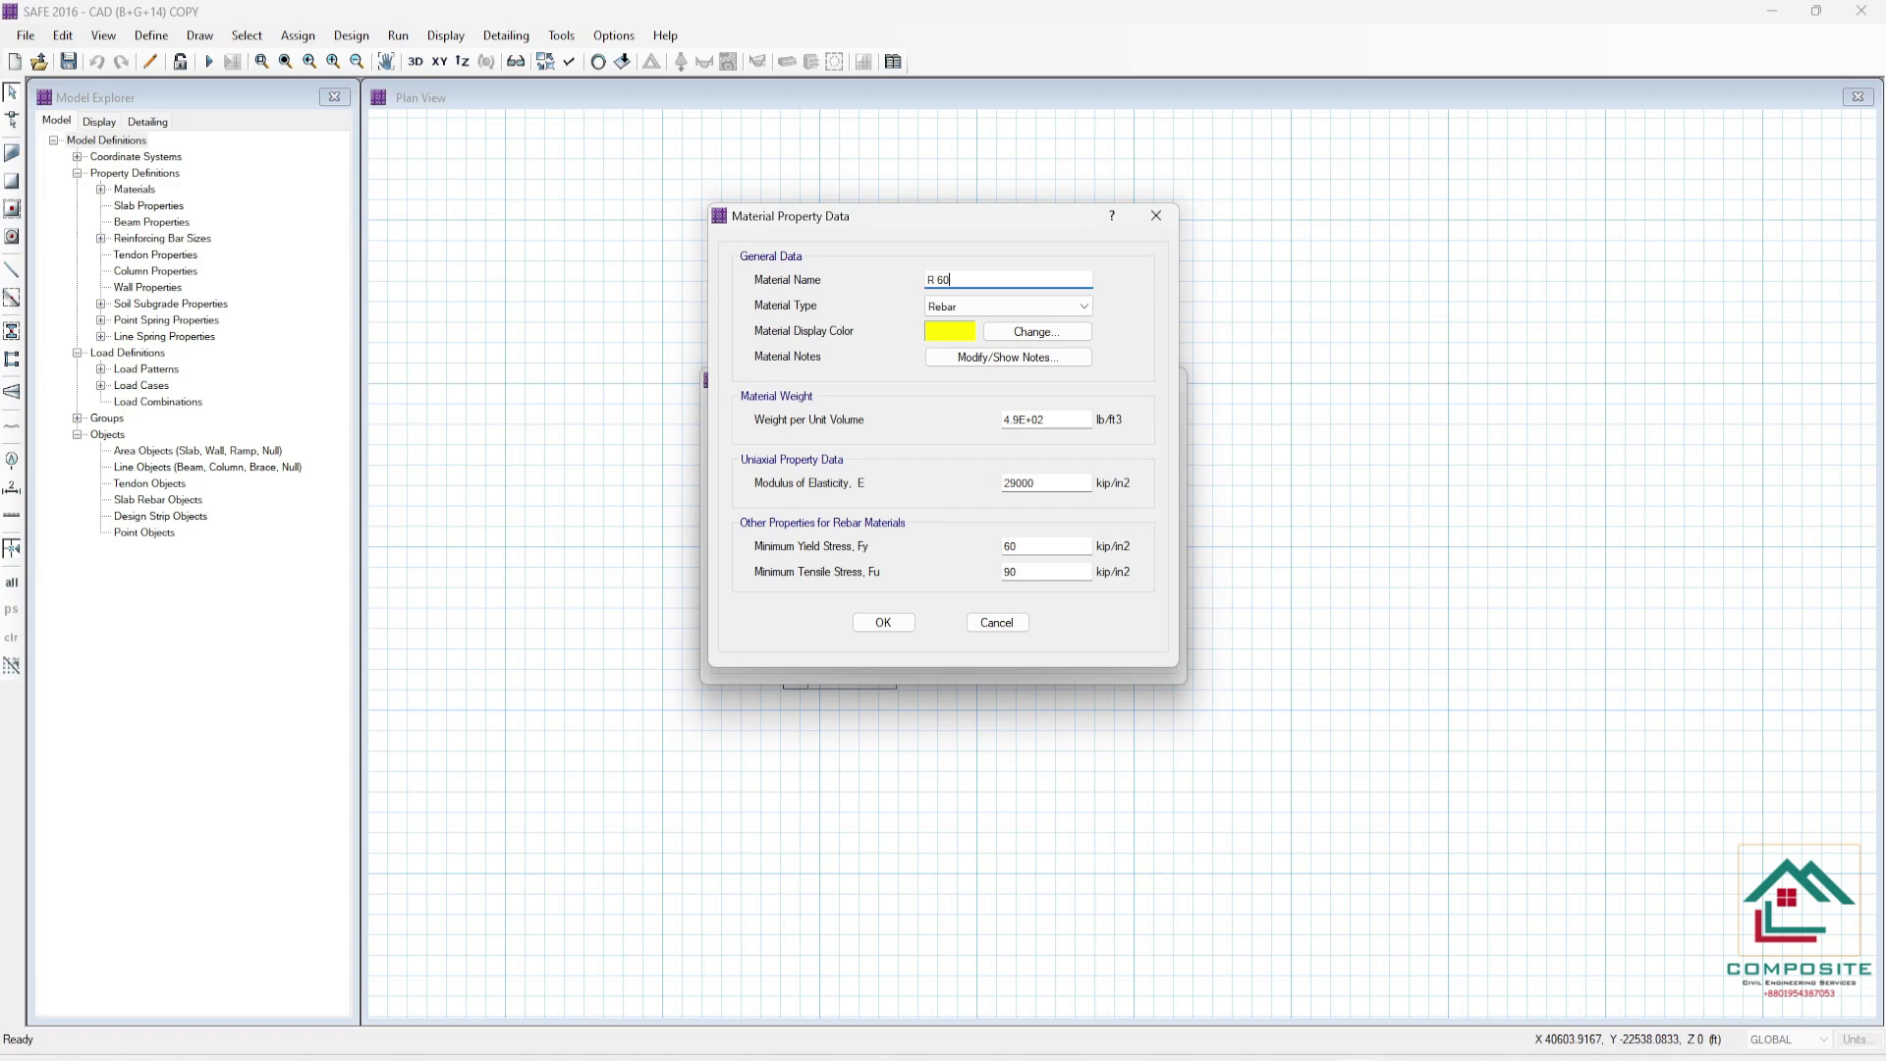
click(910, 622)
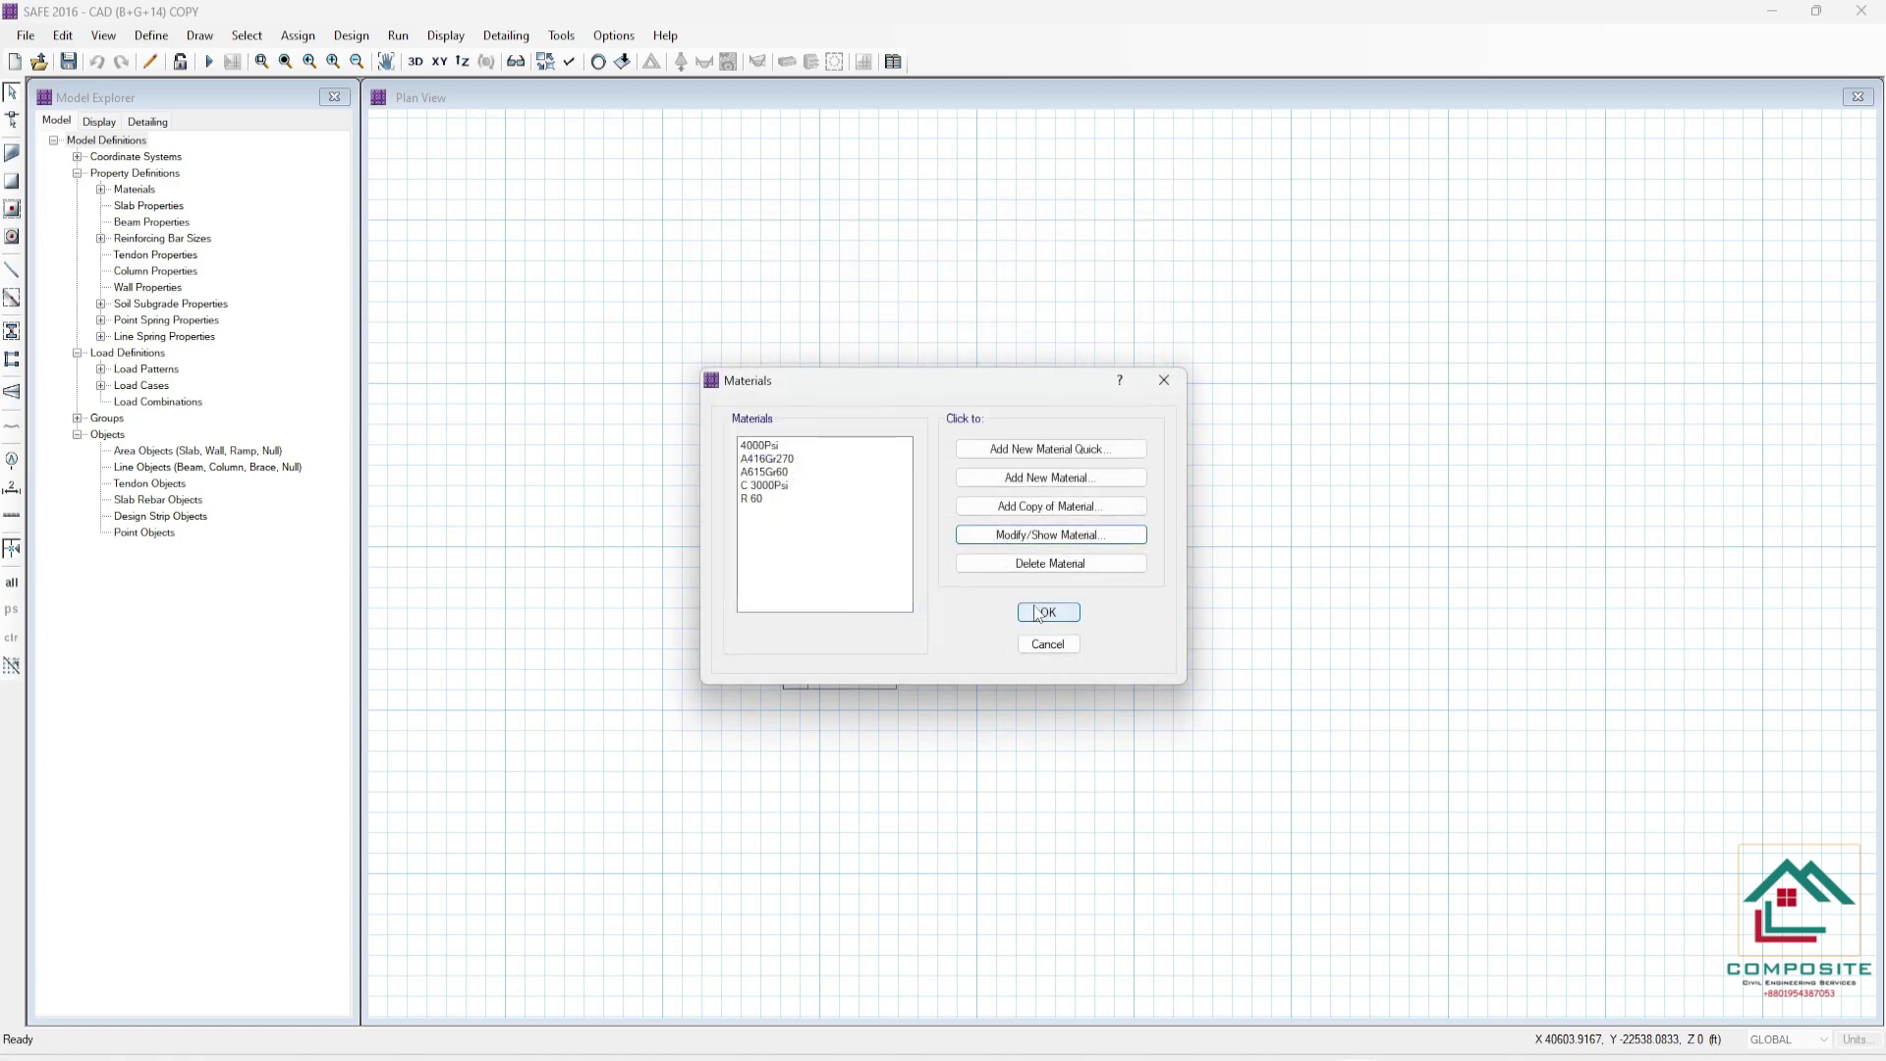
click(1042, 617)
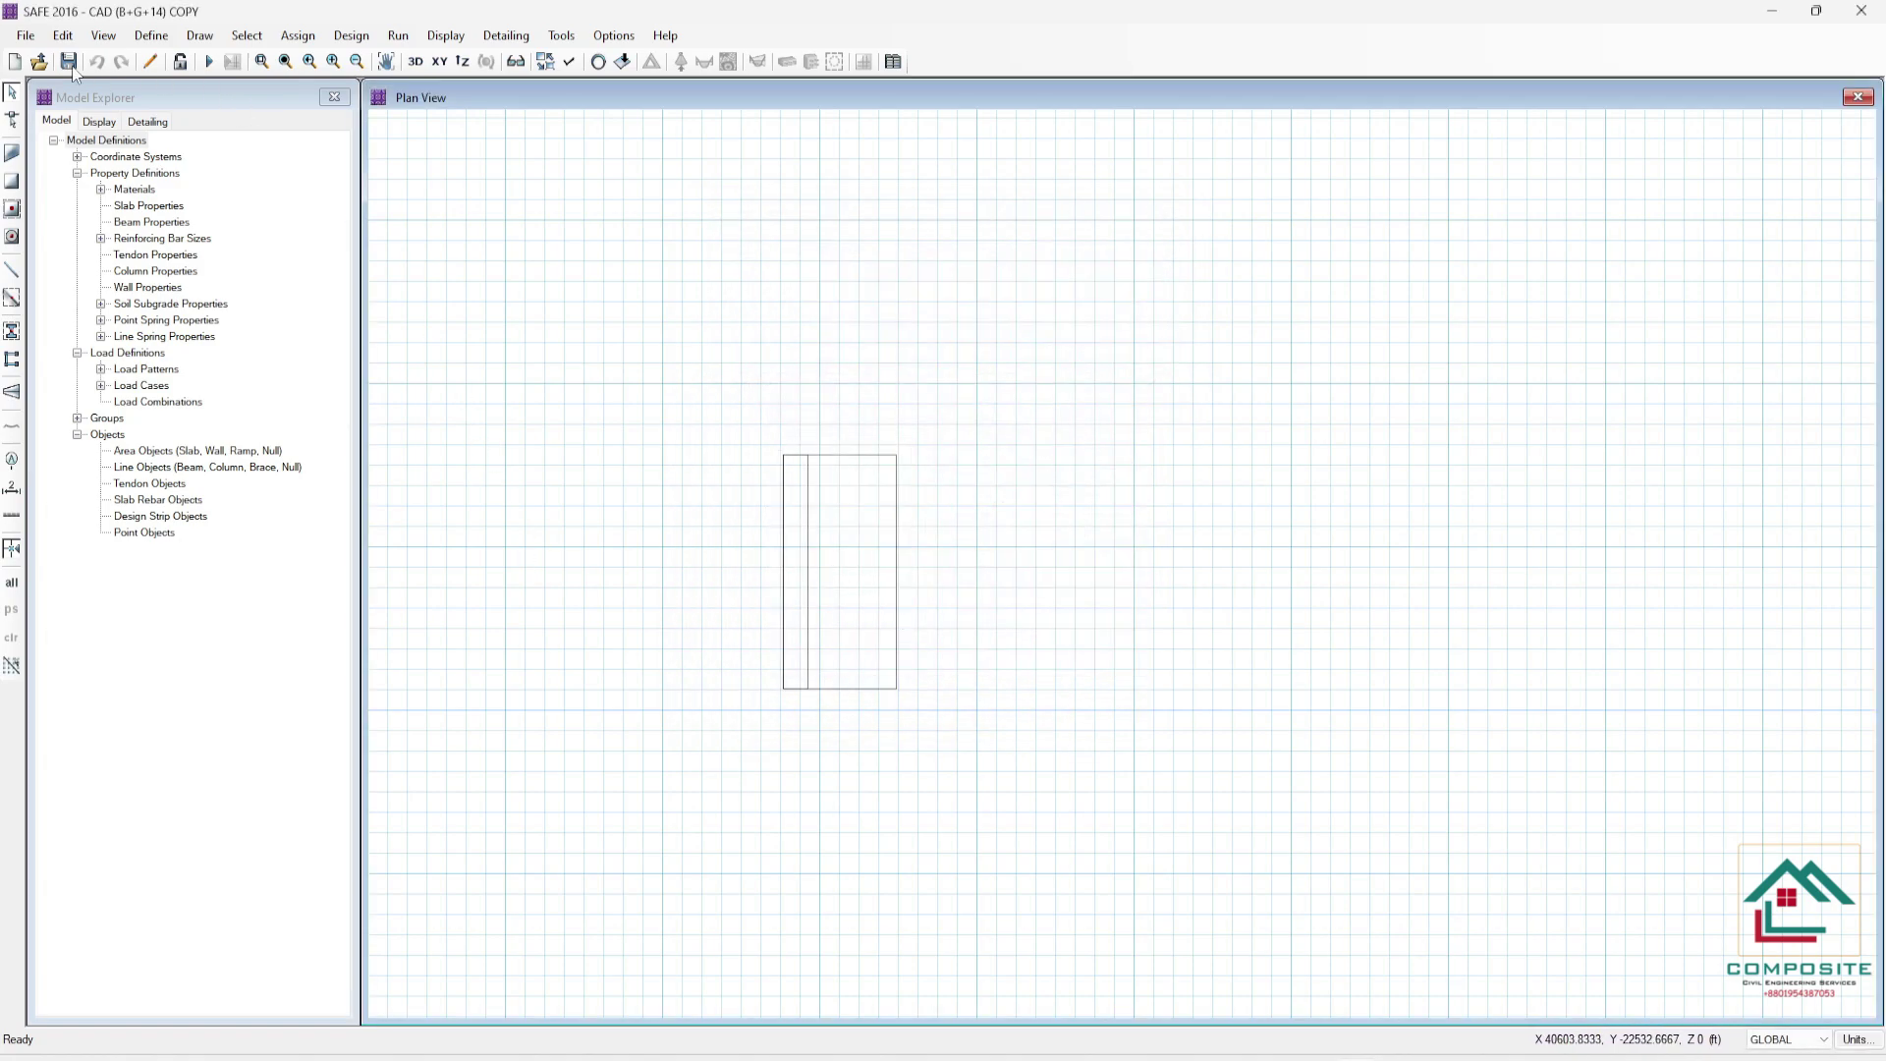
- Switch to the Excel design-steps workbook and fill the row 4 slab properties step with yellow
key(alt+Tab)
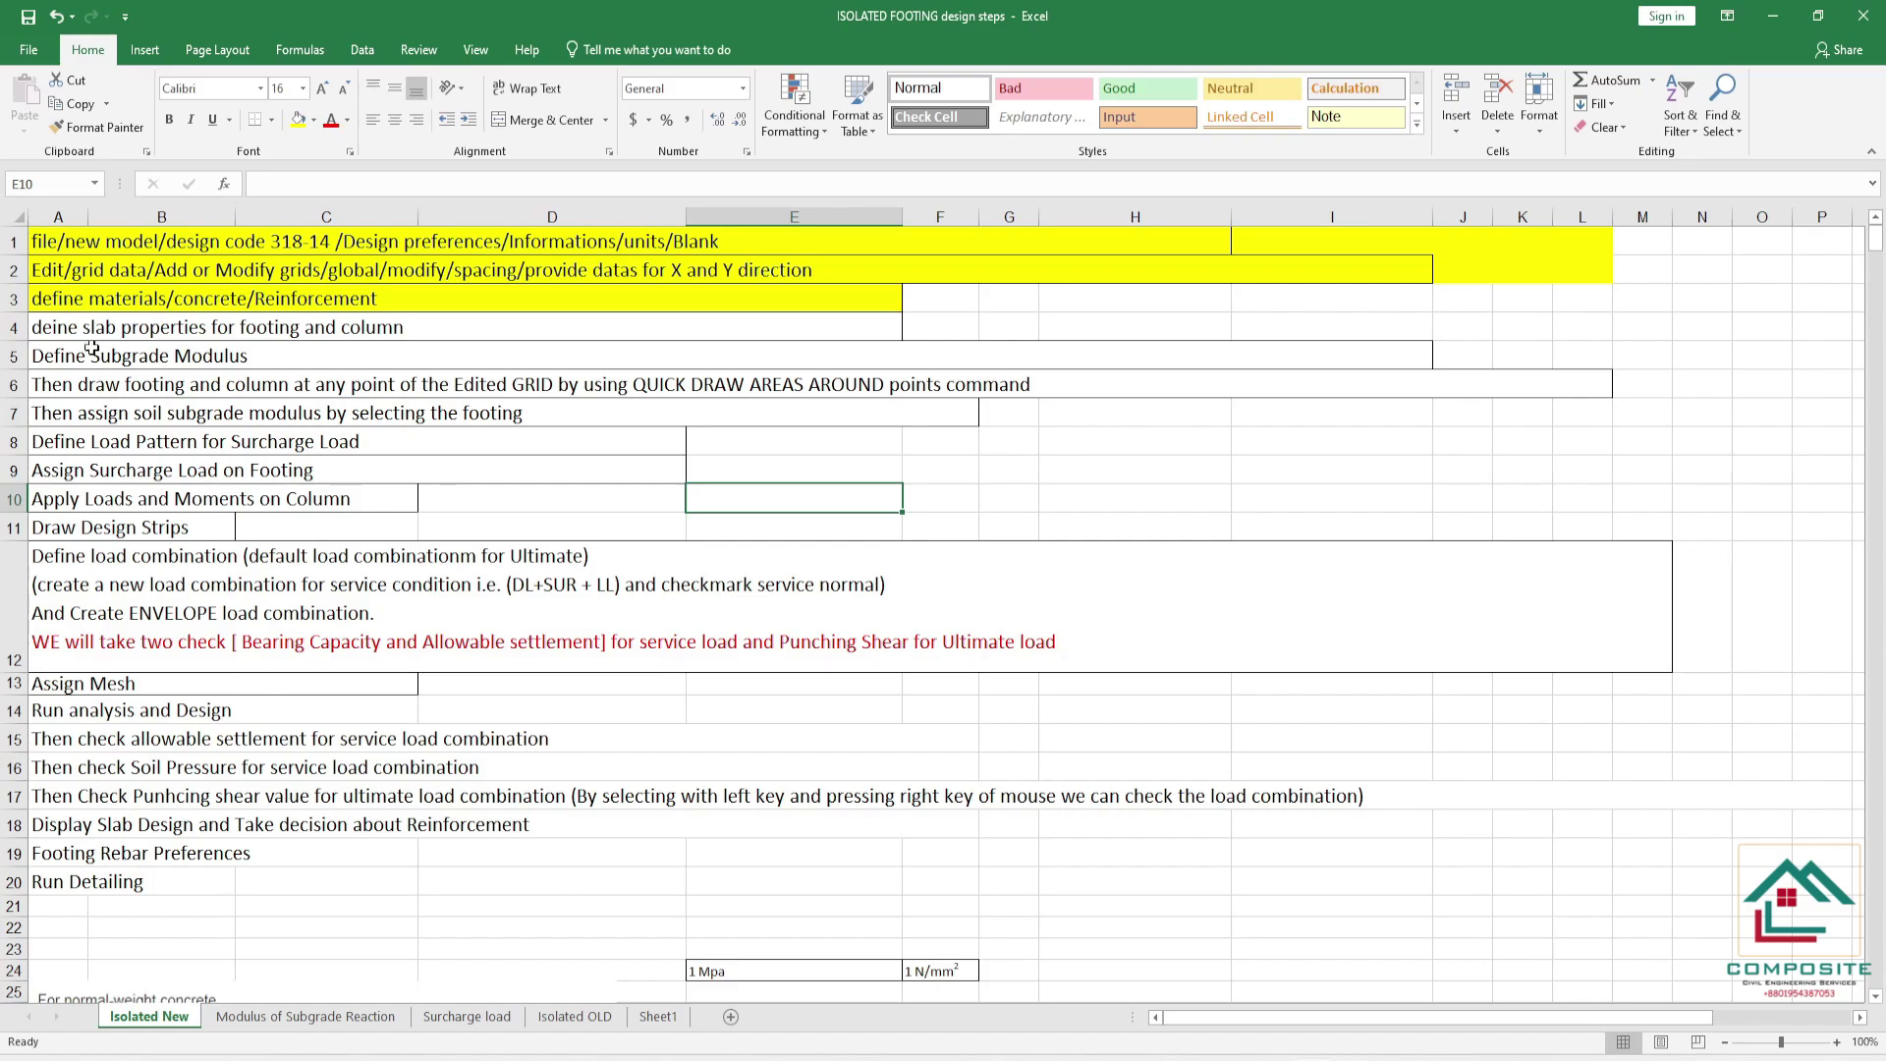
click(84, 319)
click(297, 119)
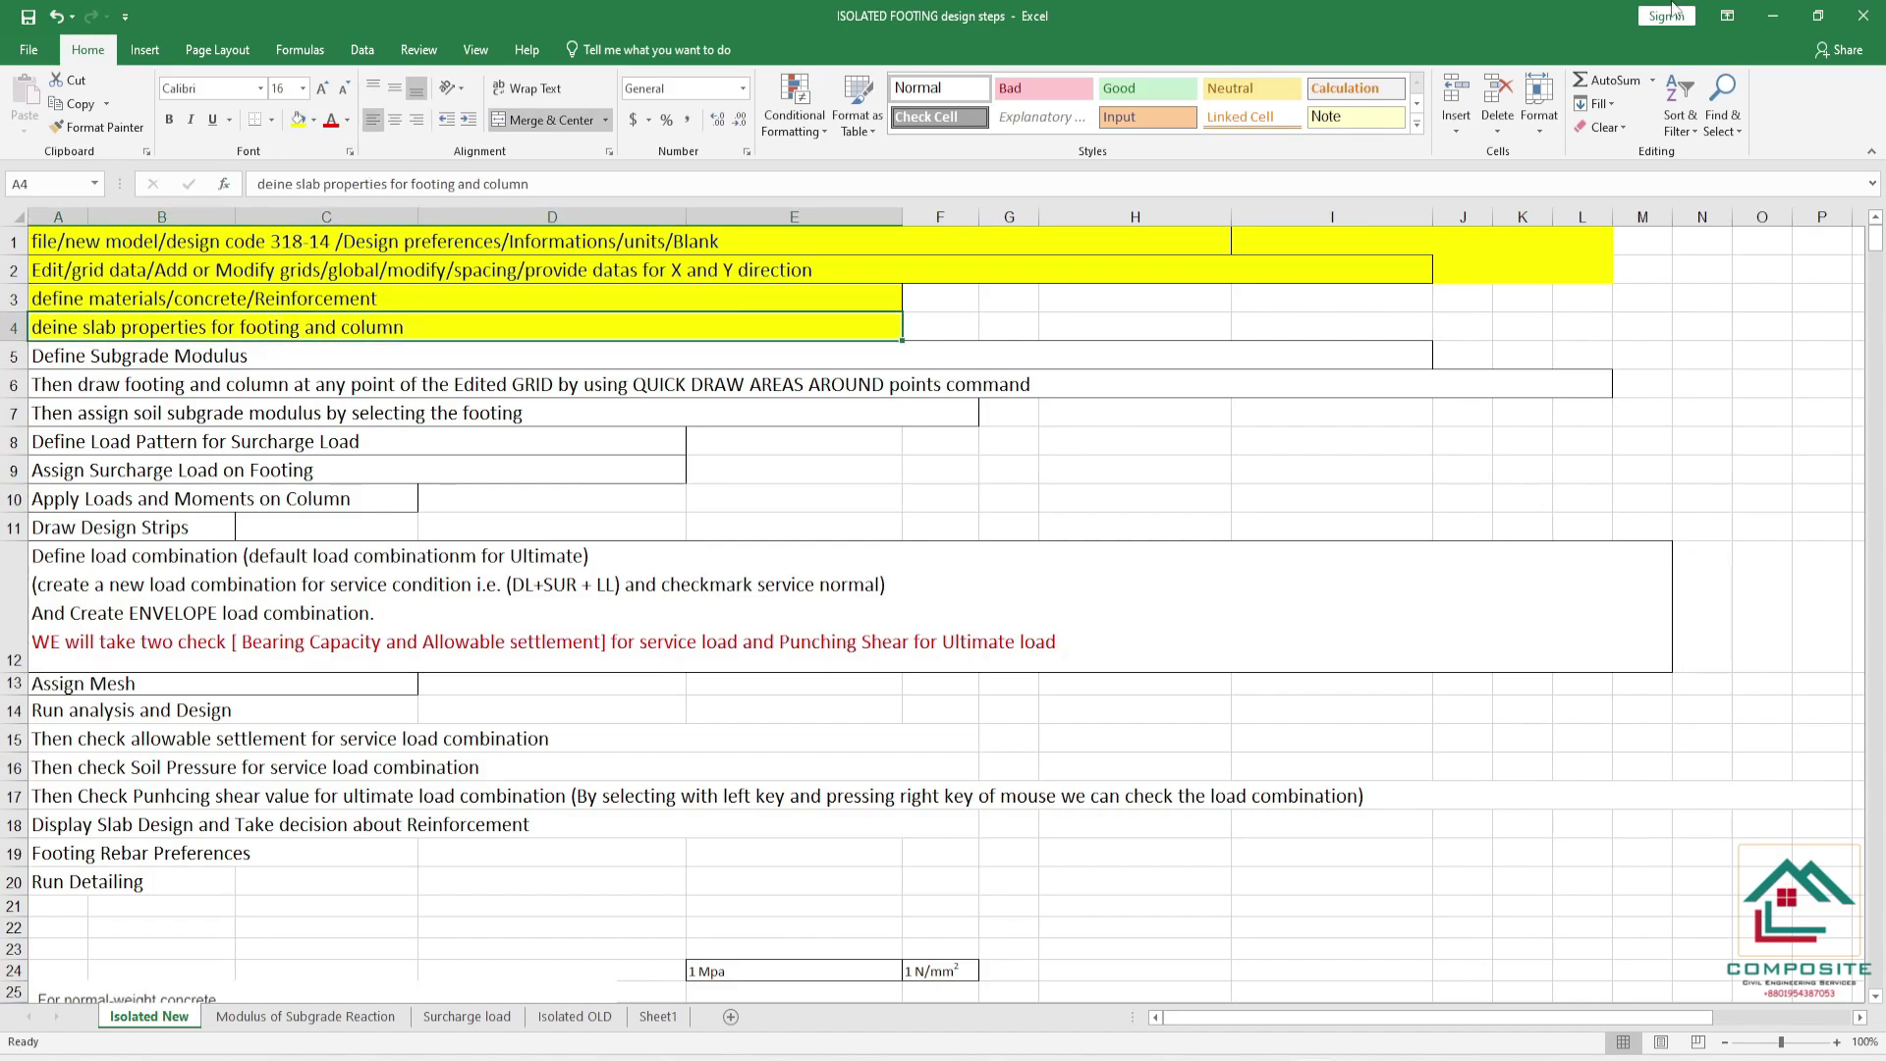
- Switch to SAFE and add a slab property named FOOTING with material C 3000Psi, type Footing and thickness 18 in
click(1772, 16)
click(151, 35)
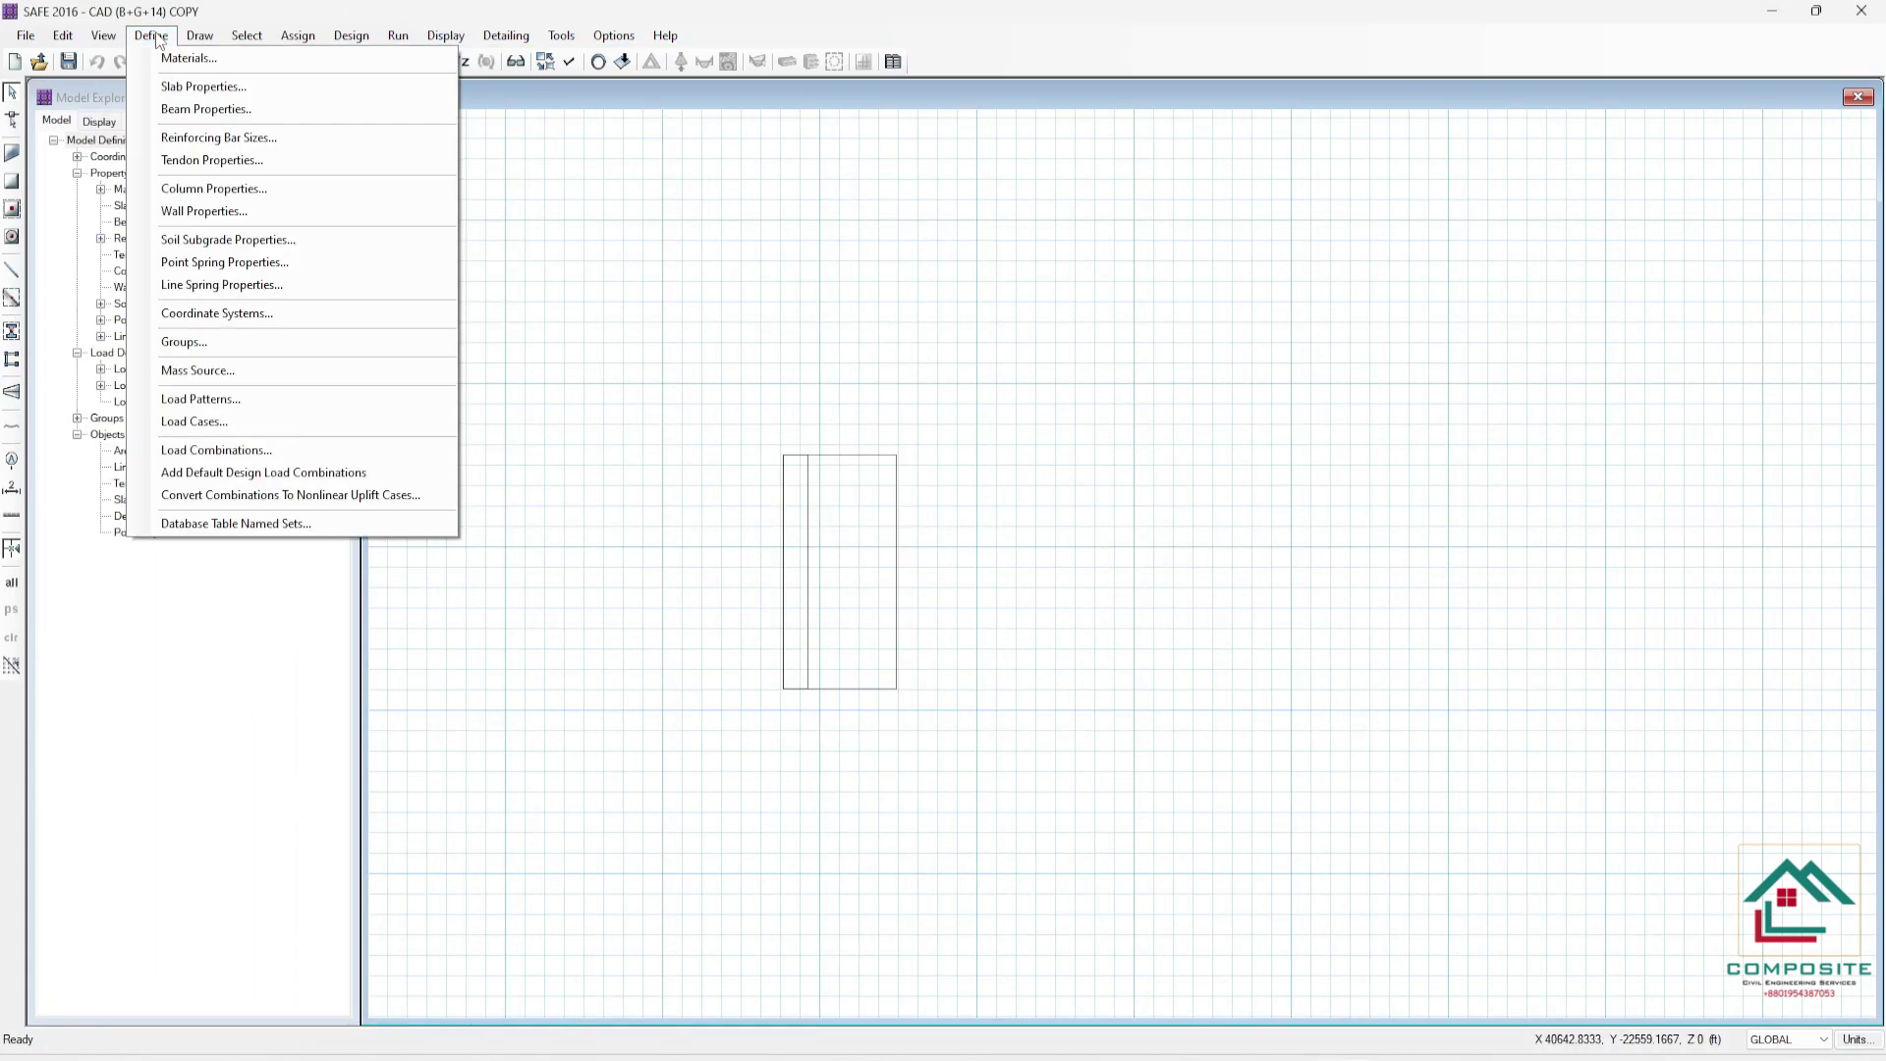
click(180, 88)
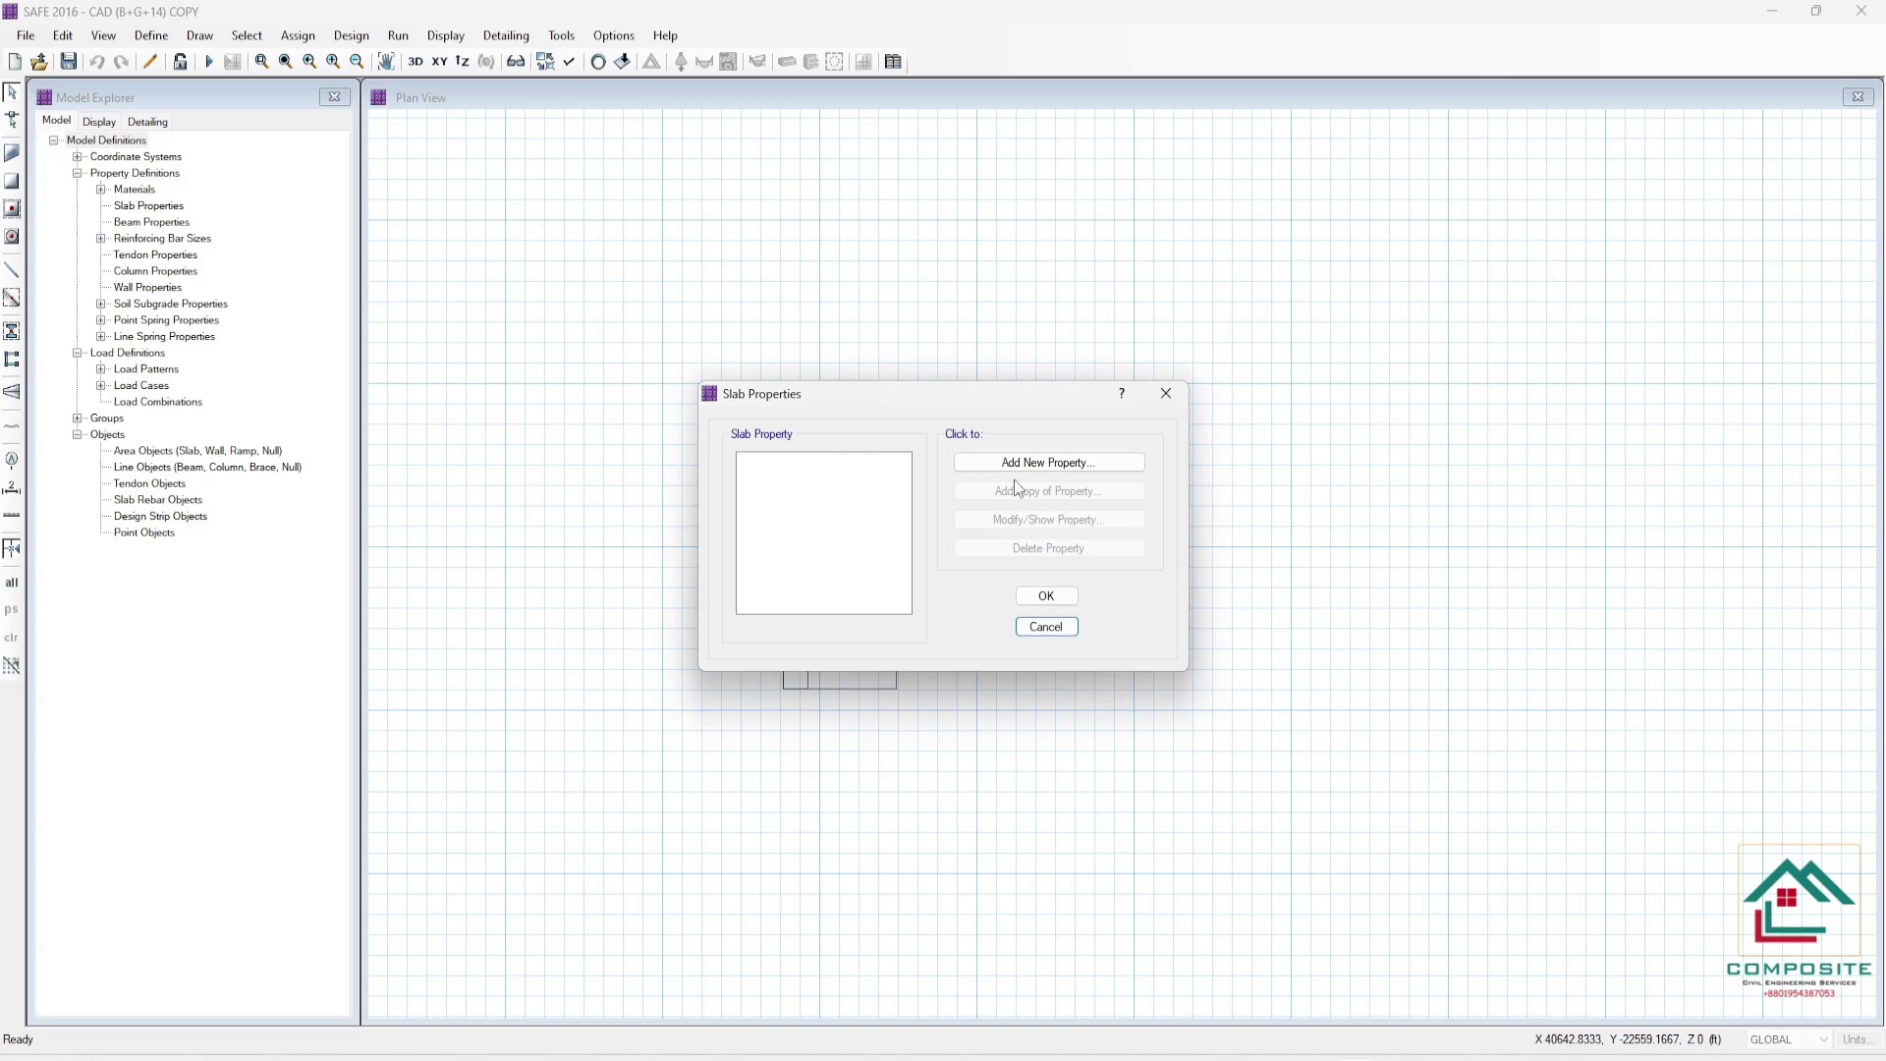
click(1062, 463)
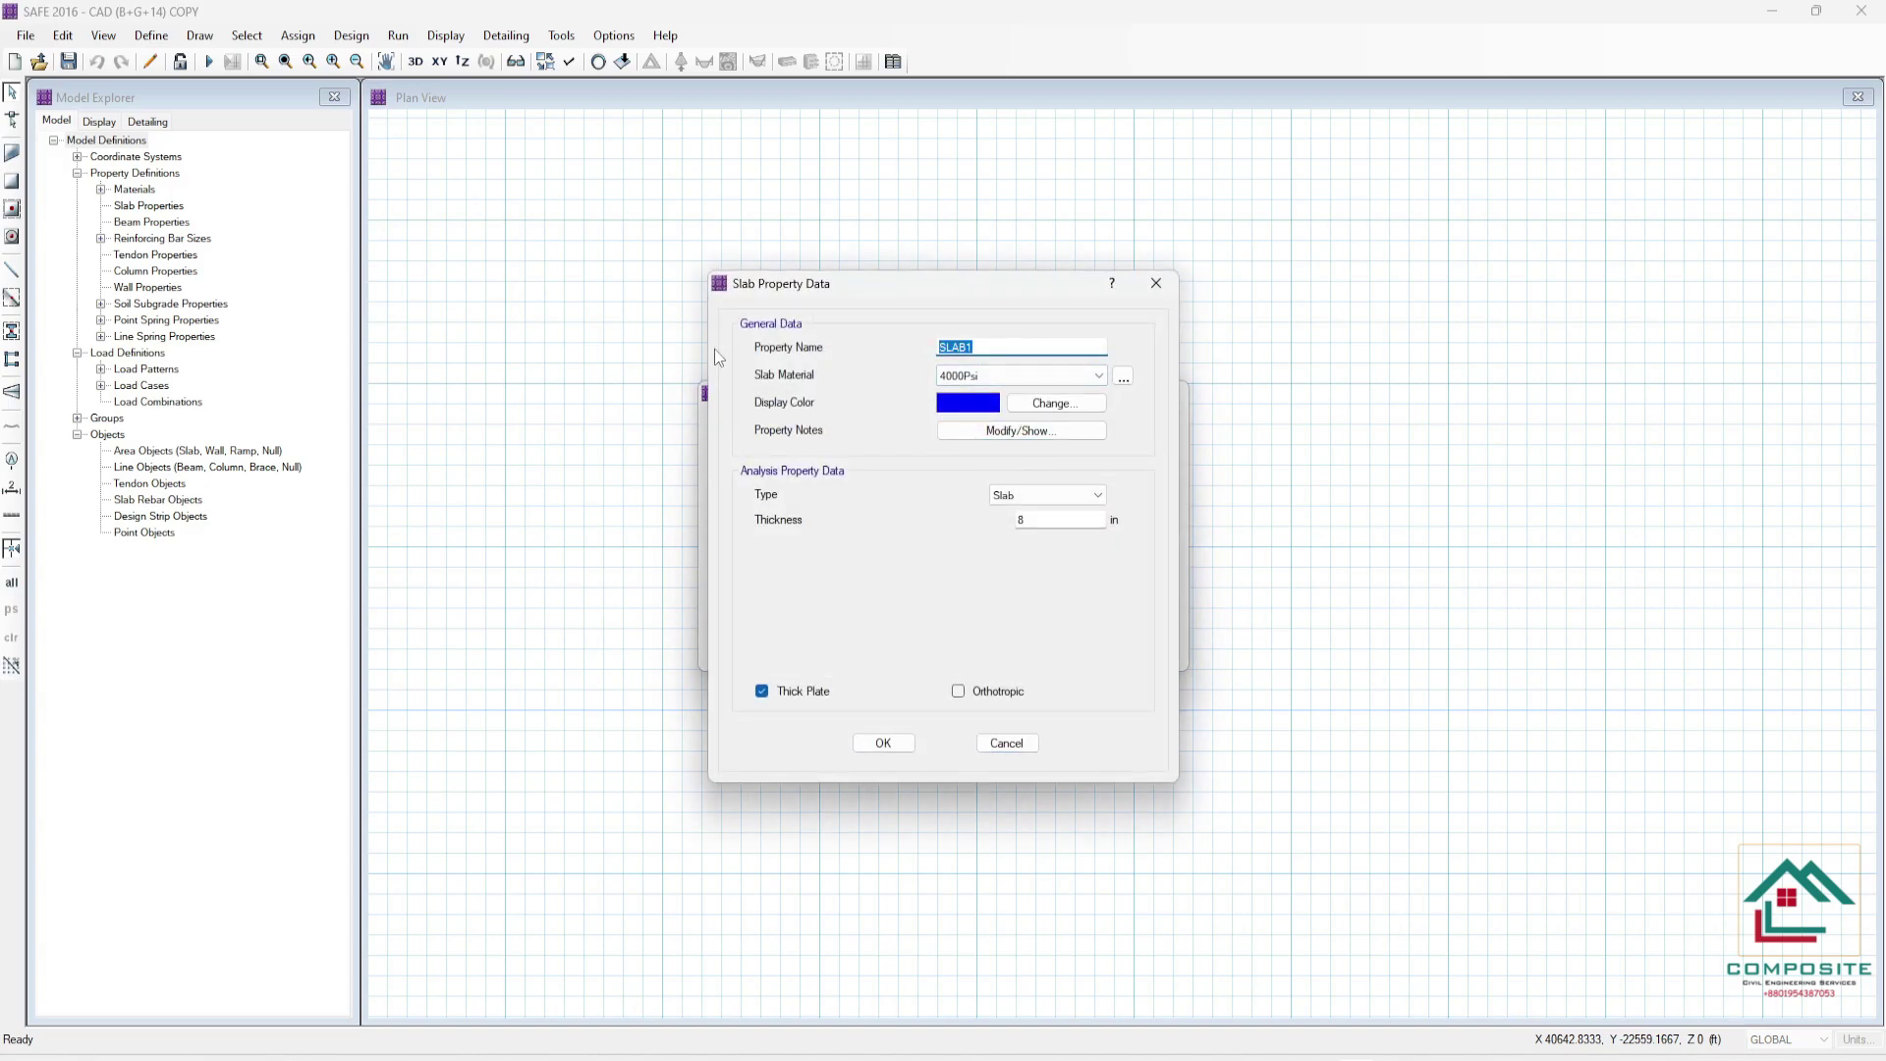
text(FOOTING)
click(1080, 375)
click(982, 435)
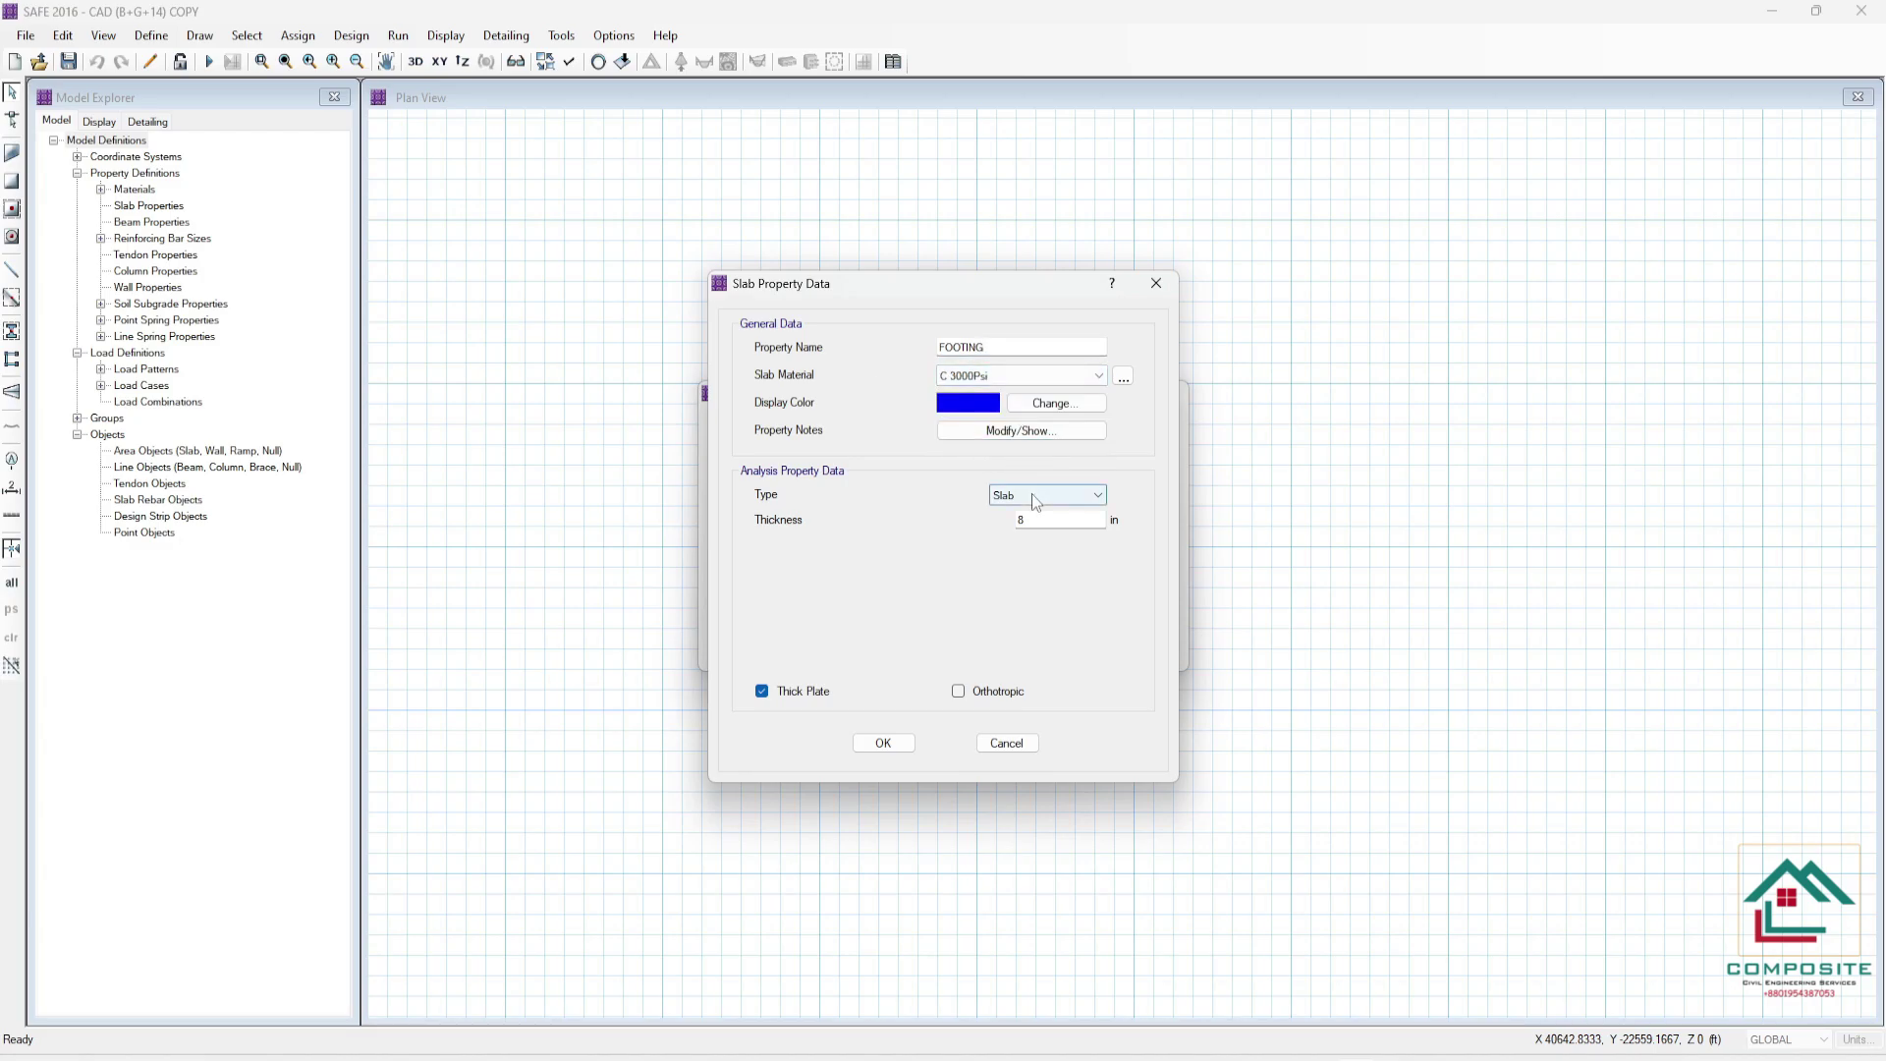
click(1031, 494)
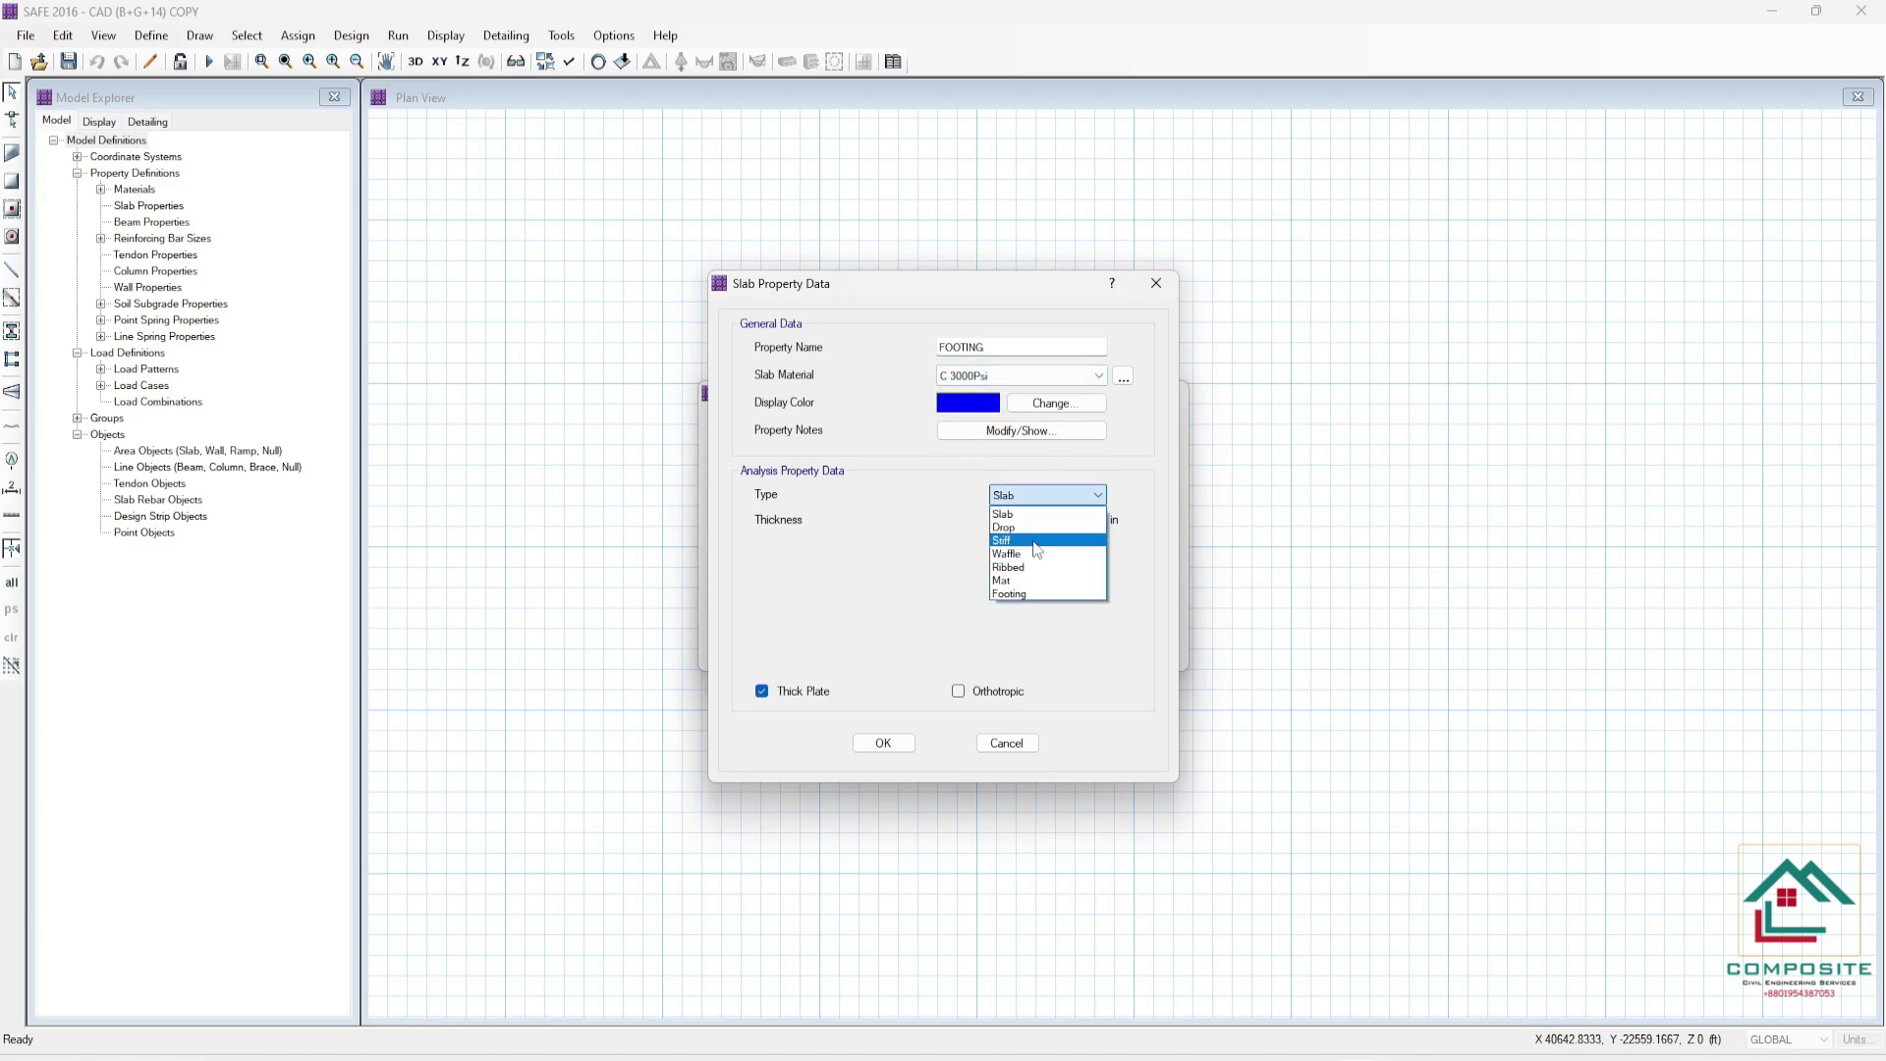
click(1009, 594)
key(Tab)
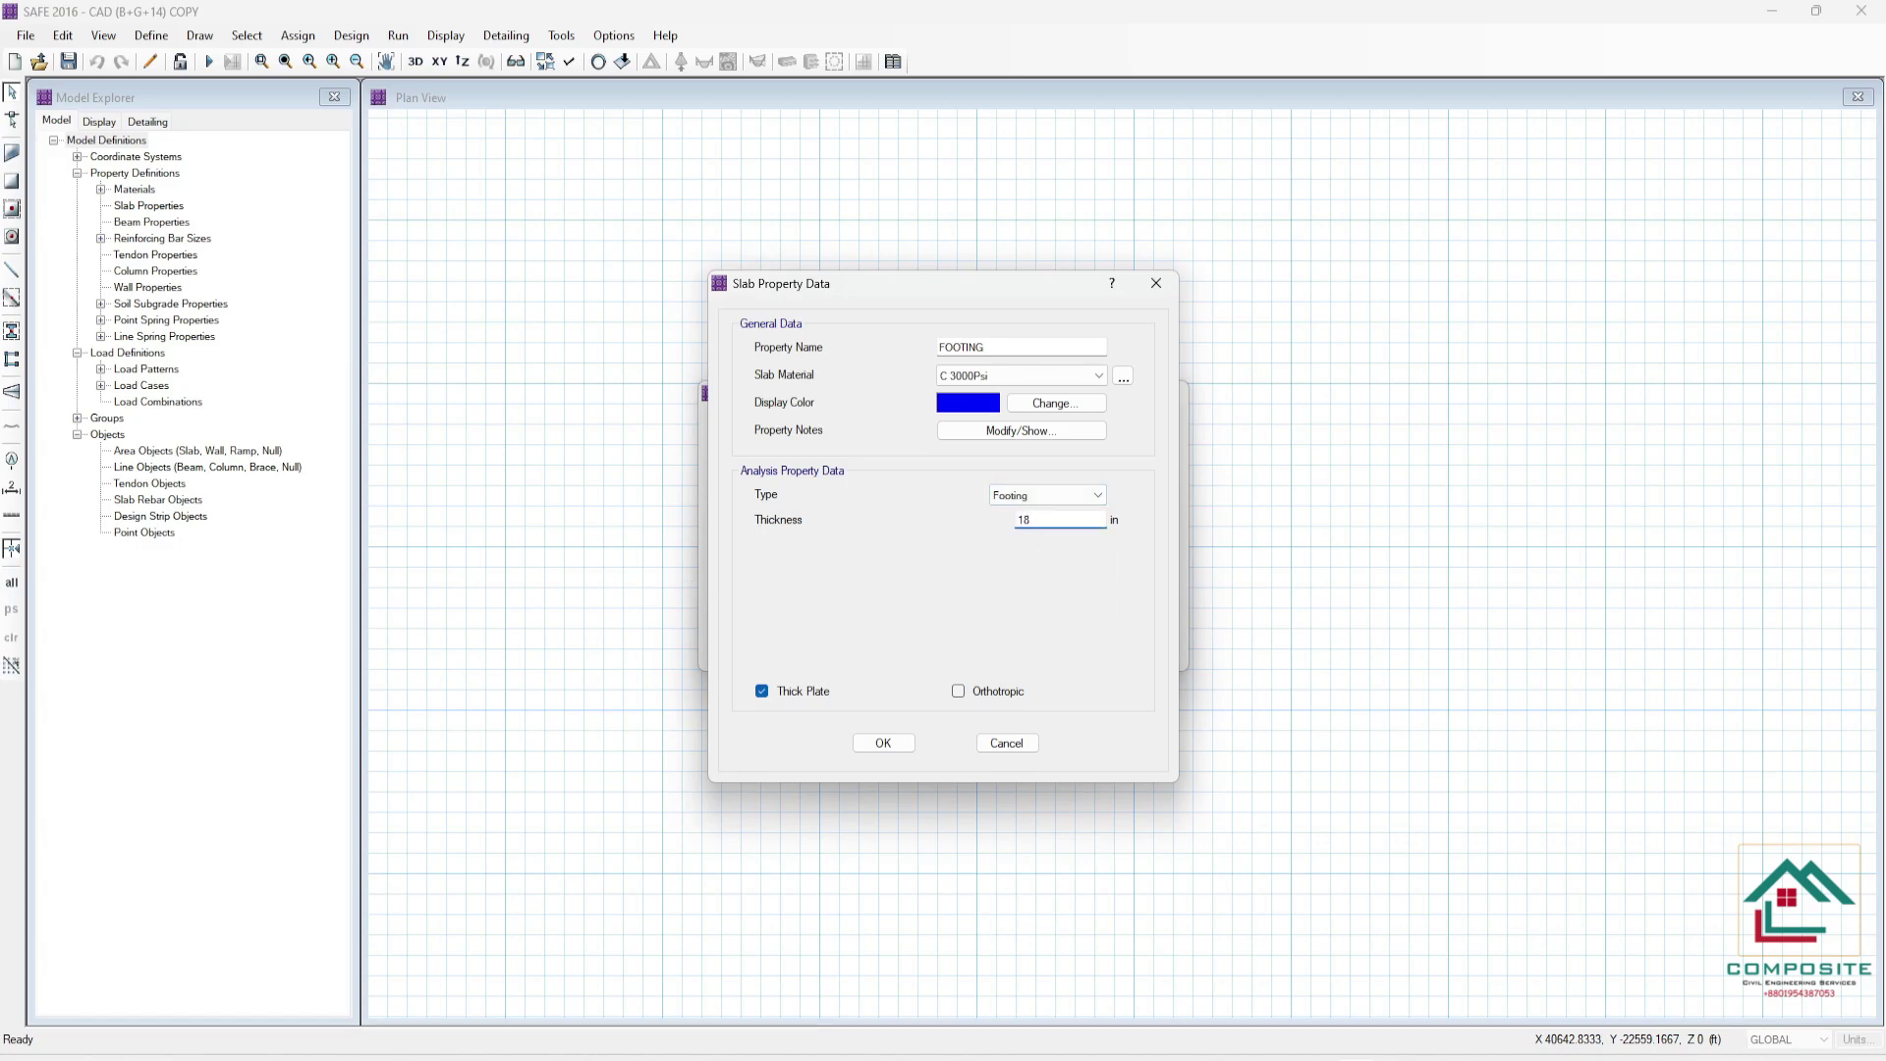
click(866, 744)
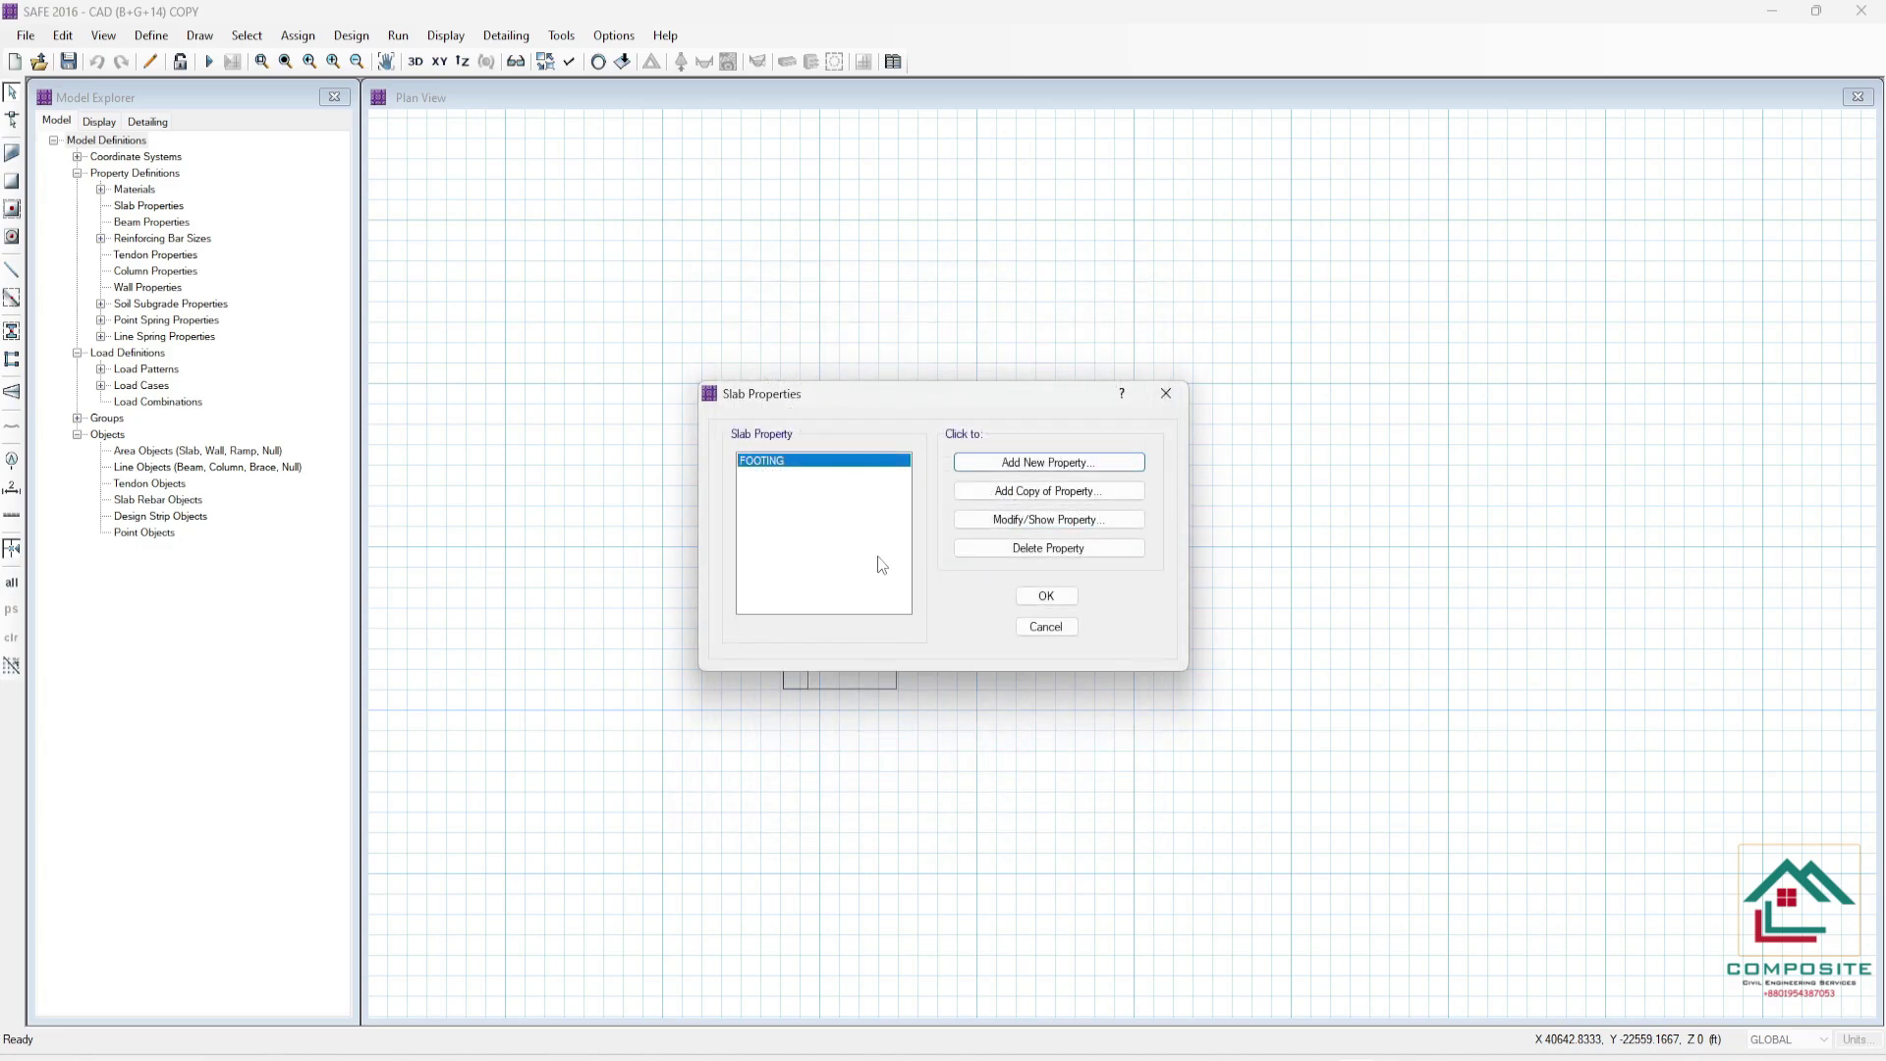
- Copy the FOOTING property as BW with type Stiff, accept the slab properties and save the model
click(1043, 490)
key(BackSpace)
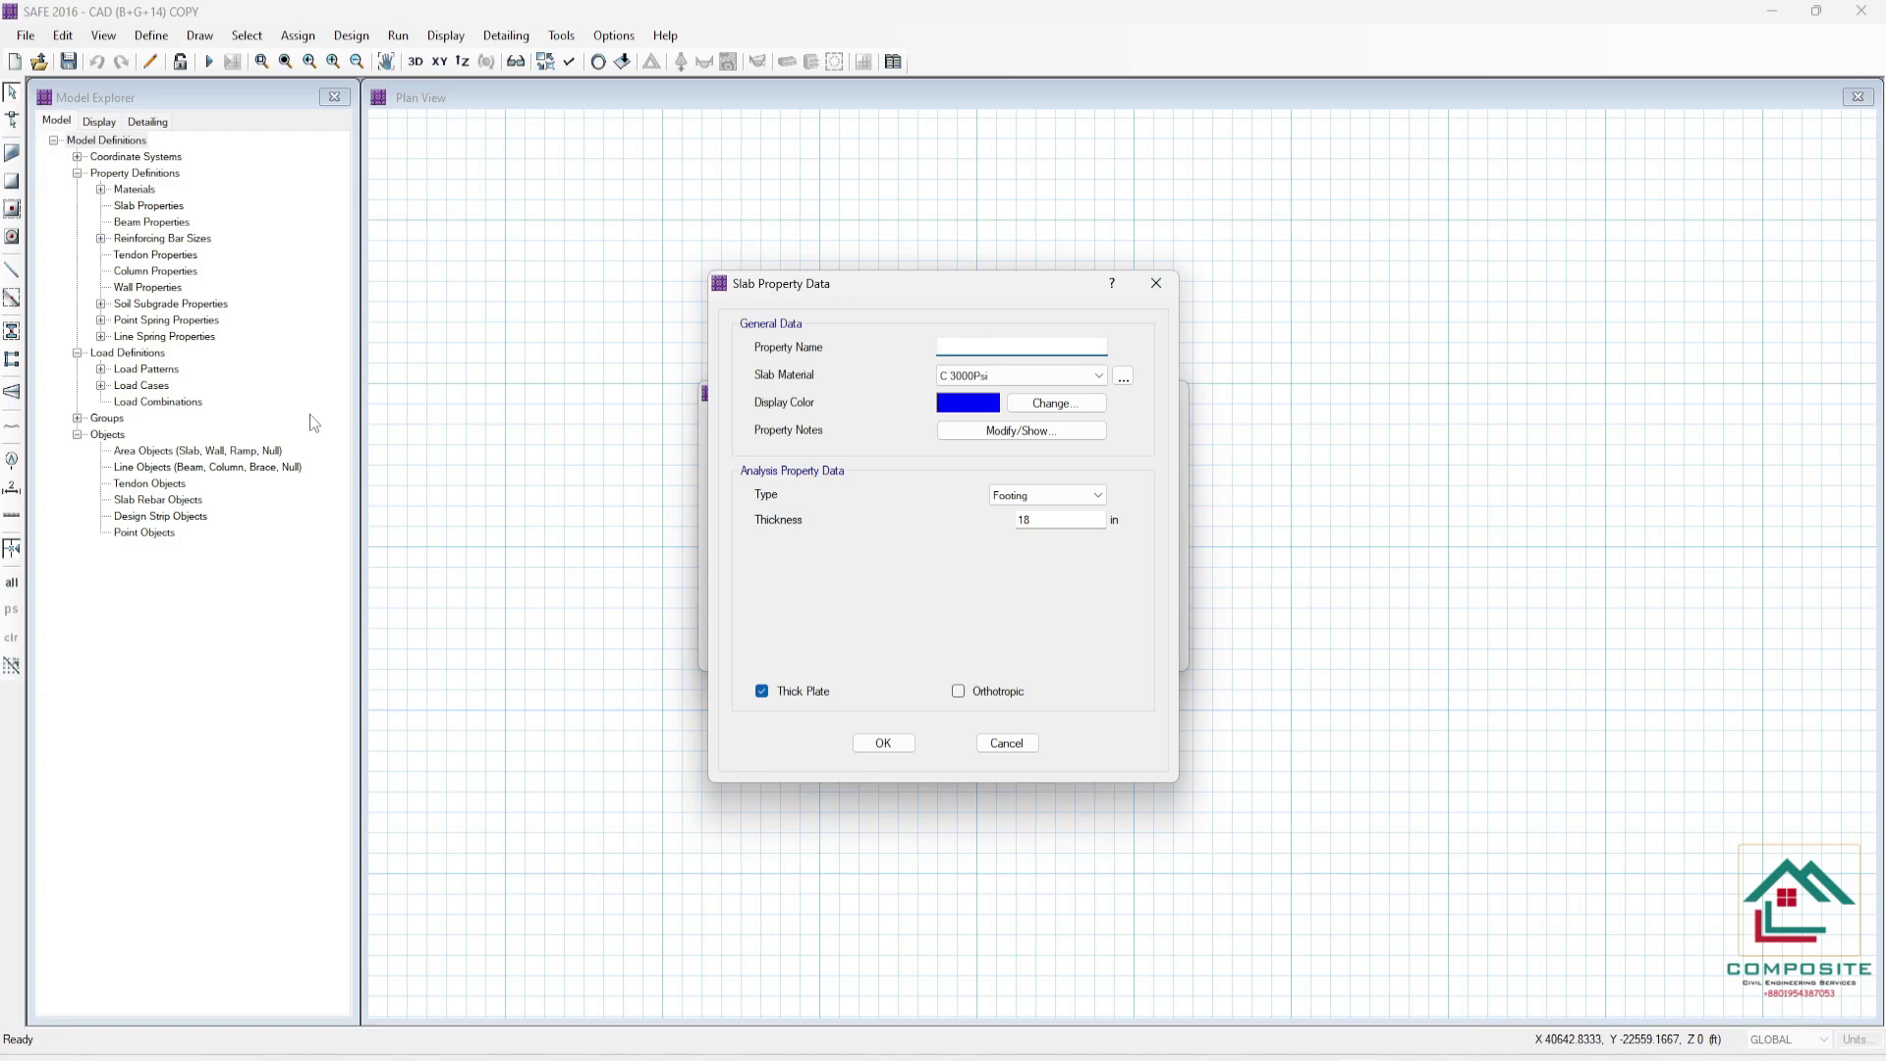
click(1016, 496)
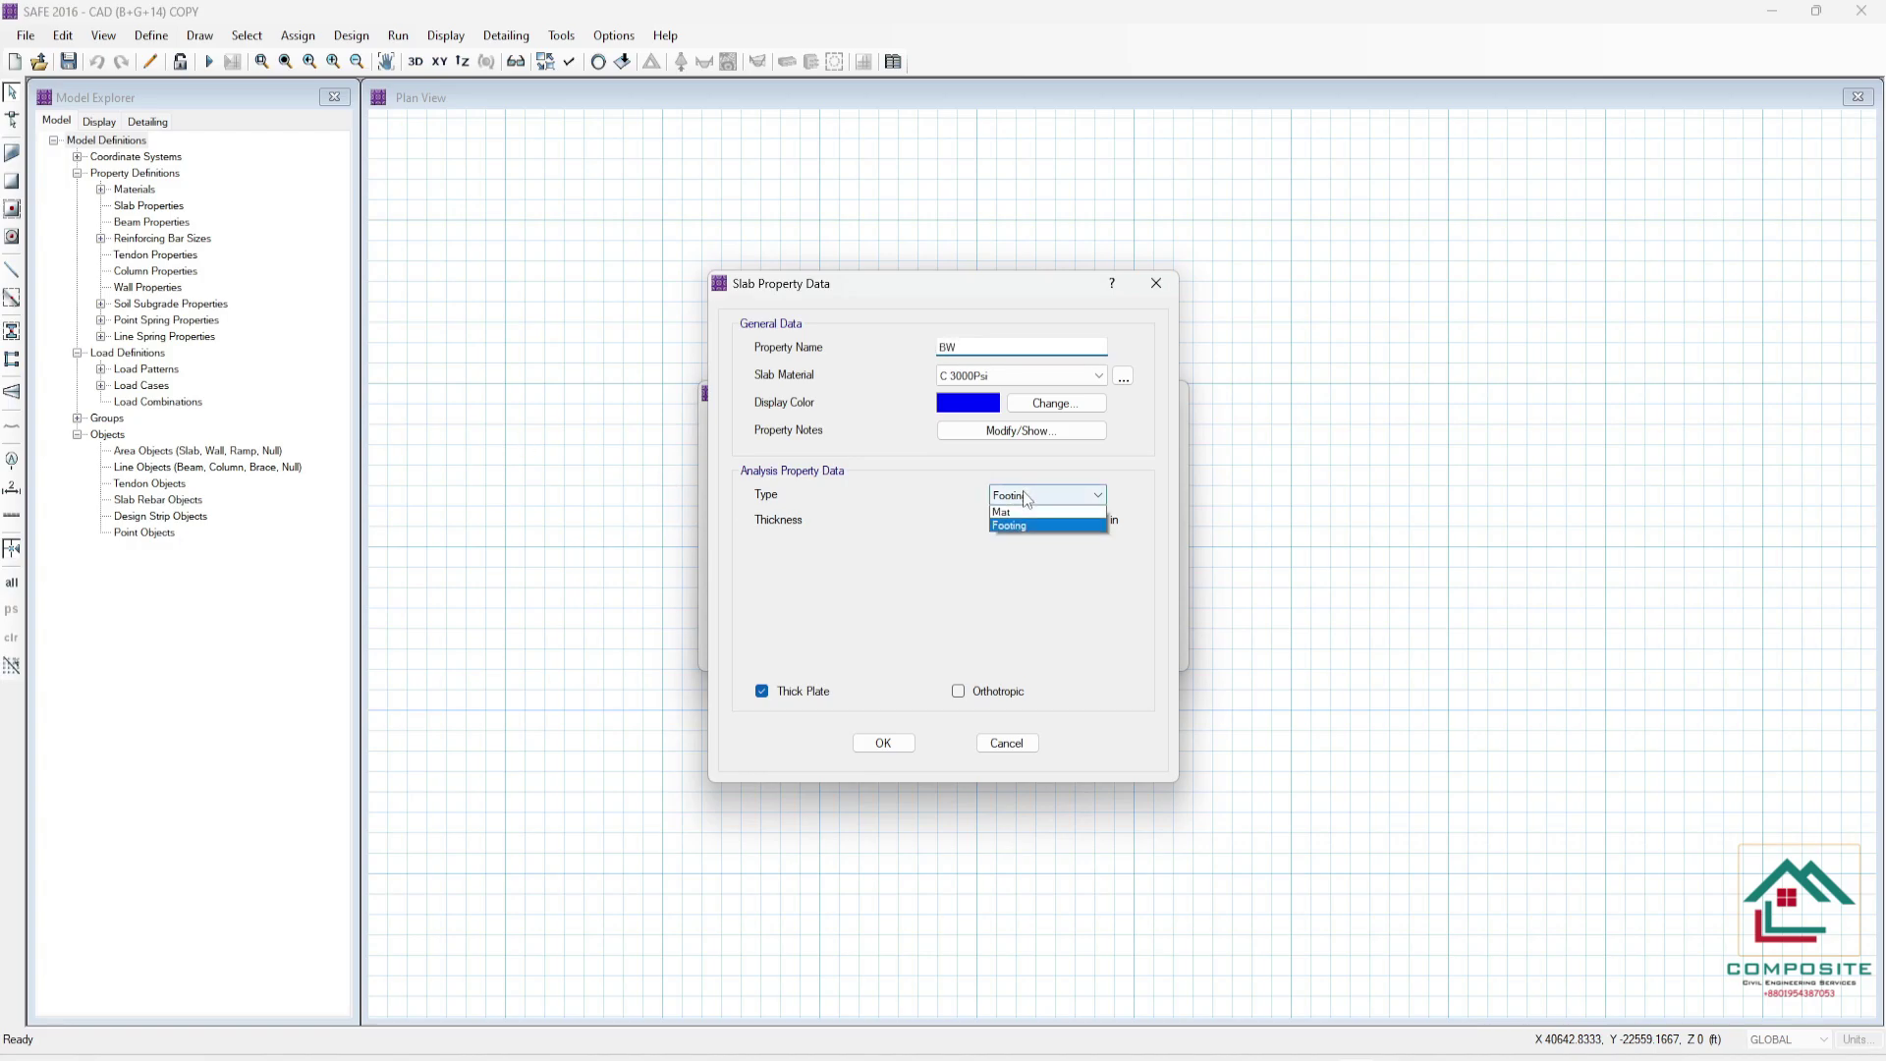
click(1025, 540)
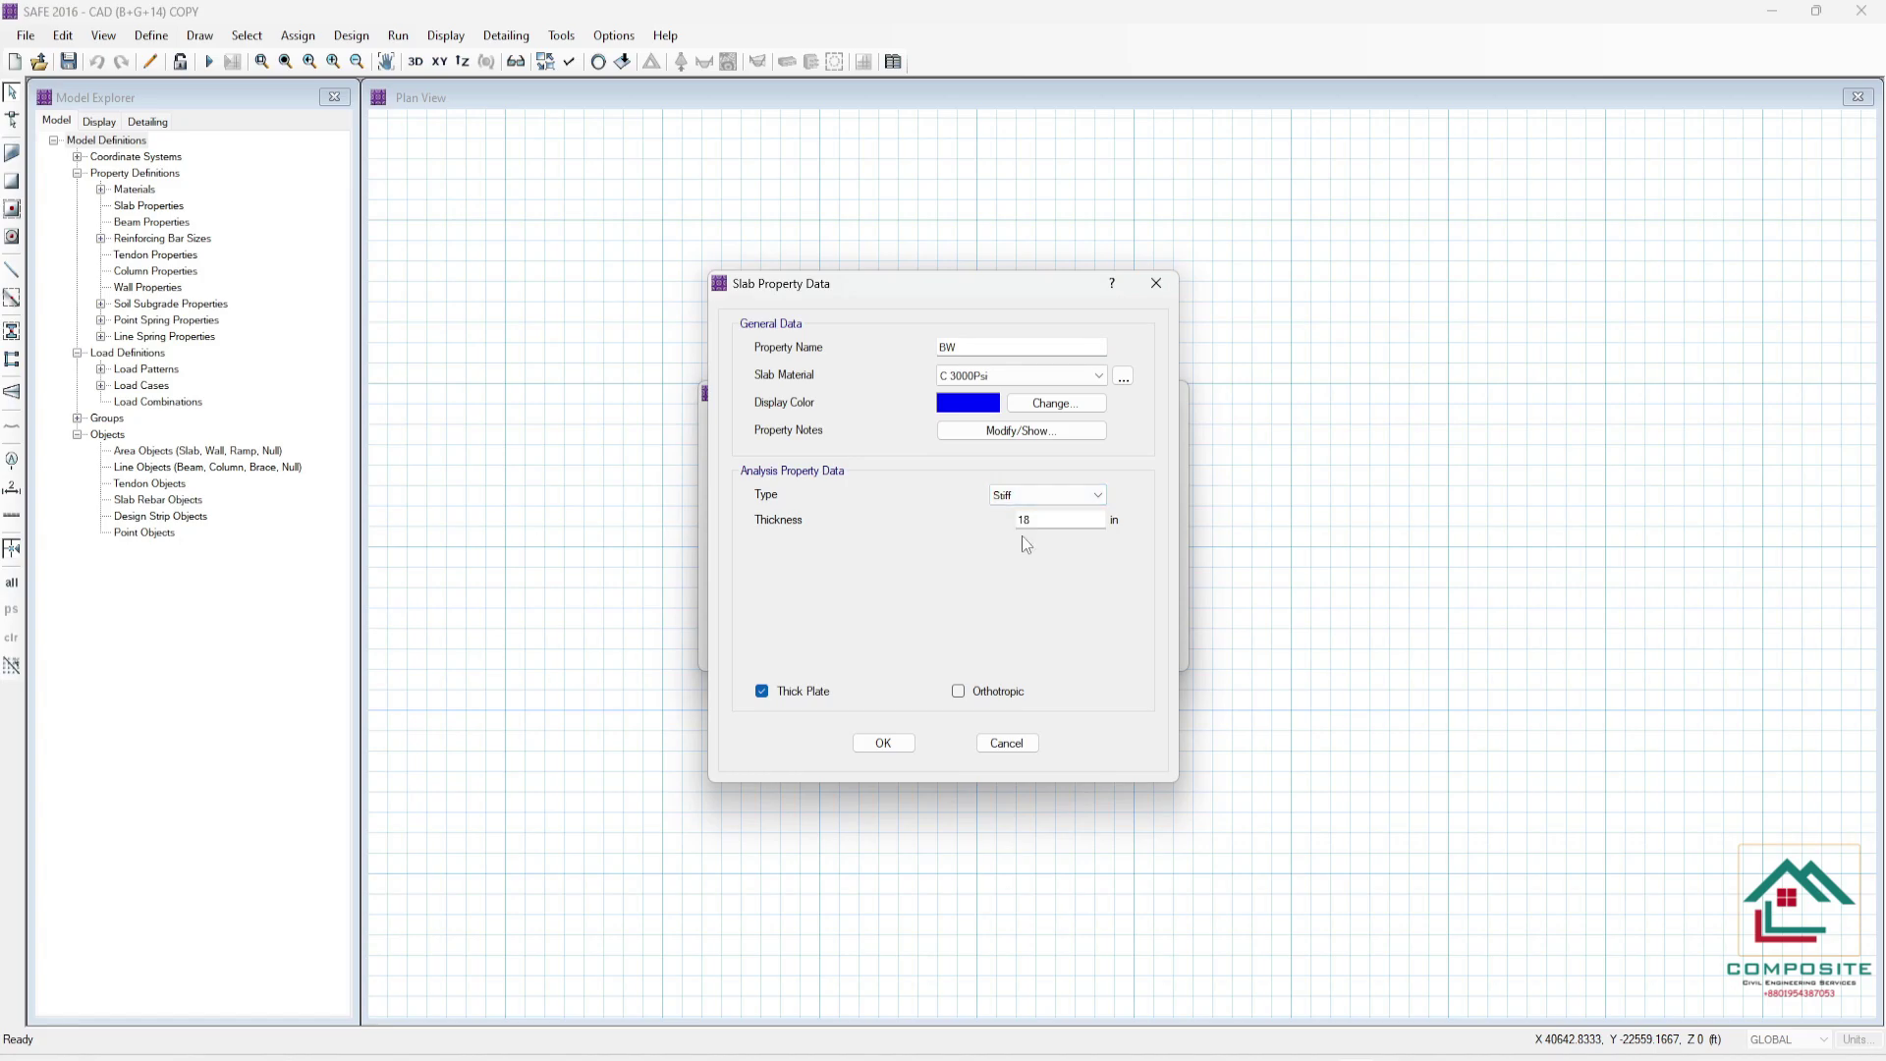
double_click(1063, 517)
click(883, 743)
click(1046, 593)
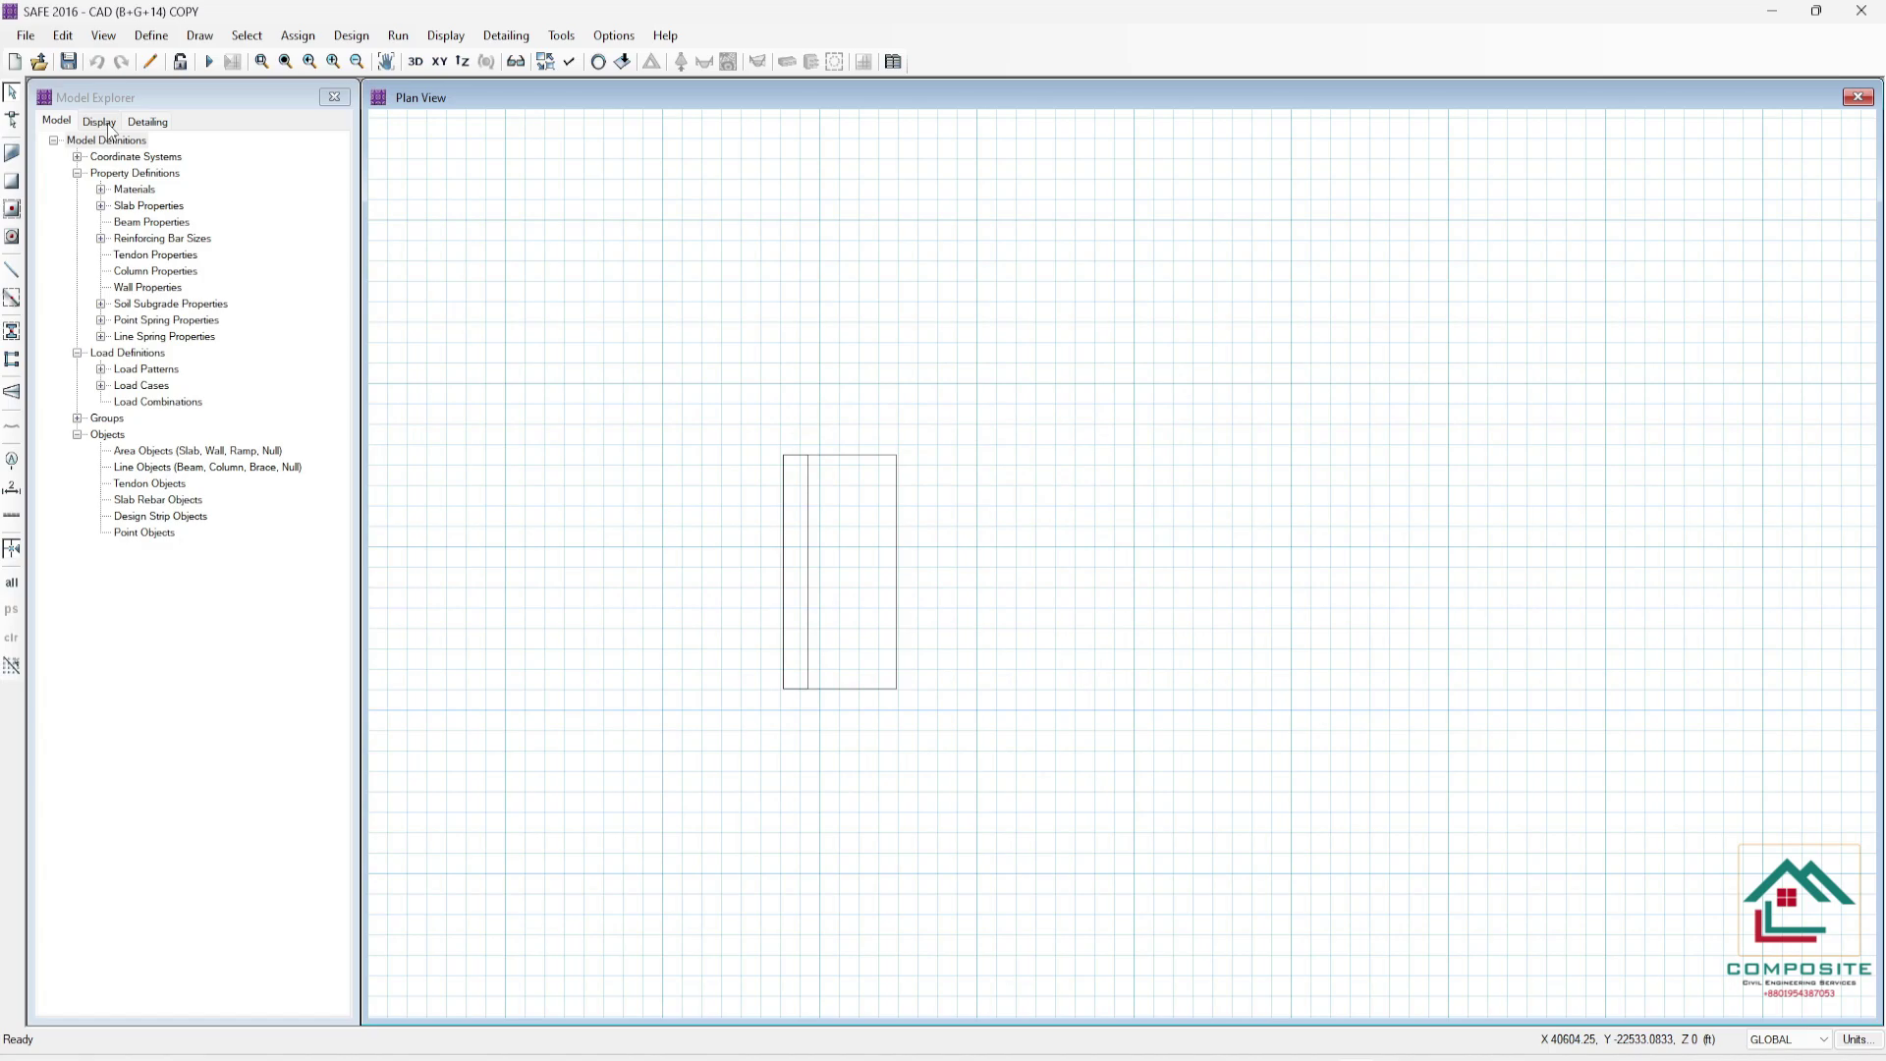
click(68, 62)
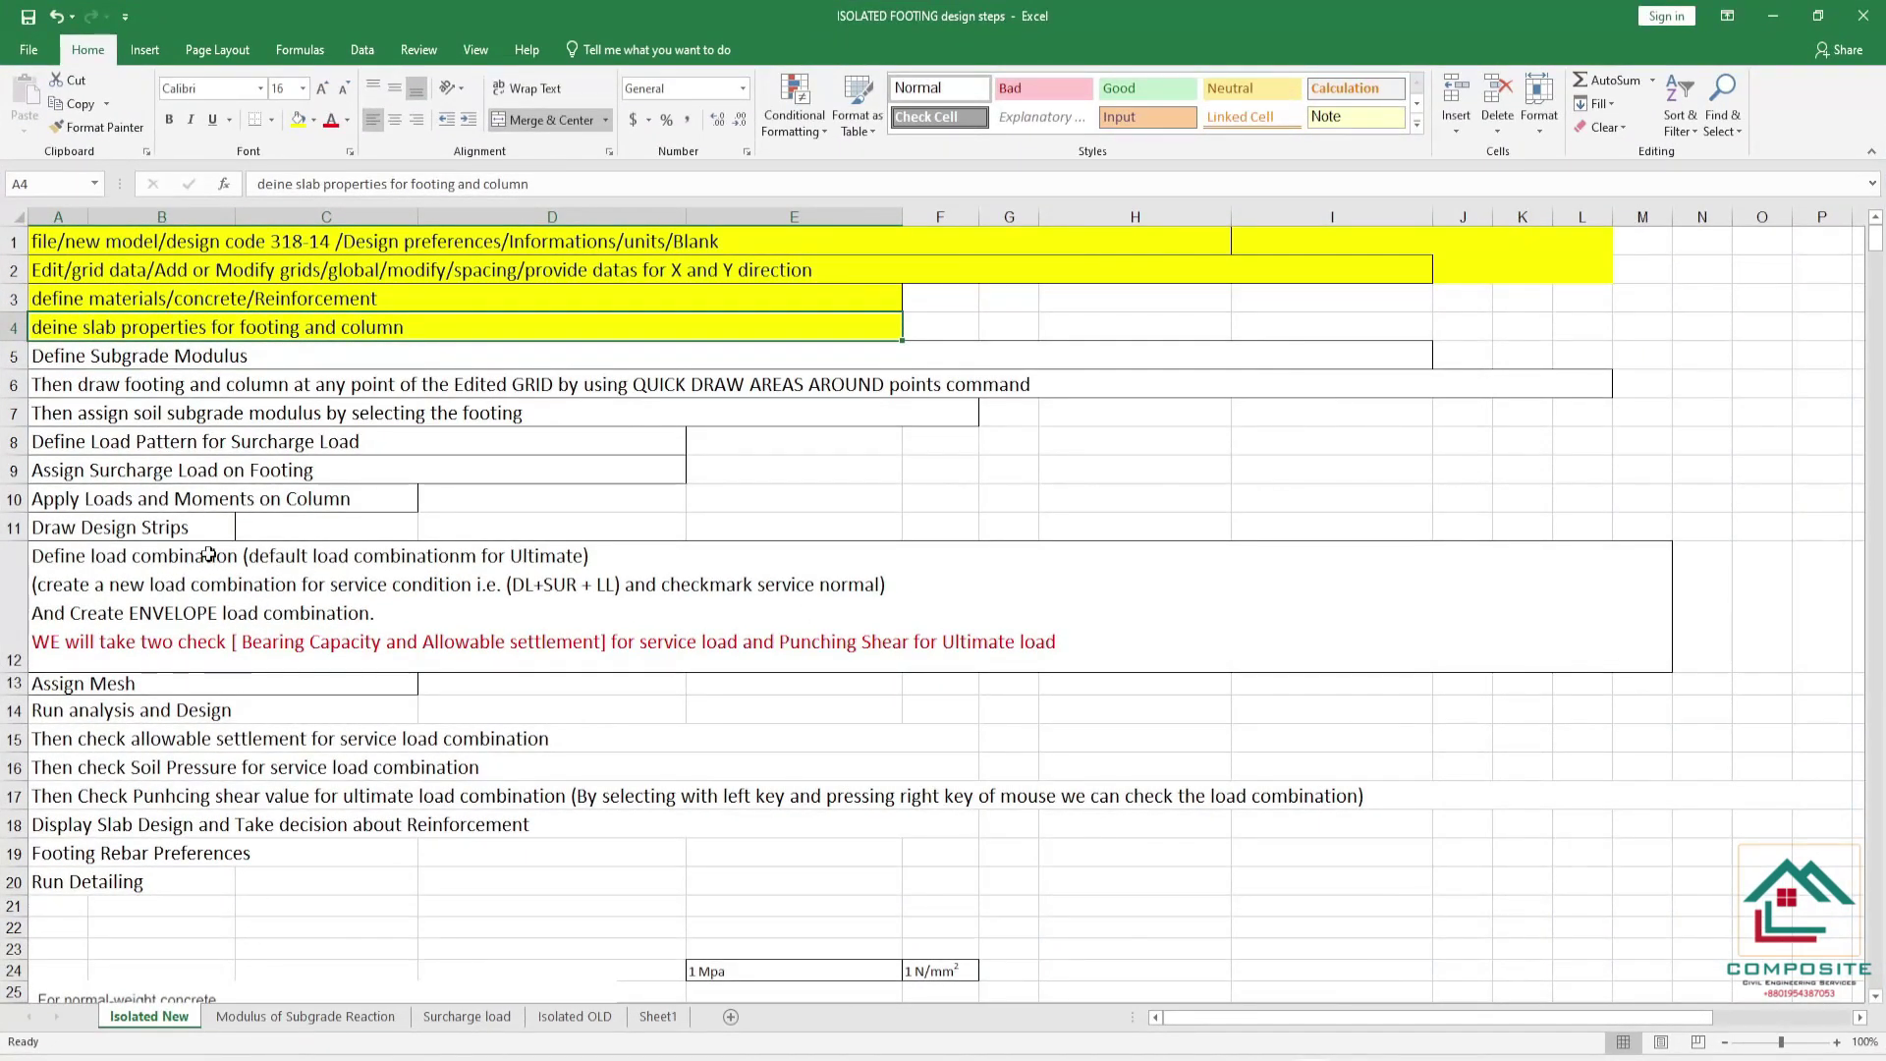
- Switch to the Excel workbook, fill the row 5 "Define Subgrade Modulus" step with yellow and show the Modulus of Subgrade Reaction sheet
click(118, 359)
click(298, 119)
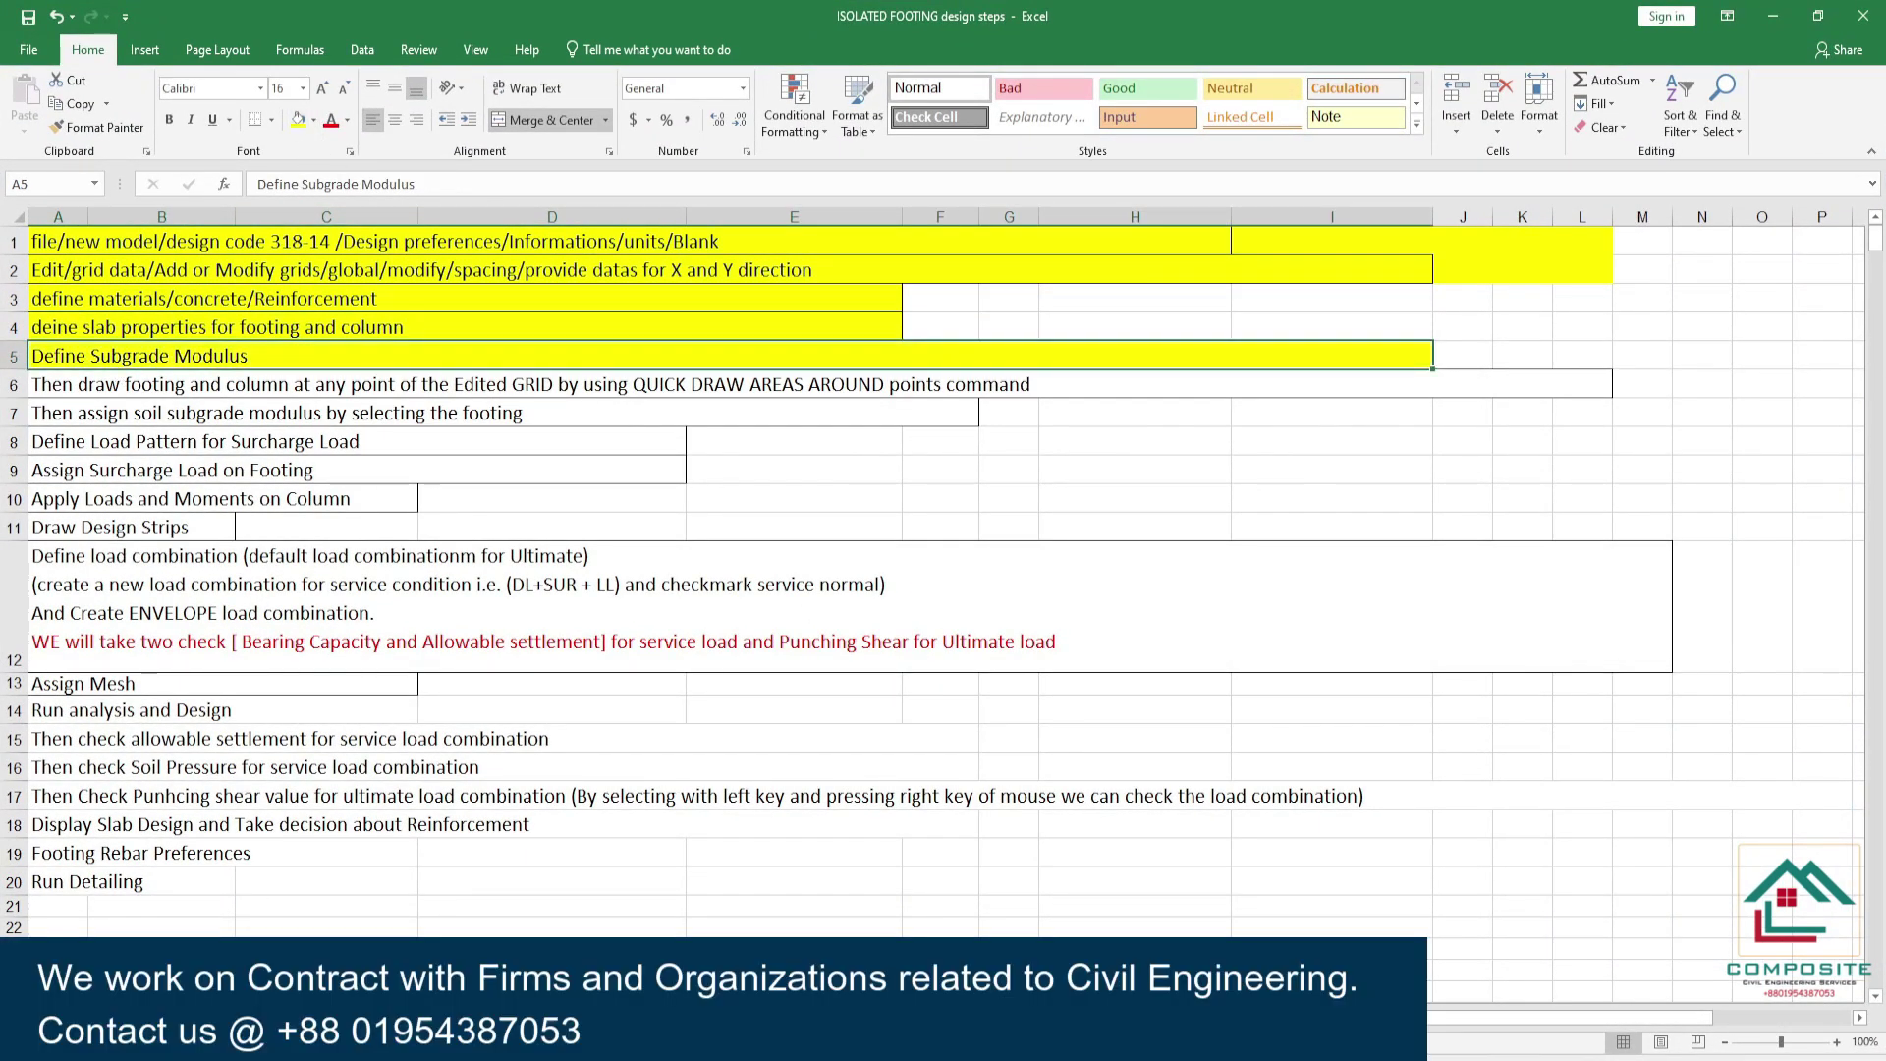
key(ctrl+Page_Down)
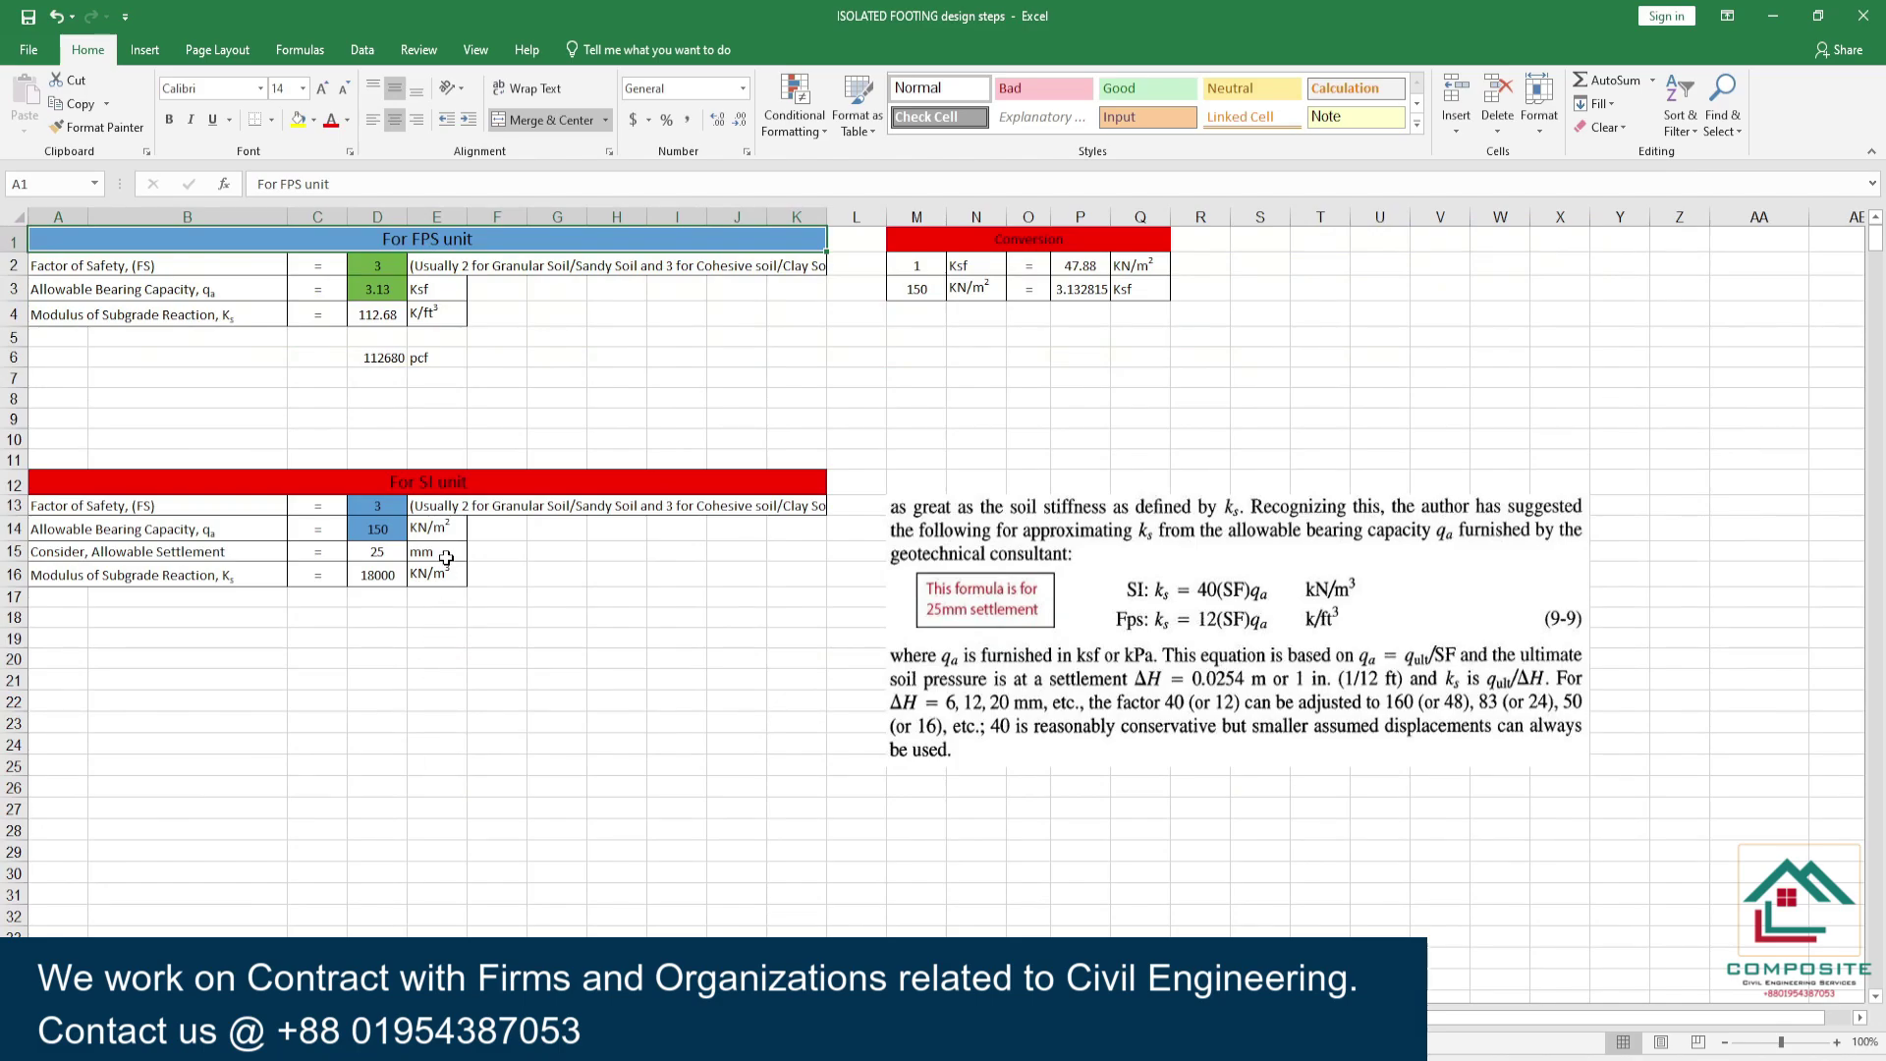
- Widen column K on the Modulus of Subgrade Reaction sheet to fit the full factor of safety note
click(381, 505)
click(378, 529)
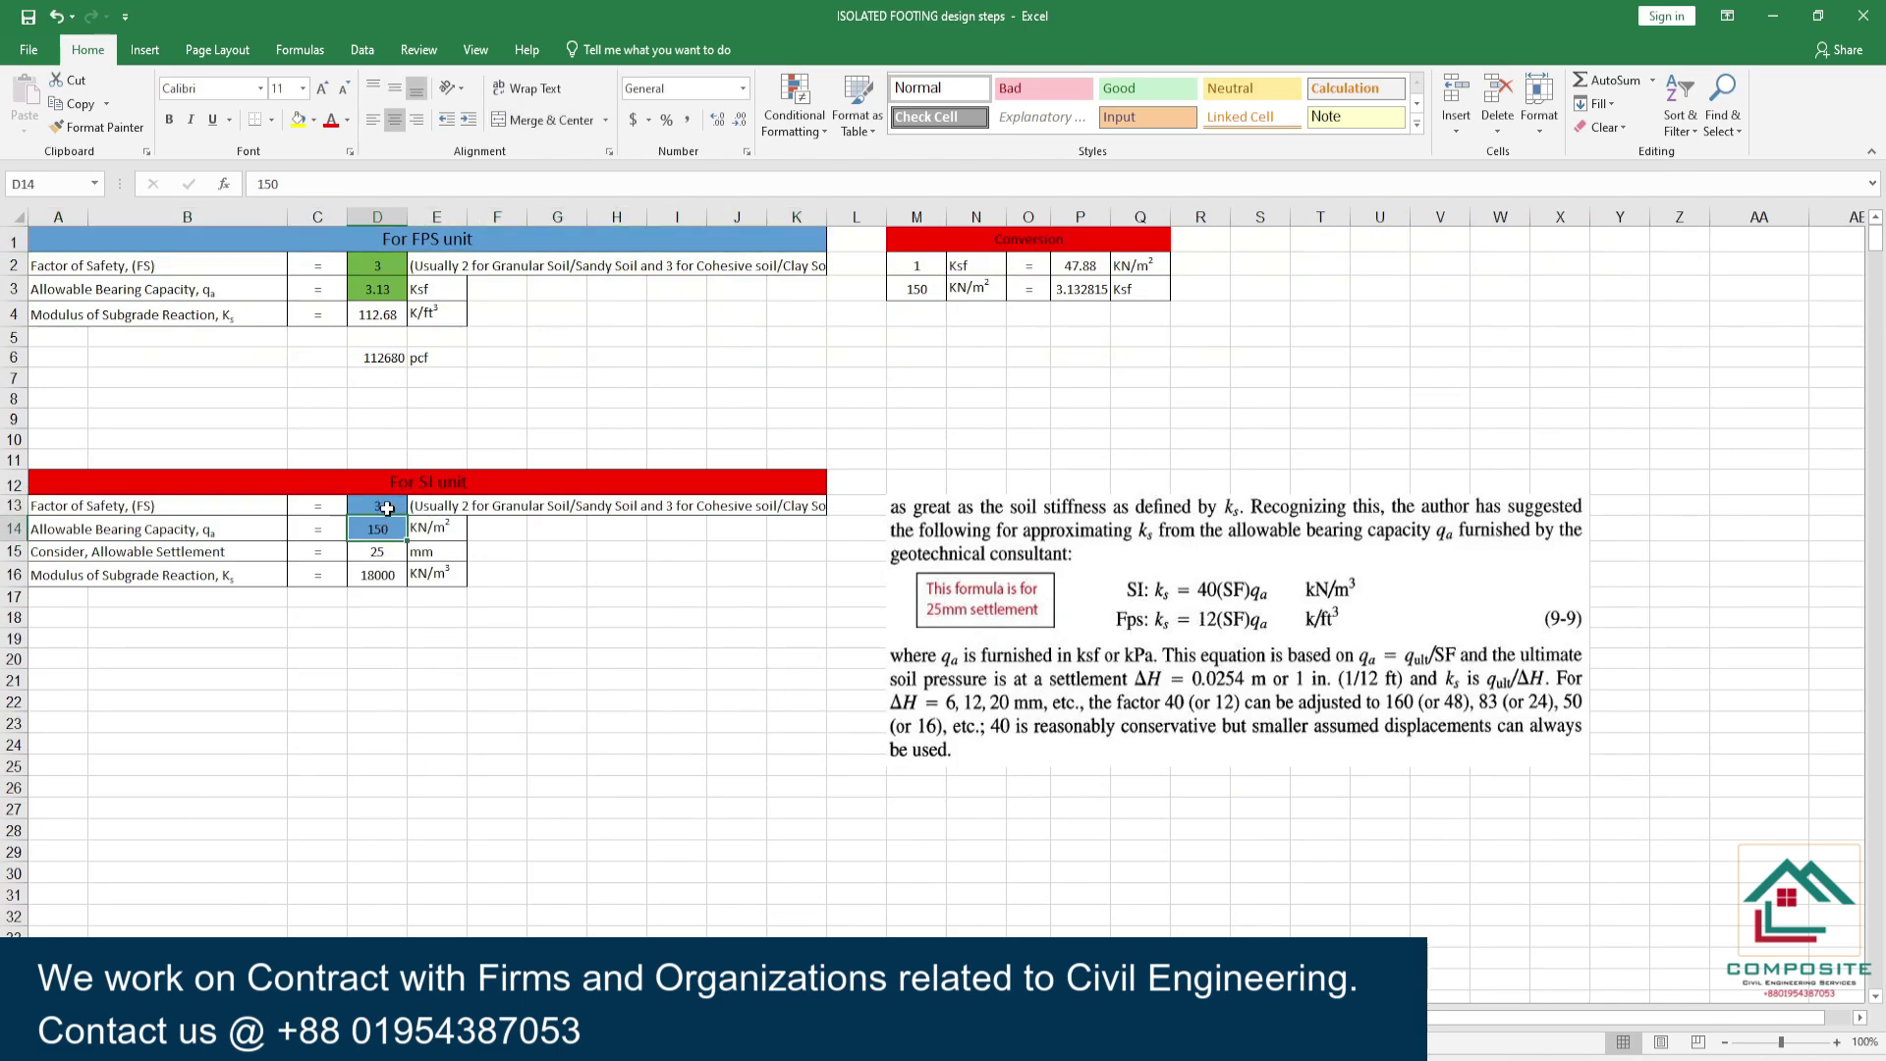
key(Return)
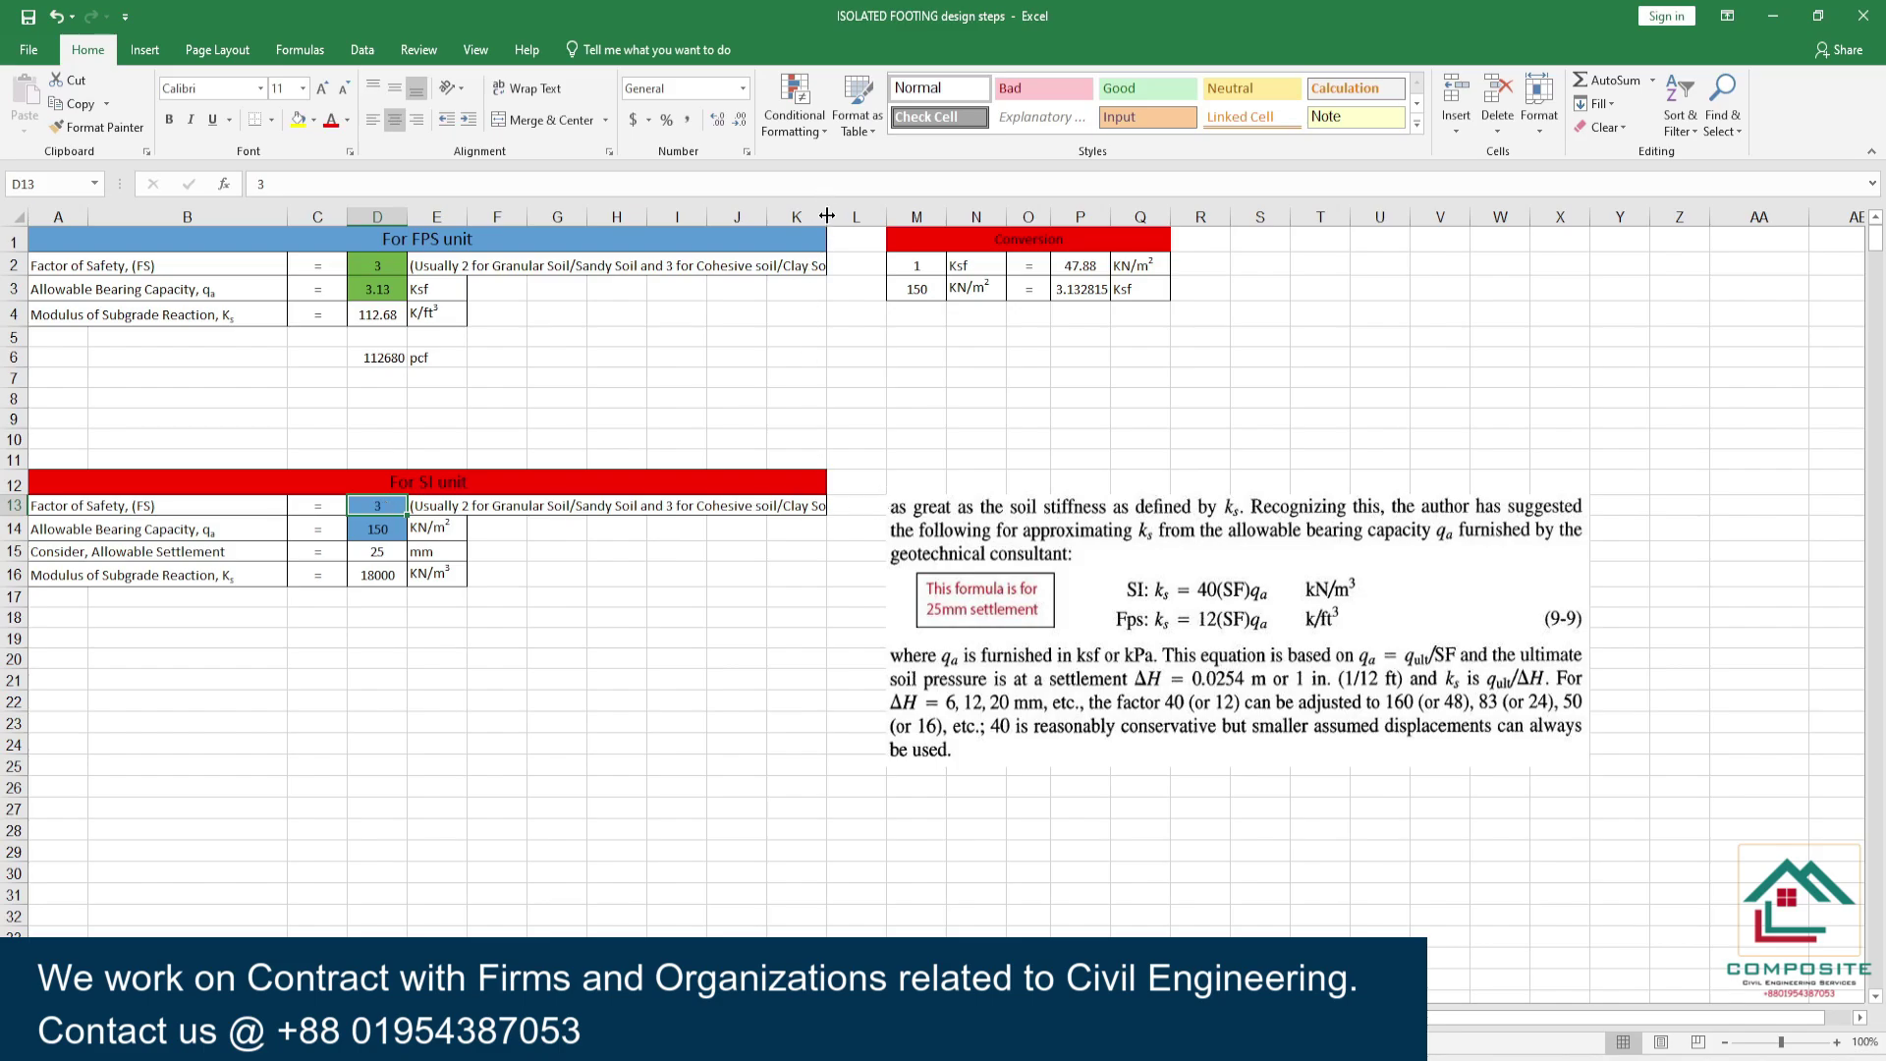
drag(827, 216, 944, 216)
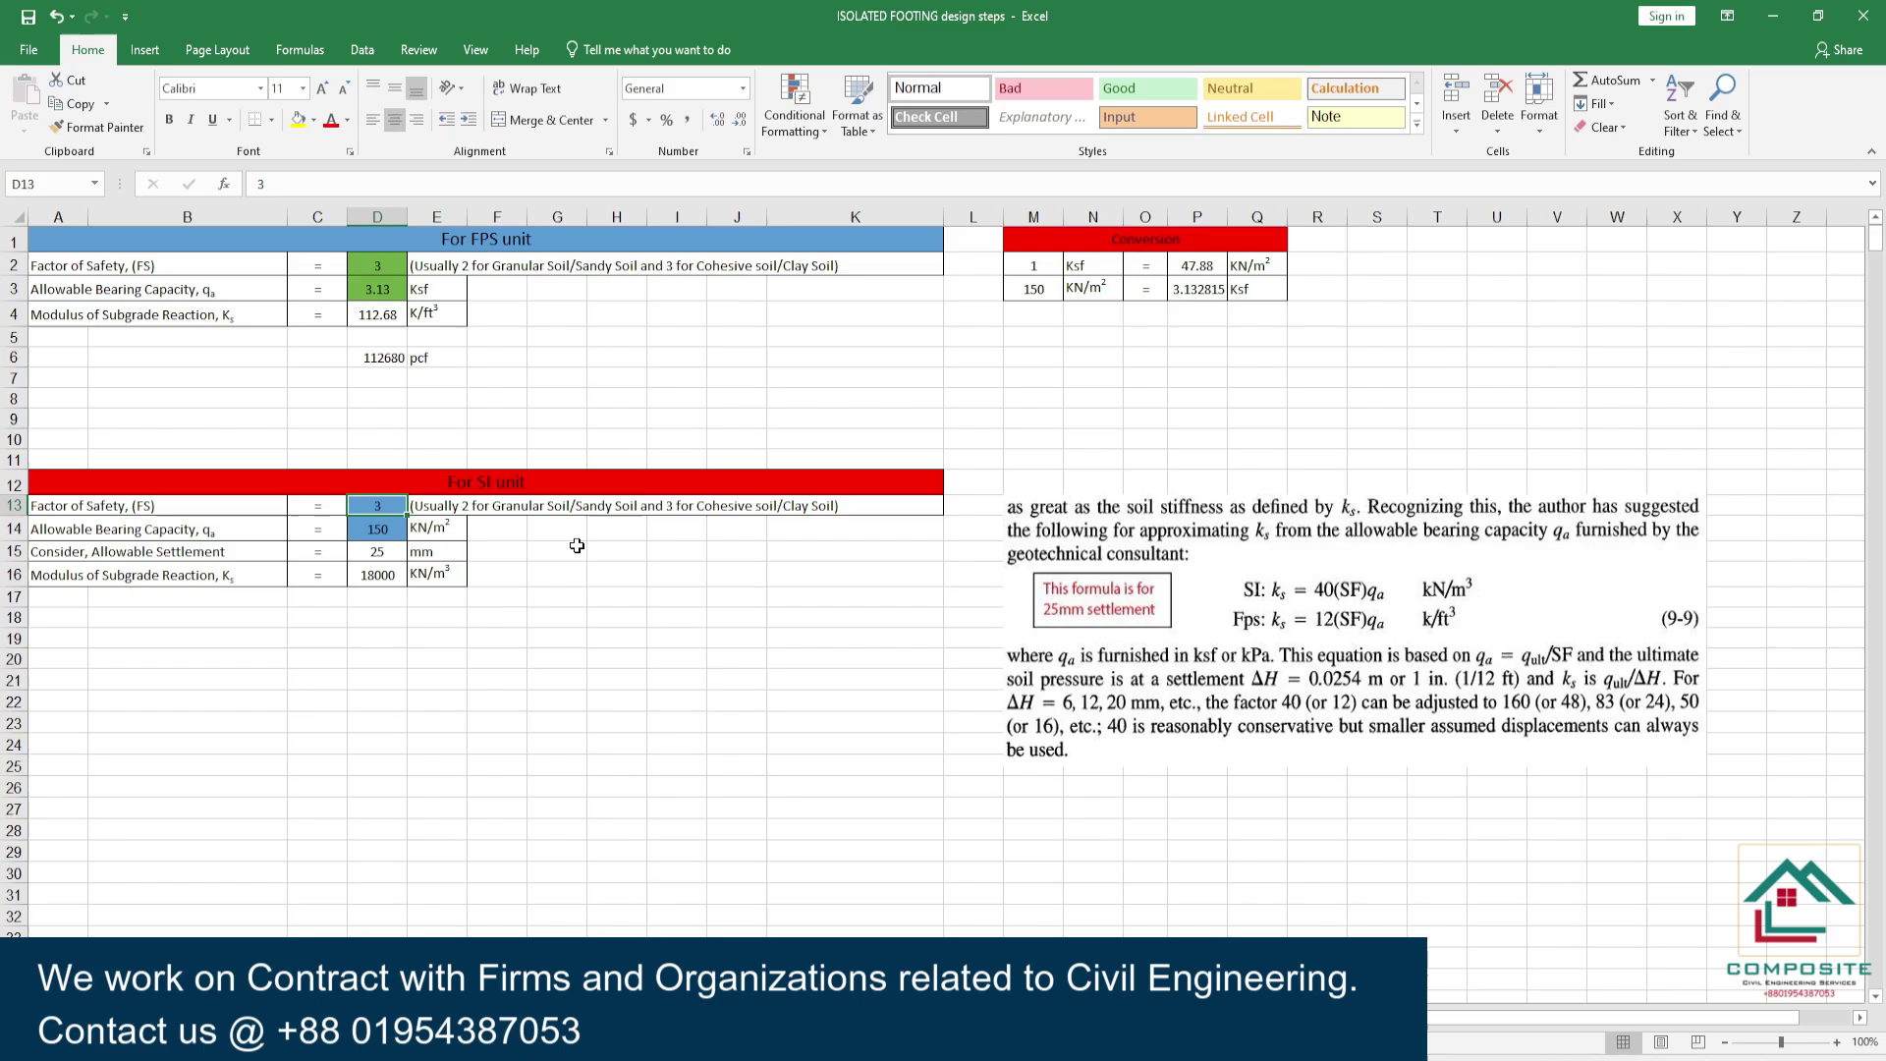
- Examine the SI bearing capacity, allowable settlement and subgrade modulus formula, and the FPS unit calculation block
click(371, 538)
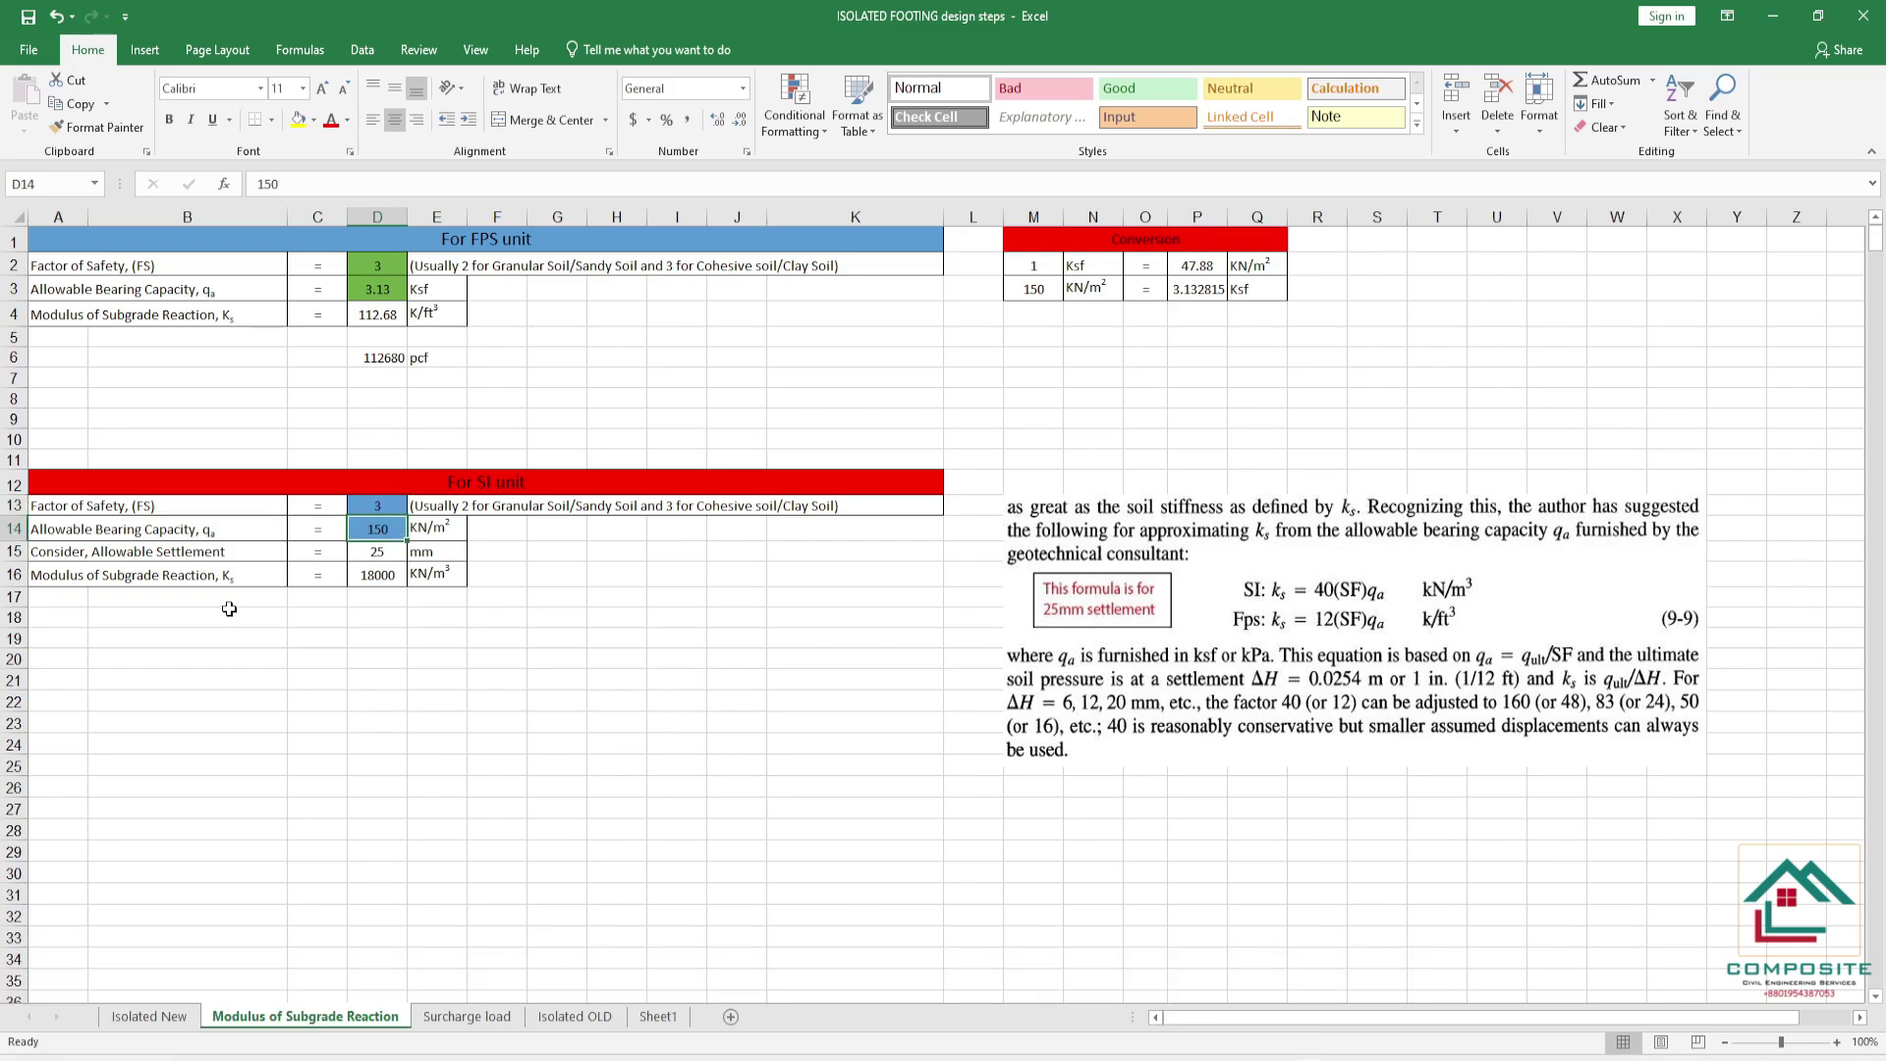
click(389, 555)
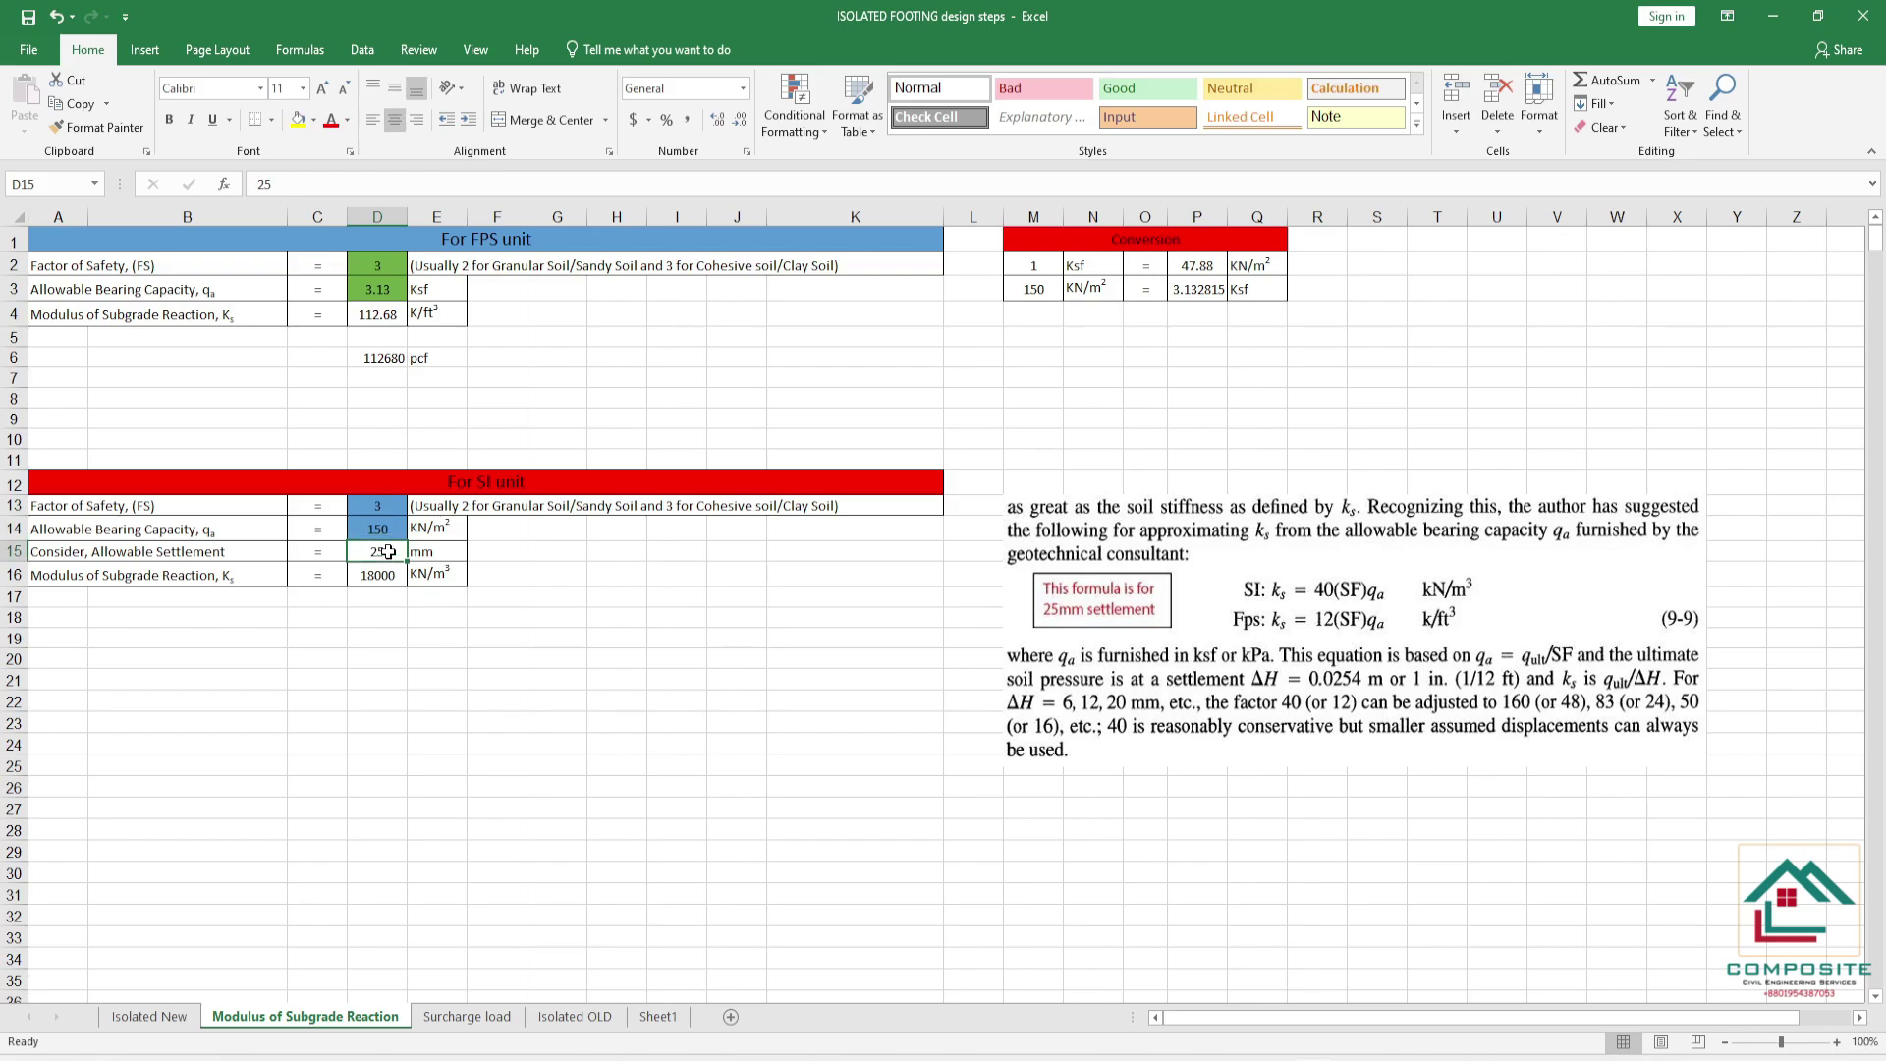
click(373, 581)
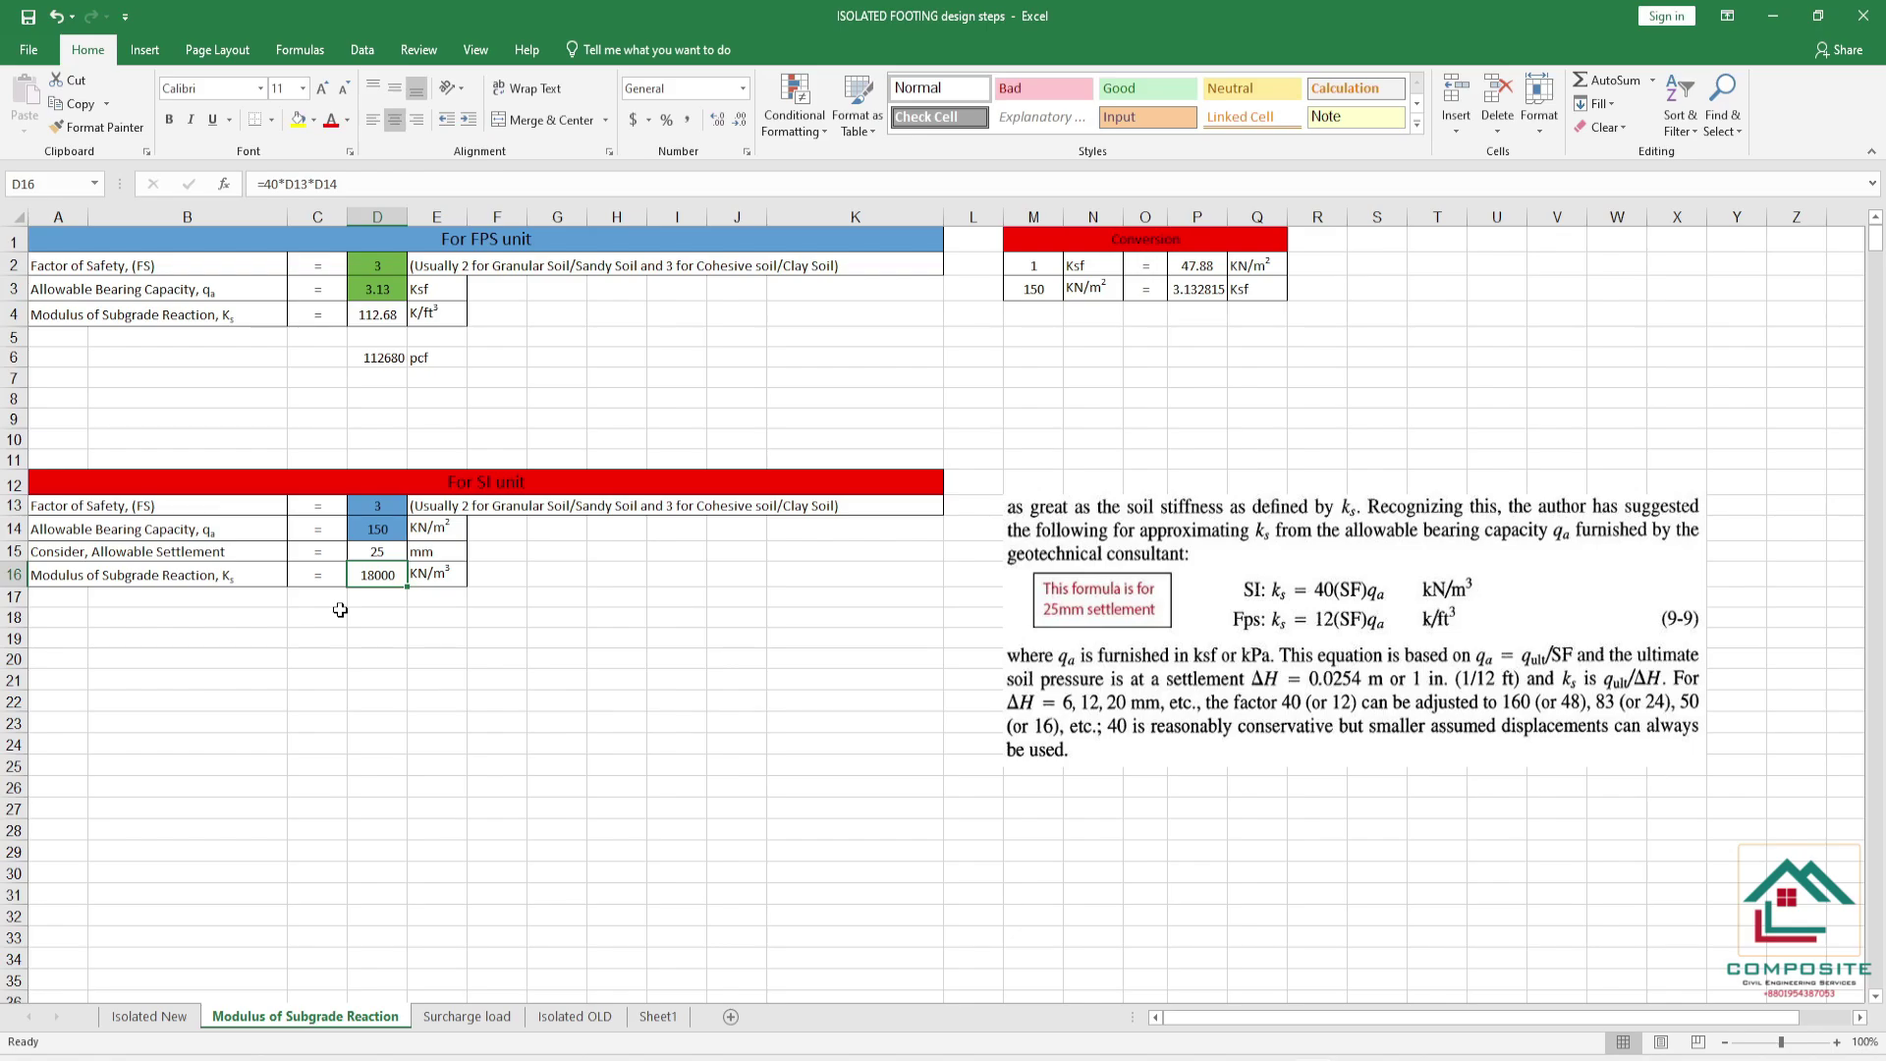
drag(511, 250, 512, 365)
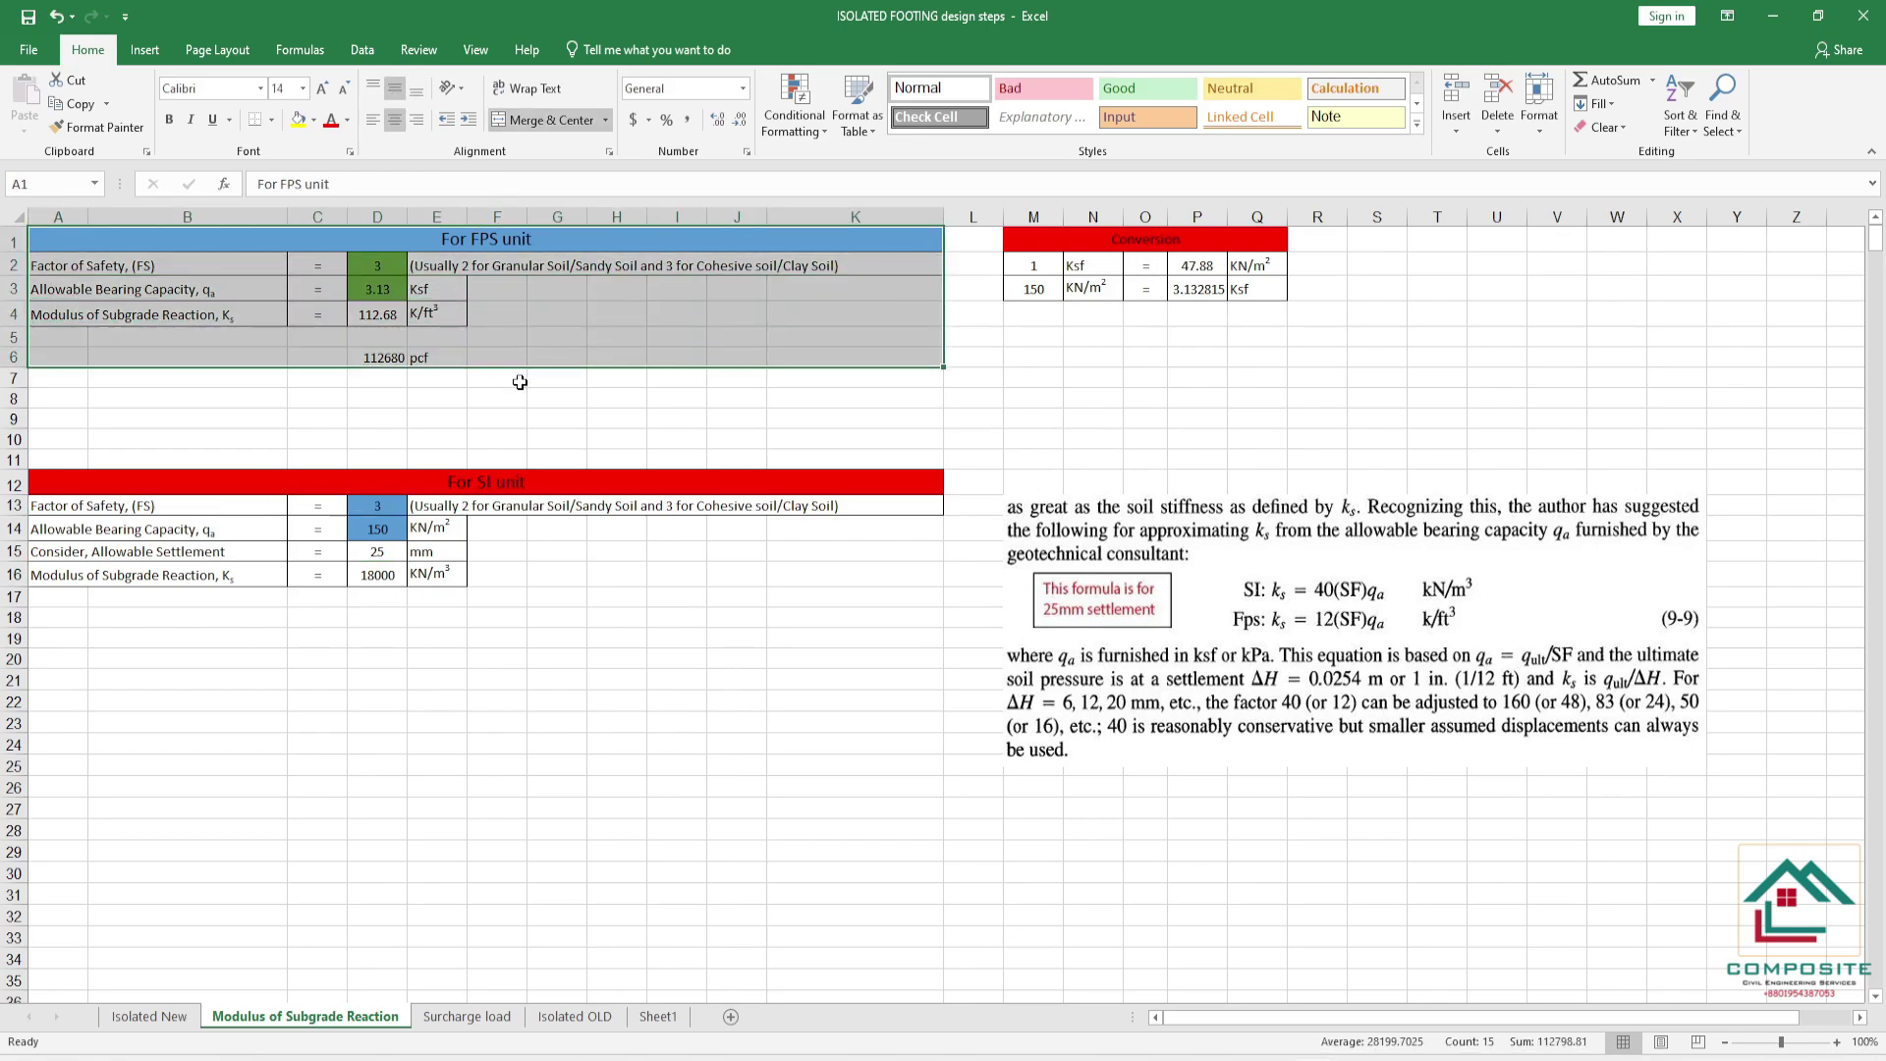
- Shift the subgrade reaction formula picture slightly down and to the left beside the SI unit block
click(642, 651)
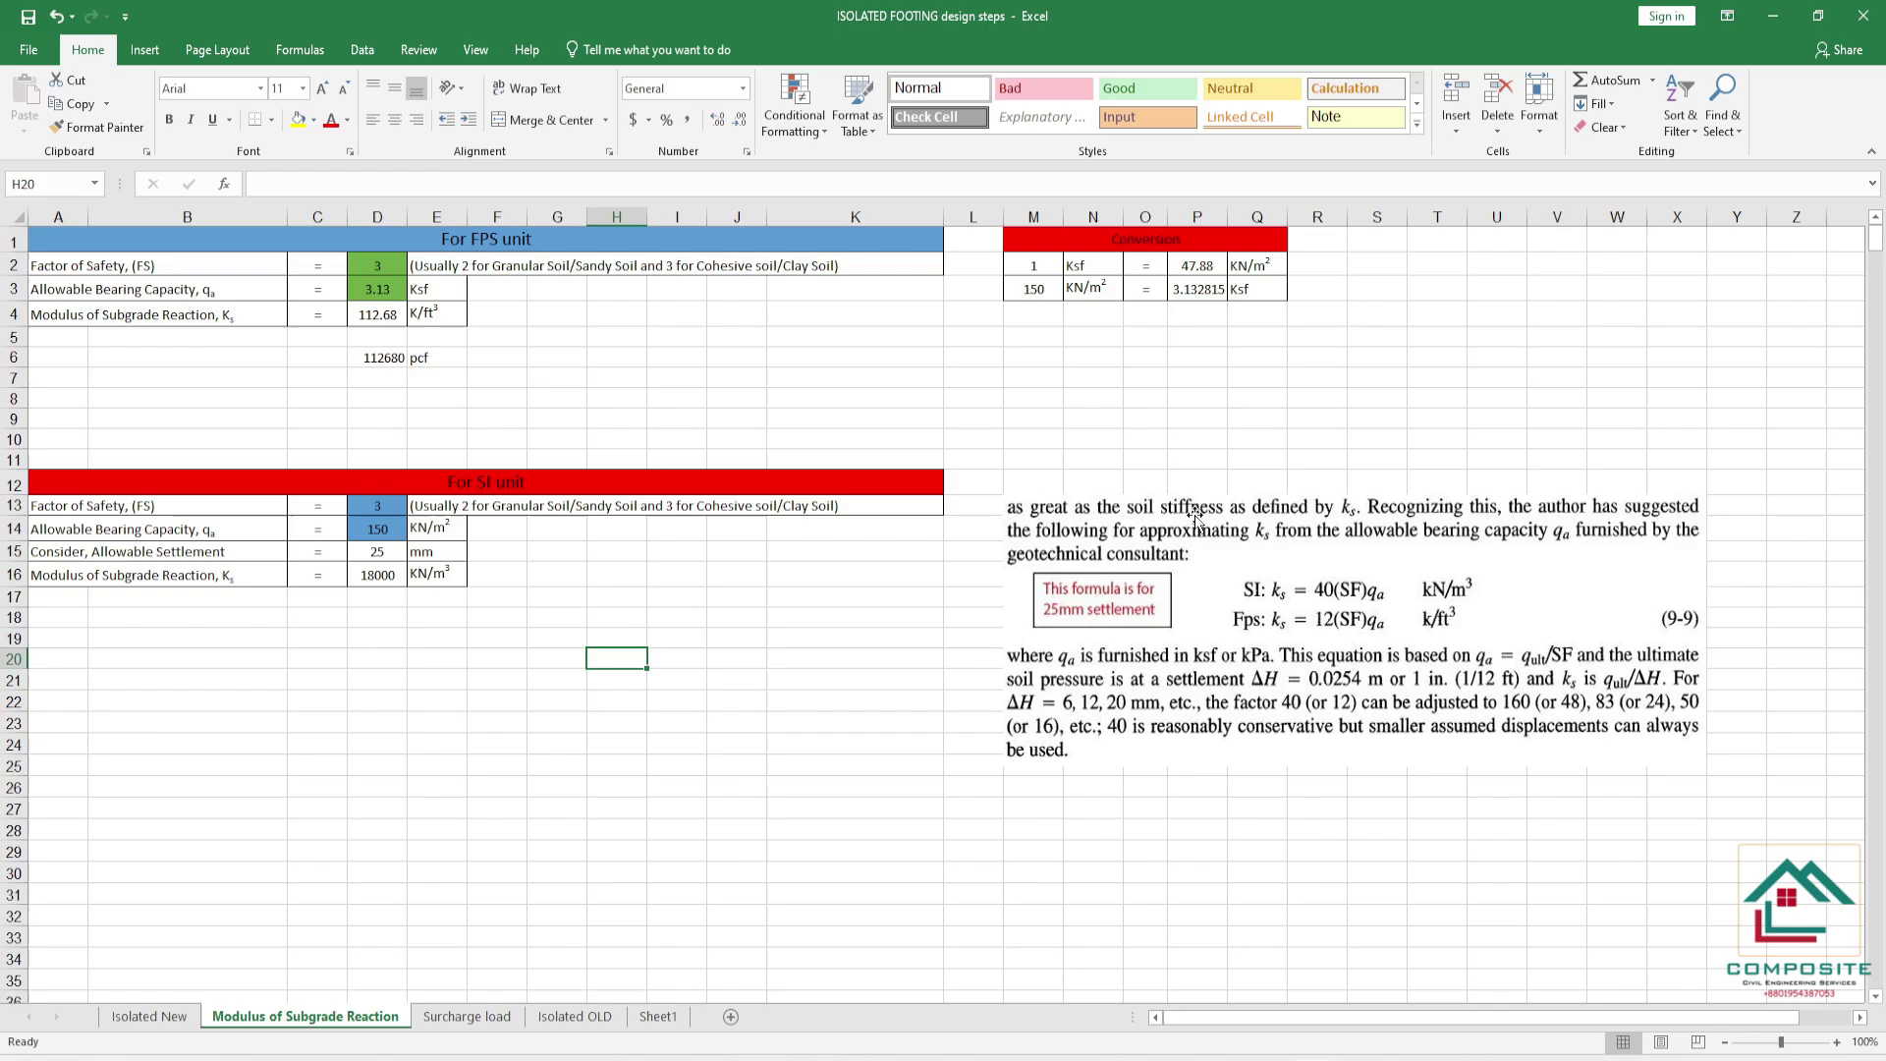
mouse_move(1199, 521)
mouse_down()
mouse_move(1243, 667)
mouse_move(1176, 546)
mouse_up()
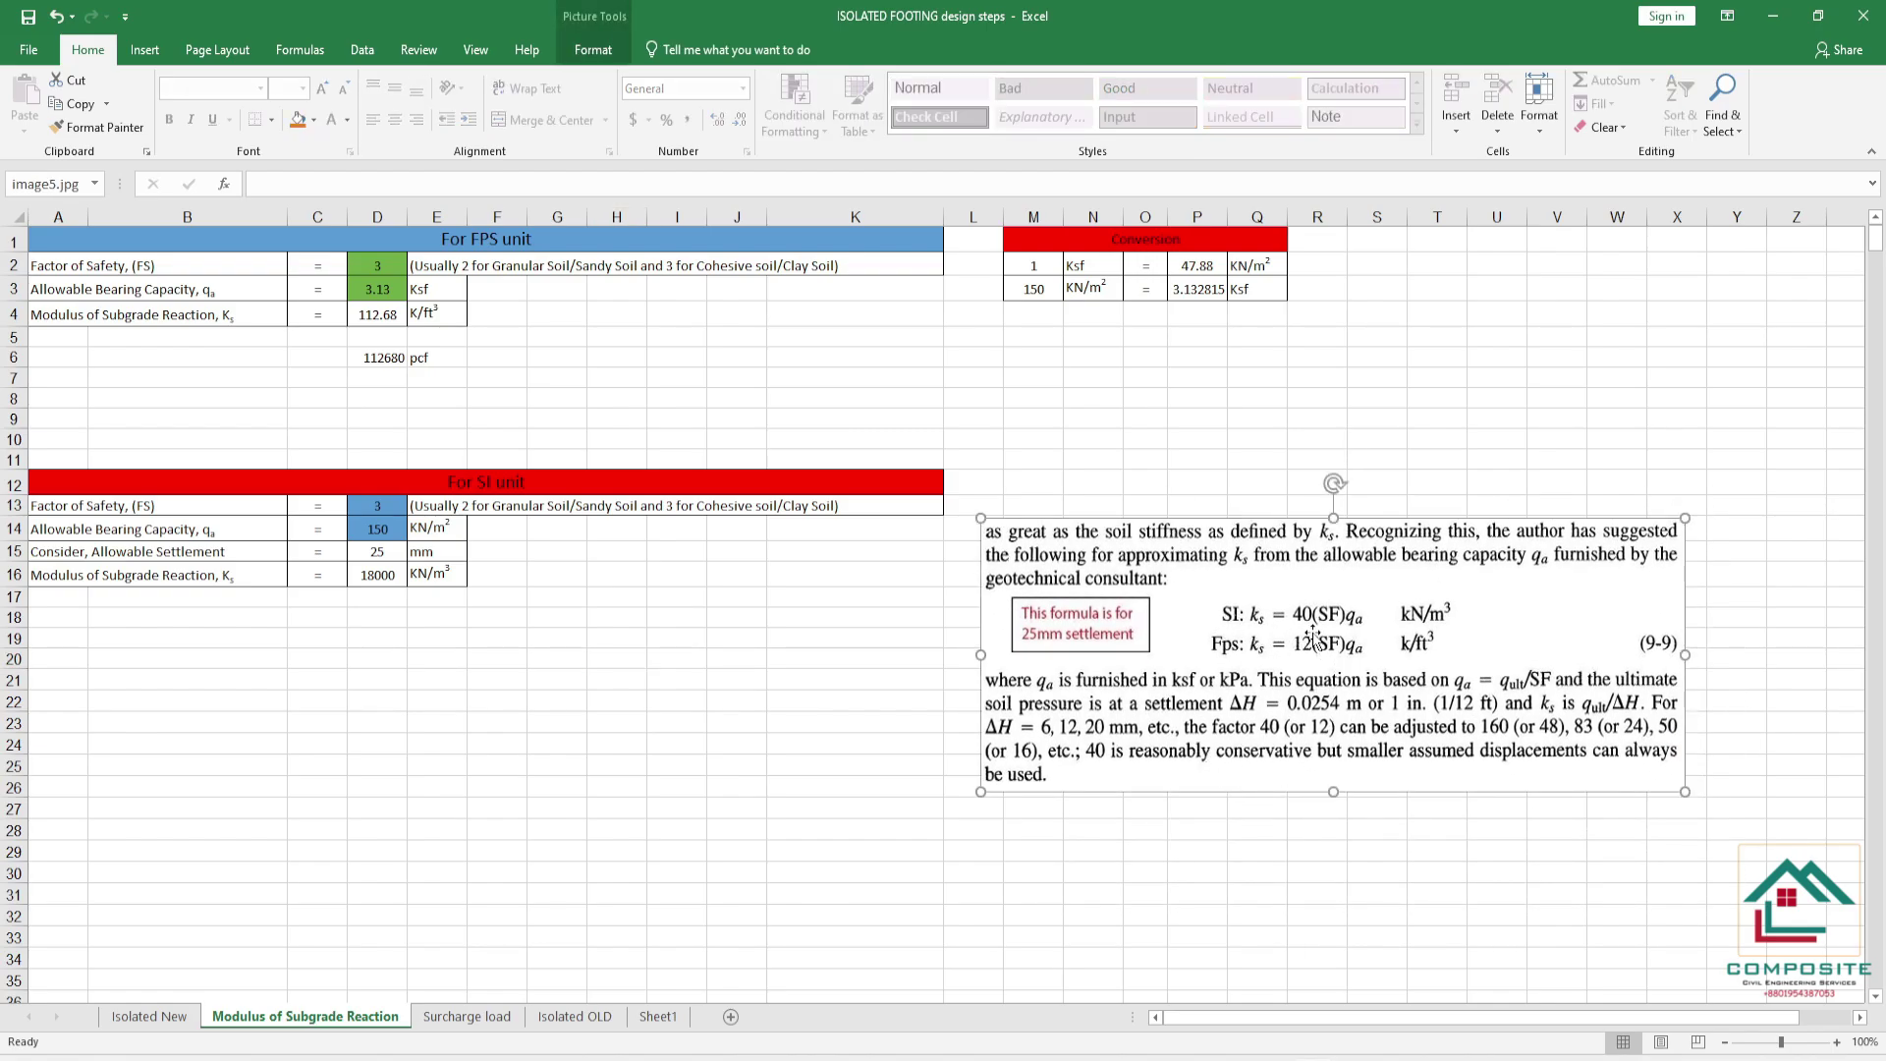
click(1309, 869)
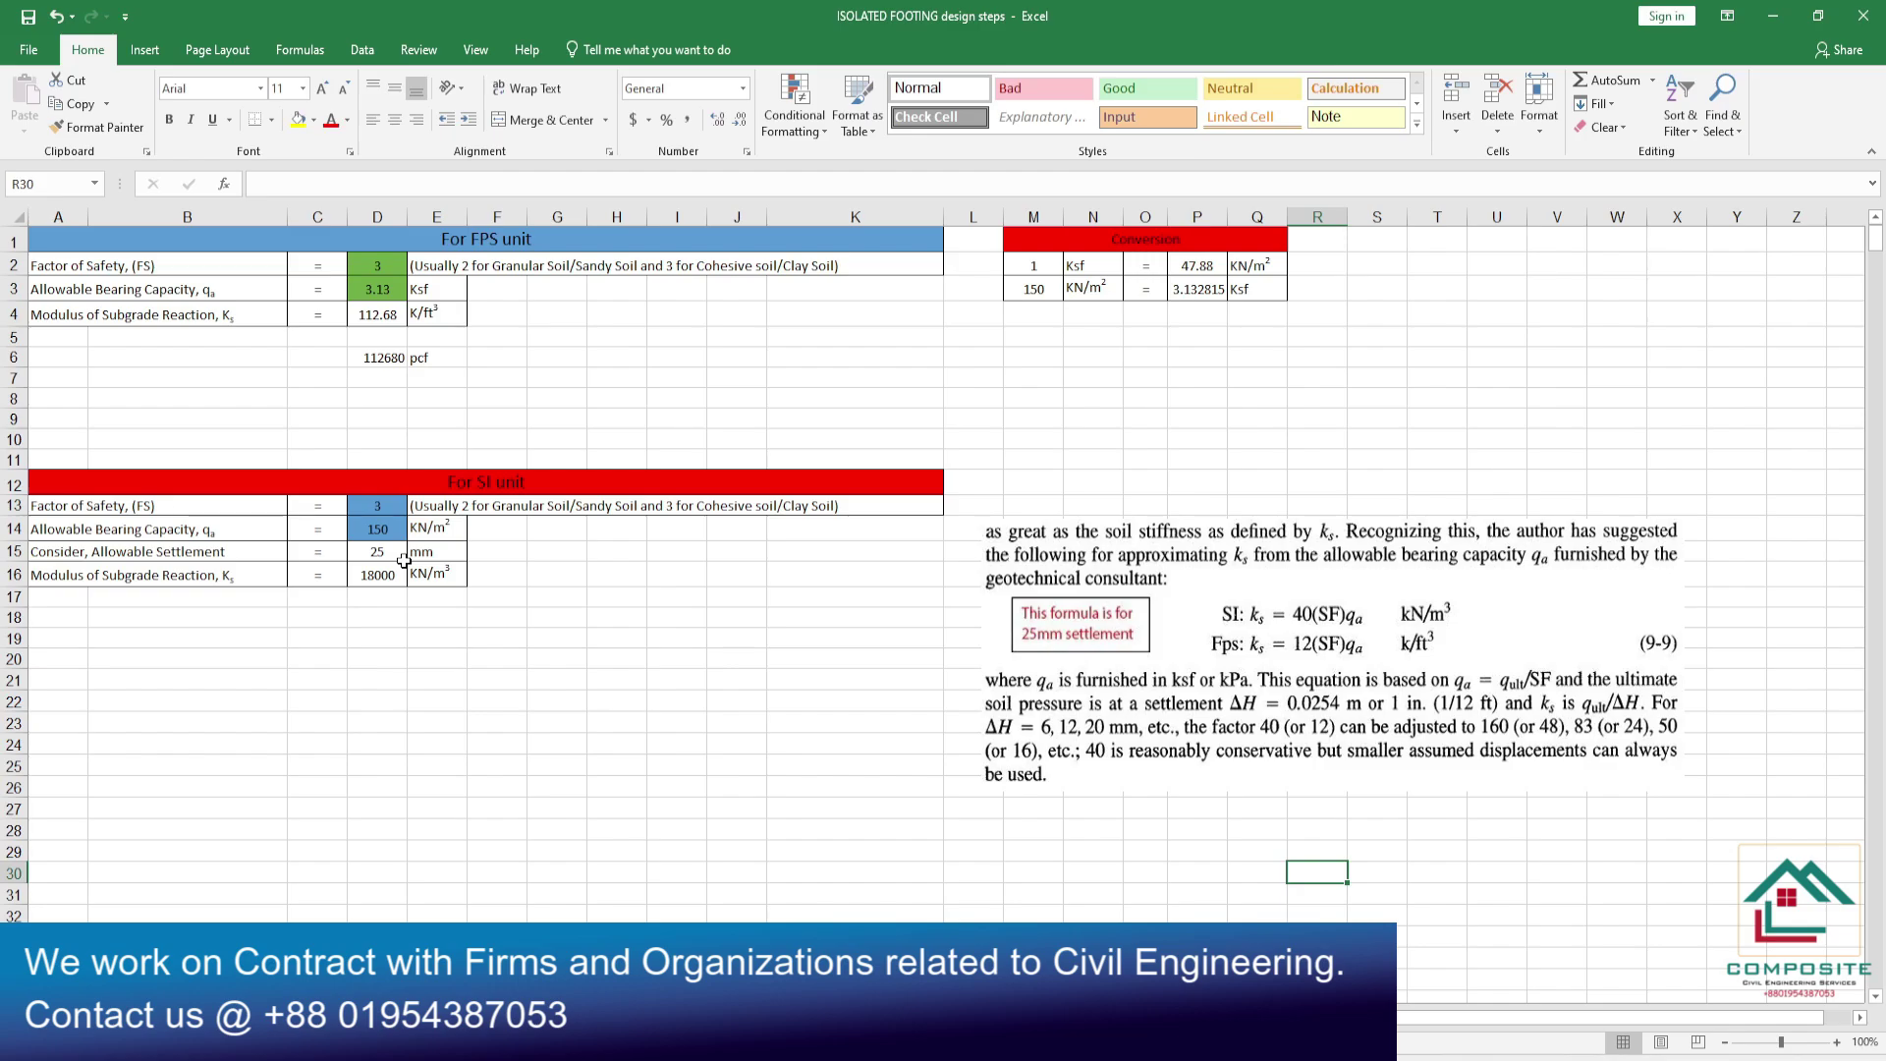
- Copy the SI modulus of subgrade reaction from D16 and paste it as a value only into cell I26
click(373, 574)
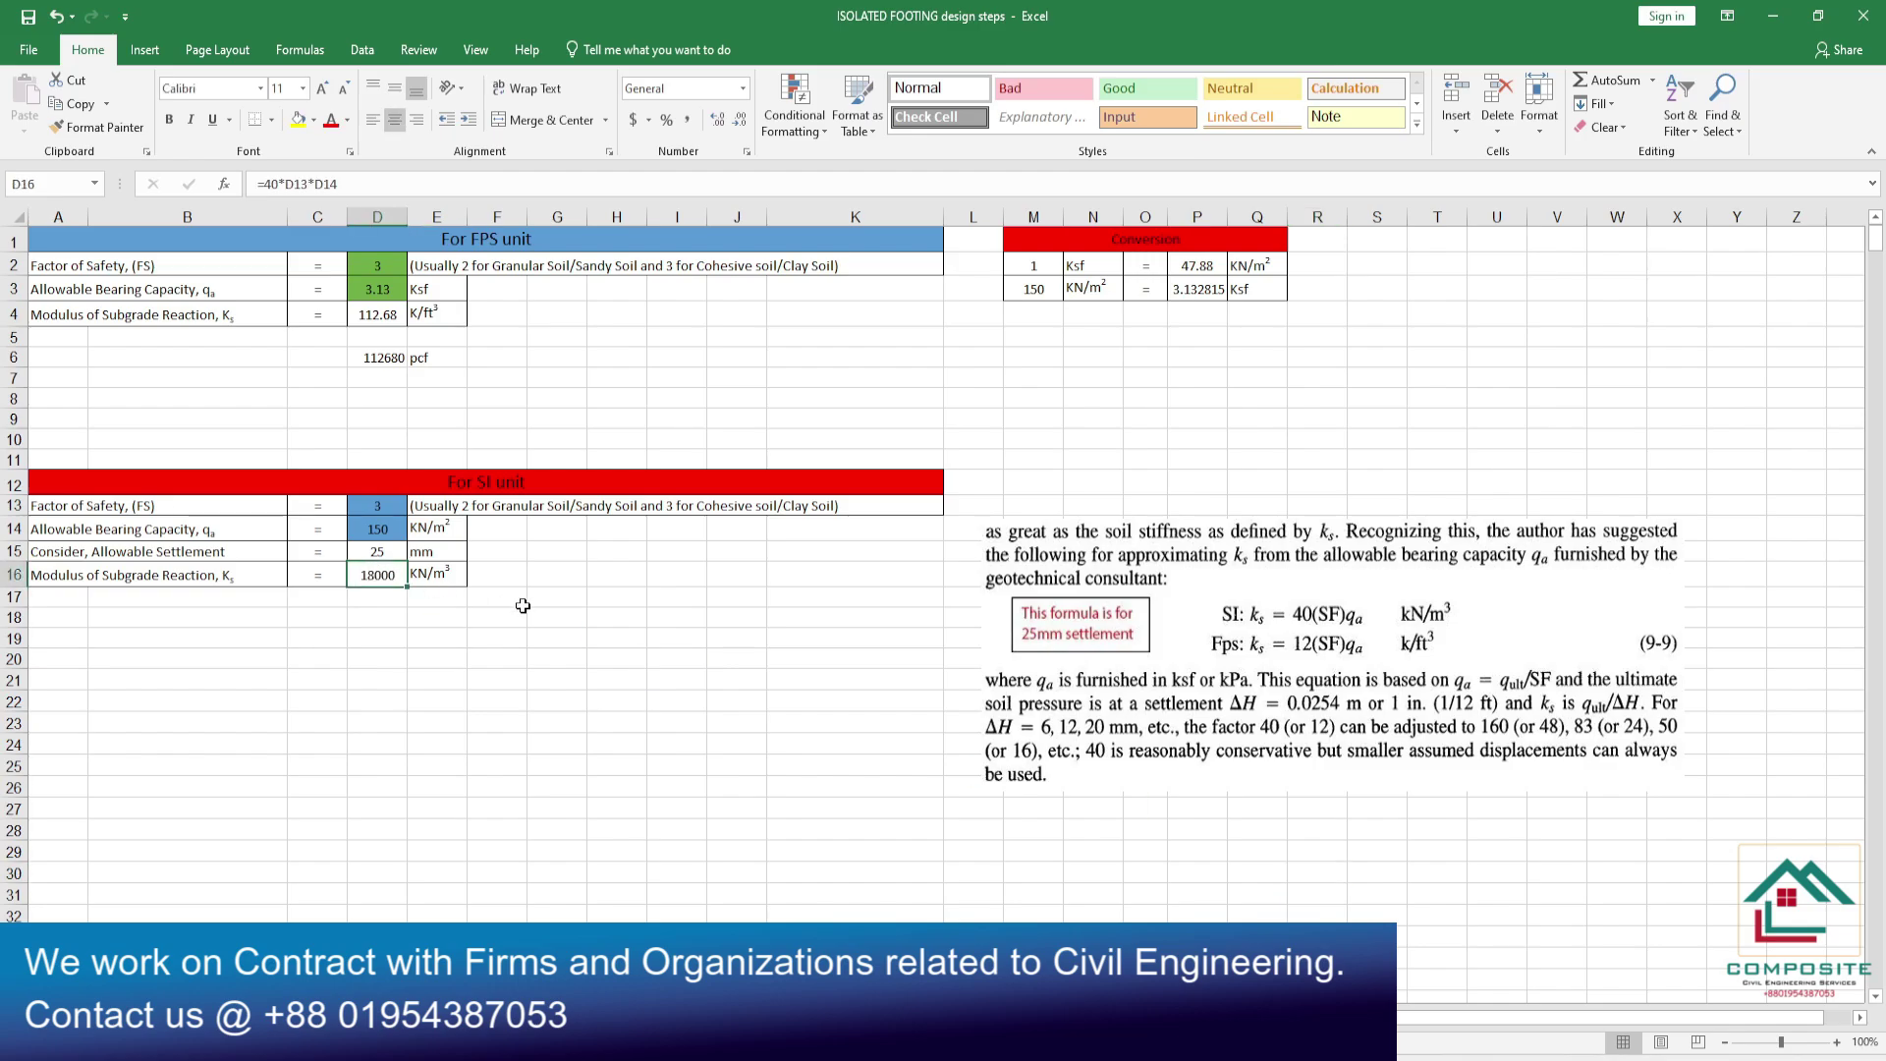
key(ctrl+c)
click(685, 785)
right_click(684, 786)
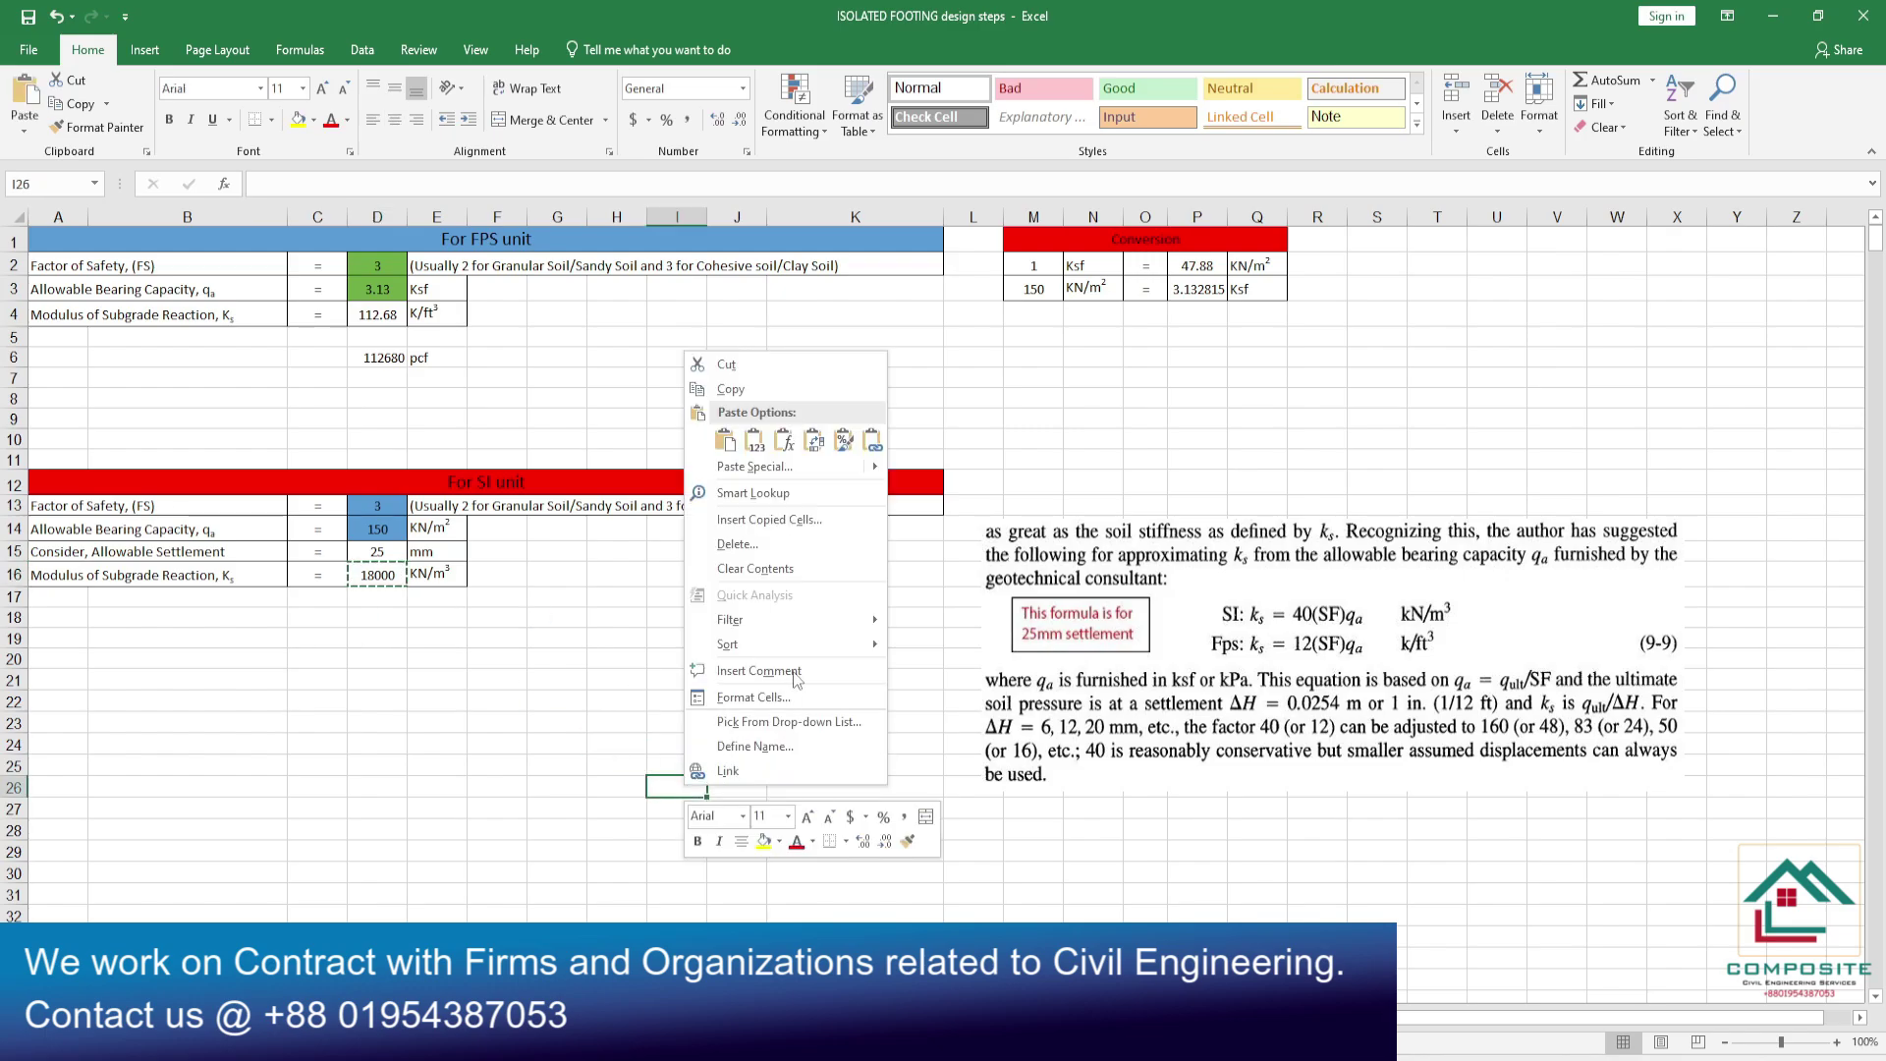
click(754, 440)
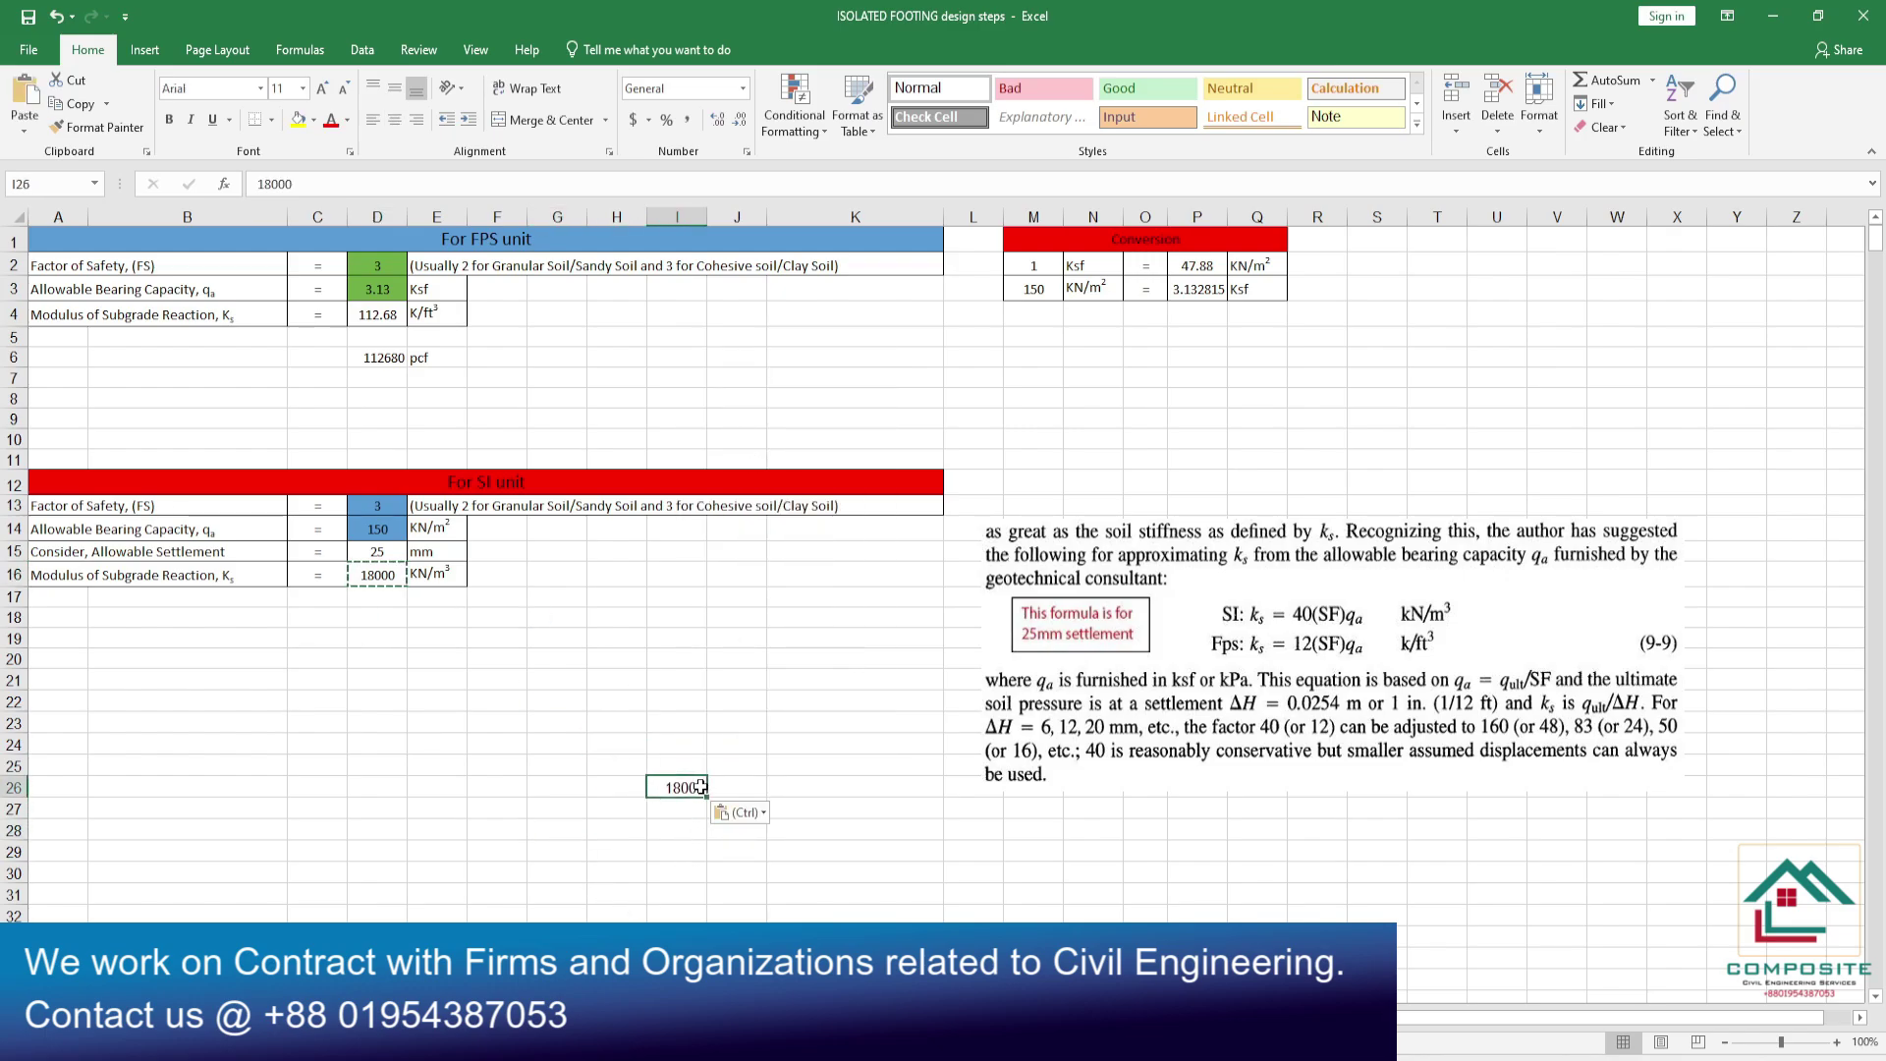
- Switch to the SAFE model and set its units to the metric defaults
key(alt+Tab)
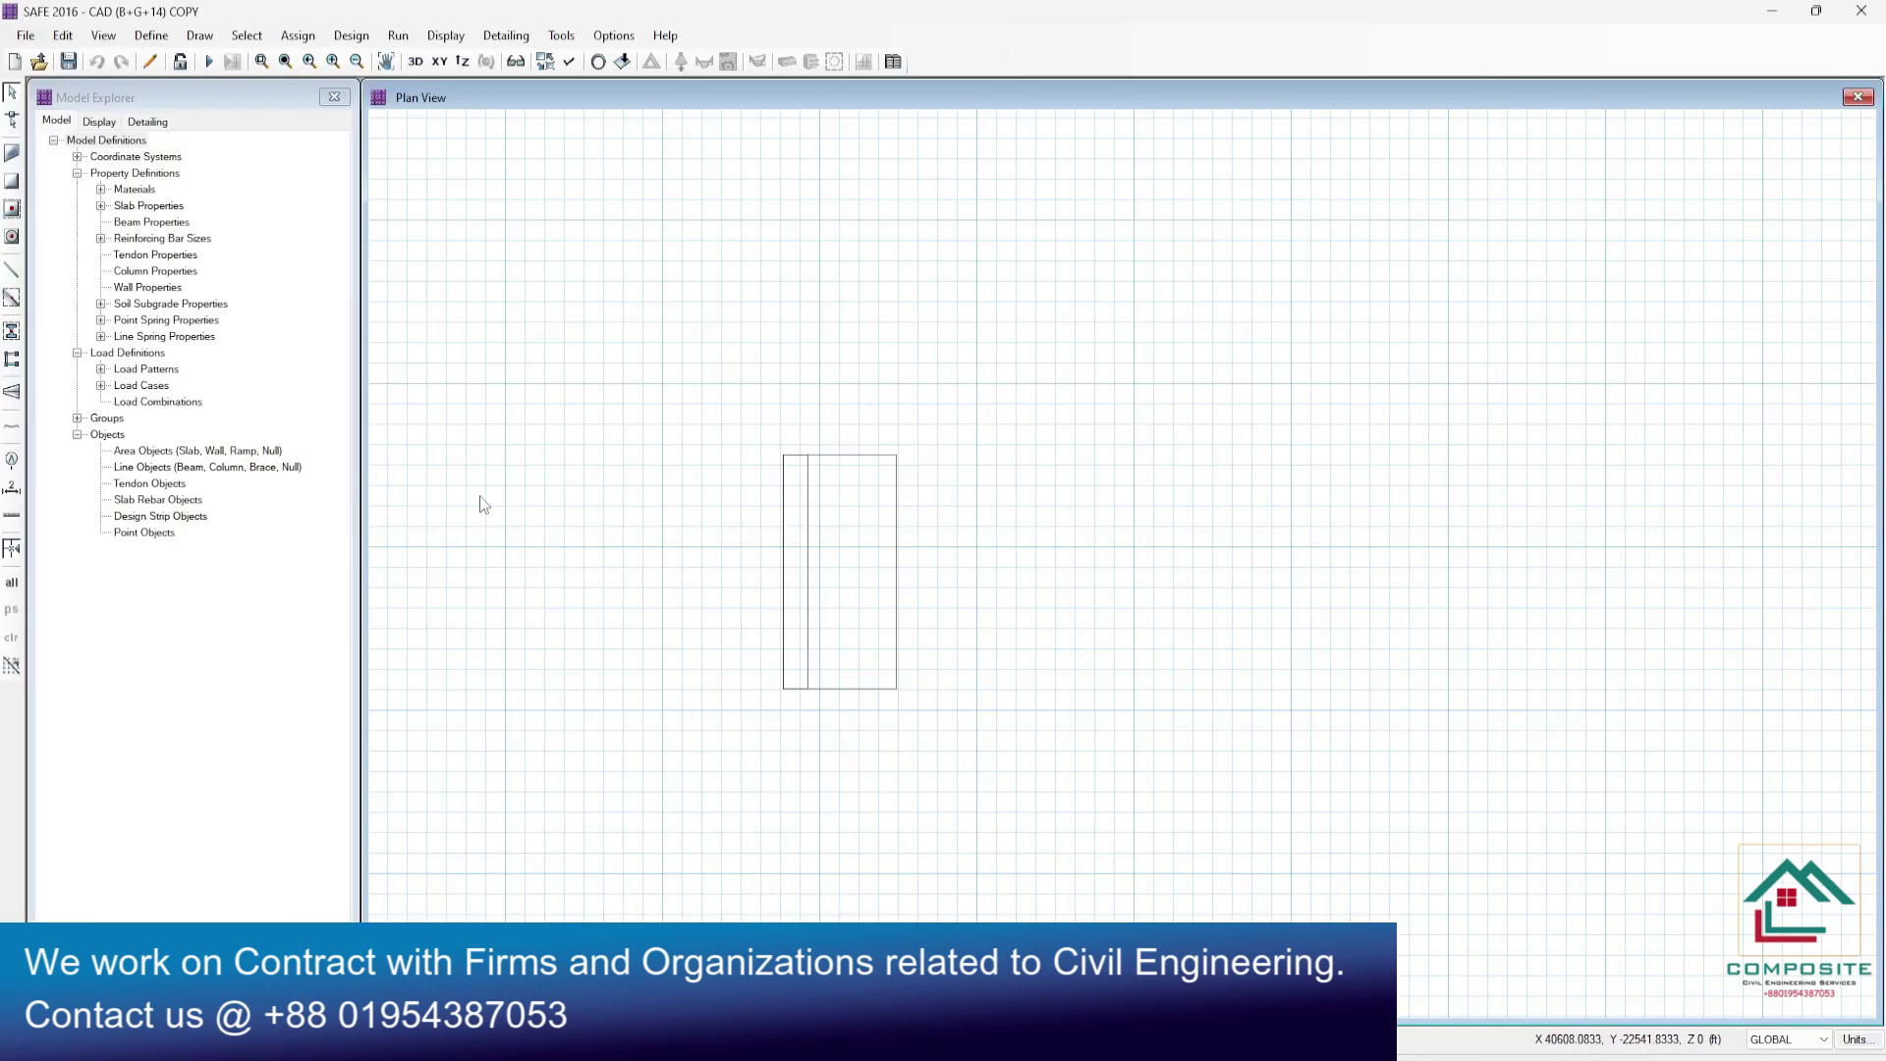
click(1854, 1040)
click(856, 282)
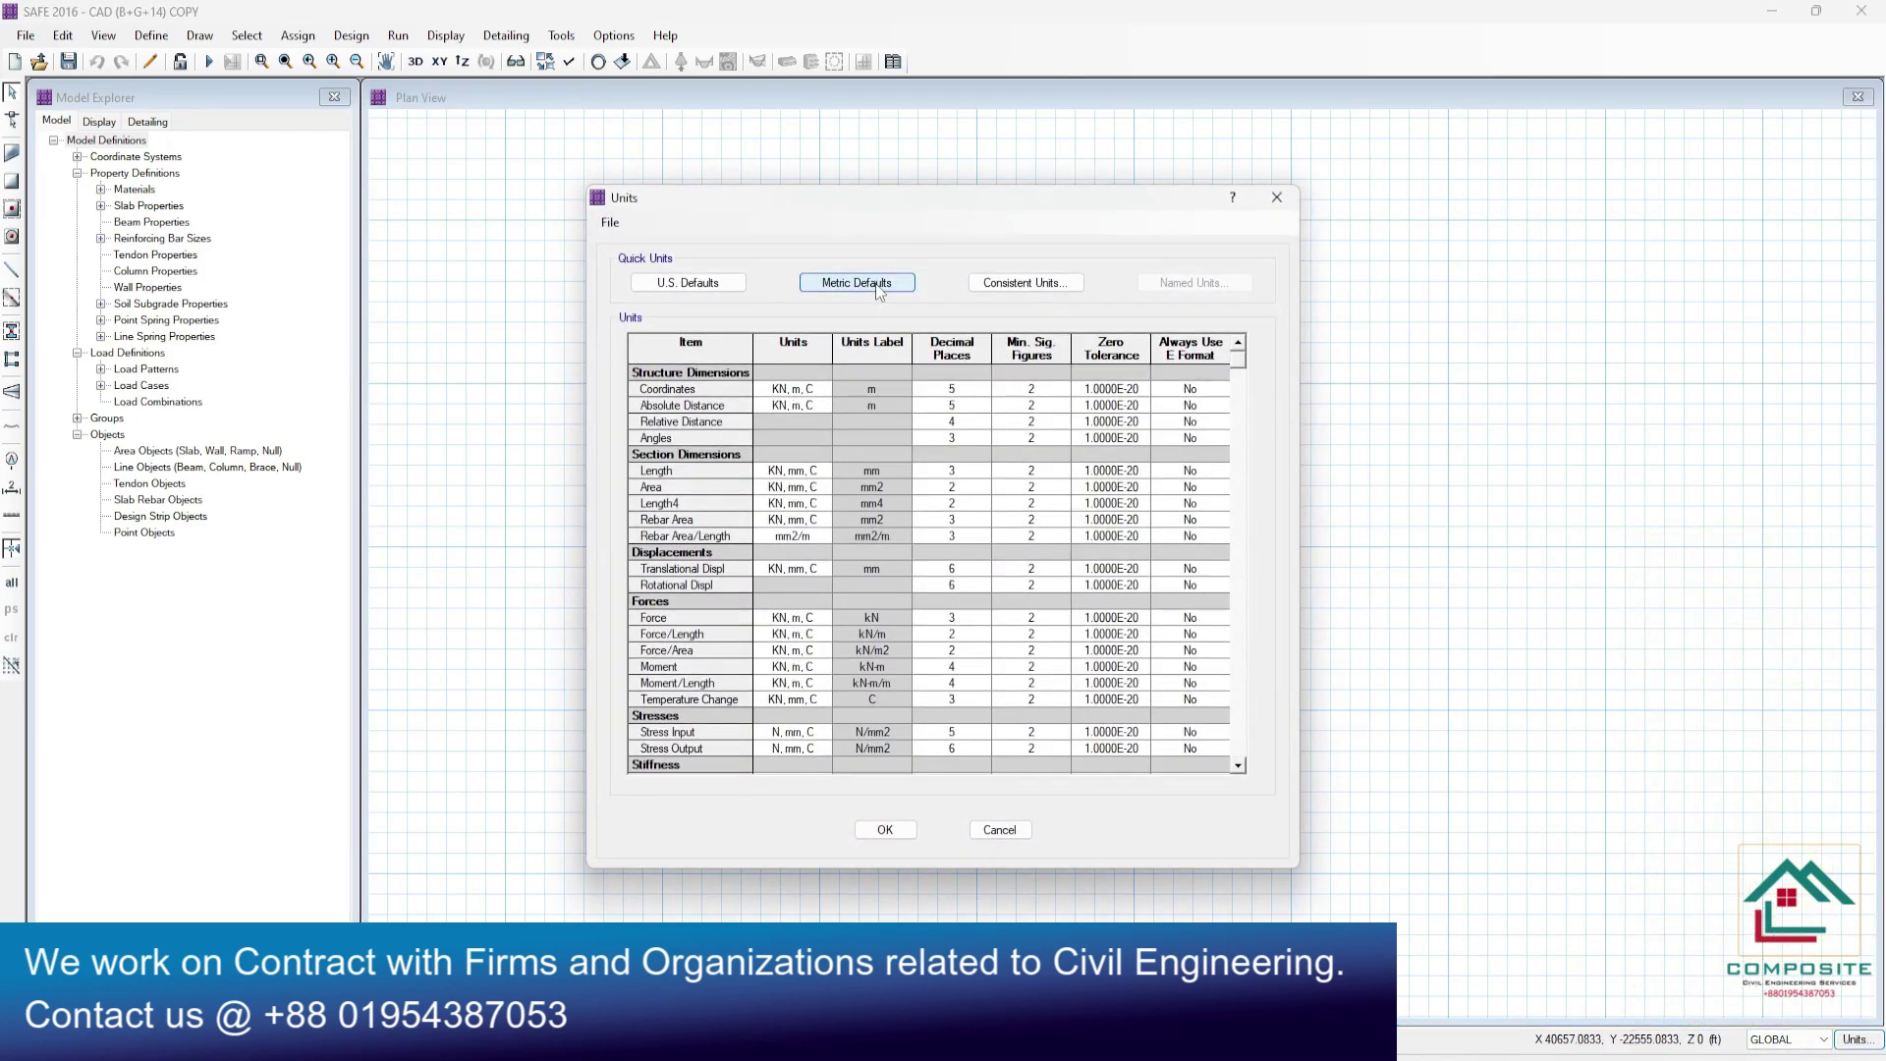
click(885, 830)
- Set the subgrade modulus of the SOIL1 soil property to the 18000 kN/m3 copied from Excel and accept the soil subgrade properties
click(152, 36)
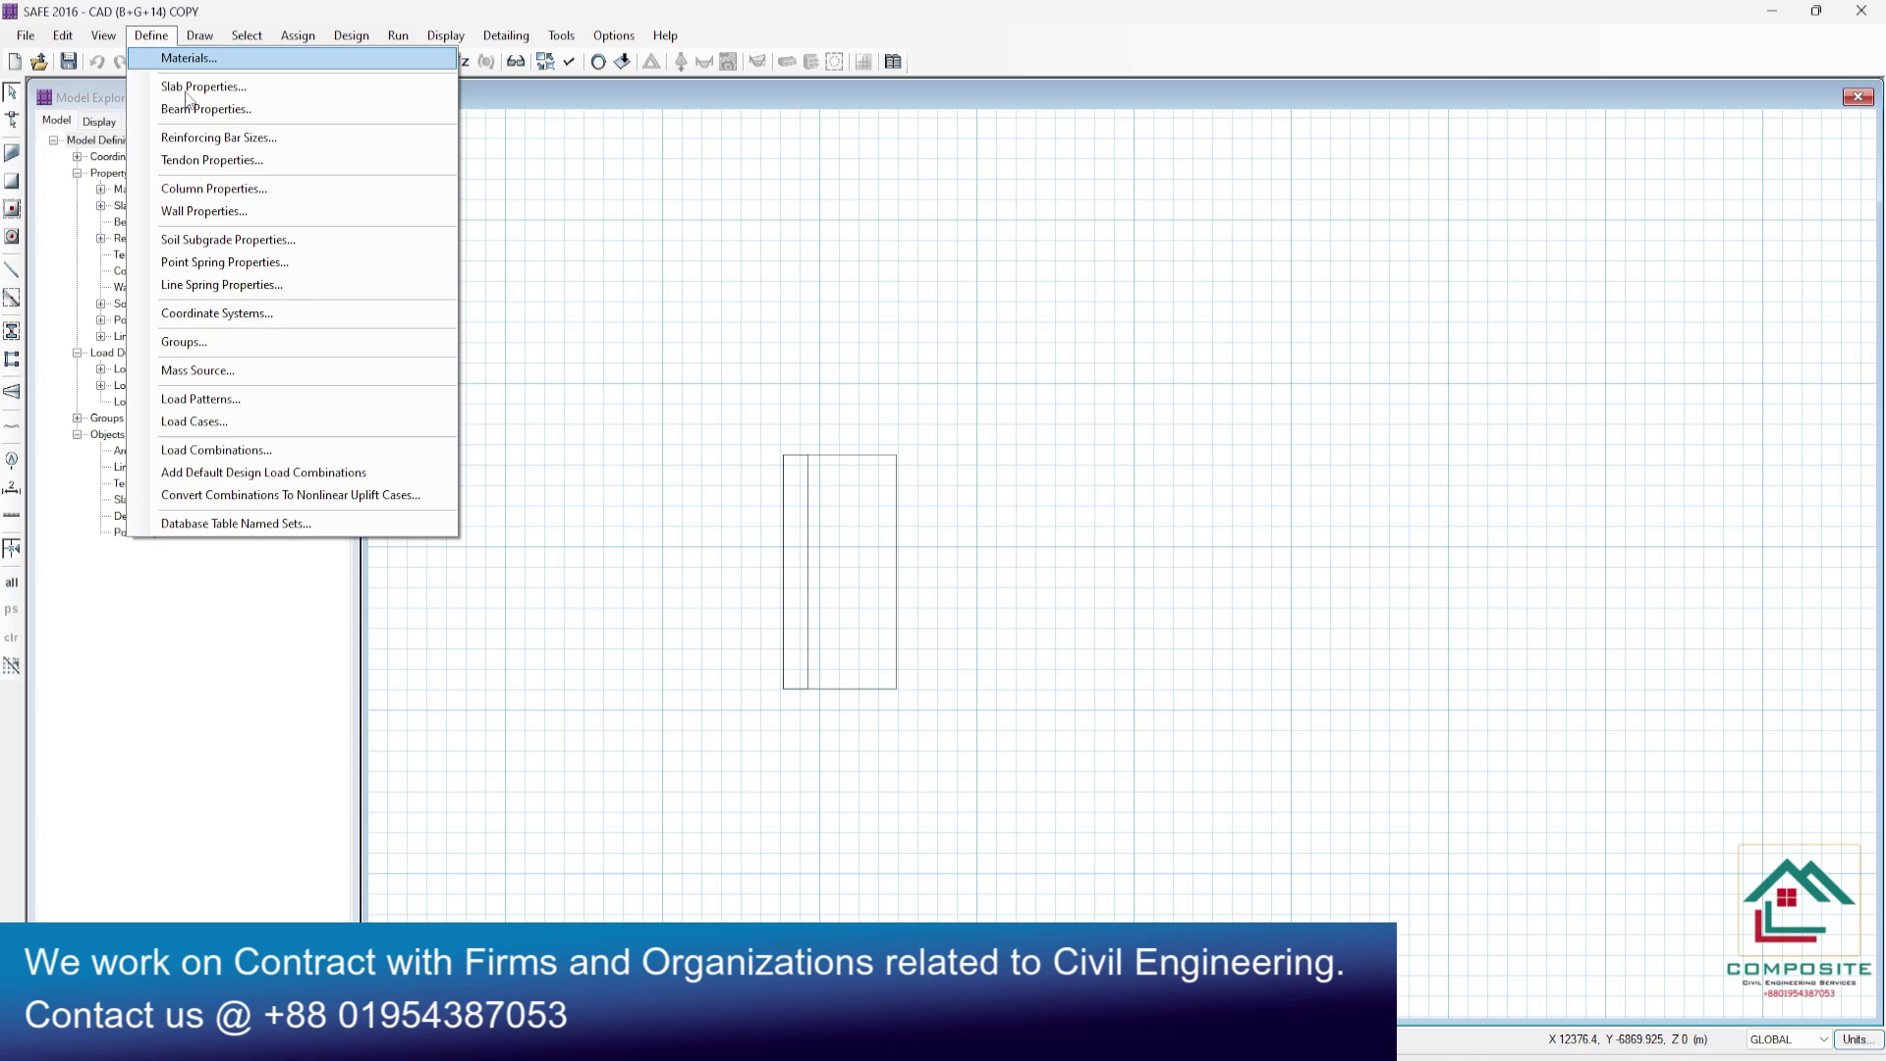
click(255, 247)
click(1073, 523)
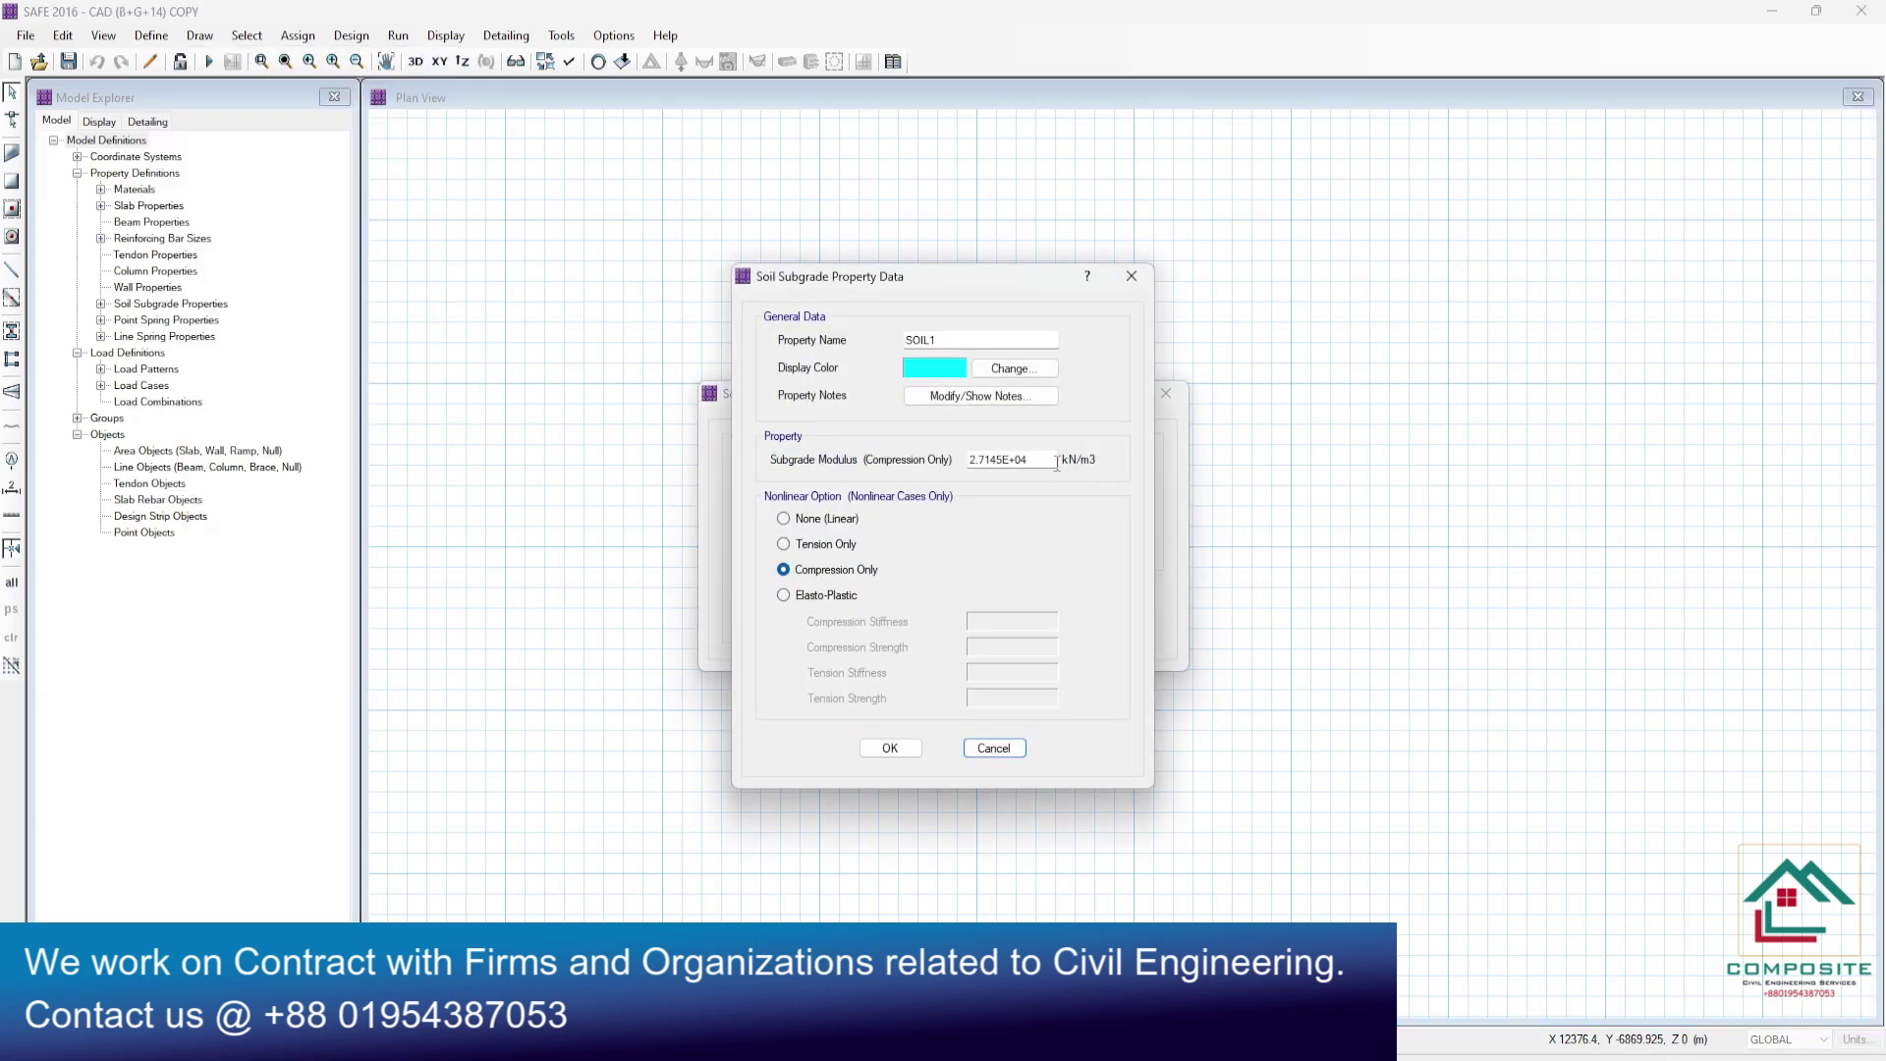
drag(1051, 458, 801, 469)
key(End)
key(alt+Tab)
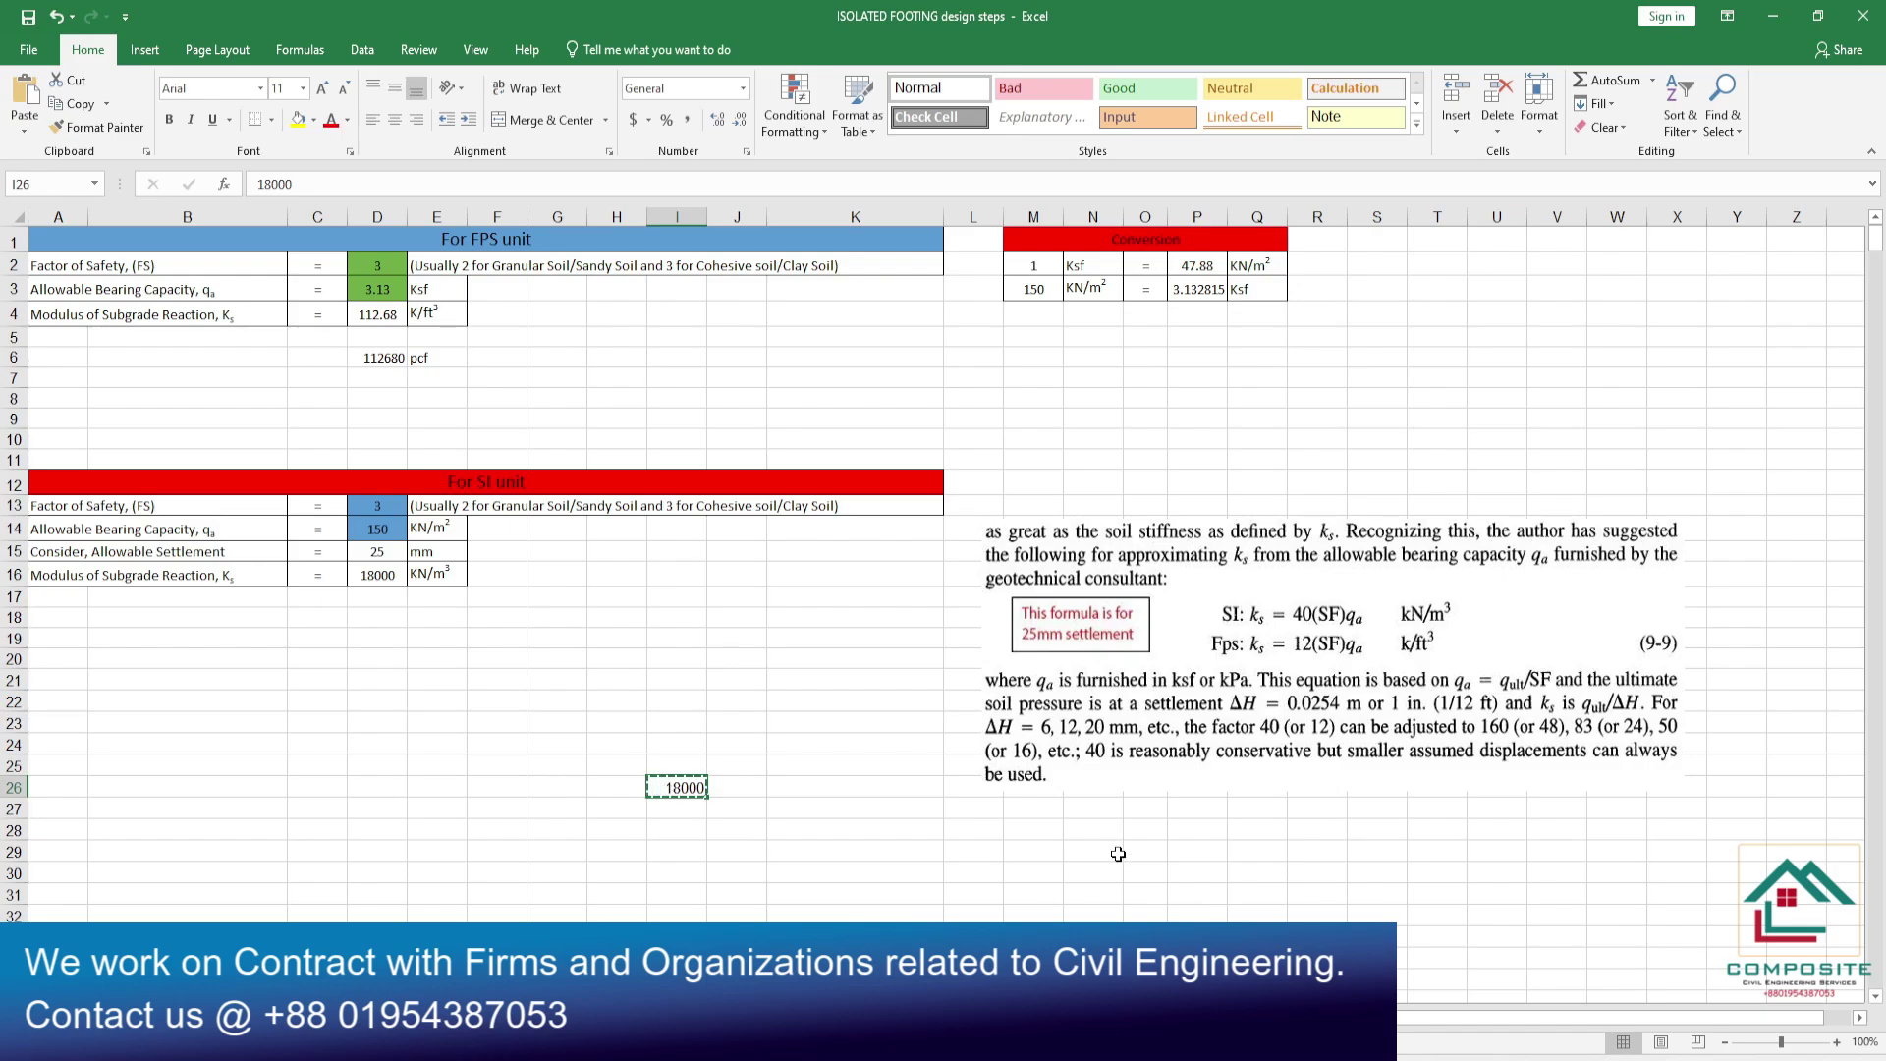
key(alt+Tab)
drag(1051, 461, 732, 468)
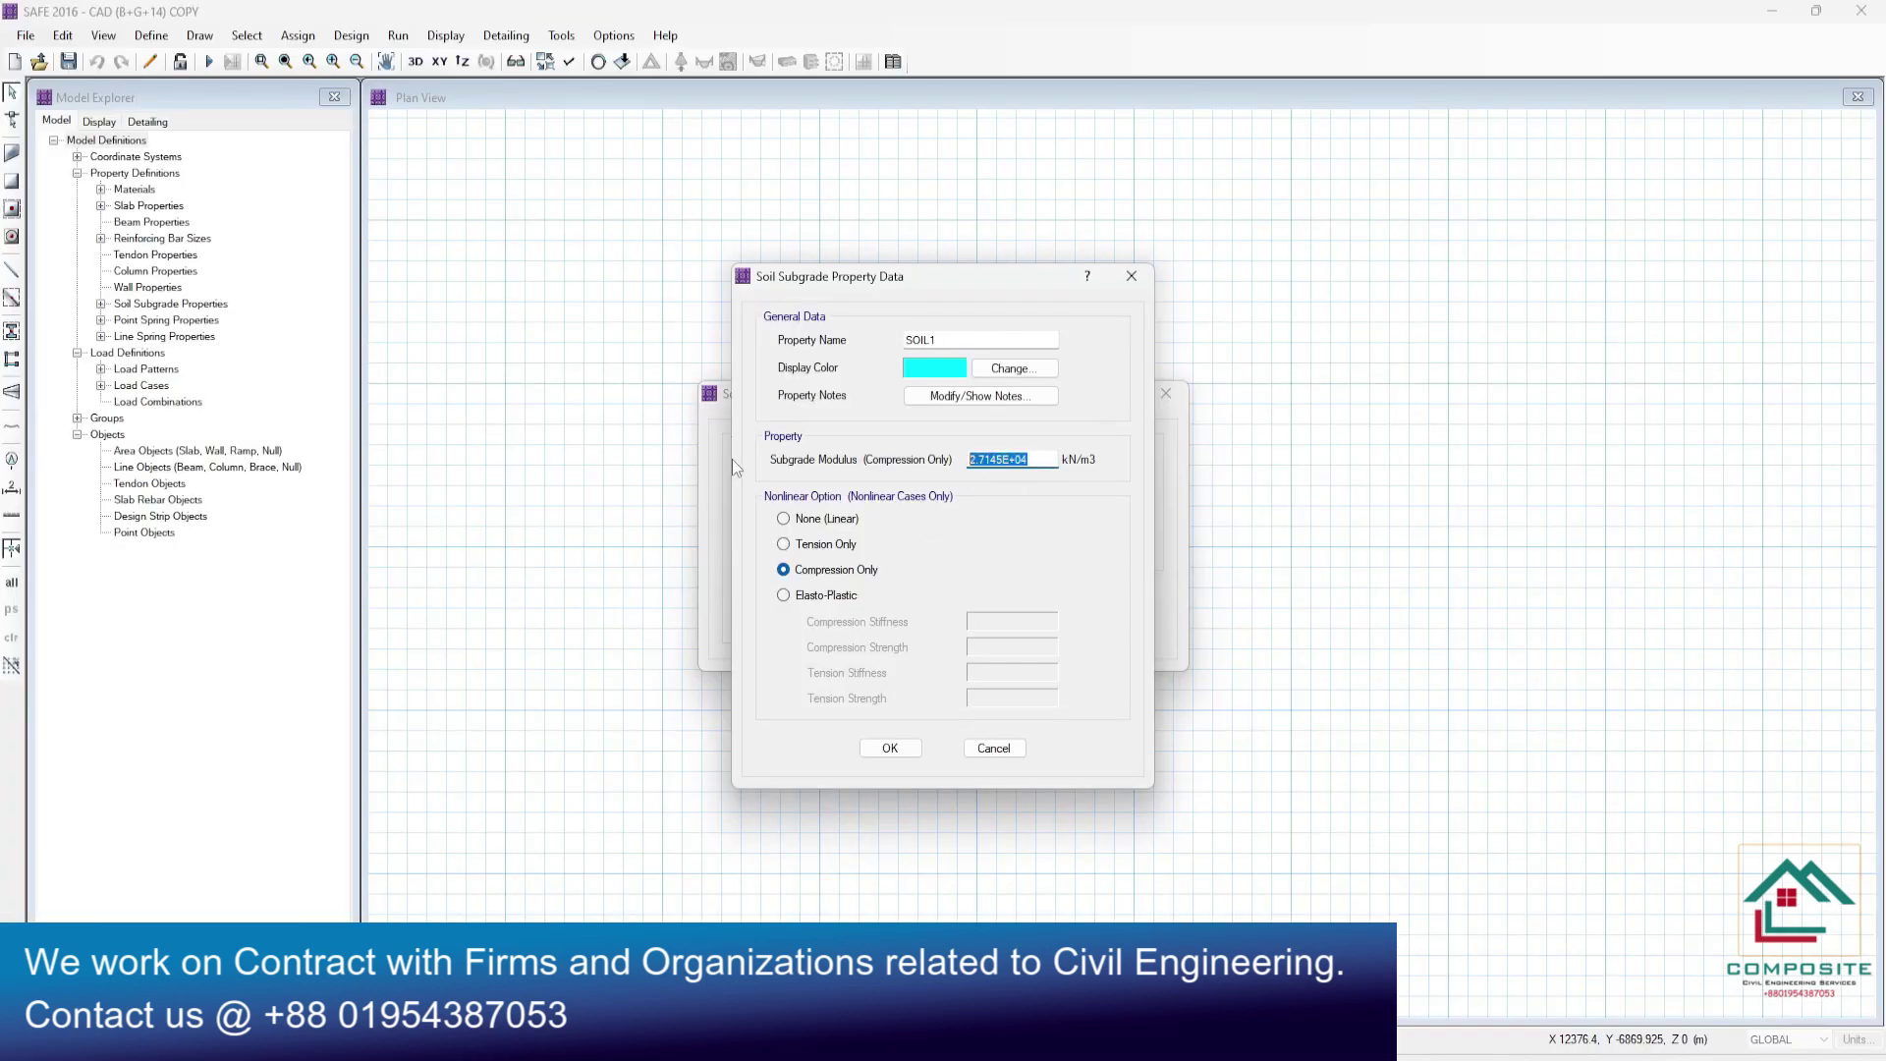
key(ctrl+v)
click(899, 750)
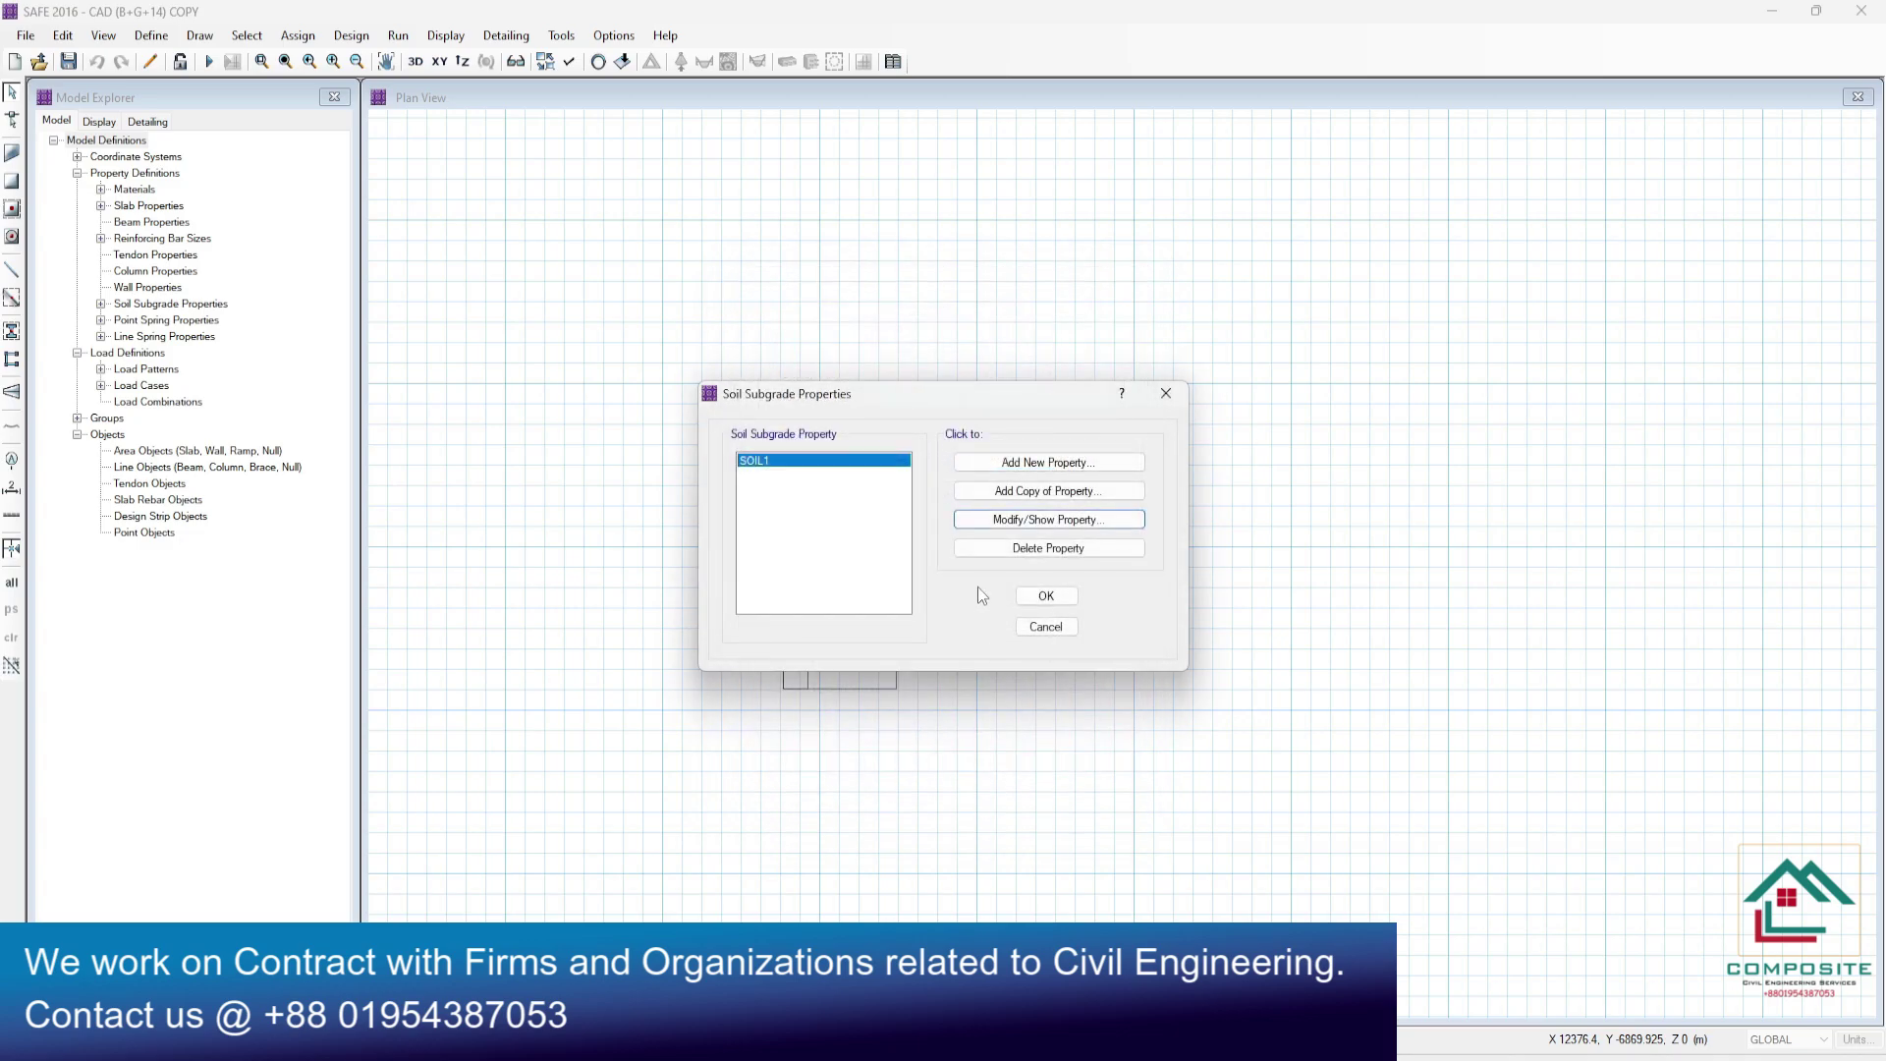
click(1040, 597)
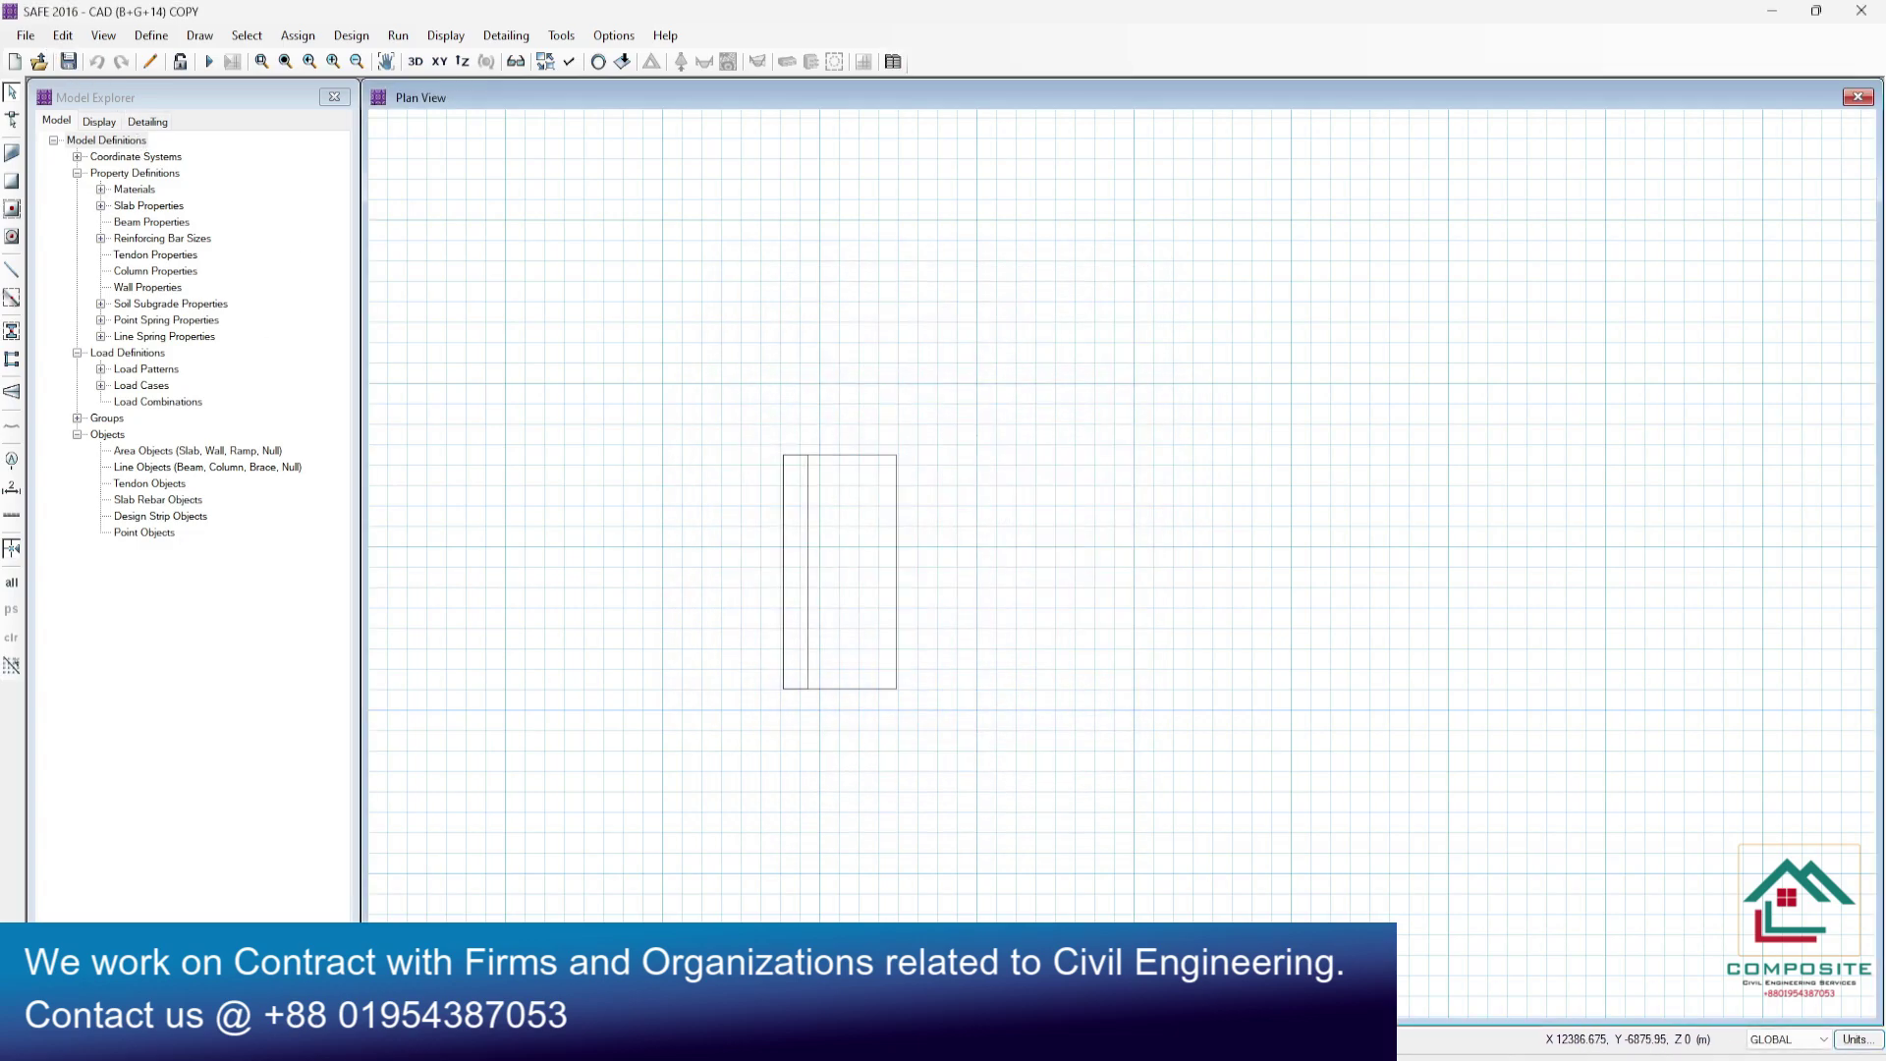
- Switch to the Isolated New sheet in Excel and fill the row 6 footing and column drawing step with yellow
key(alt+Tab)
key(ctrl+Page_Down)
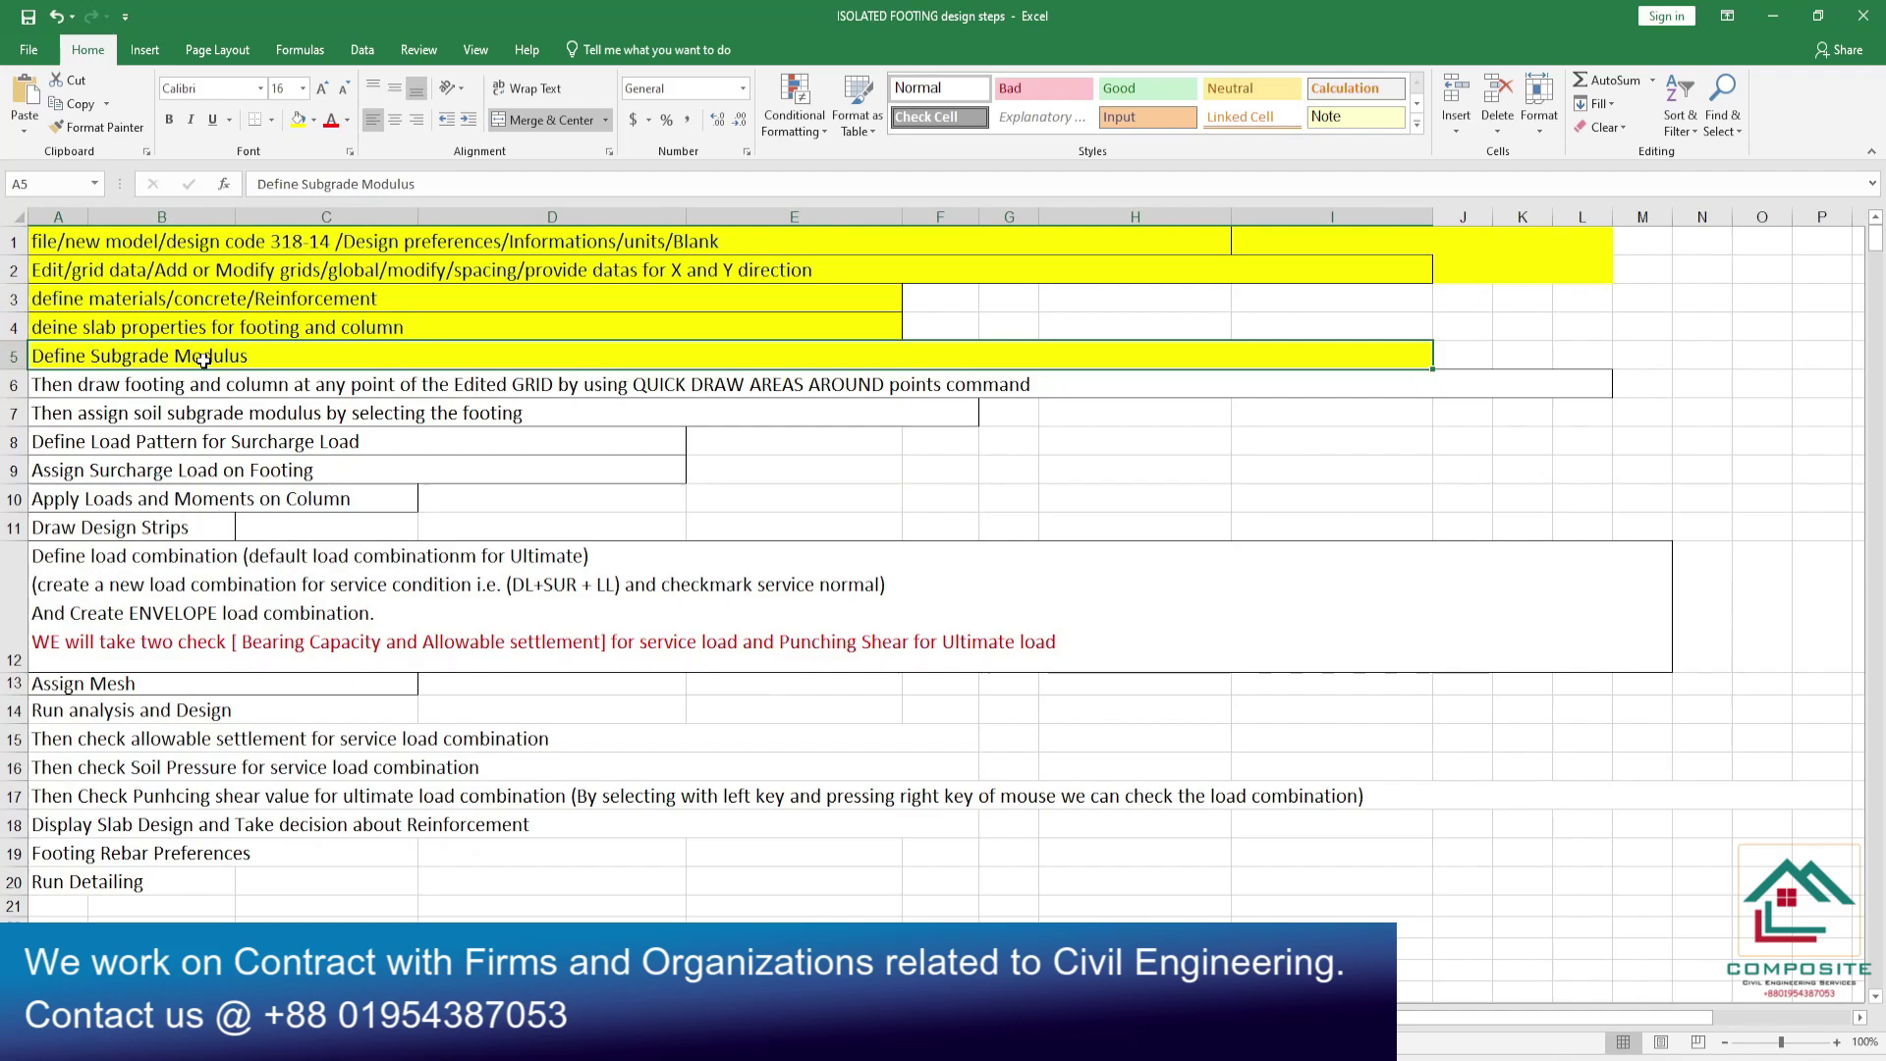
click(167, 389)
click(297, 119)
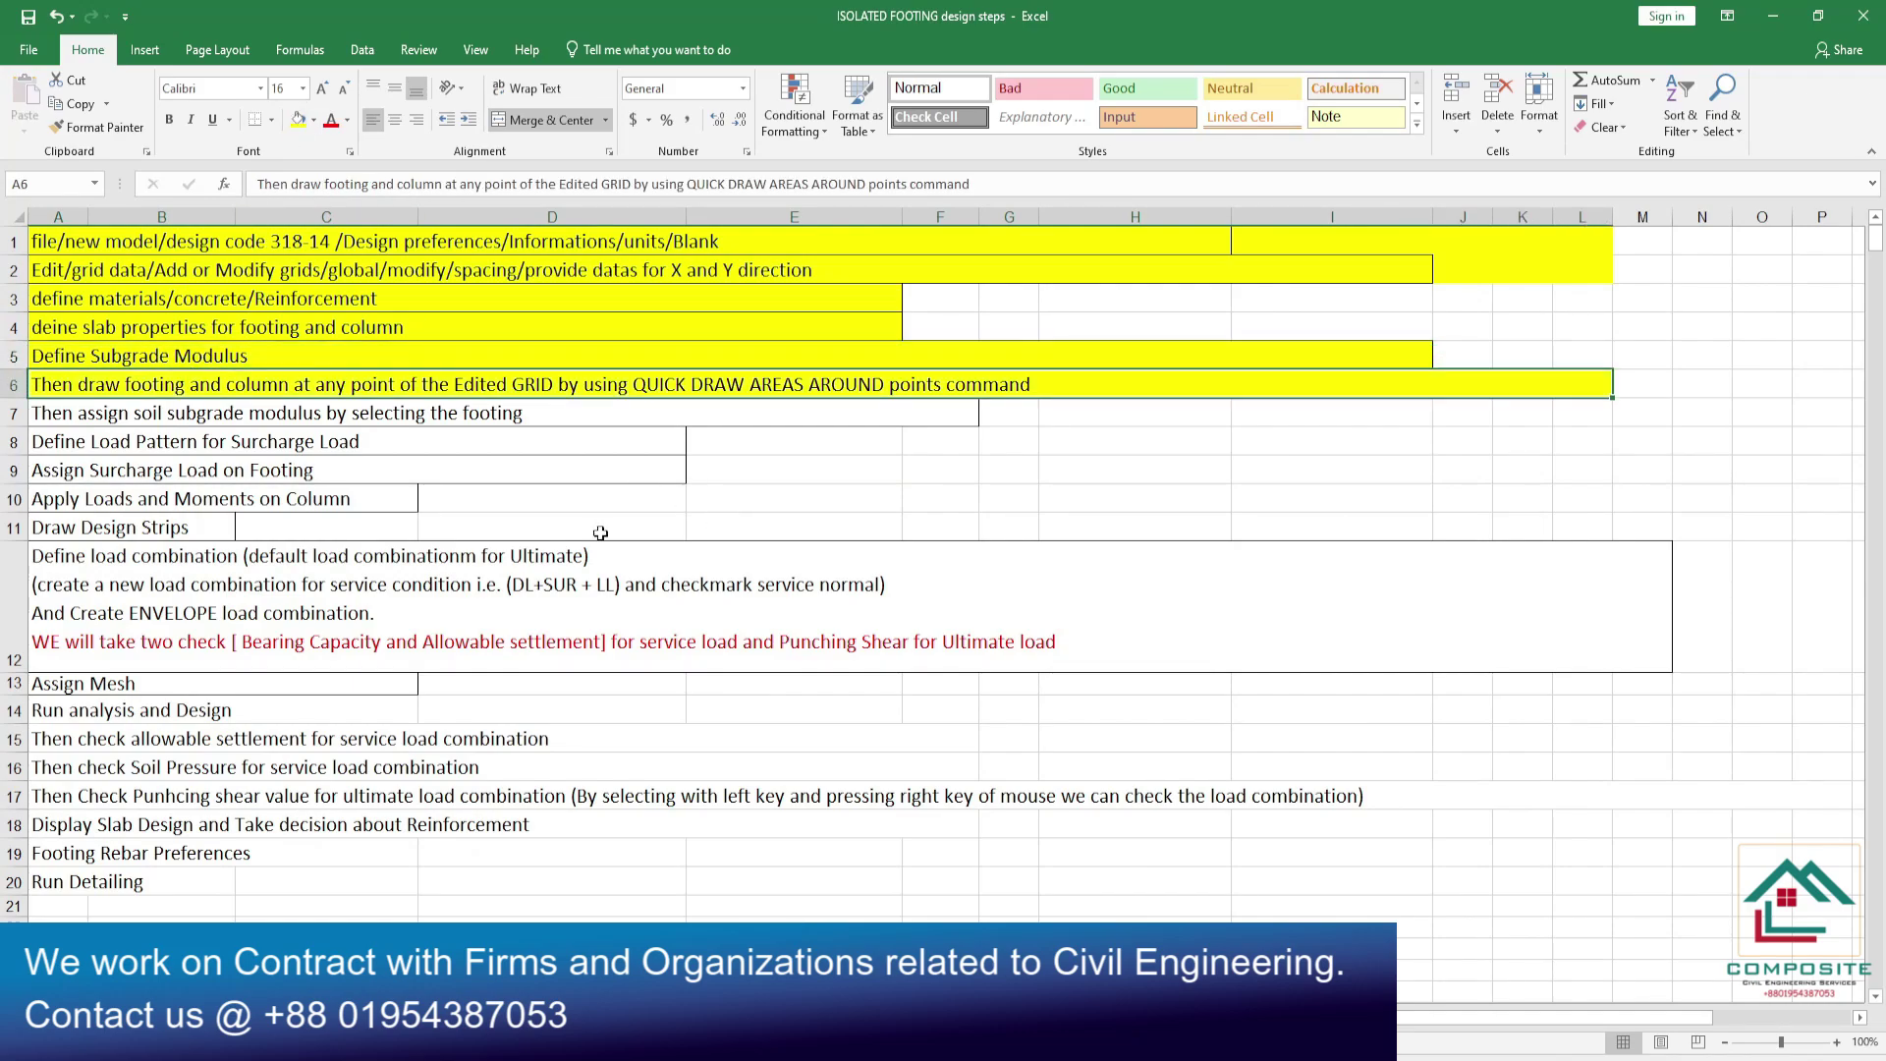
- Return to SAFE and draw a FOOTING slab over the full imported outline, about 1.22 m by 2.44 m
click(1774, 16)
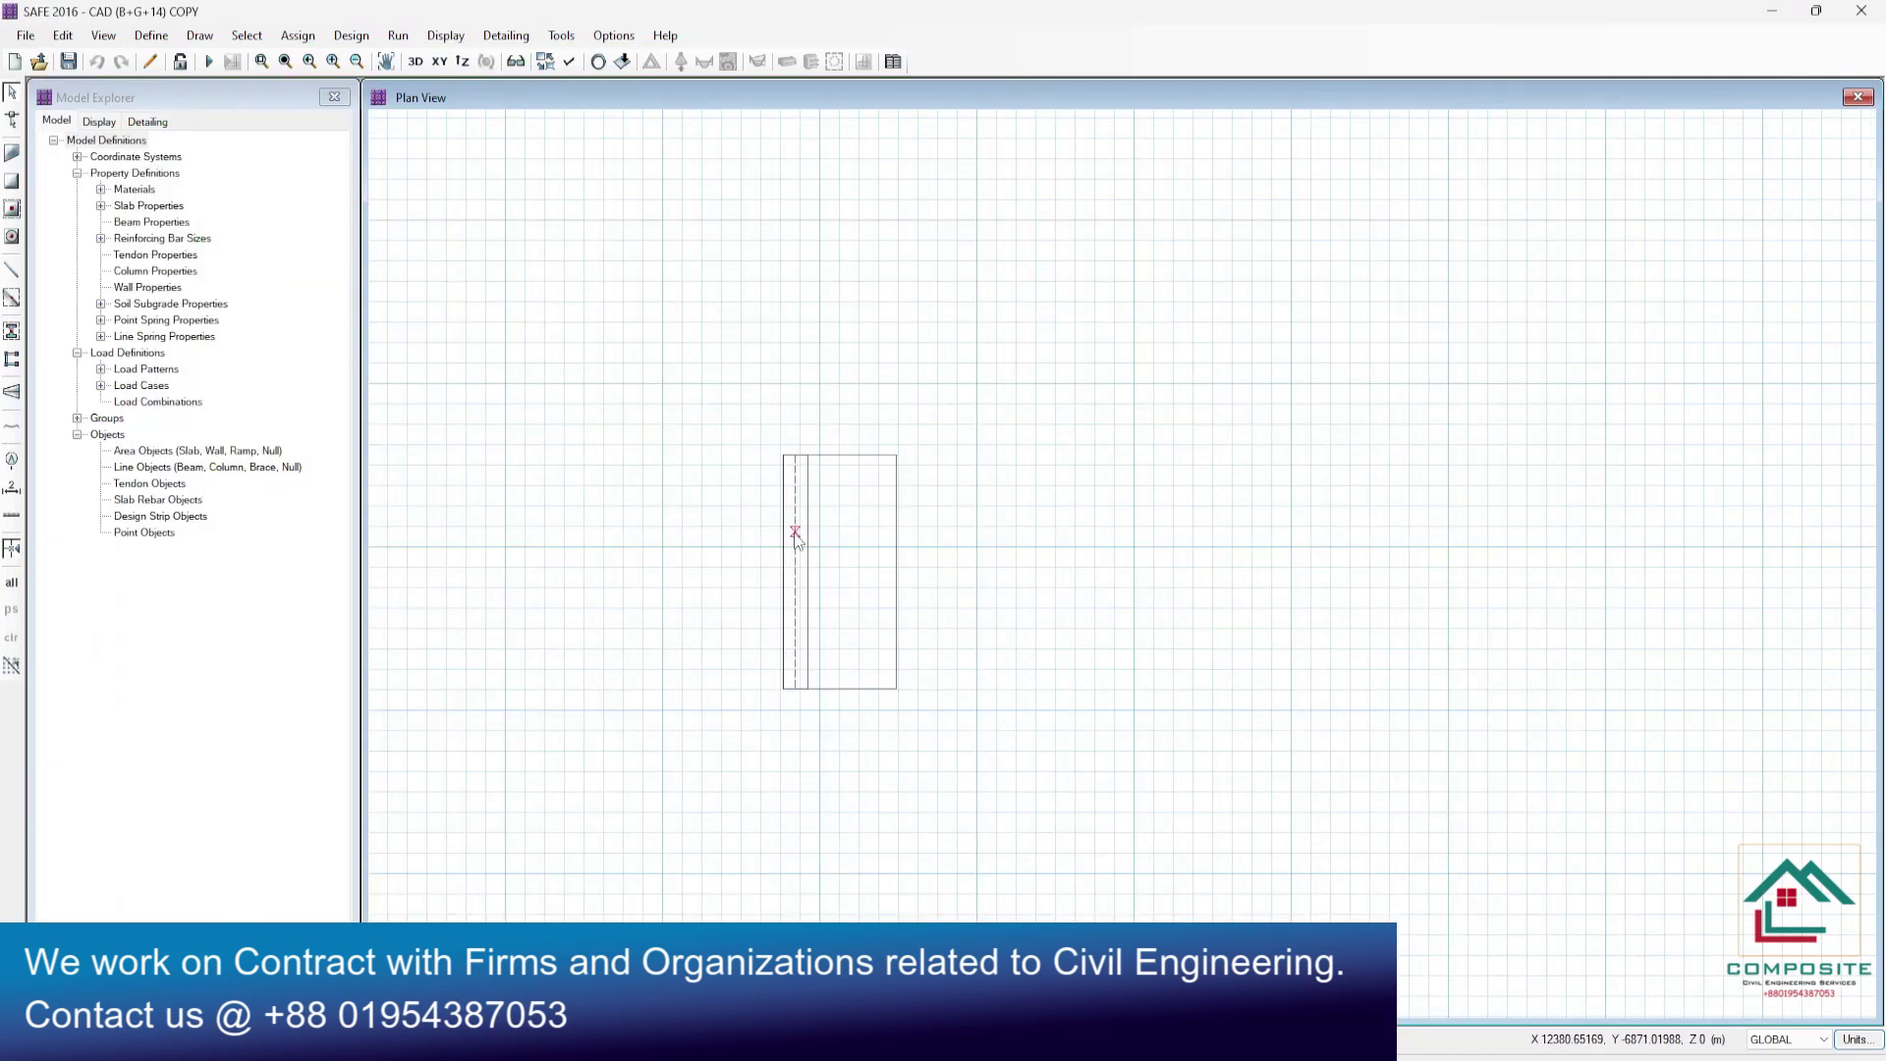
click(14, 153)
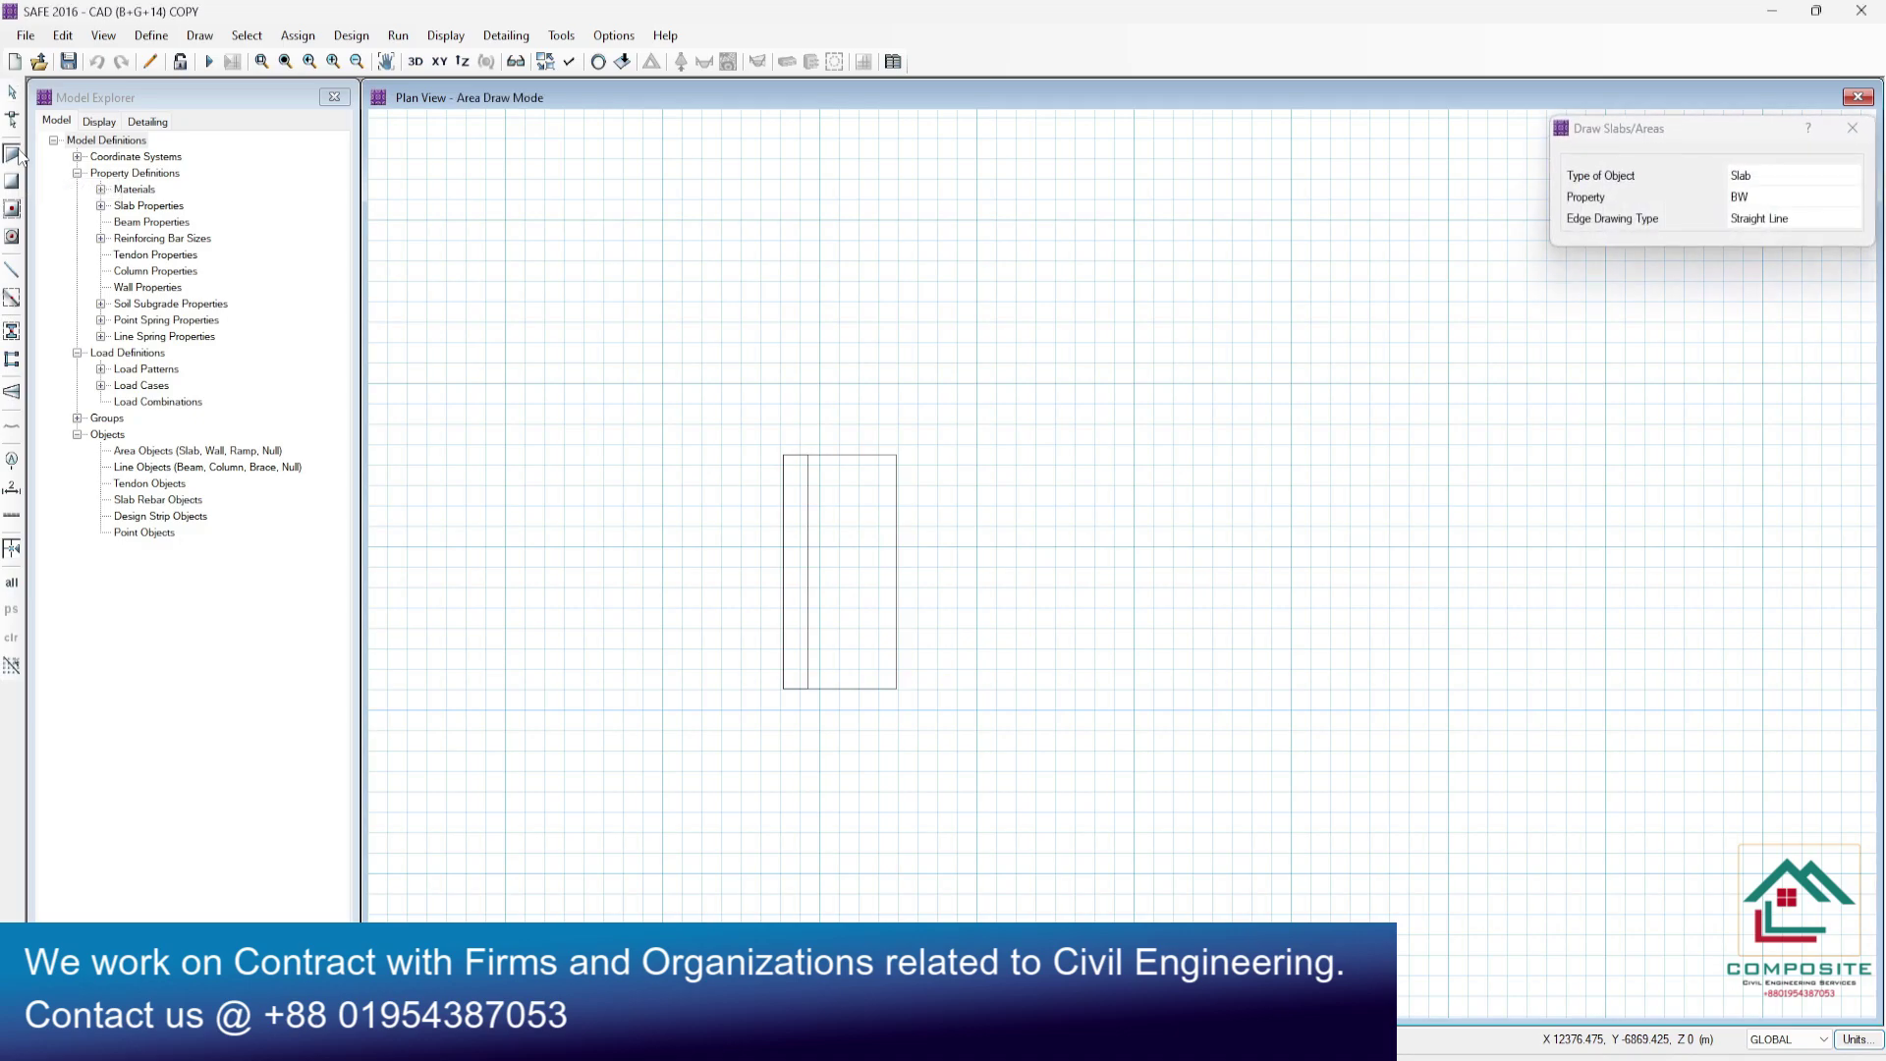
click(1823, 201)
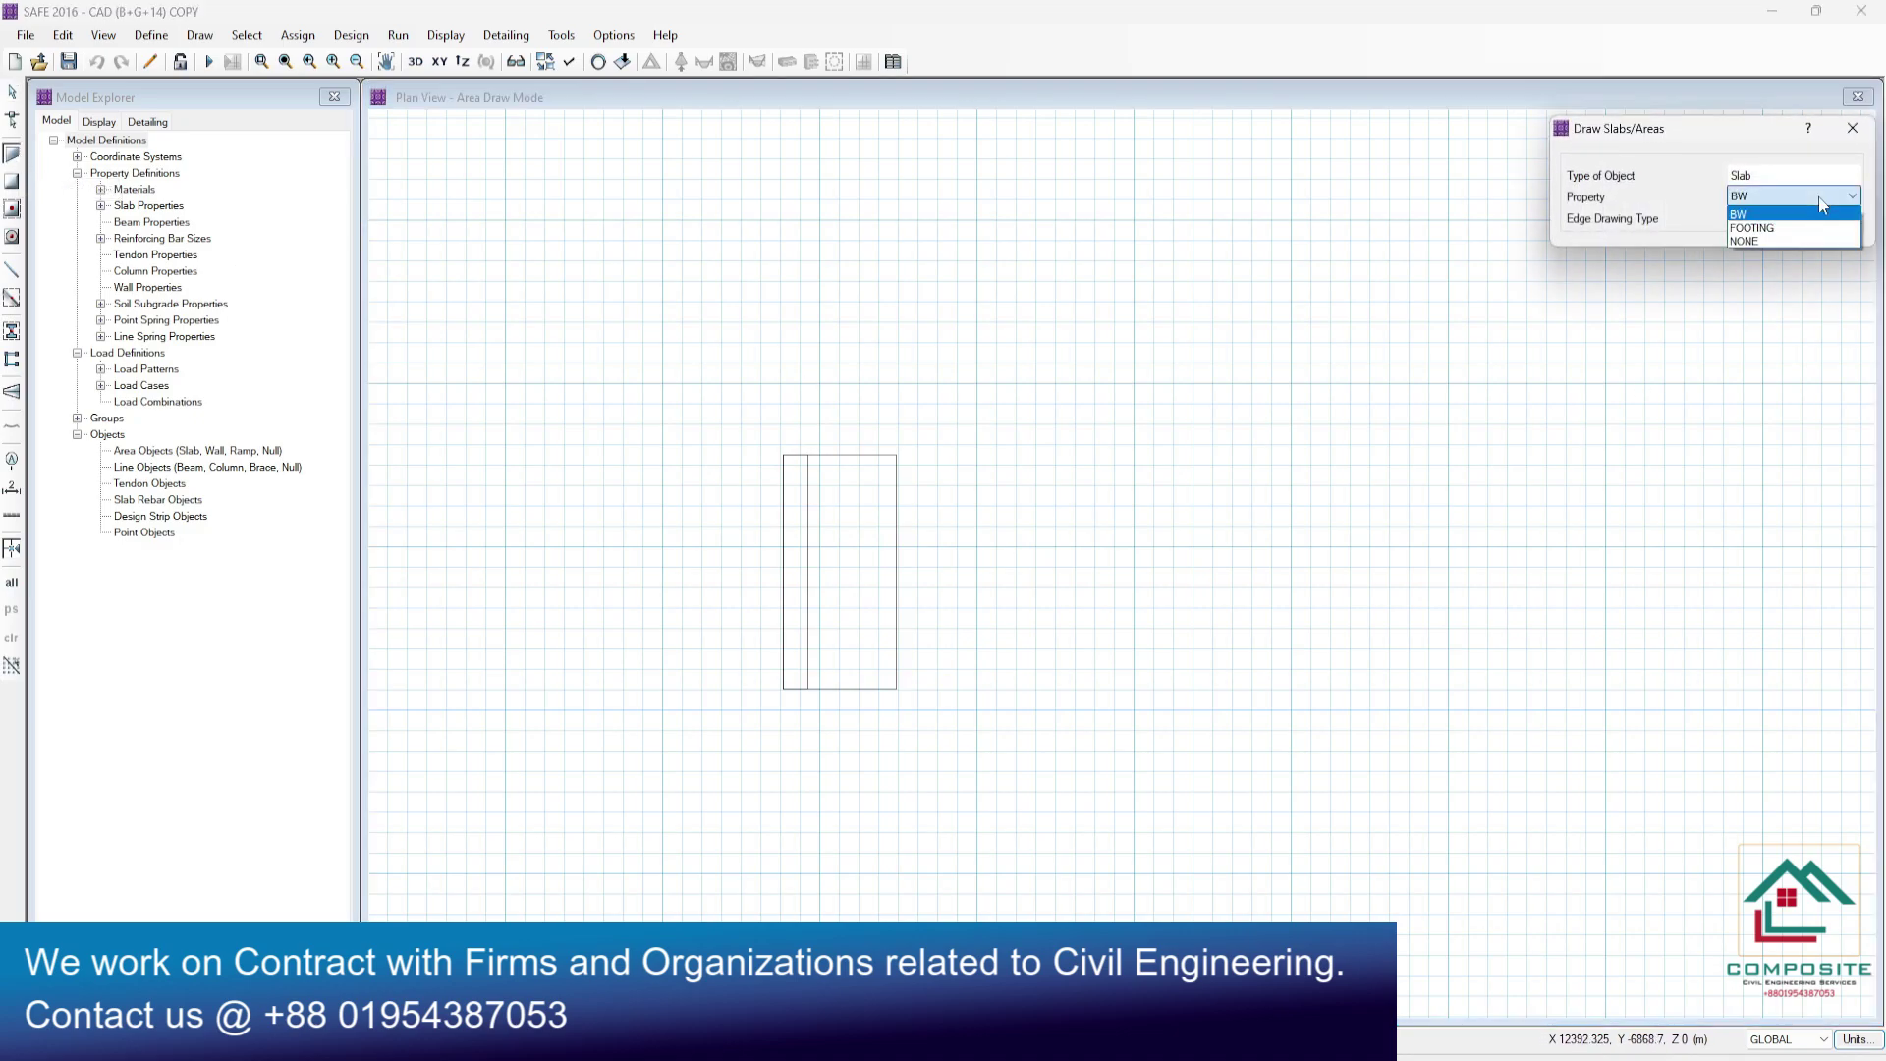
click(1783, 236)
click(783, 454)
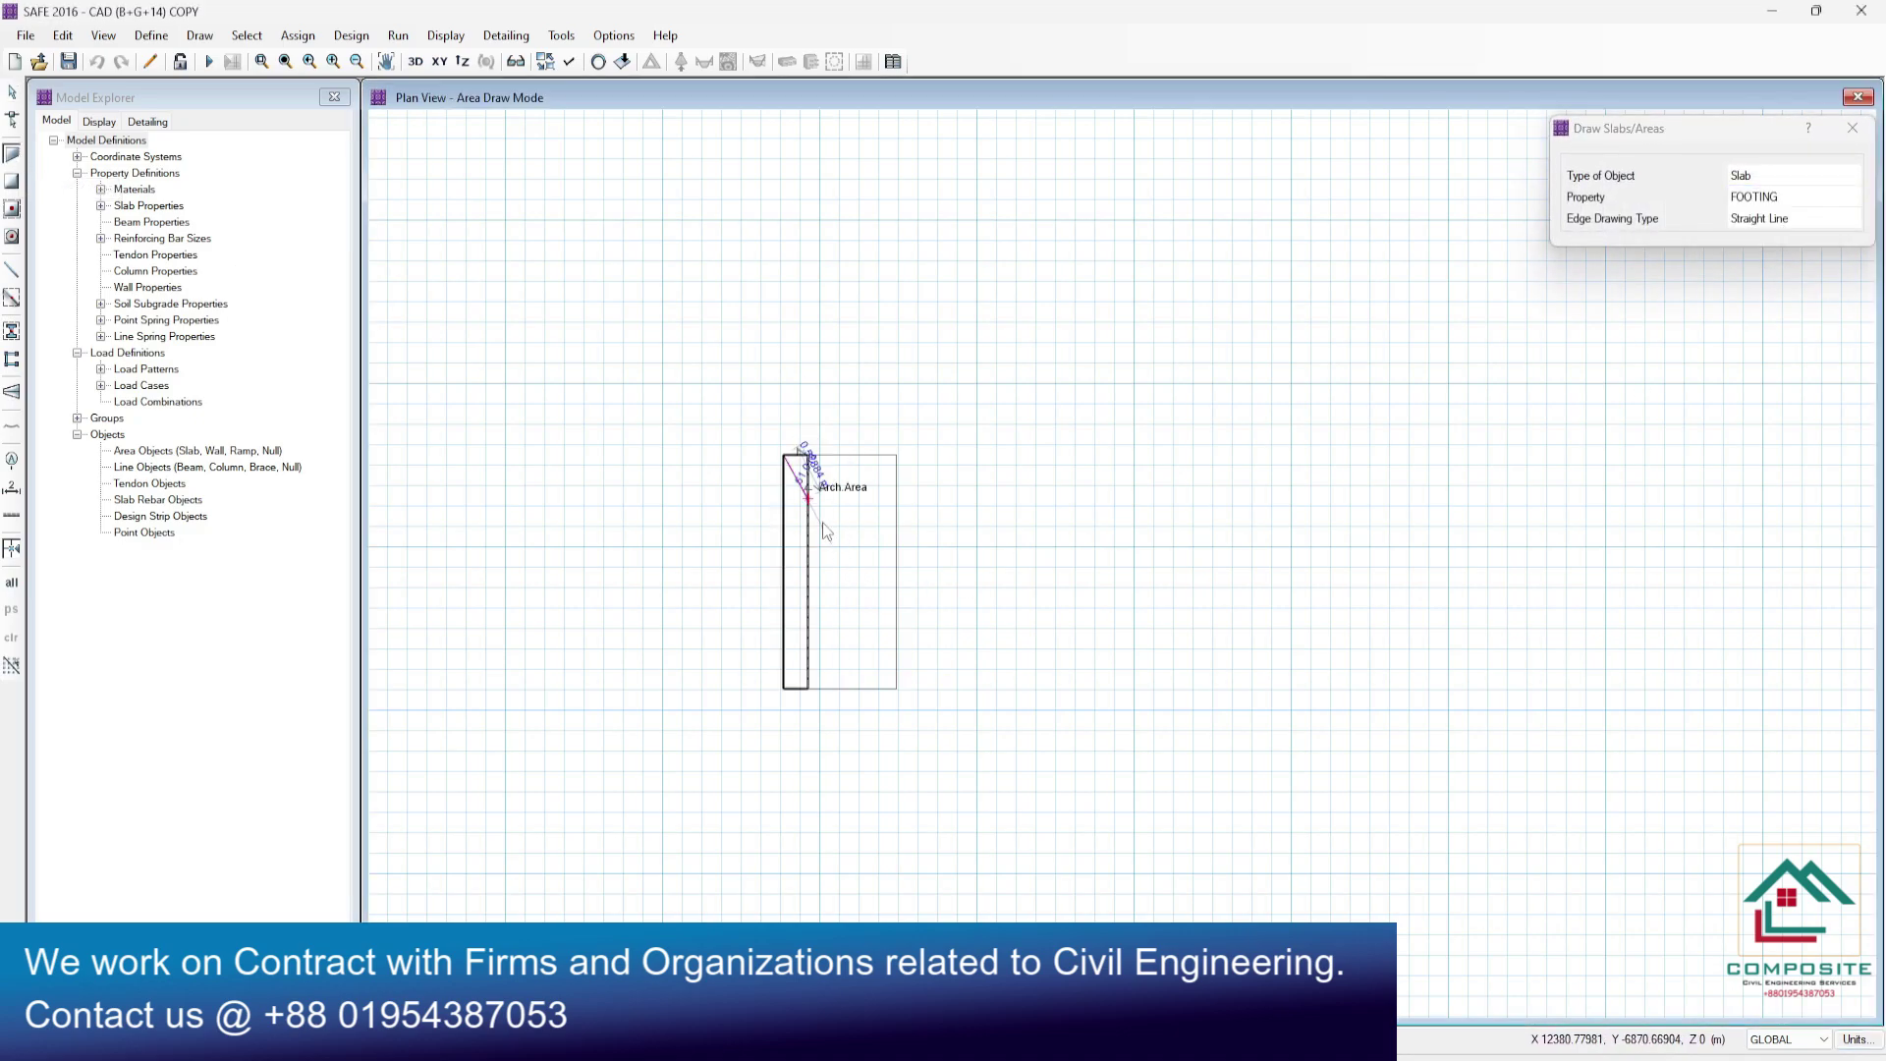
click(896, 455)
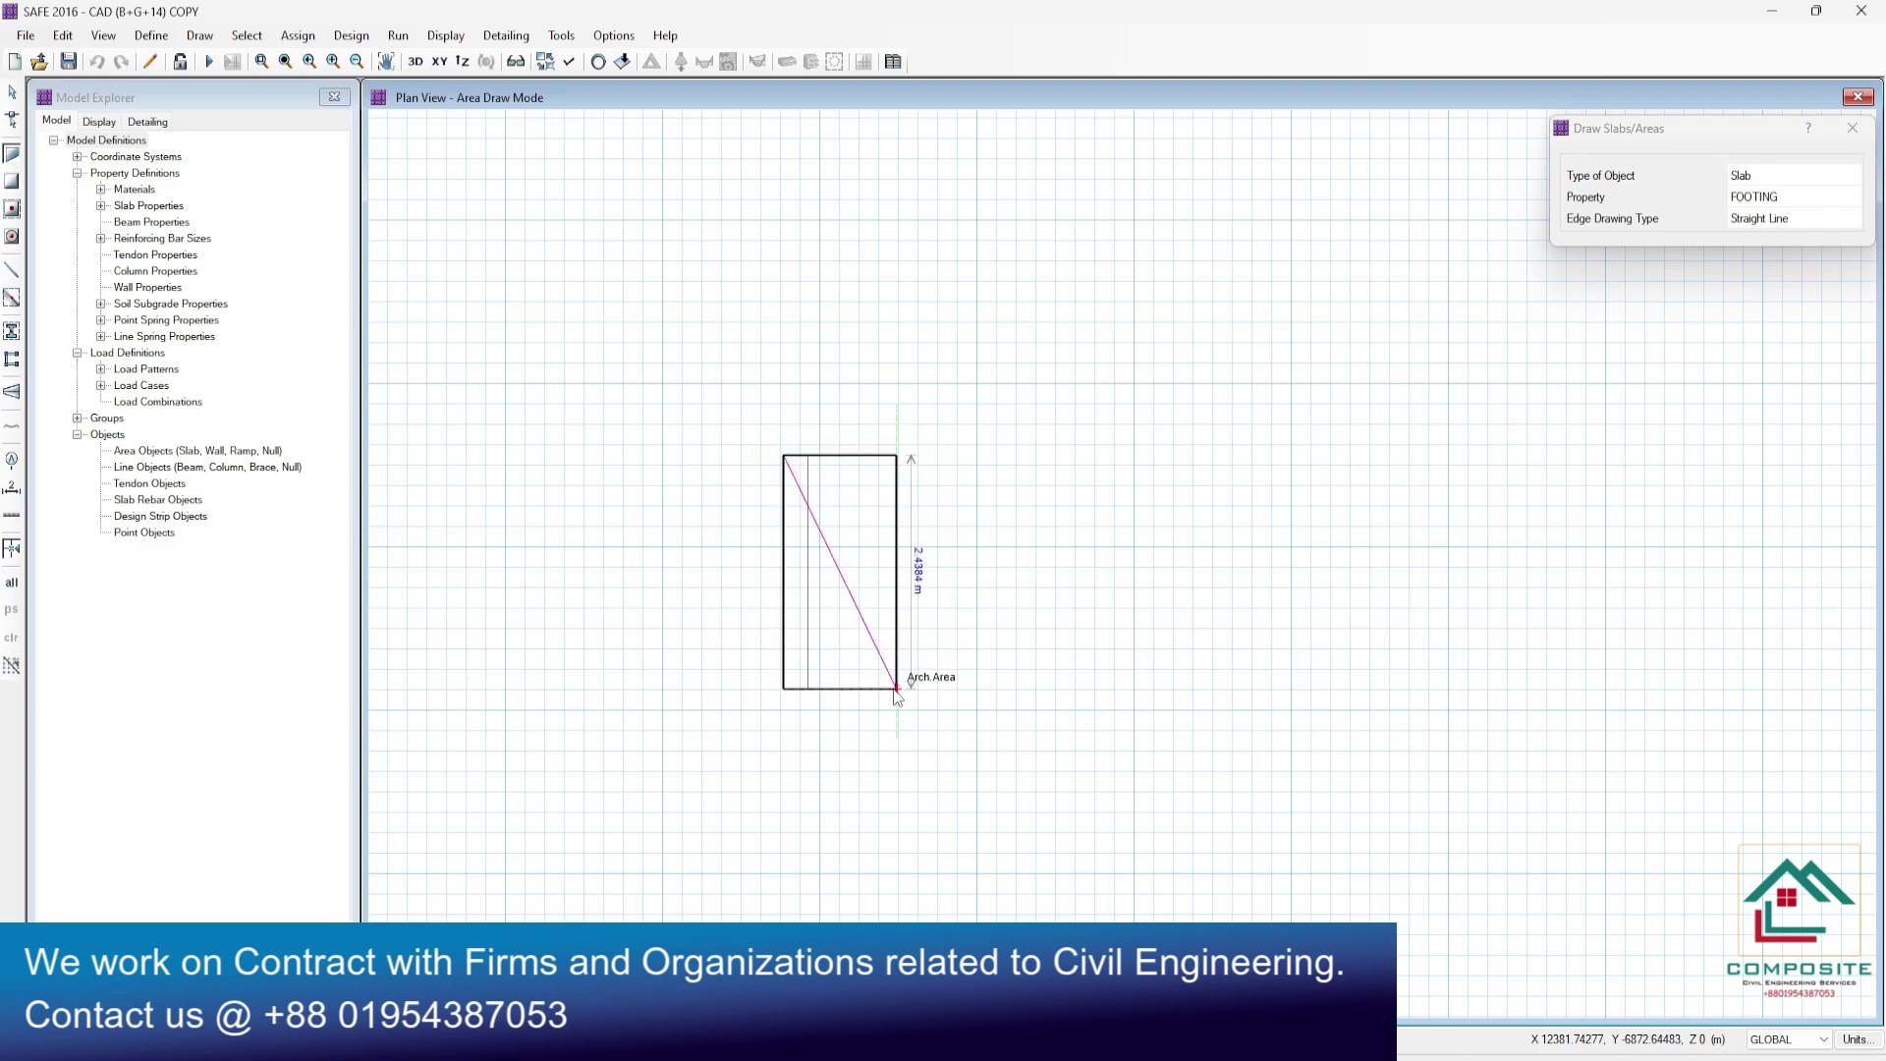
click(896, 689)
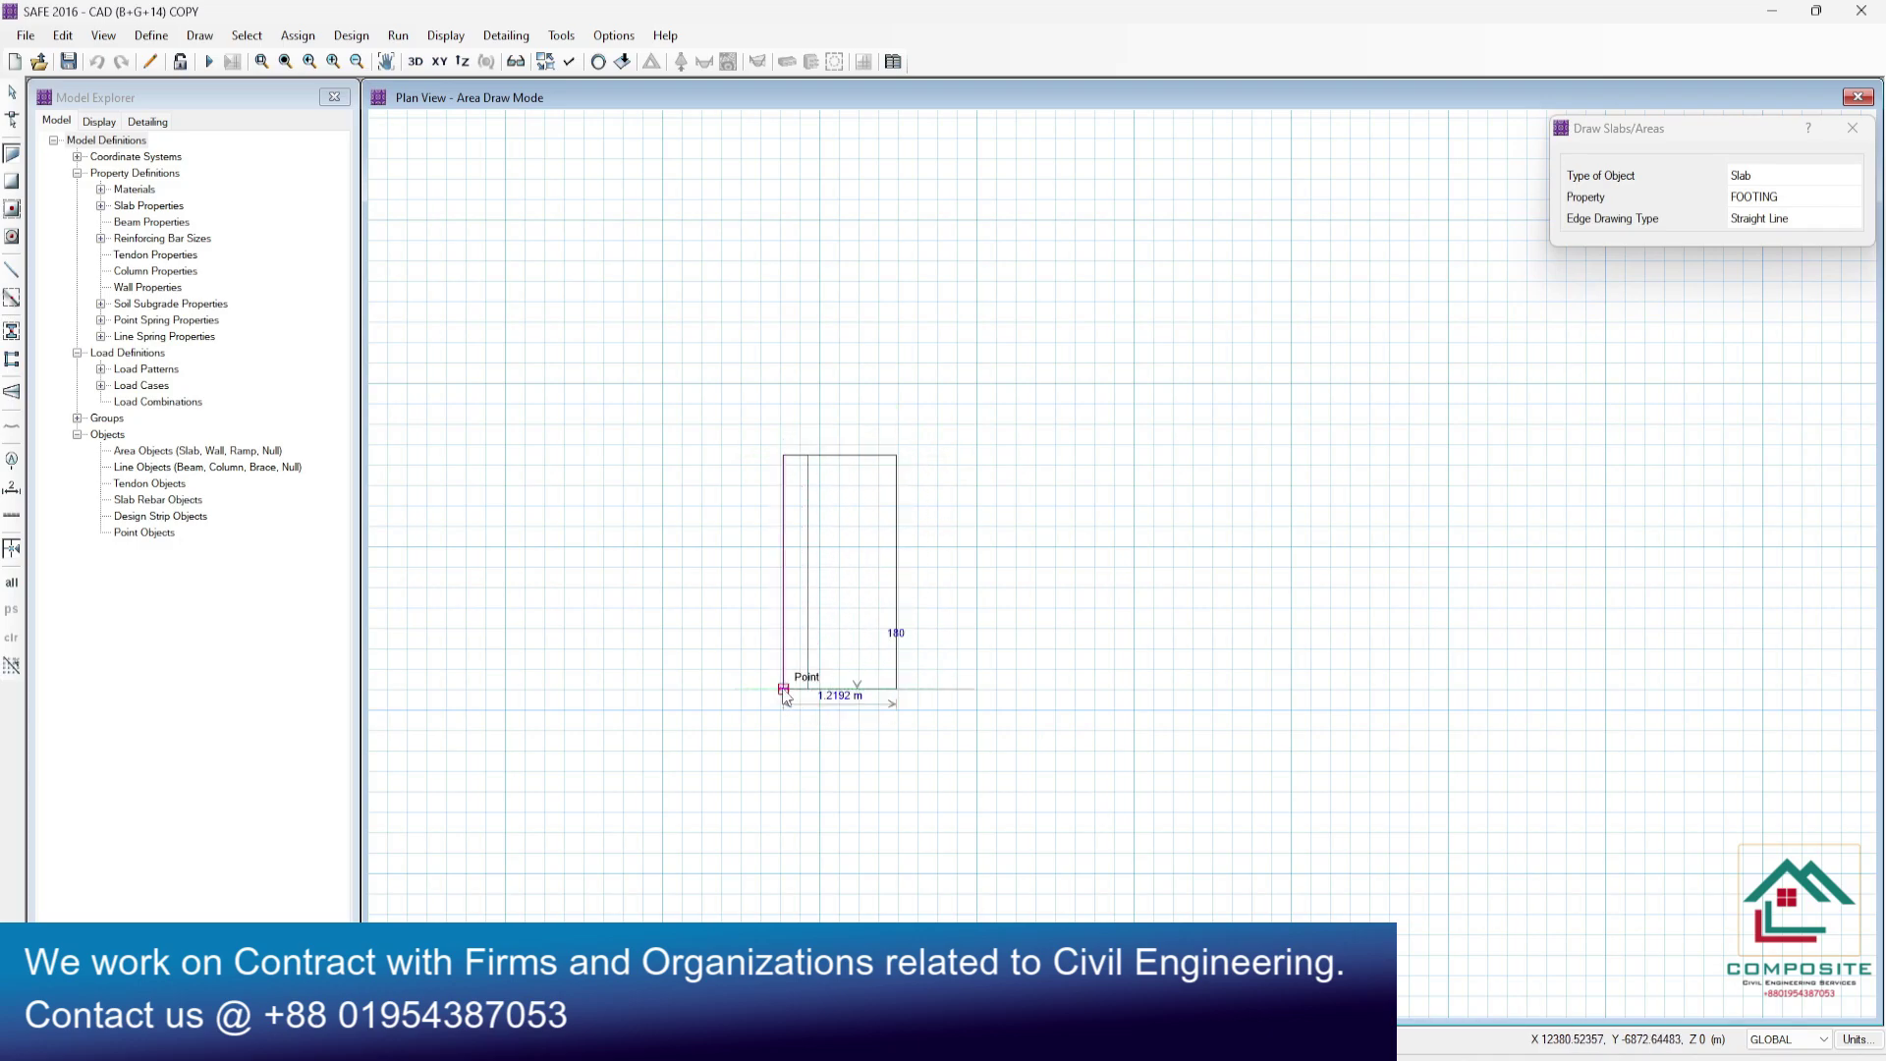
double_click(782, 689)
- Draw a BW slab over the narrow wall strip along the footing's left edge, about 0.26 m by 2.44 m
scroll(895, 689, up, 1)
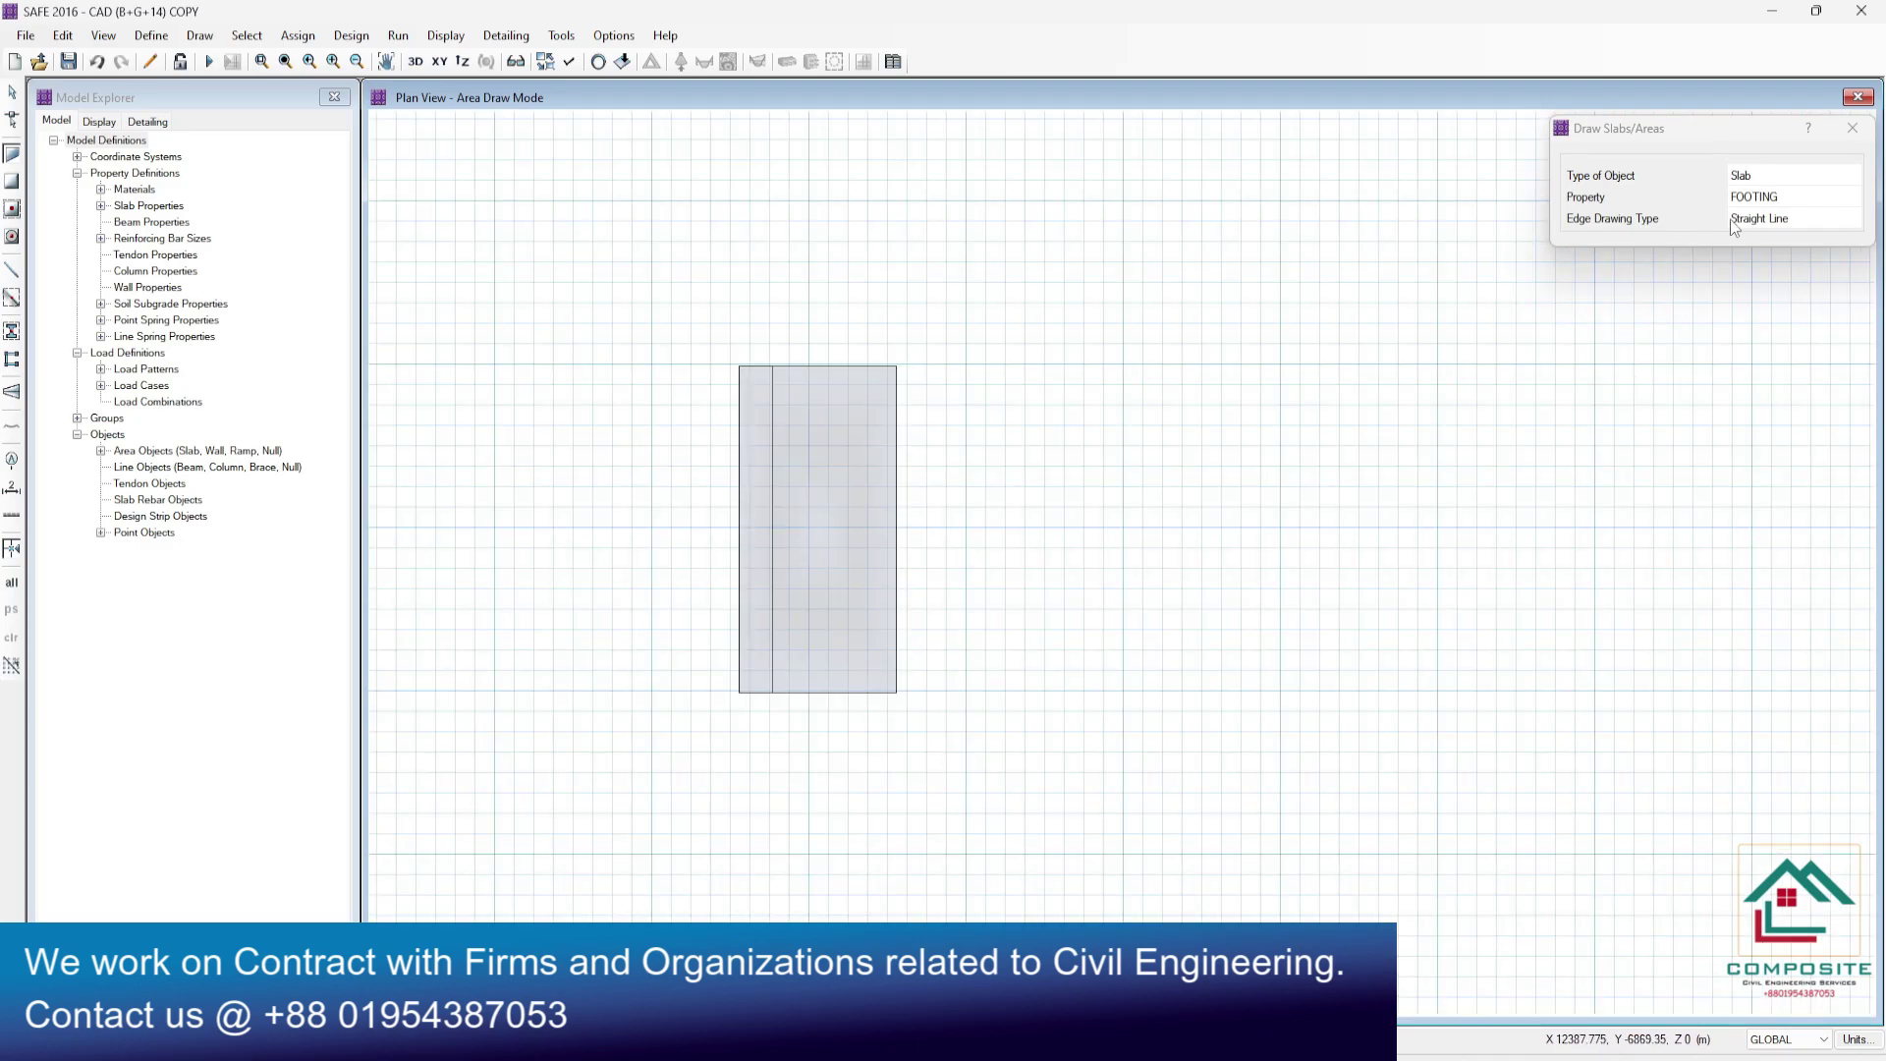
click(1768, 196)
click(1744, 214)
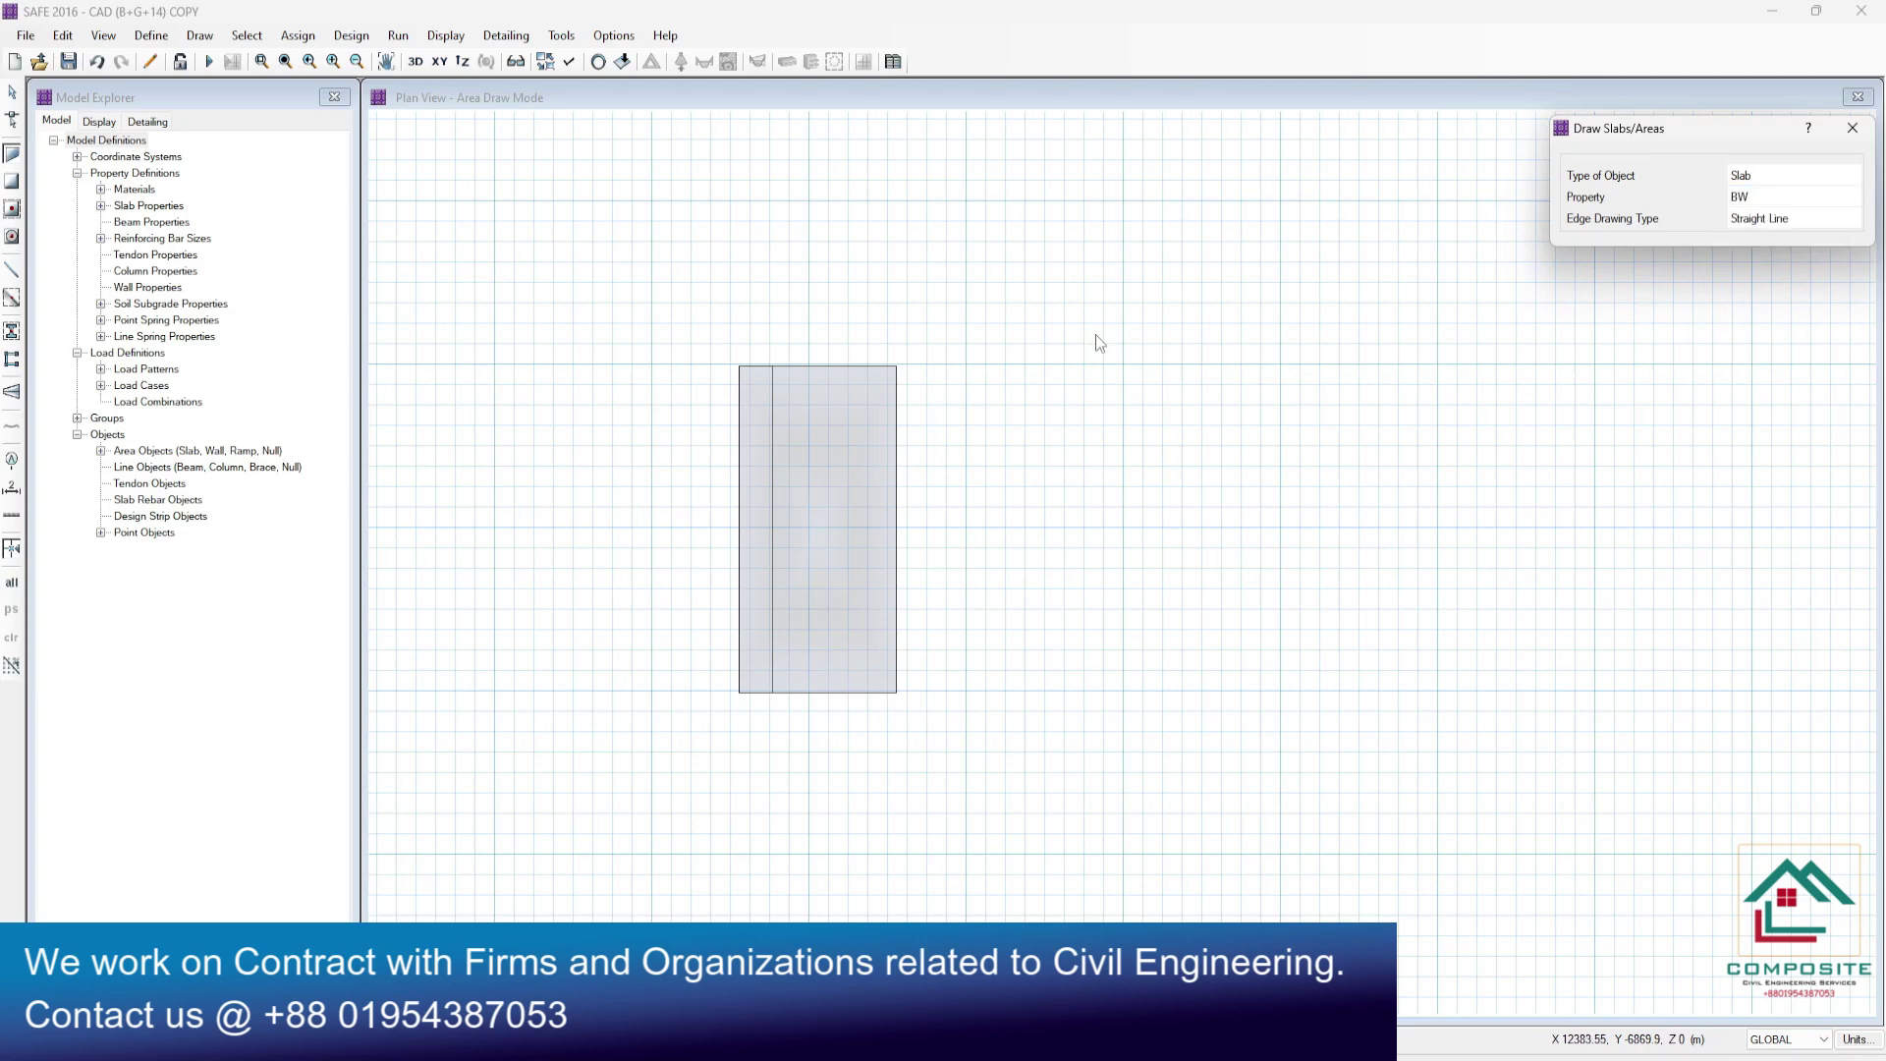
click(739, 366)
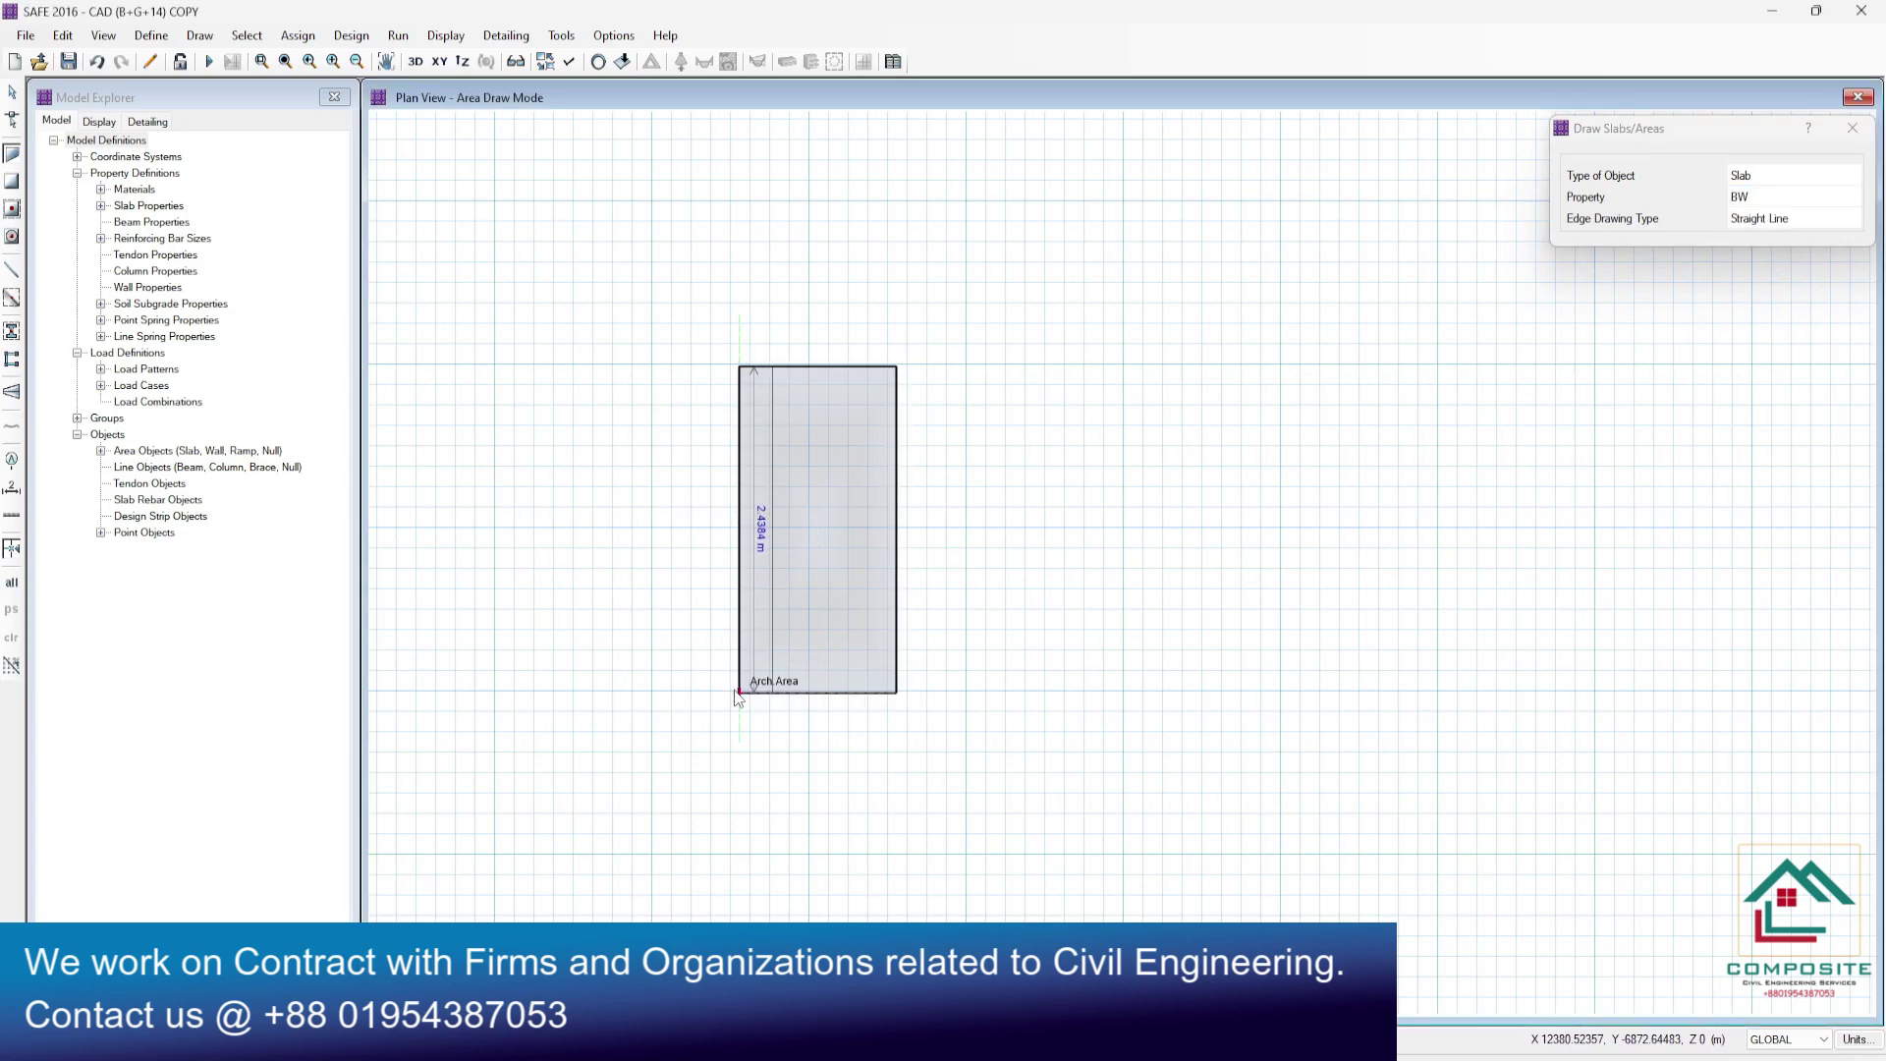
click(740, 693)
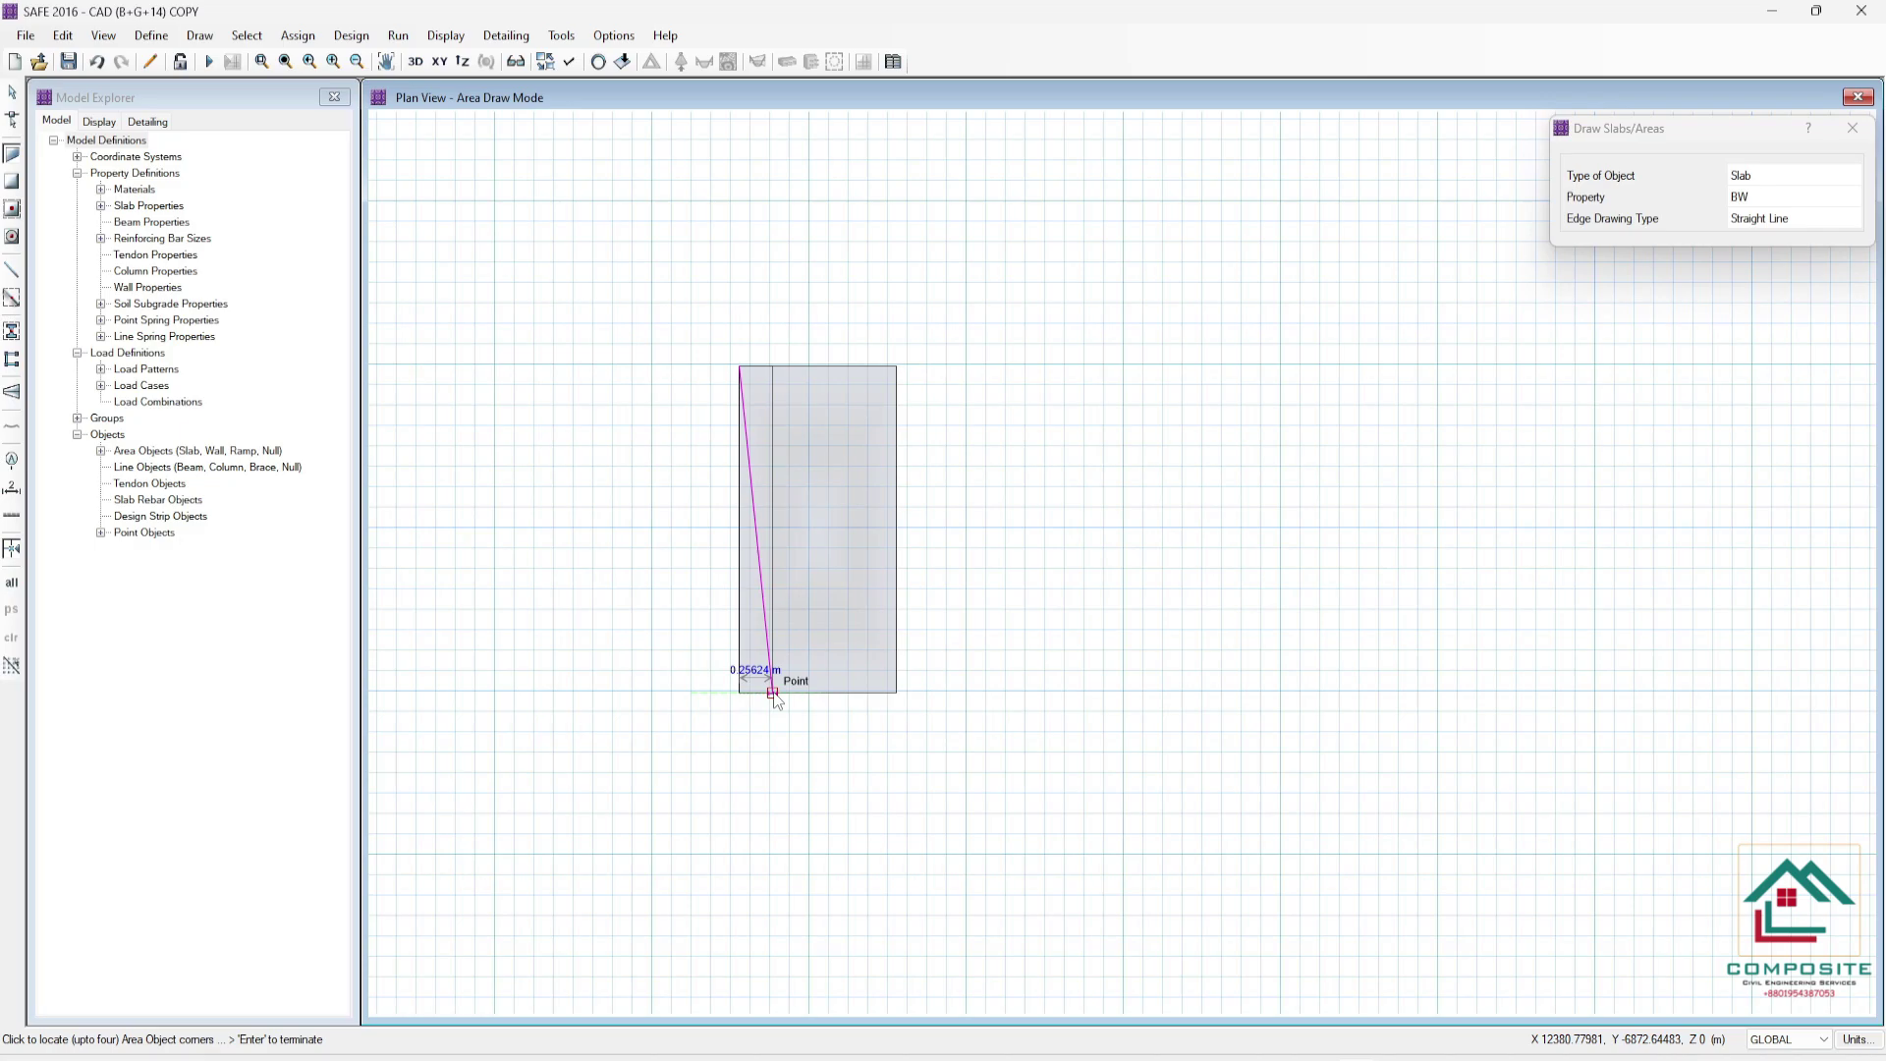
click(773, 693)
click(773, 366)
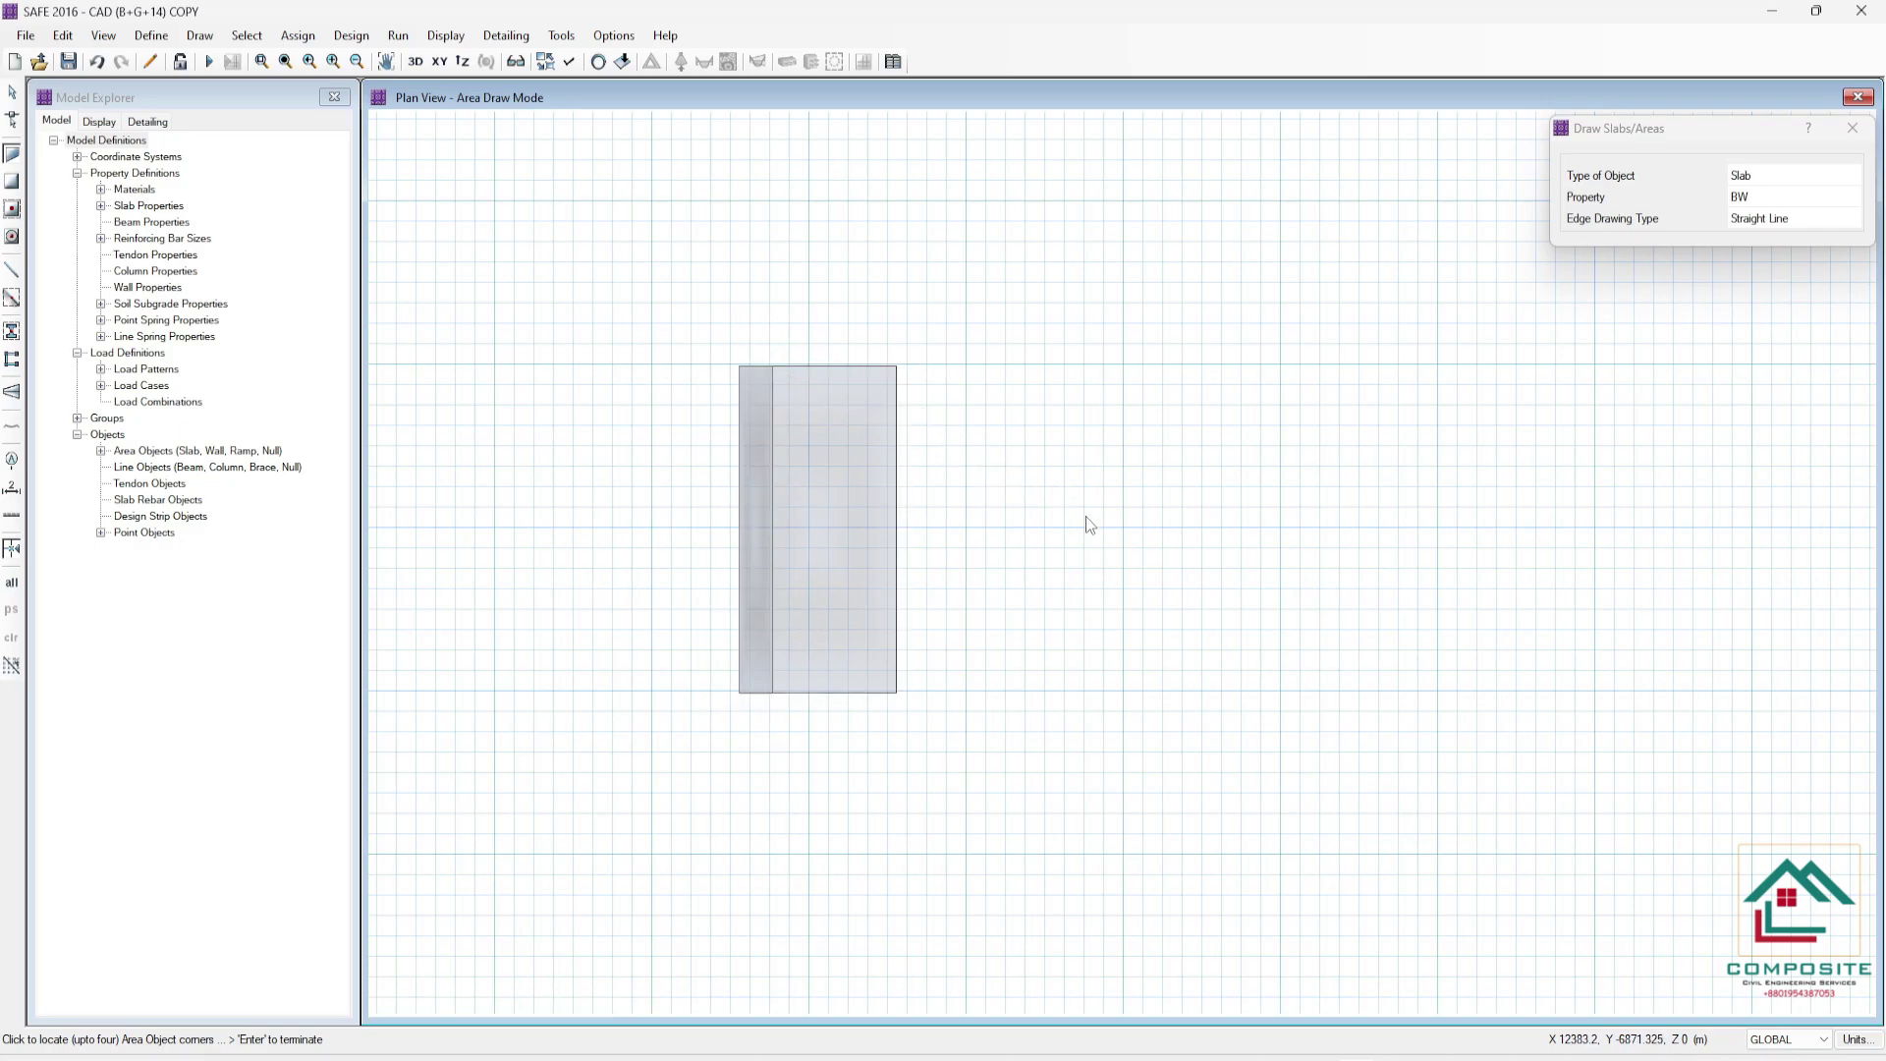
key(Escape)
- Switch to Excel and fill the row 7 soil subgrade modulus assignment step with yellow
key(alt+Tab)
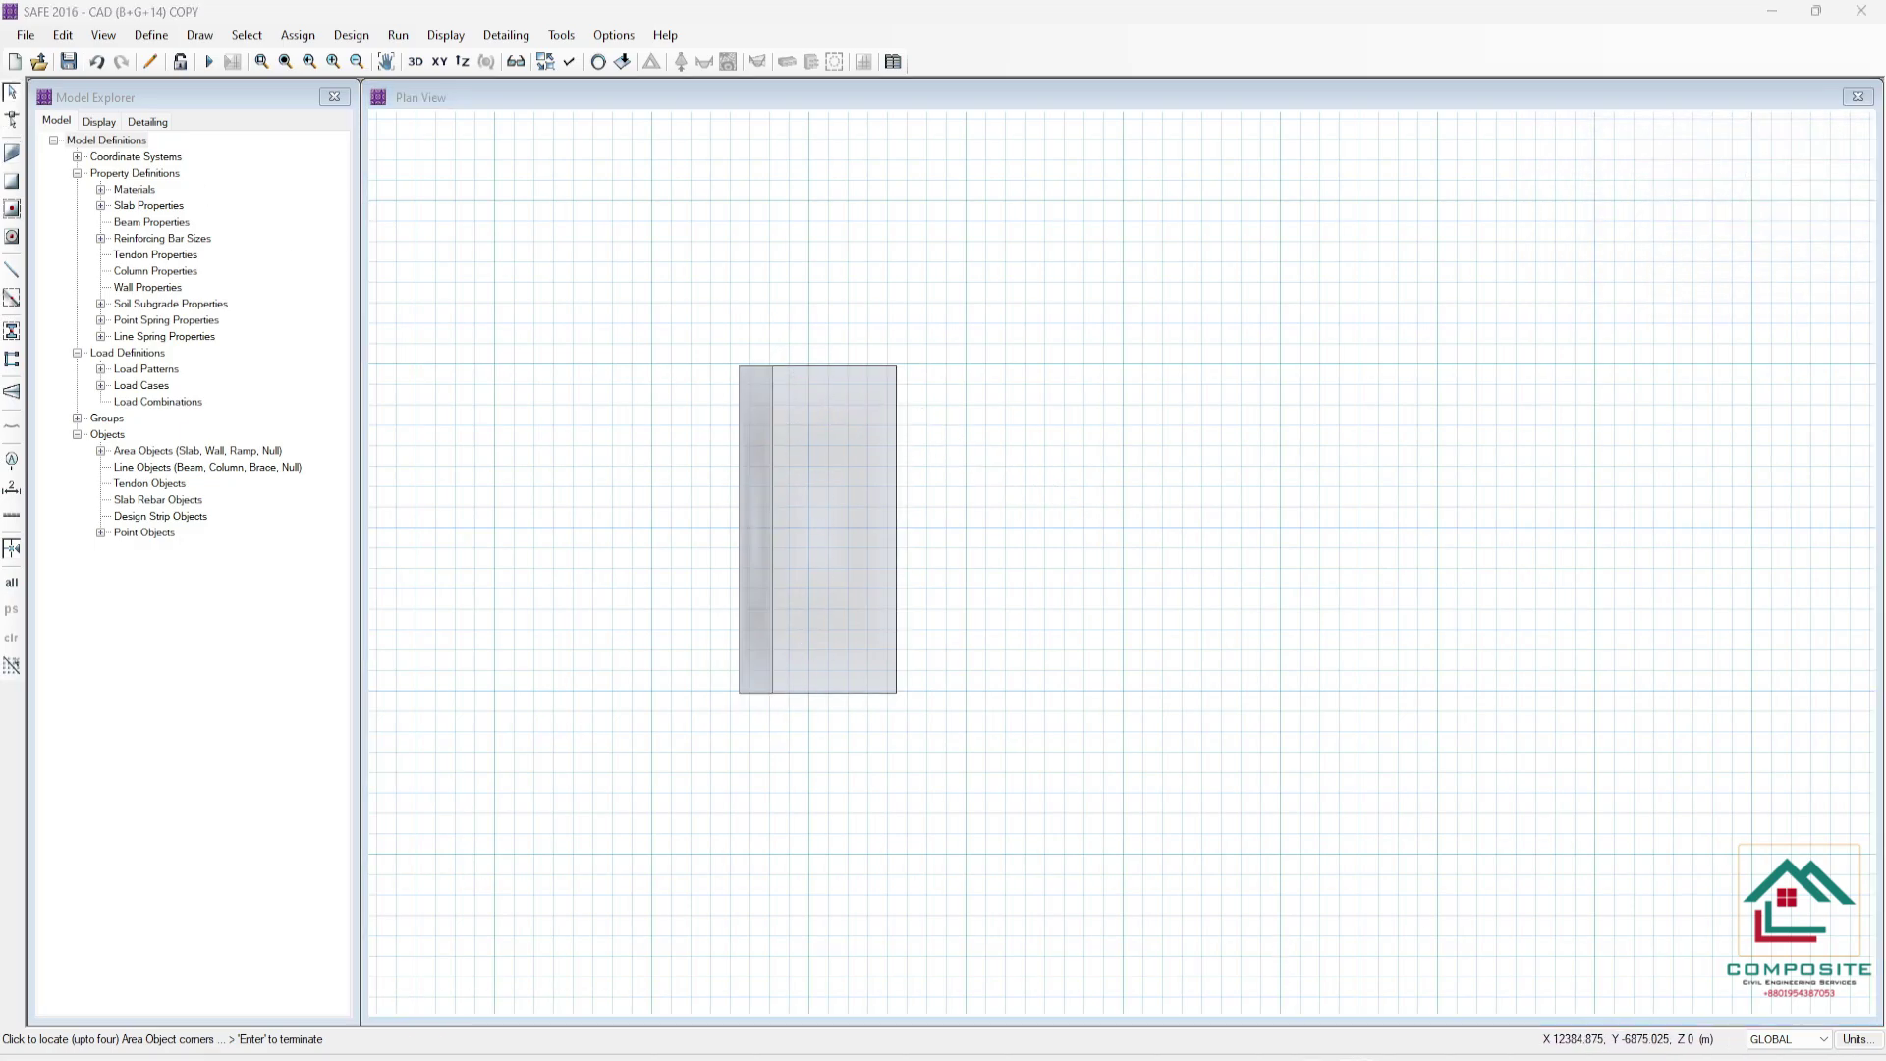
click(149, 418)
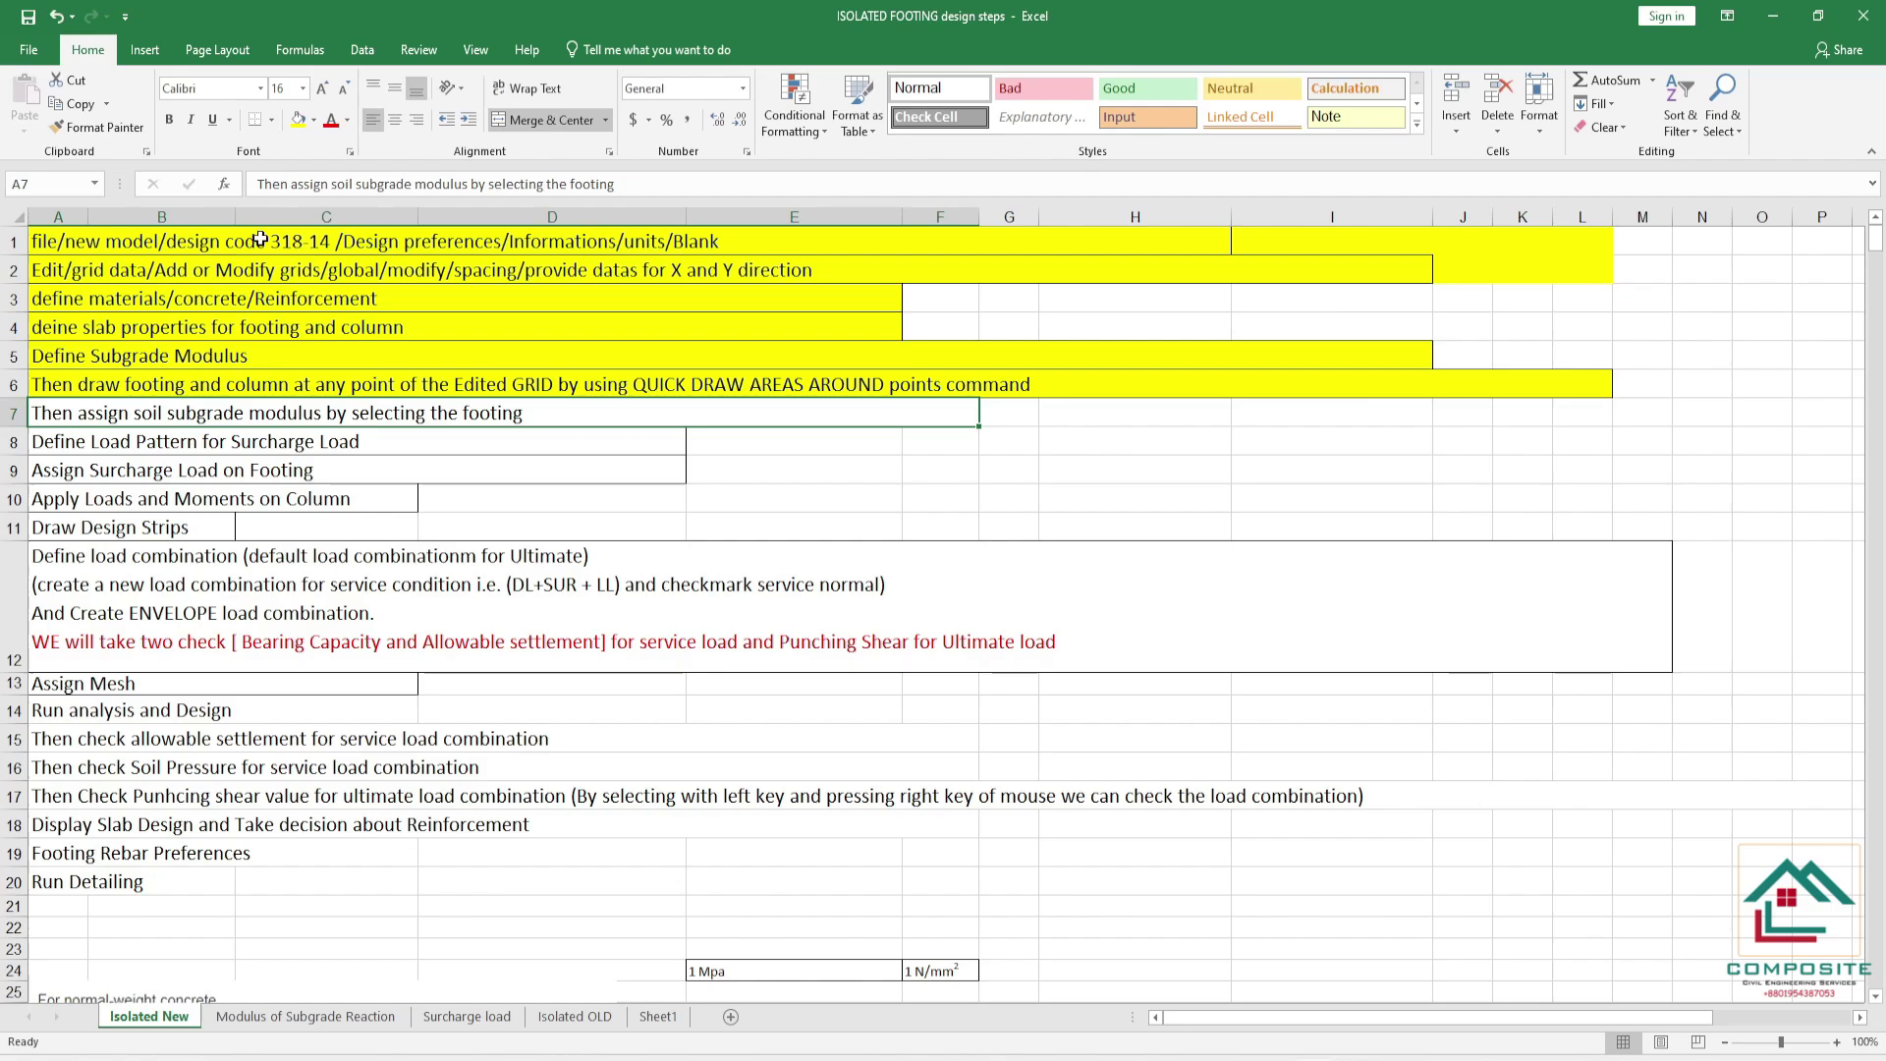
click(297, 119)
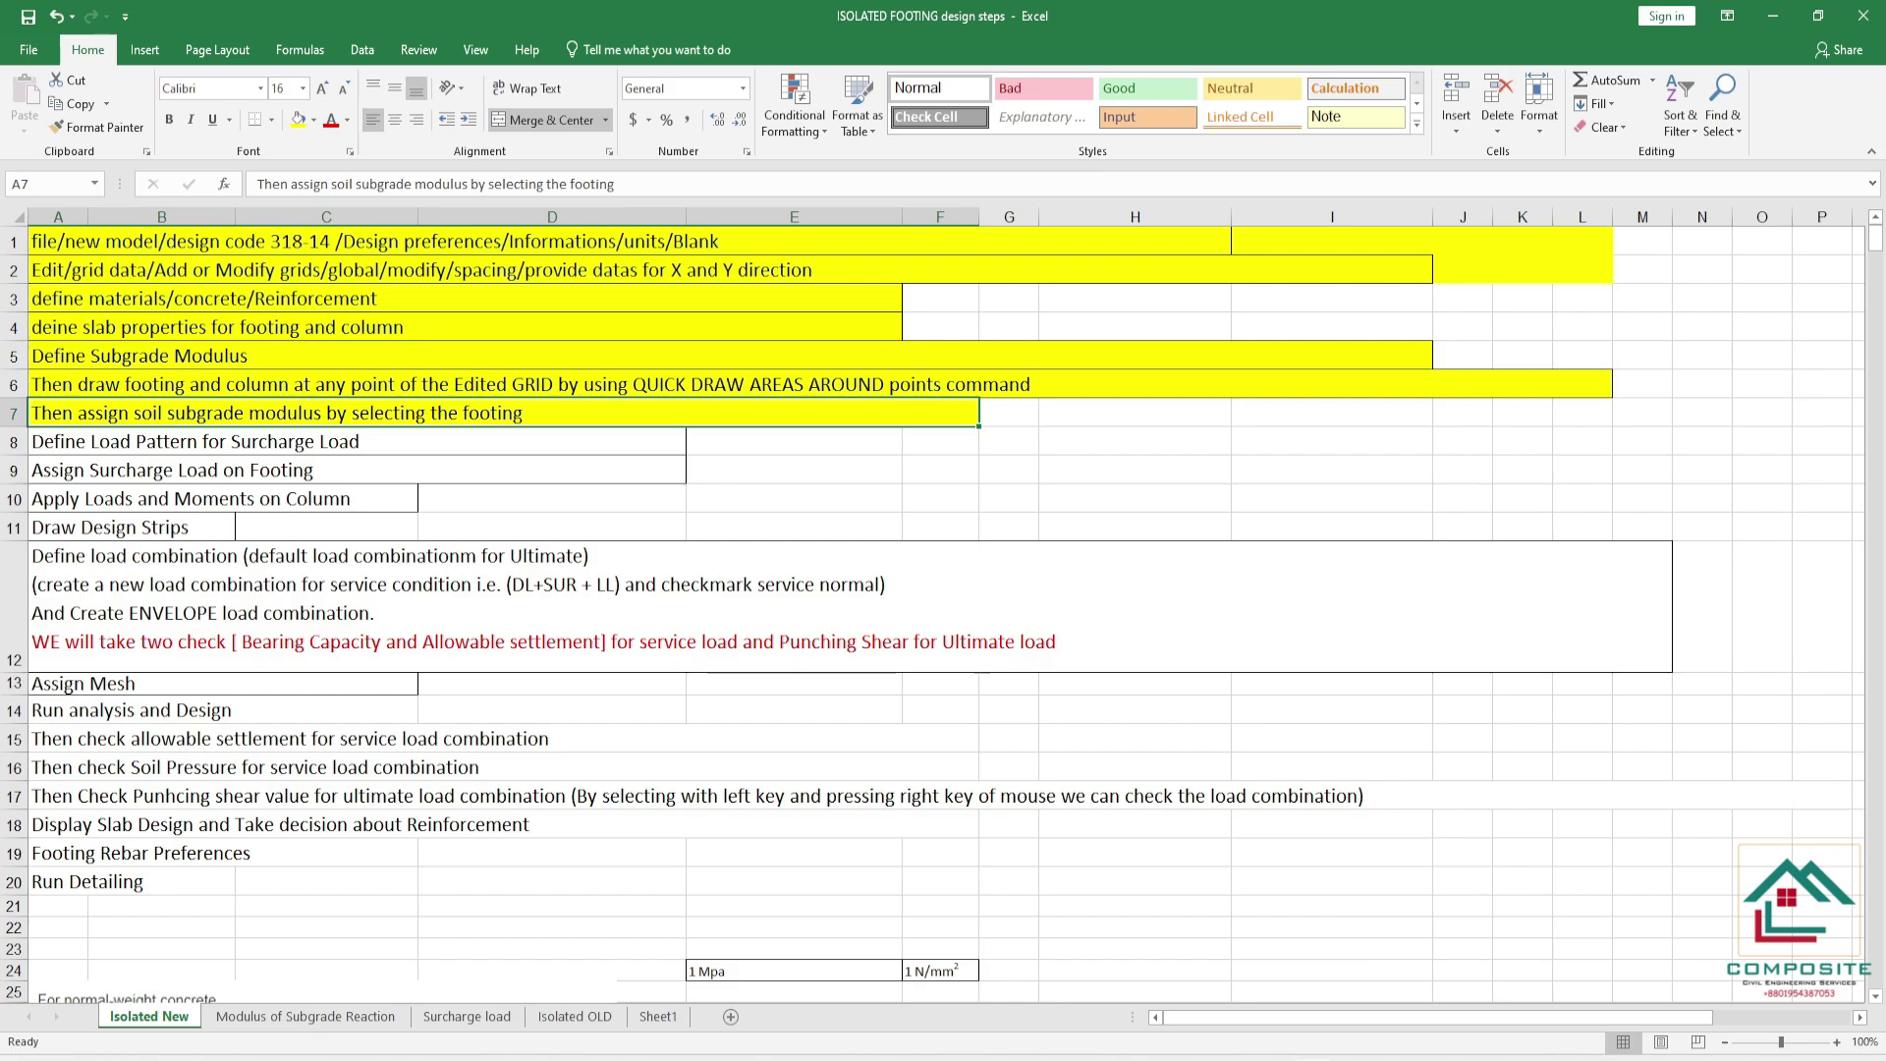
- Examine the Surcharge load sheet's soil unit weights, soil height above the footing and surcharge load formula
click(477, 1017)
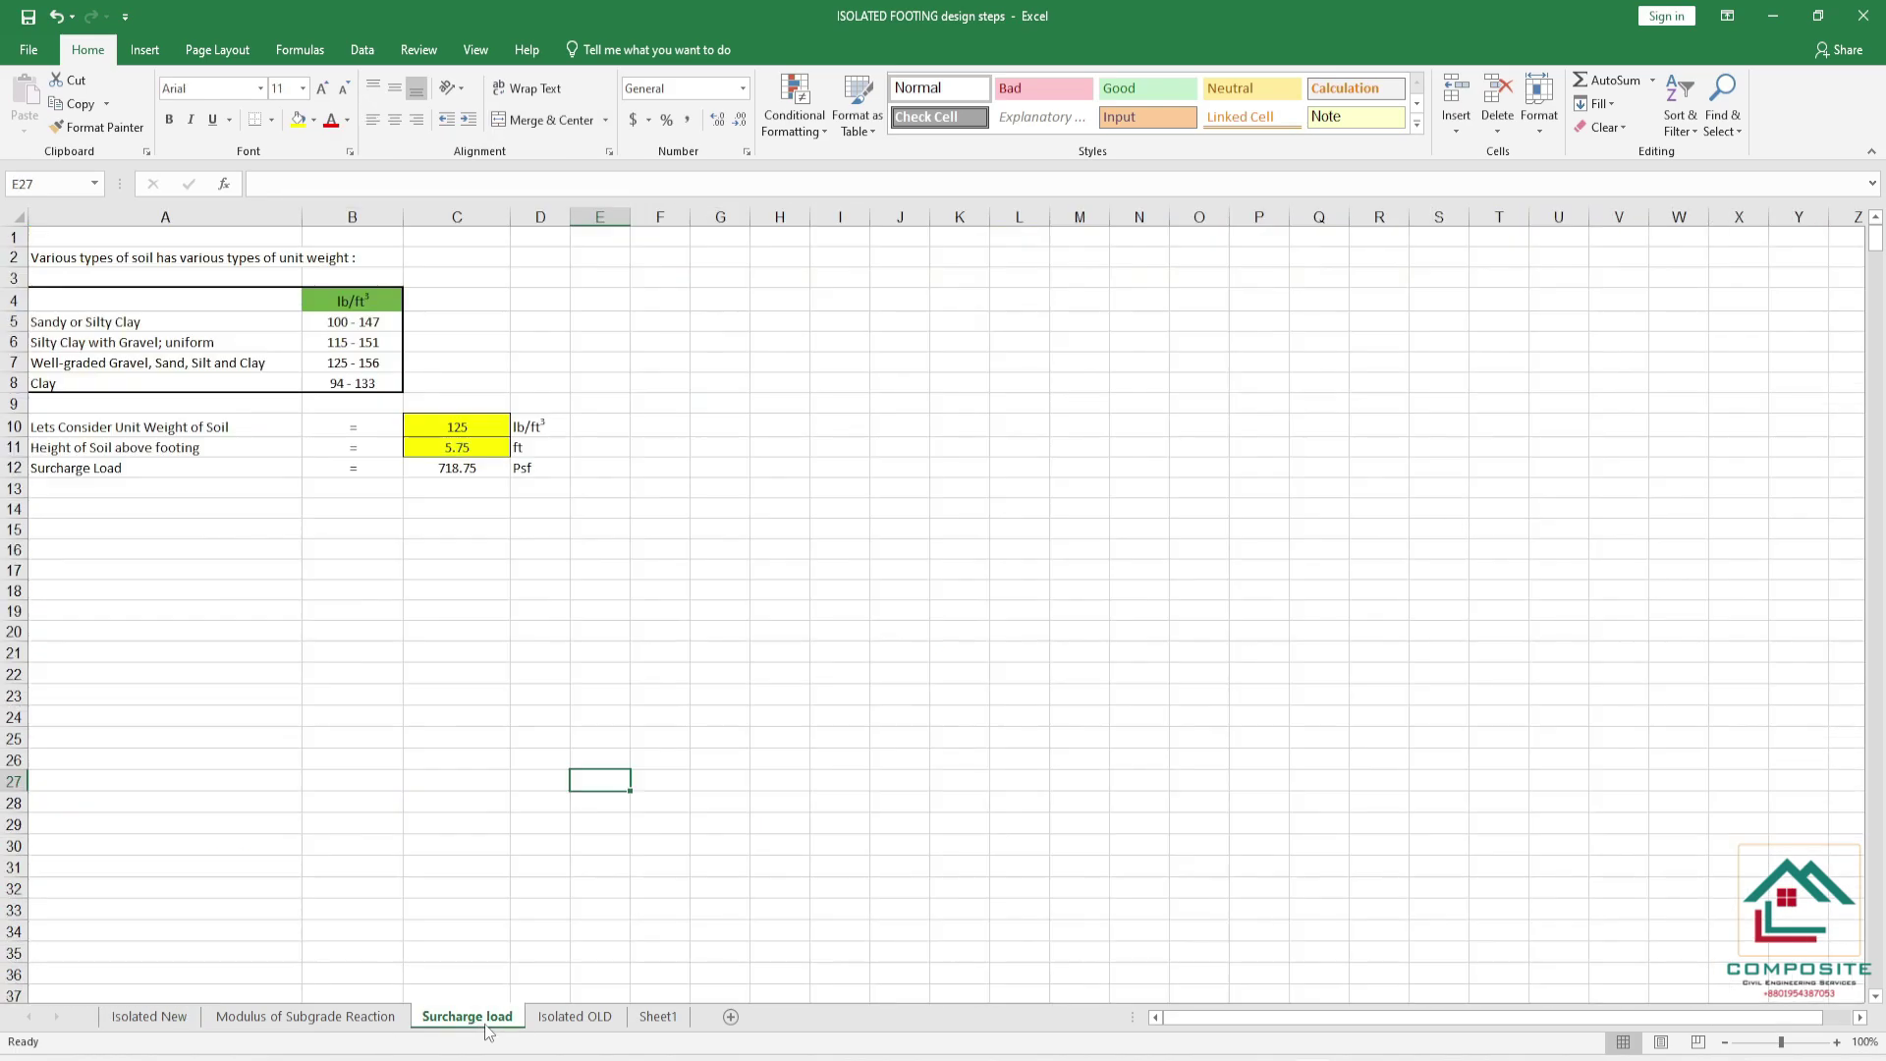
click(458, 451)
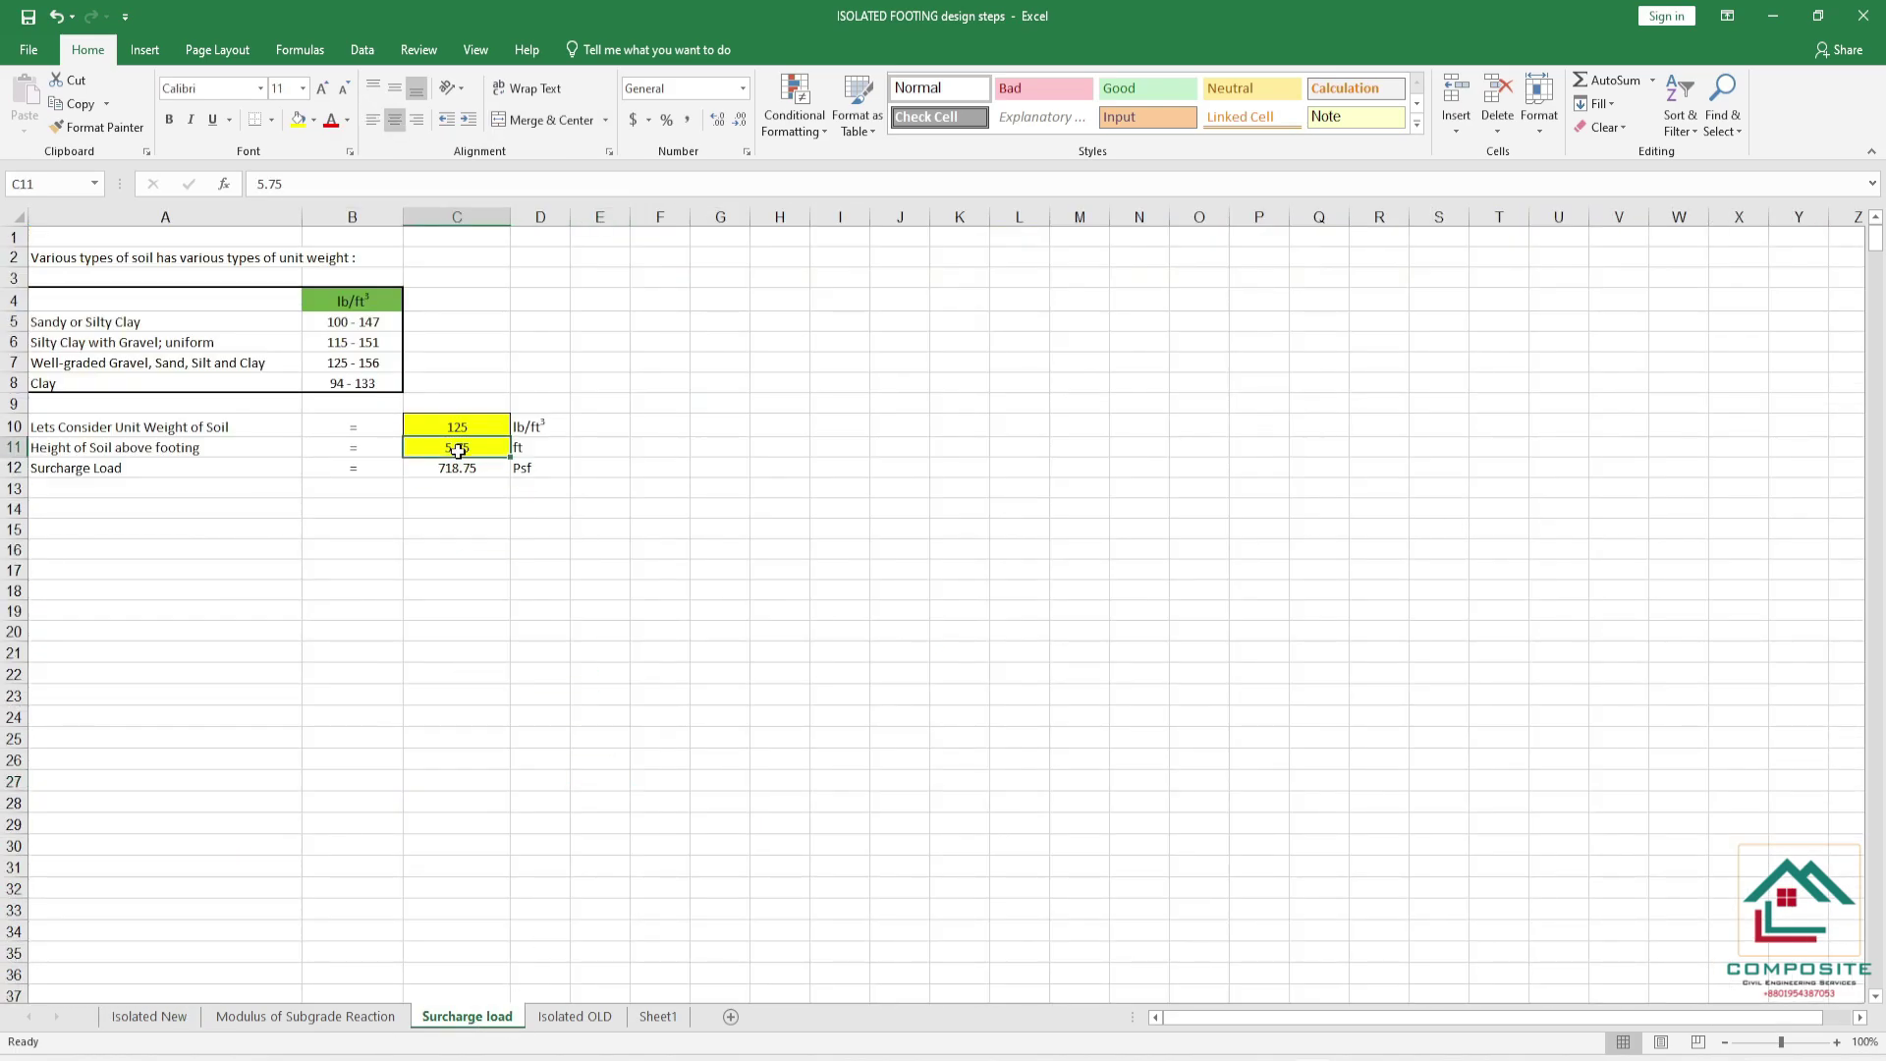
click(479, 465)
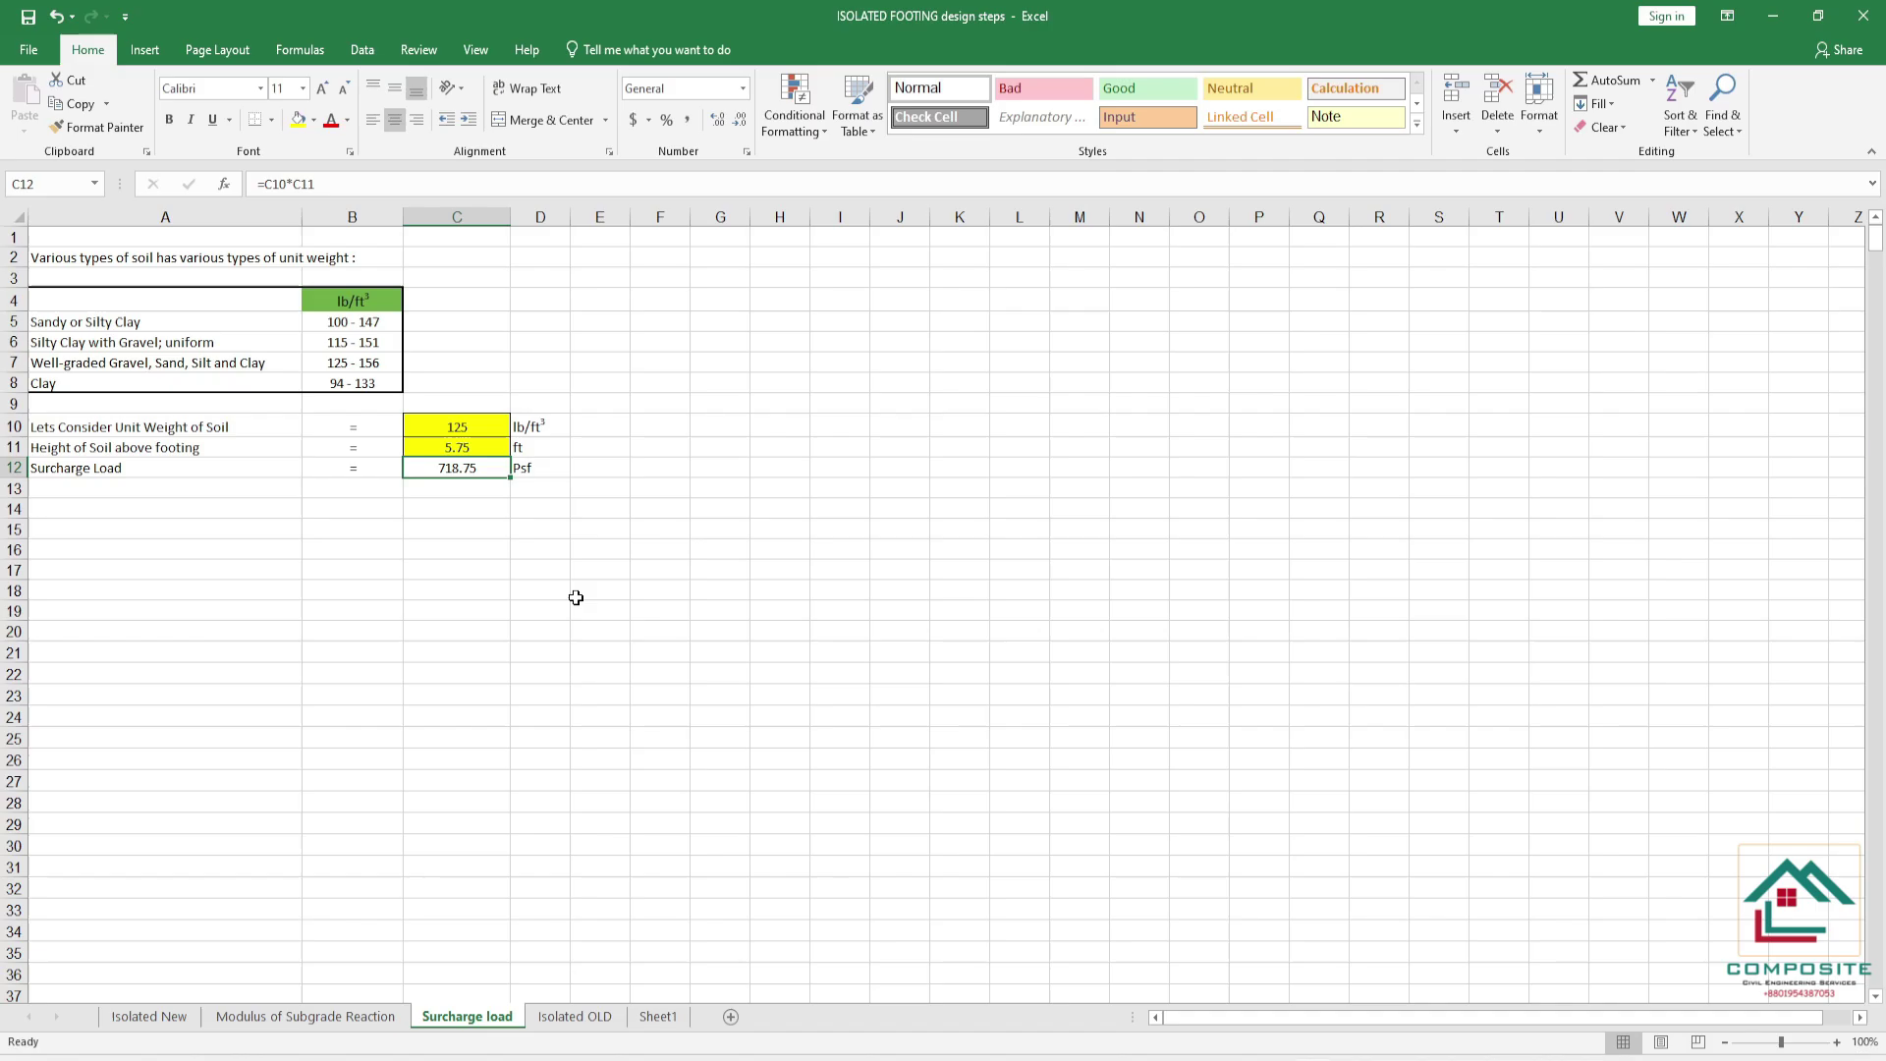
click(463, 425)
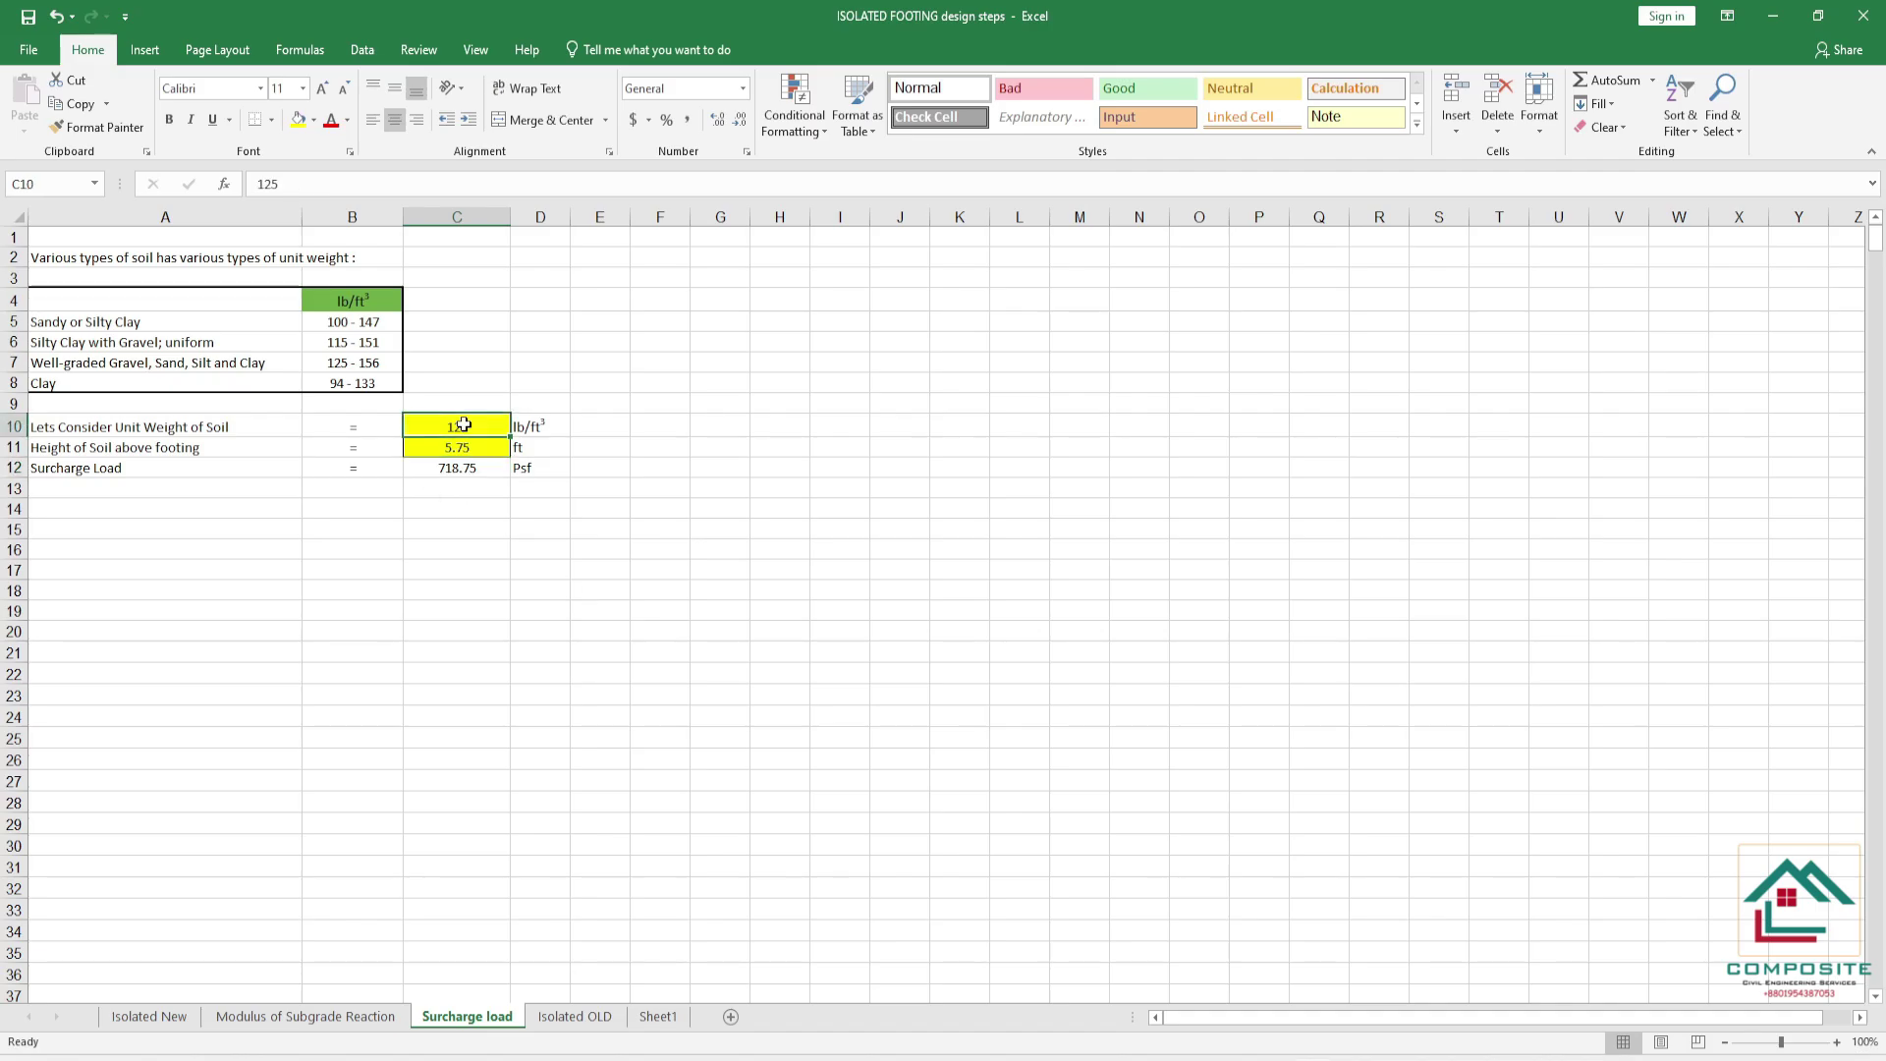
drag(336, 321, 363, 383)
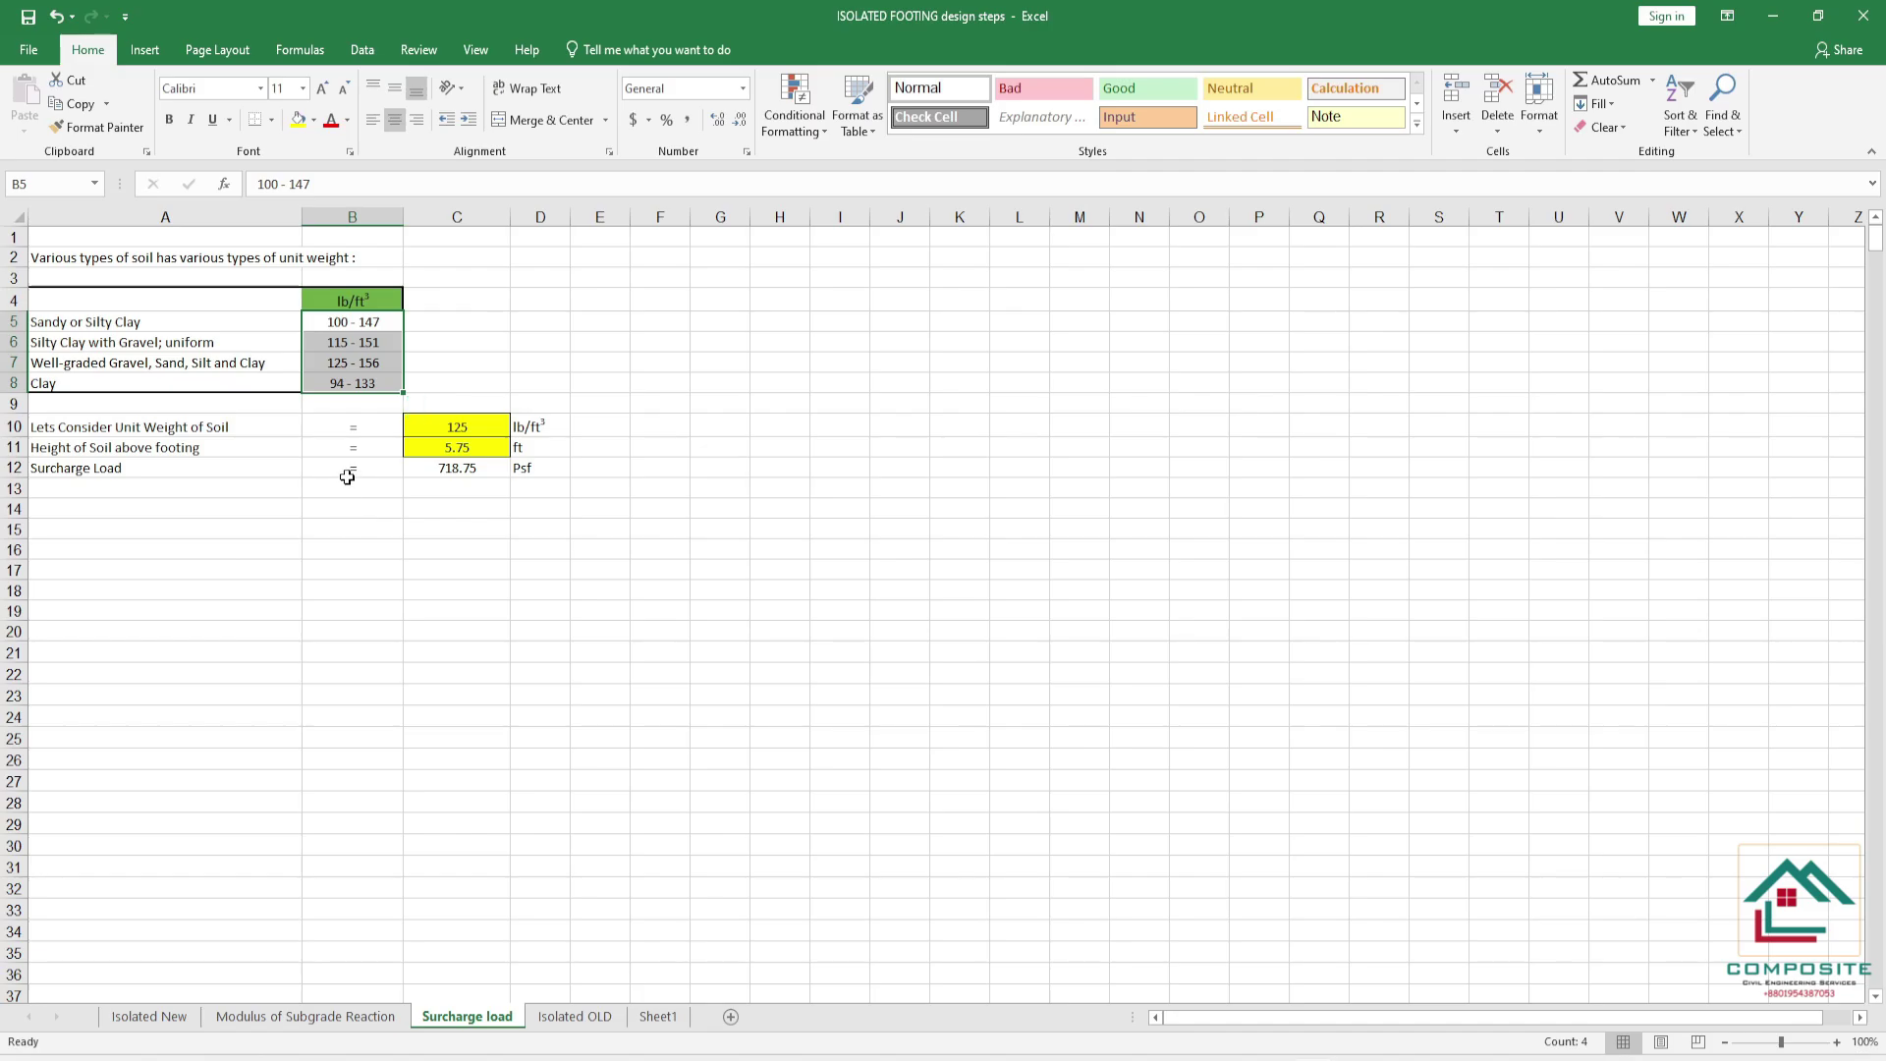
- Check the soil unit weight ranges and chosen unit weight, and copy the surcharge load result in C12
drag(373, 322, 379, 382)
click(484, 426)
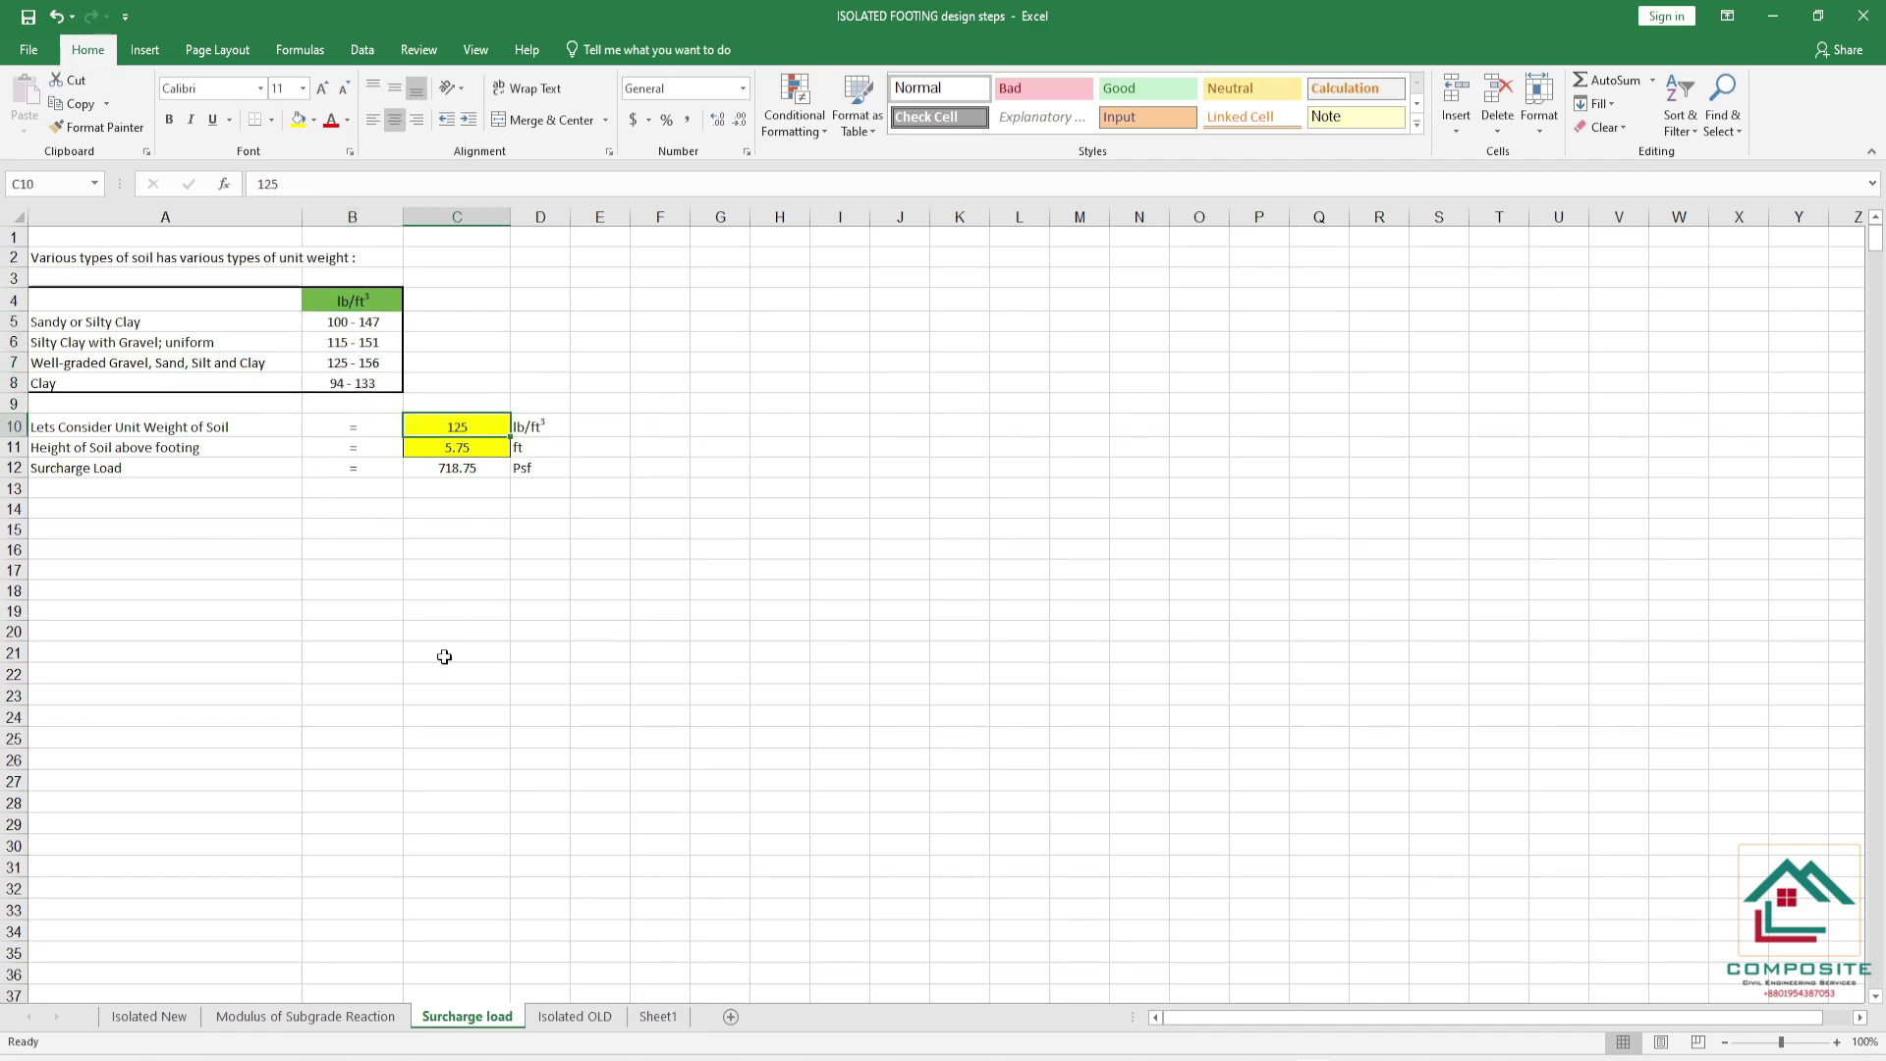
click(494, 469)
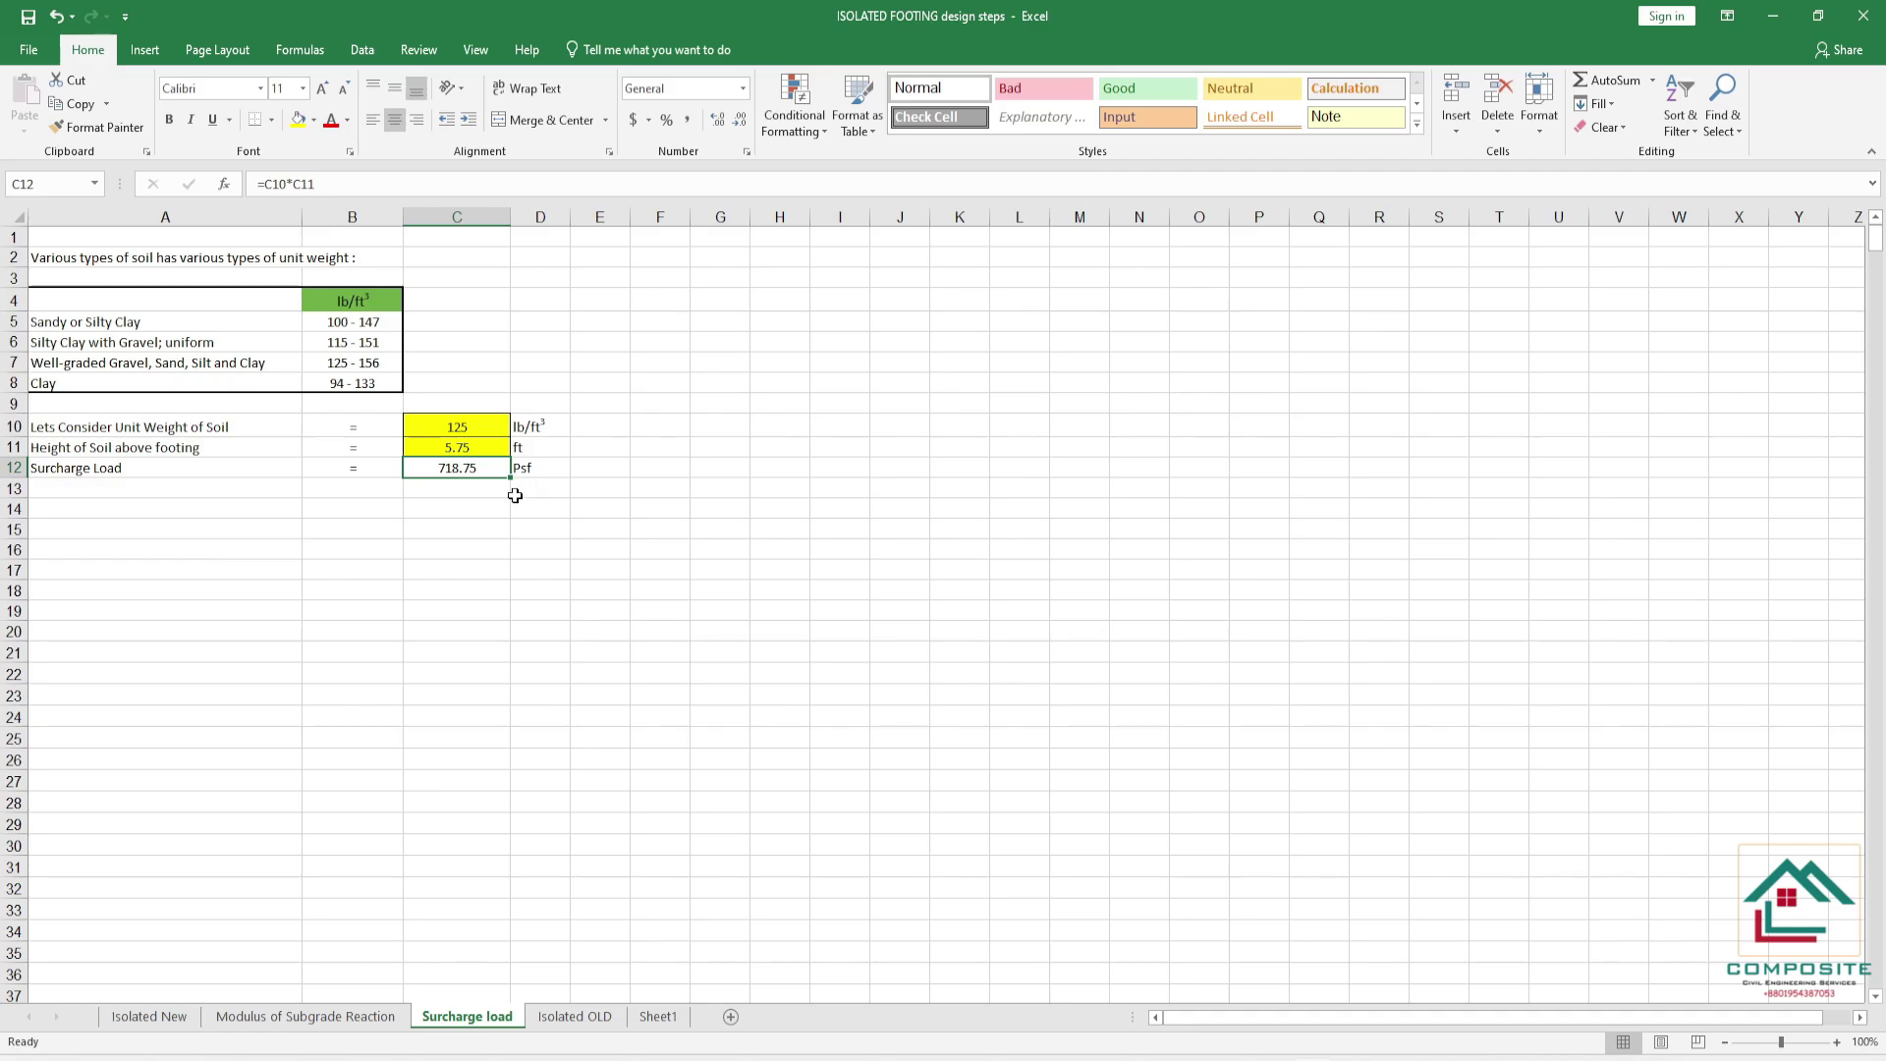
key(ctrl+c)
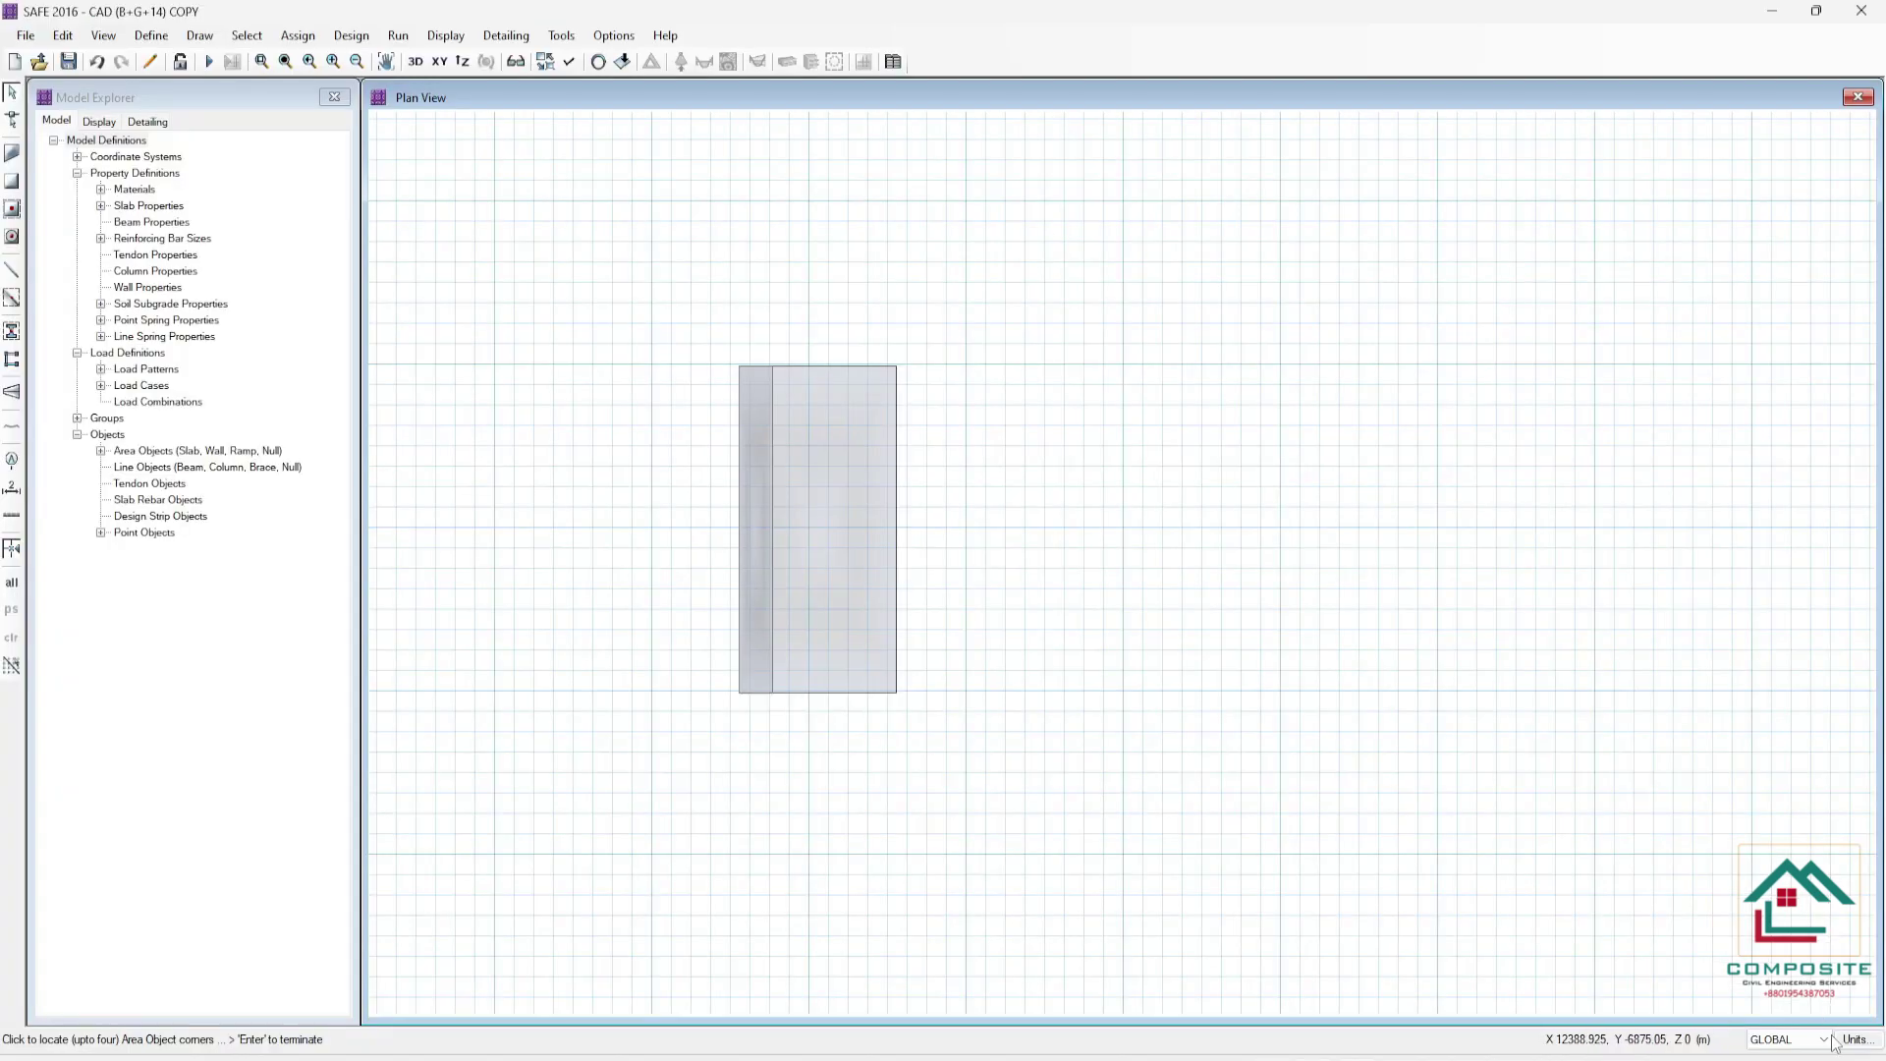
- Switch to SAFE and set the model units to U.S. defaults
click(1854, 1040)
click(688, 282)
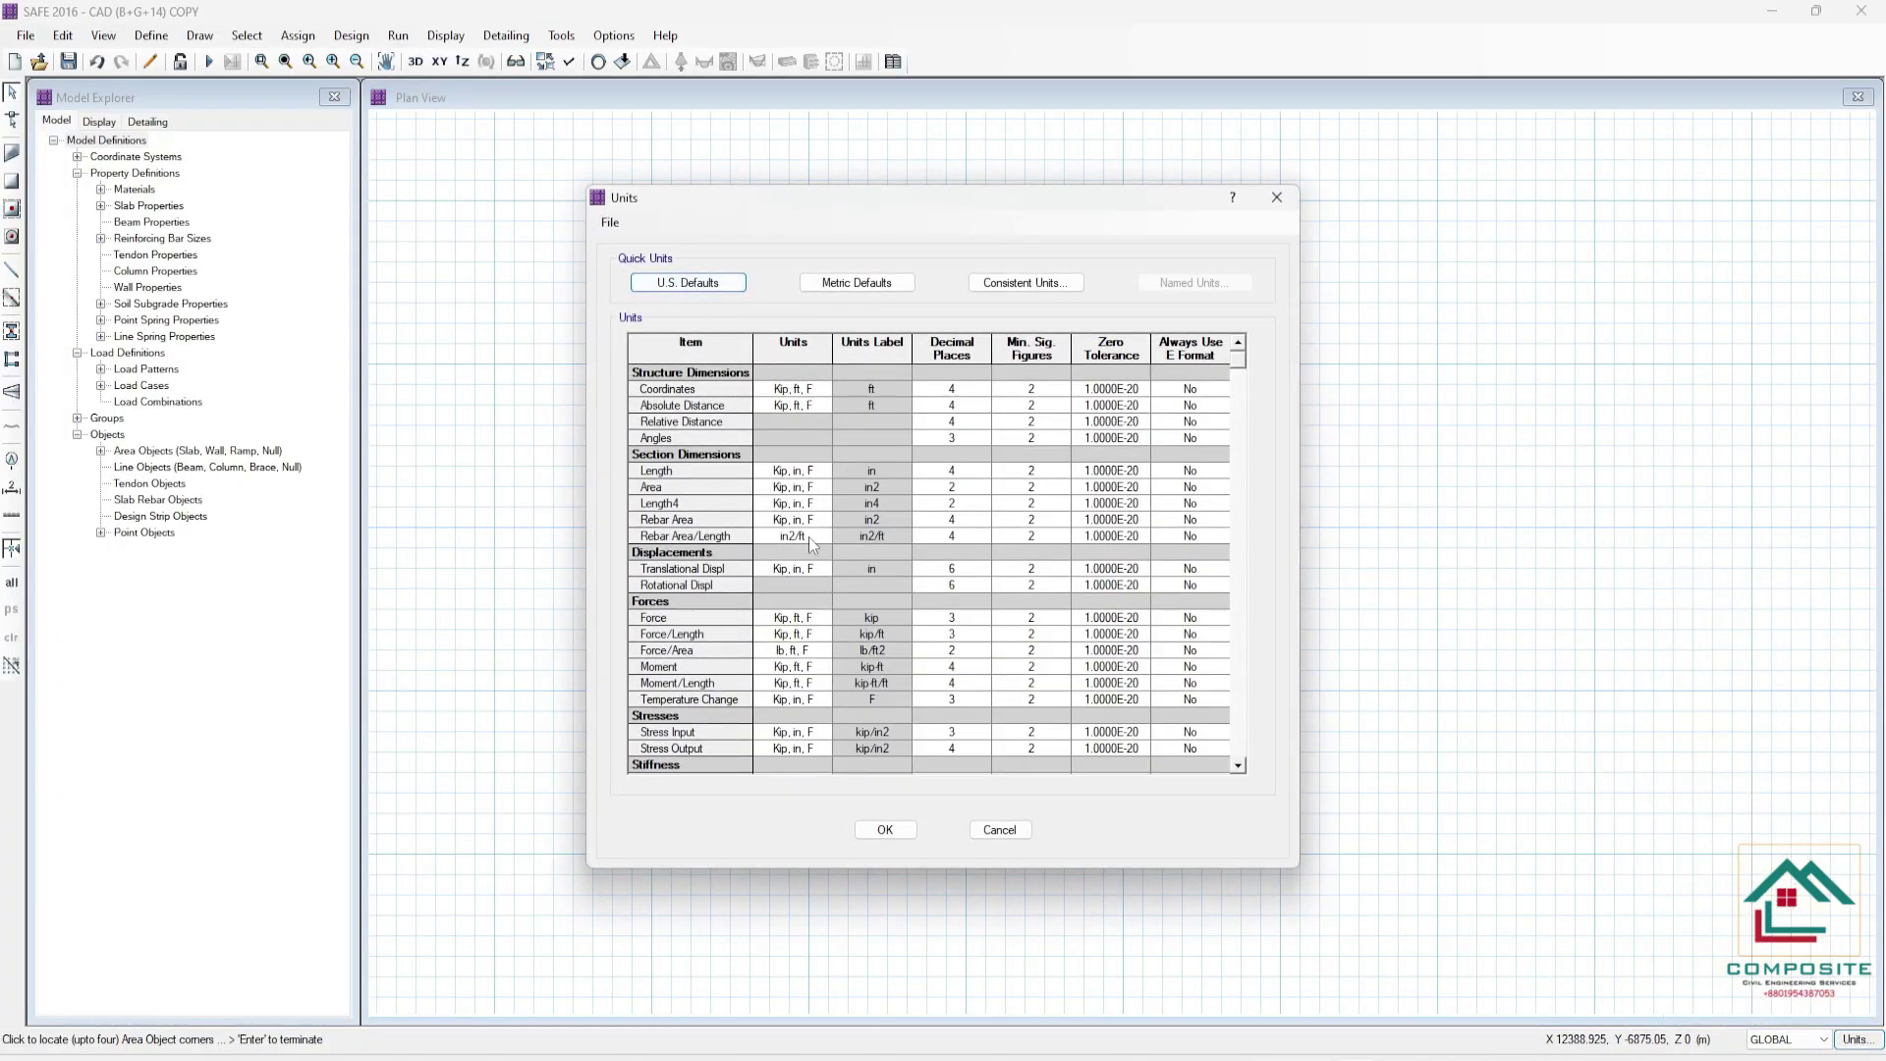
click(896, 831)
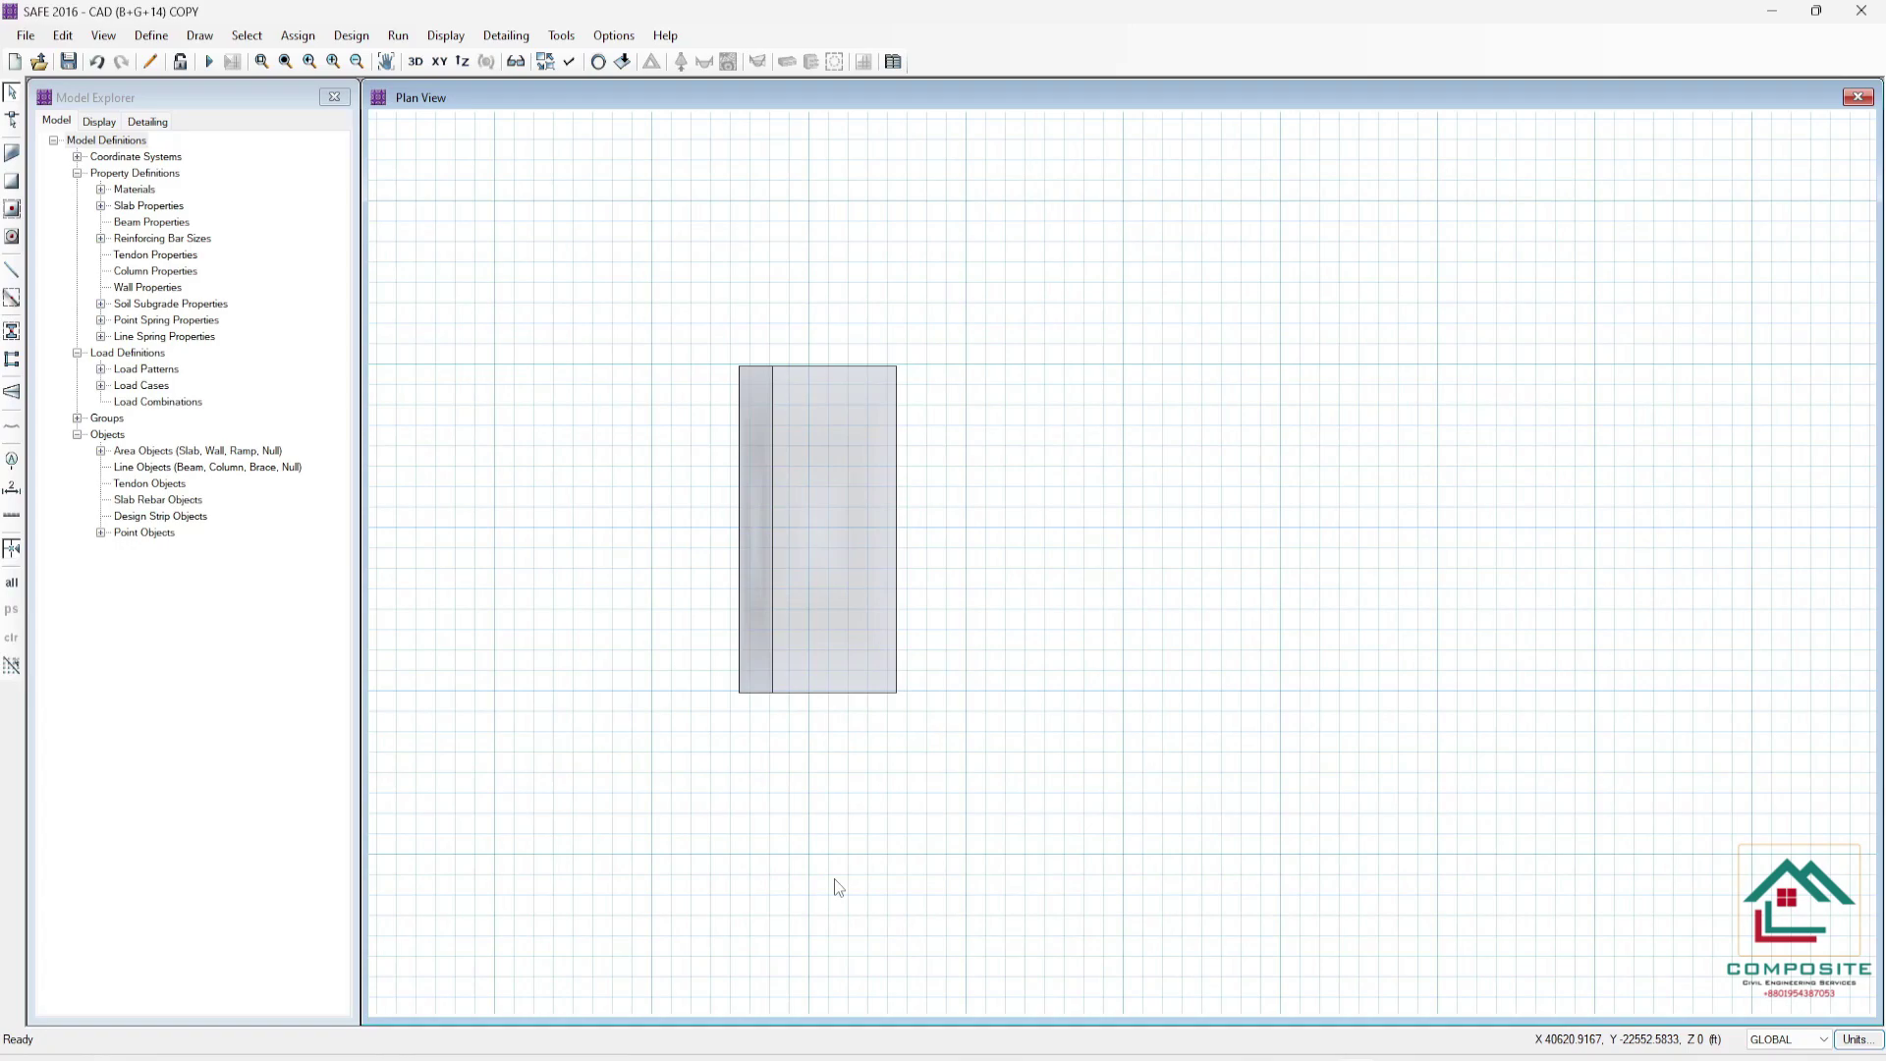
click(153, 41)
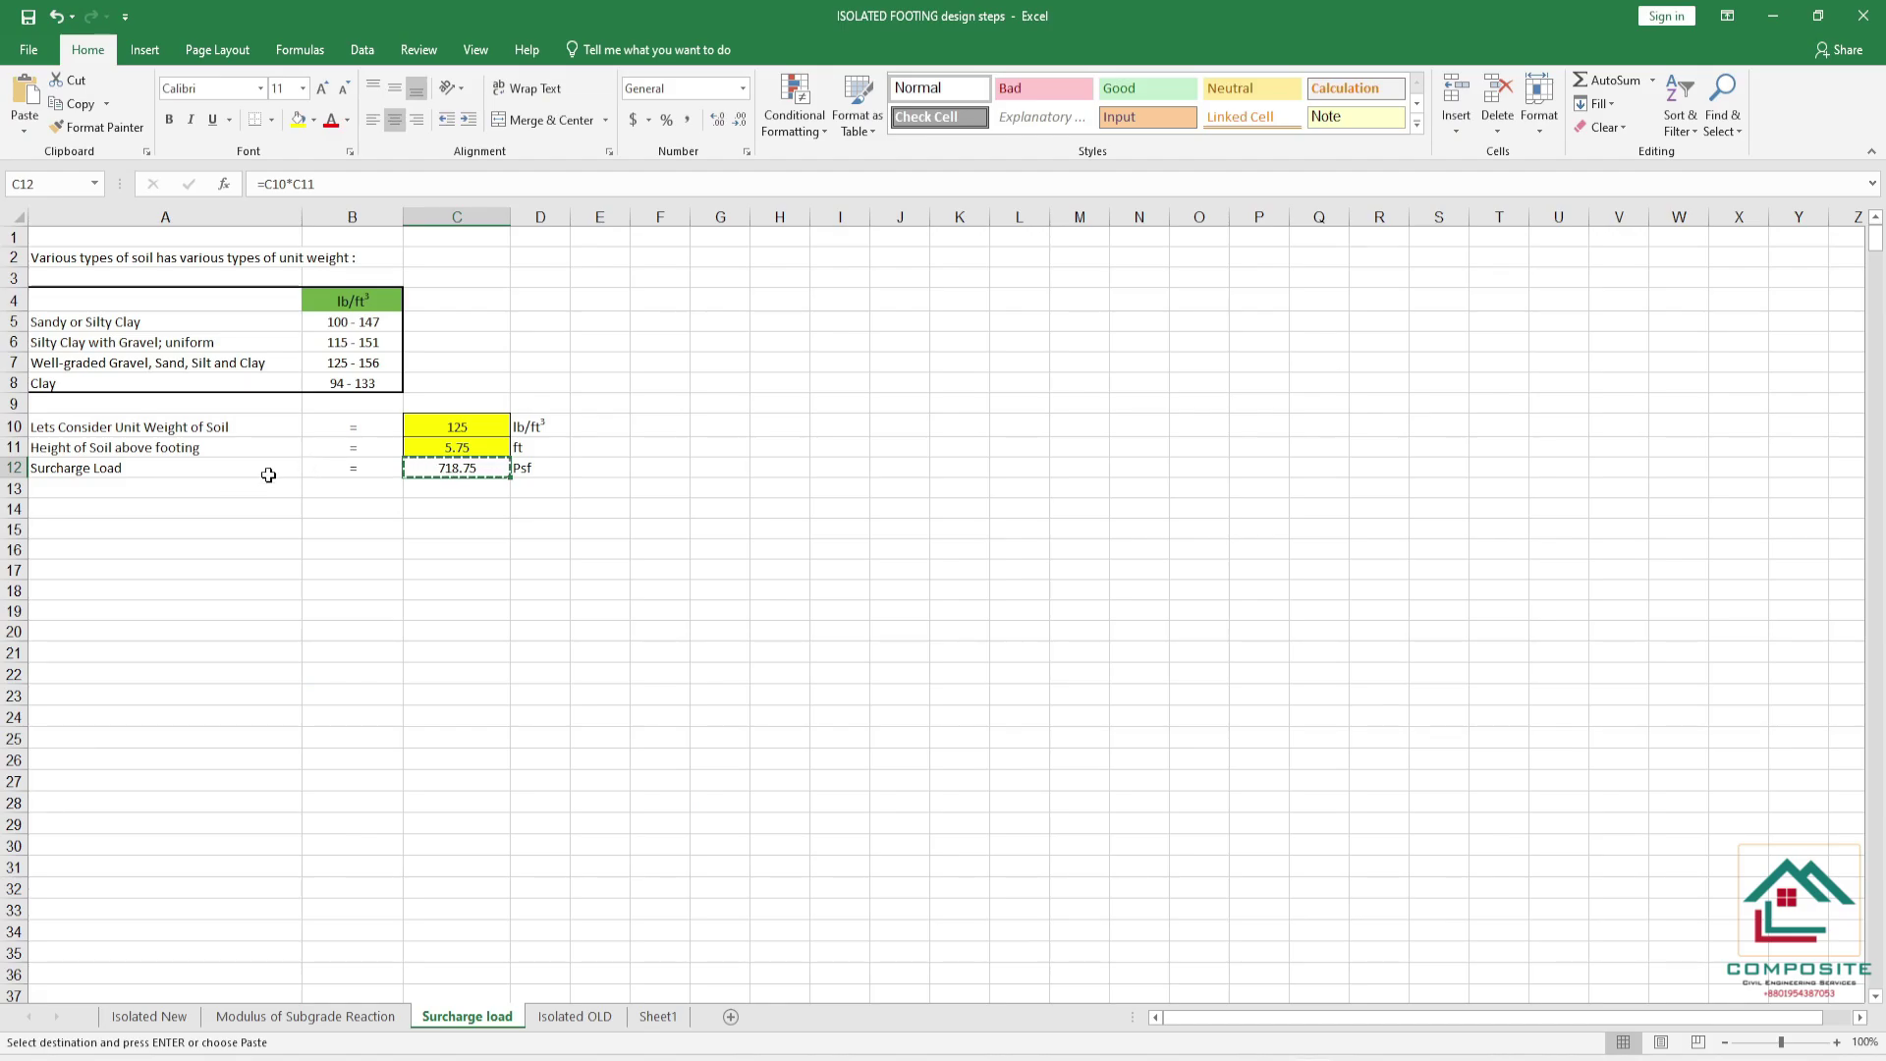
- Review rows 5 to 7 of the Isolated New sheet against the SAFE model, with the footing slab selected there
click(149, 1017)
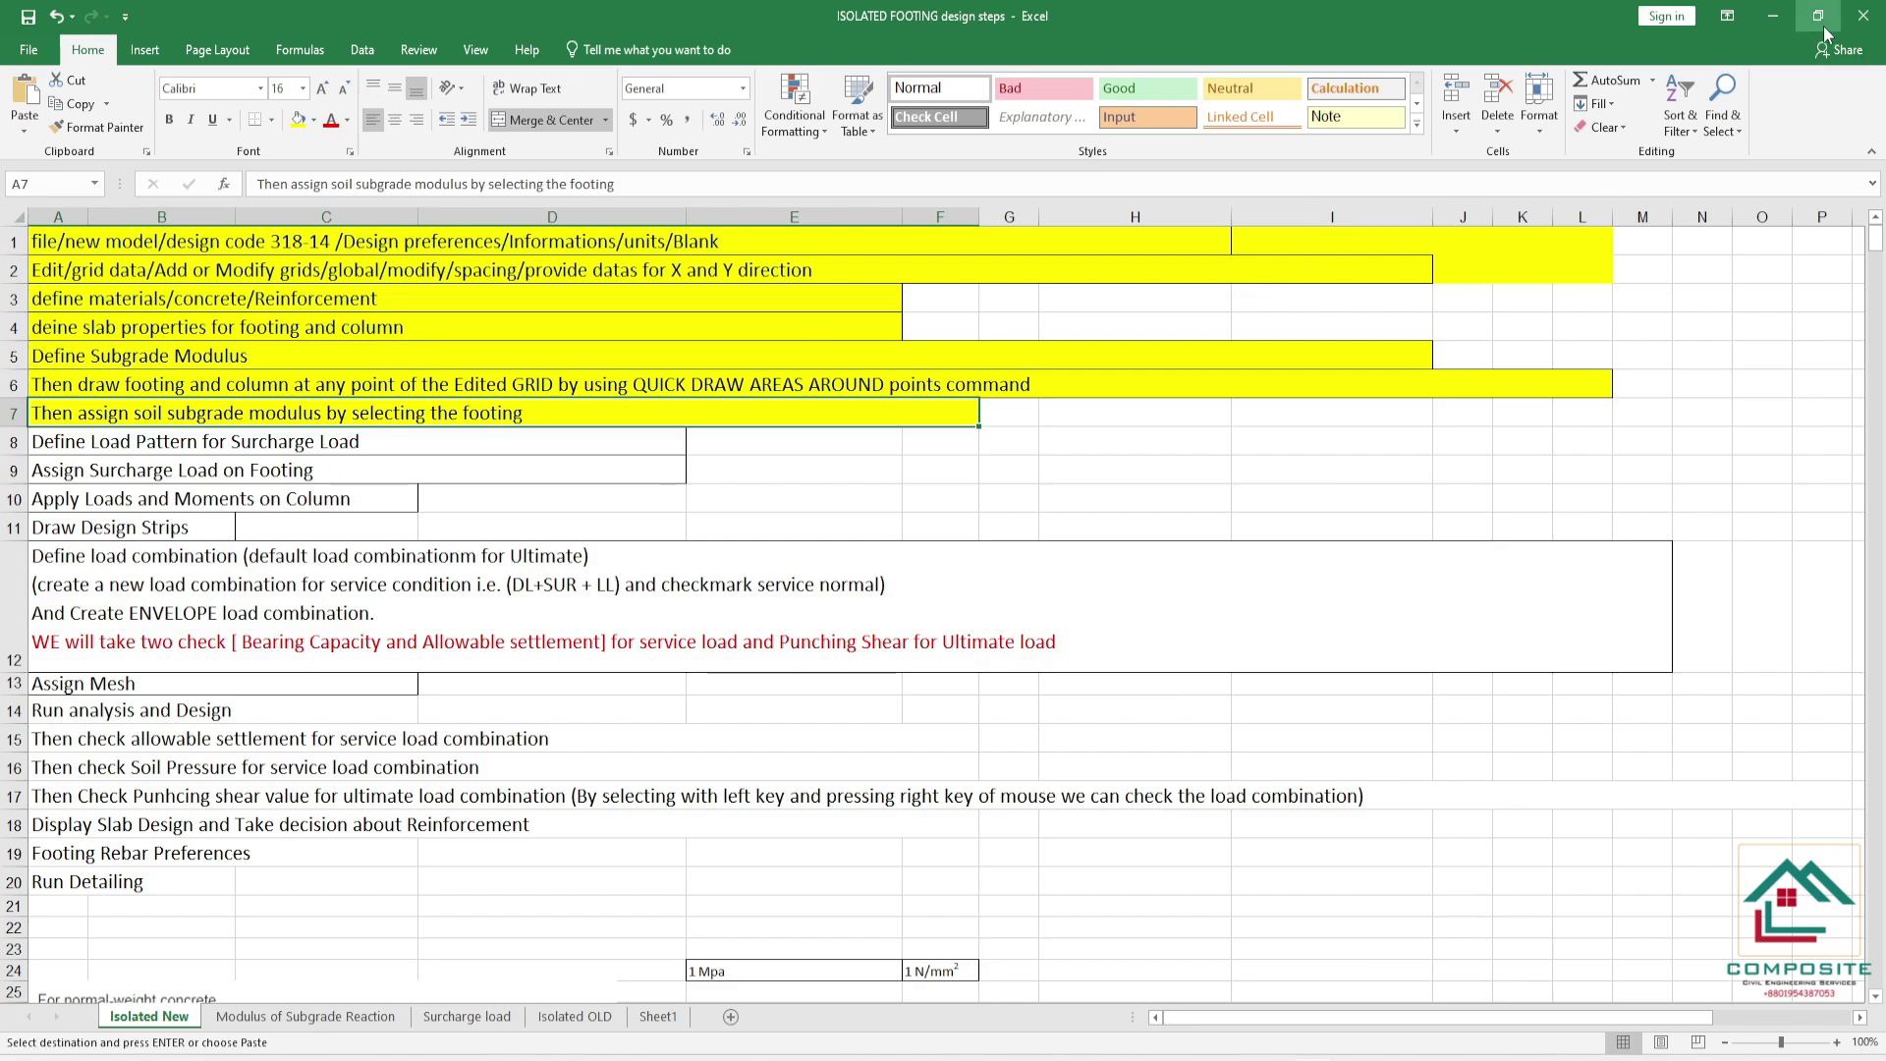
click(1773, 16)
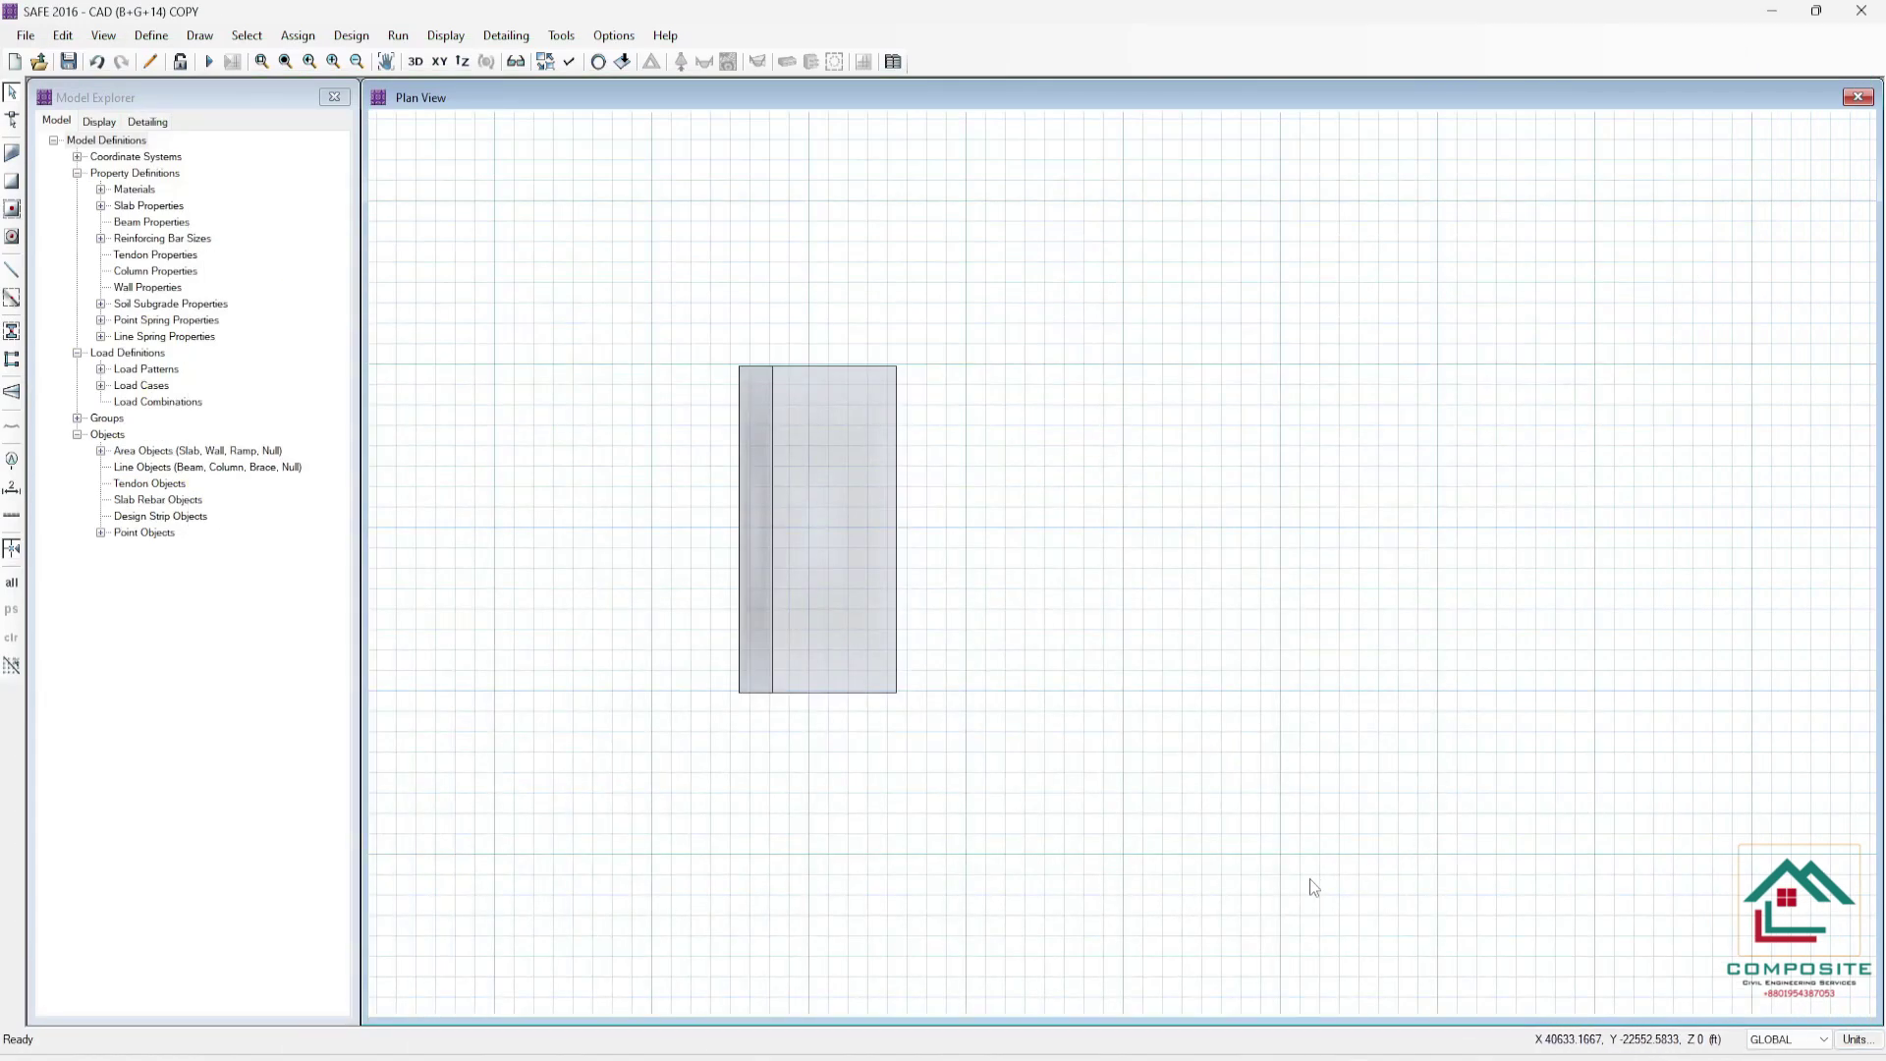
click(864, 475)
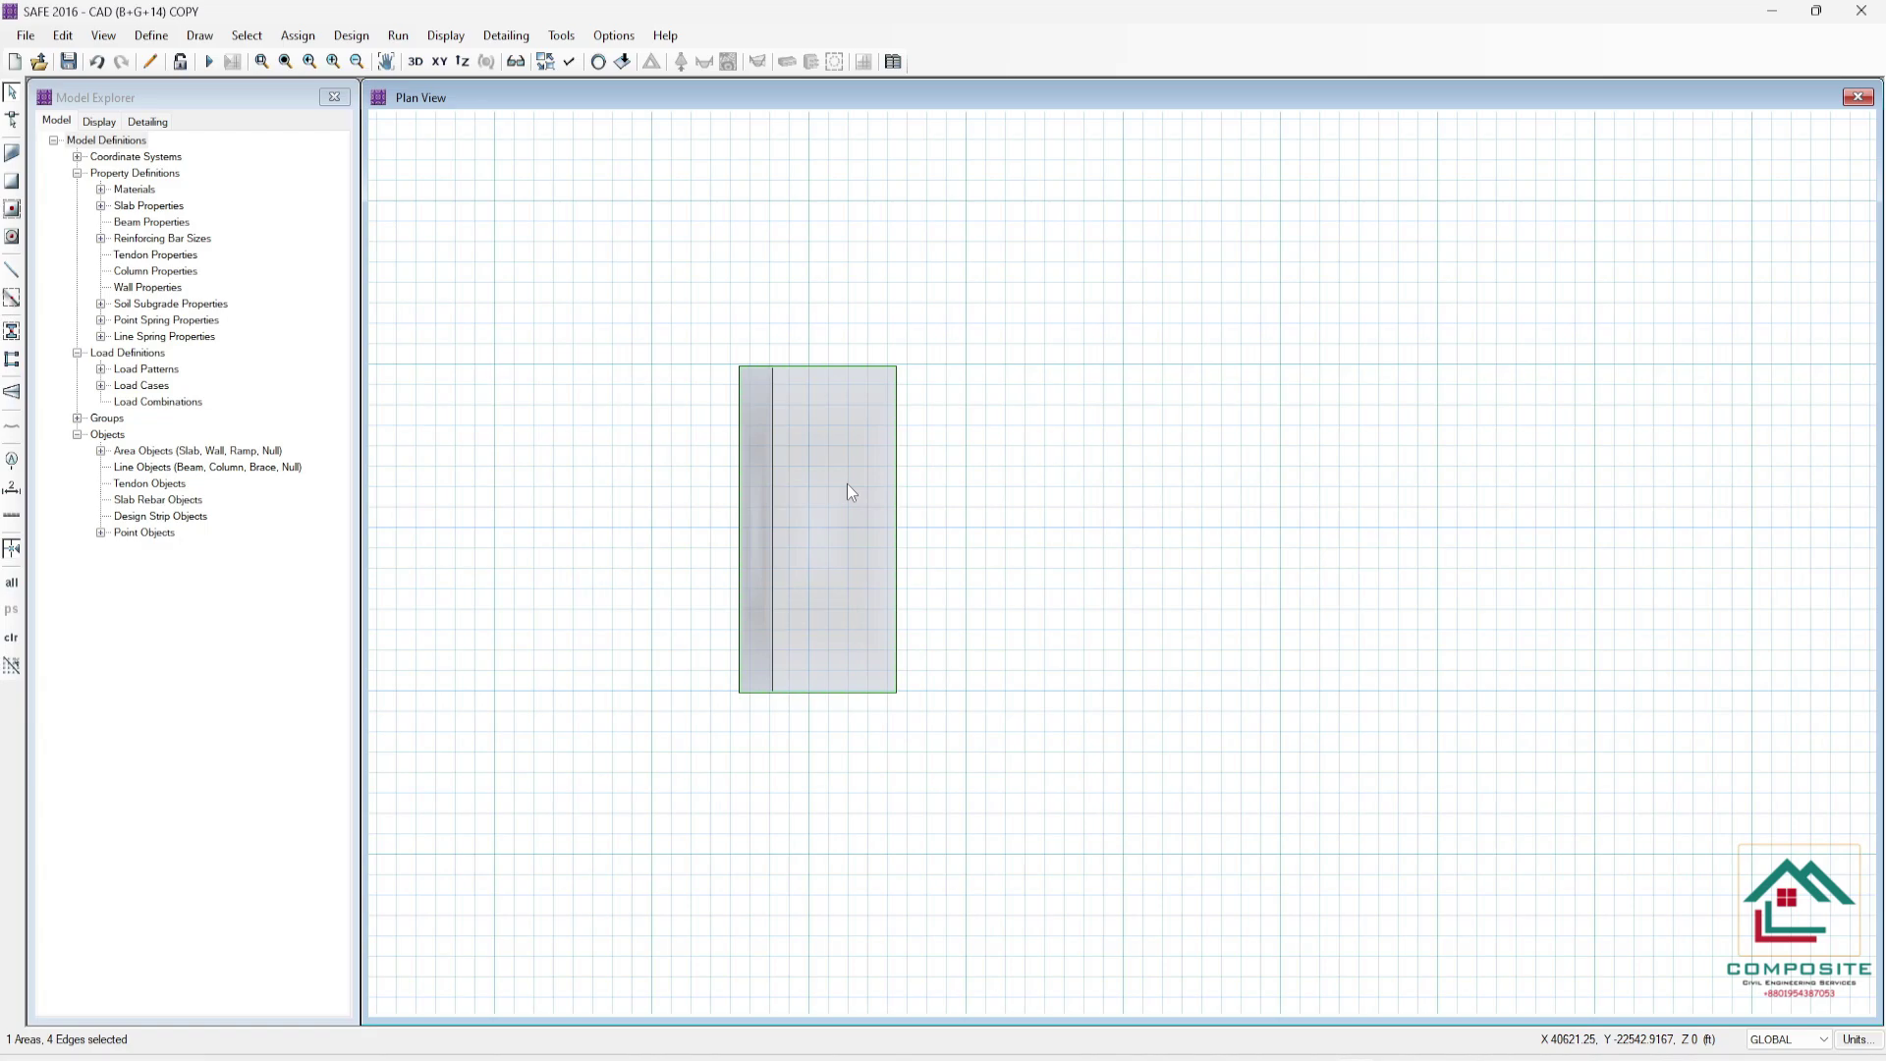
click(1310, 1053)
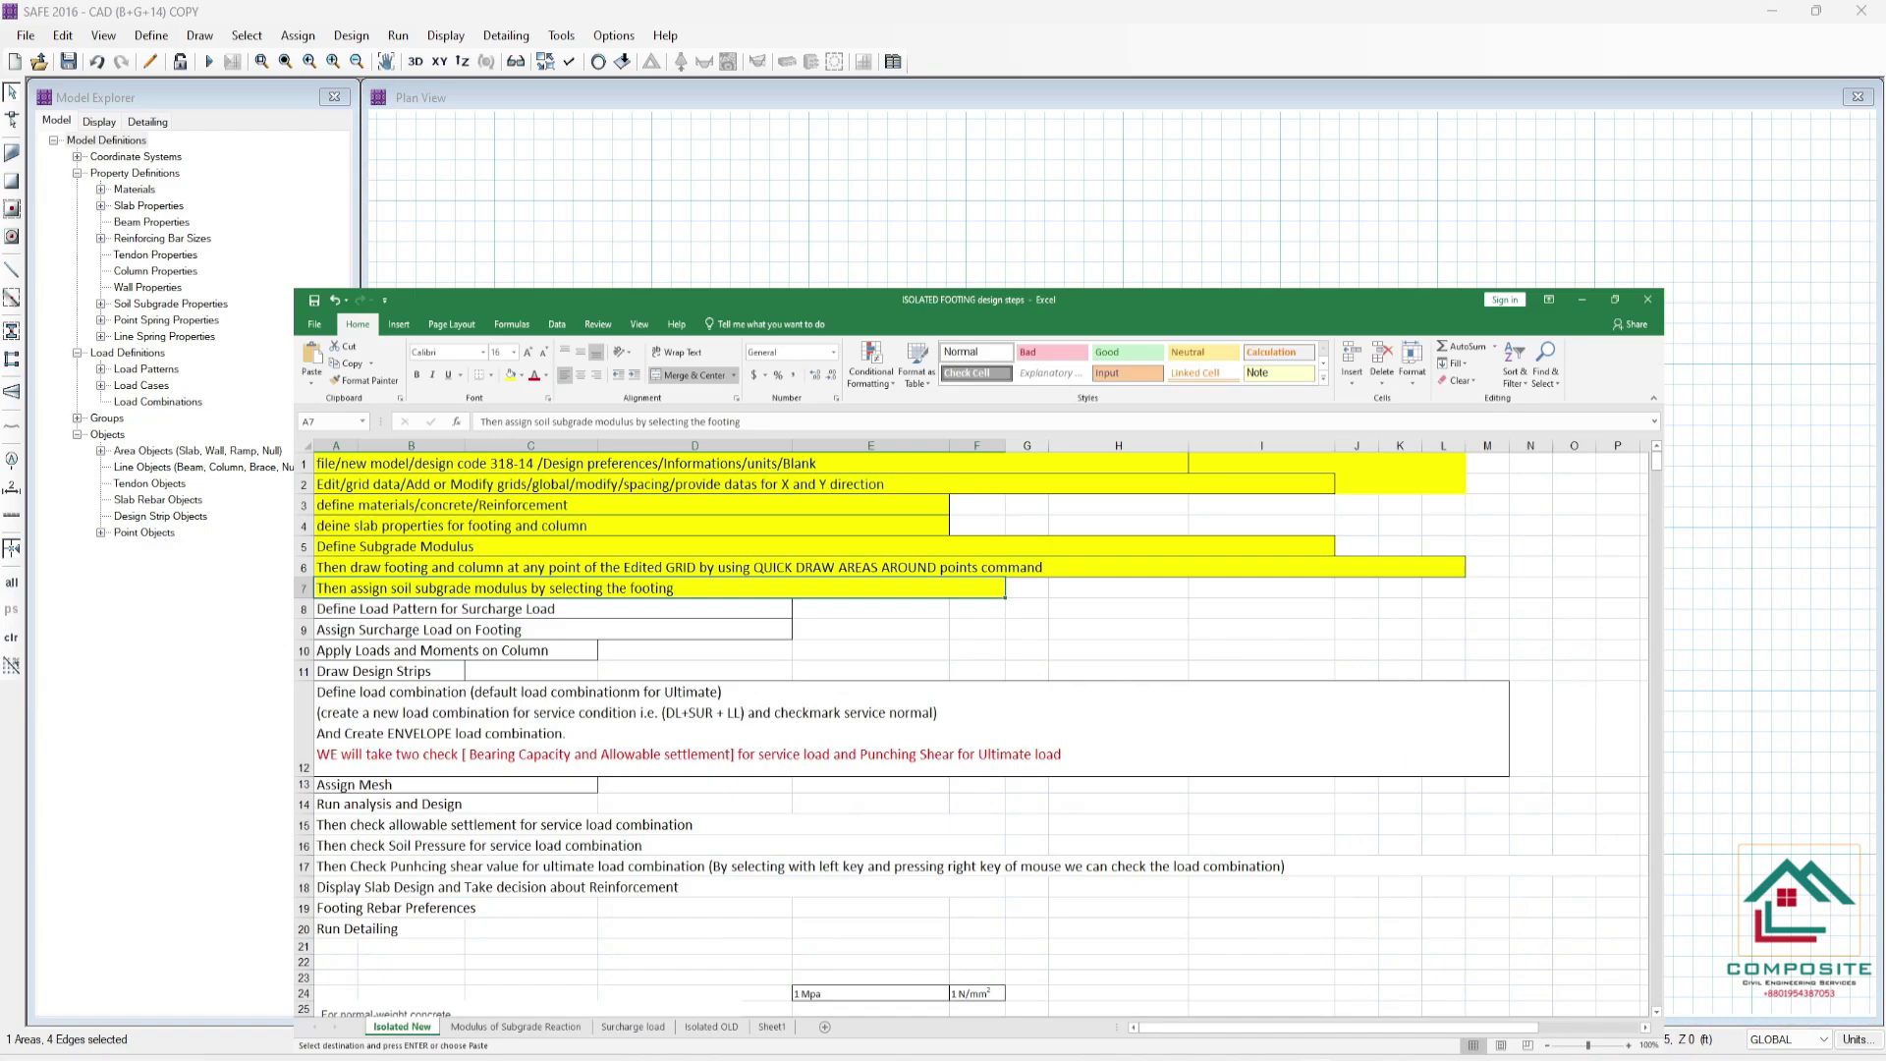
click(188, 388)
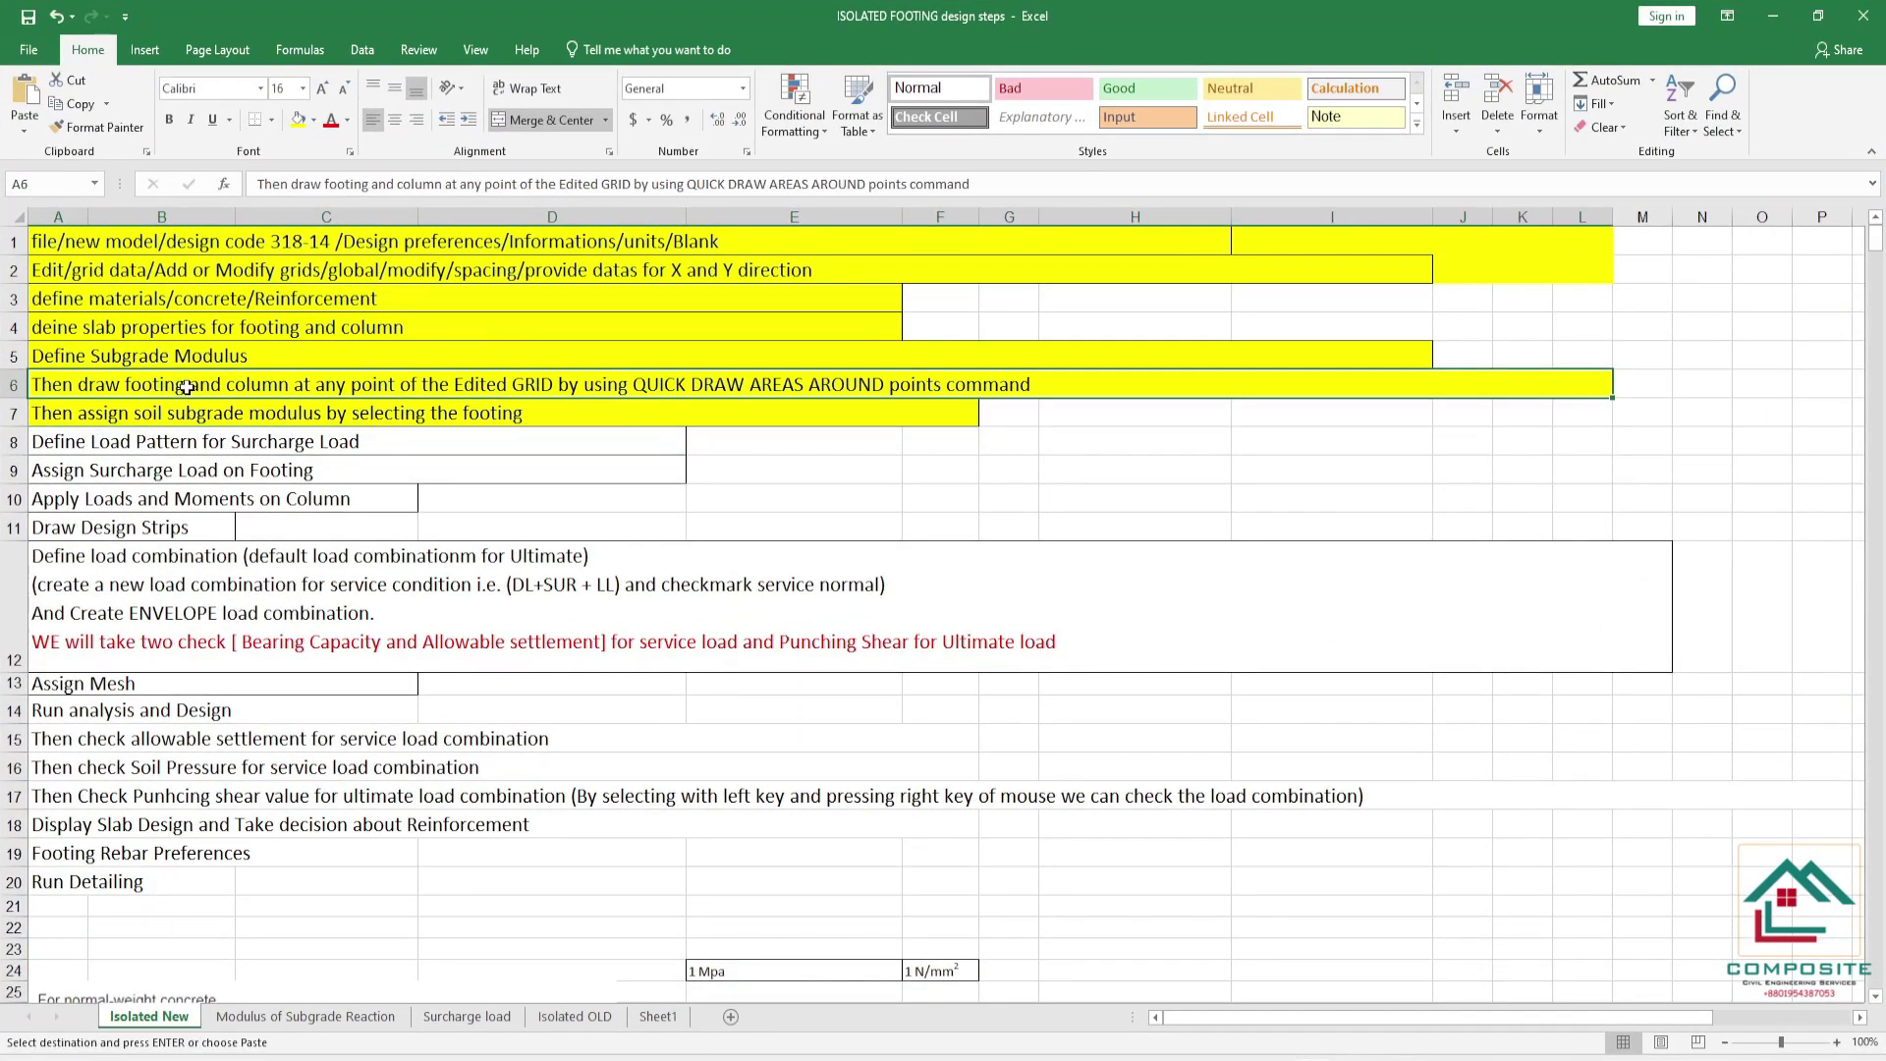
click(181, 356)
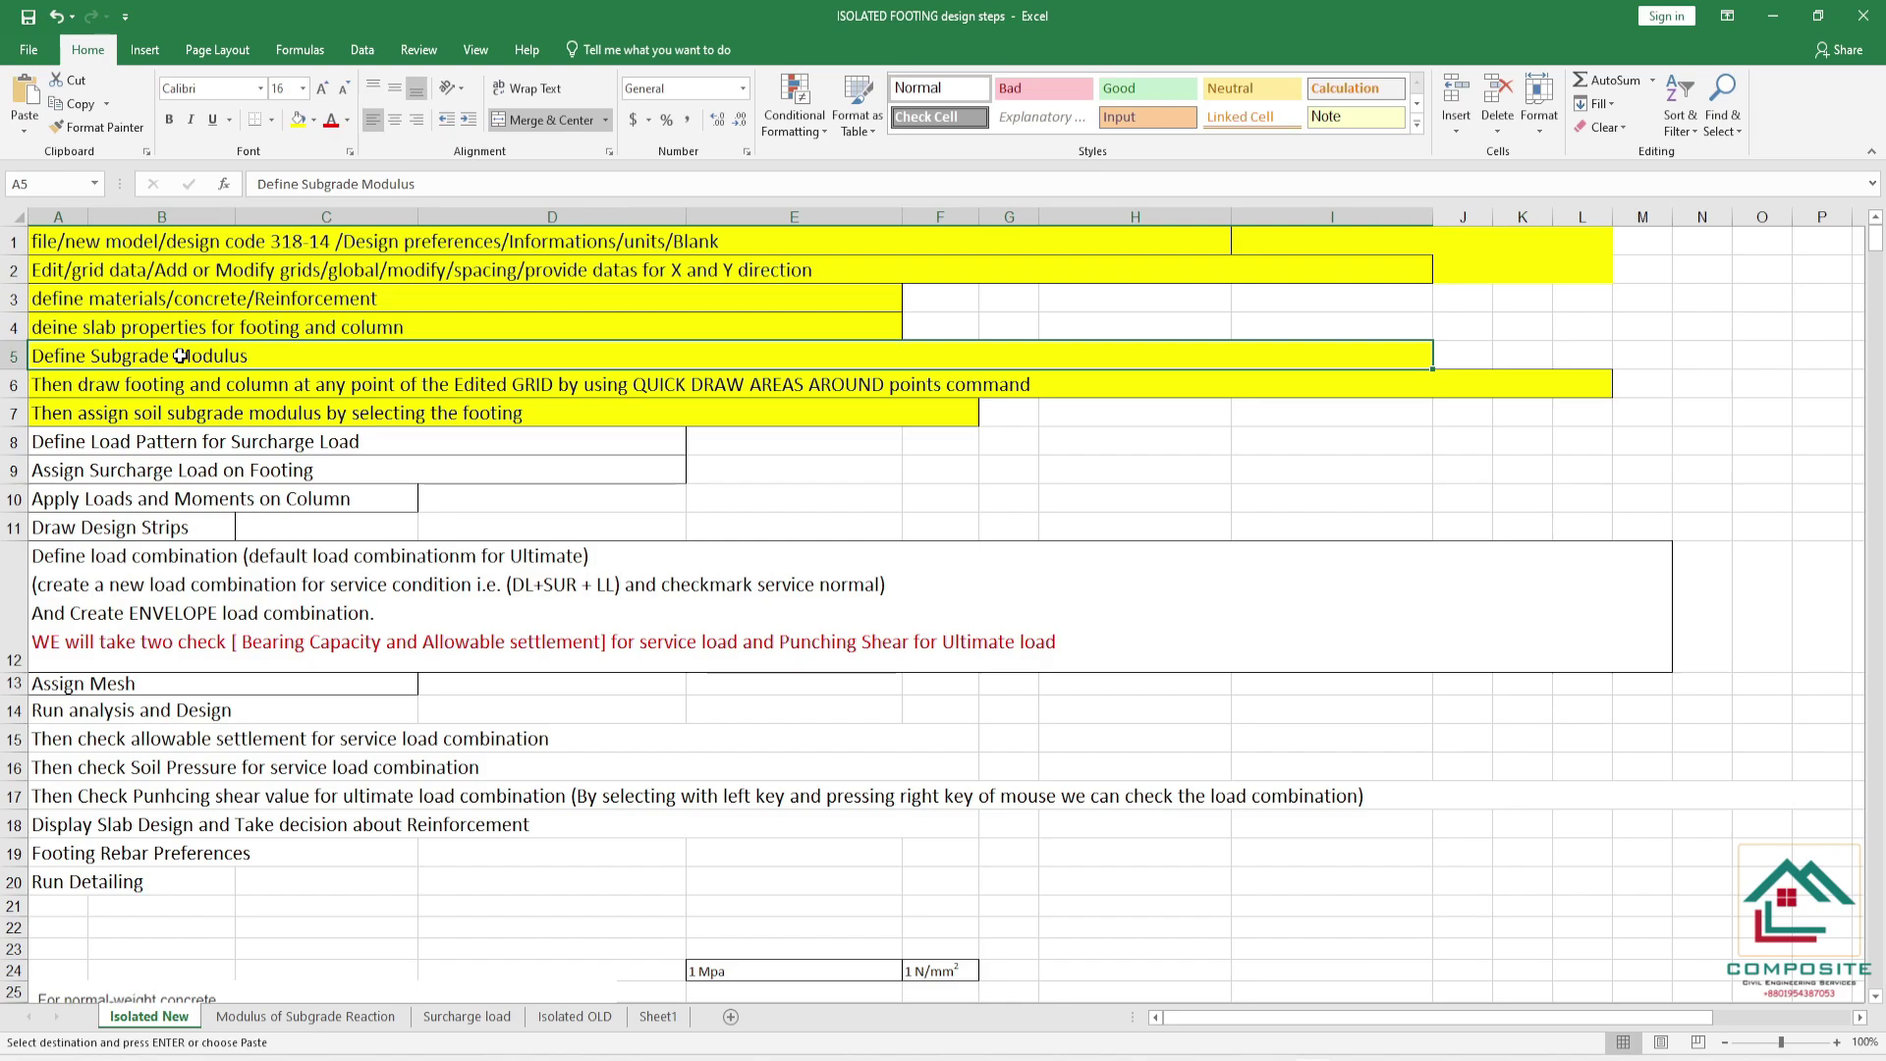
click(186, 414)
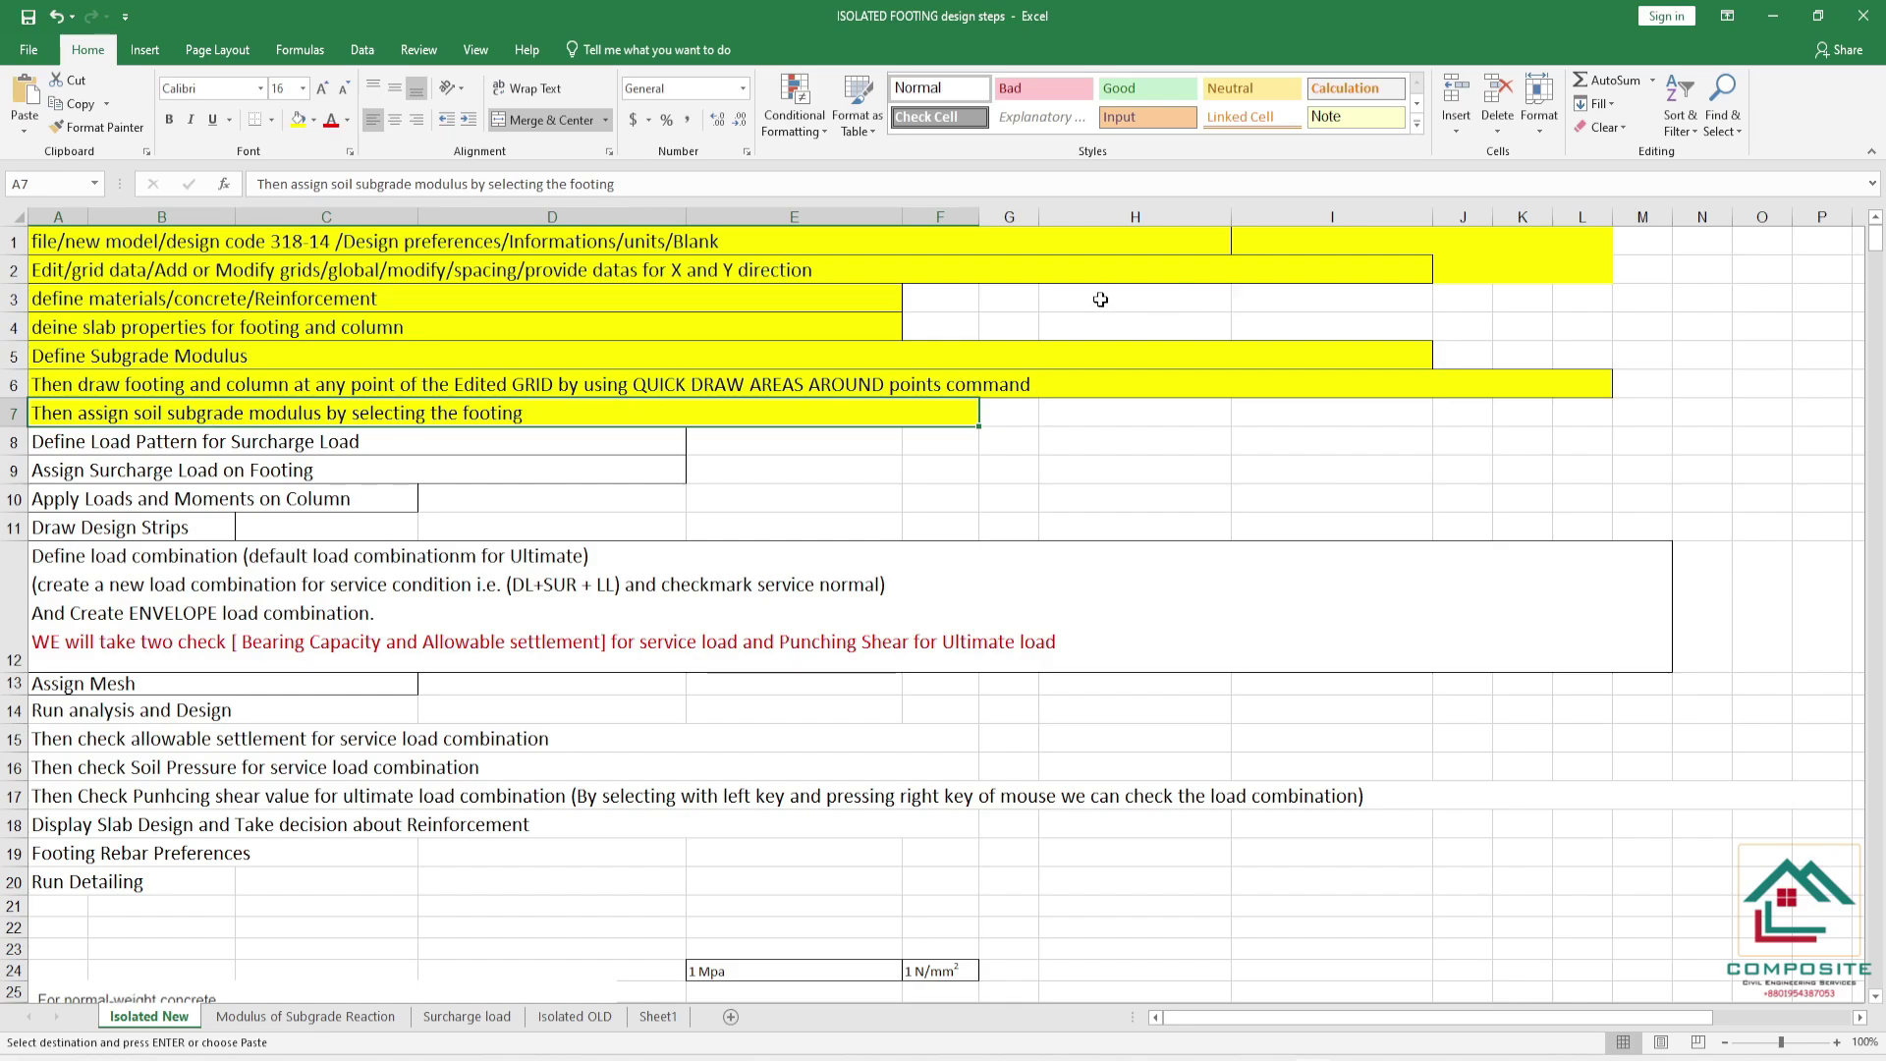
click(1773, 16)
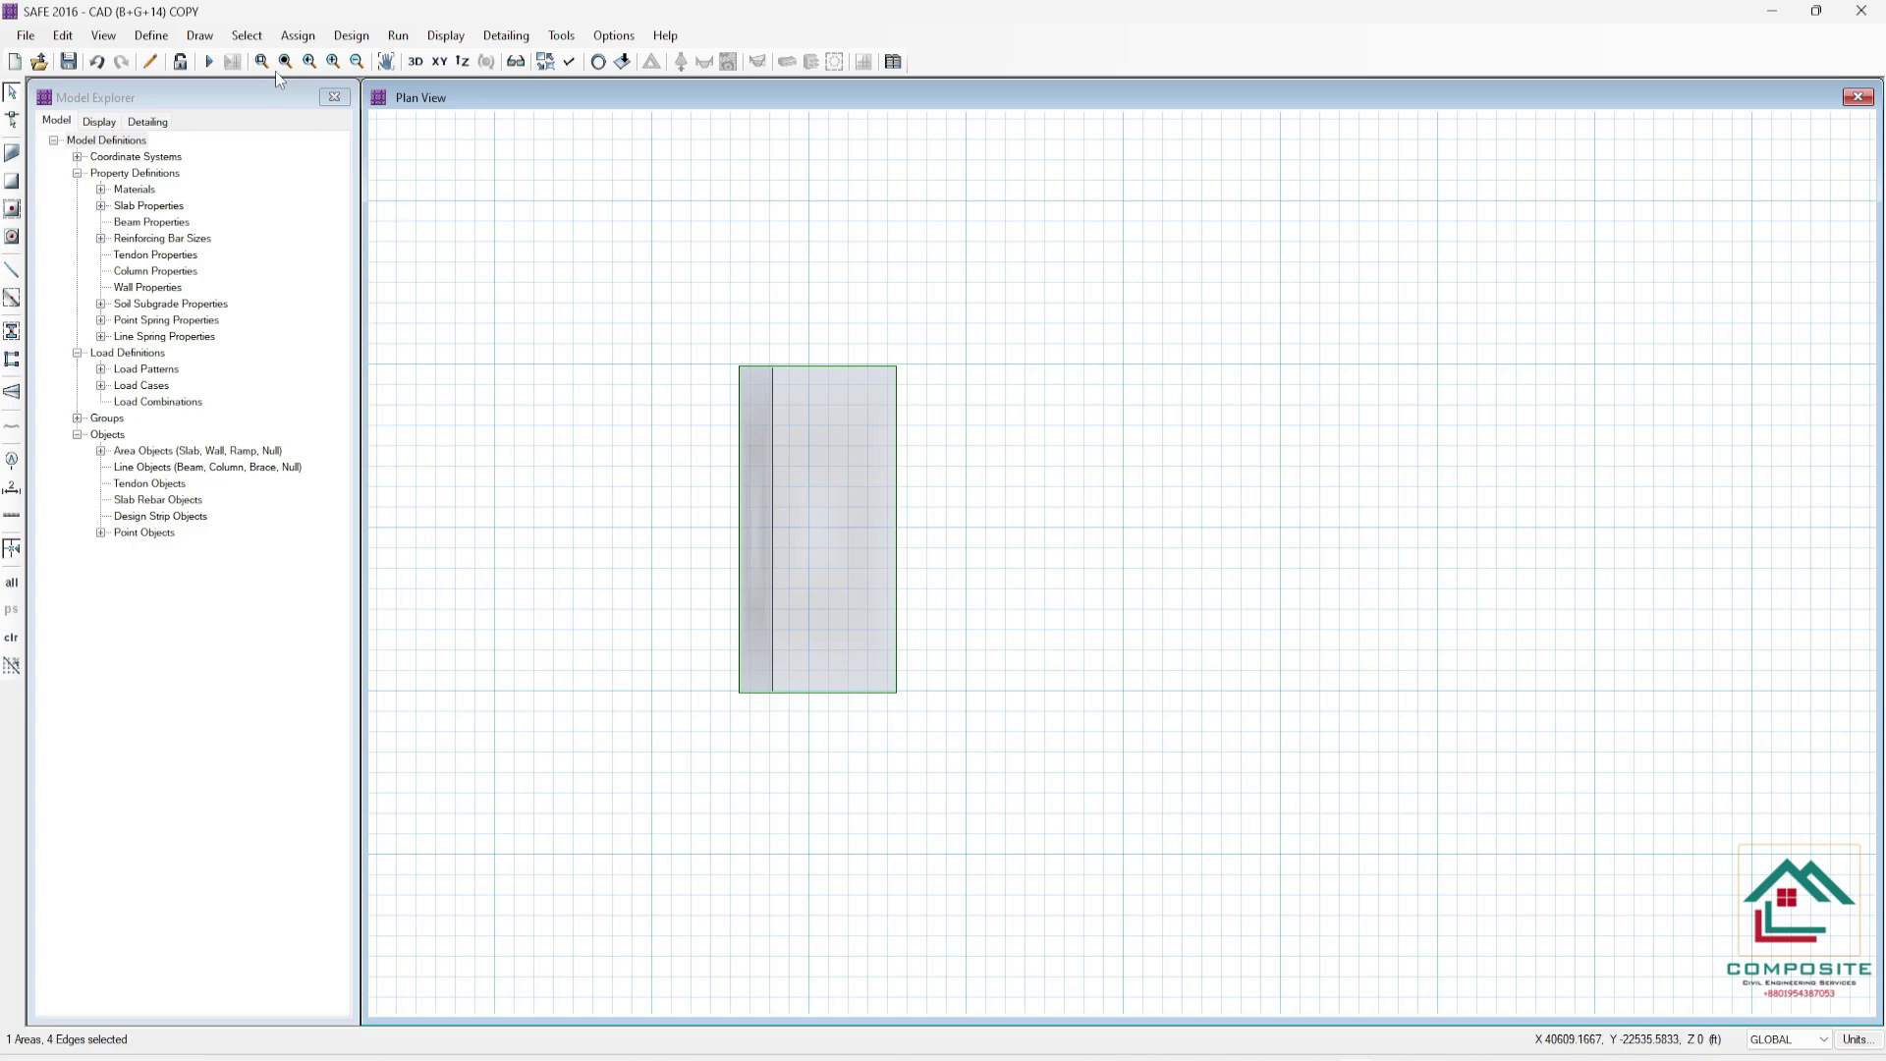
- Inspect the subgrade modulus of the SOIL1 property in U.S. units without assigning it to the selected footing
click(285, 42)
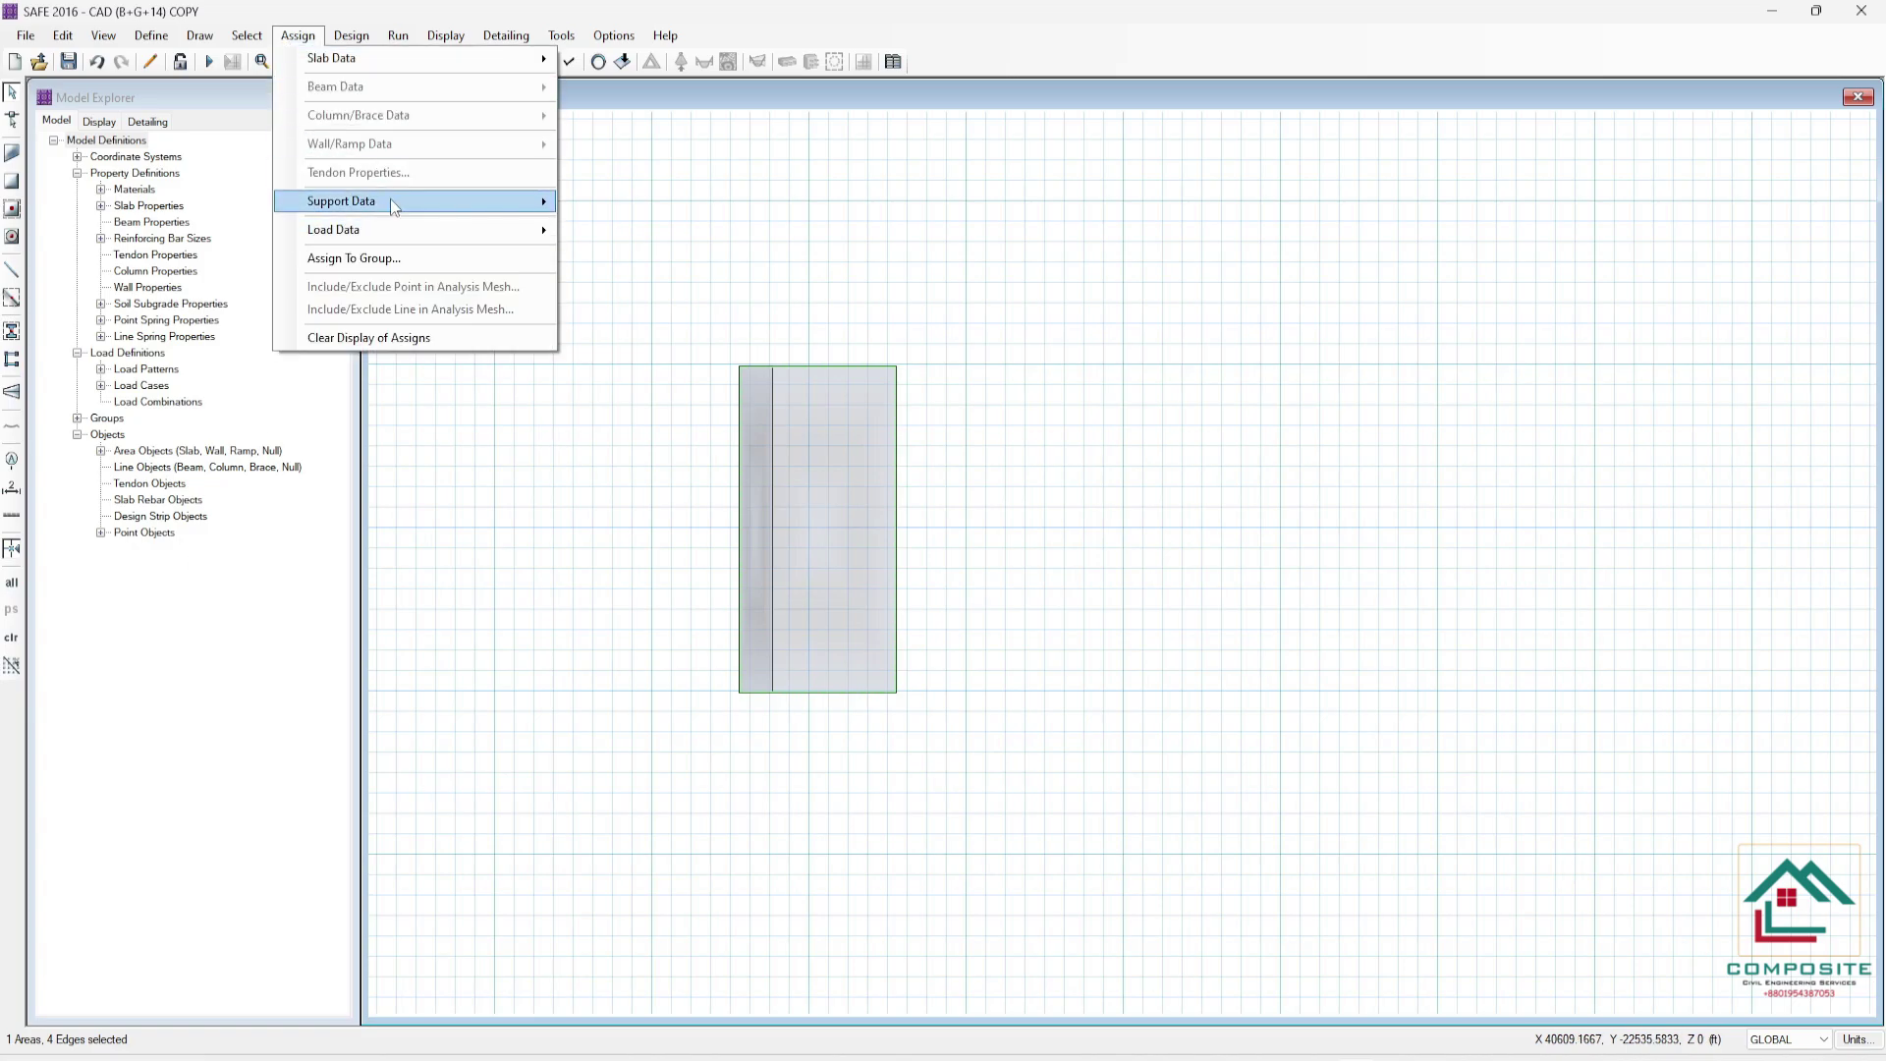
mouse_move(391, 198)
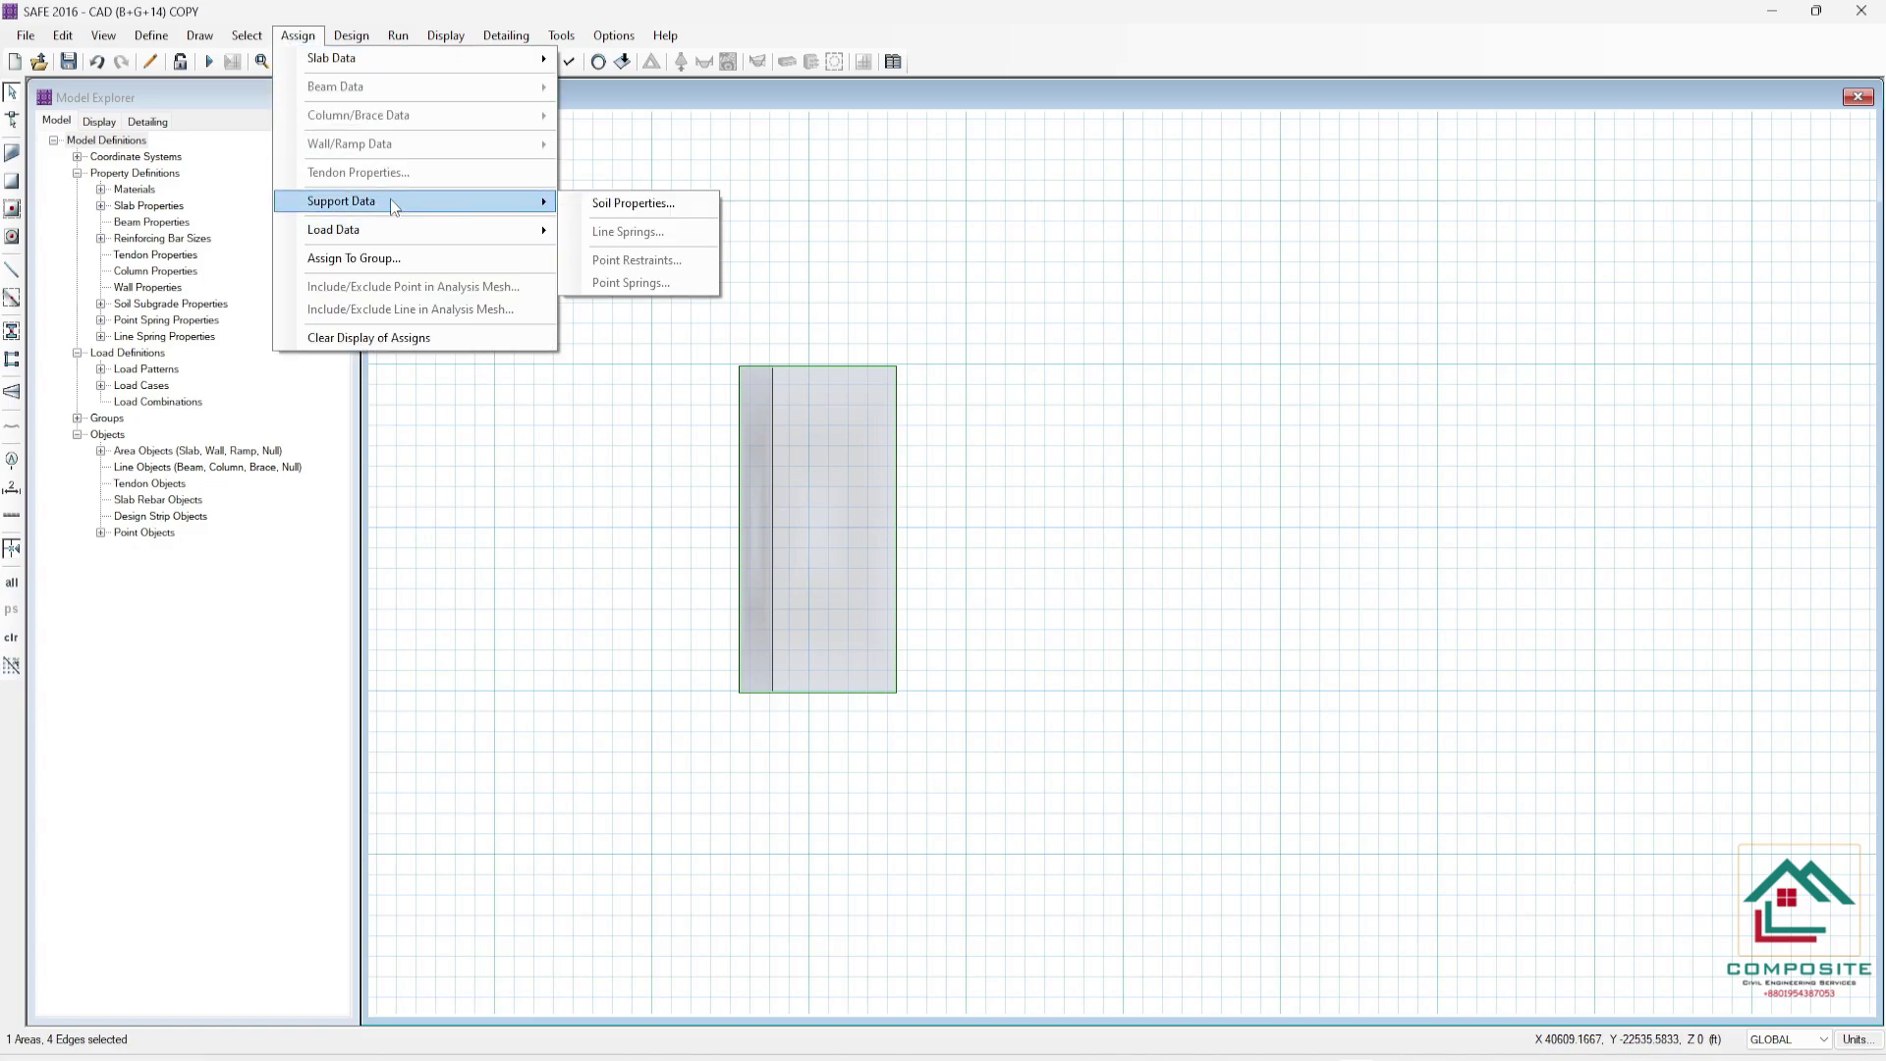
click(682, 202)
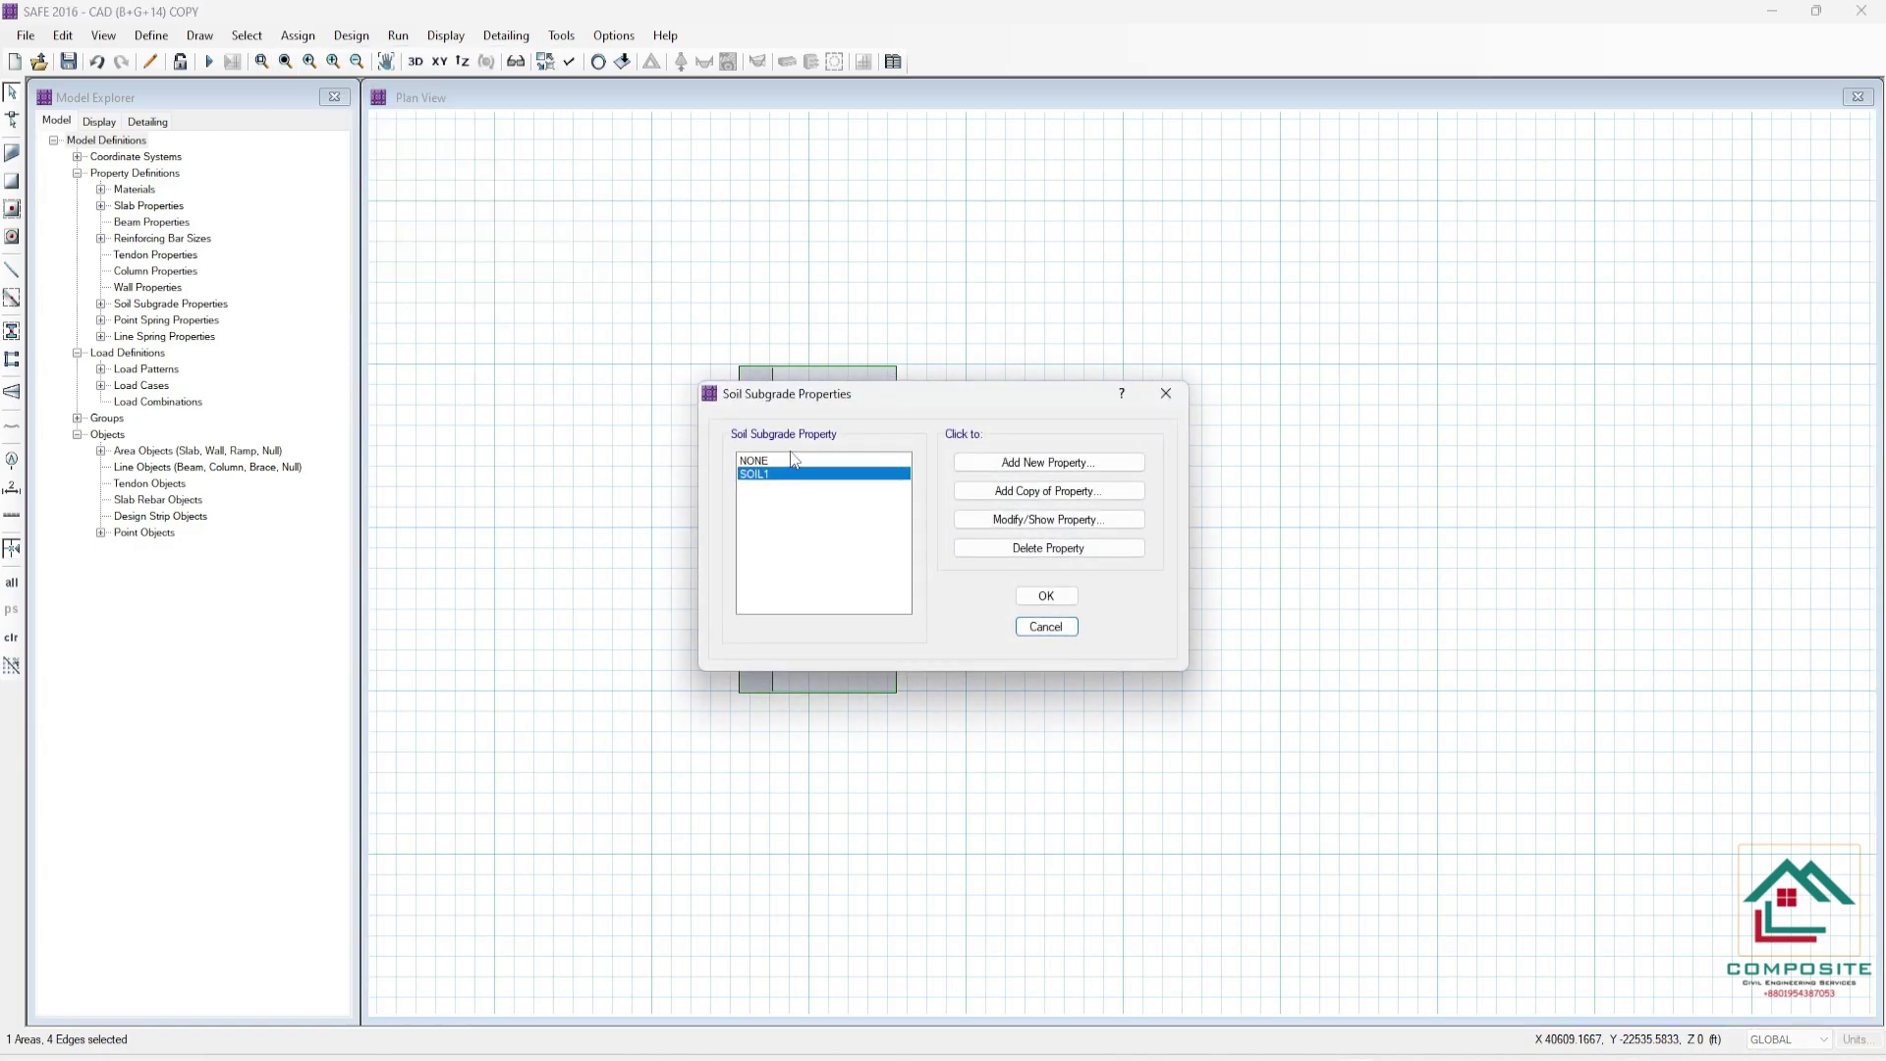
click(1047, 518)
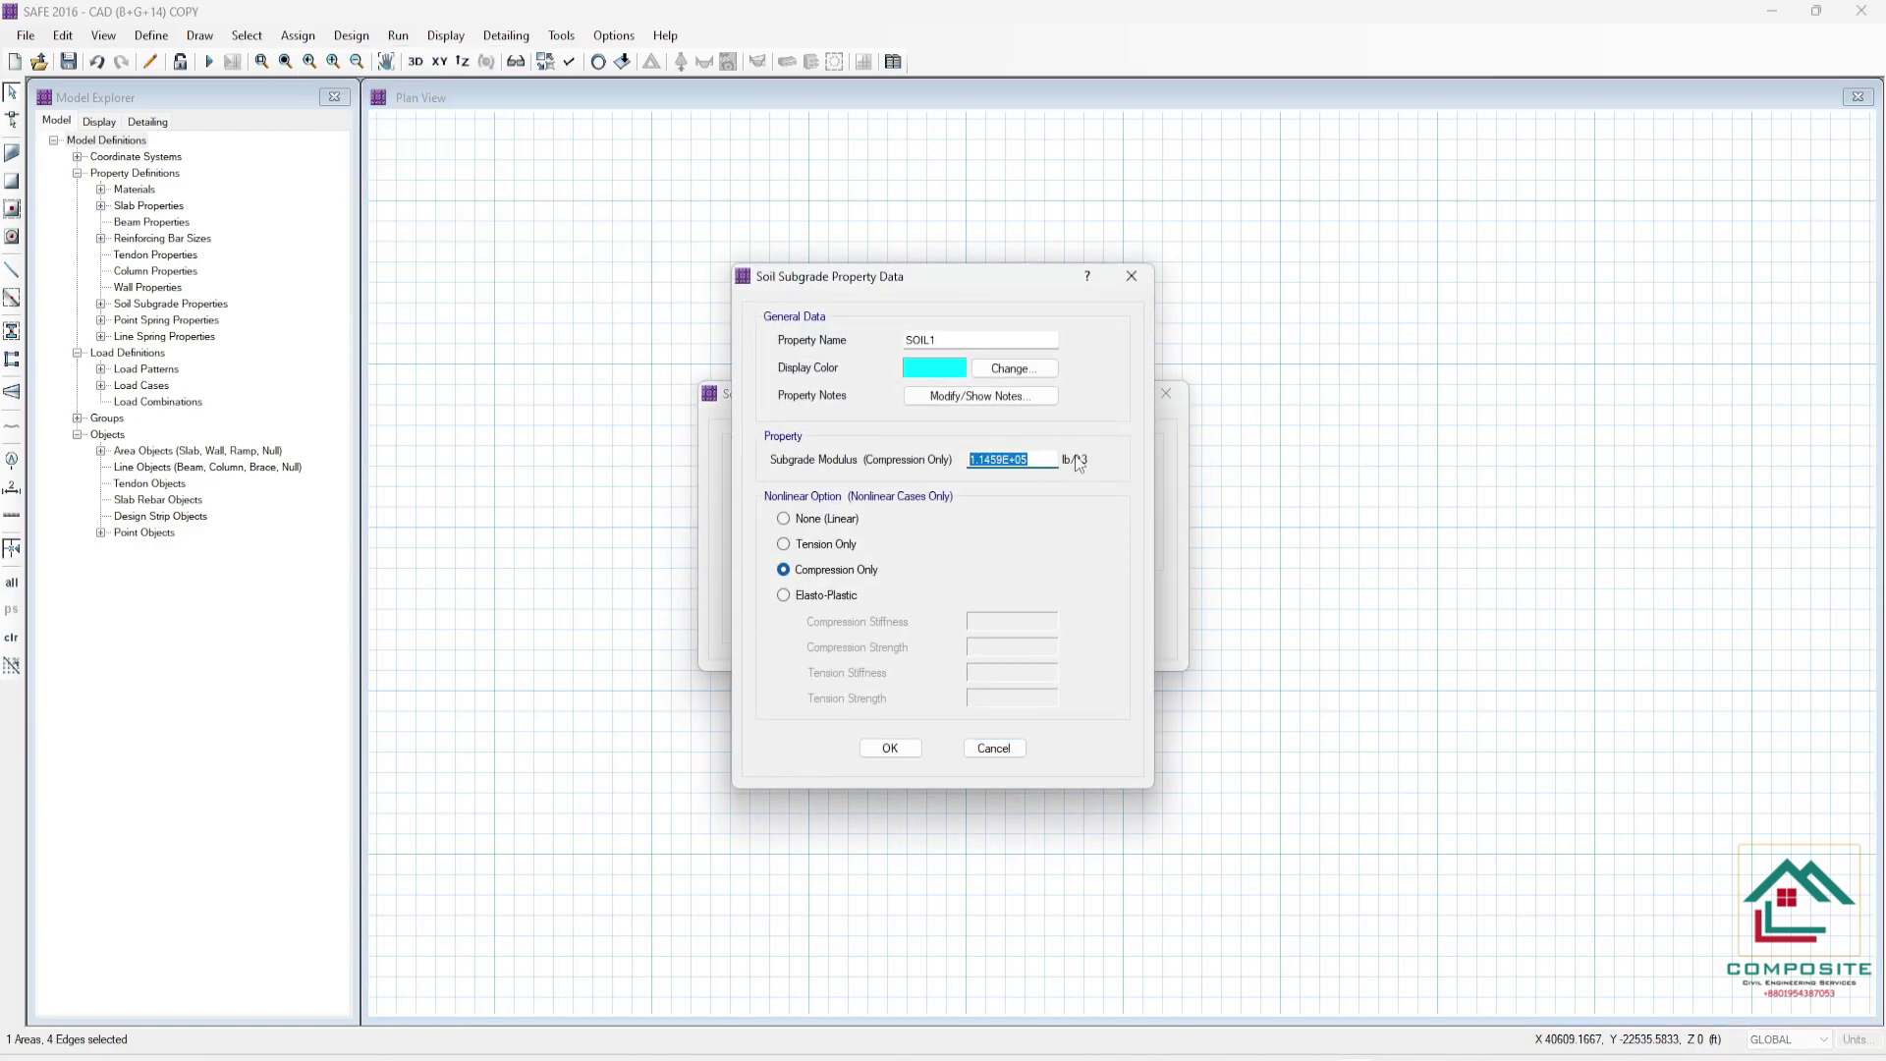
click(889, 749)
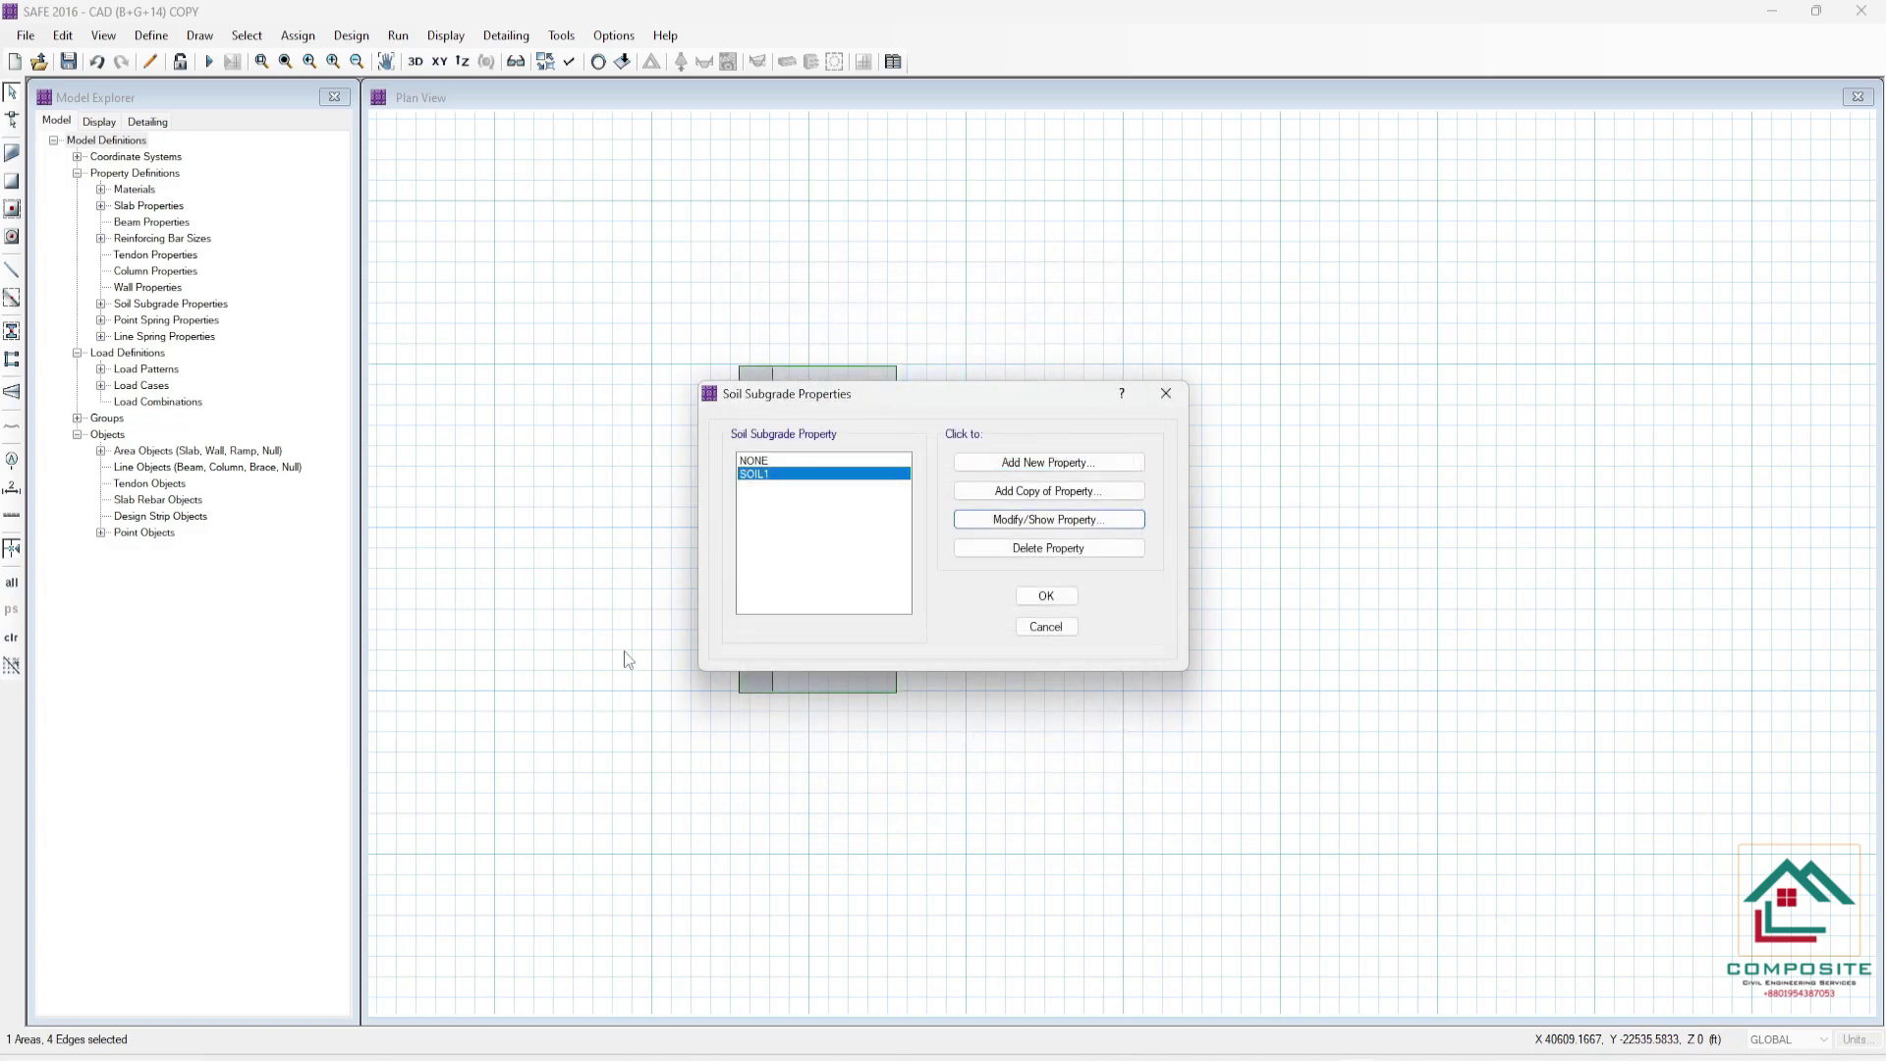
click(1046, 626)
- Set the model units to metric defaults
click(1854, 1039)
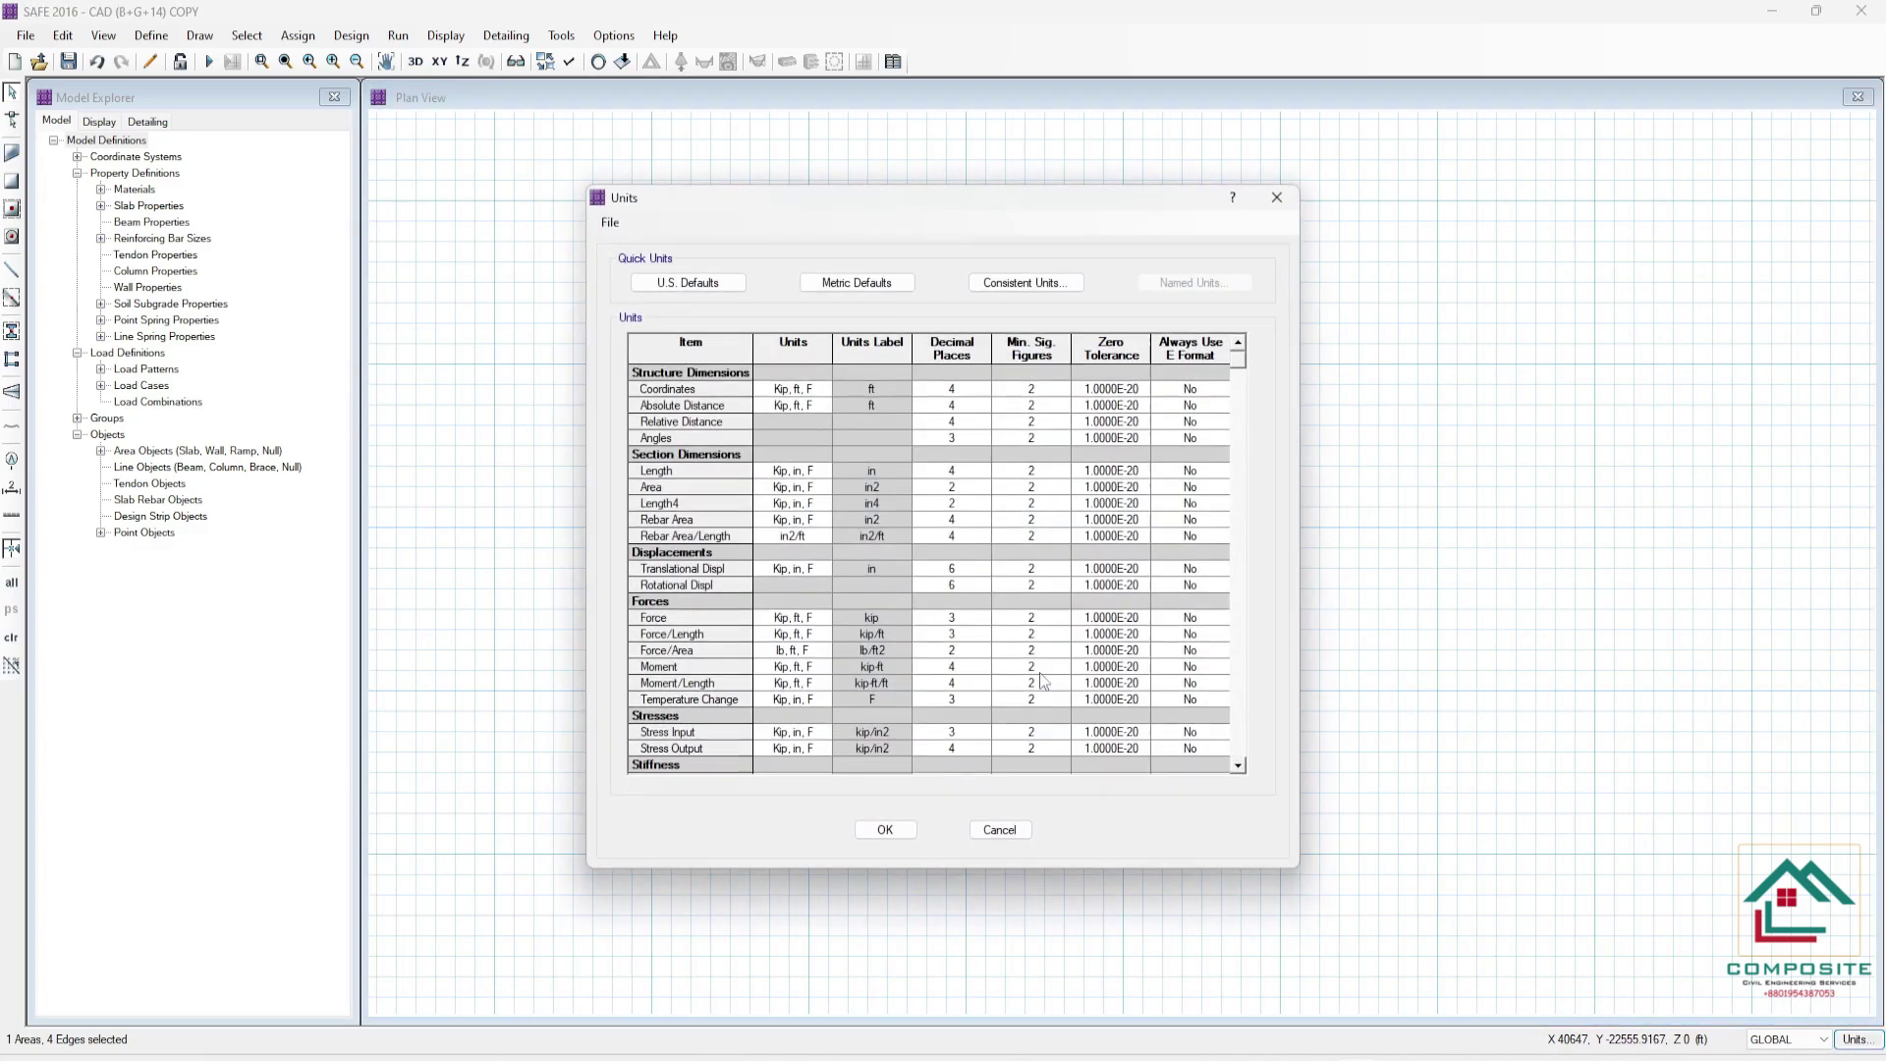
click(847, 285)
click(884, 830)
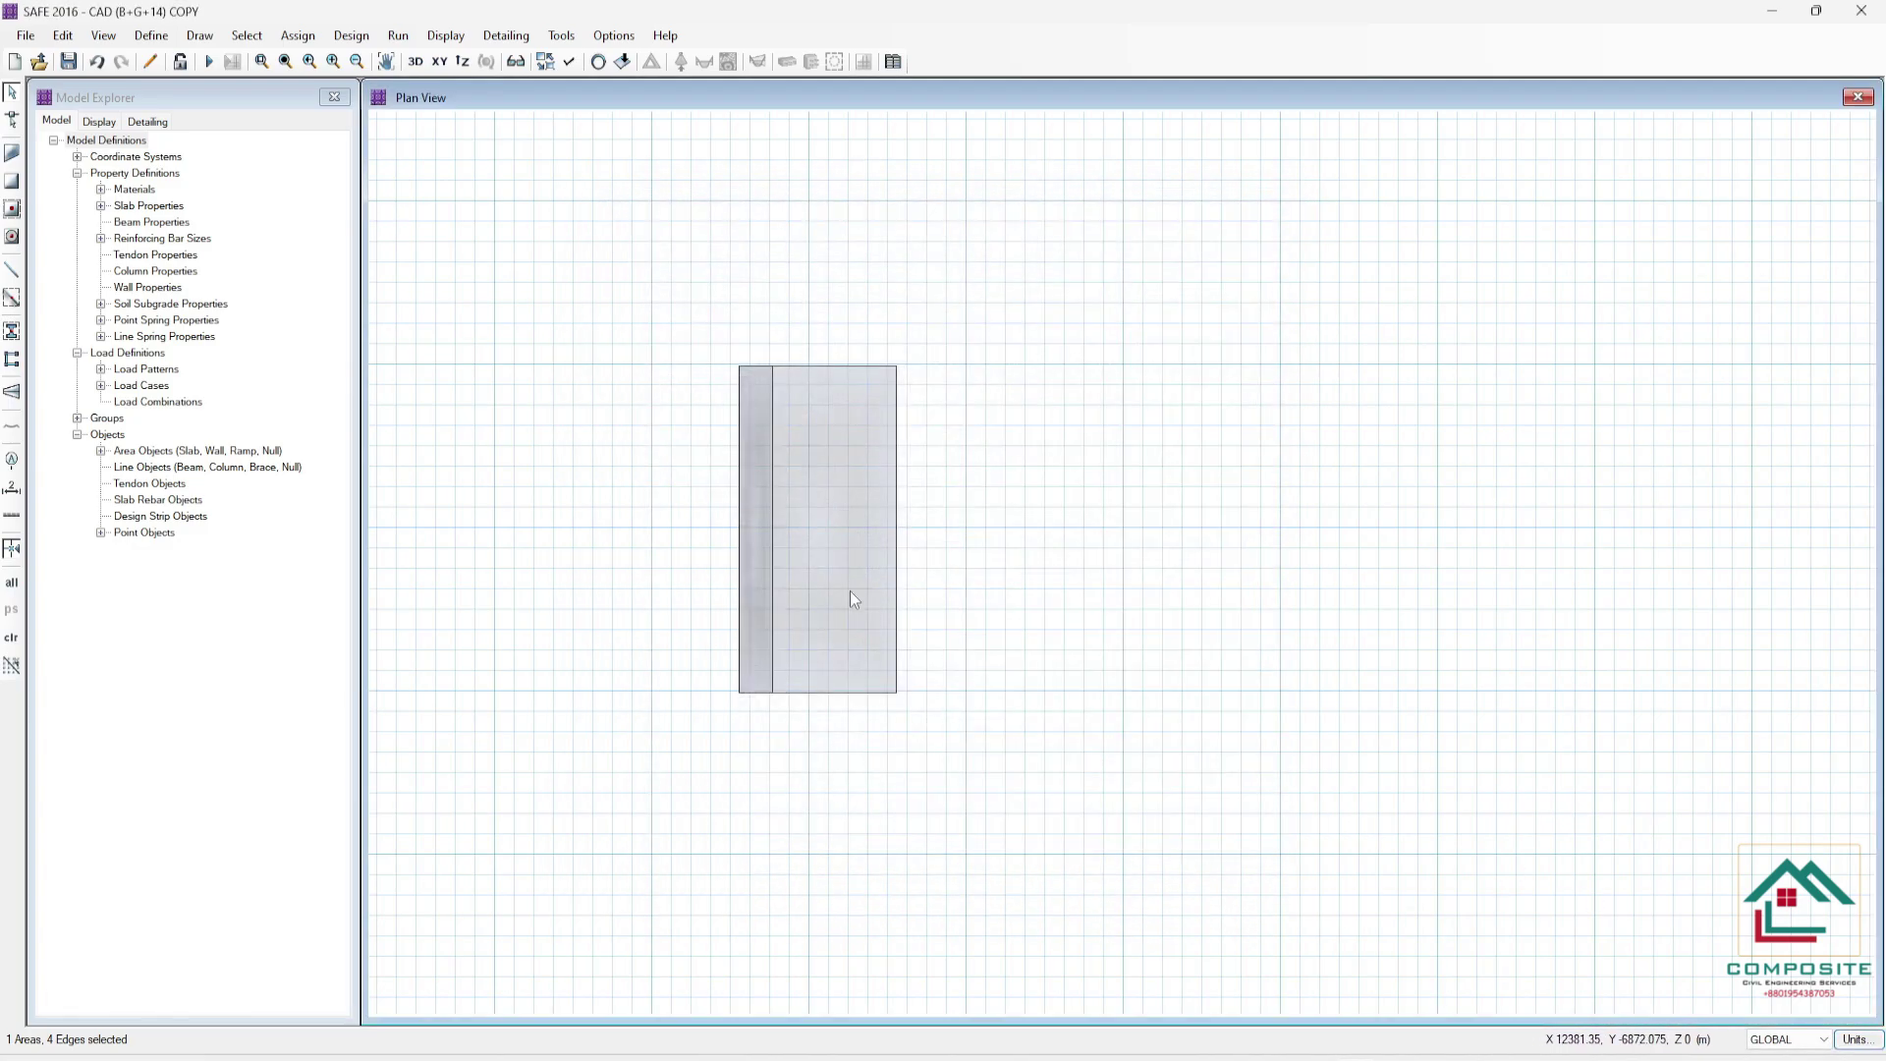
- Check the SOIL1 subgrade modulus in metric units and assign SOIL1 to the footing slab
click(815, 468)
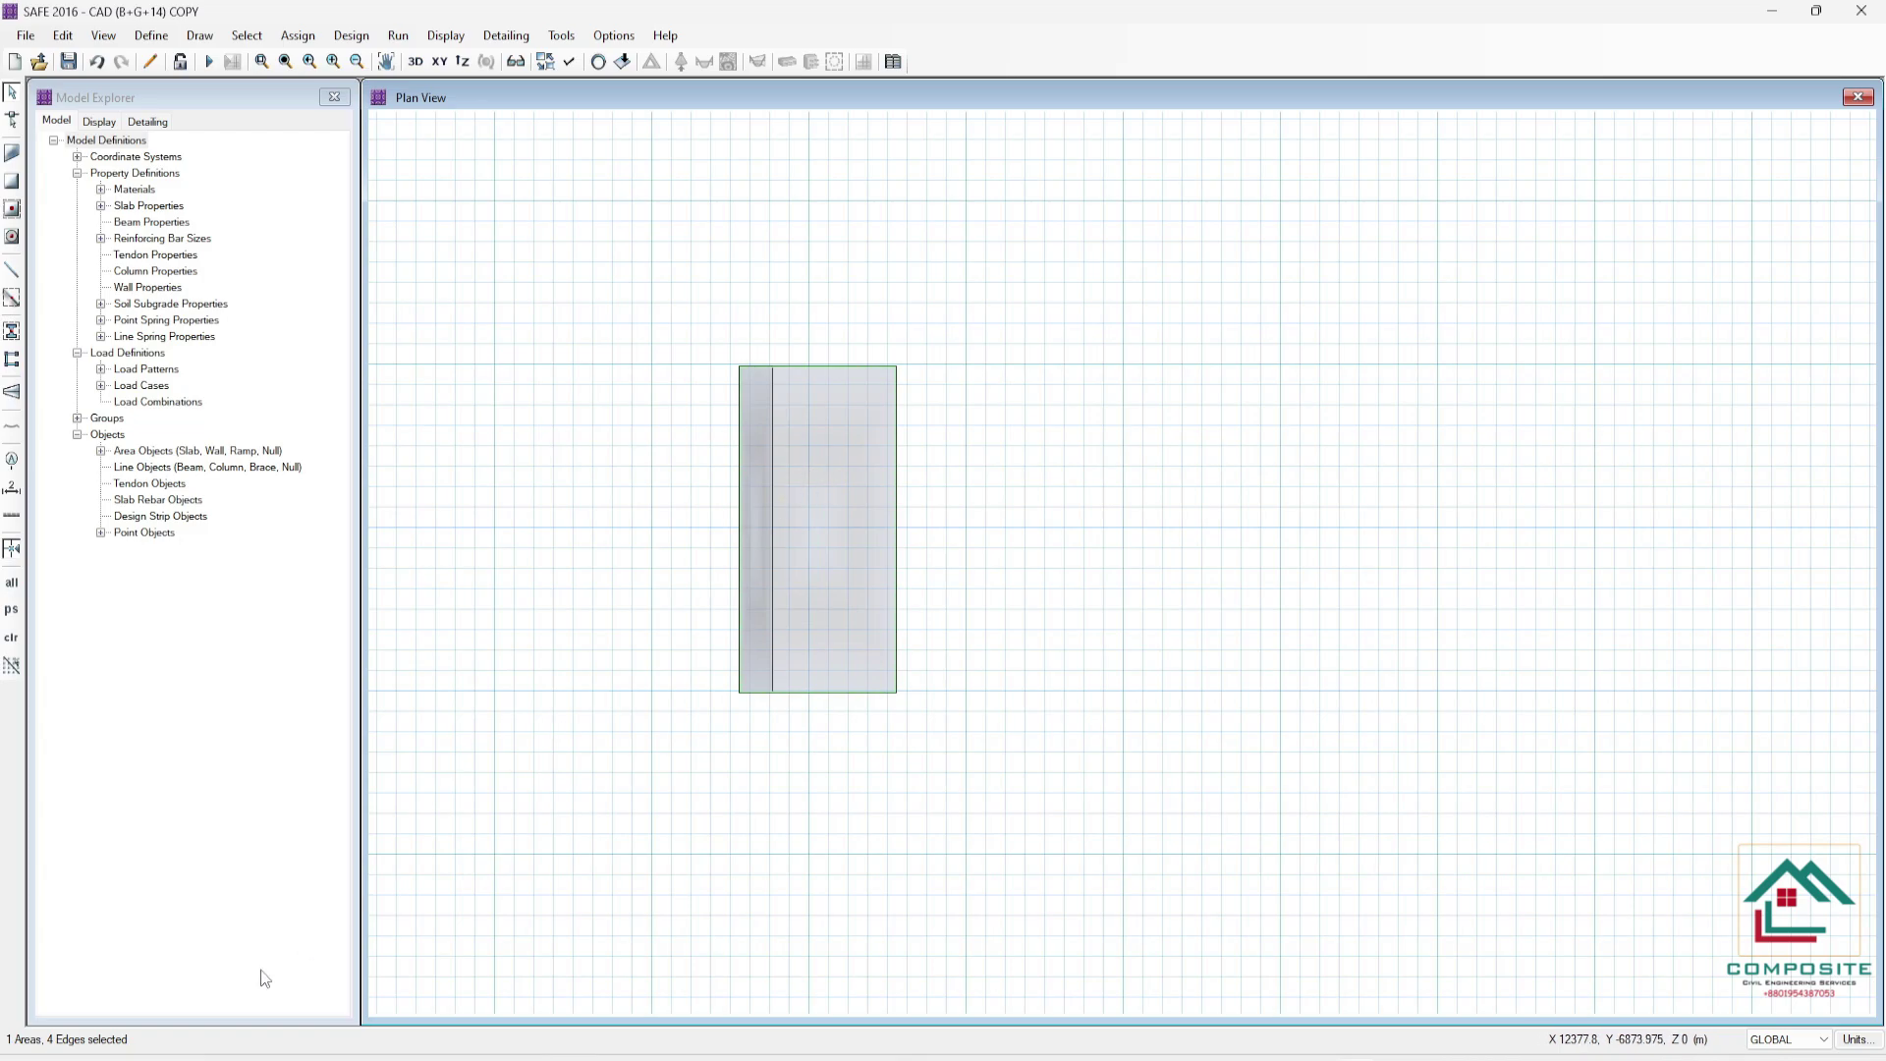
click(298, 35)
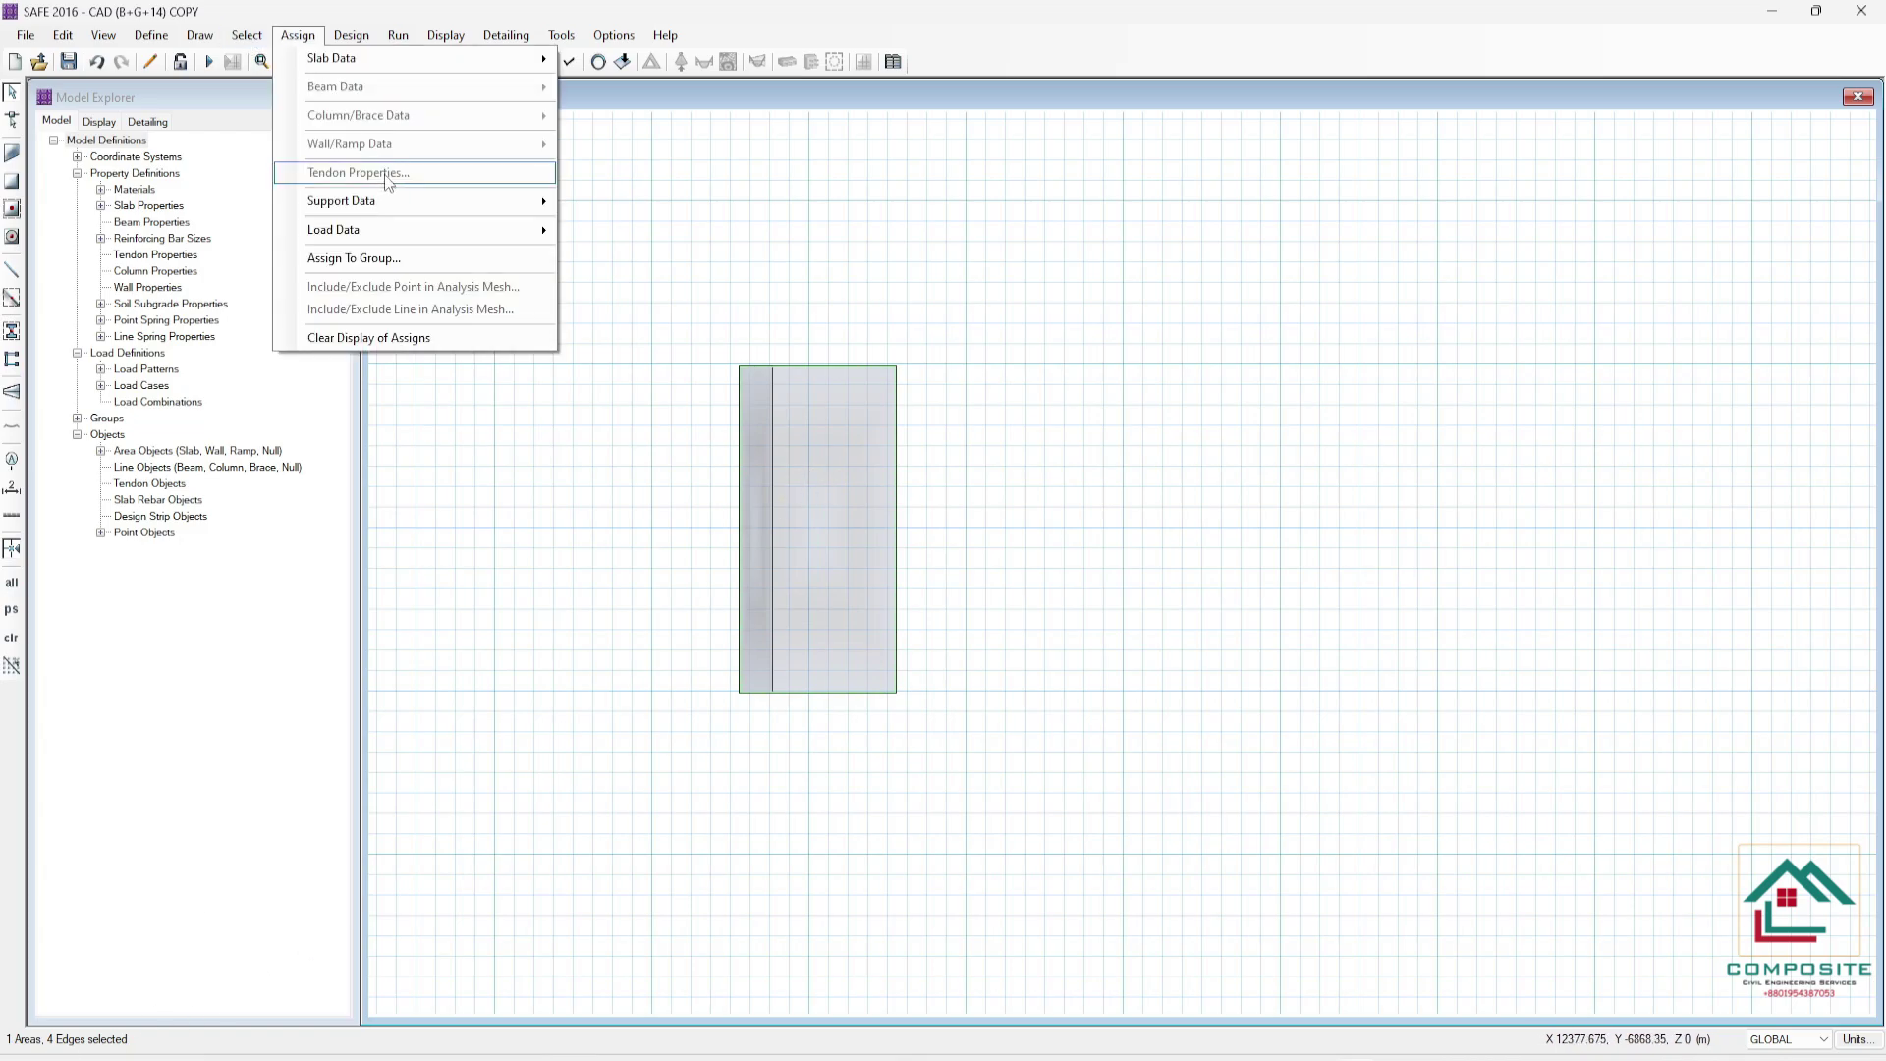
mouse_move(396, 202)
click(599, 200)
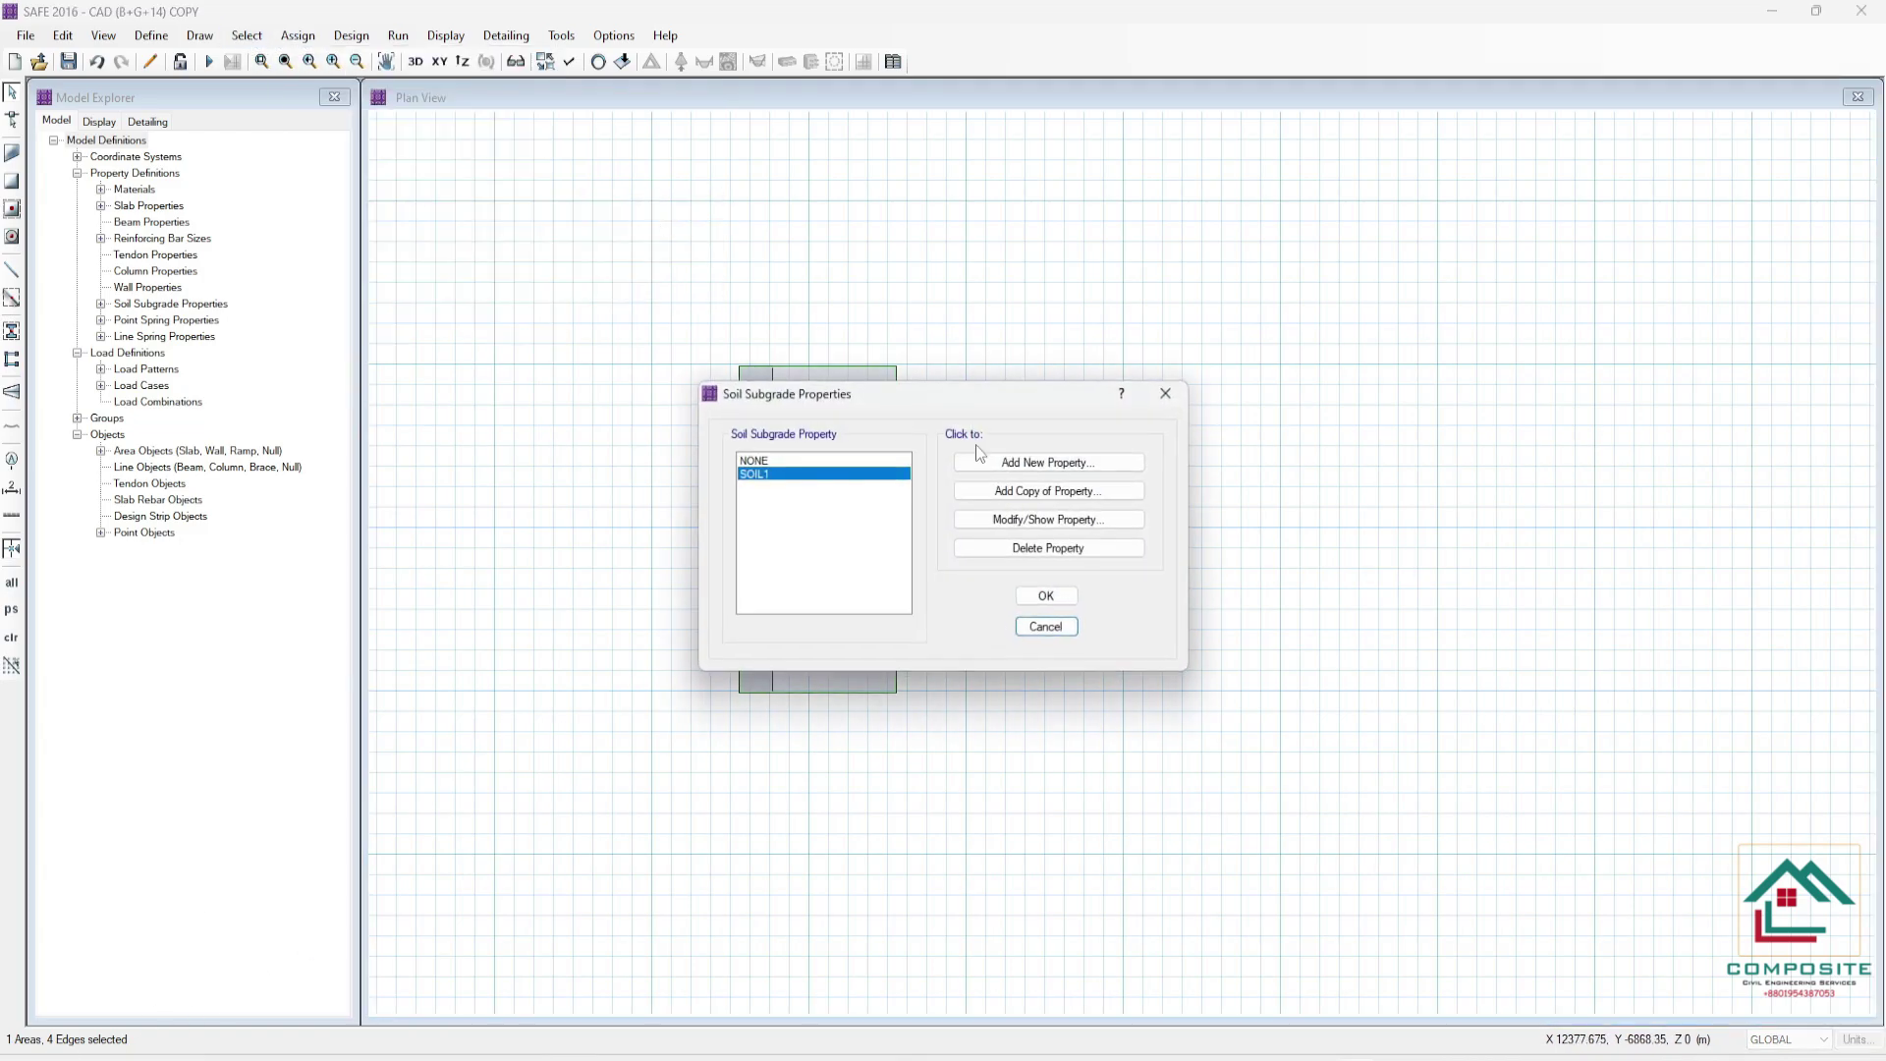
click(1063, 530)
click(1033, 461)
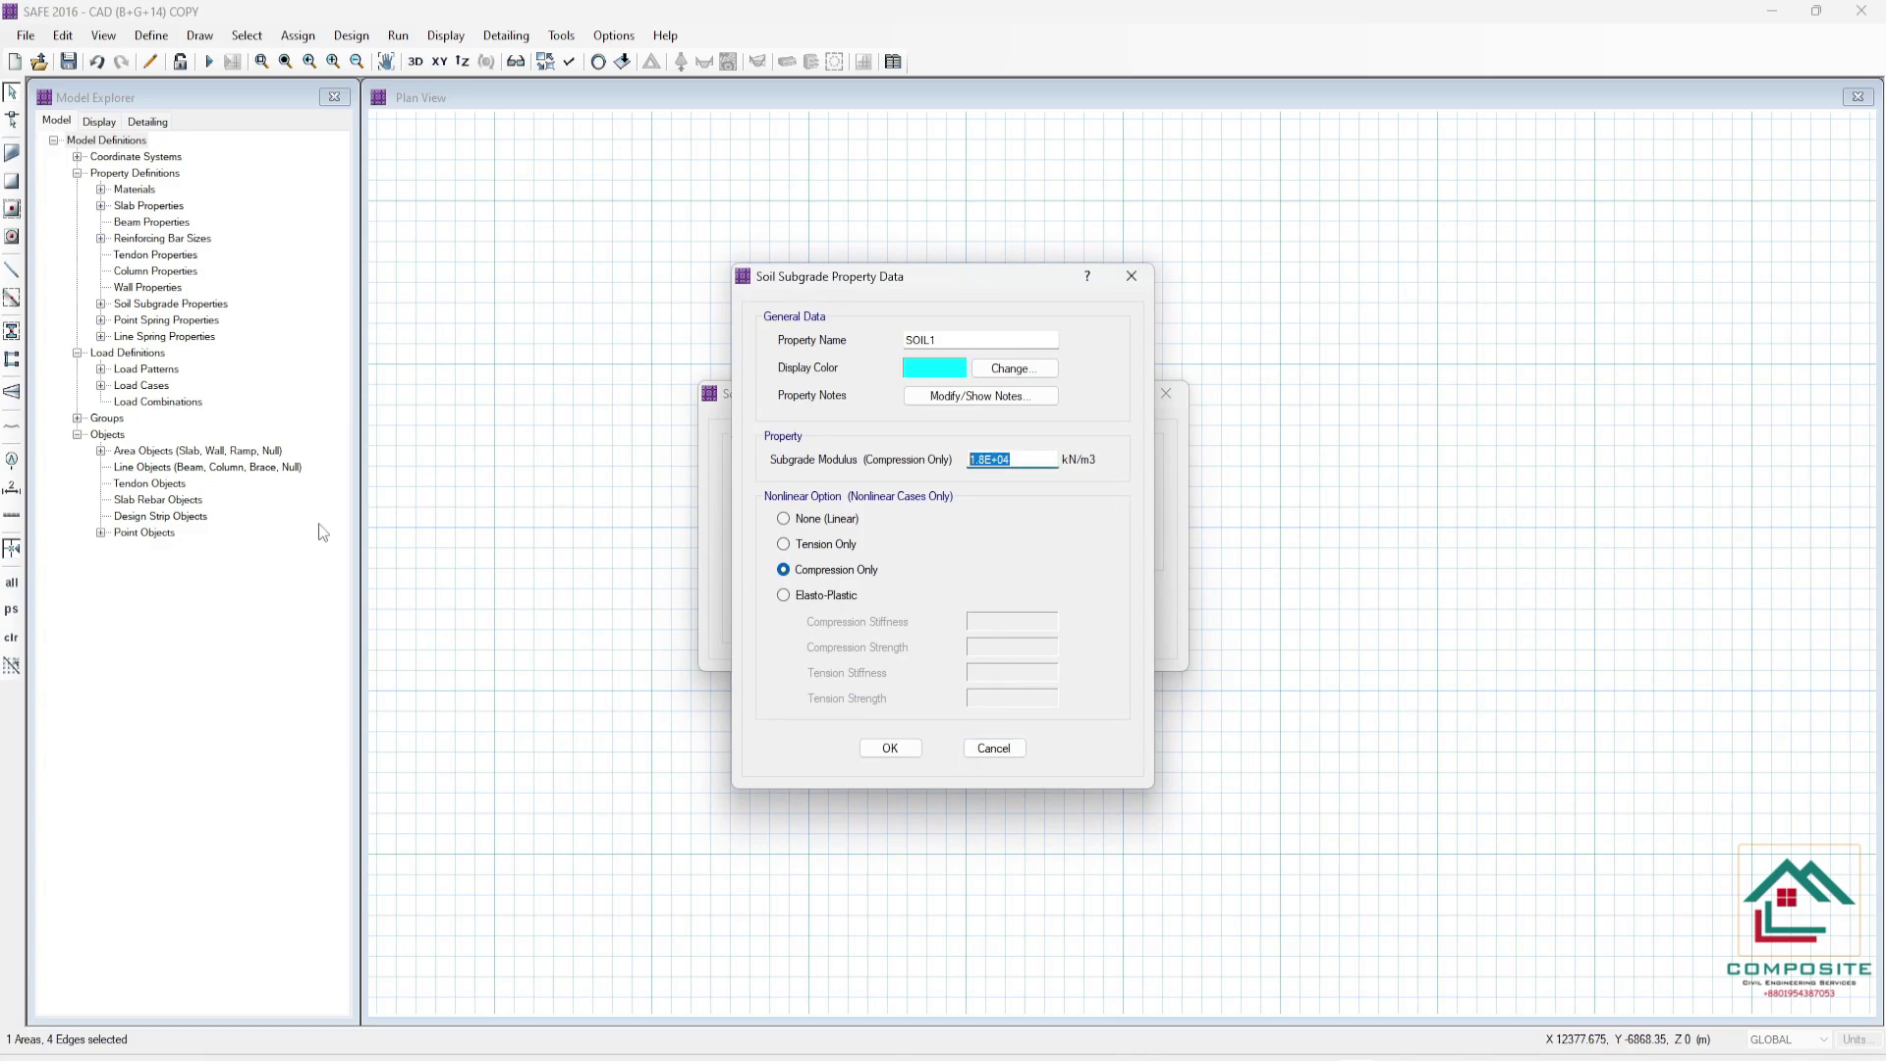
click(889, 748)
click(1043, 595)
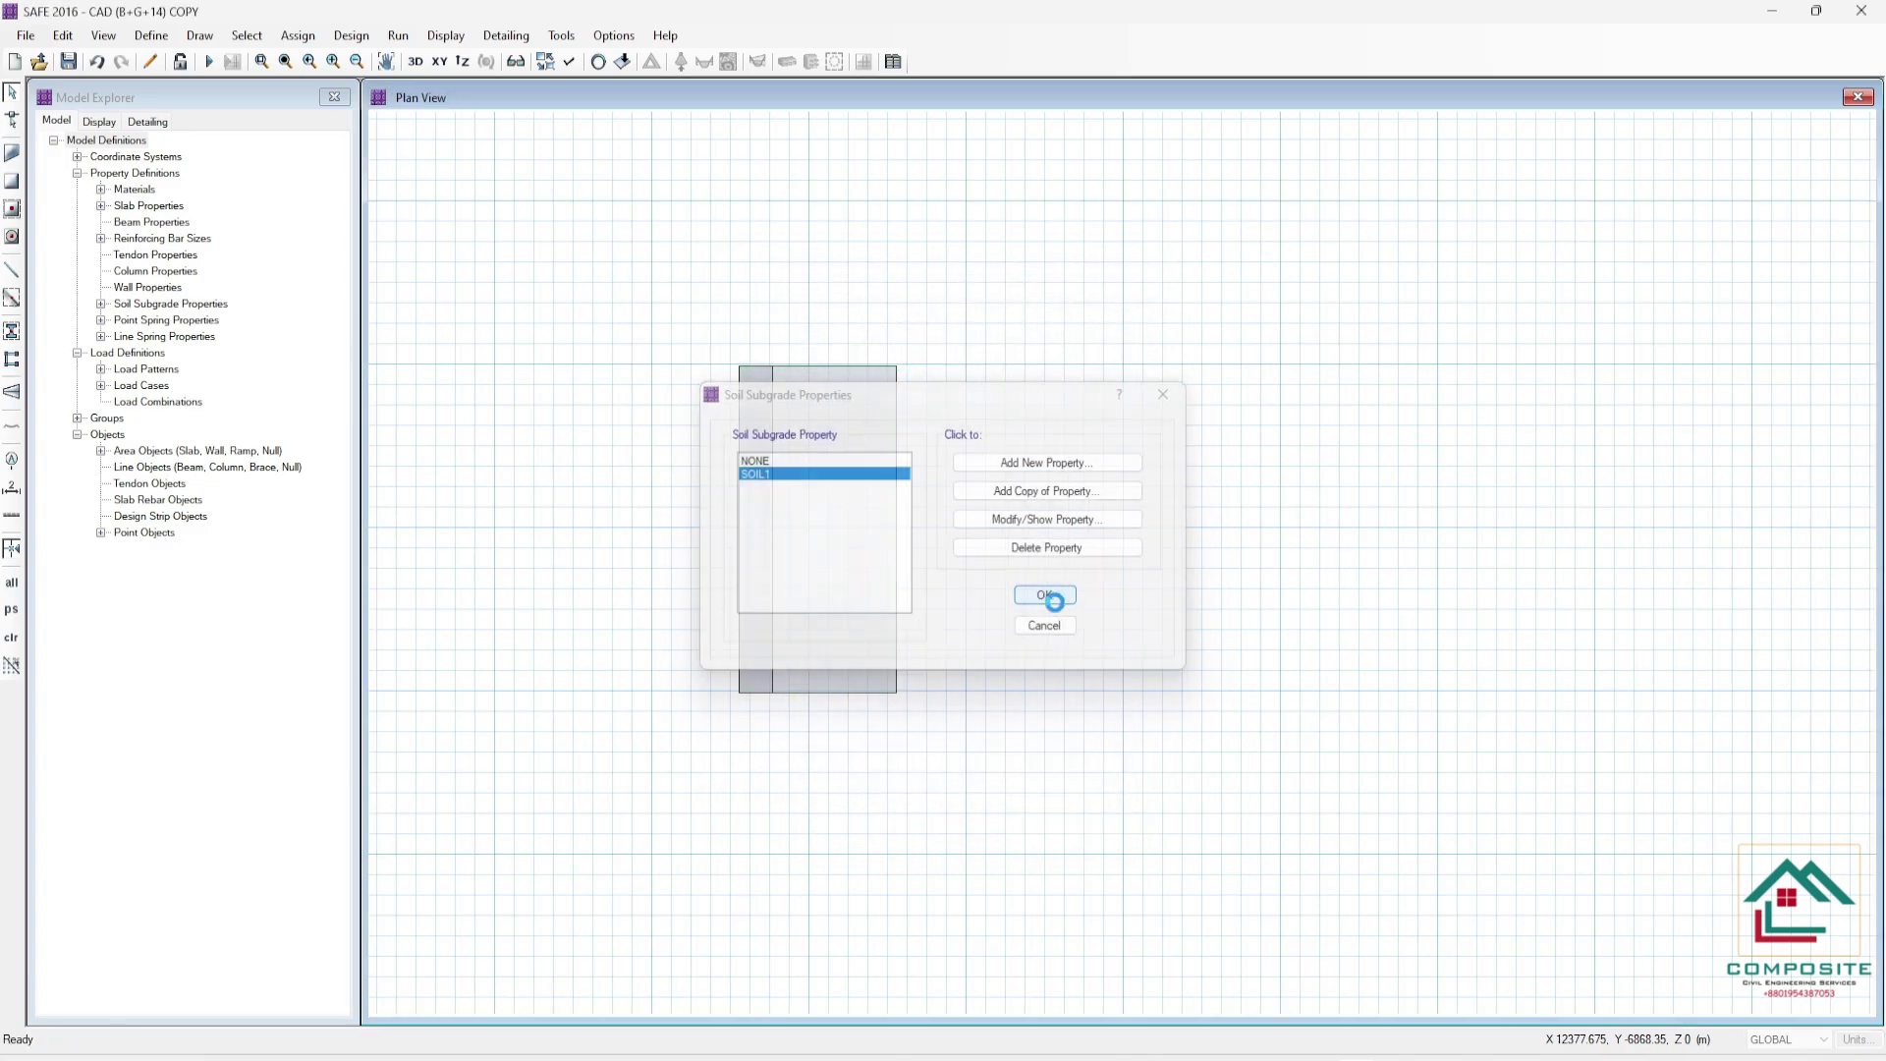
scroll(864, 570, up, 1)
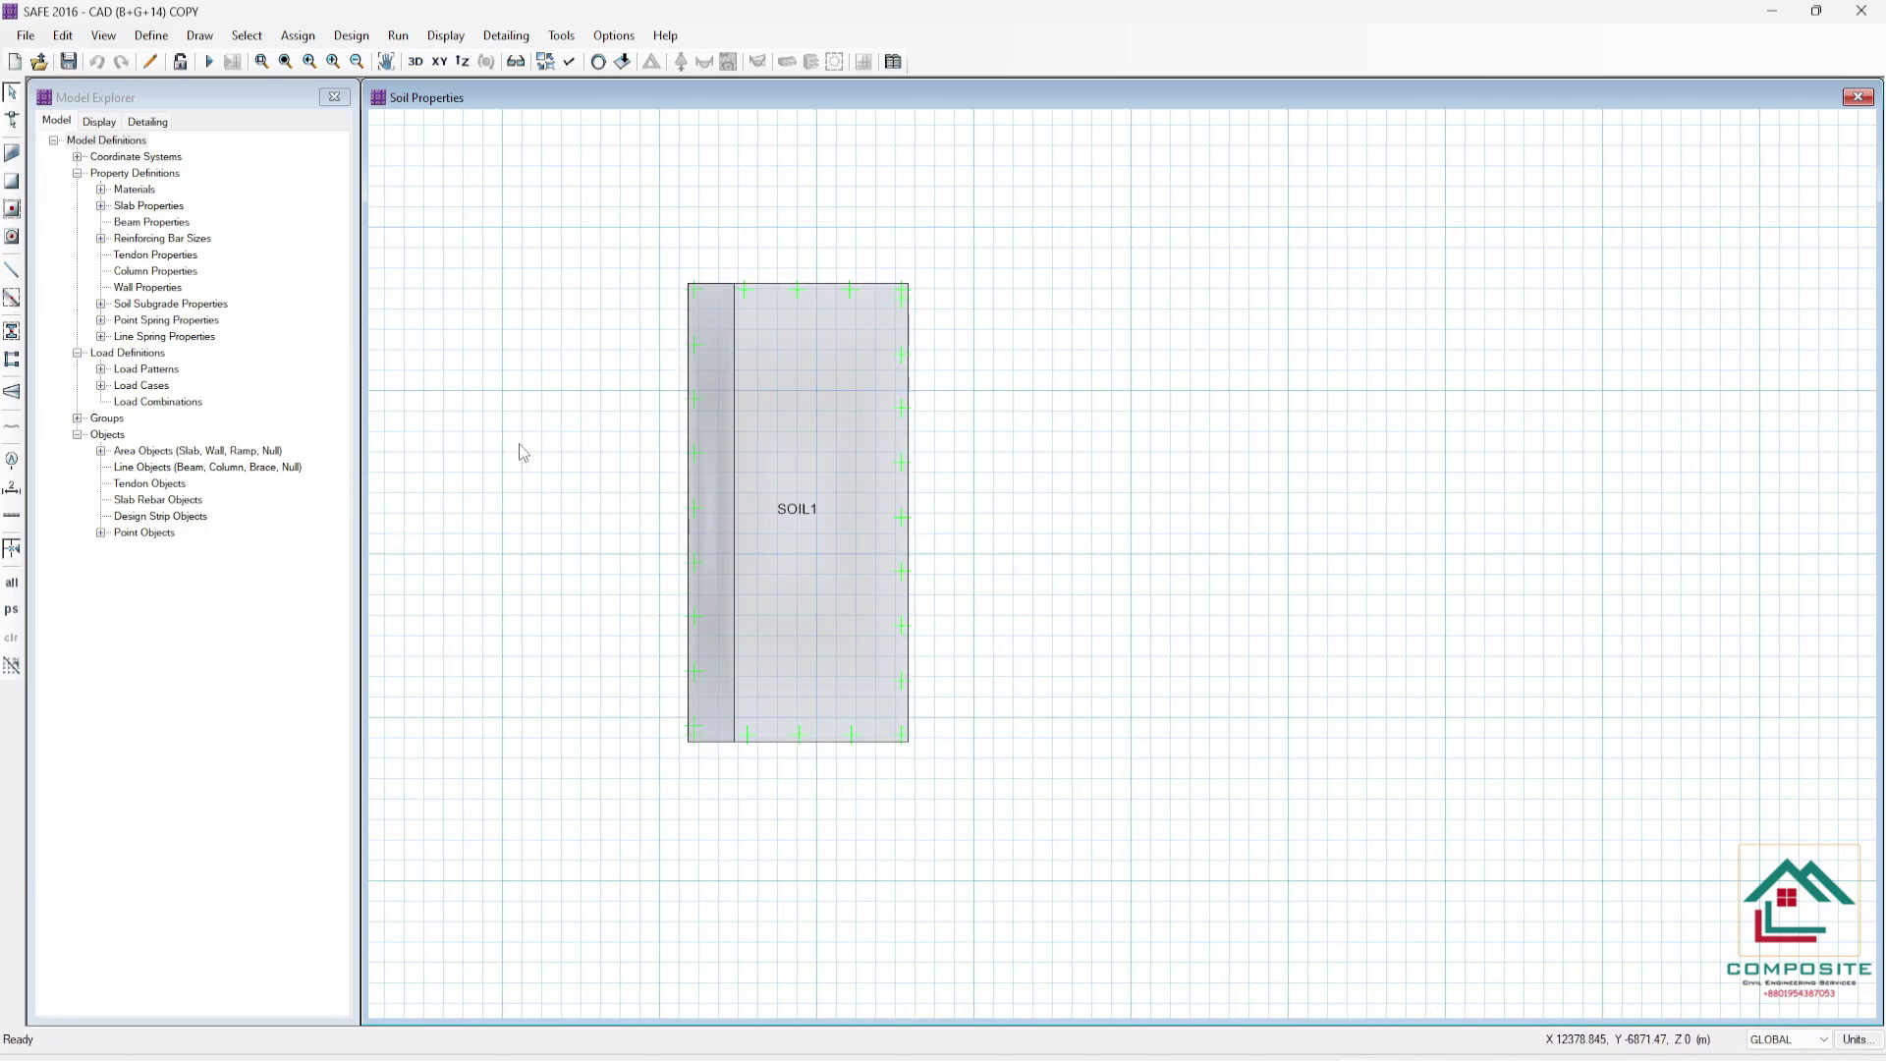
- Define a new load pattern named SUR with type SUPER DEAD
click(150, 37)
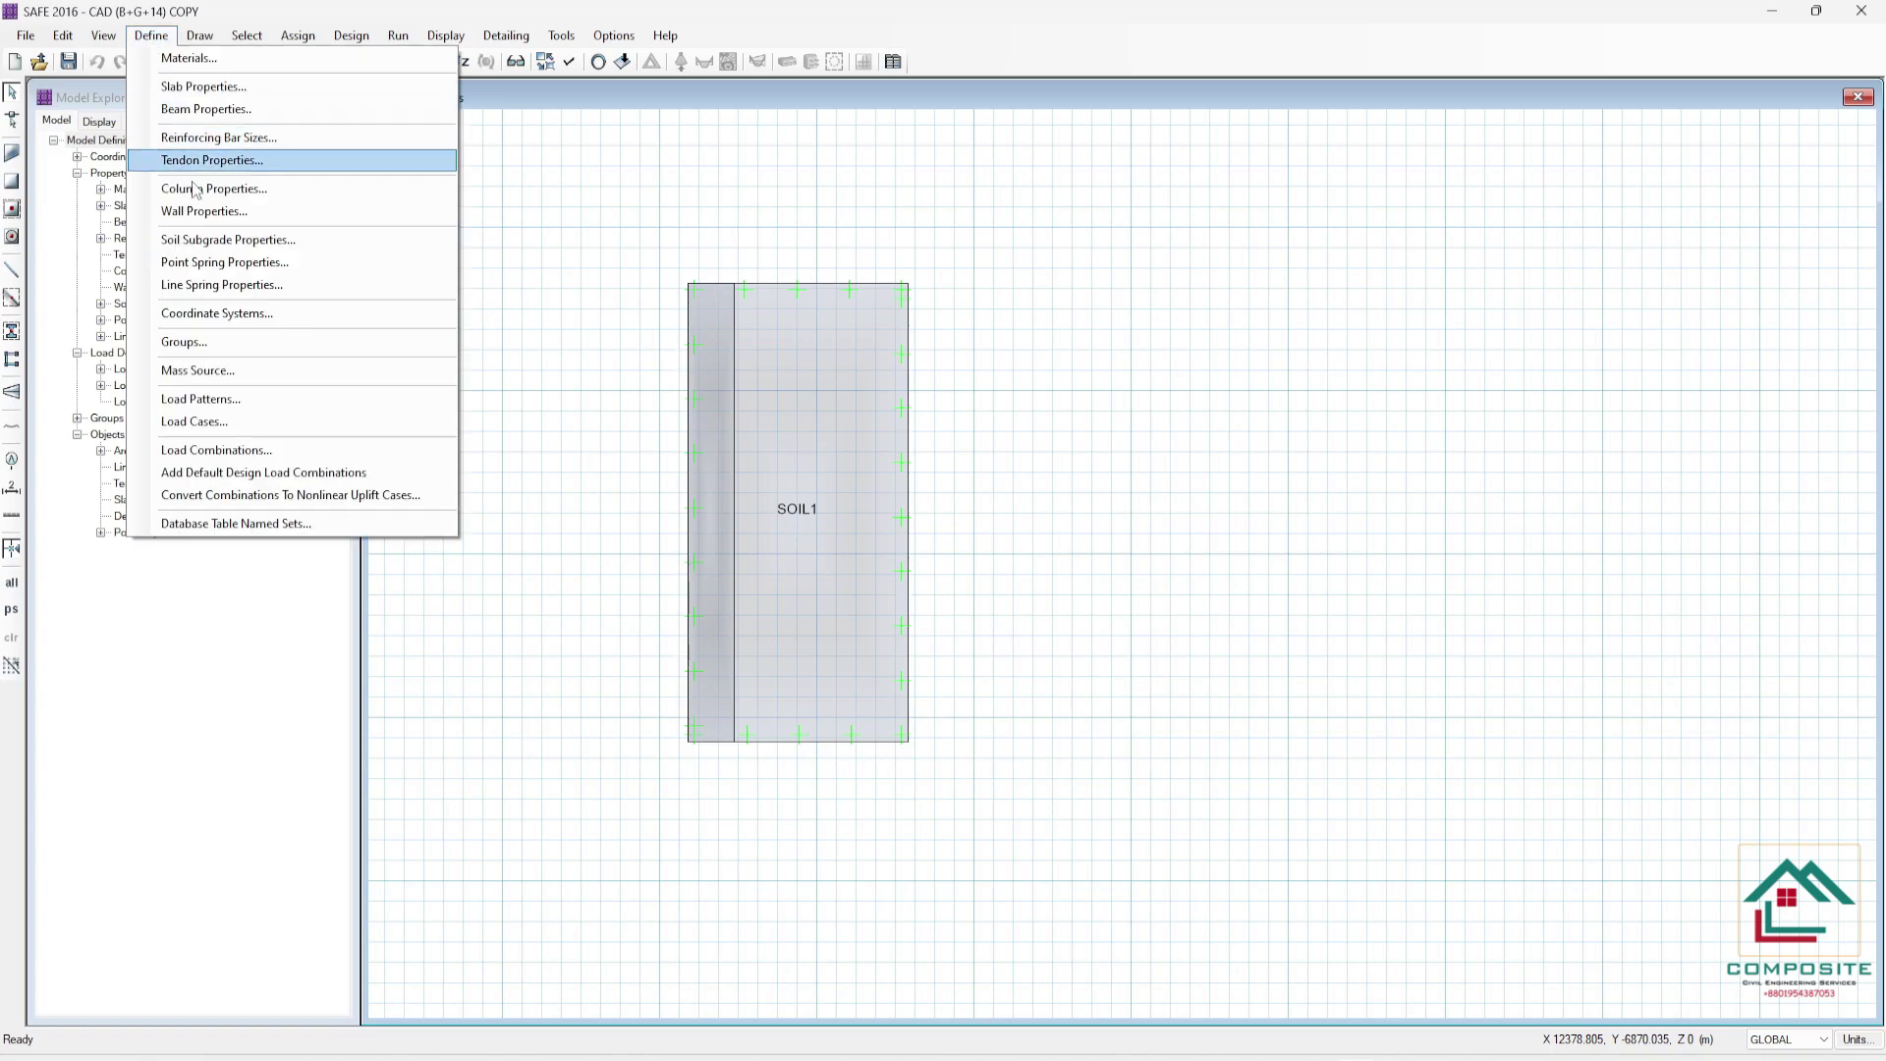
click(201, 398)
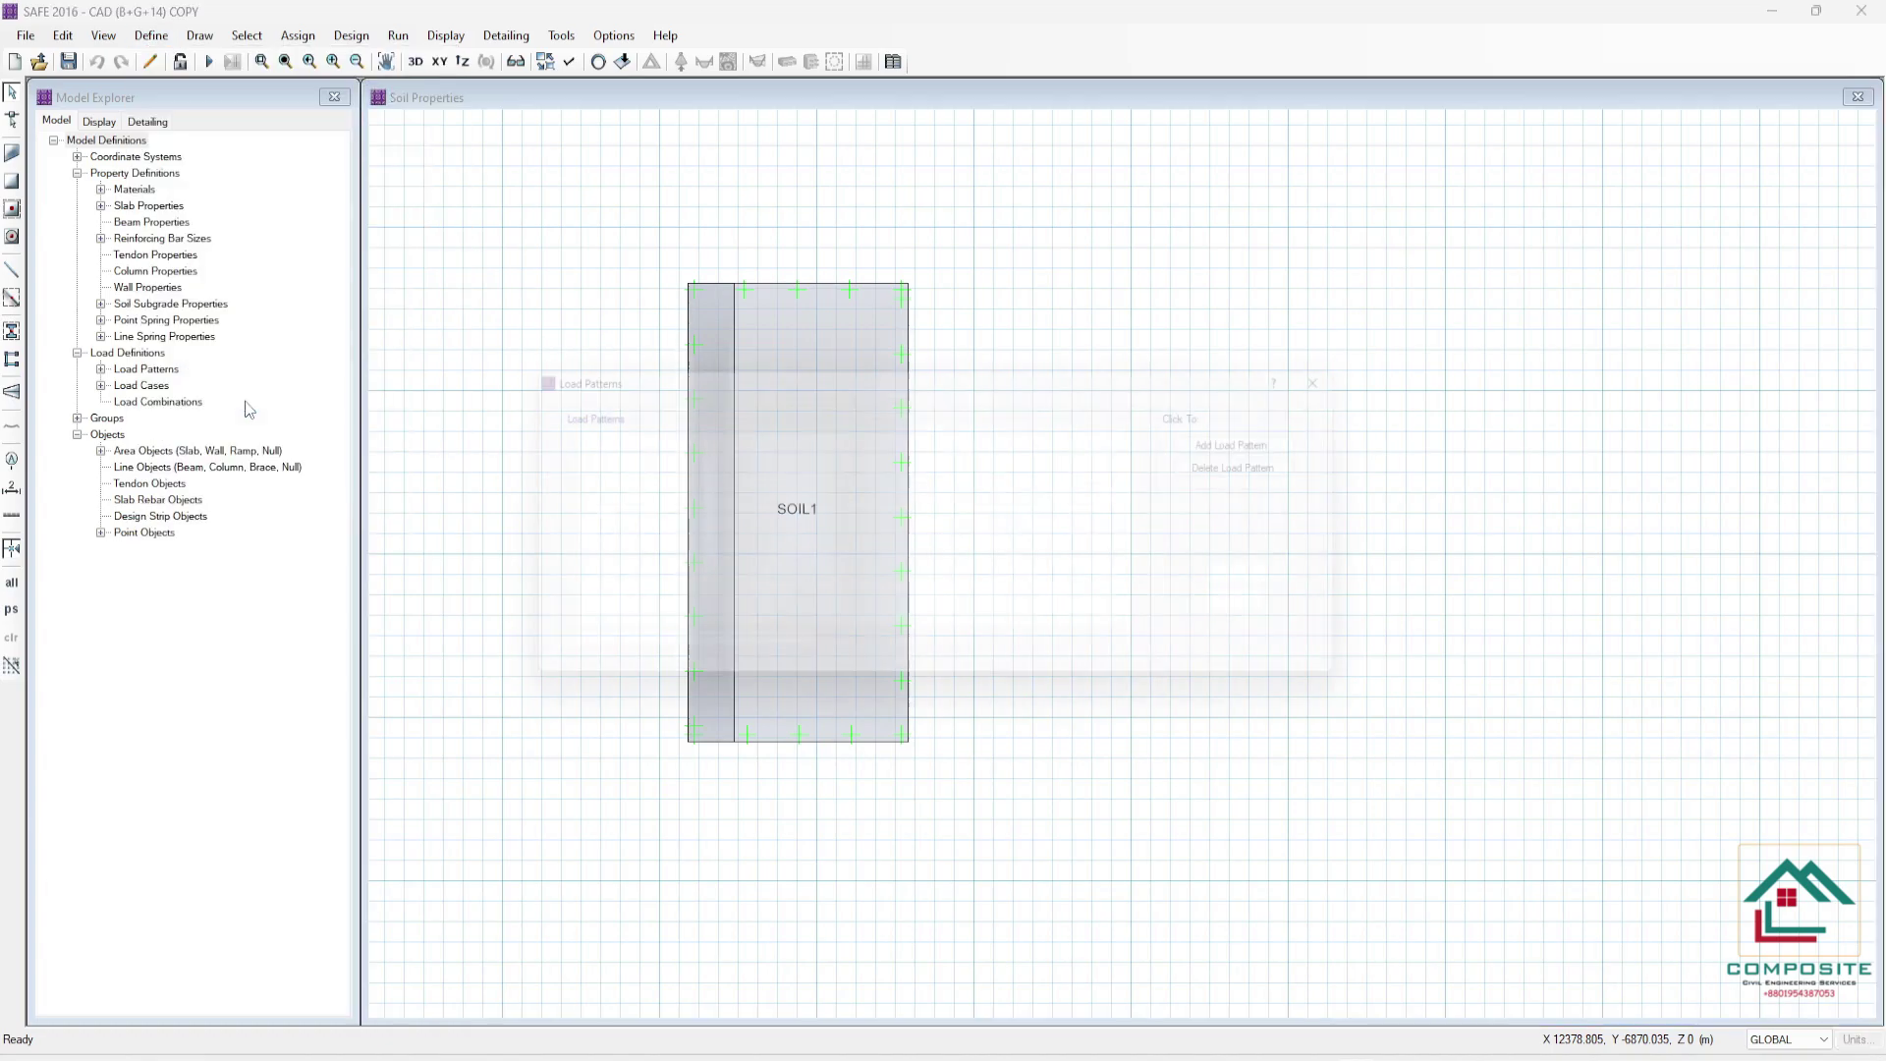
click(1269, 439)
click(637, 518)
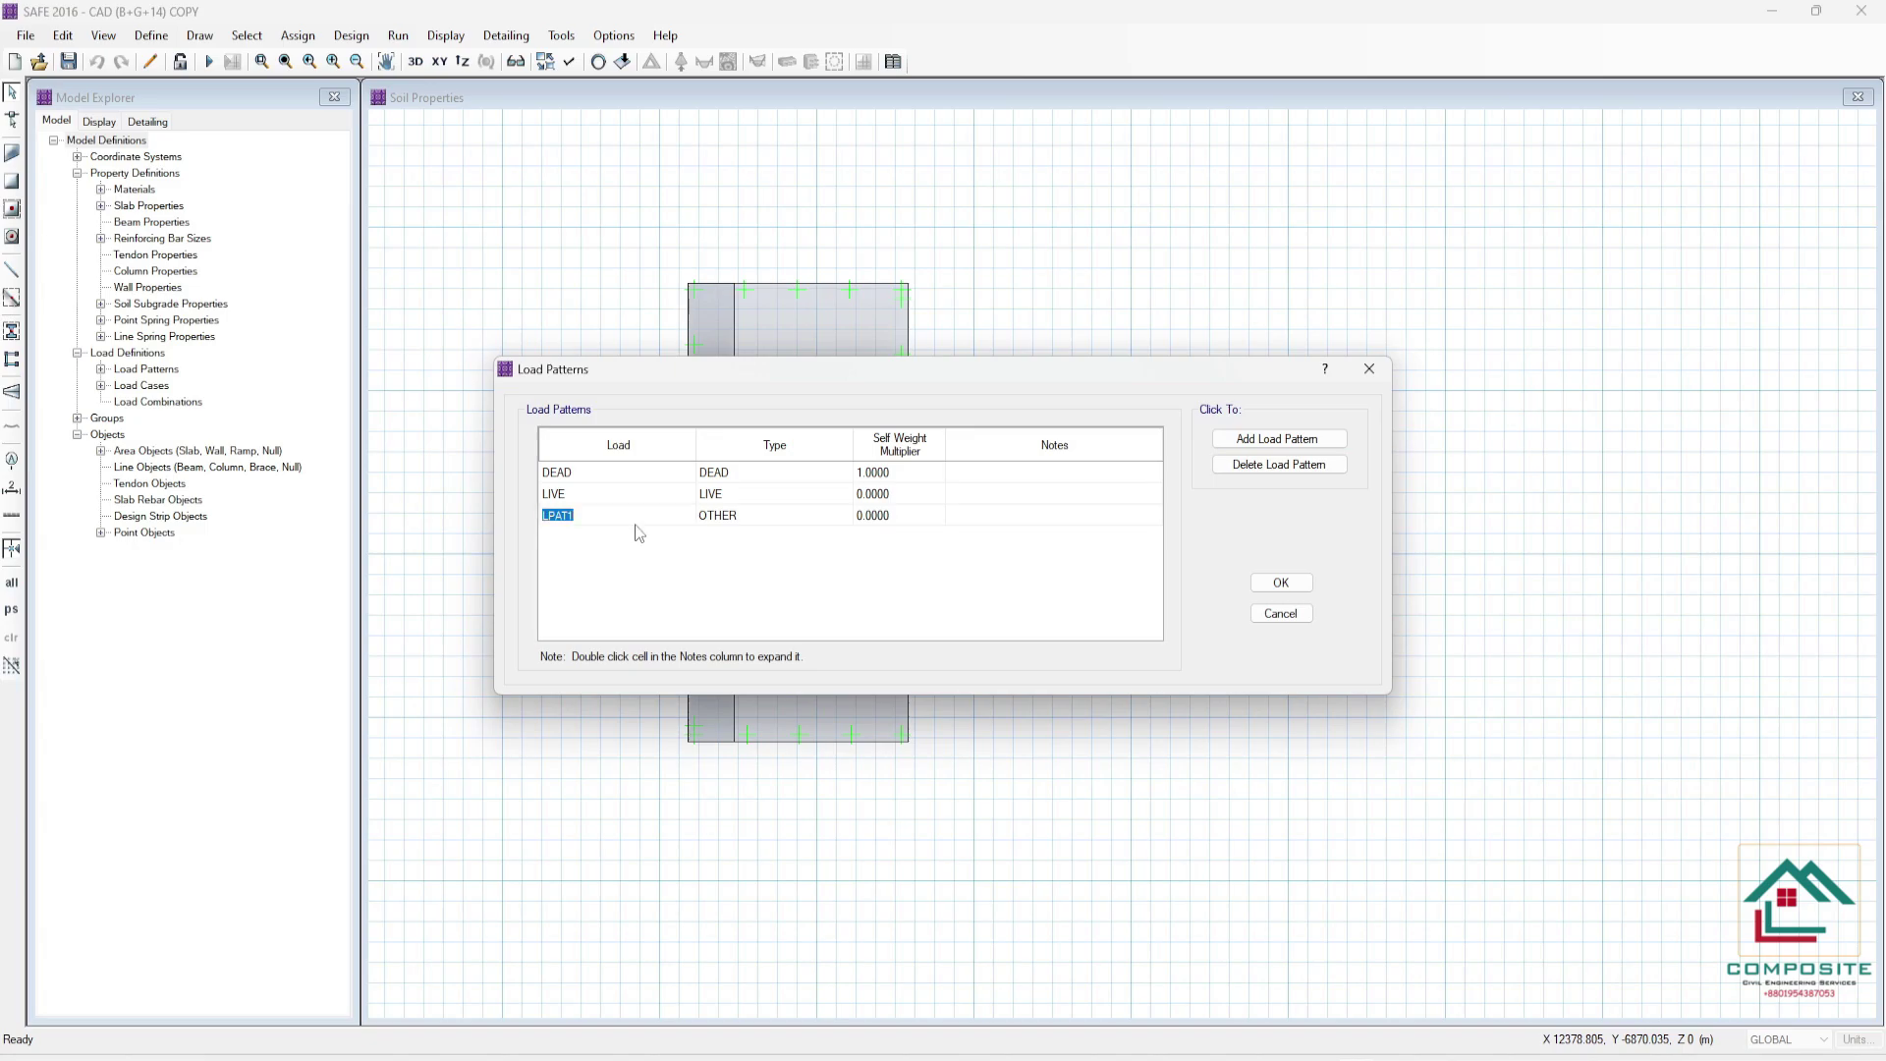
text(SUR)
click(761, 517)
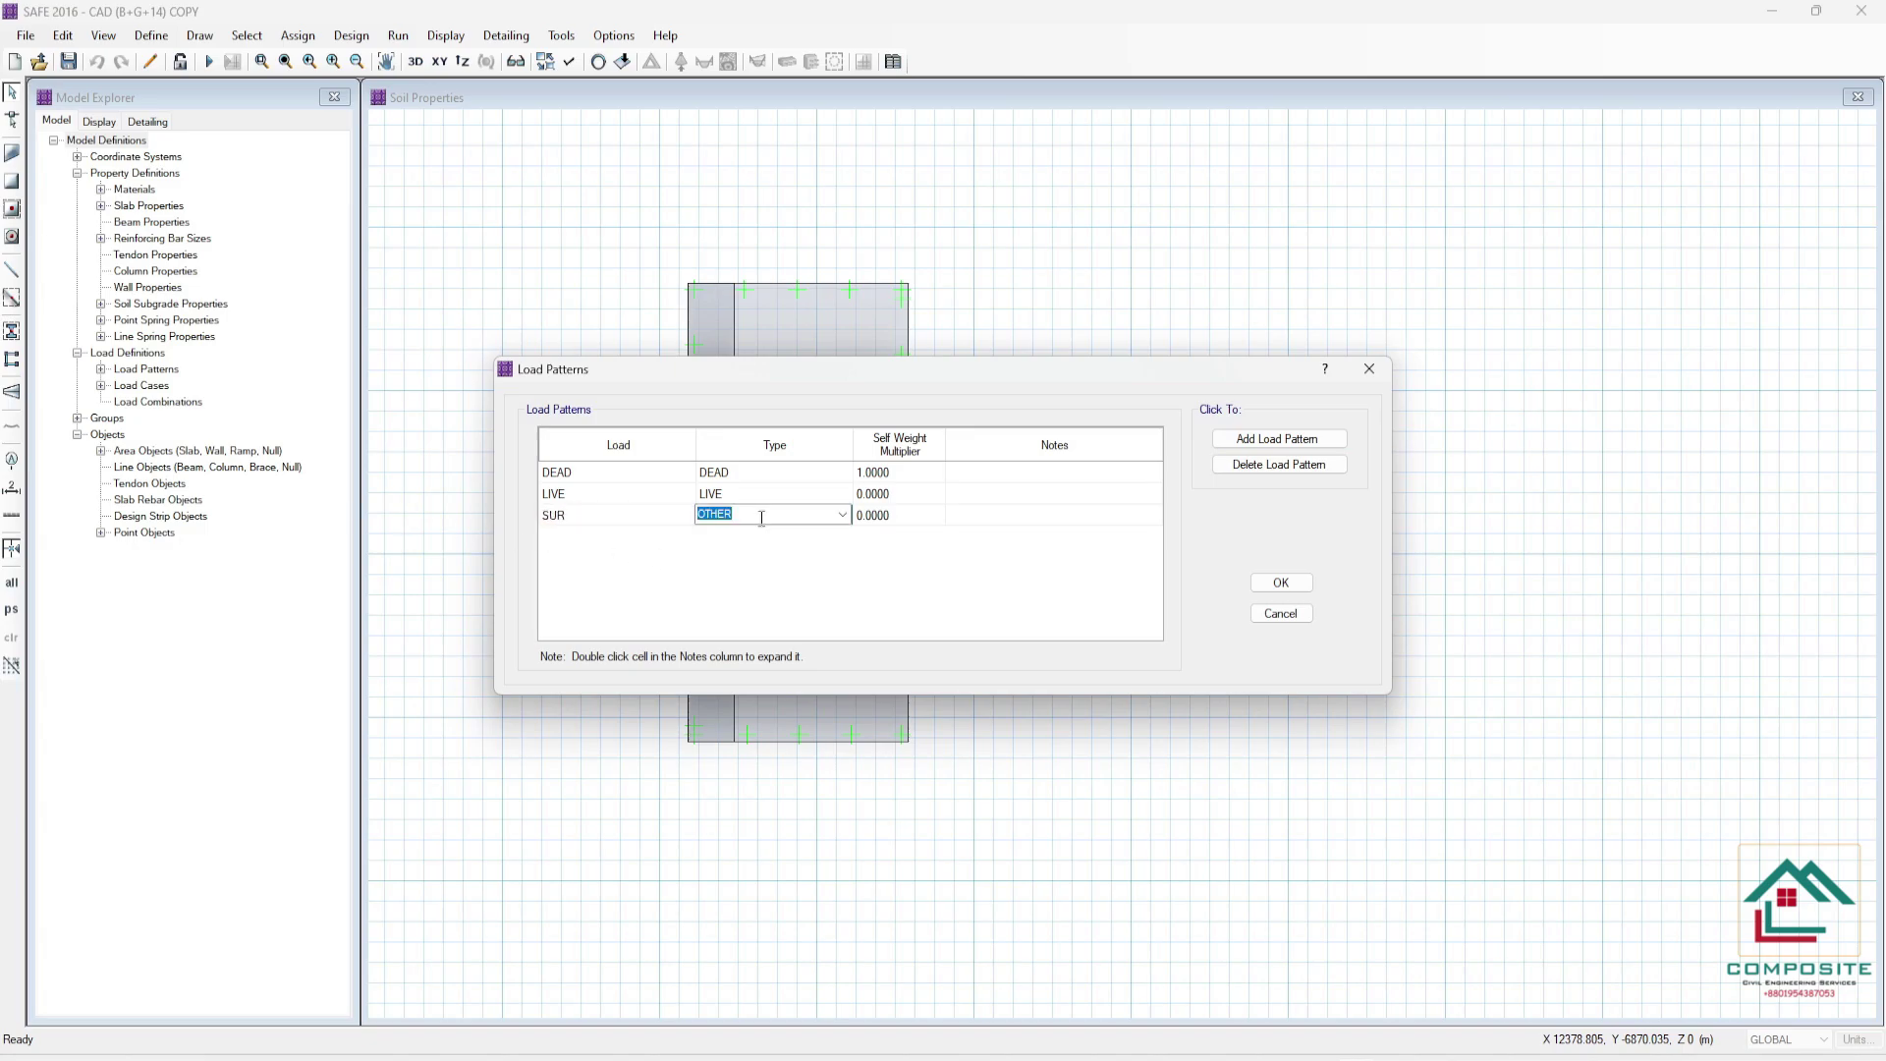
click(843, 515)
click(772, 546)
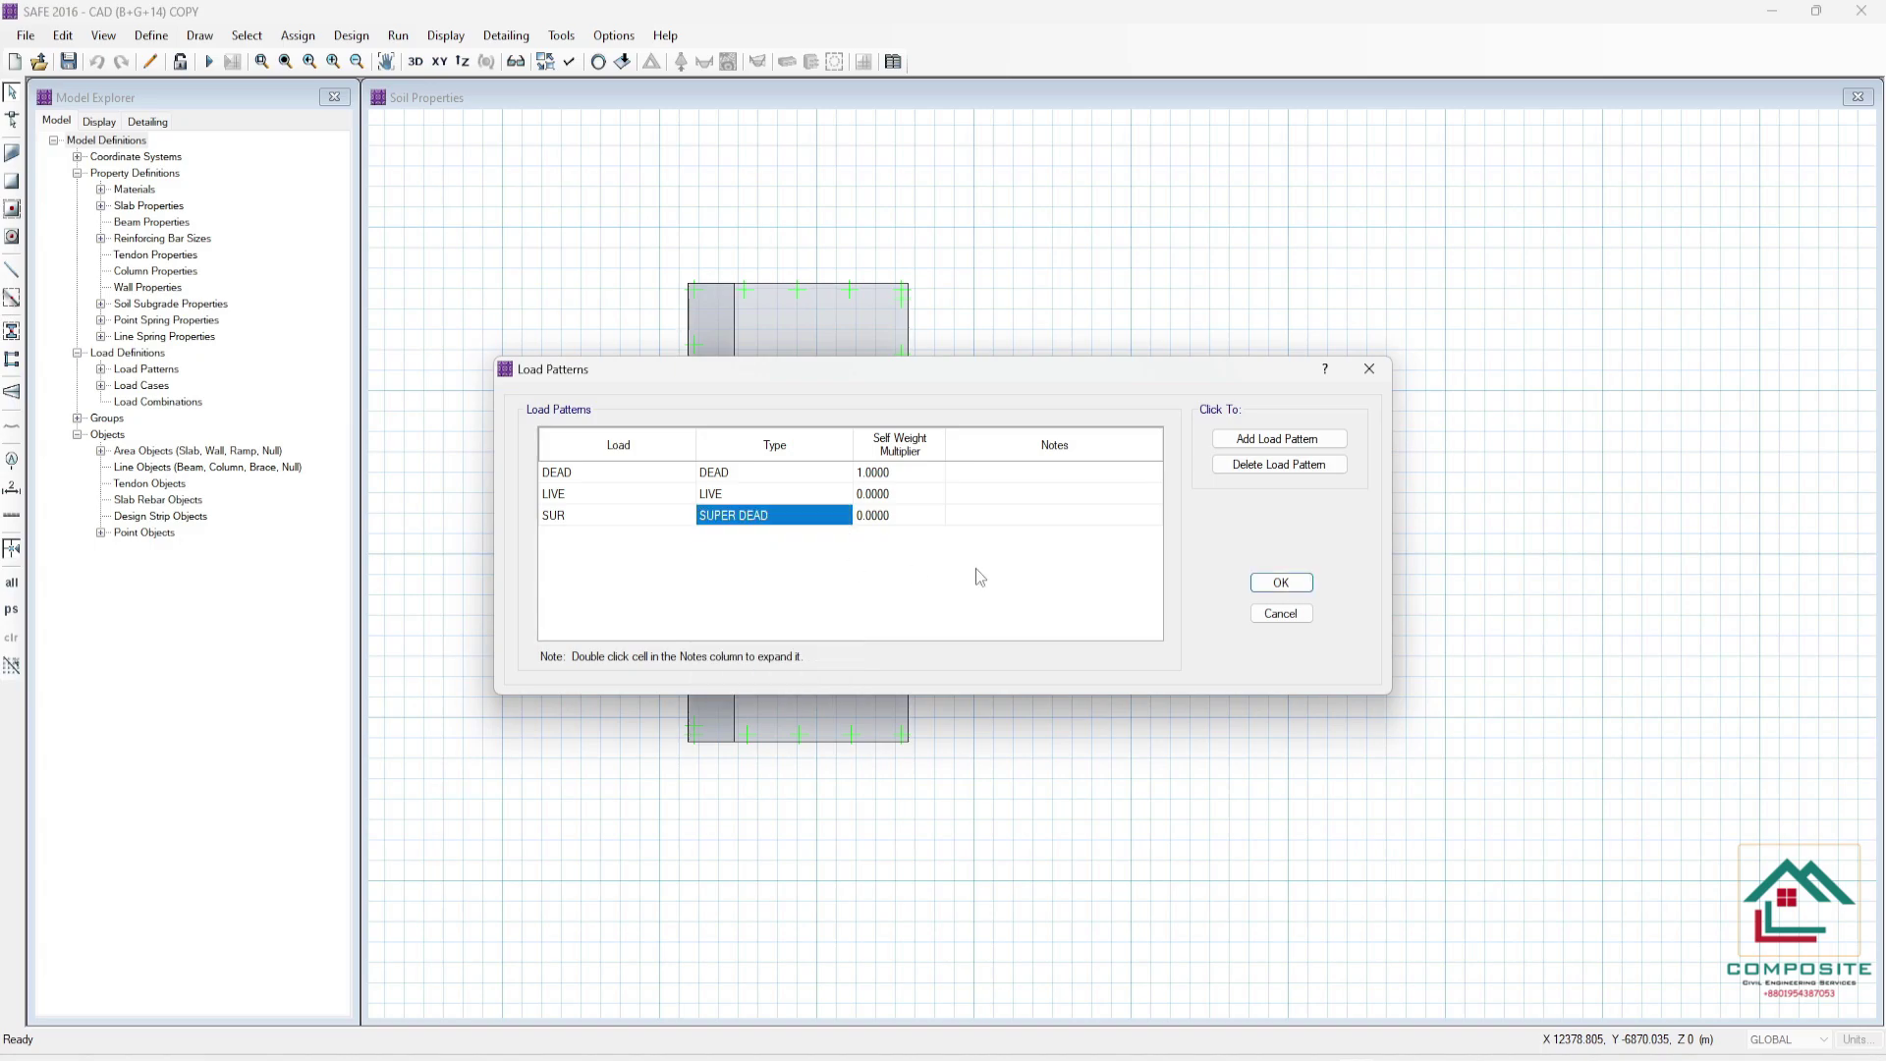
click(1289, 586)
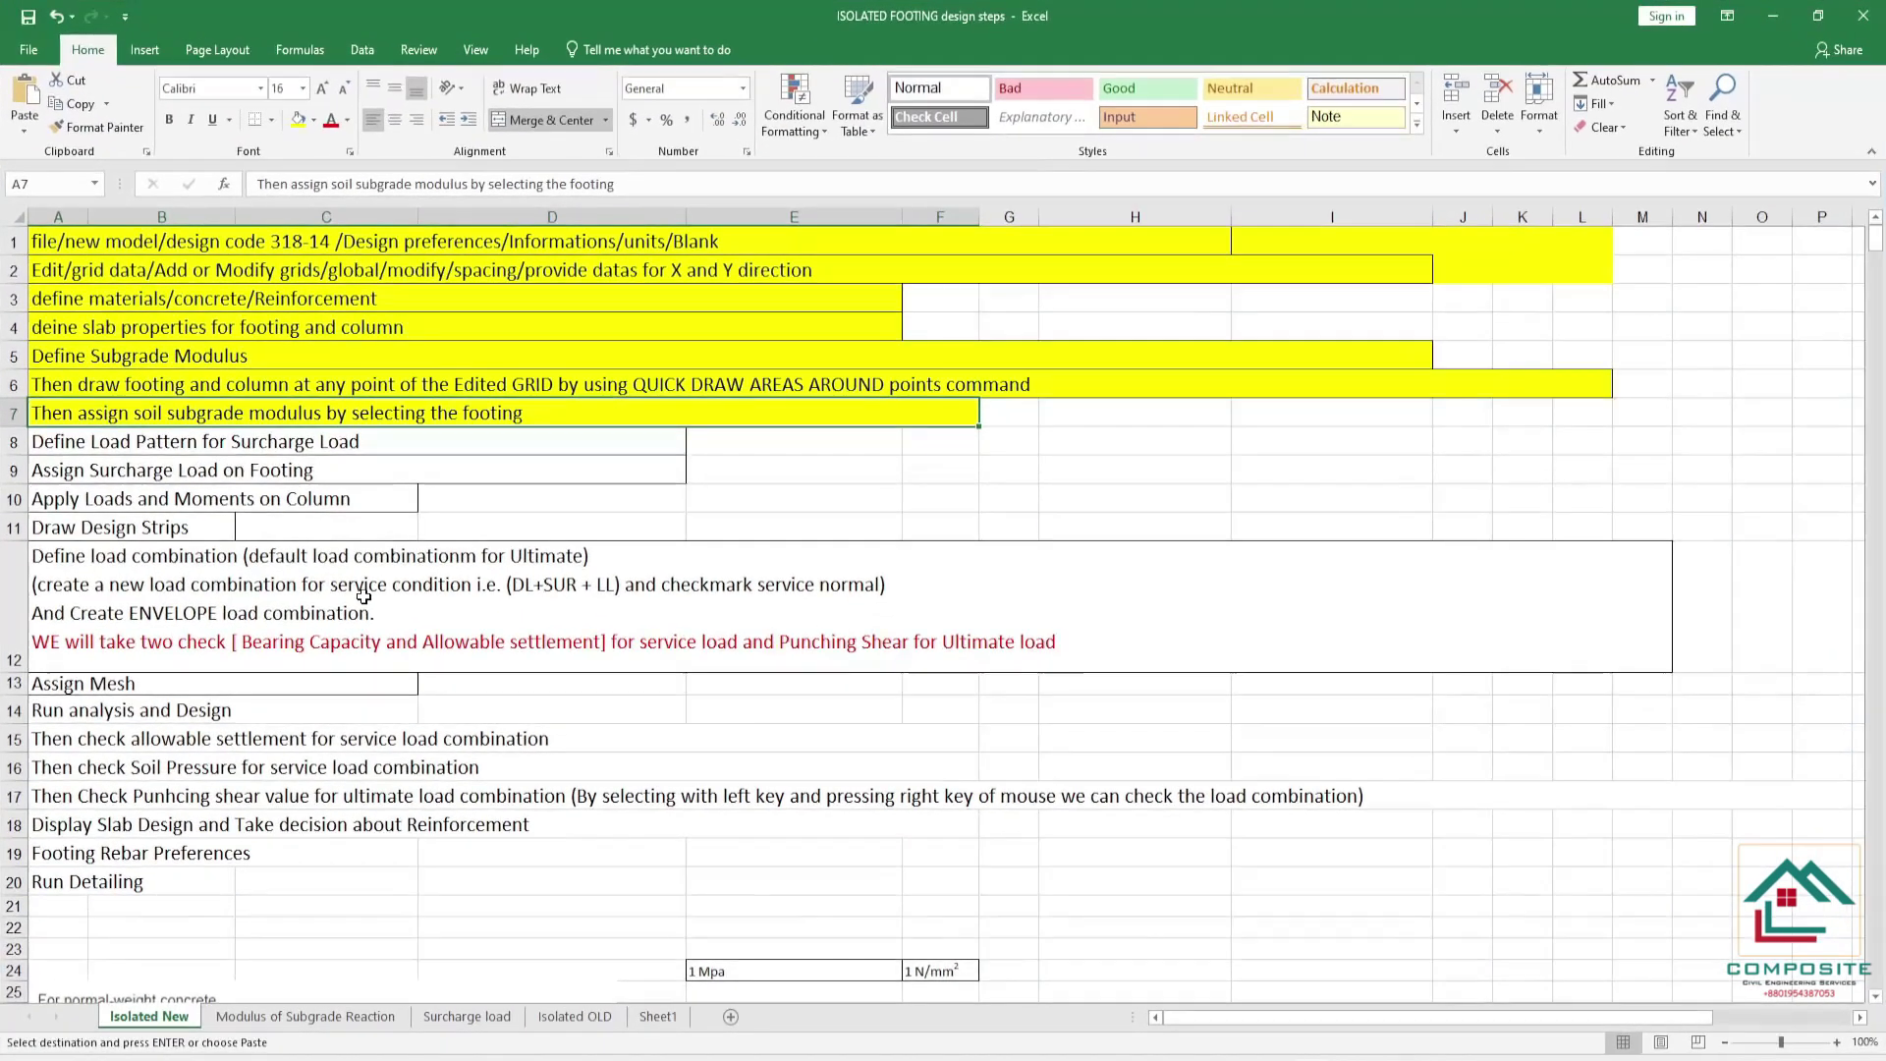
- Switch to Excel and select the row 8 surcharge load pattern step
click(69, 441)
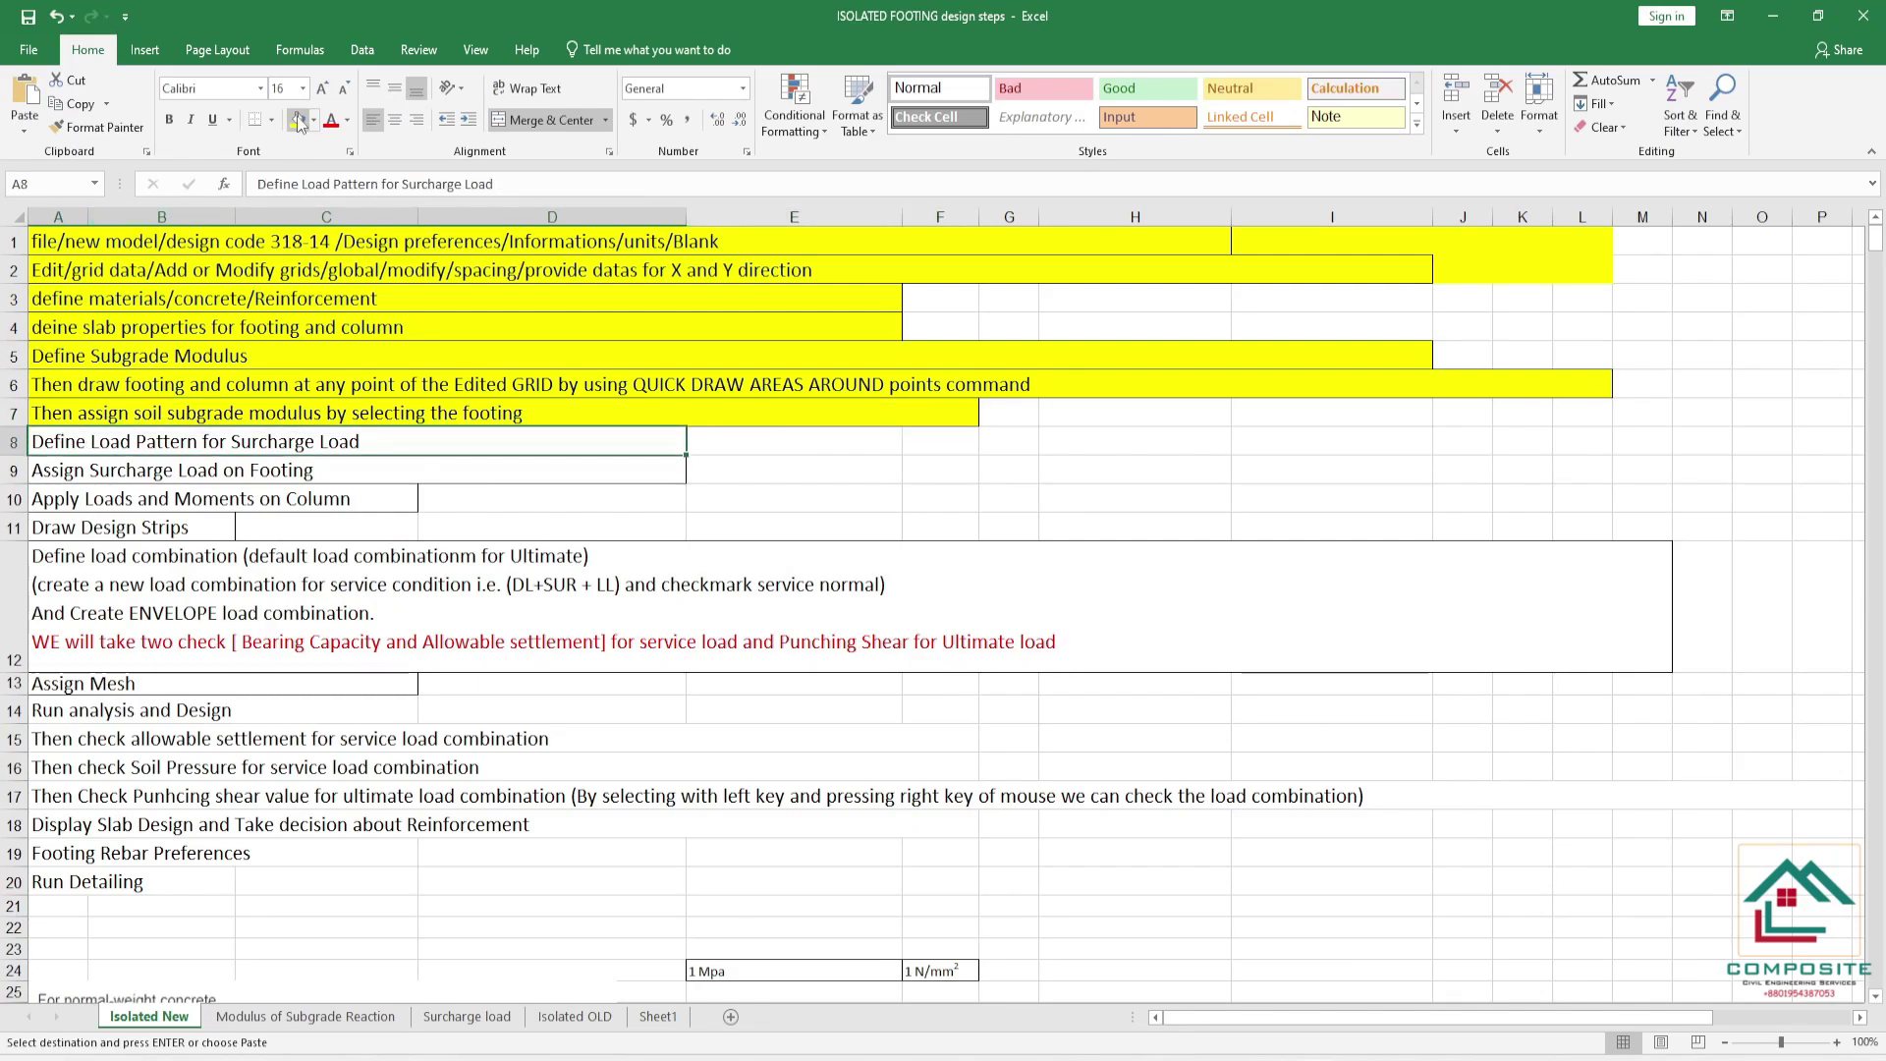